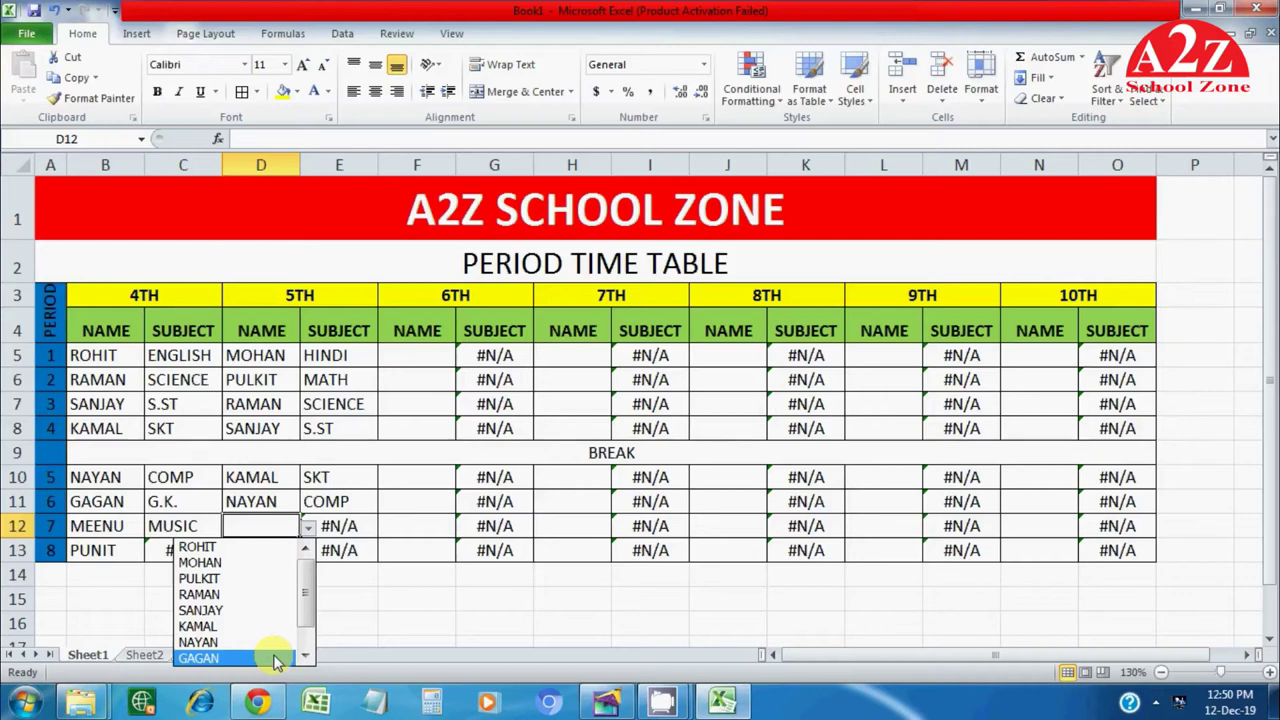
Step: Assign GAGAN to D12 and MEENU to D13 for the 5th class
click(307, 551)
click(305, 529)
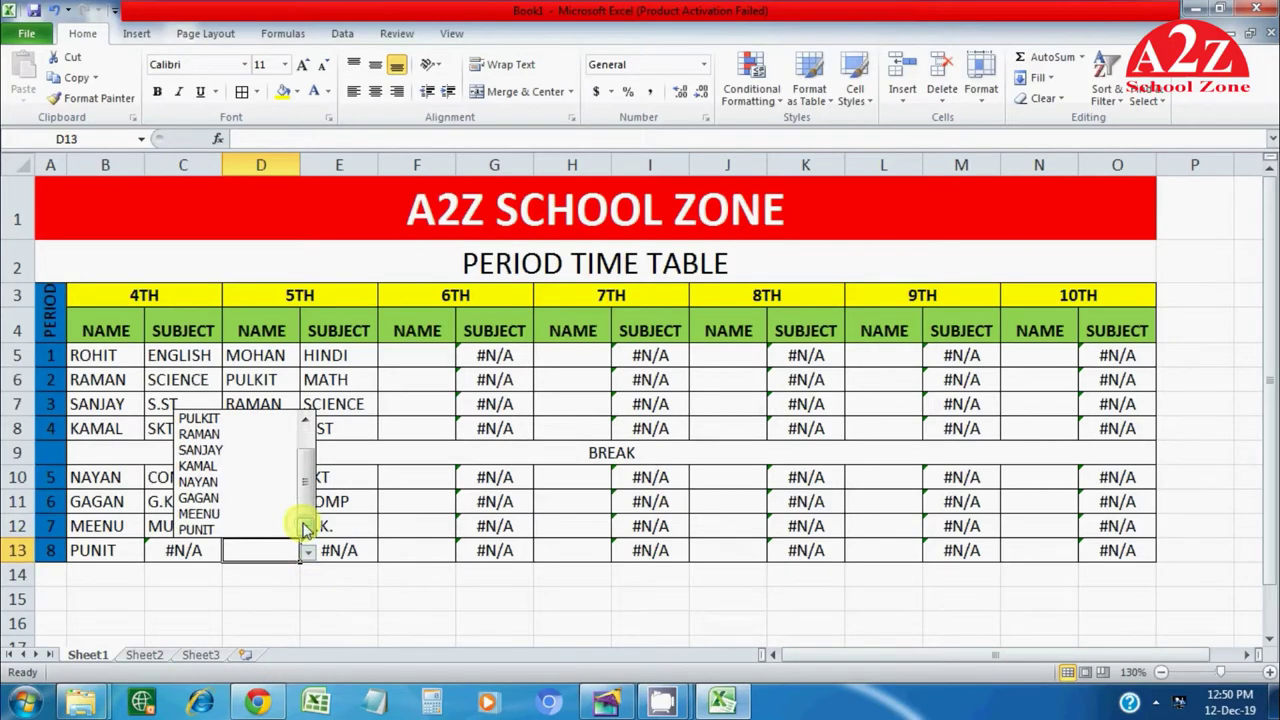
click(250, 514)
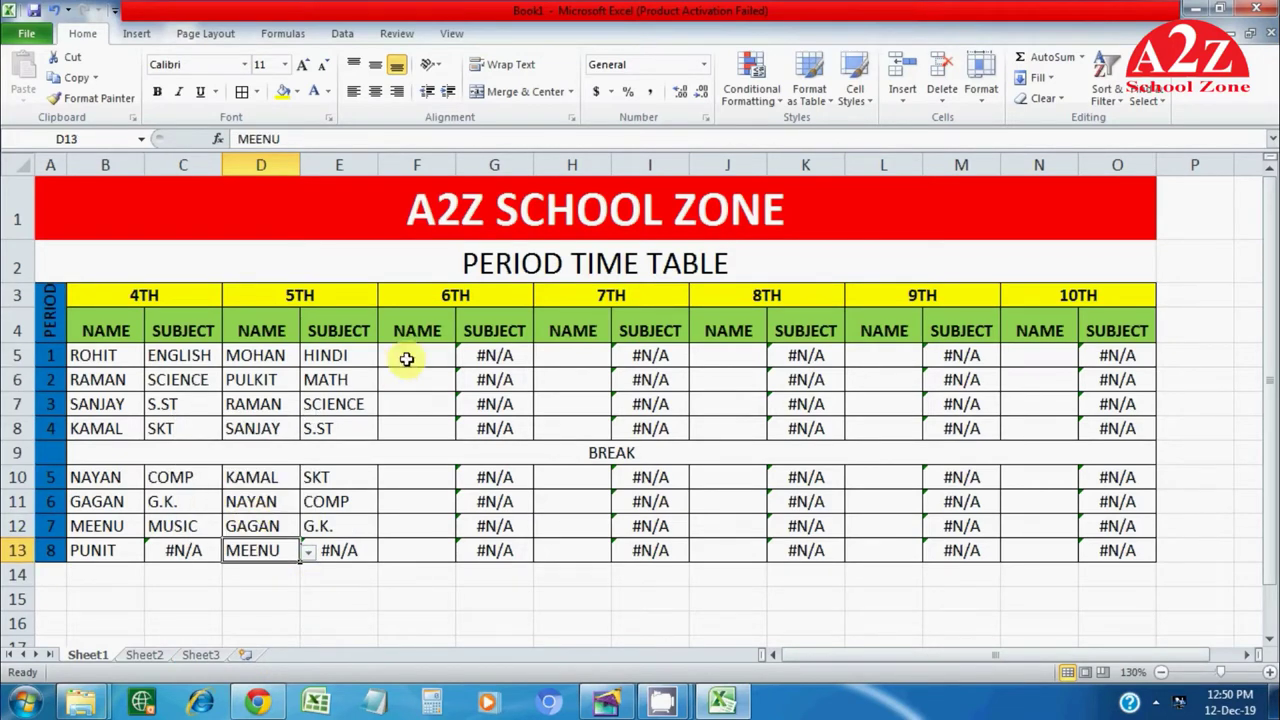
click(406, 359)
click(463, 357)
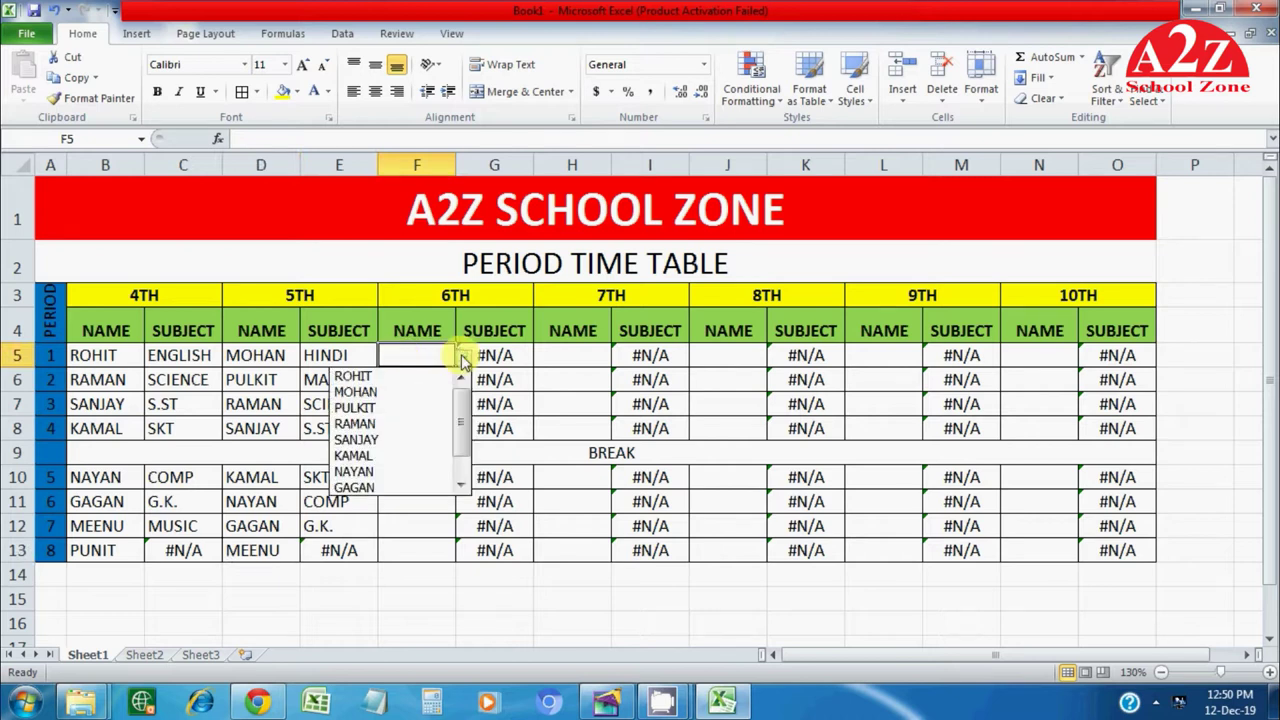
Step: Fill the C12 and E12 subject lookup formulas down to row 13
click(183, 522)
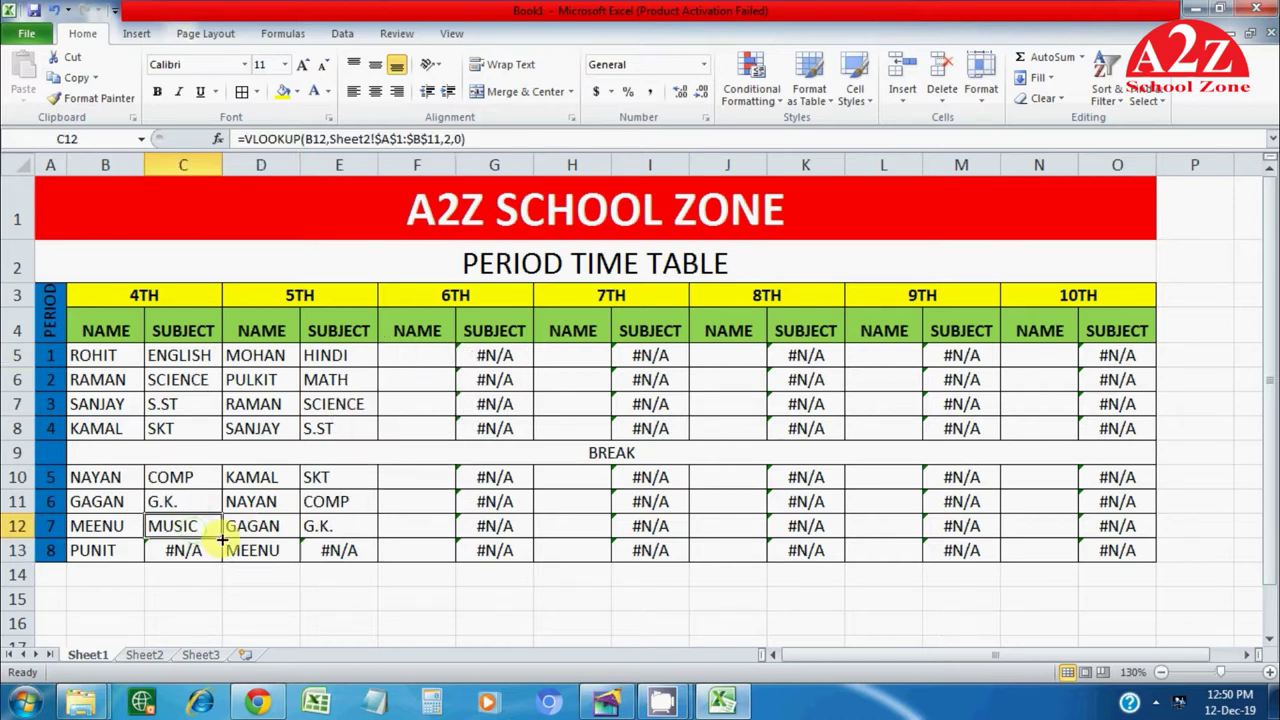
drag(221, 538, 203, 550)
click(328, 532)
drag(377, 538, 337, 557)
Step: Assign 6th-class periods F5:F8 to PULKIT, RAMAN, SANJAY and KAMAL
click(440, 356)
click(463, 357)
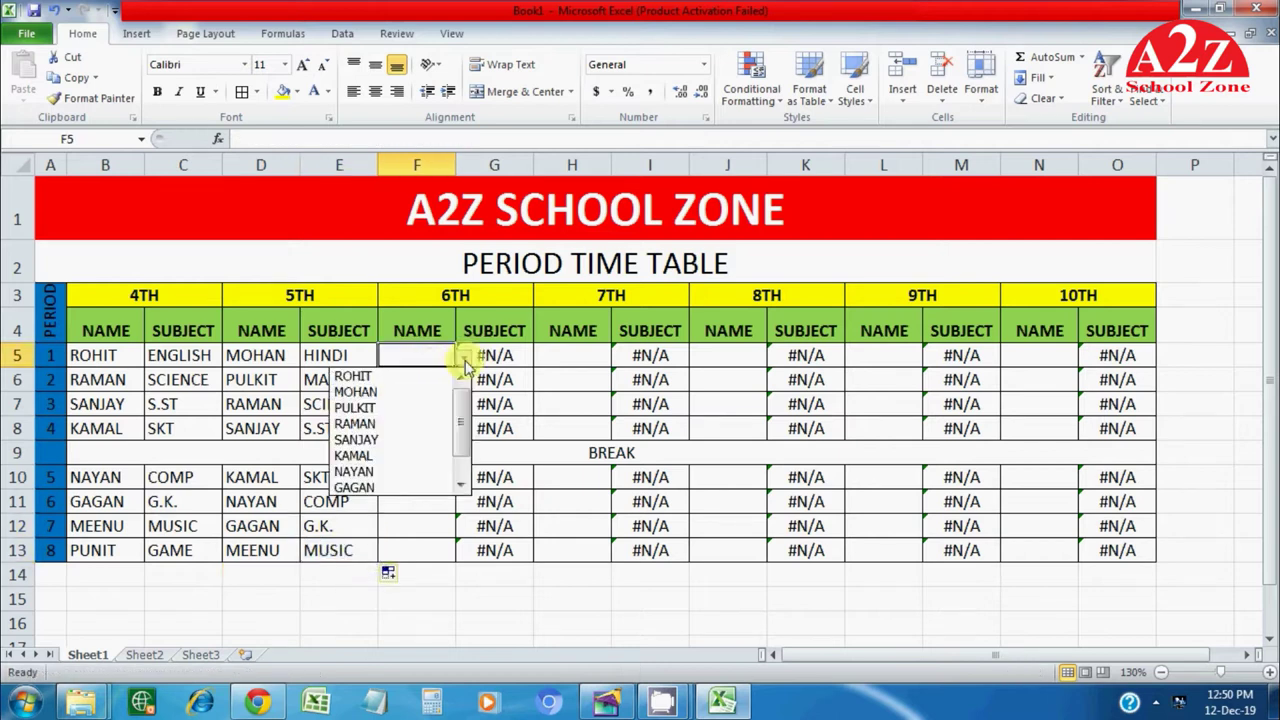
click(355, 407)
click(417, 380)
click(463, 380)
click(355, 447)
click(429, 405)
click(463, 405)
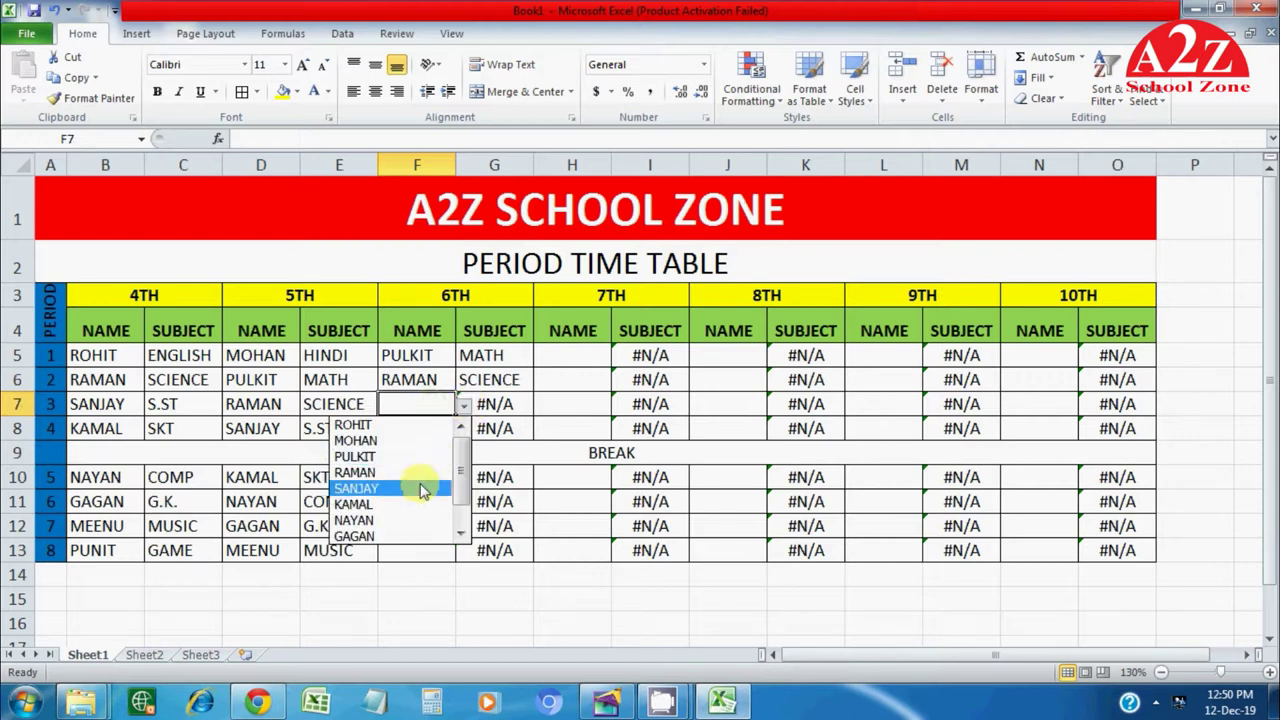
click(423, 487)
click(425, 428)
click(464, 432)
click(403, 529)
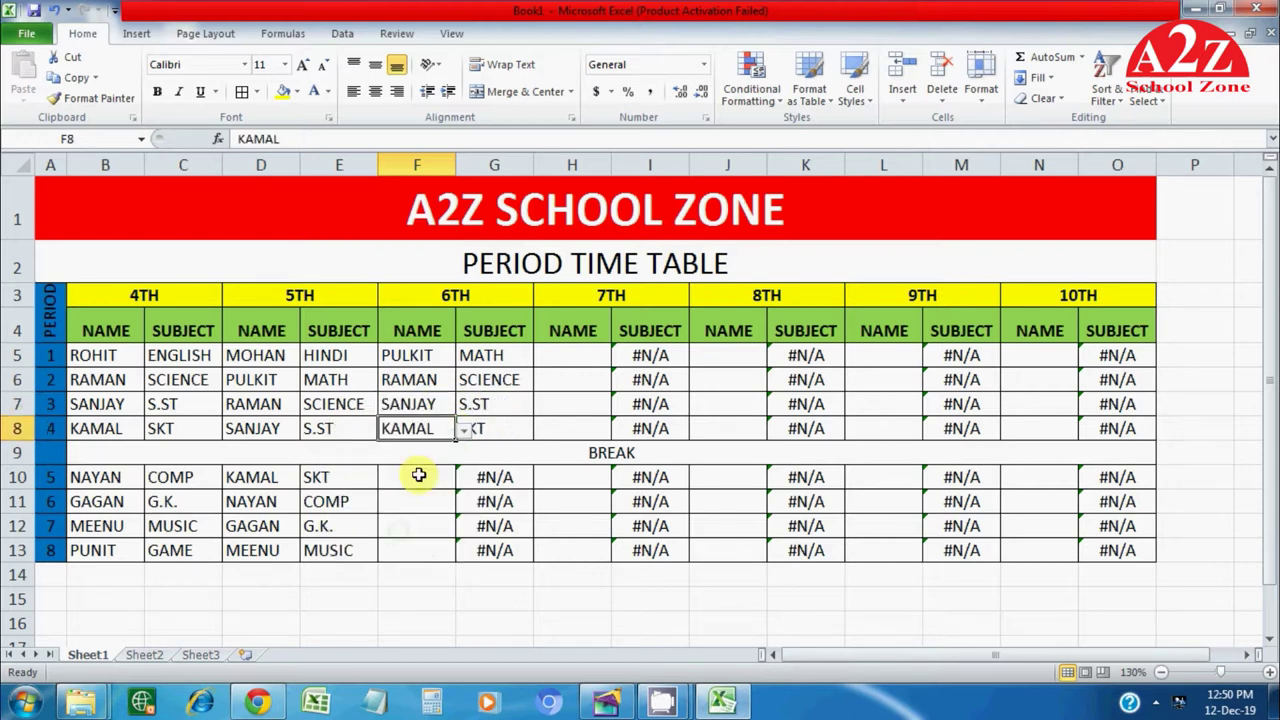
Step: Assign 6th-class periods F10:F13 after the break to NAYAN, GAGAN, MEENU and PUNIT
click(415, 477)
click(463, 478)
click(400, 593)
click(420, 502)
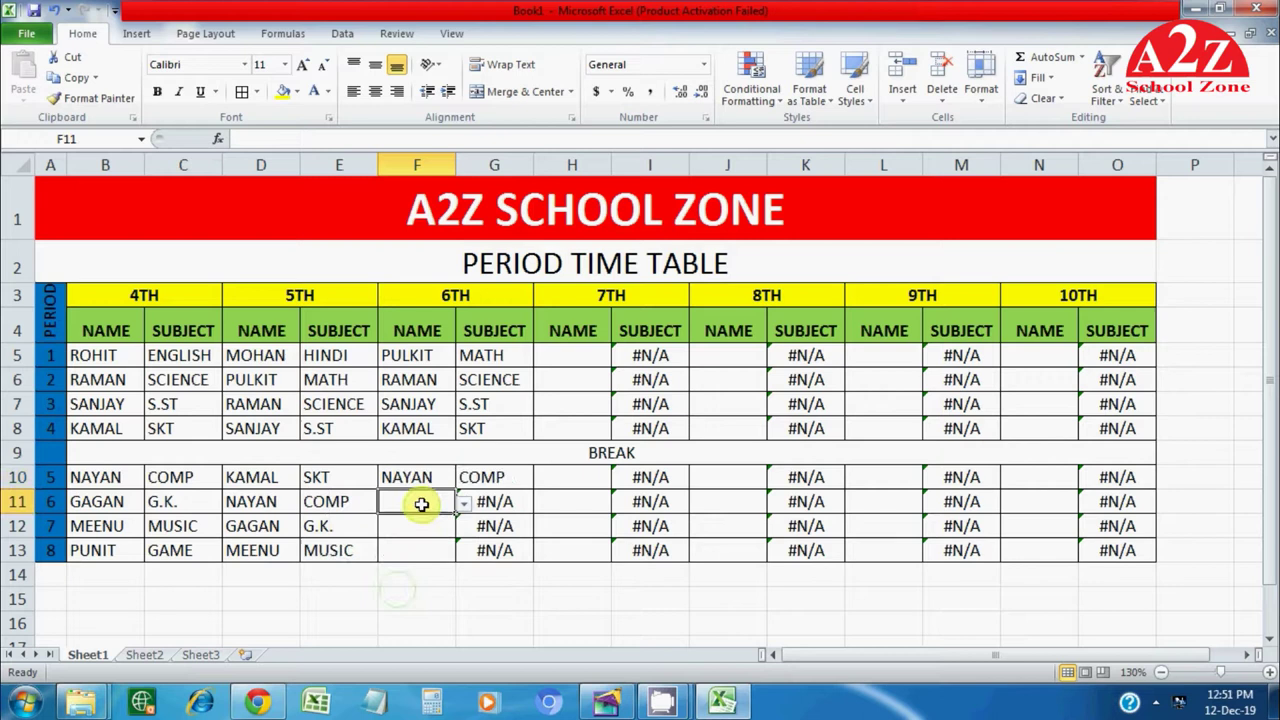
click(463, 502)
click(400, 633)
click(420, 526)
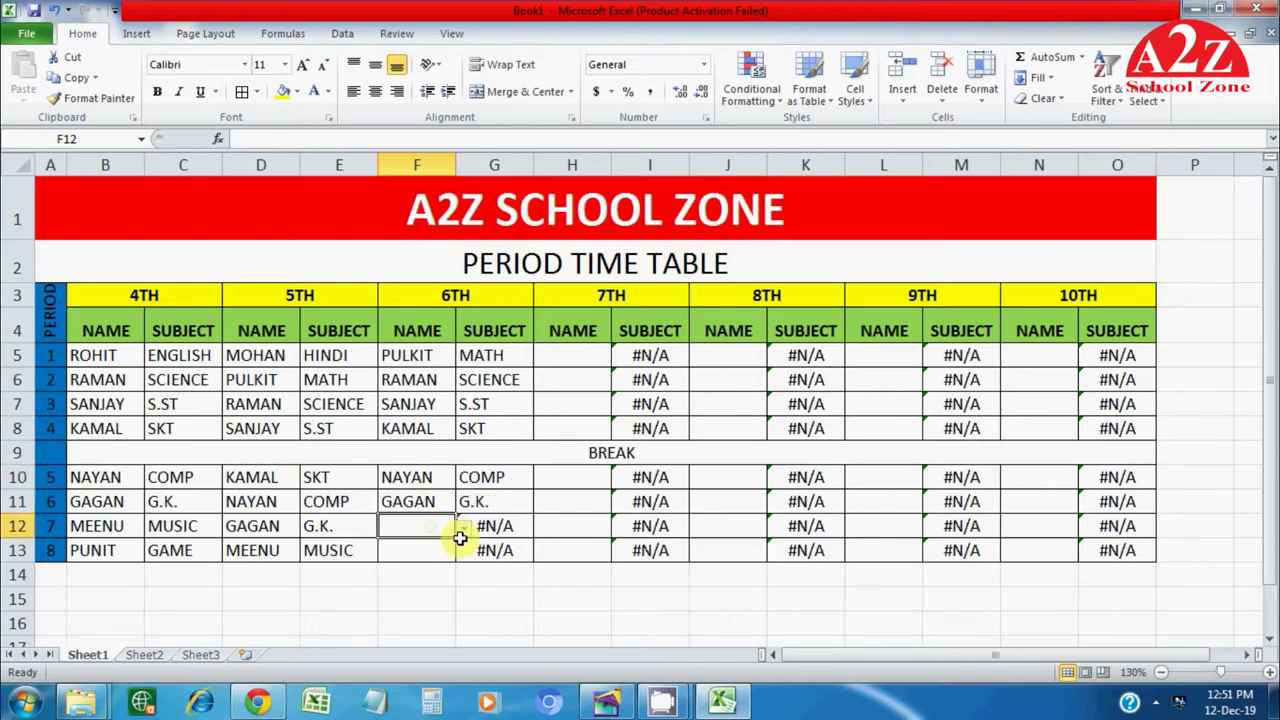
click(463, 526)
scroll(405, 633, down, 1)
click(400, 641)
click(445, 551)
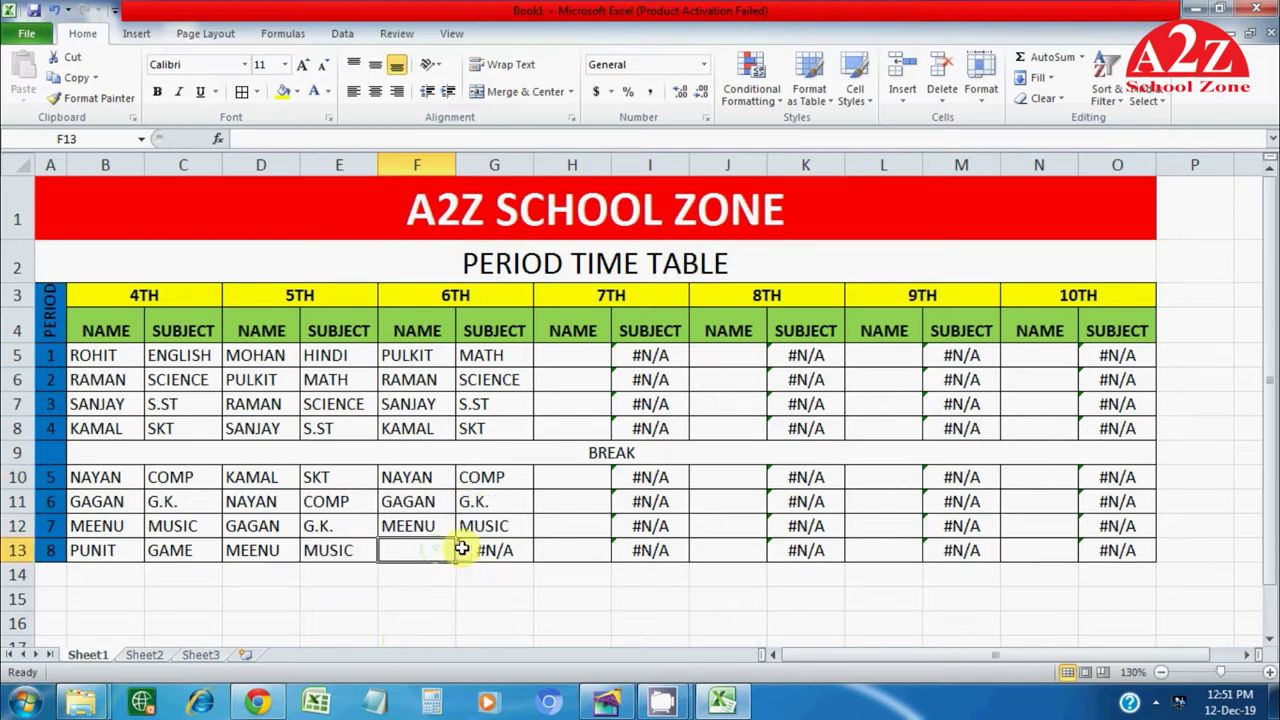
click(463, 551)
scroll(430, 523, down, 2)
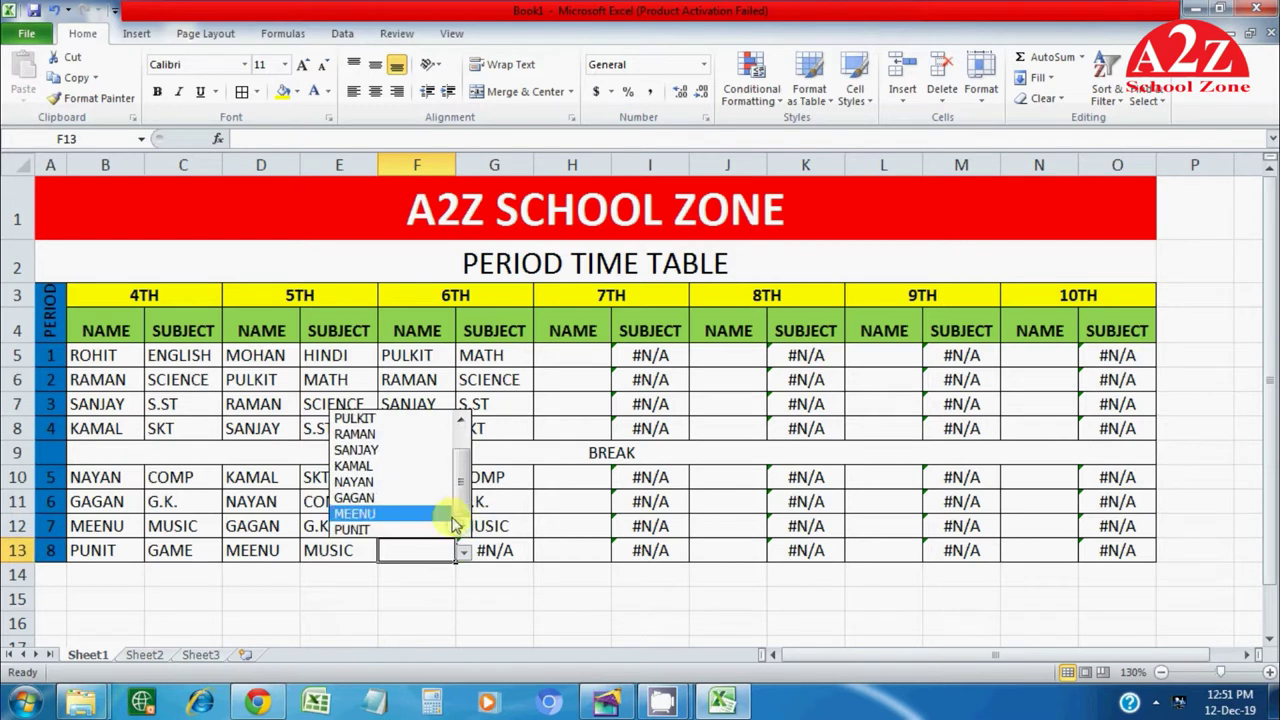
click(410, 526)
Step: Assign 7th-class periods H5:H8 to RAMAN, SANJAY, KAMAL and NAYAN
click(574, 360)
click(619, 357)
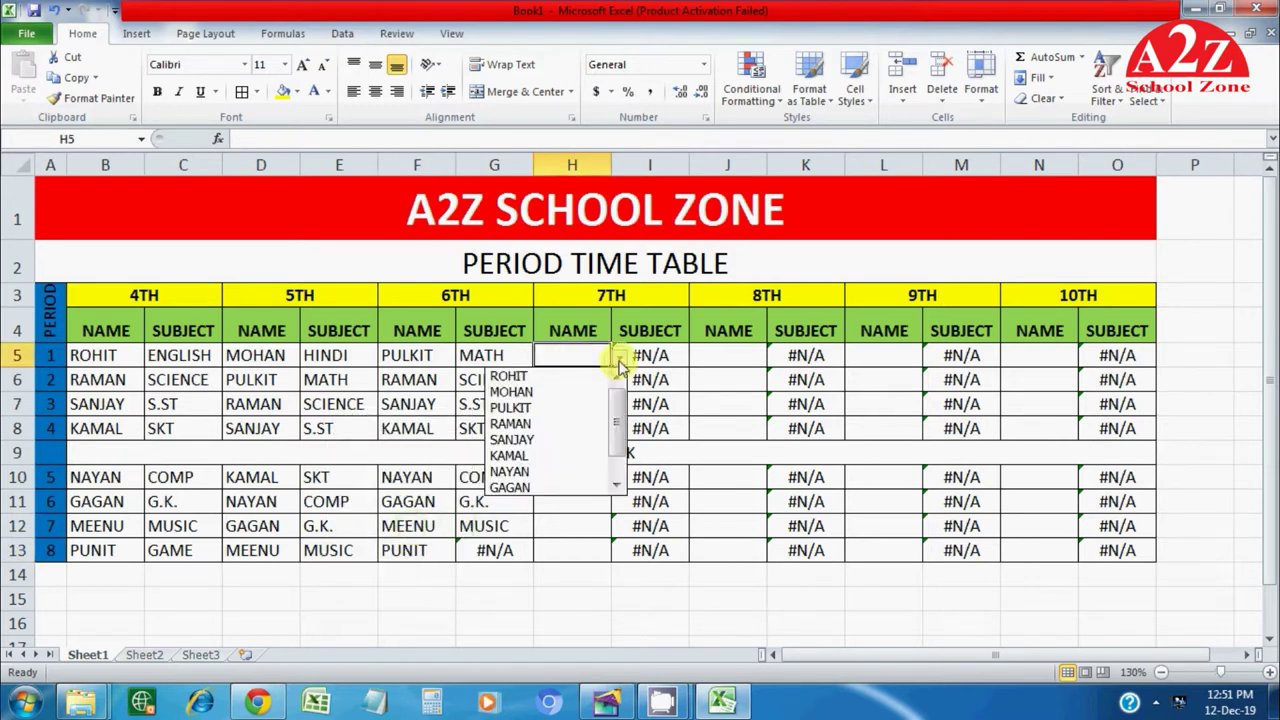
click(586, 422)
click(605, 390)
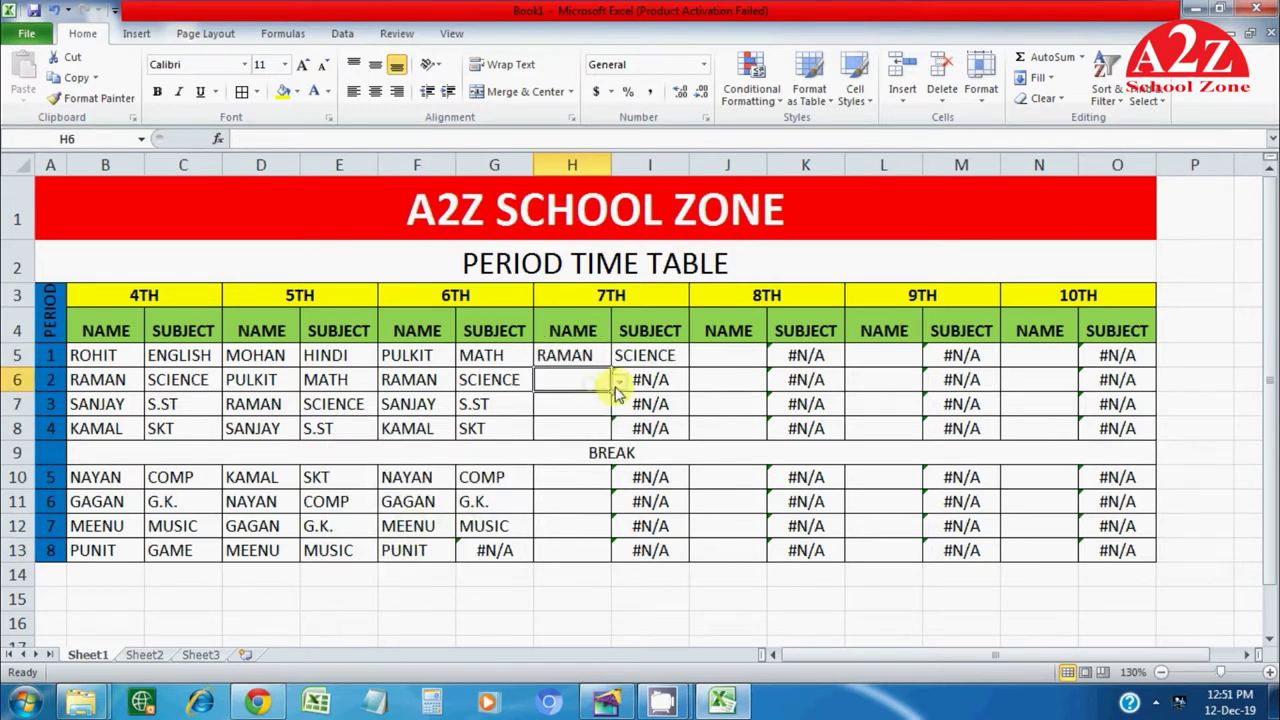
click(619, 381)
click(568, 465)
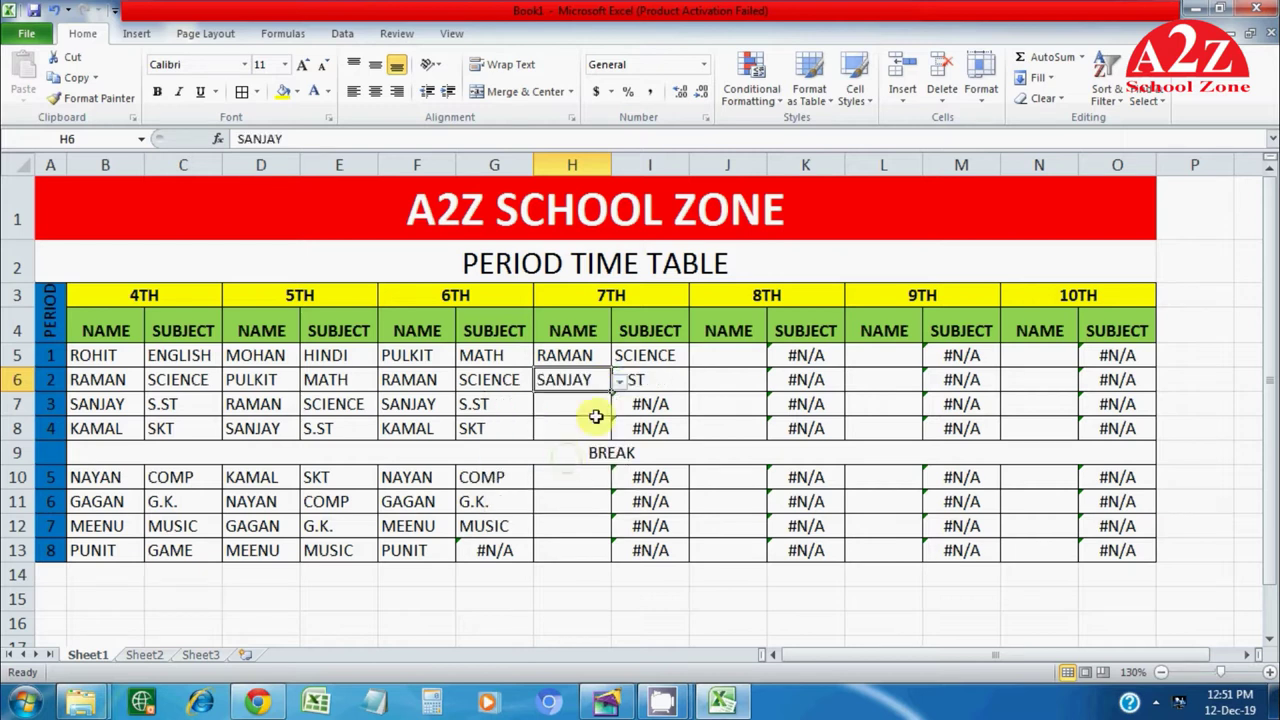
click(592, 402)
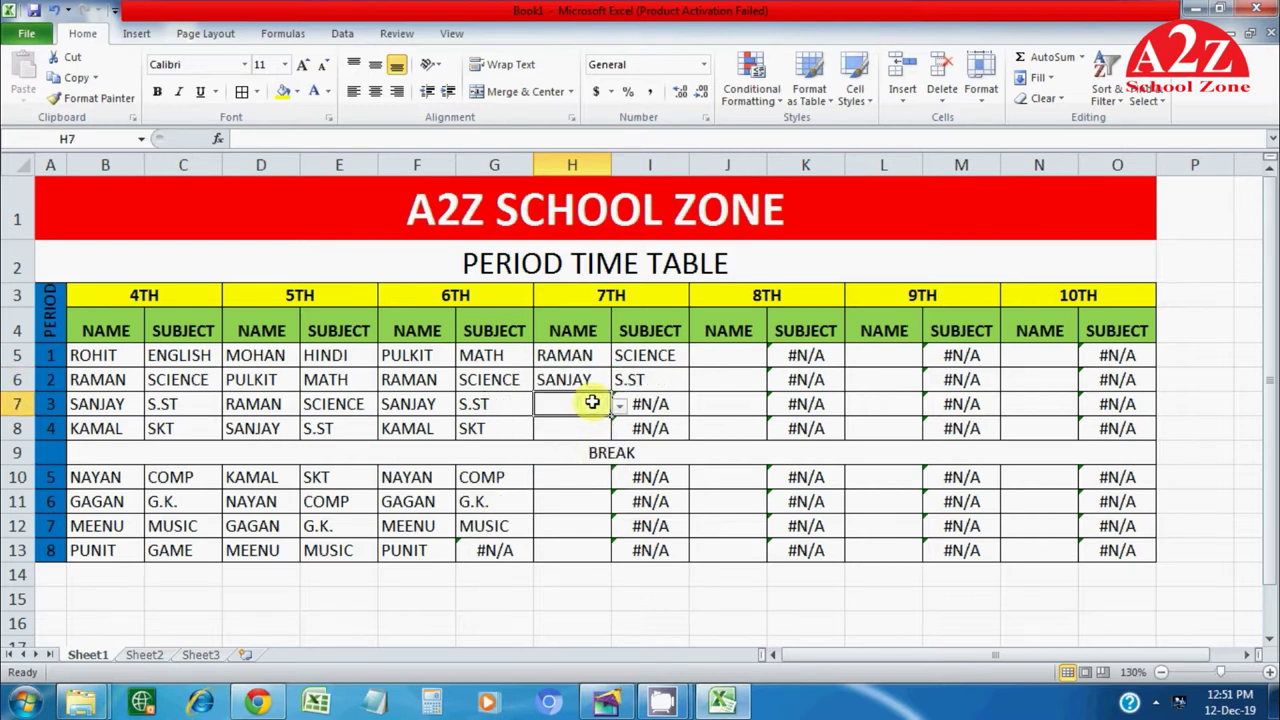
key(Return)
click(646, 466)
click(620, 405)
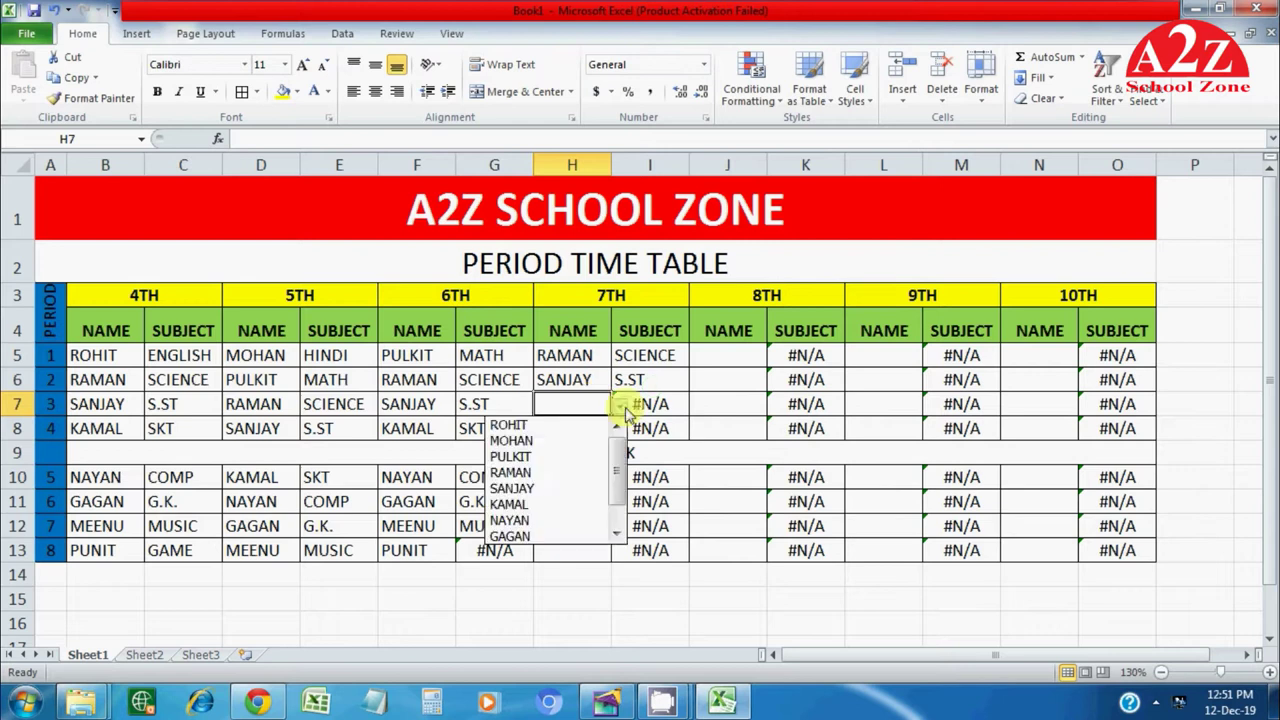
click(552, 504)
click(598, 429)
click(620, 429)
click(560, 544)
Step: Assign 7th-class periods H10:H13 after the break to GAGAN, MEENU, PUNIT and ROHIT
click(598, 478)
click(620, 479)
scroll(617, 500, down, 2)
click(530, 578)
click(594, 500)
click(620, 503)
scroll(617, 556, down, 2)
click(600, 609)
click(598, 527)
click(620, 527)
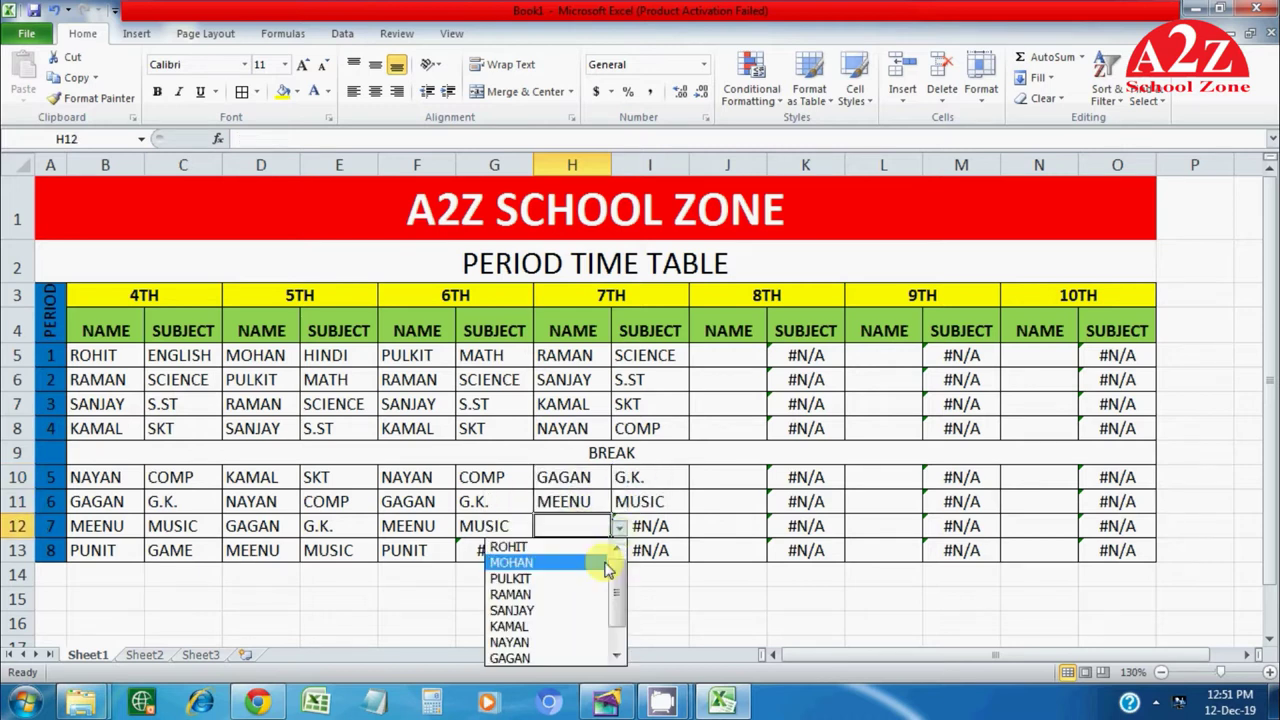
scroll(560, 610, down, 2)
click(520, 657)
click(586, 550)
click(617, 550)
click(580, 422)
click(720, 357)
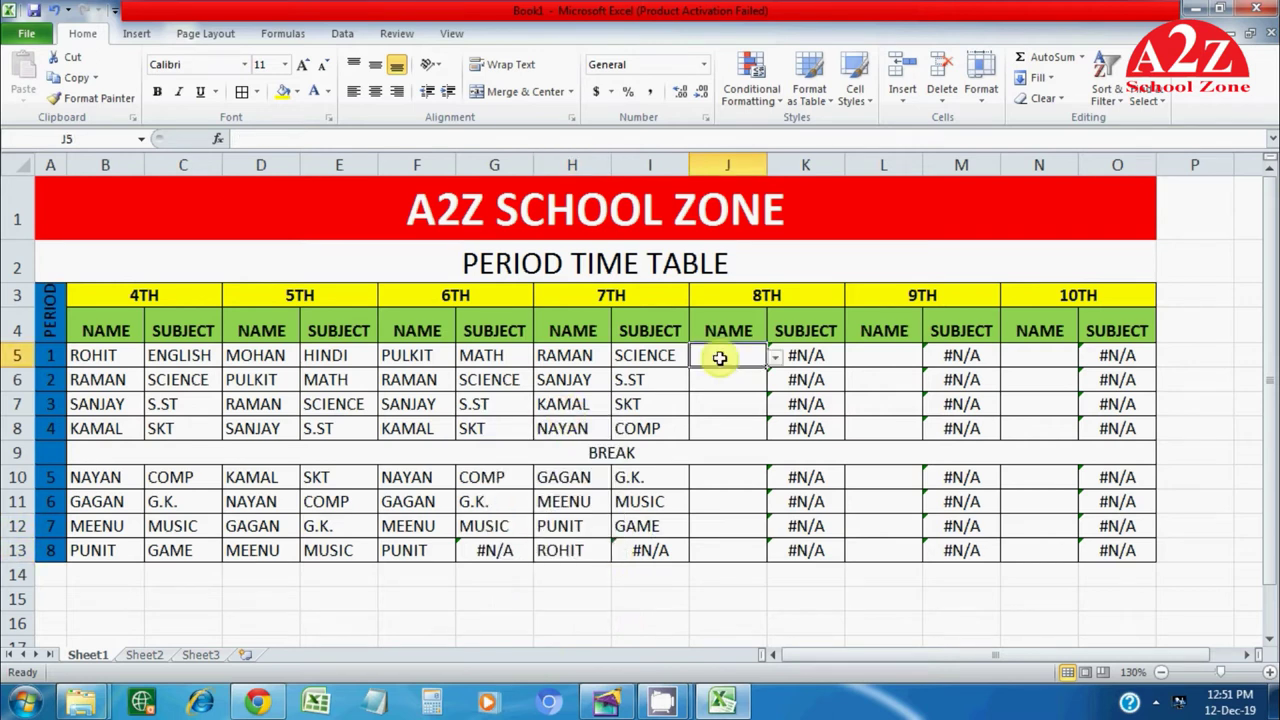
Step: Assign SANJAY, KAMAL, NAYAN and GAGAN to J5:J8 for the 8th class
click(775, 357)
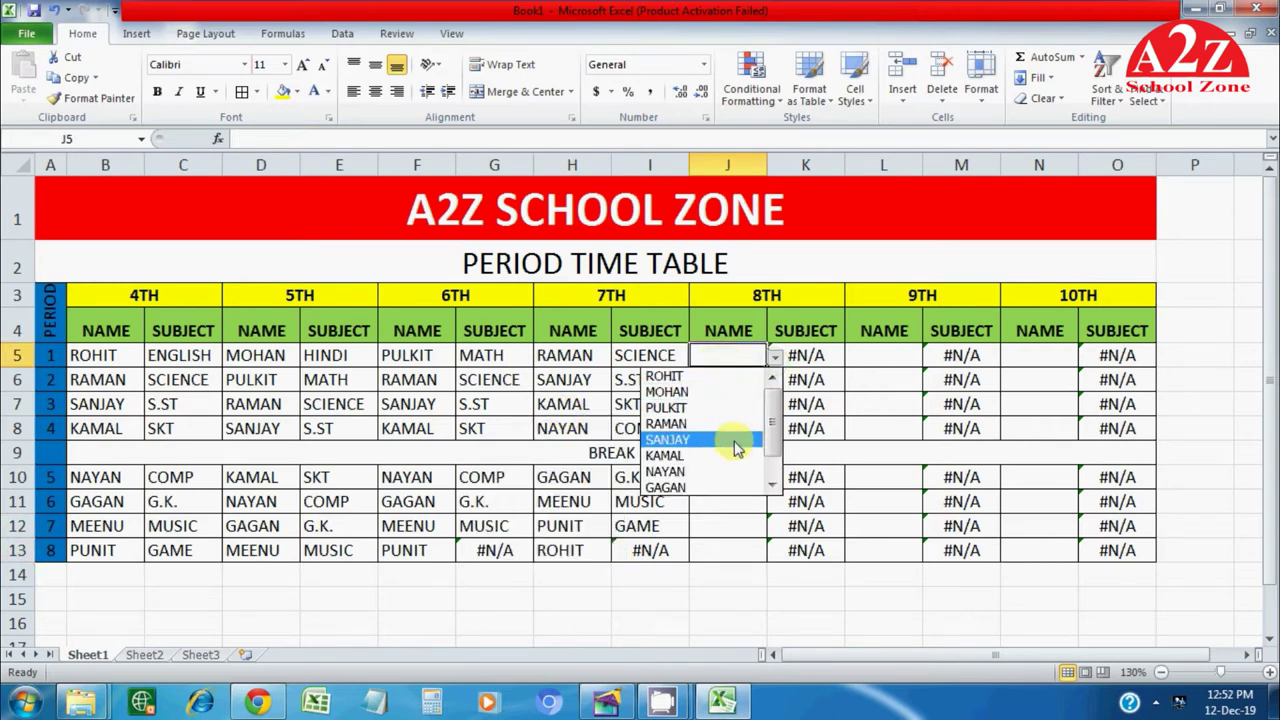
click(735, 440)
click(732, 380)
click(775, 381)
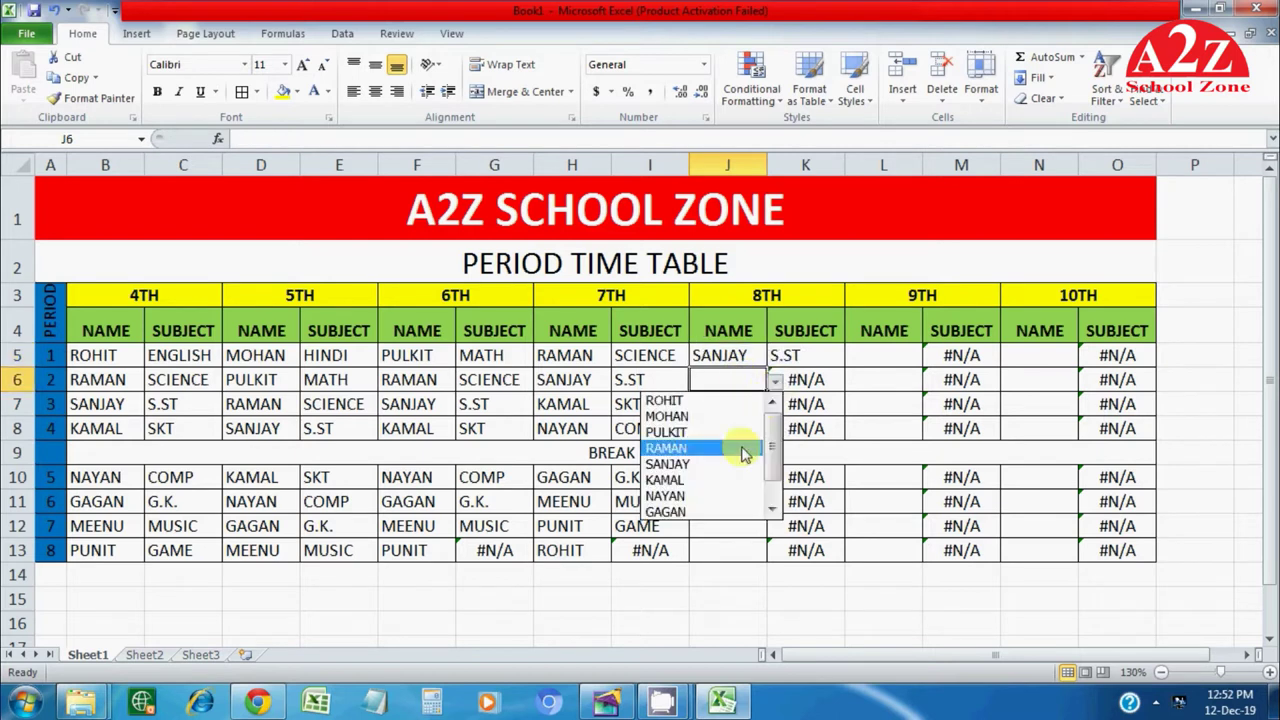
click(740, 480)
click(745, 404)
click(775, 405)
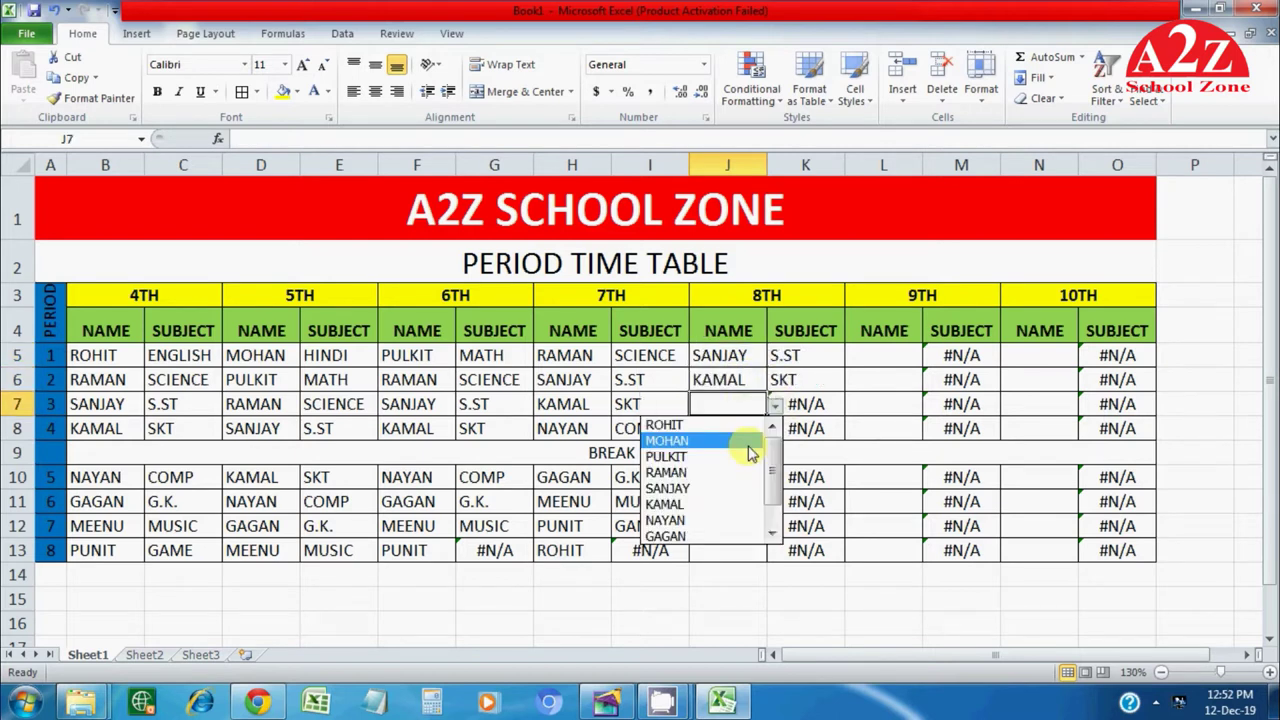
click(732, 520)
click(728, 428)
click(775, 429)
click(735, 560)
Step: Assign MEENU, PUNIT, ROHIT and MOHAN to J10:J13 below the break
click(735, 480)
click(776, 478)
scroll(743, 580, down, 1)
click(743, 591)
click(735, 502)
click(776, 504)
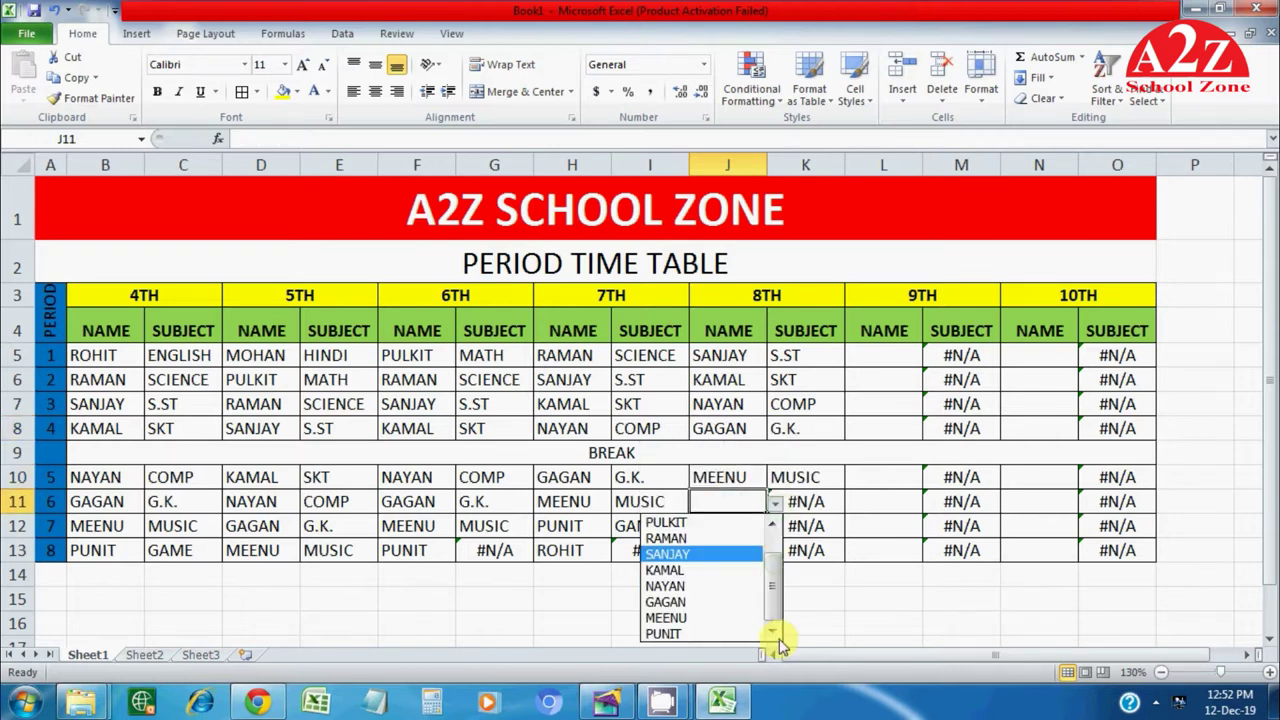
click(718, 629)
click(735, 526)
click(776, 527)
click(733, 545)
click(733, 545)
click(776, 550)
click(749, 436)
Step: Assign KAMAL, NAYAN, GAGAN and MEENU to L5:L8 for the 9th class
click(900, 357)
click(930, 358)
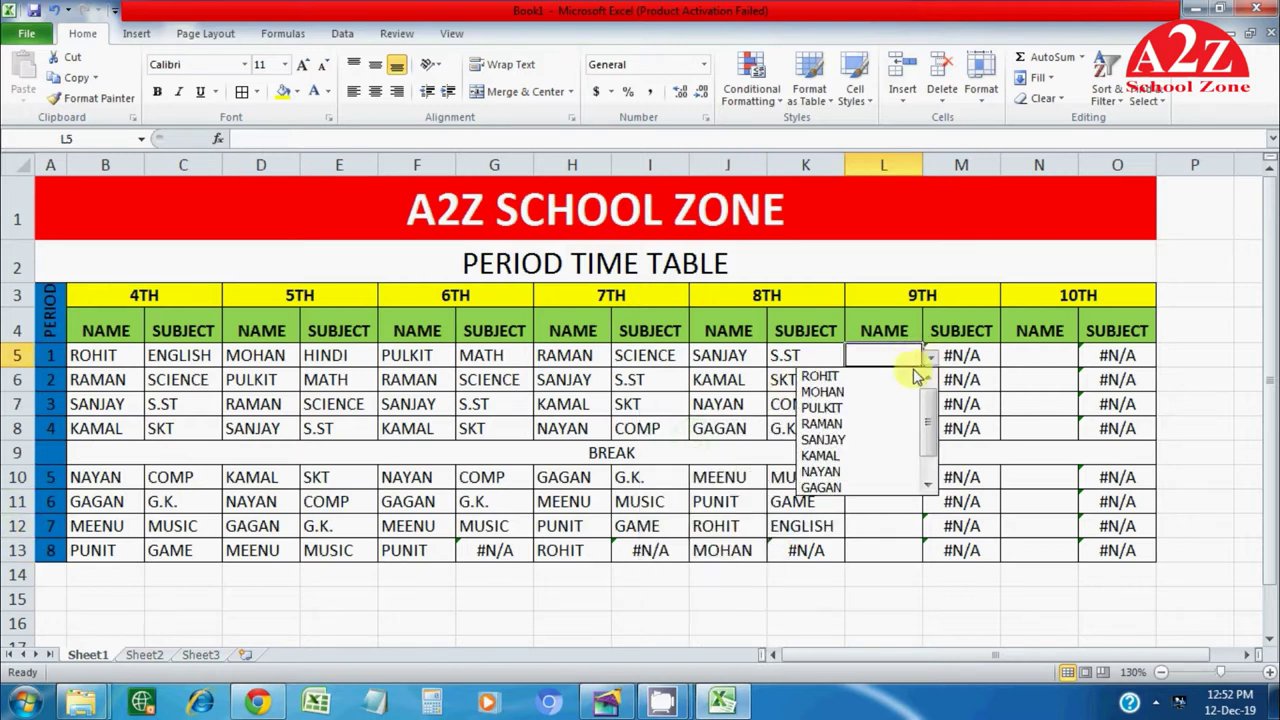
click(862, 455)
click(884, 380)
click(930, 382)
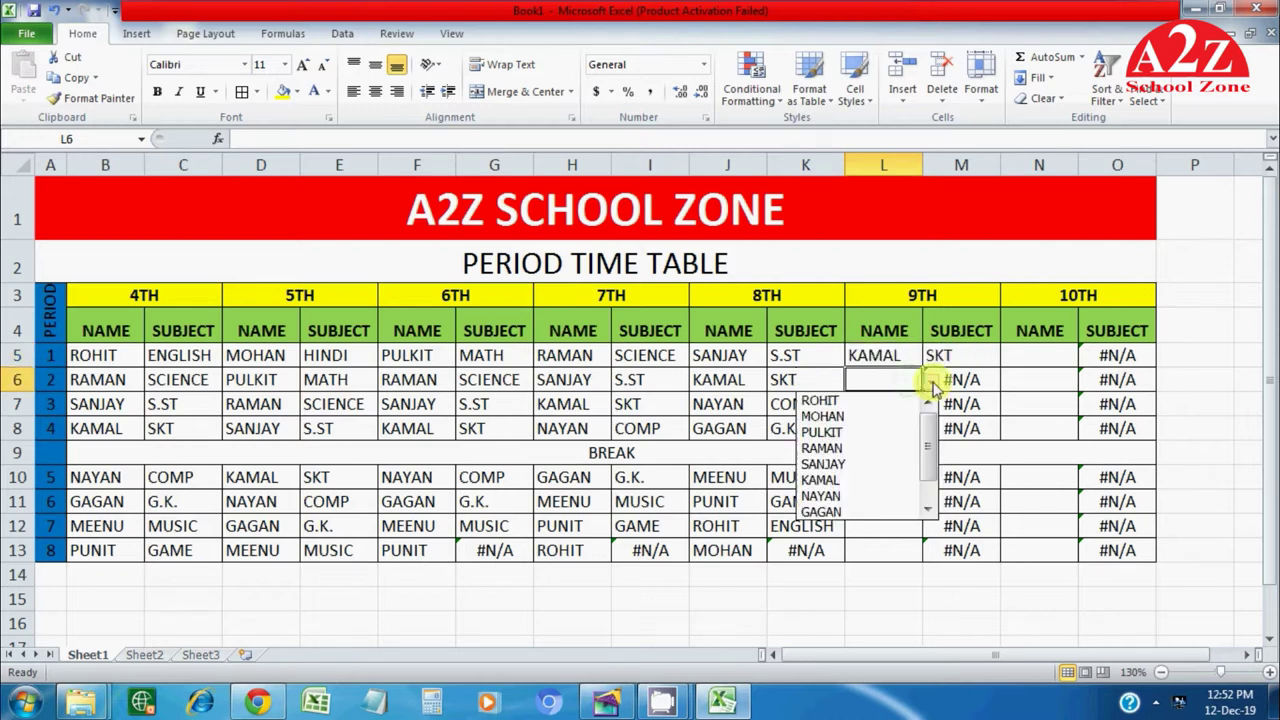
click(886, 497)
click(914, 407)
click(930, 405)
click(857, 535)
click(905, 429)
click(931, 431)
scroll(905, 500, down, 1)
click(905, 545)
Step: Assign PUNIT, ROHIT, MOHAN and PULKIT to L10:L13 below the break
click(905, 478)
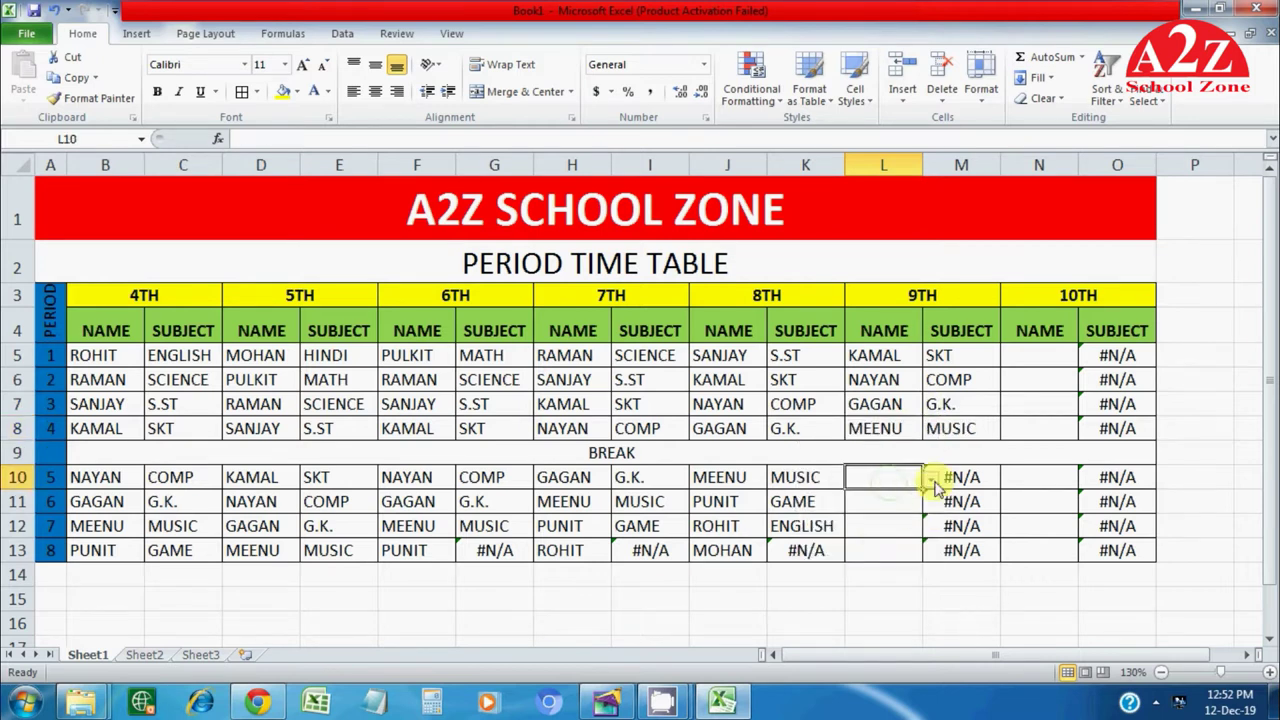
click(930, 478)
scroll(903, 600, down, 1)
click(903, 607)
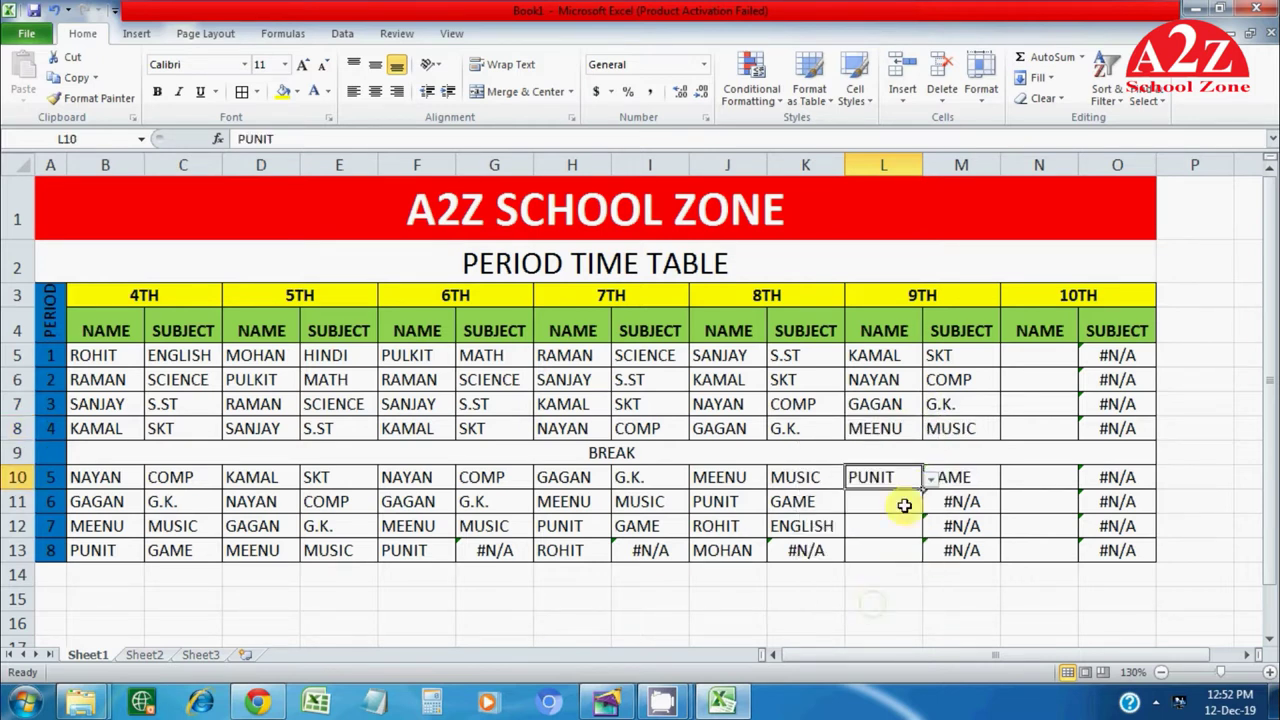
click(897, 502)
click(930, 502)
click(910, 519)
click(915, 532)
click(930, 526)
click(876, 562)
click(891, 548)
click(930, 550)
click(879, 460)
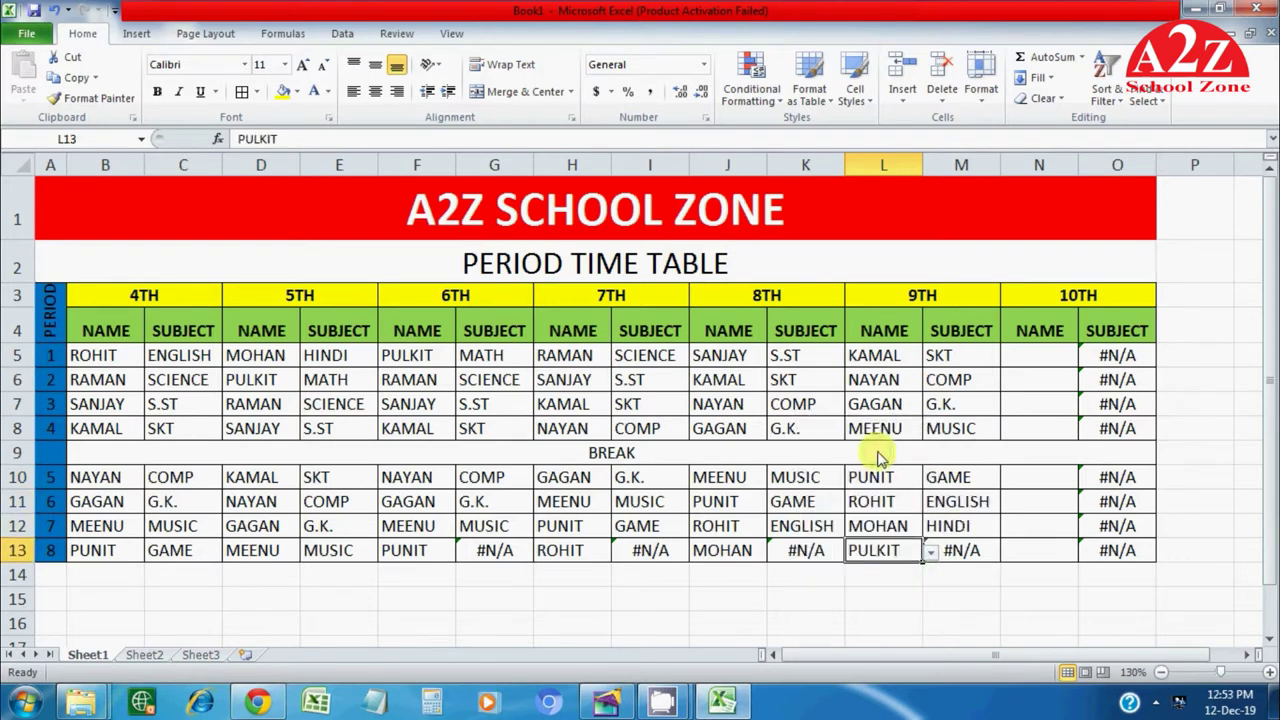
Step: Assign NAYAN, GAGAN, MEENU and PUNIT to N5:N8 for the 10th class
click(1030, 356)
click(1086, 356)
click(1032, 471)
click(1050, 381)
click(1086, 380)
click(1040, 510)
click(1048, 404)
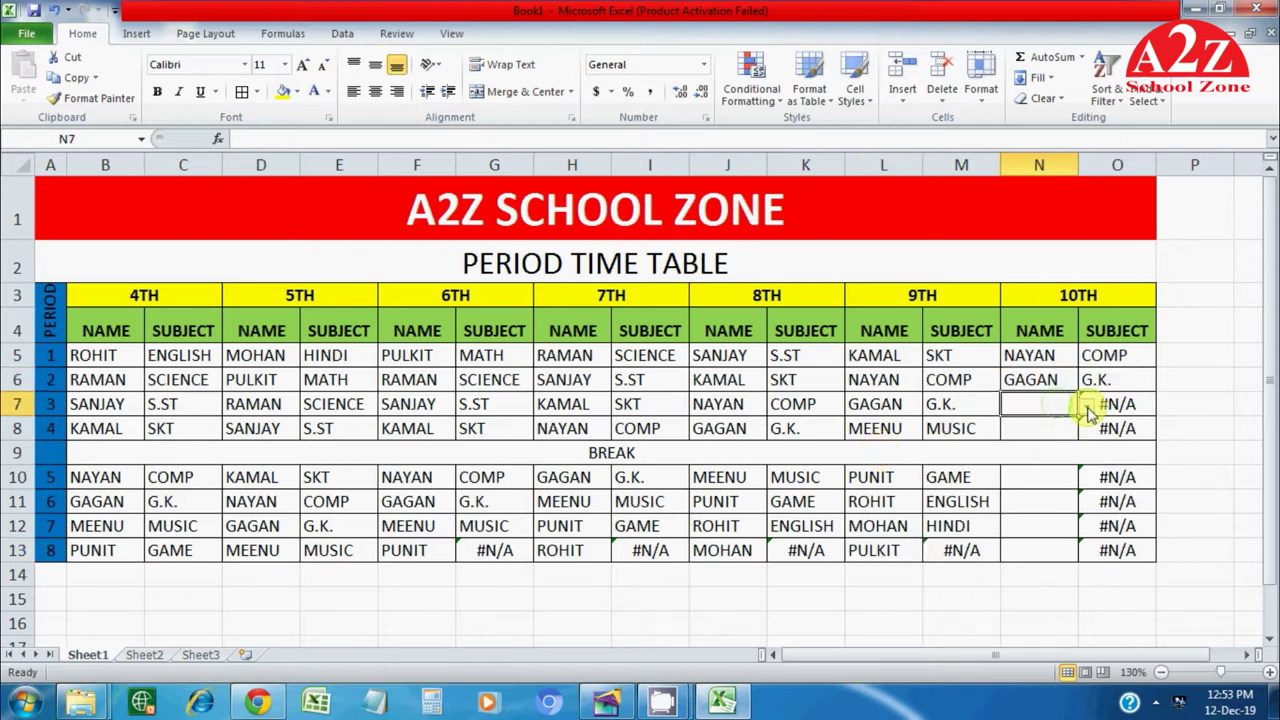
click(1086, 404)
click(1040, 518)
click(1044, 428)
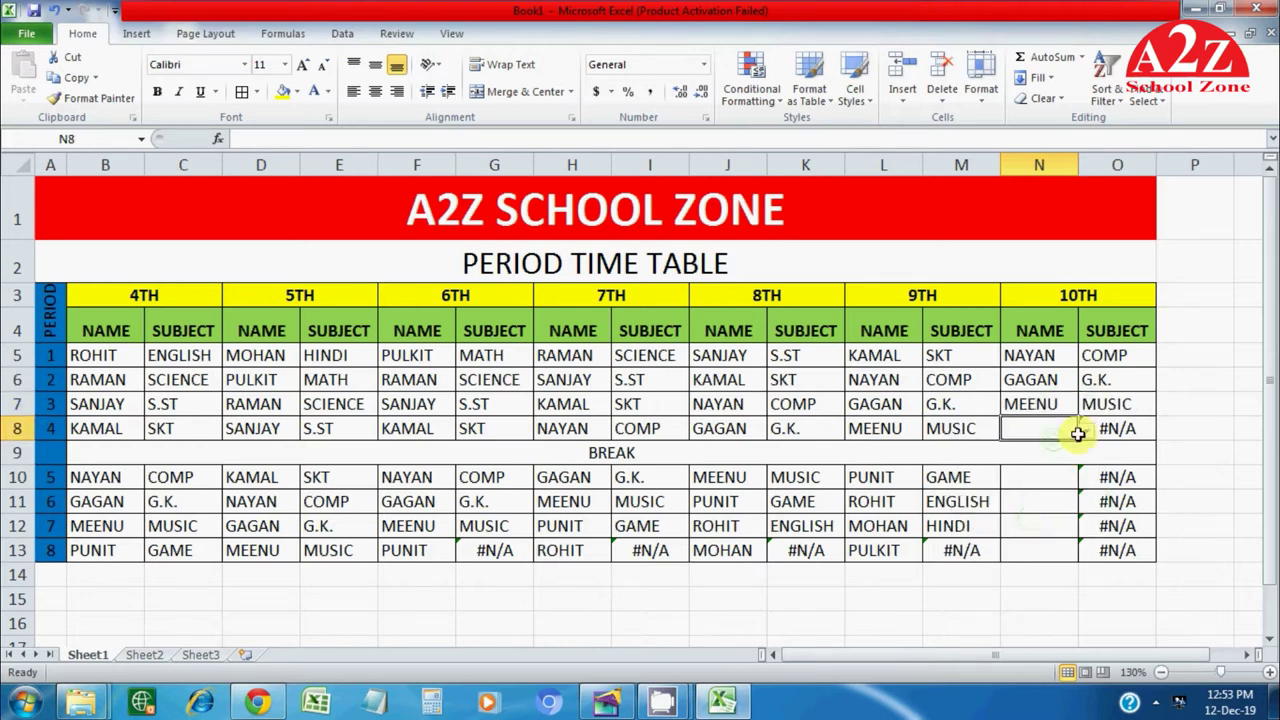
click(1086, 428)
click(1046, 559)
Step: Assign ROHIT, MOHAN, RAMAN and PULKIT to N10:N13 for periods 5–8
click(1040, 477)
click(1086, 477)
click(1000, 498)
click(1060, 501)
click(1086, 501)
click(1040, 538)
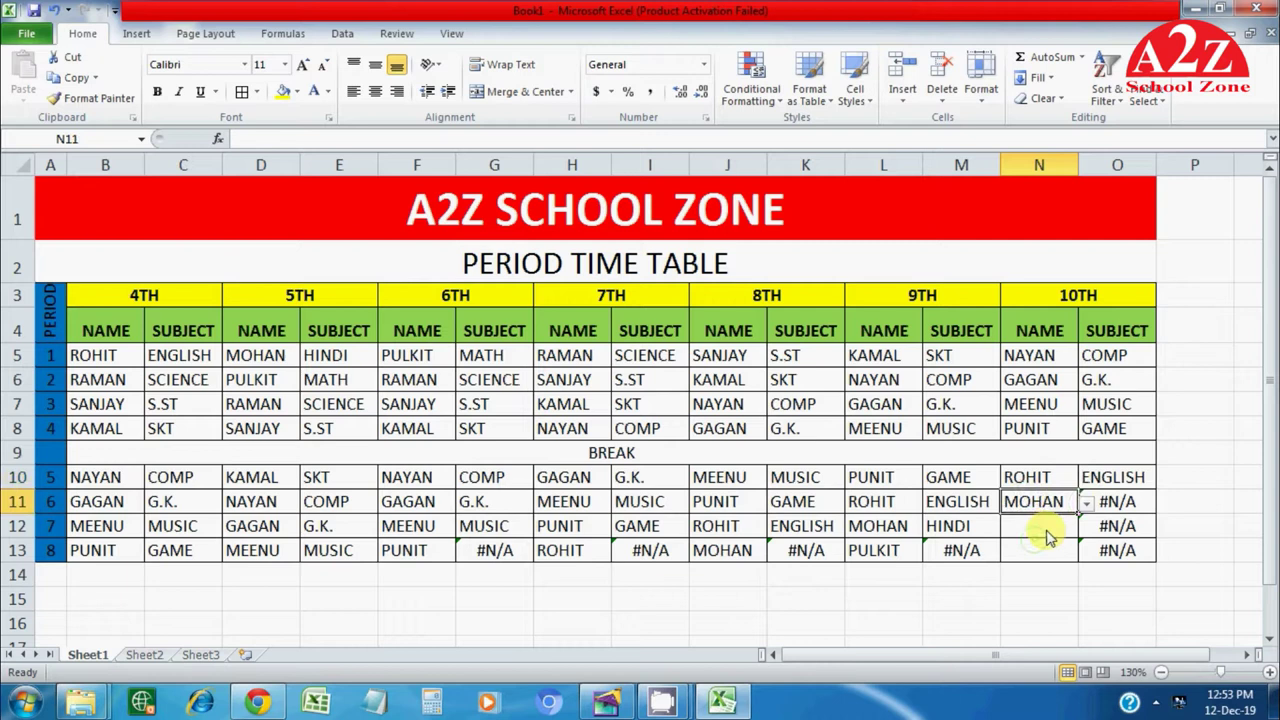
click(1040, 526)
click(1086, 526)
click(1045, 562)
click(1086, 526)
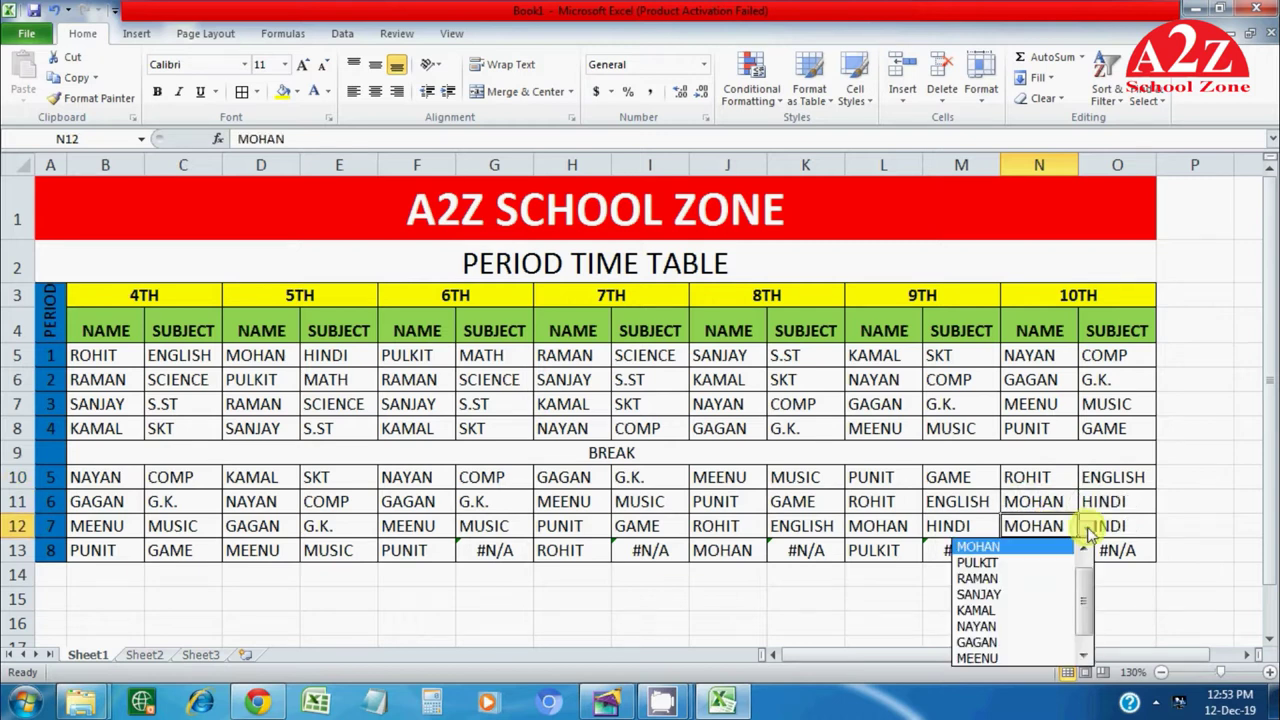
click(1057, 586)
click(1055, 551)
click(1086, 551)
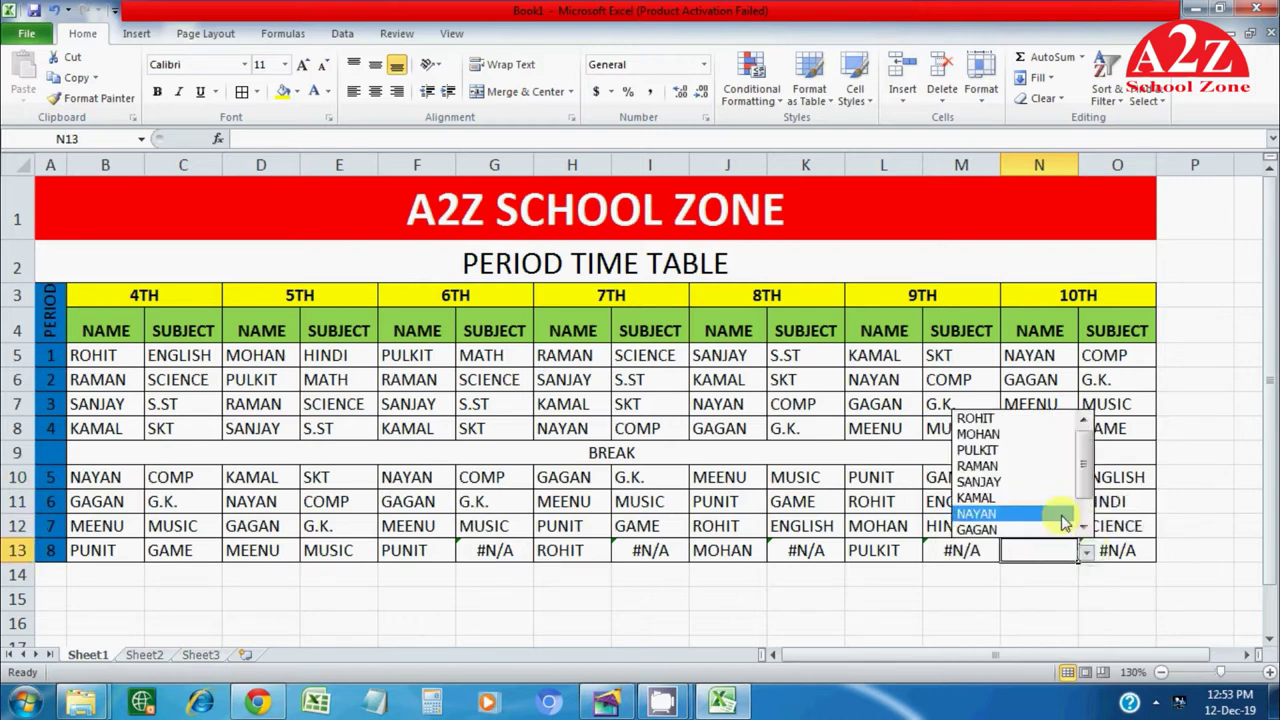
click(1056, 448)
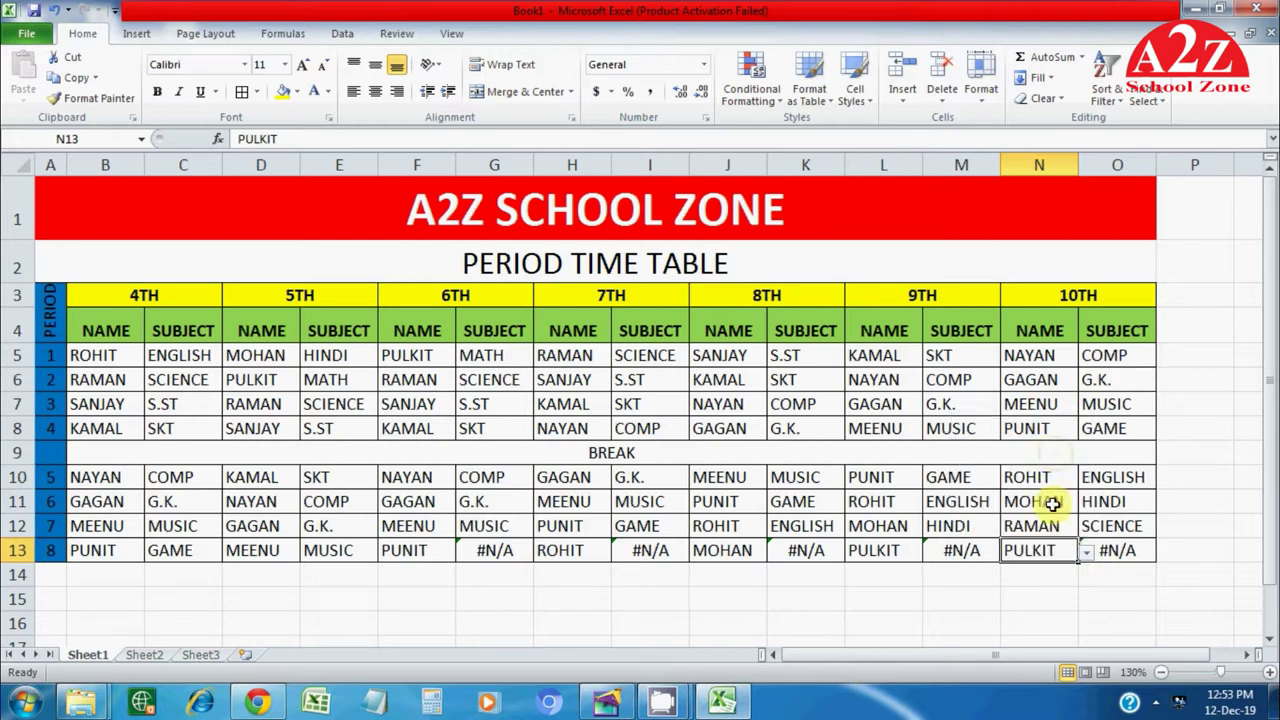
click(1054, 595)
click(1110, 526)
Step: Copy the row 12 subject lookup formulas down to row 13 in columns O, M, K, I and G
drag(1147, 530, 1158, 553)
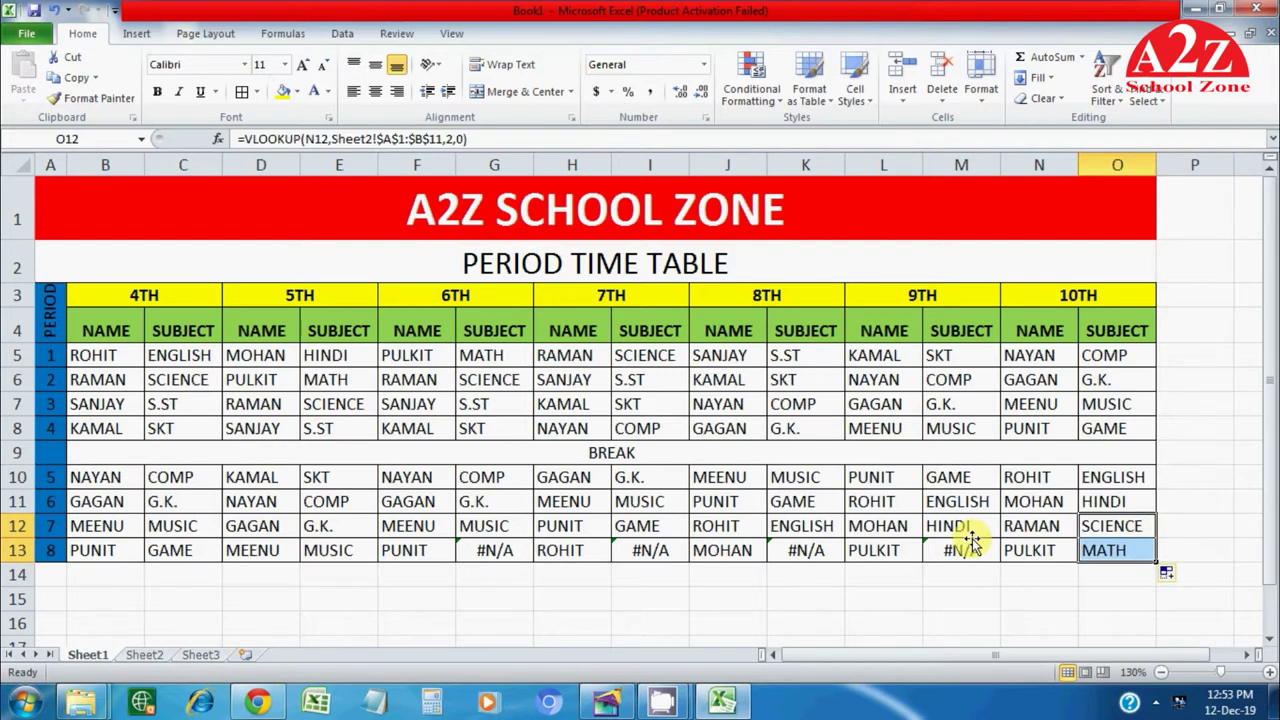
click(972, 528)
drag(1001, 538, 1000, 551)
click(823, 529)
drag(843, 537, 800, 553)
click(660, 527)
drag(687, 537, 668, 552)
click(500, 531)
drag(532, 537, 532, 556)
Step: Fill the merged BREAK row with yellow
click(728, 623)
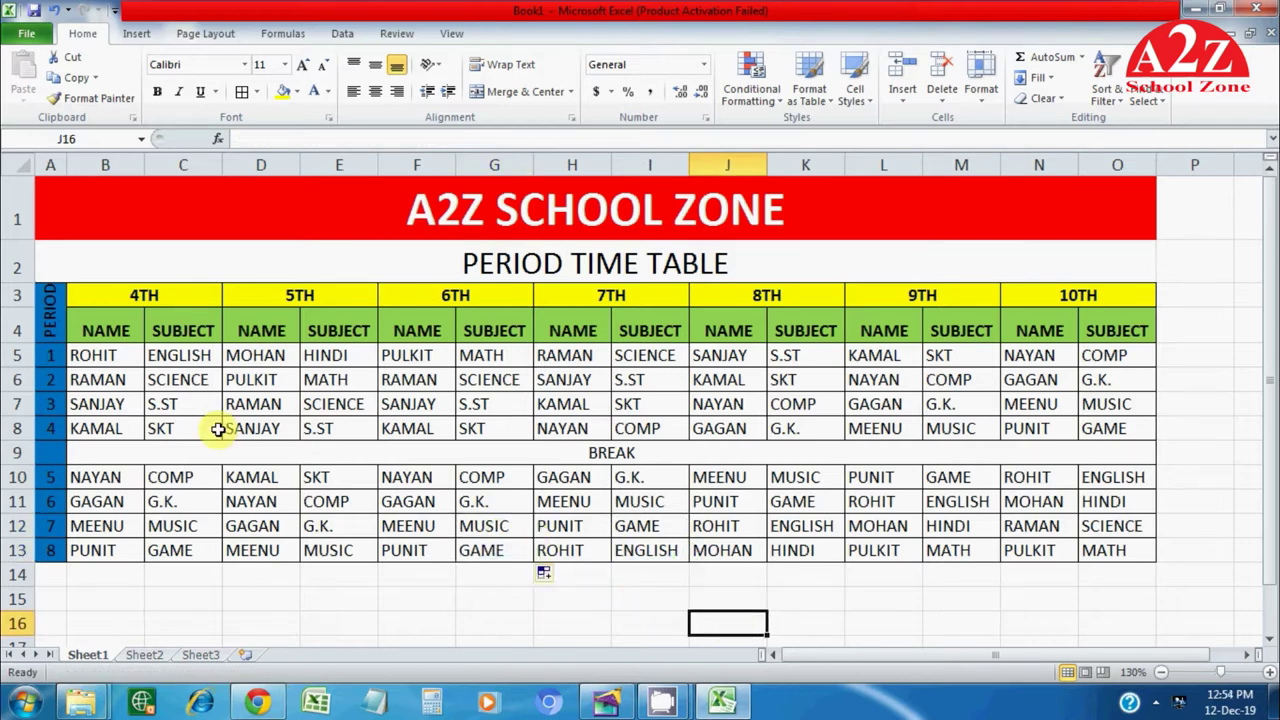
ctrl+scroll(174, 450, up, 1)
ctrl+scroll(174, 450, down, 1)
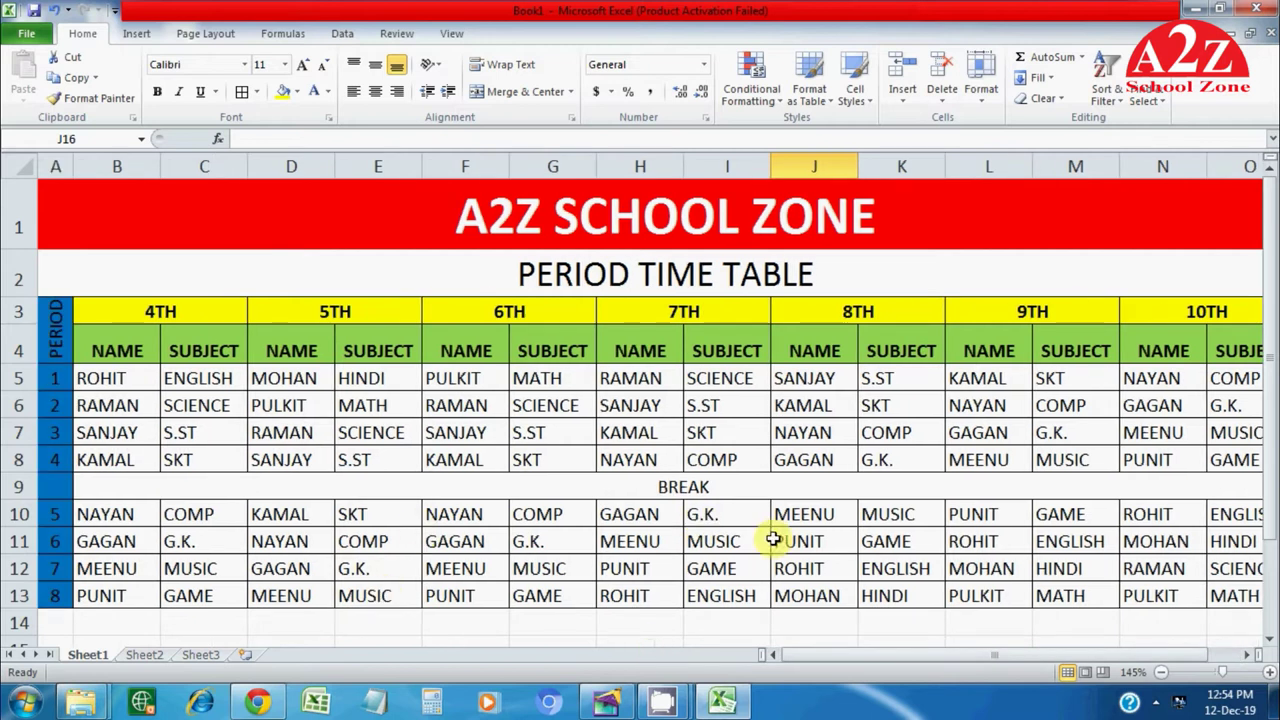
click(655, 488)
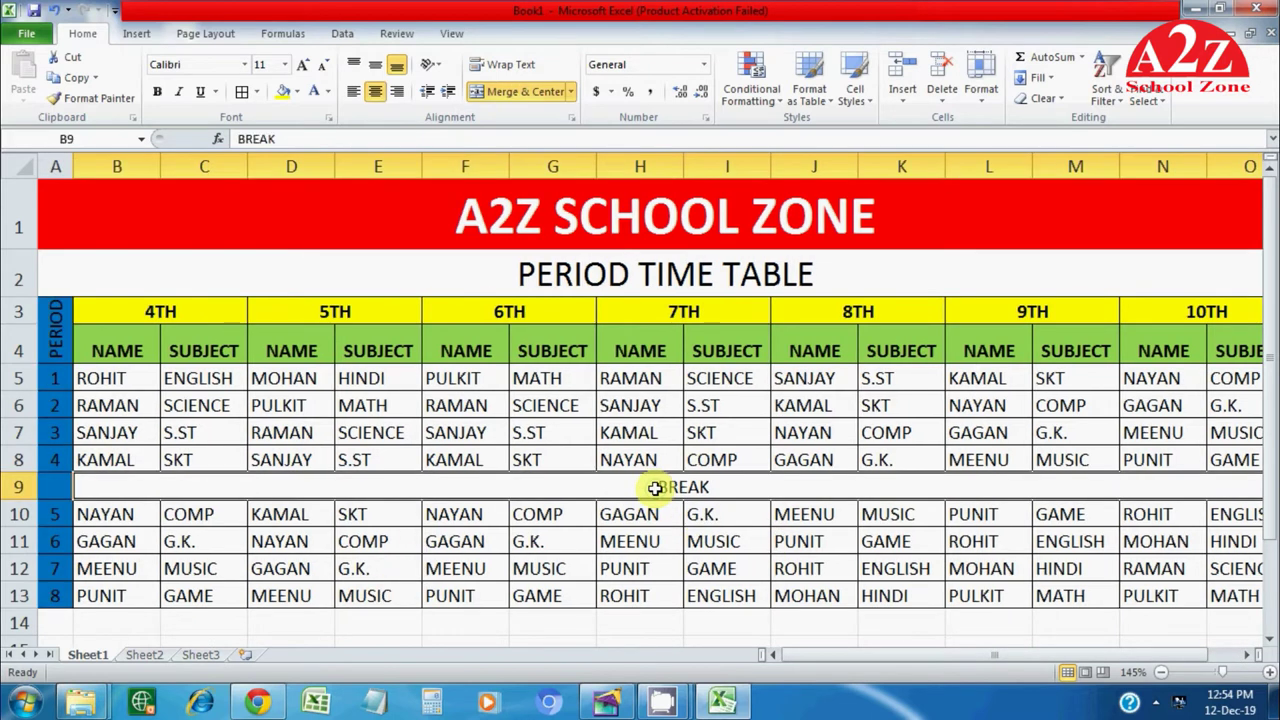
click(282, 92)
click(638, 541)
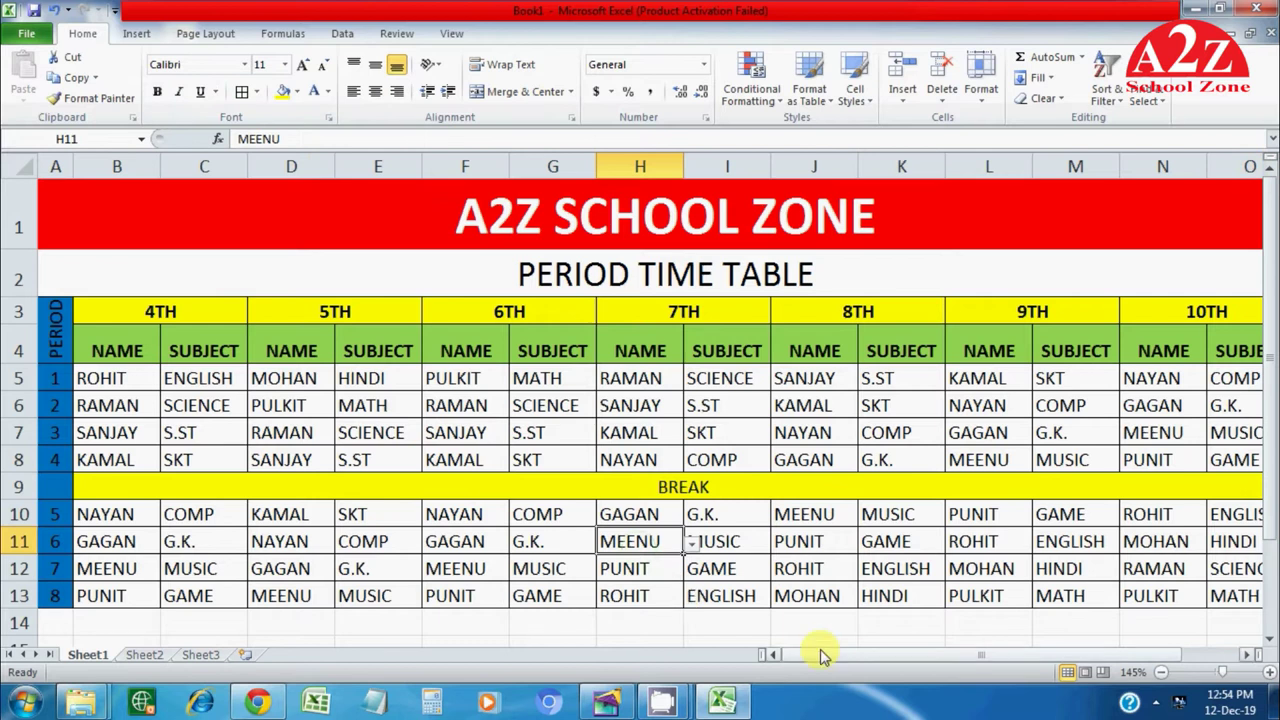
drag(823, 655, 880, 655)
click(1218, 461)
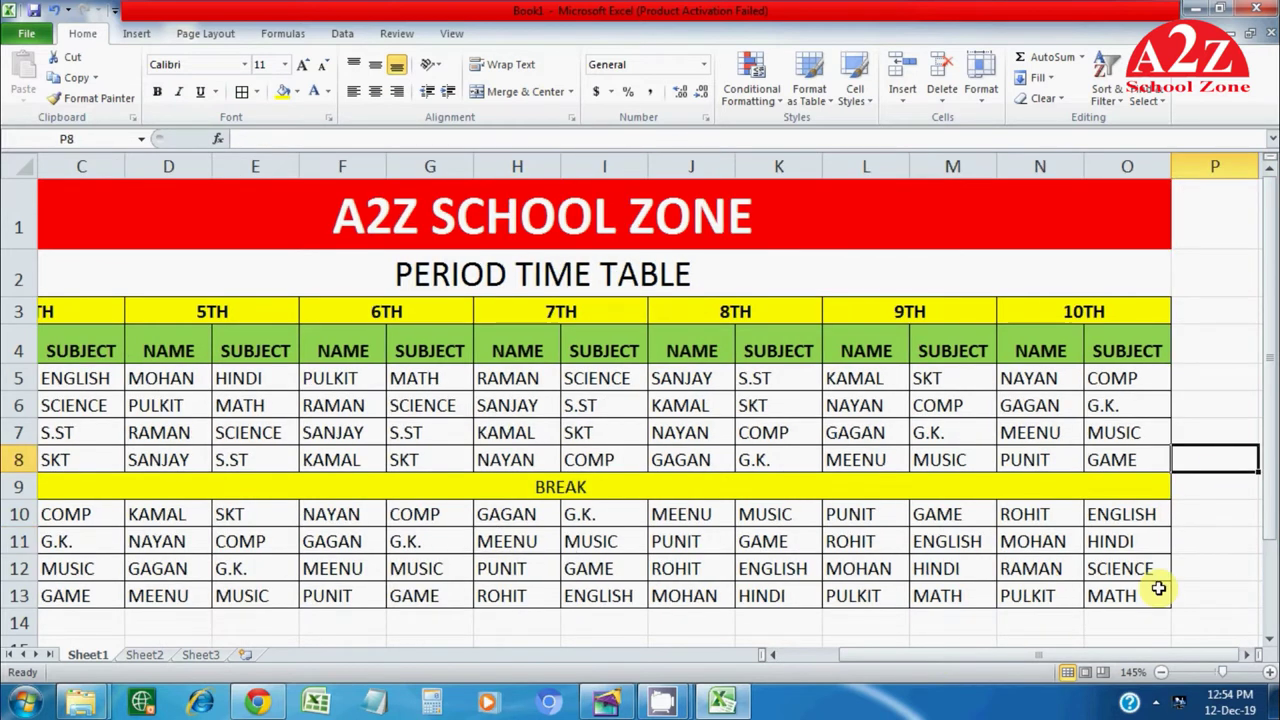
drag(1080, 657, 1020, 657)
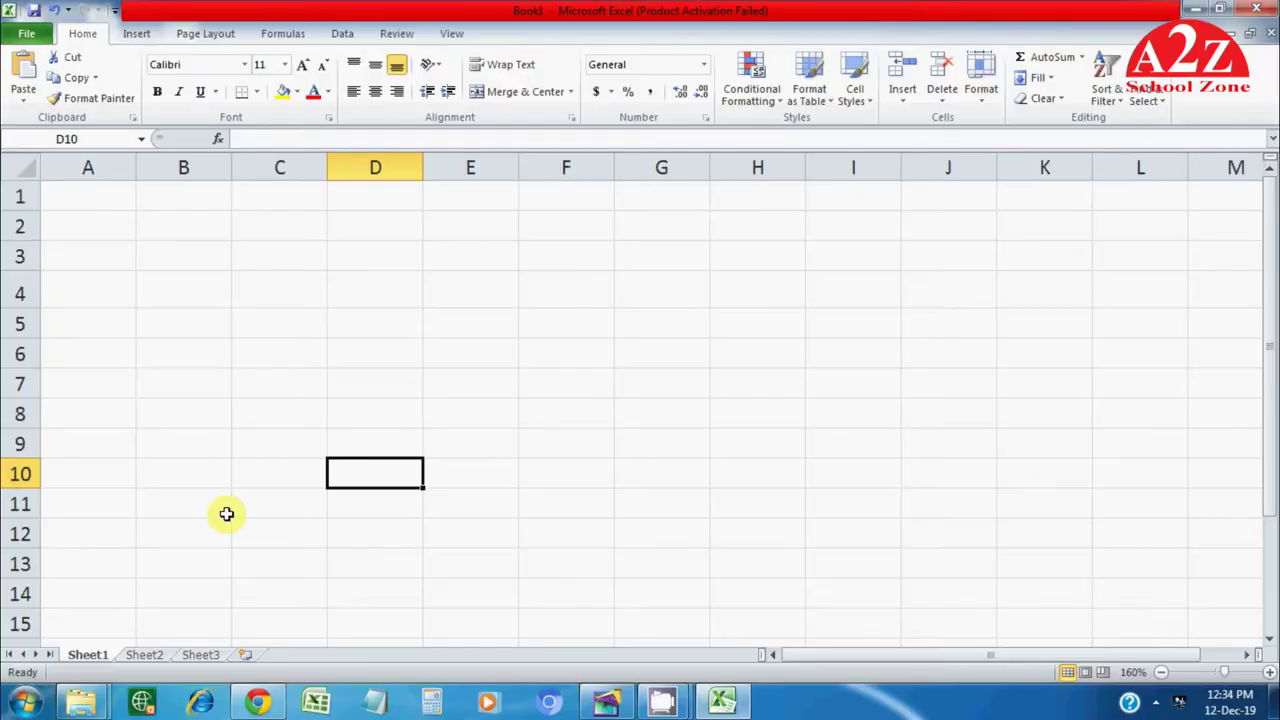
Step: Enter the heading PERIOD in cell A3 of the blank sheet
click(89, 258)
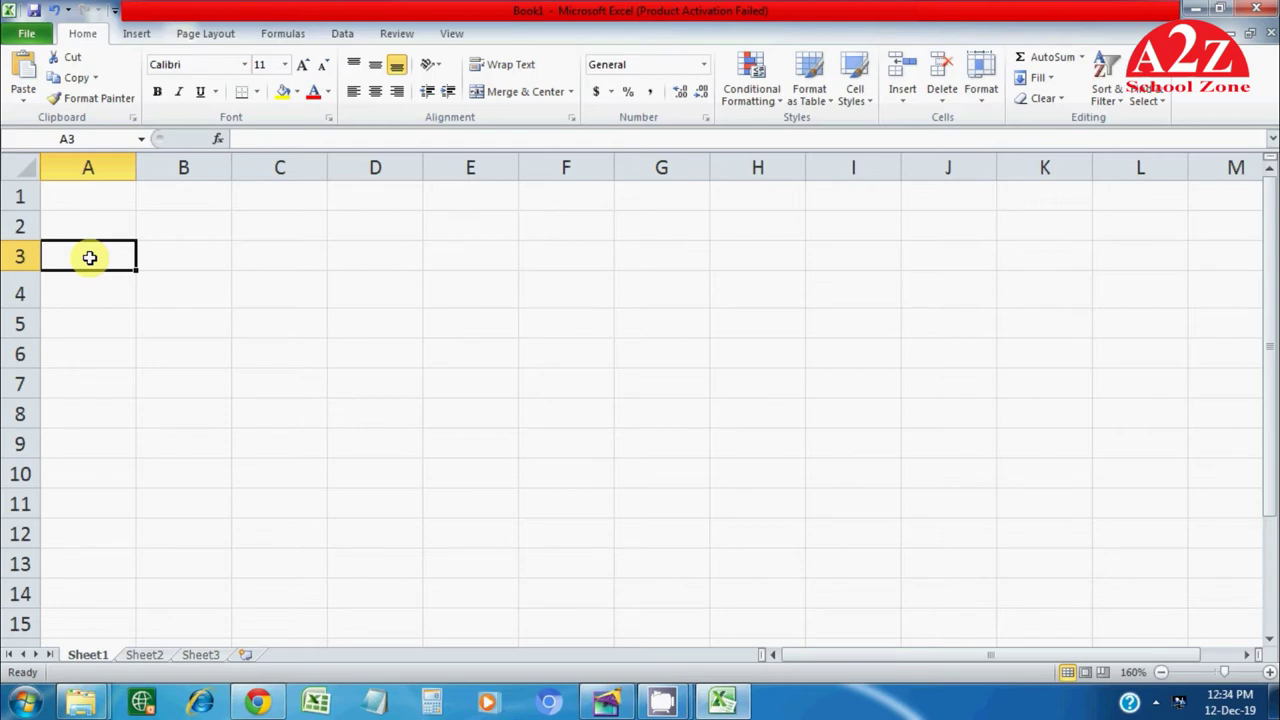
text(PERIOD)
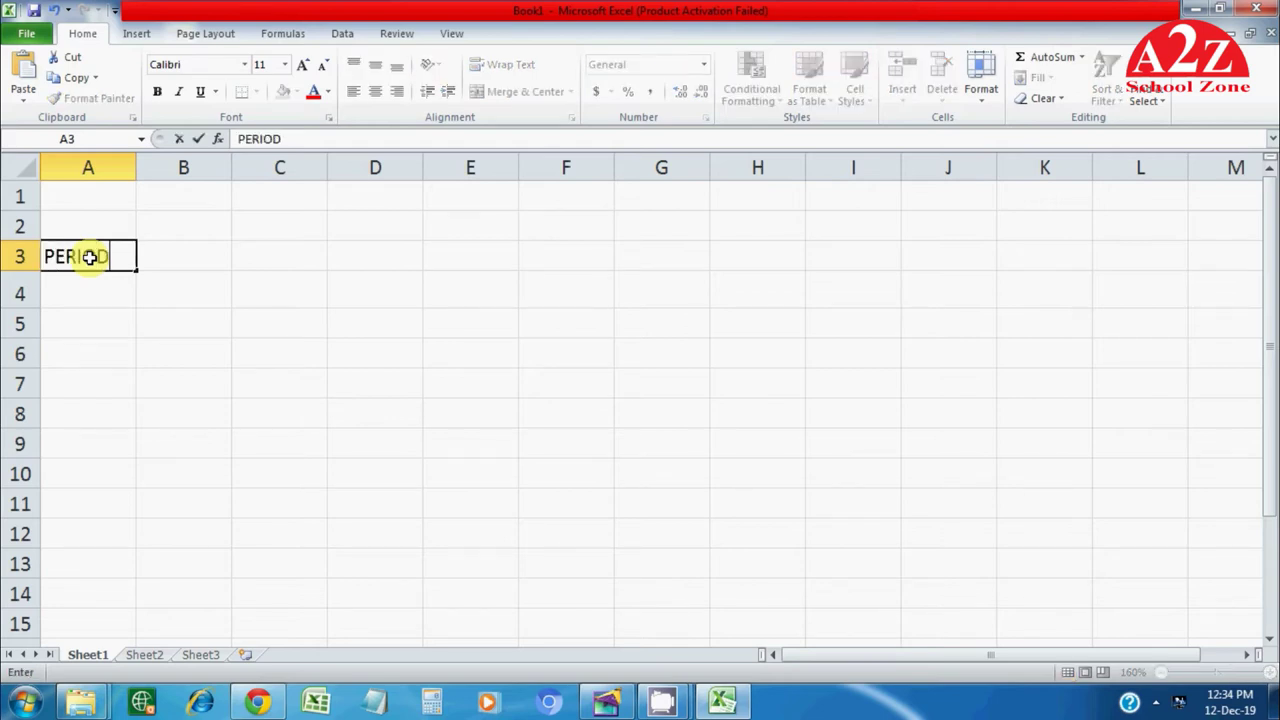
Step: Merge A3:A4, rotate PERIOD to read upward, autofit column A and heighten row 4
key(Return)
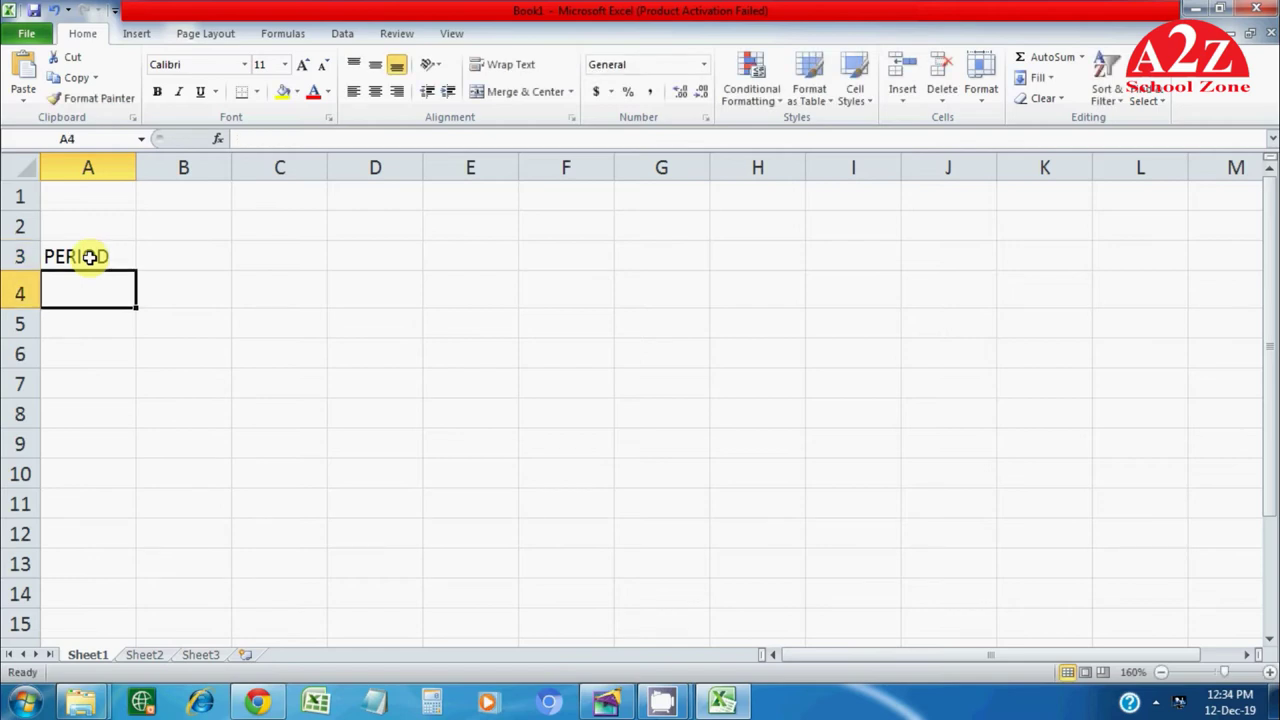
key(shift+Up)
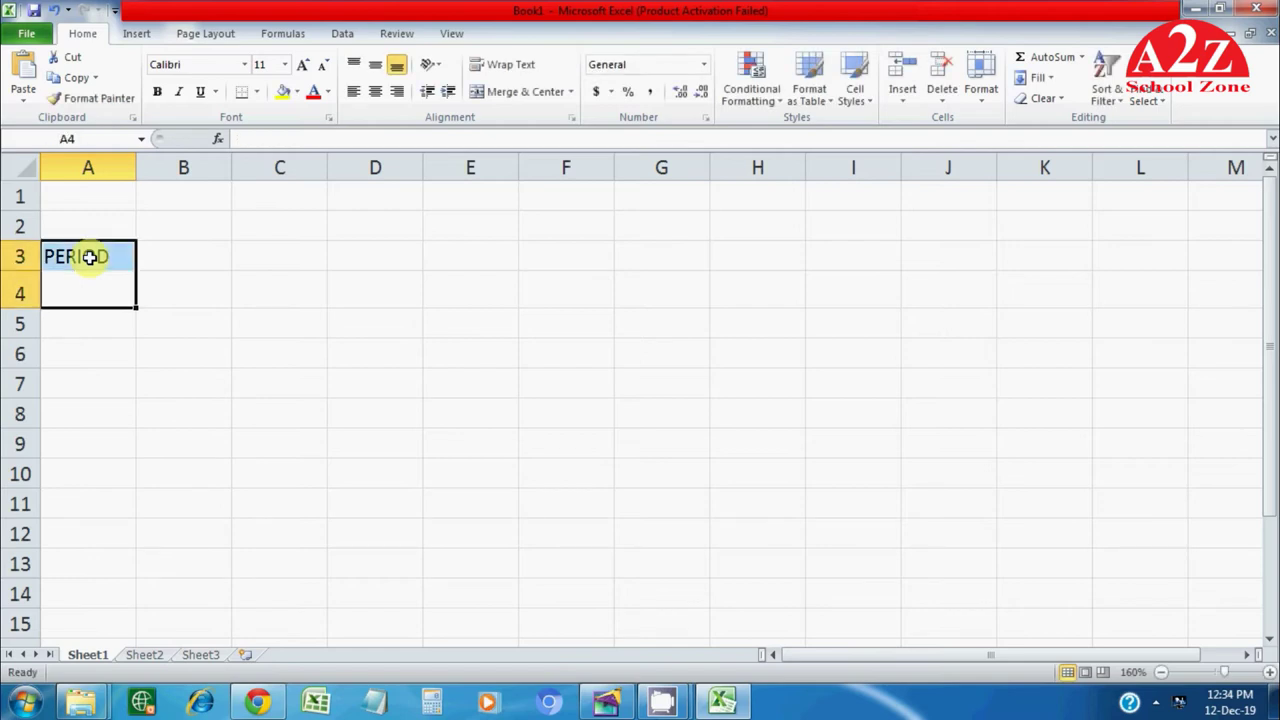
click(479, 100)
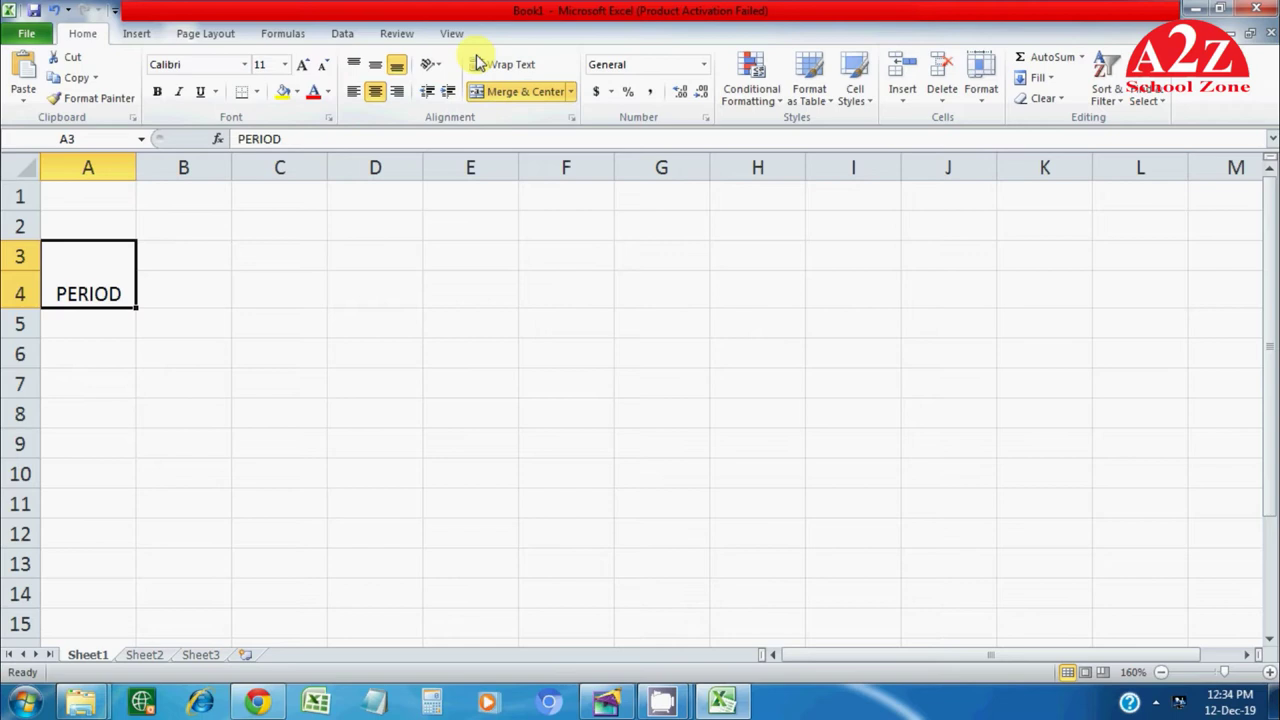
click(429, 66)
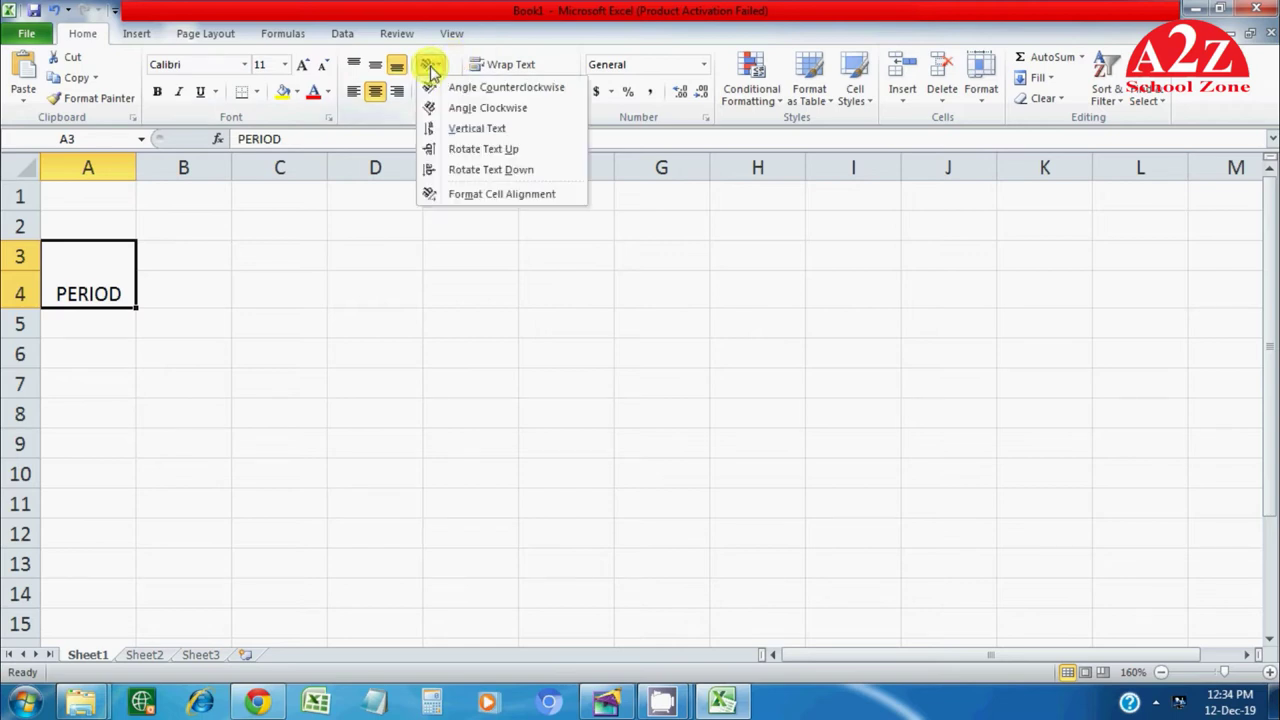
click(466, 149)
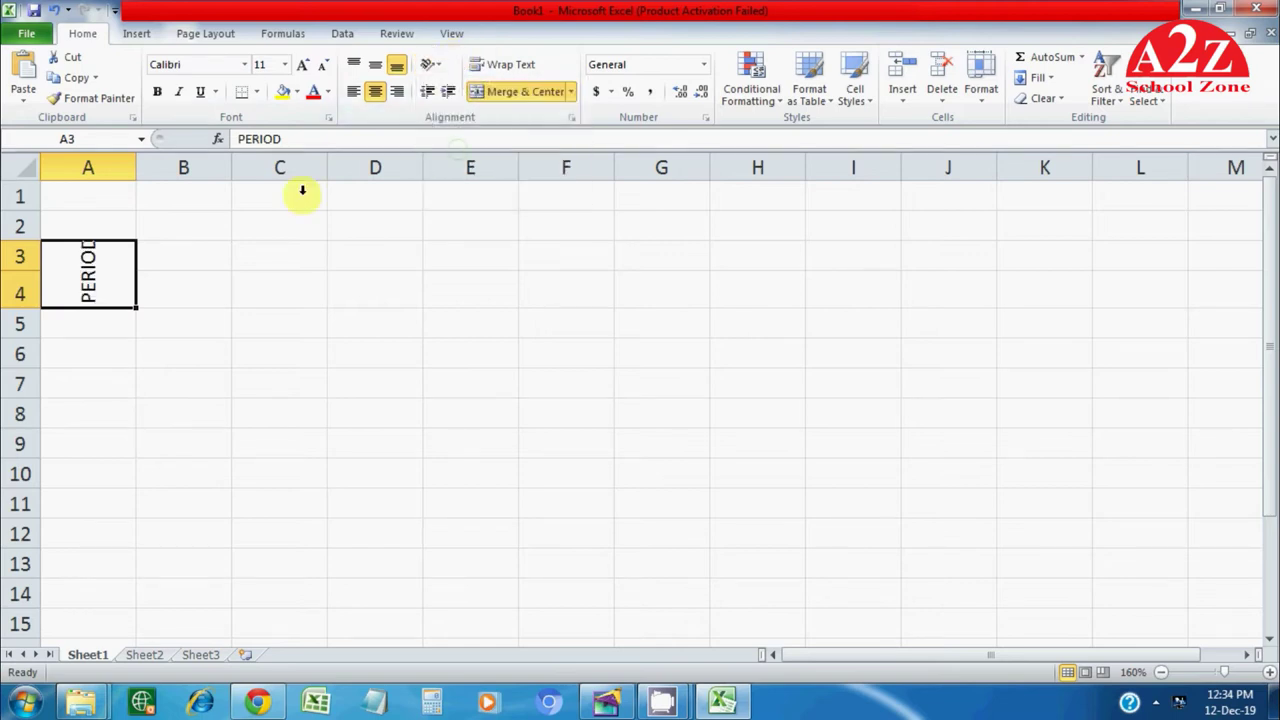
double_click(137, 166)
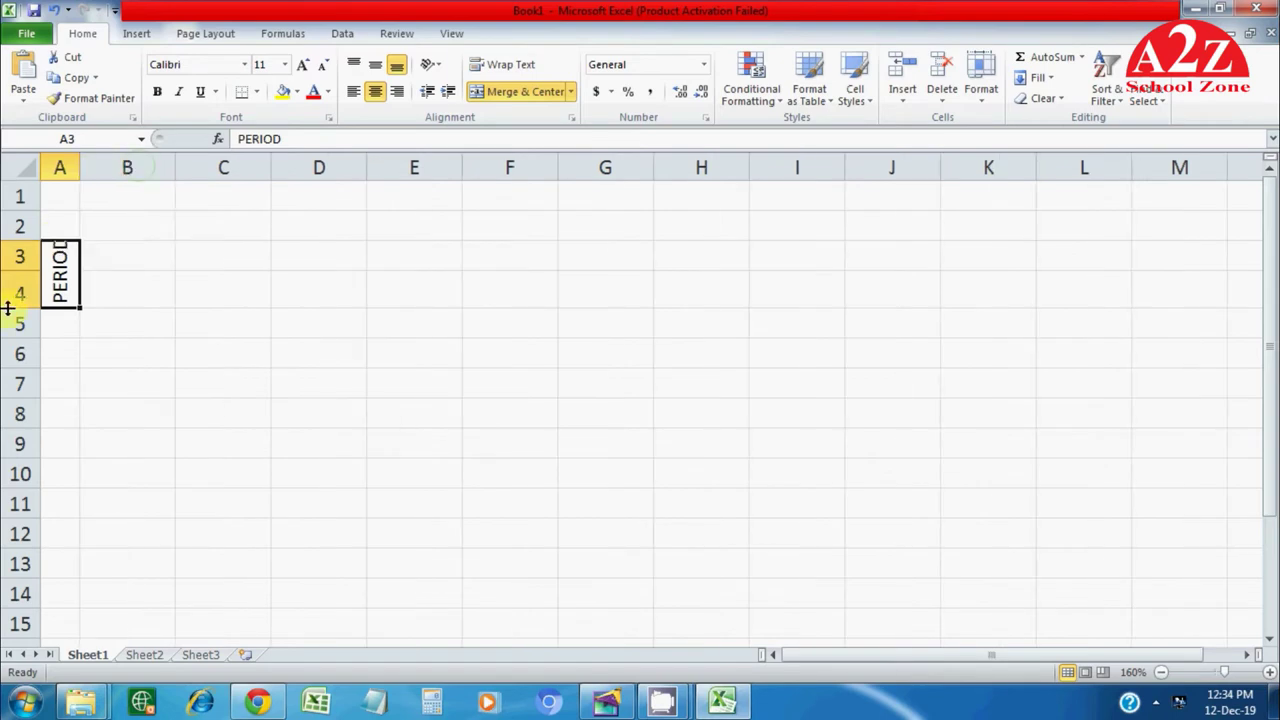
drag(19, 311, 19, 316)
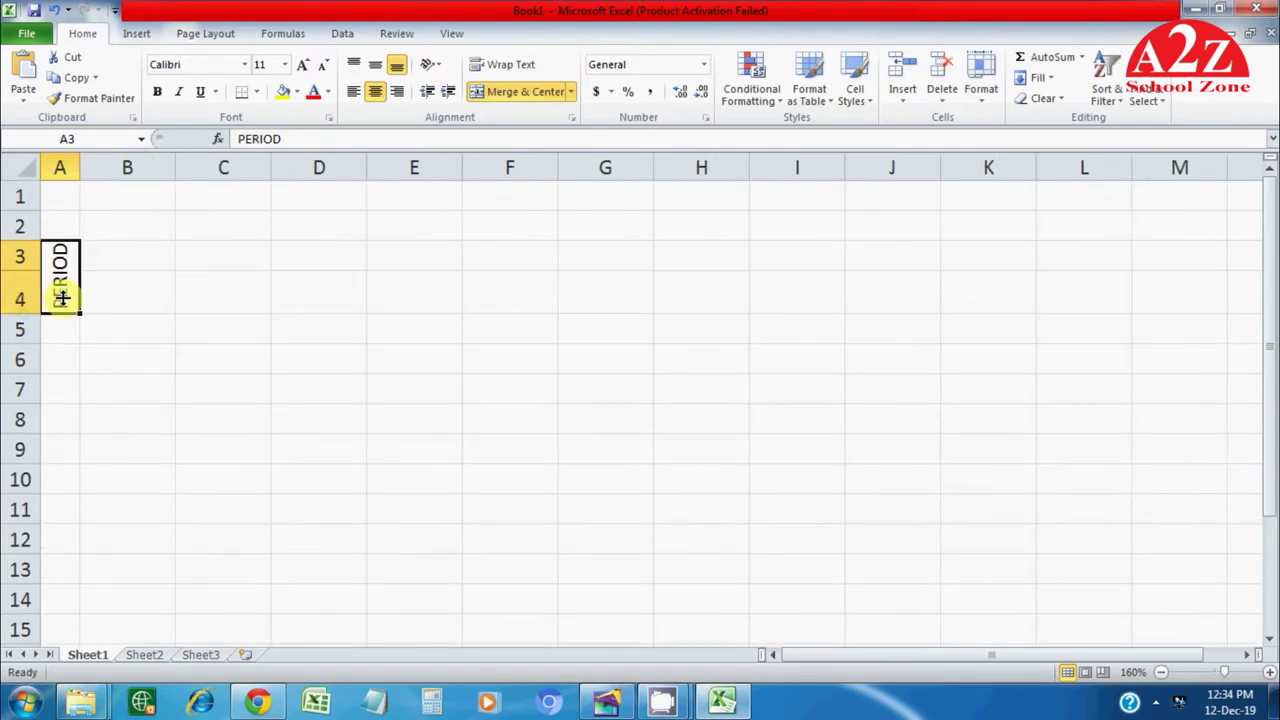
Step: Add headings 4TH and 5TH, merged across B3:C3 and D3:E3
click(114, 283)
drag(103, 254, 200, 252)
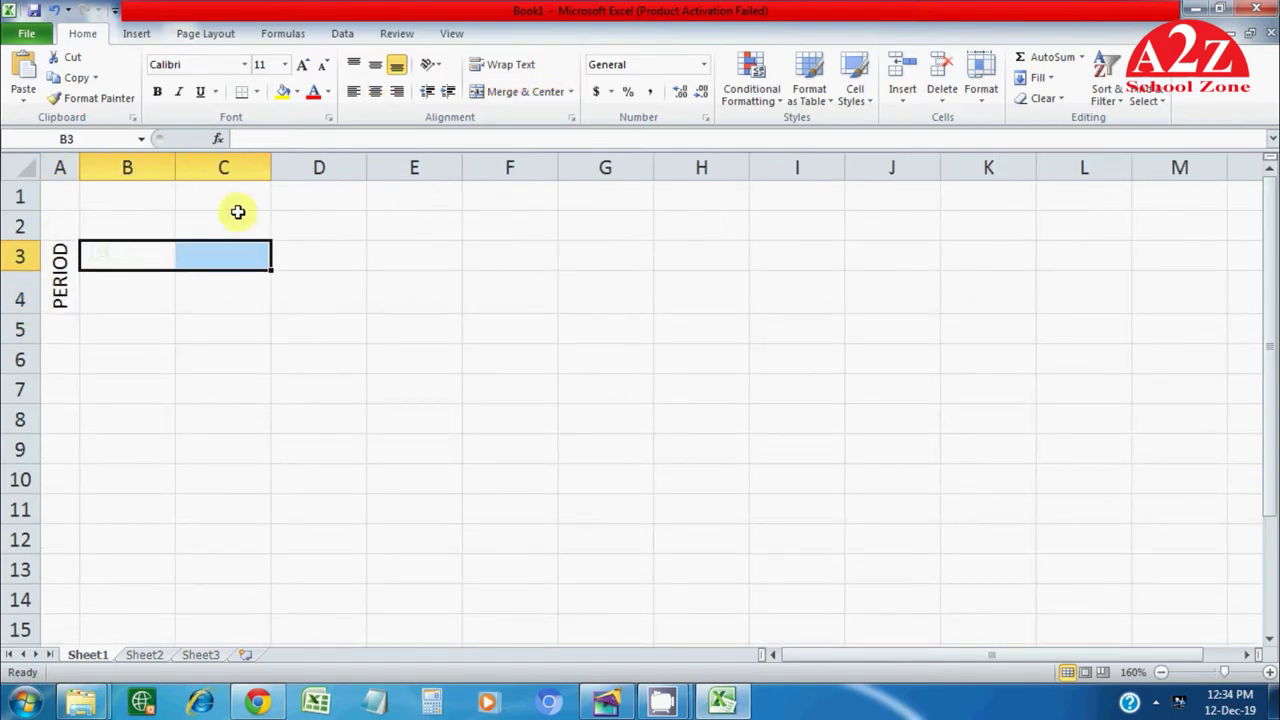
click(515, 92)
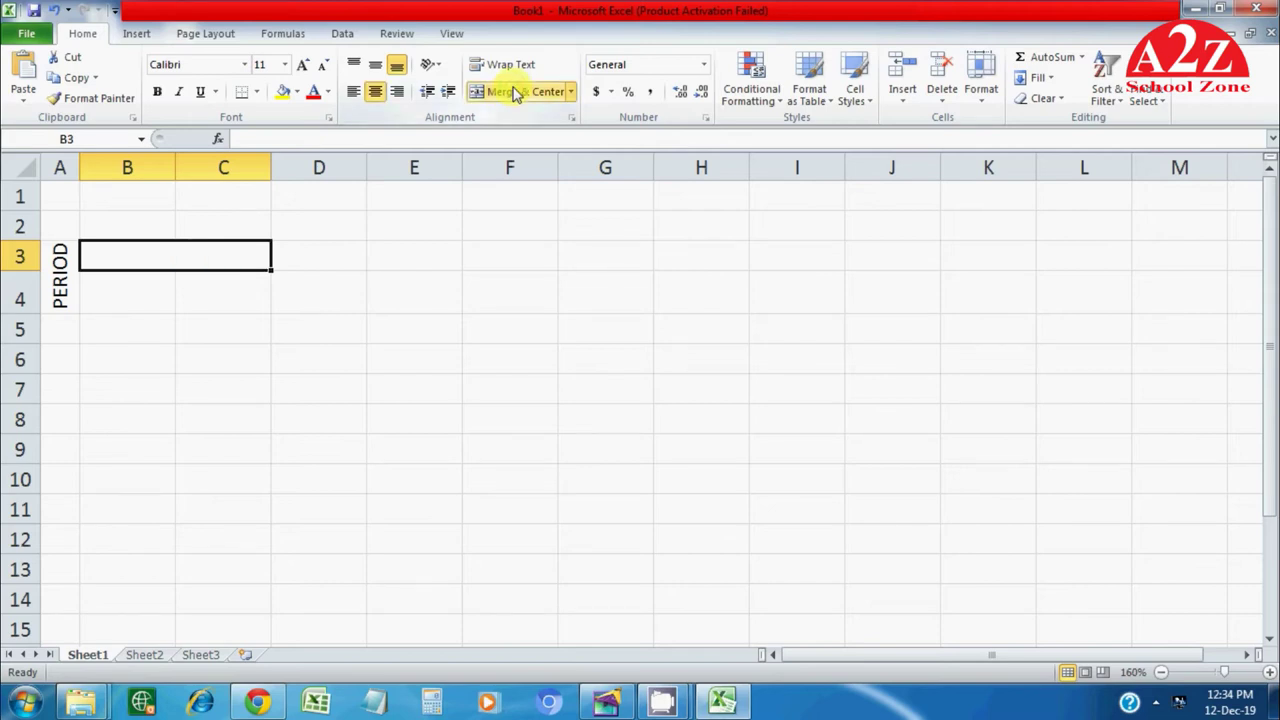
text(4TH)
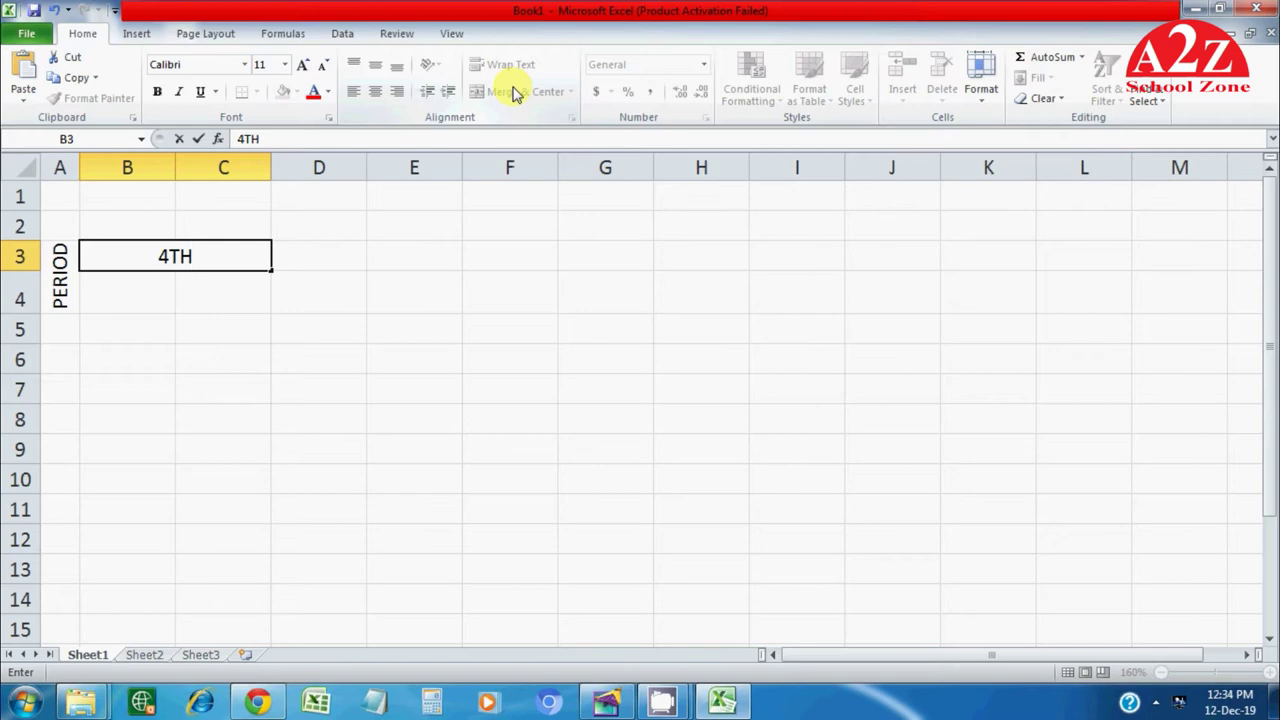
key(Tab)
key(shift+Right)
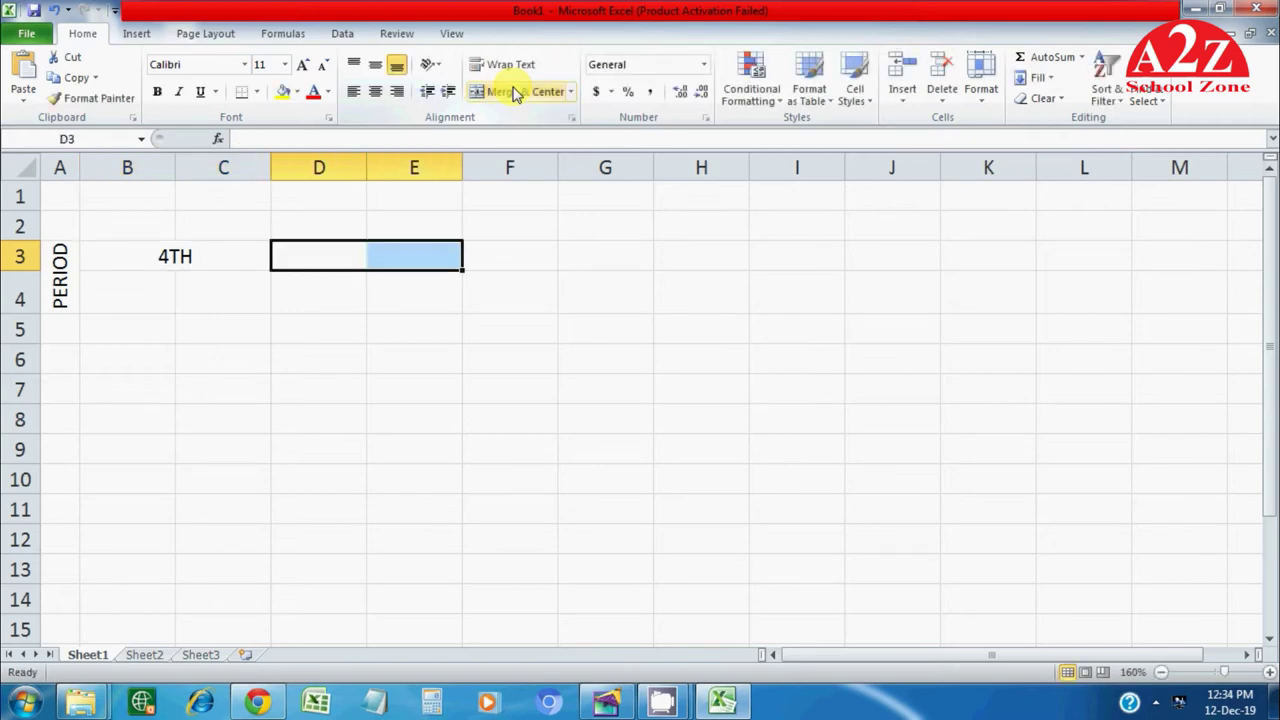
click(516, 92)
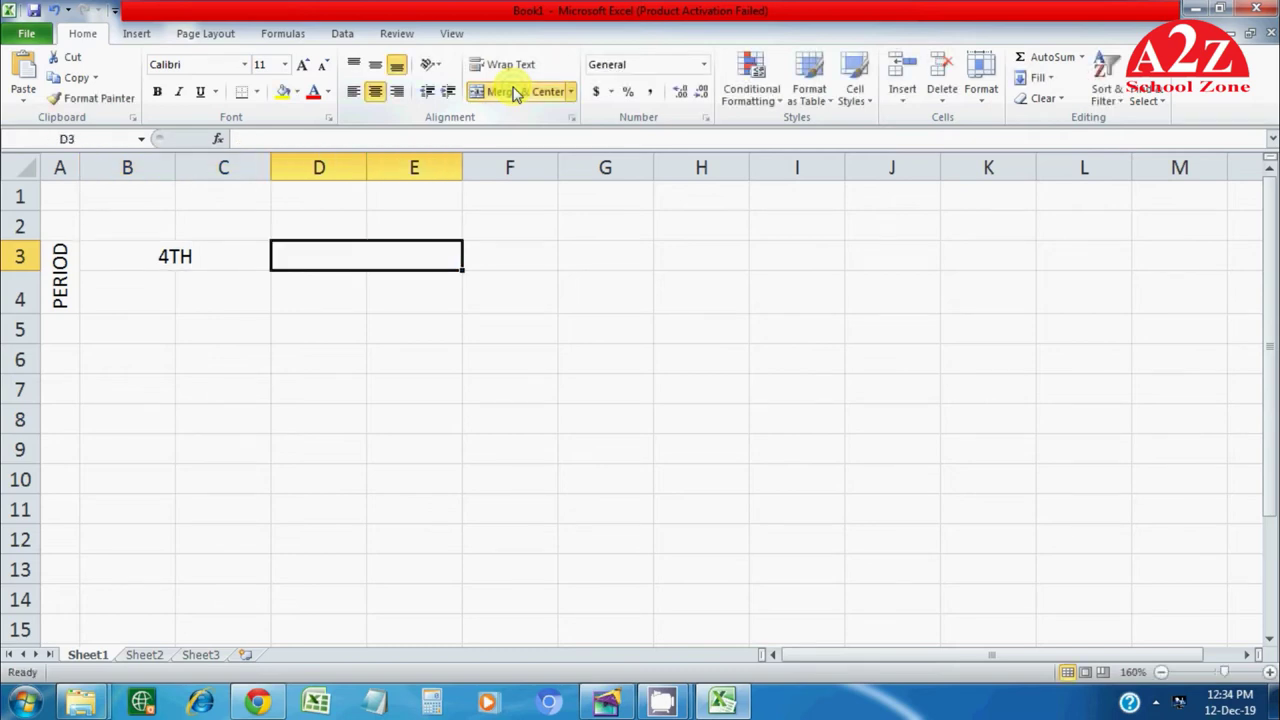
text(5)
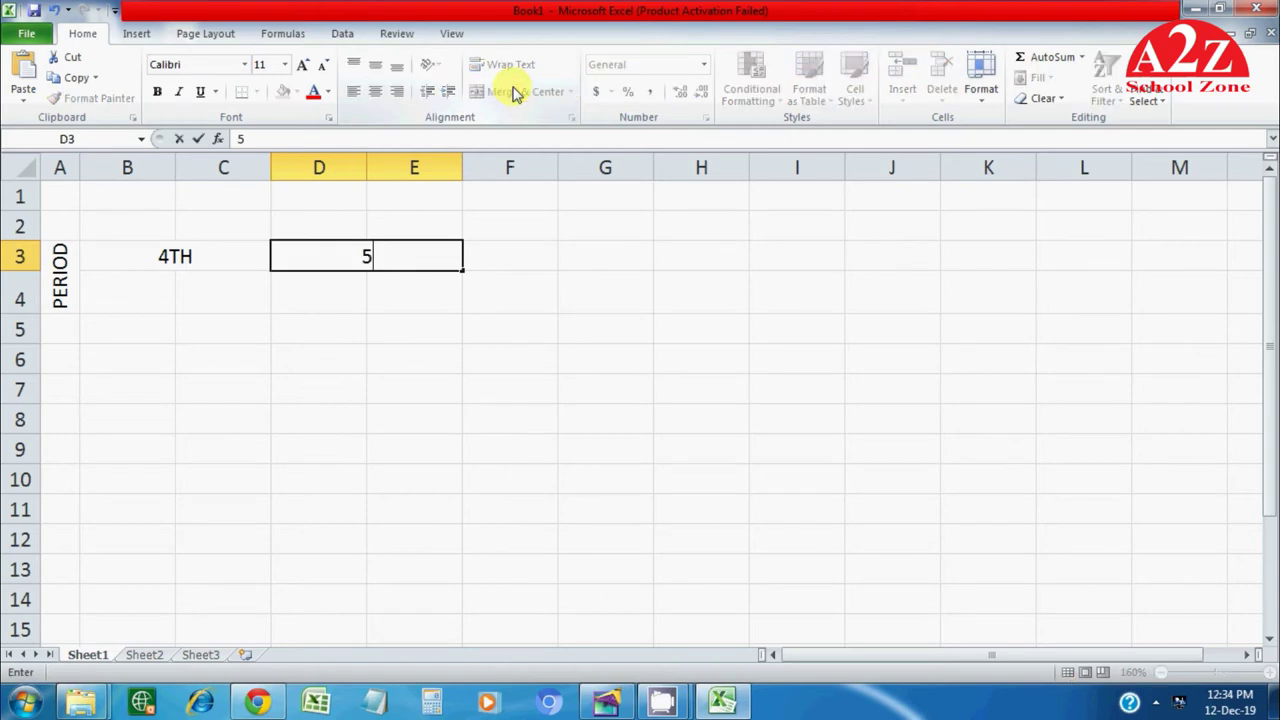
key(Tab)
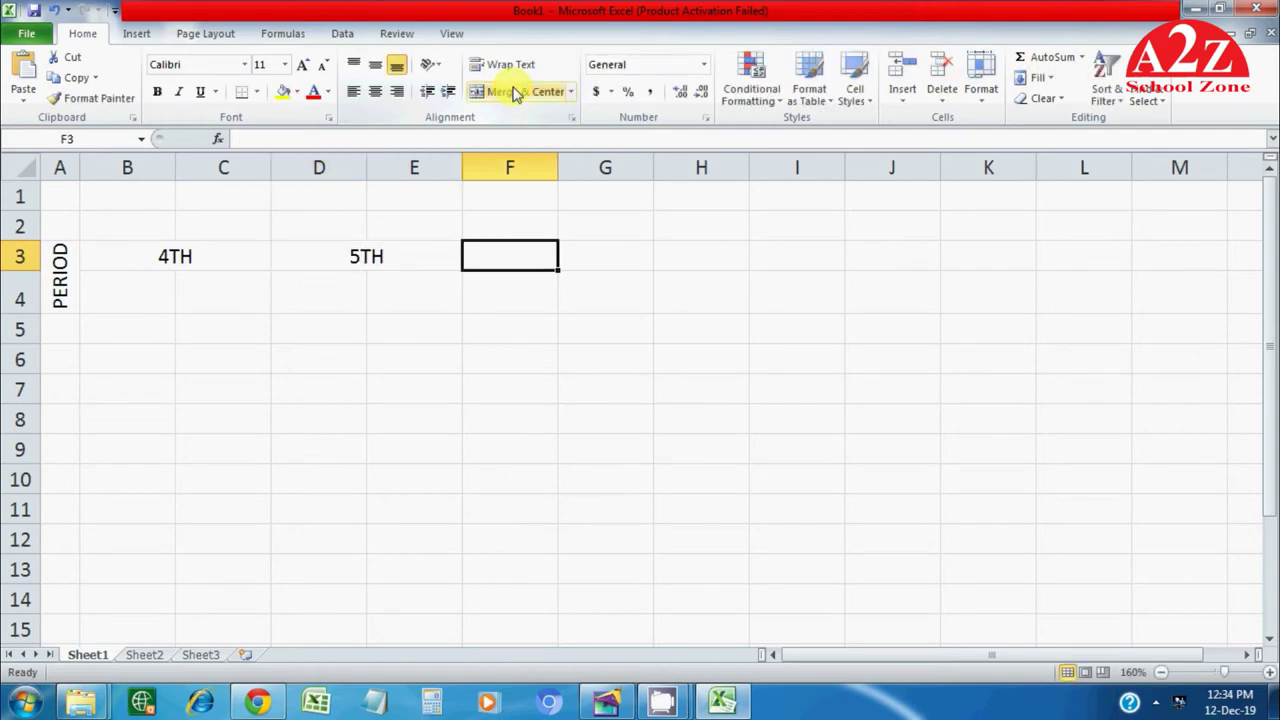
Step: Add headings 6TH and 7TH, merged across F3:G3 and H3:I3
key(shift+Right)
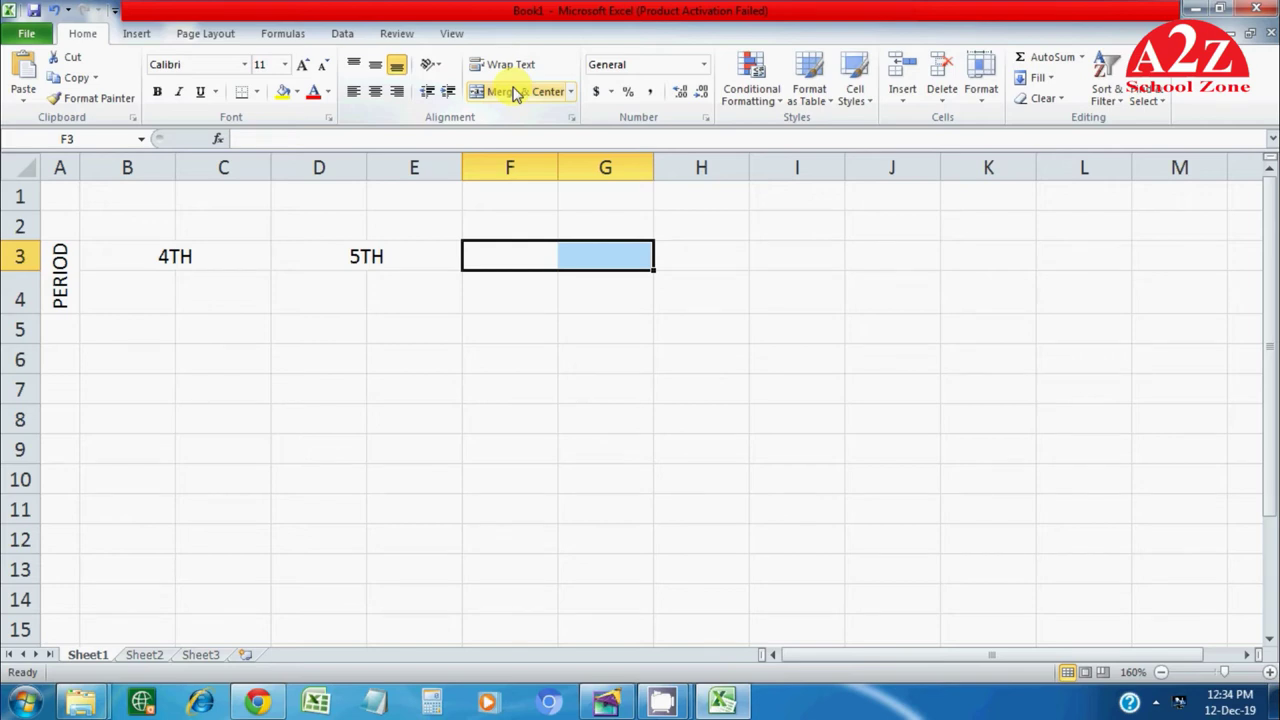
click(515, 93)
text(6TH)
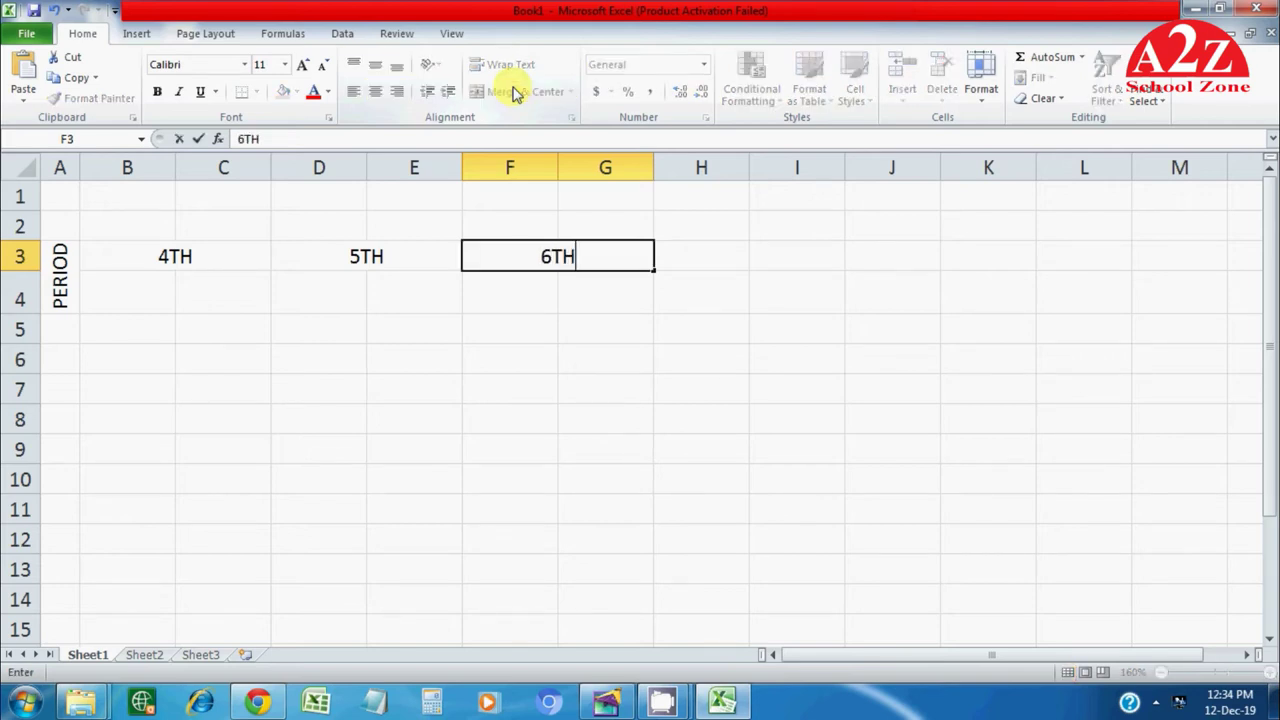
key(Tab)
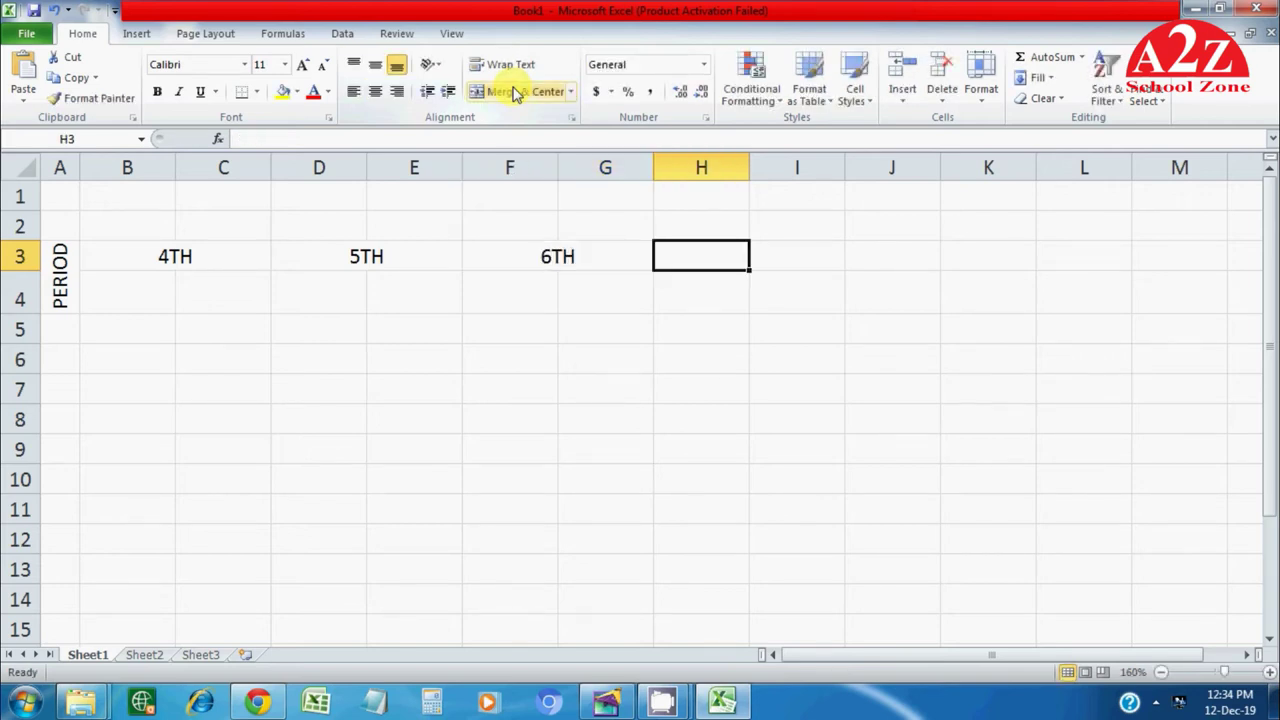
key(shift+Right)
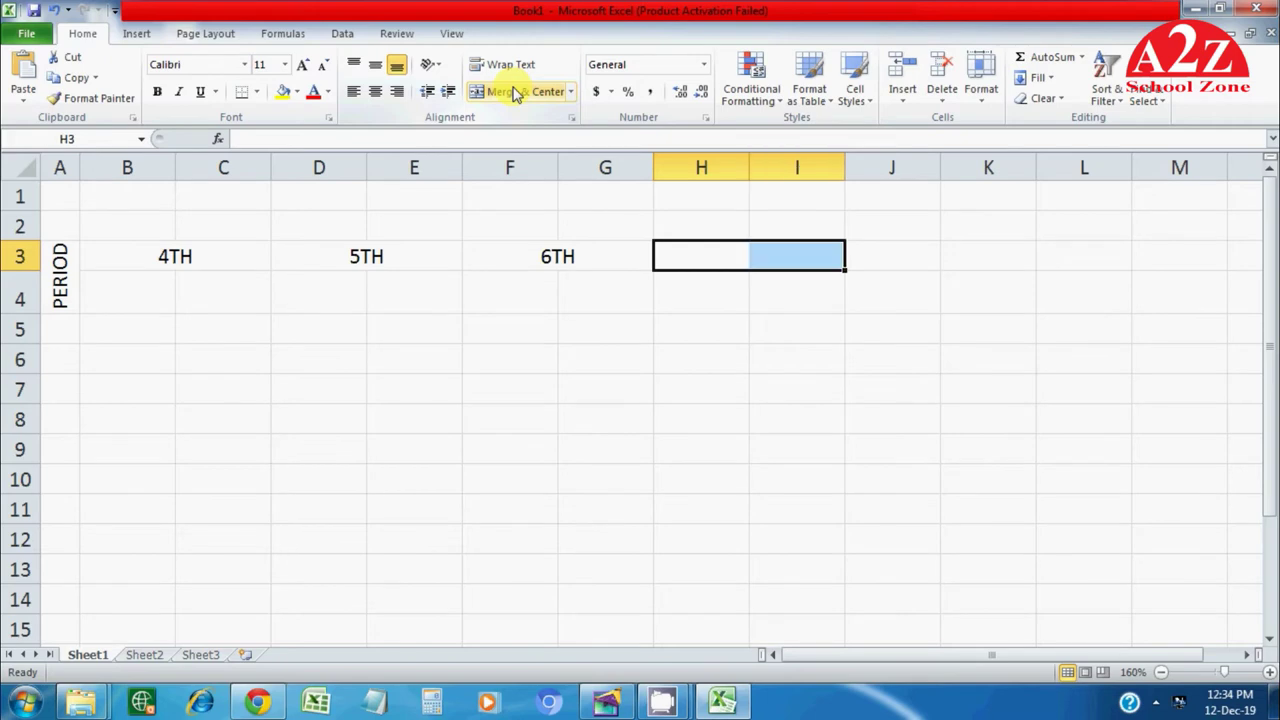
click(515, 92)
text(7T)
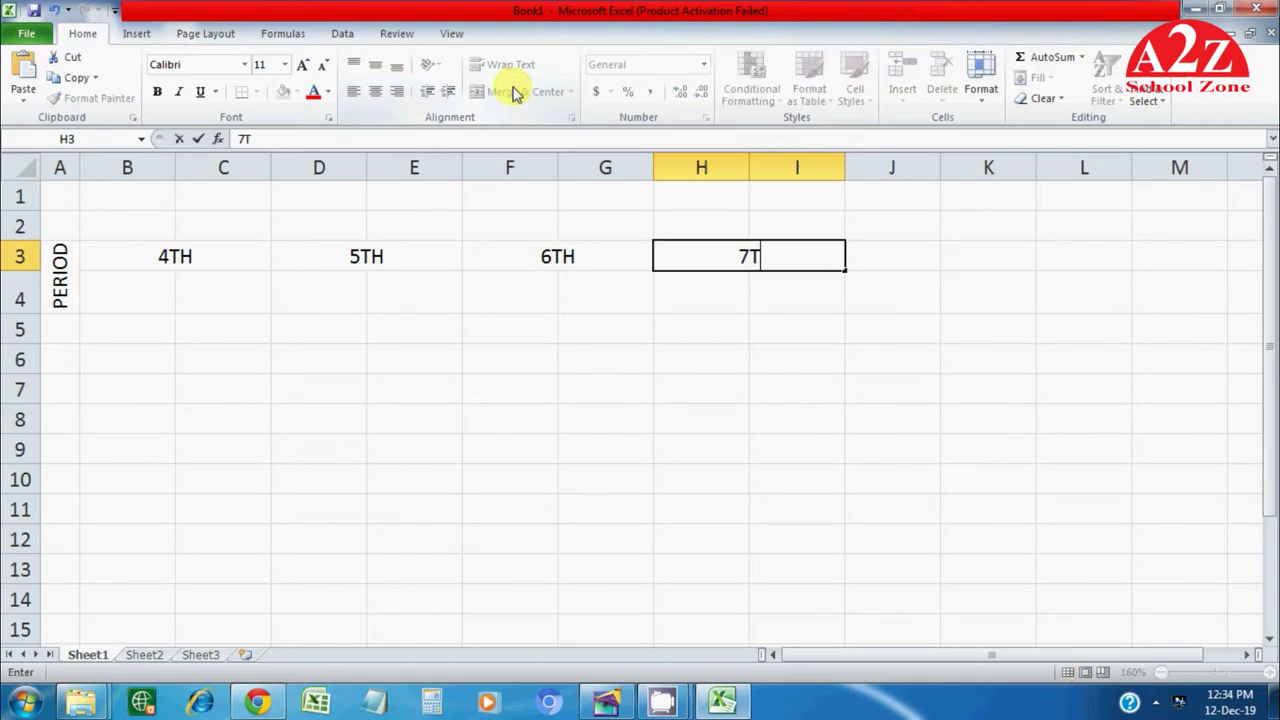
key(Tab)
Step: Add headings 8TH, 9TH and 10TH, merged across J3:K3, L3:M3 and N3:O3
key(shift+Right)
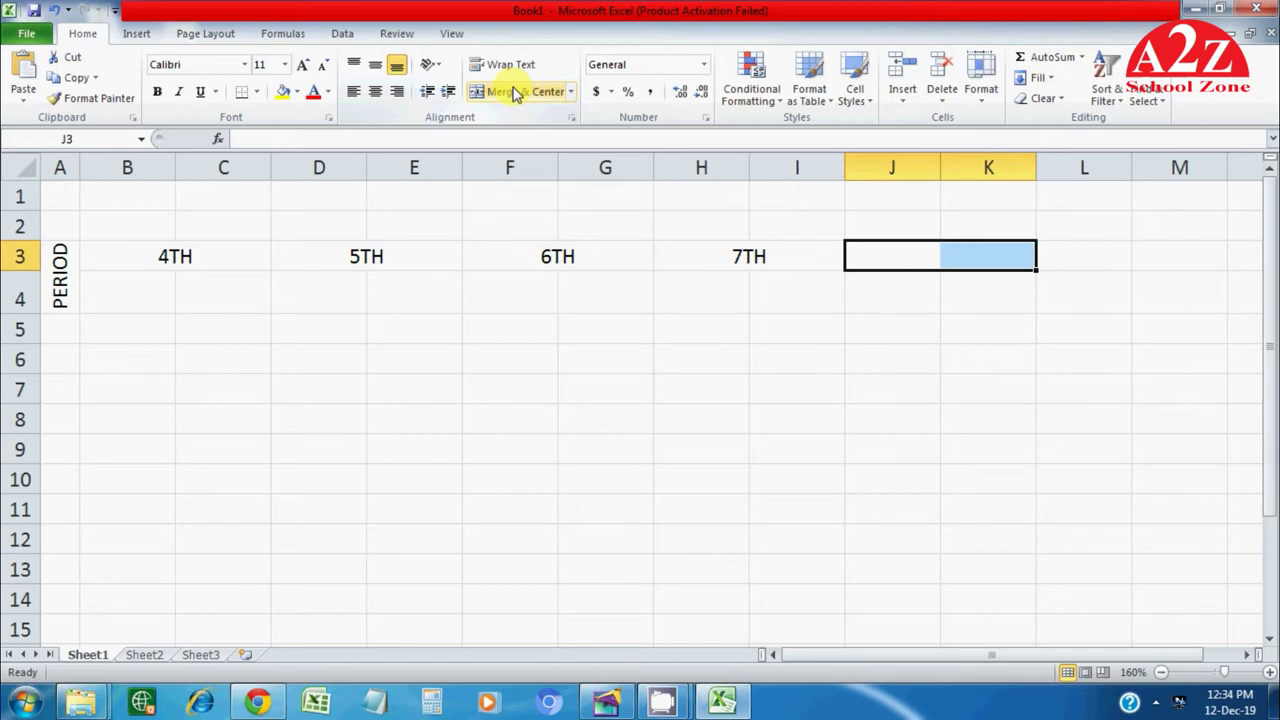
click(515, 92)
text(8TH)
key(Tab)
key(shift+Right)
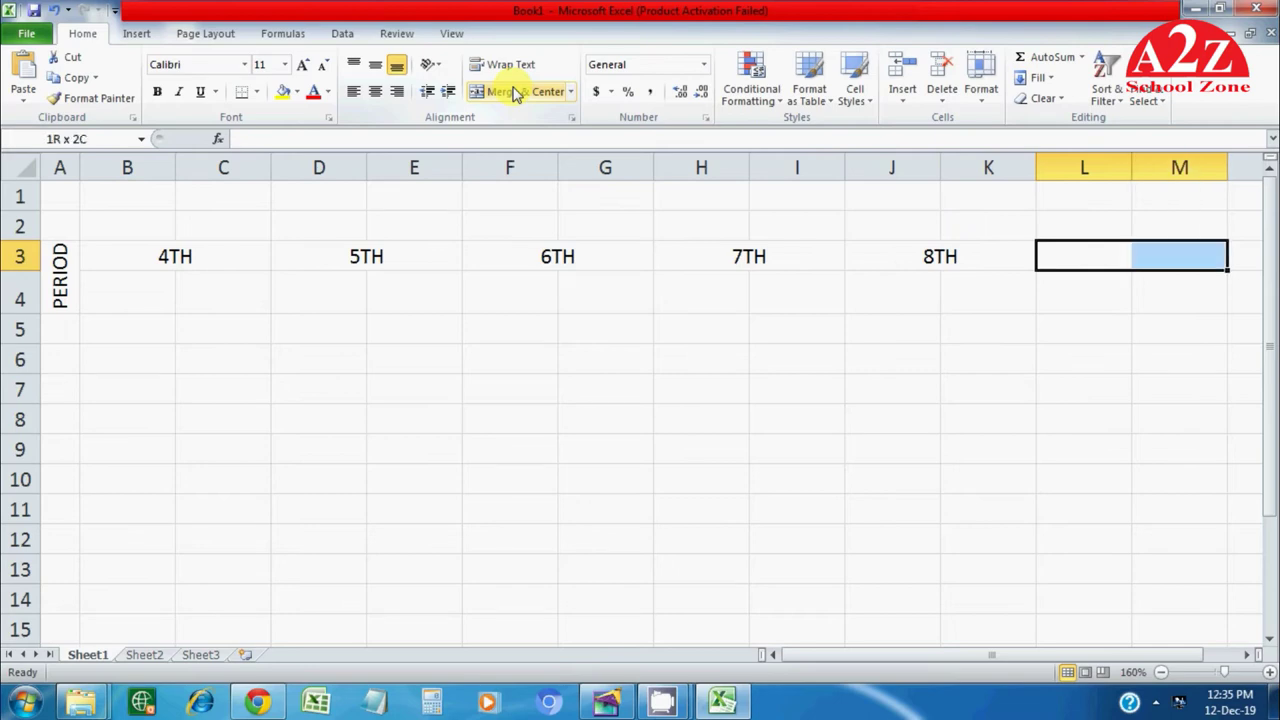
click(515, 92)
text(9)
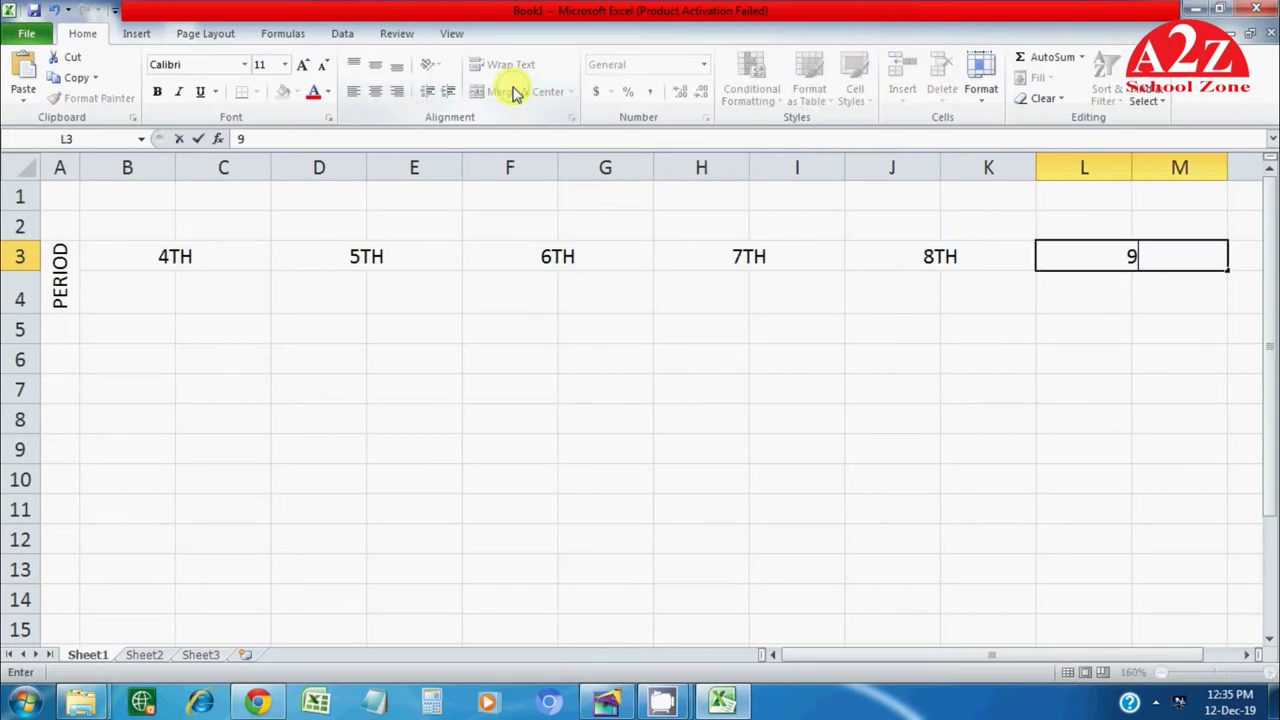
text(TH)
key(Tab)
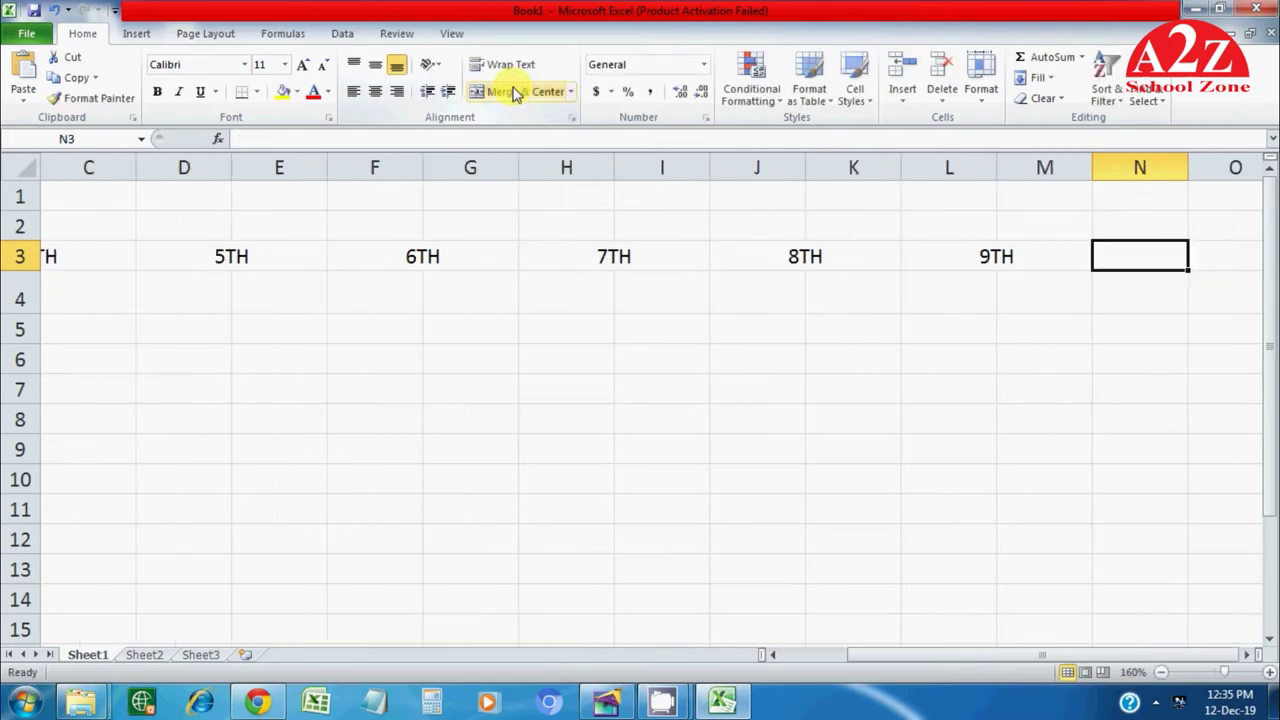
key(shift+Right)
click(515, 92)
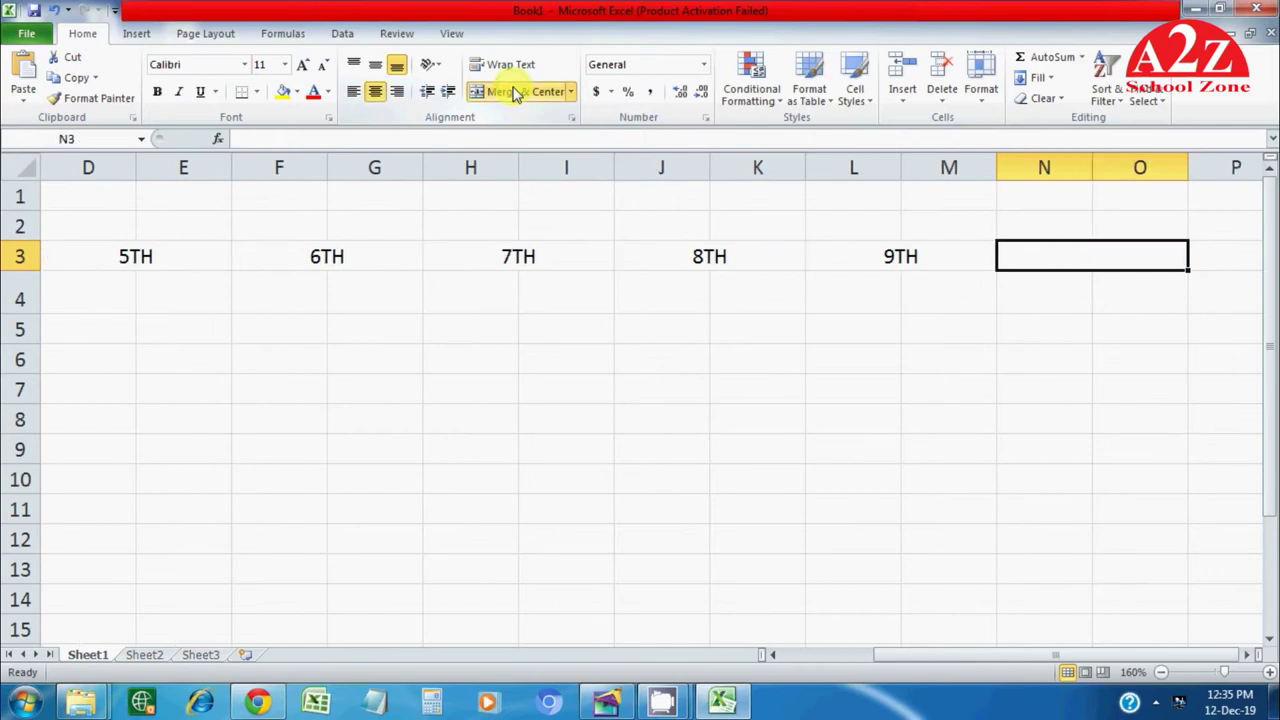
text(10TH)
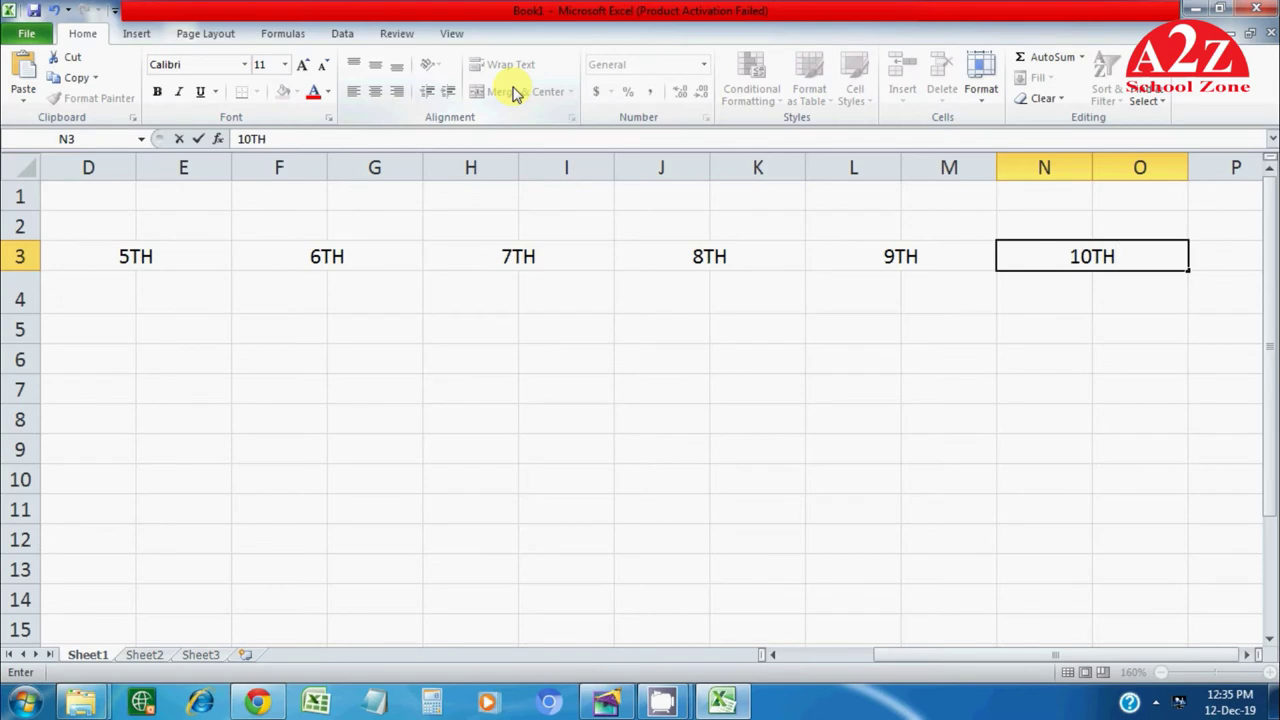
key(Return)
key(Left)
key(Left)
key(Left)
key(Left)
key(Left)
key(Left)
key(Left)
key(Left)
key(Left)
key(Left)
key(Left)
key(Left)
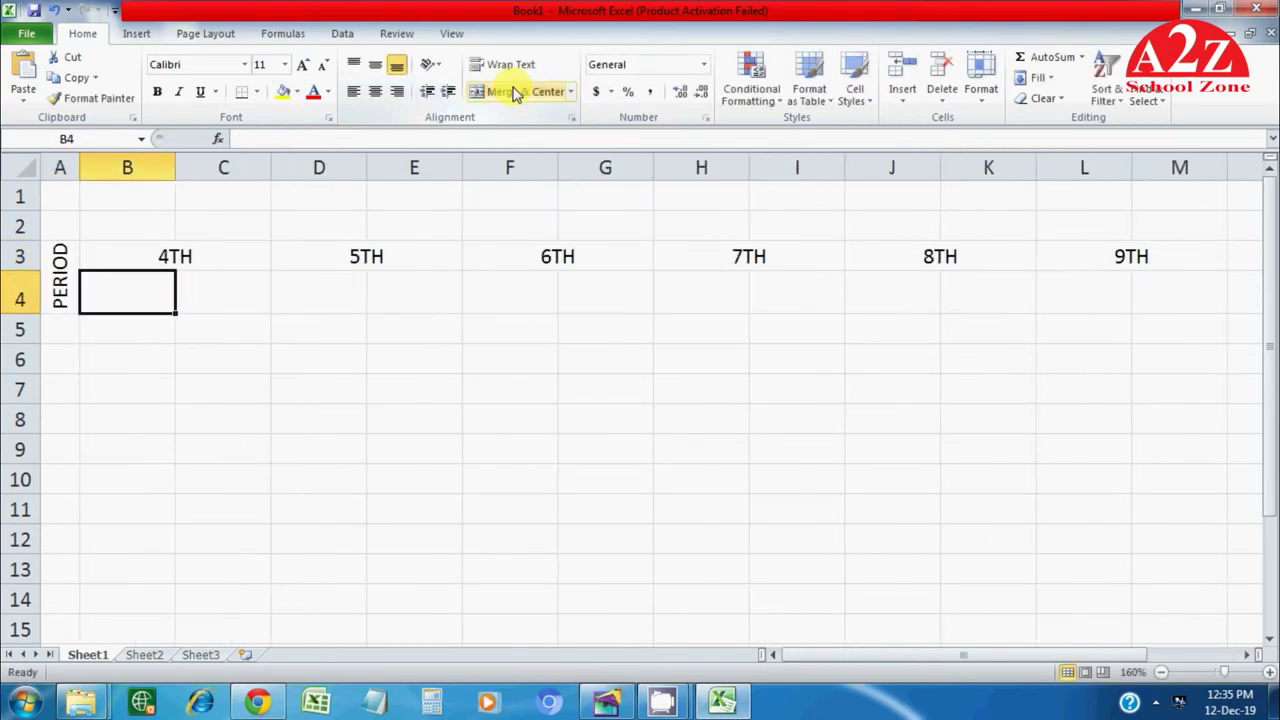
Step: Enter centred NAME and SUBJECT headings in B4 and C4
text(NAME)
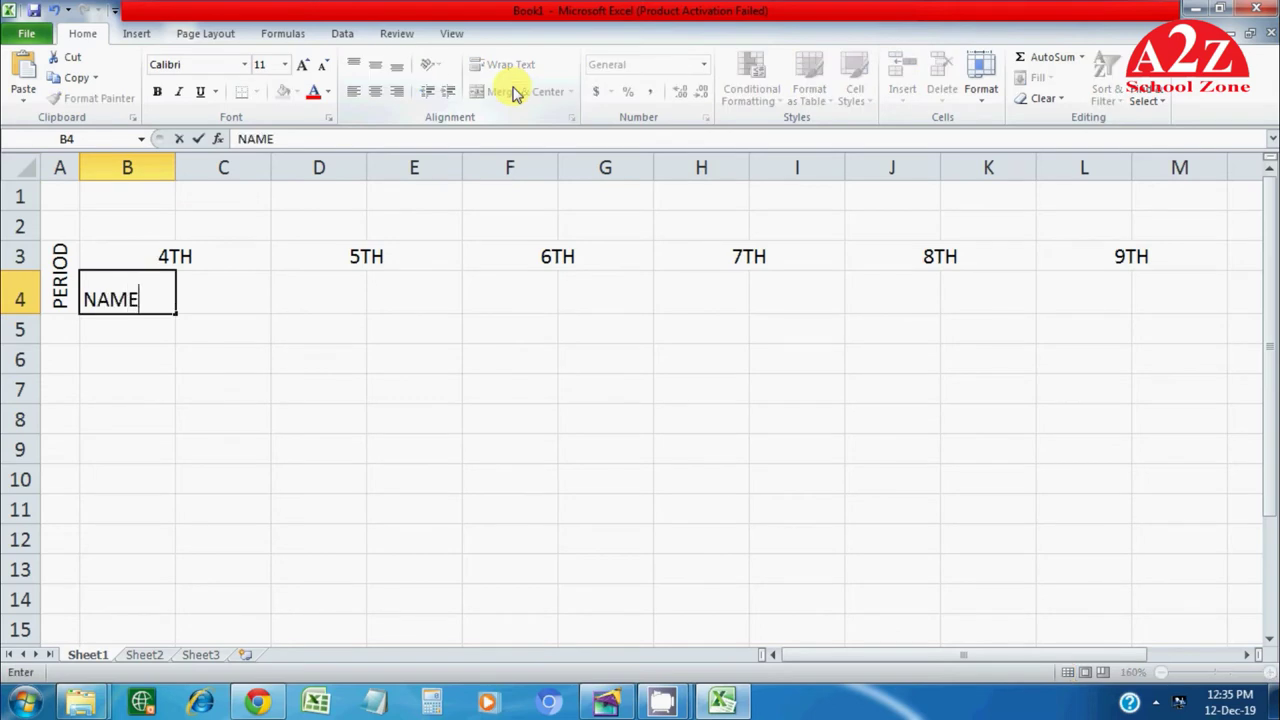
key(Tab)
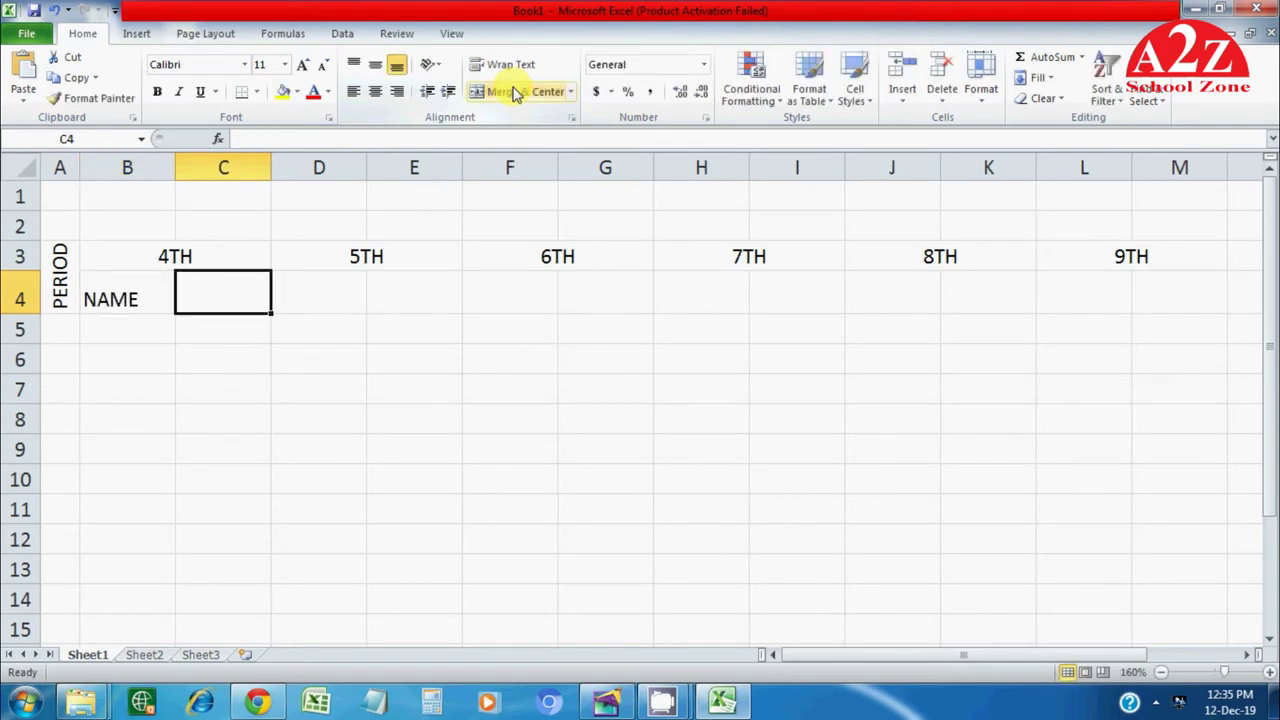
text(SUBJE)
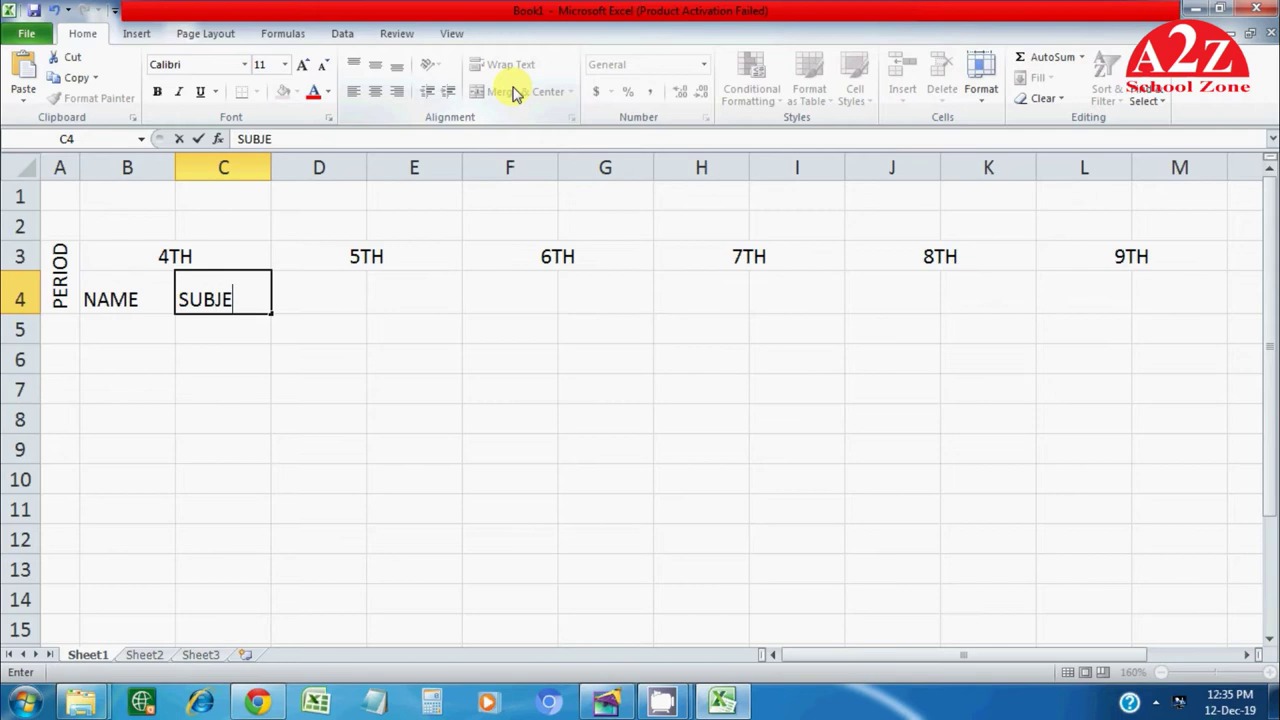
text(CT)
key(Return)
key(Up)
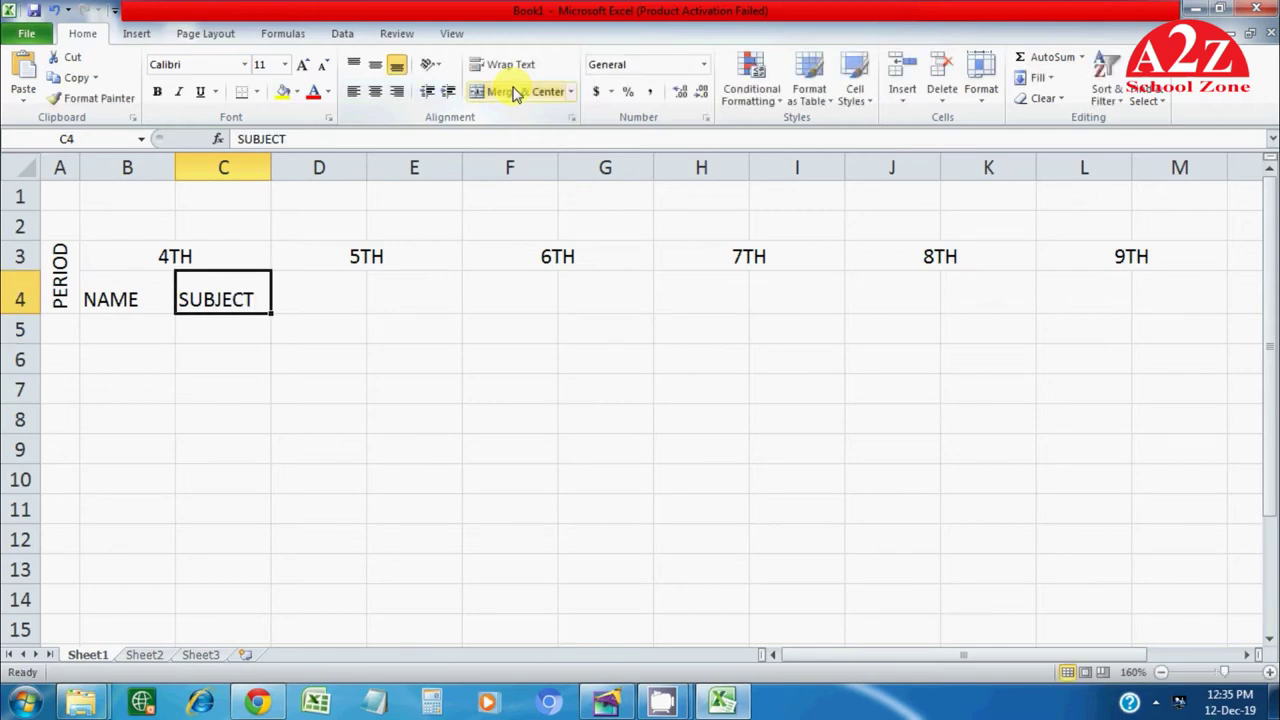
key(shift+Left)
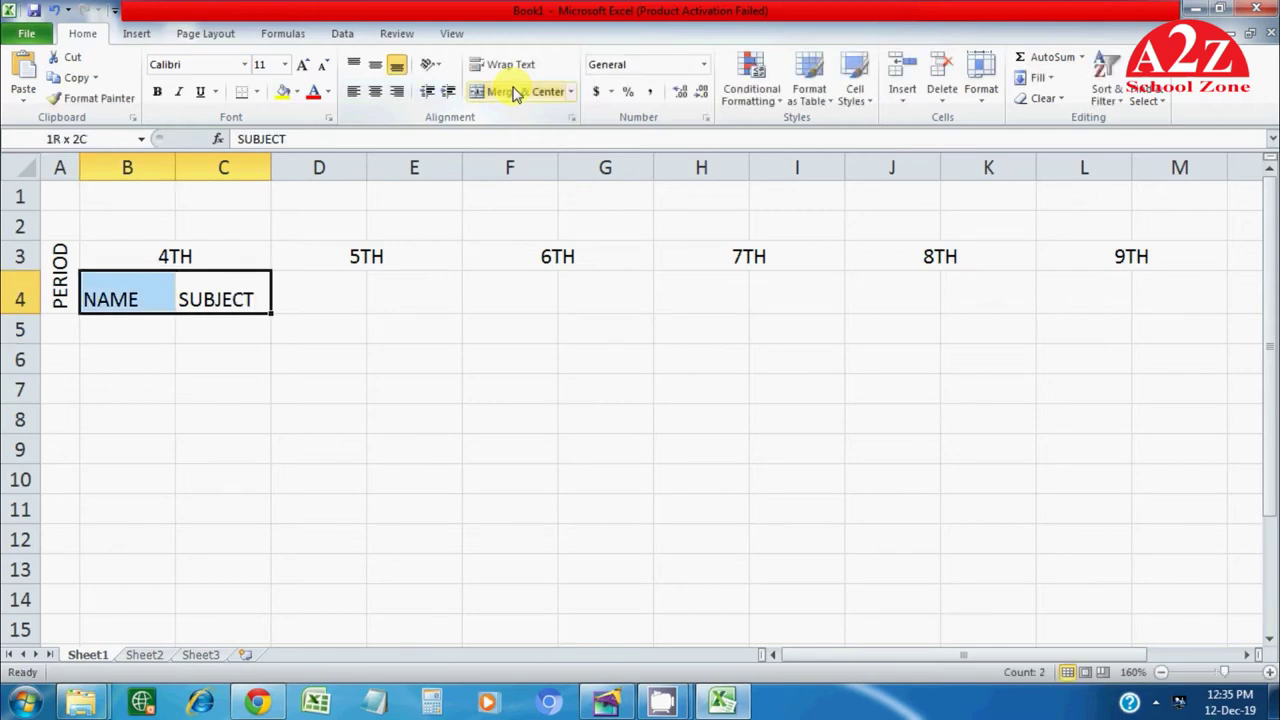
click(376, 93)
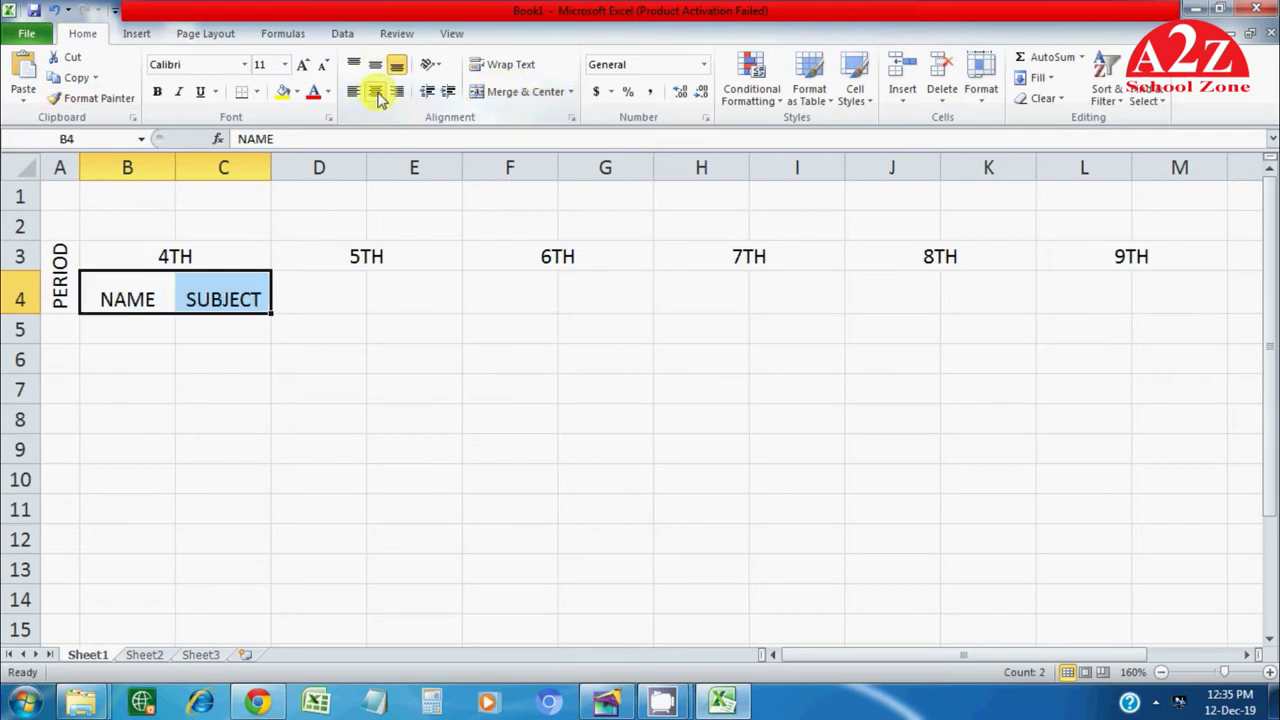
Step: Copy the NAME/SUBJECT pair into D4, F4, H4, J4, L4 and N4
key(ctrl+c)
key(Right)
key(Right)
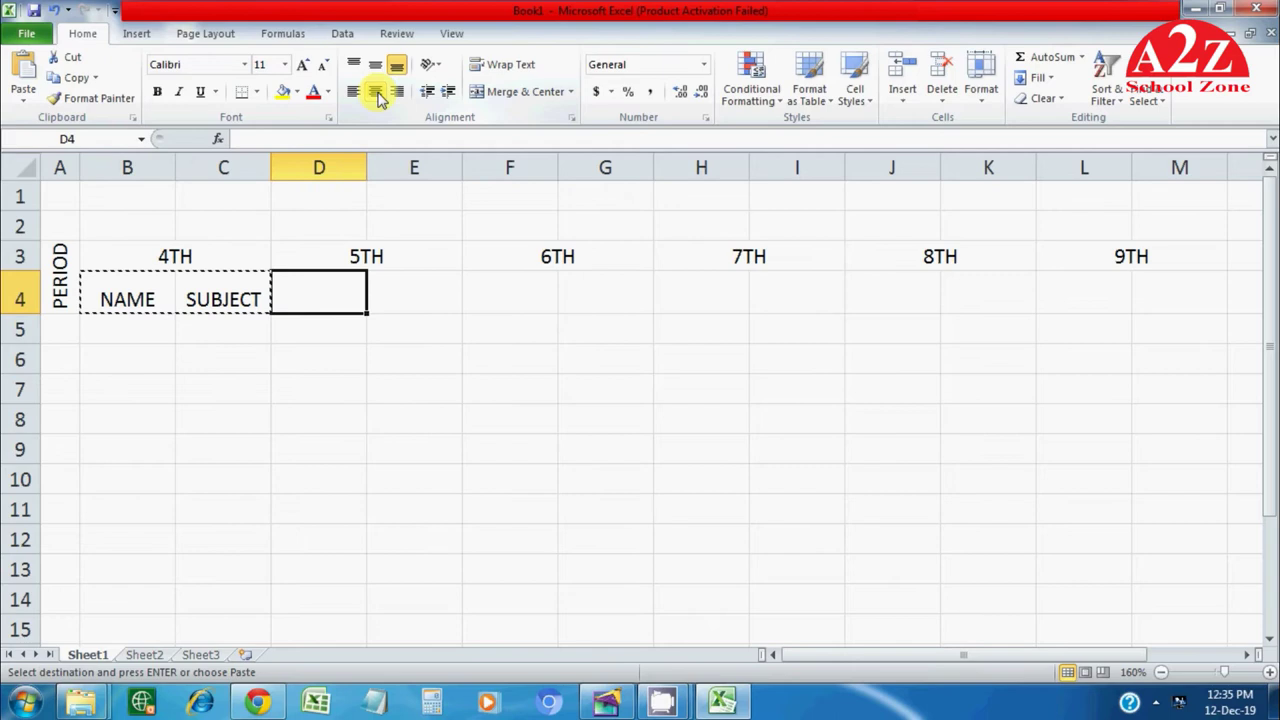
key(ctrl+v)
key(ctrl+c)
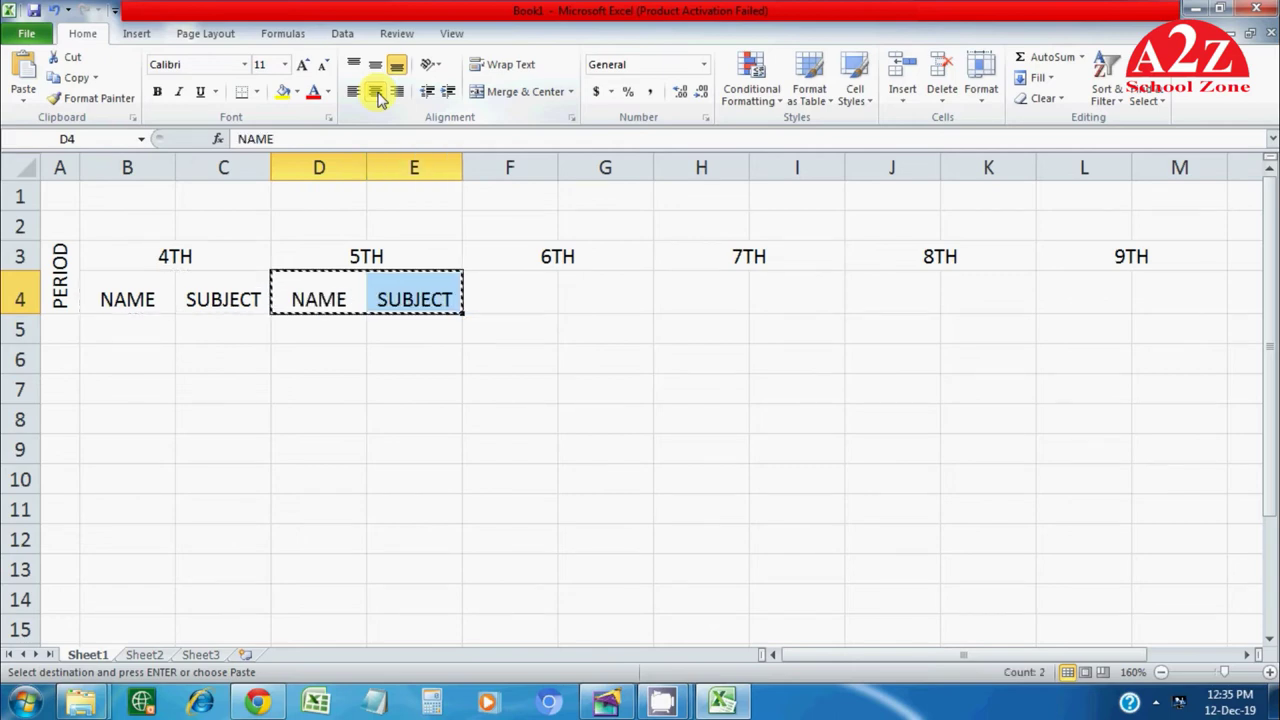
key(Right)
key(Right)
key(ctrl+v)
key(ctrl+c)
key(Right)
key(Right)
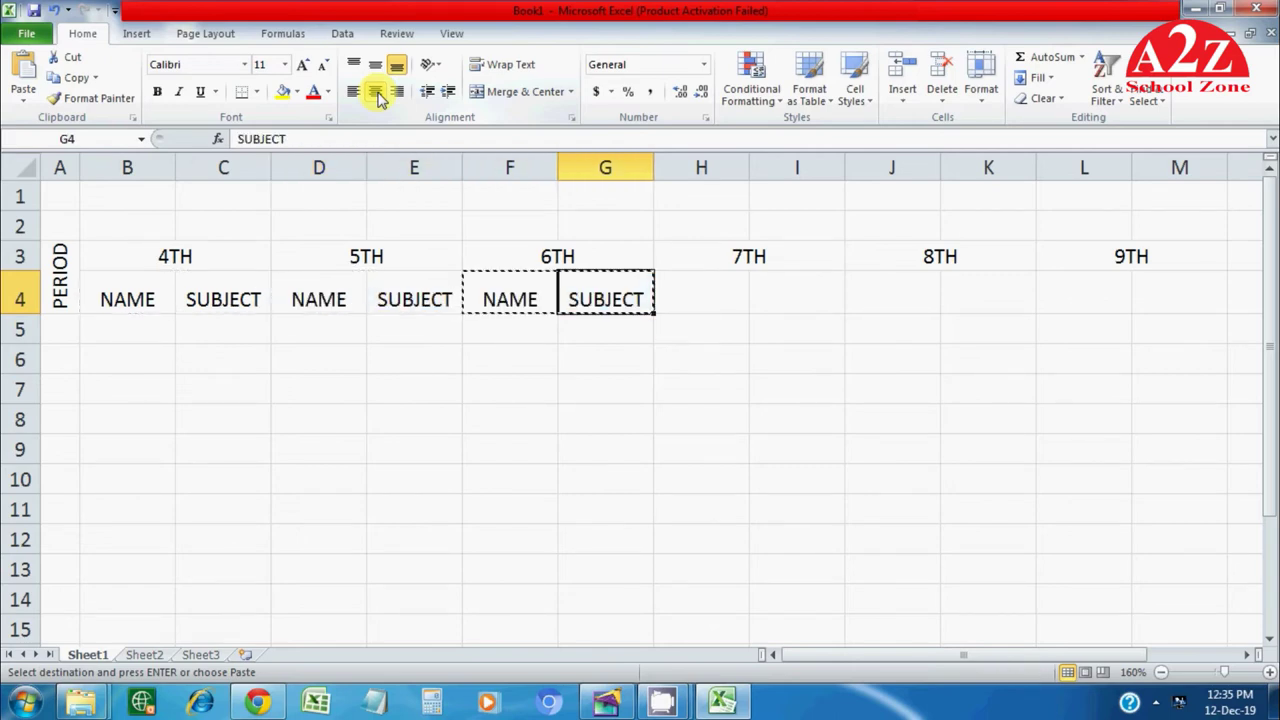
key(ctrl+v)
key(ctrl+c)
key(Right)
key(Right)
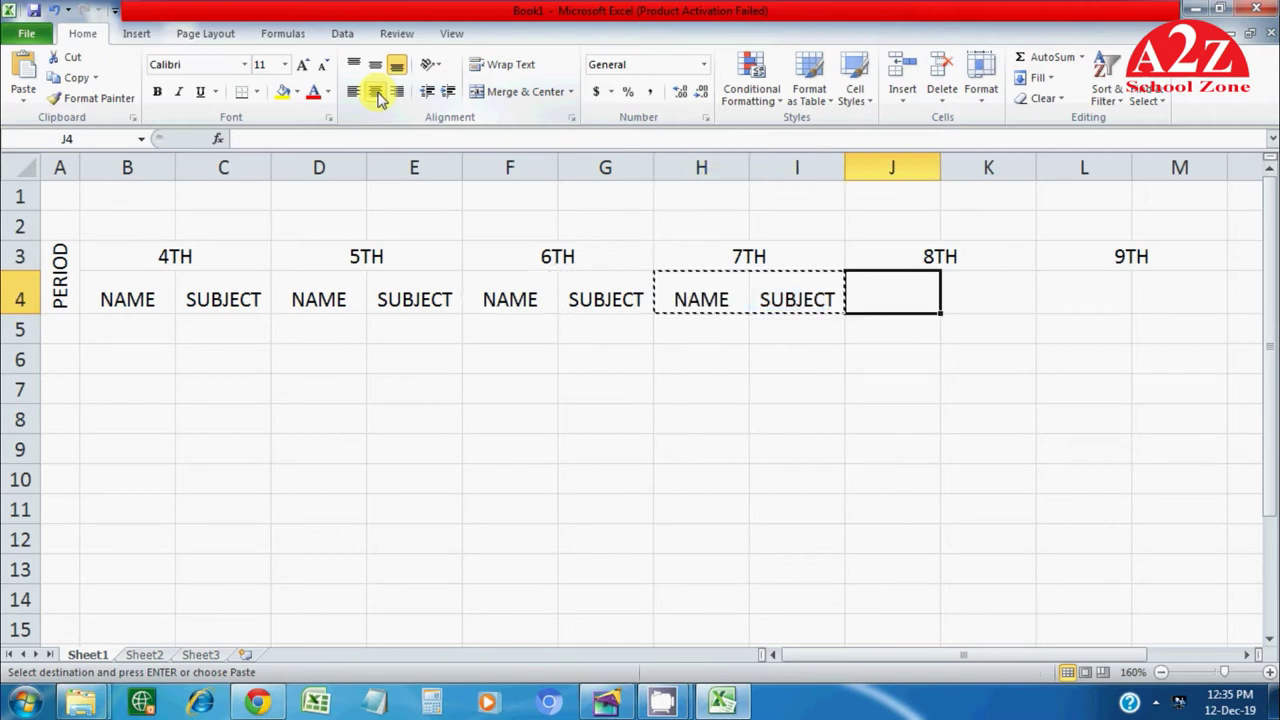
key(ctrl+v)
key(ctrl+c)
key(Right)
key(Right)
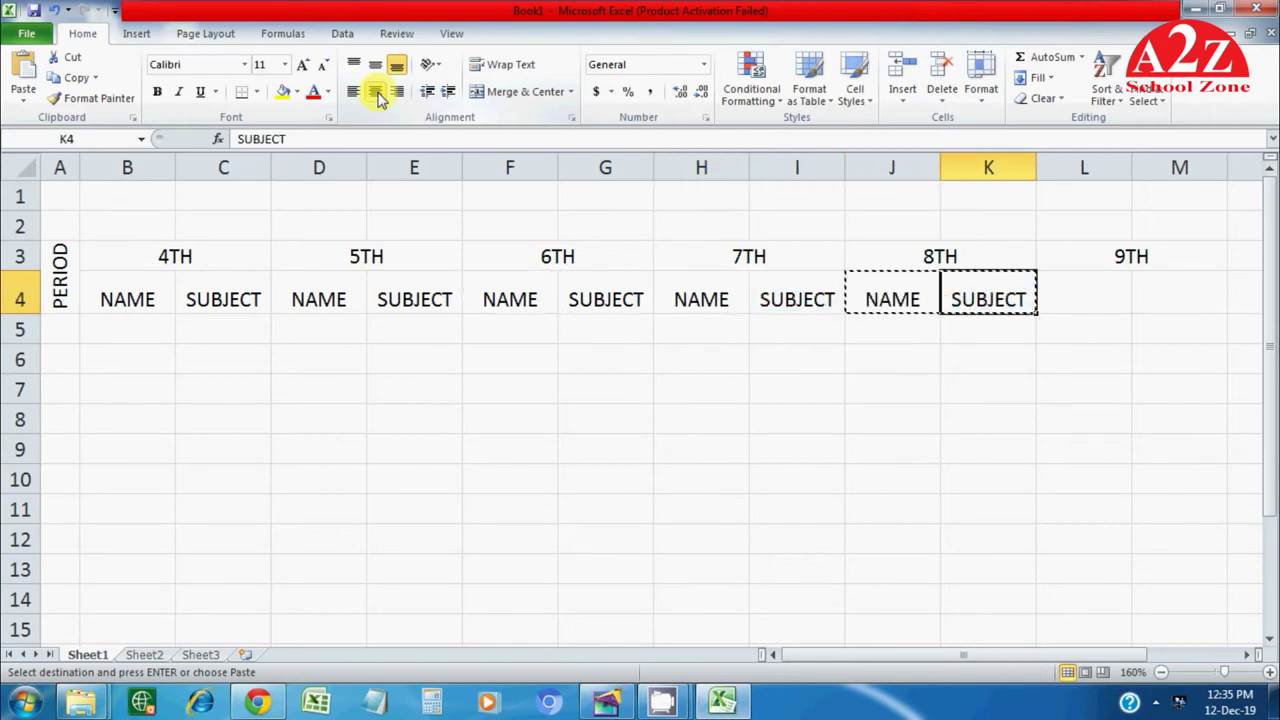
key(ctrl+v)
key(ctrl+c)
key(Right)
key(Right)
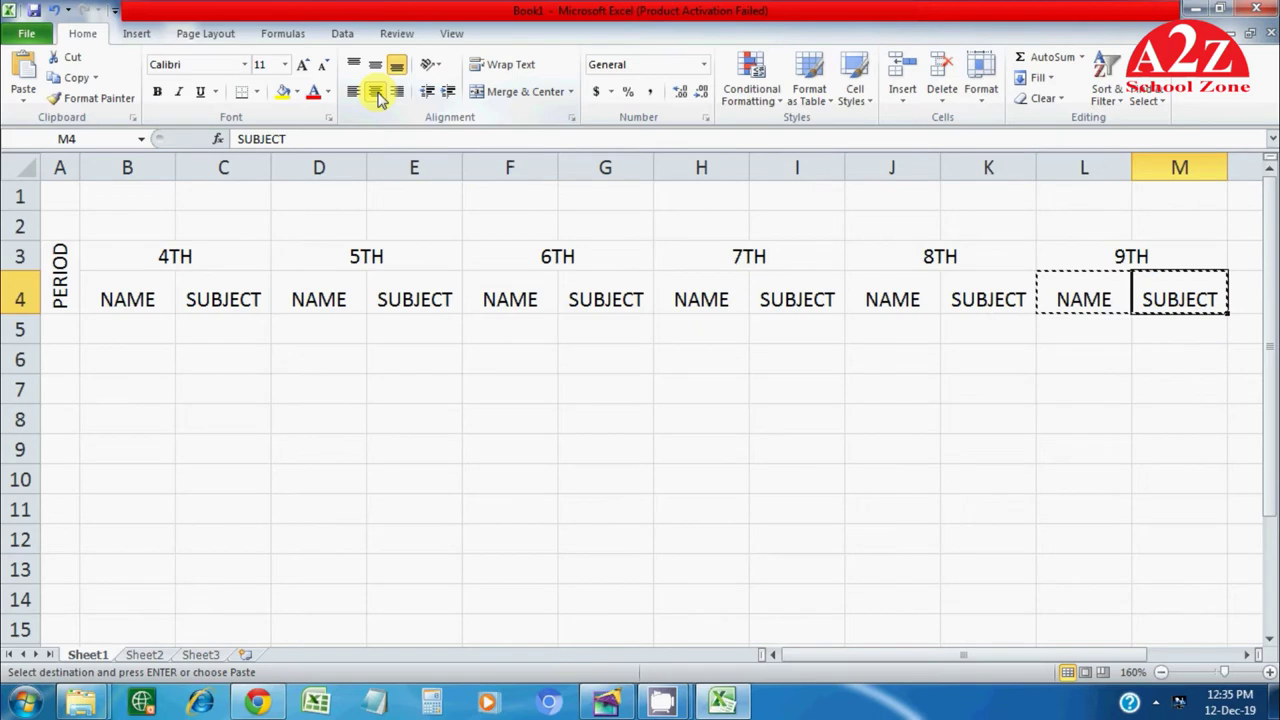
key(ctrl+v)
key(ctrl+c)
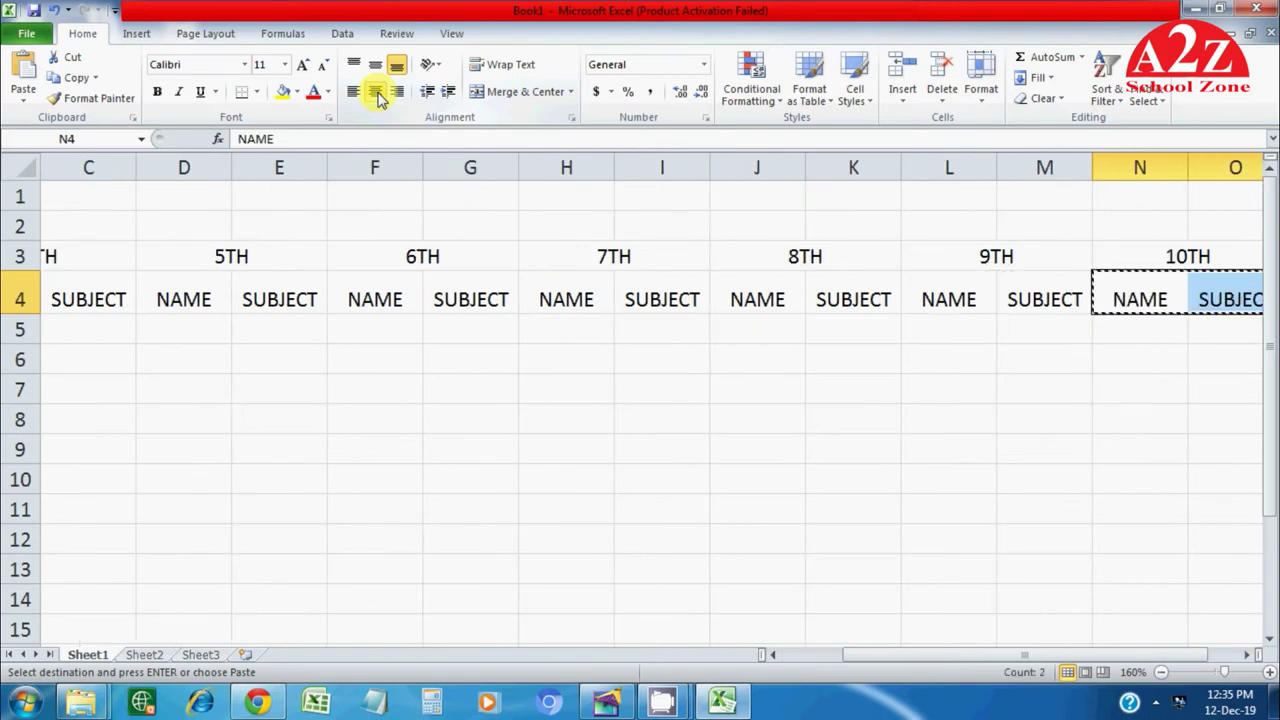
key(Left)
key(Left)
key(Left)
key(Left)
key(Left)
key(Left)
key(Left)
key(Left)
key(Left)
key(Left)
key(Left)
key(Left)
key(Left)
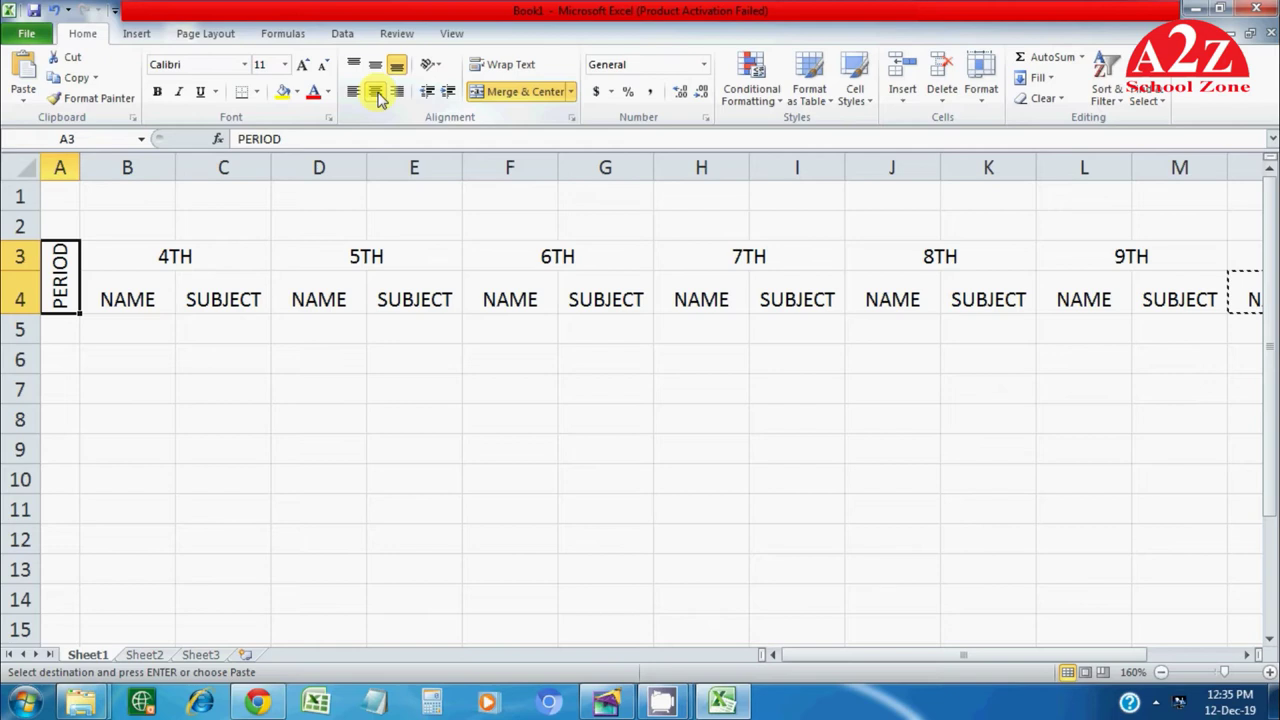
Step: Number periods 1–4 and 5–8 in column A, leaving row 9 blank as the break
key(Down)
text(1)
key(Return)
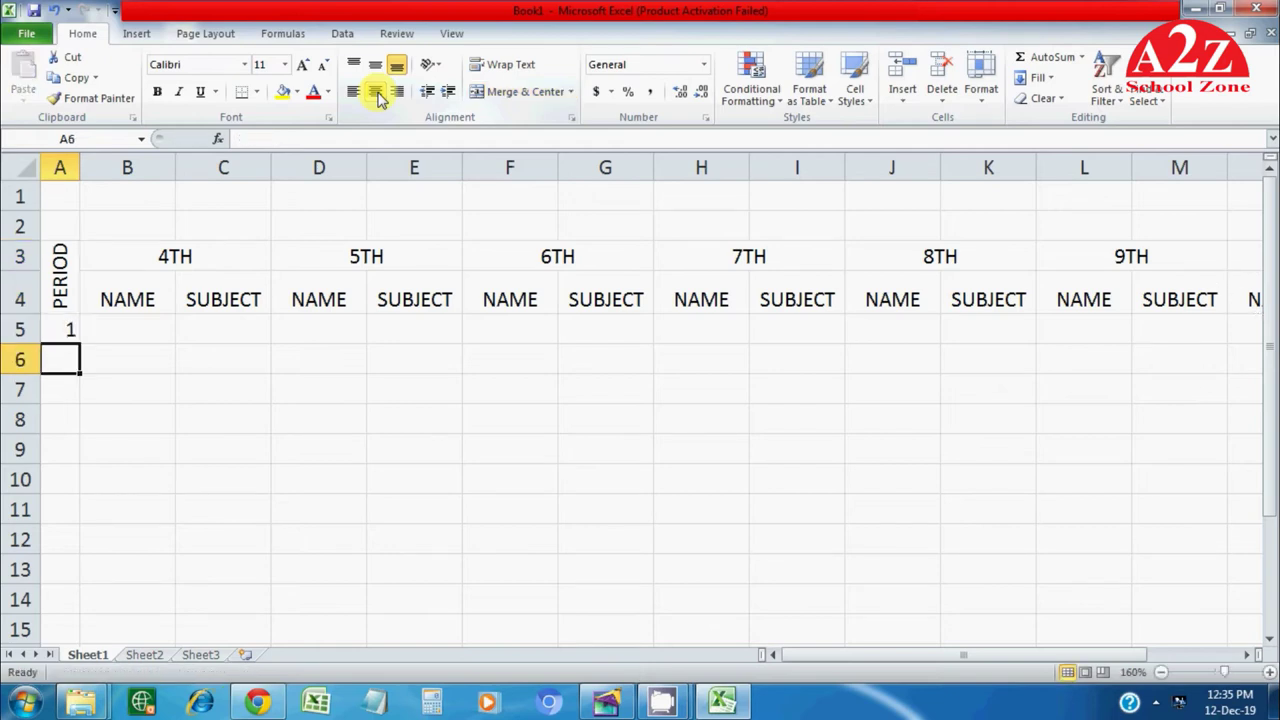
text(2)
key(Return)
text(3)
key(Return)
text(4)
key(Return)
key(Return)
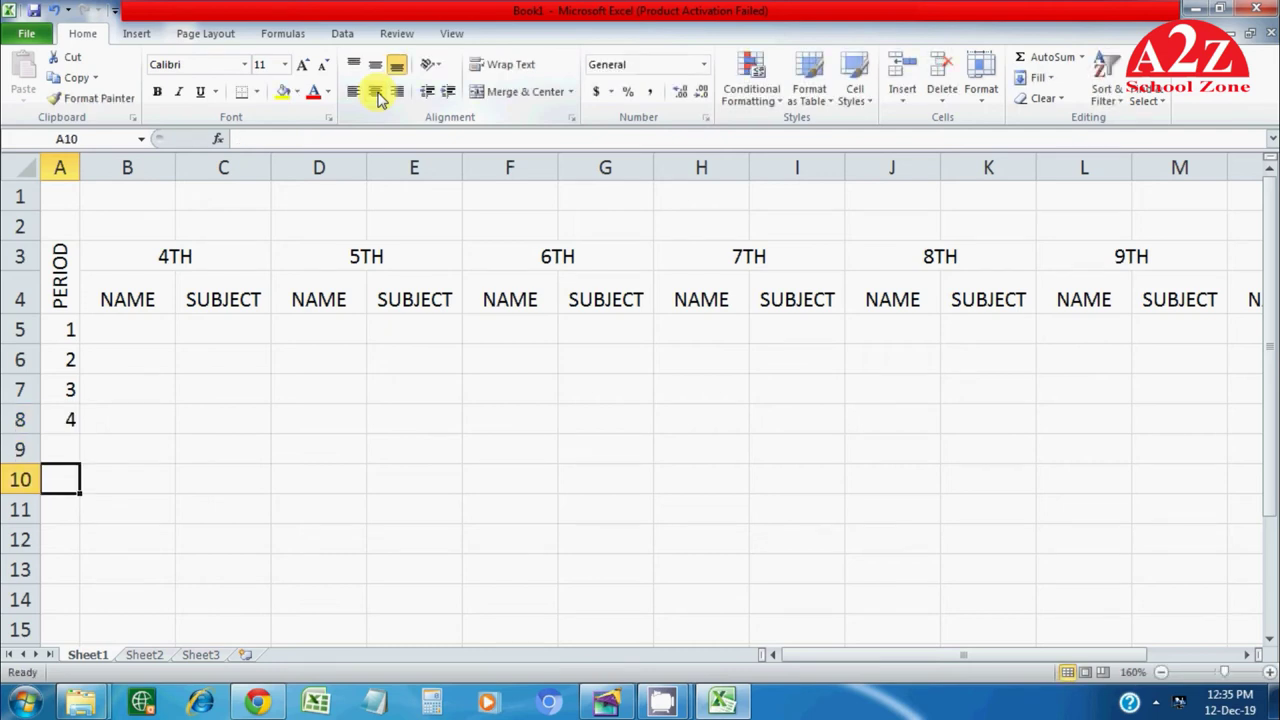
text(5)
key(Return)
text(6)
key(Return)
text(7)
key(Return)
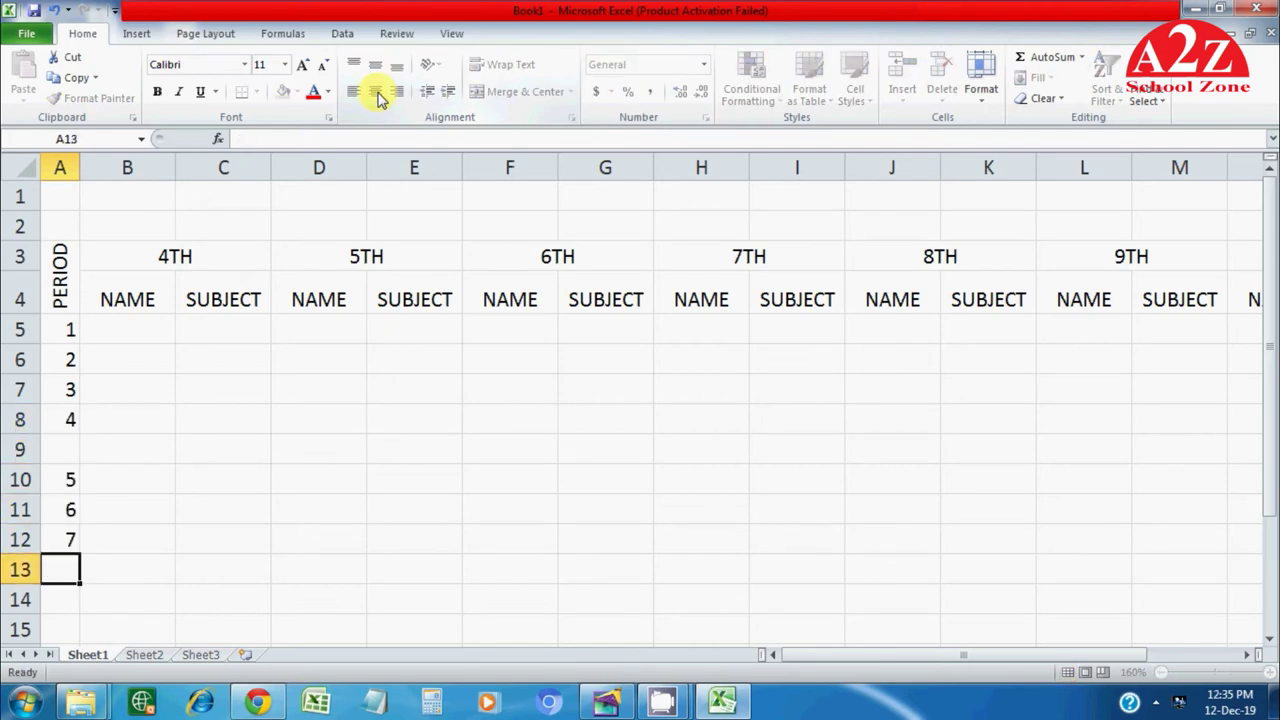
text(8)
key(Return)
Step: Select the timetable heading area from PERIOD across to column O
key(Right)
key(Up)
key(Up)
key(Up)
key(Up)
key(Up)
key(Up)
key(Up)
key(Up)
key(Up)
key(Up)
key(Up)
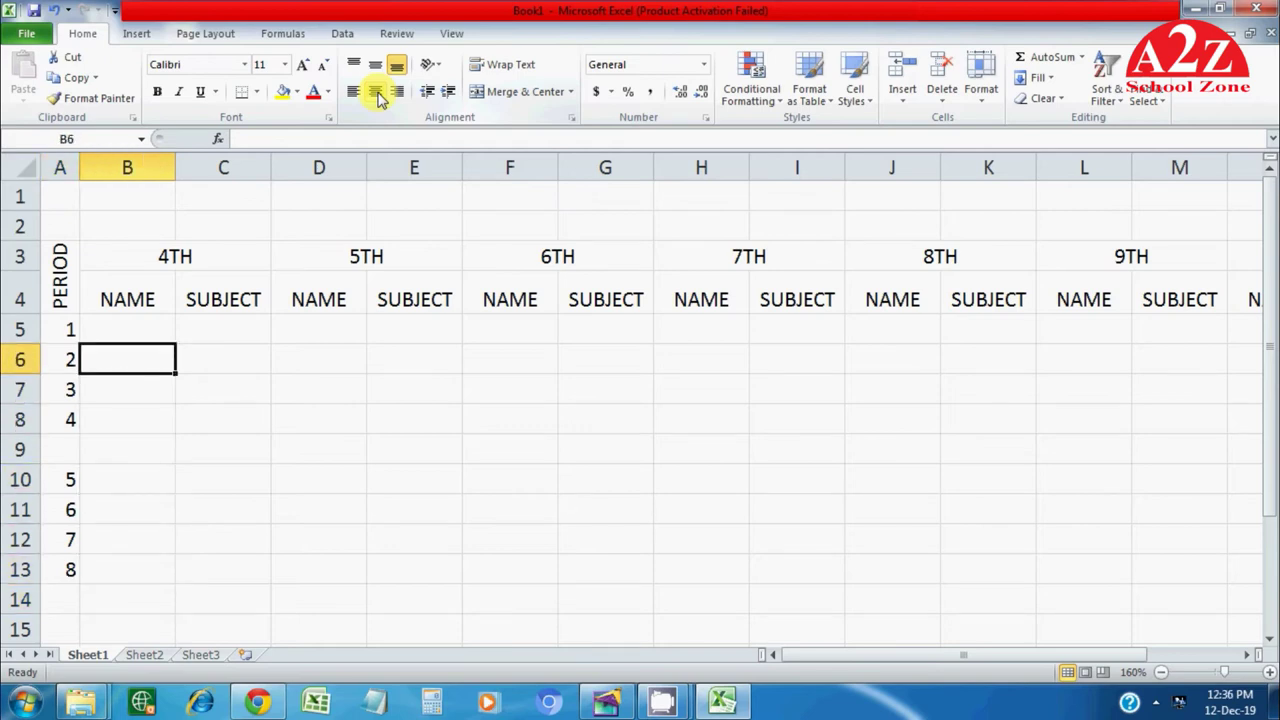
key(Left)
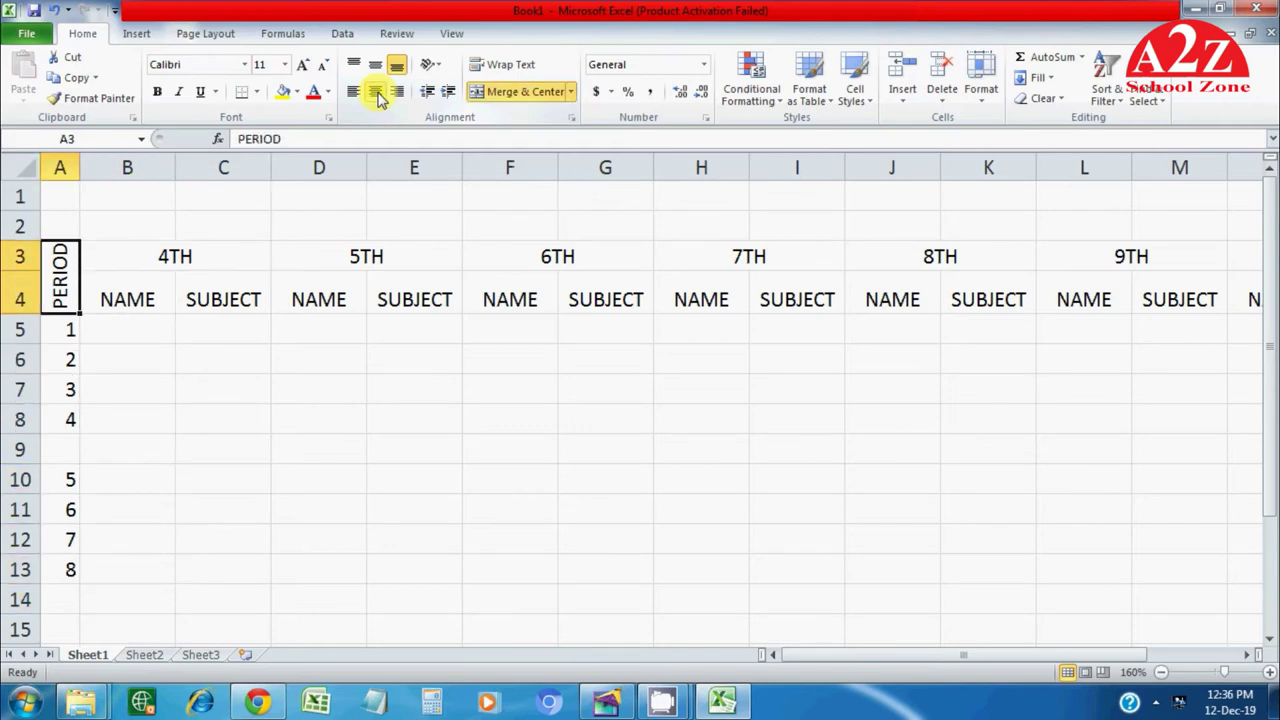
key(shift+Right)
key(shift+Right)
key(shift+Right)
key(shift+Right)
key(shift+Right)
key(shift+Right)
key(shift+Right)
key(shift+Right)
key(shift+Right)
key(shift+Right)
key(shift+Right)
key(shift+Right)
key(shift+Right)
key(shift+Right)
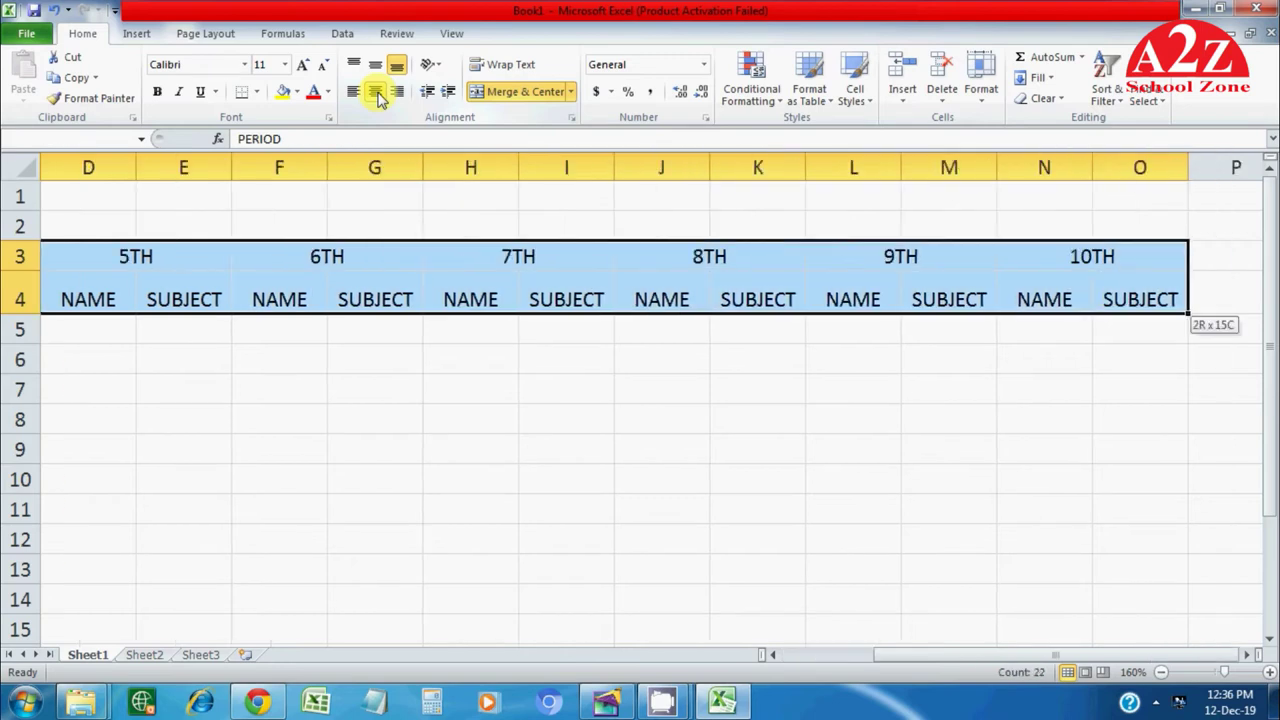
key(shift+Right)
key(shift+Left)
key(shift+Down)
key(shift+Down)
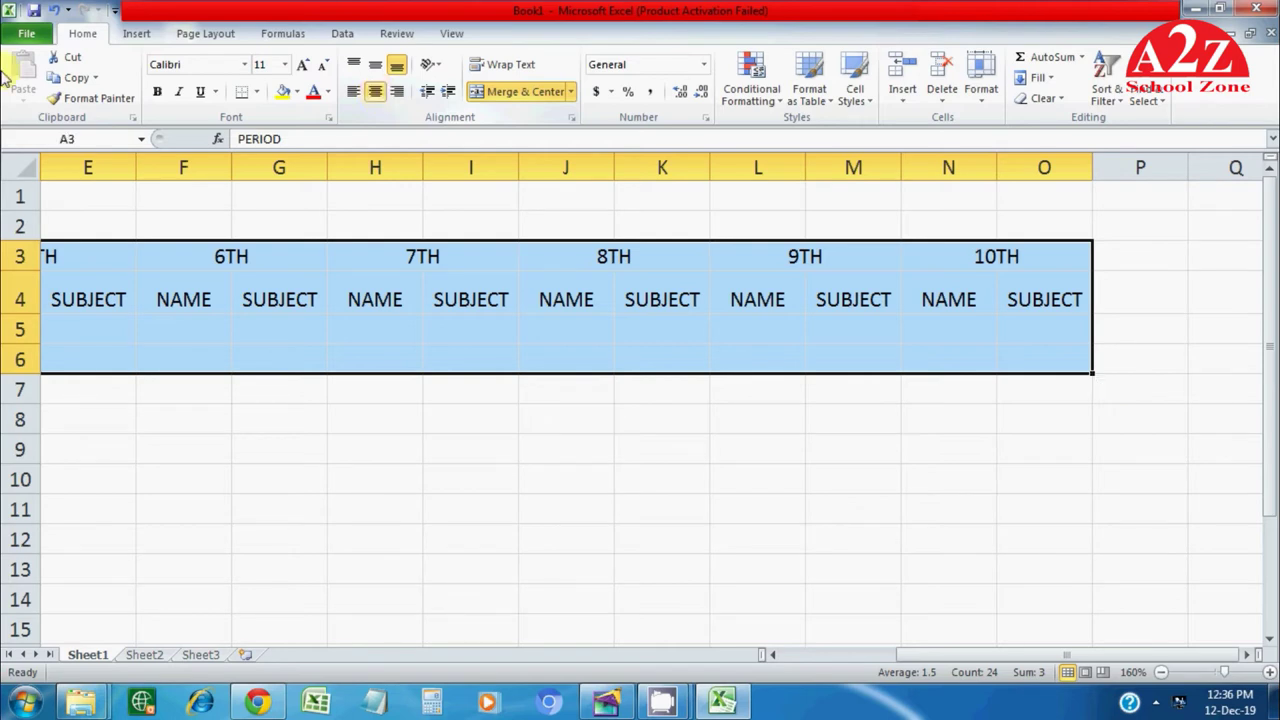
scroll(457, 275, up, 1)
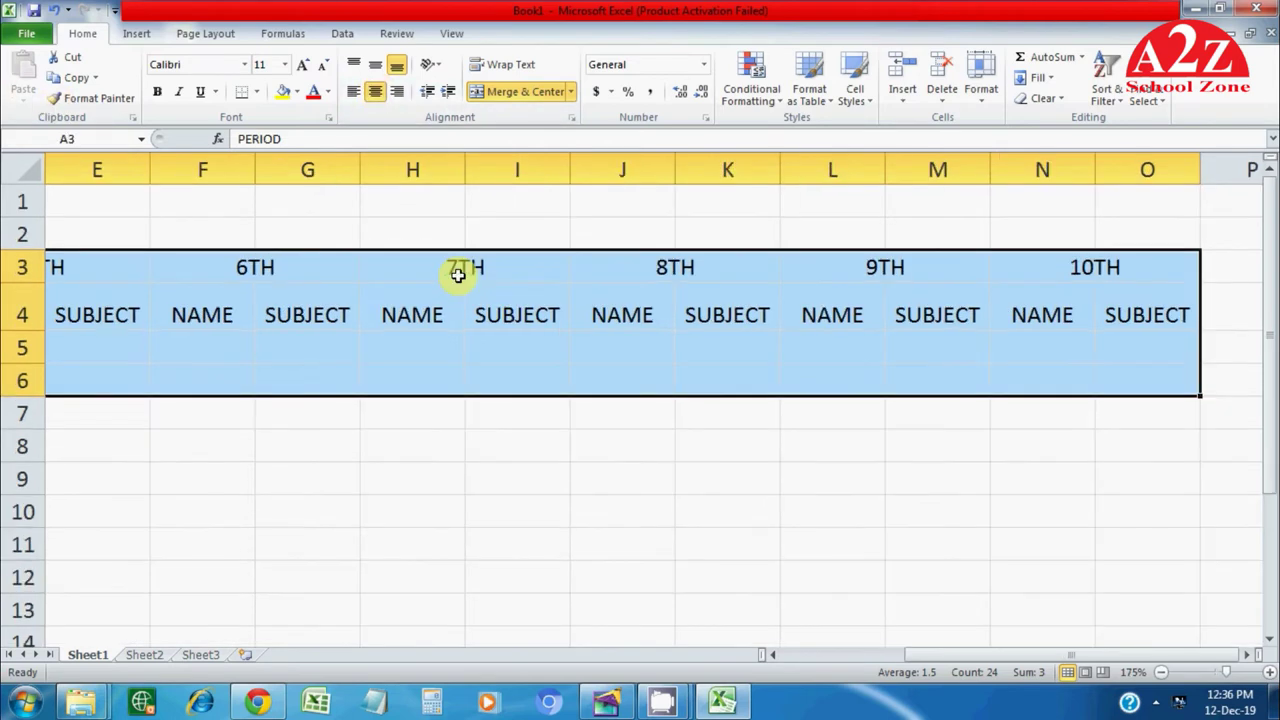
scroll(457, 275, down, 3)
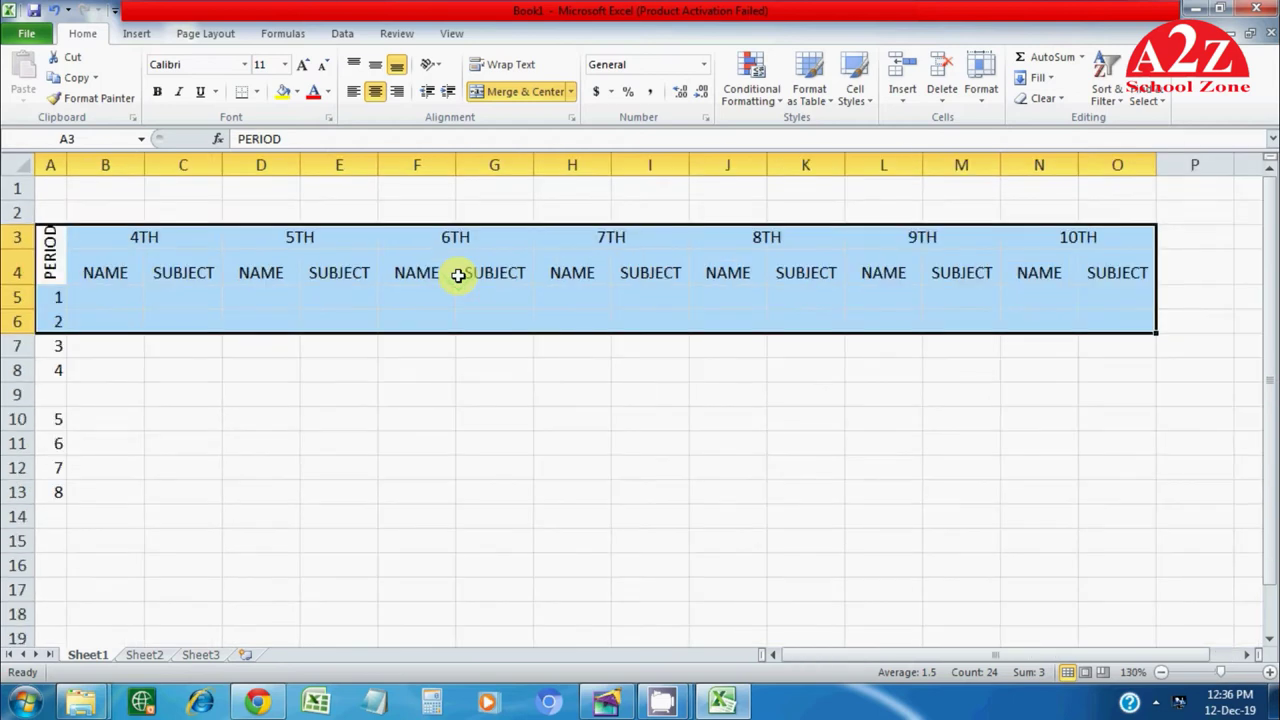
Step: Apply All Borders to the timetable grid A3:O13
key(shift+Down)
key(shift+Down)
key(shift+Down)
key(shift+Down)
key(shift+Down)
key(shift+Down)
key(shift+Down)
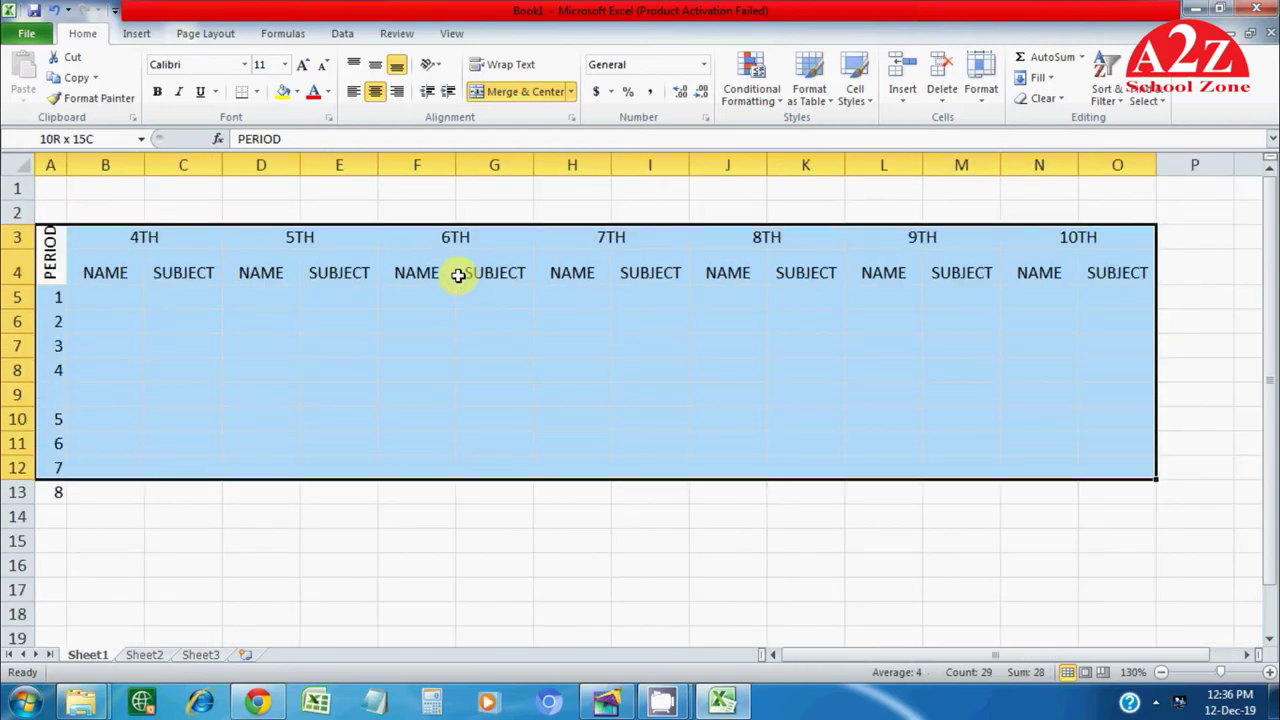
click(257, 92)
click(271, 239)
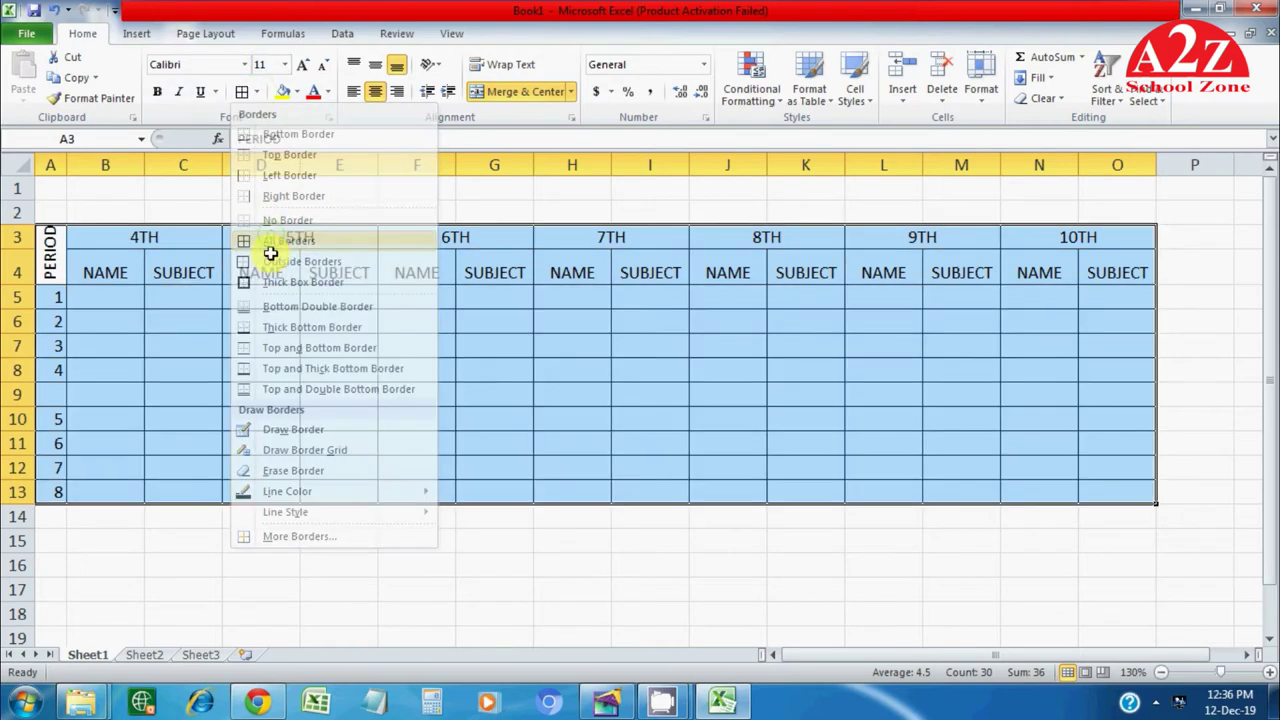
click(268, 364)
Step: Make the class and NAME/SUBJECT header rows B3:O4 bold
drag(120, 237, 1068, 272)
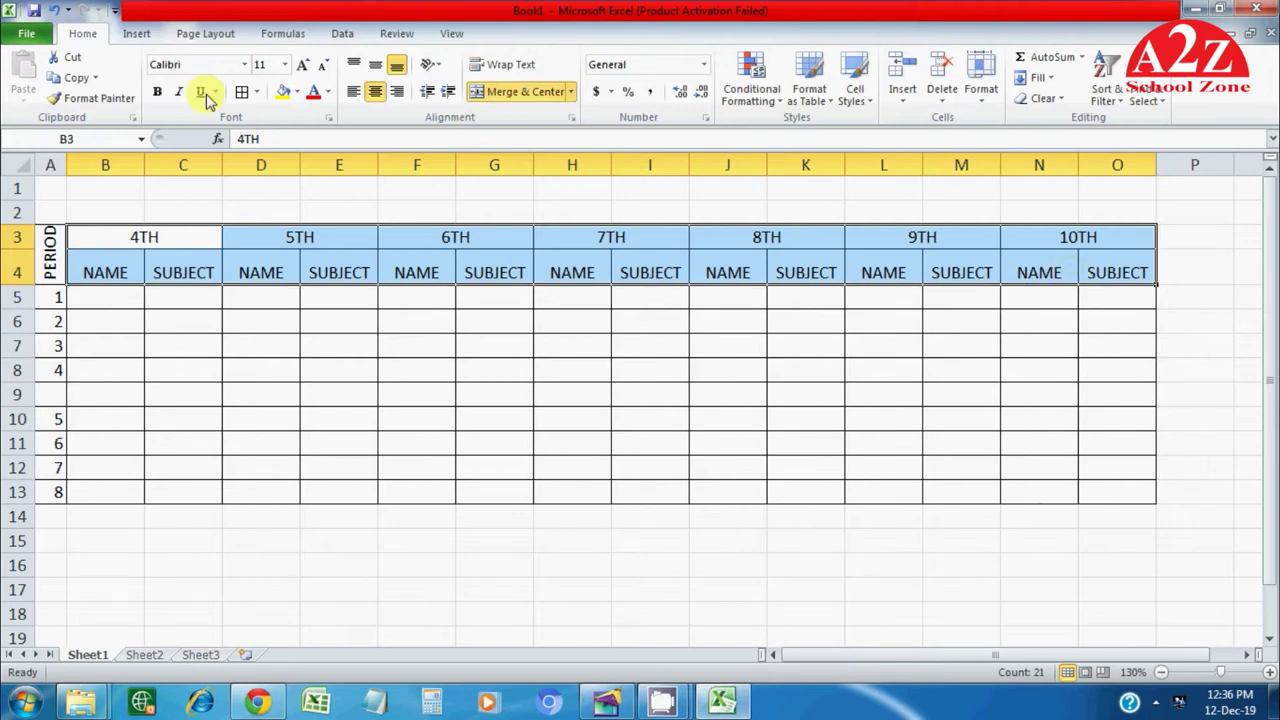
click(157, 92)
click(200, 392)
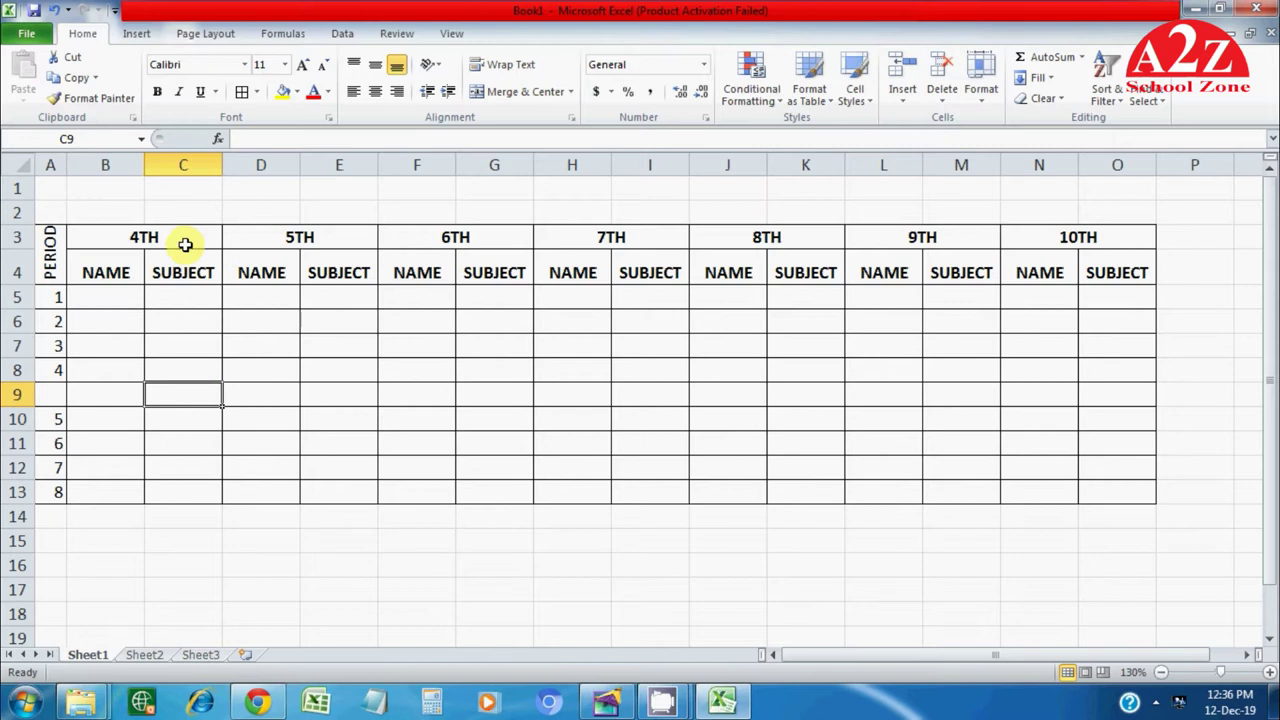
Step: Fill the class row B3:O3 yellow and the NAME/SUBJECT row B4:O4 green
drag(80, 243, 1060, 240)
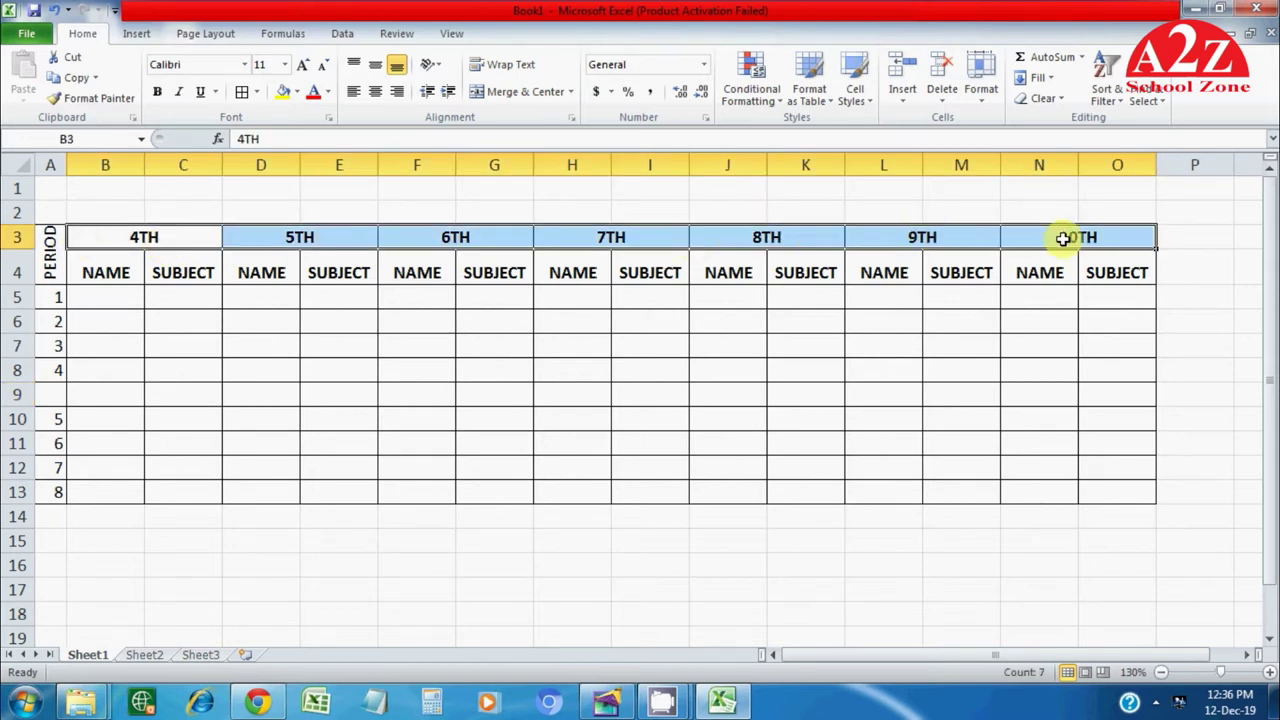
click(286, 97)
drag(114, 271, 1112, 274)
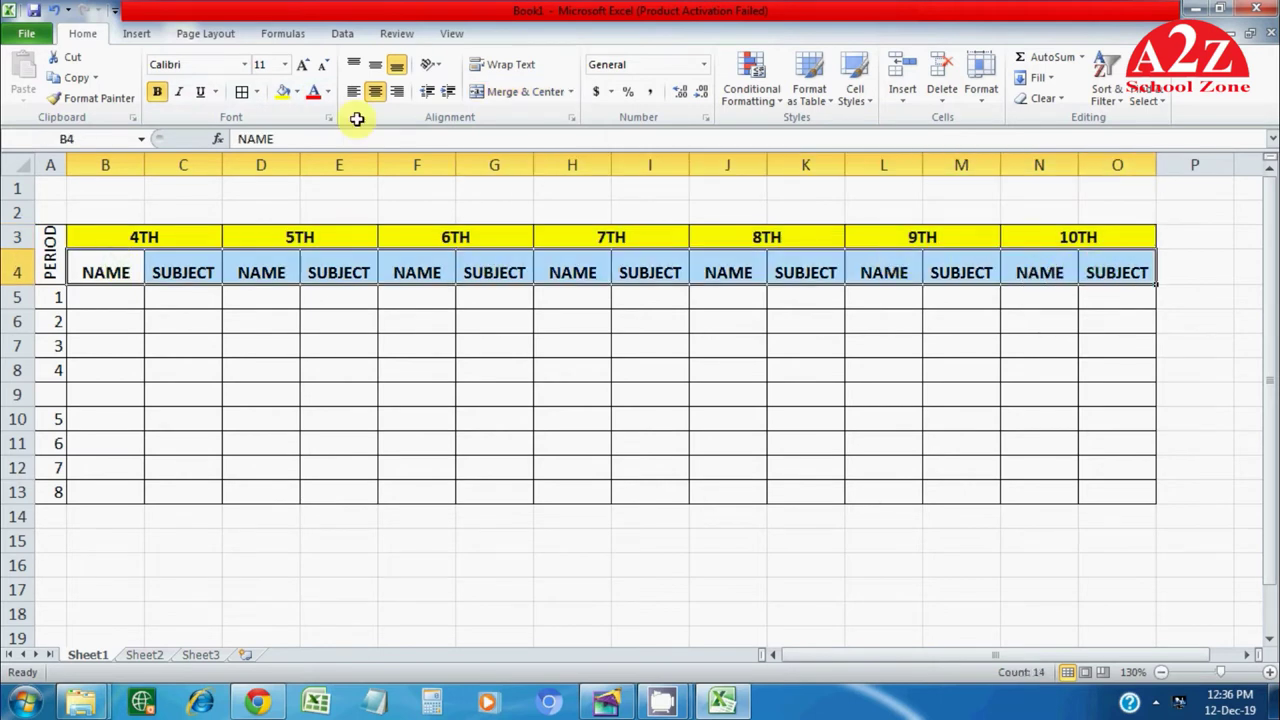
click(297, 92)
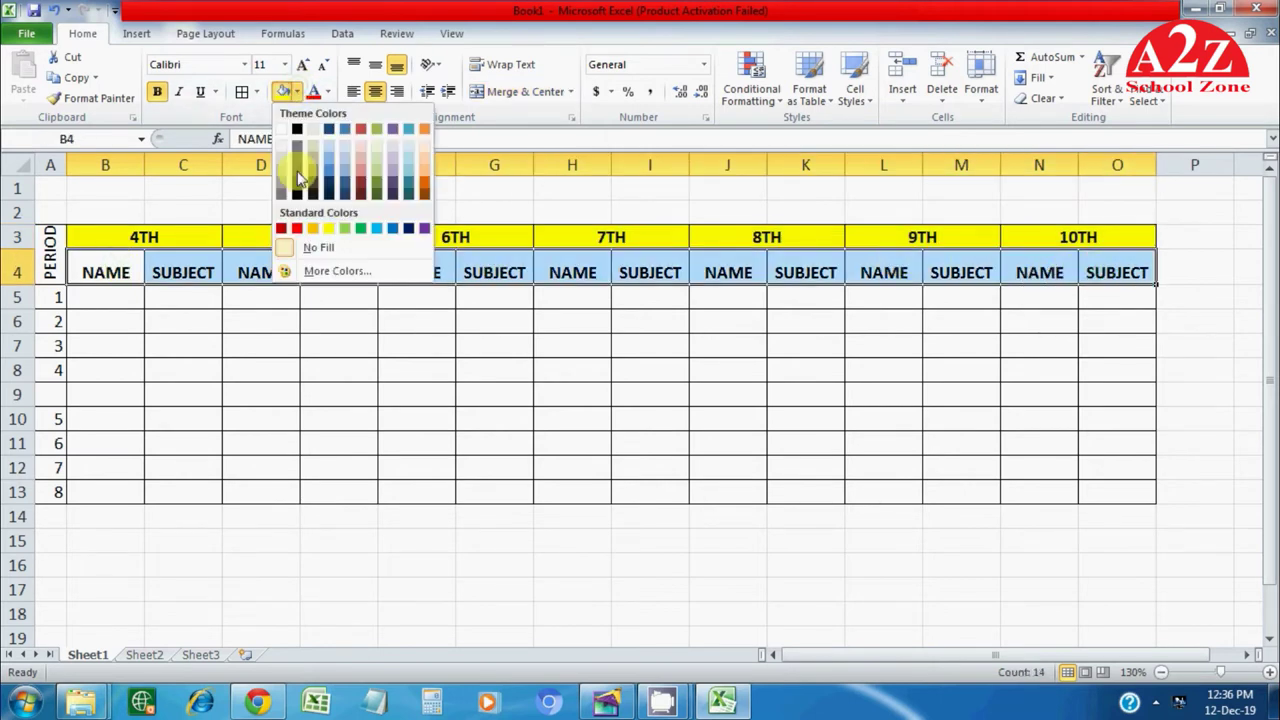
click(341, 229)
Step: Centre the PERIOD column A3:A13 horizontally and adjust its vertical alignment
click(47, 247)
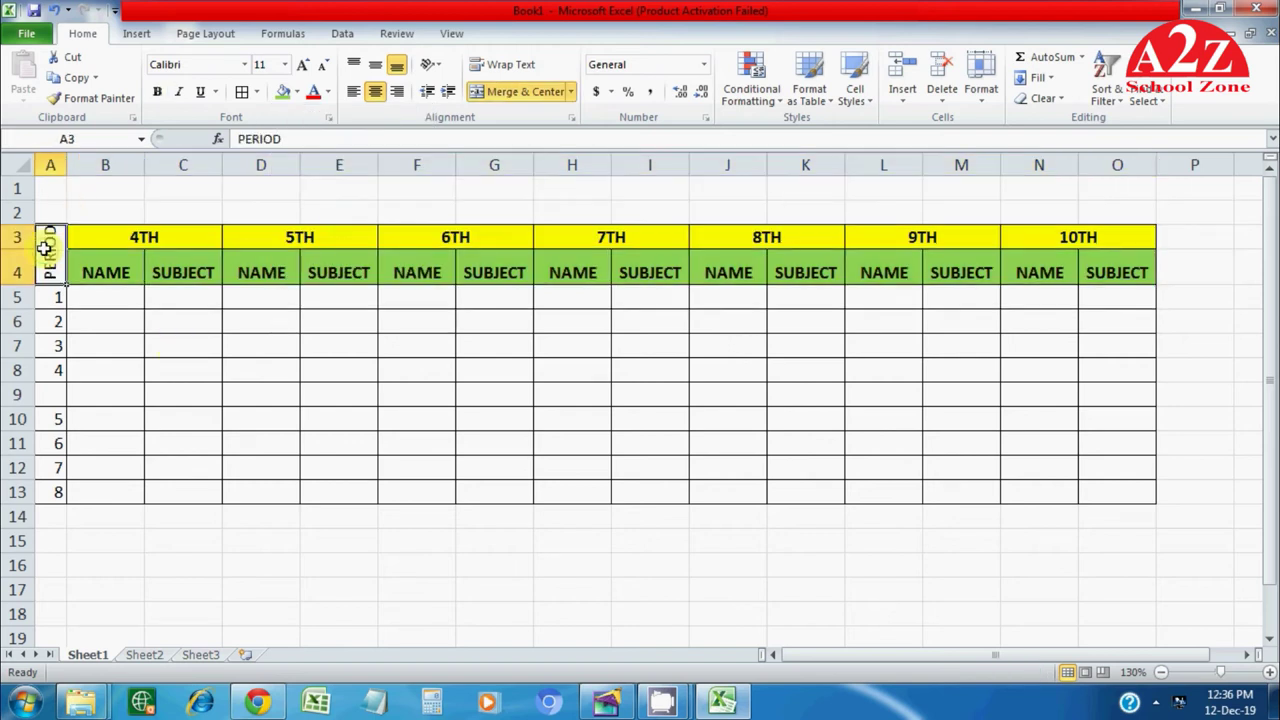
drag(48, 251, 48, 492)
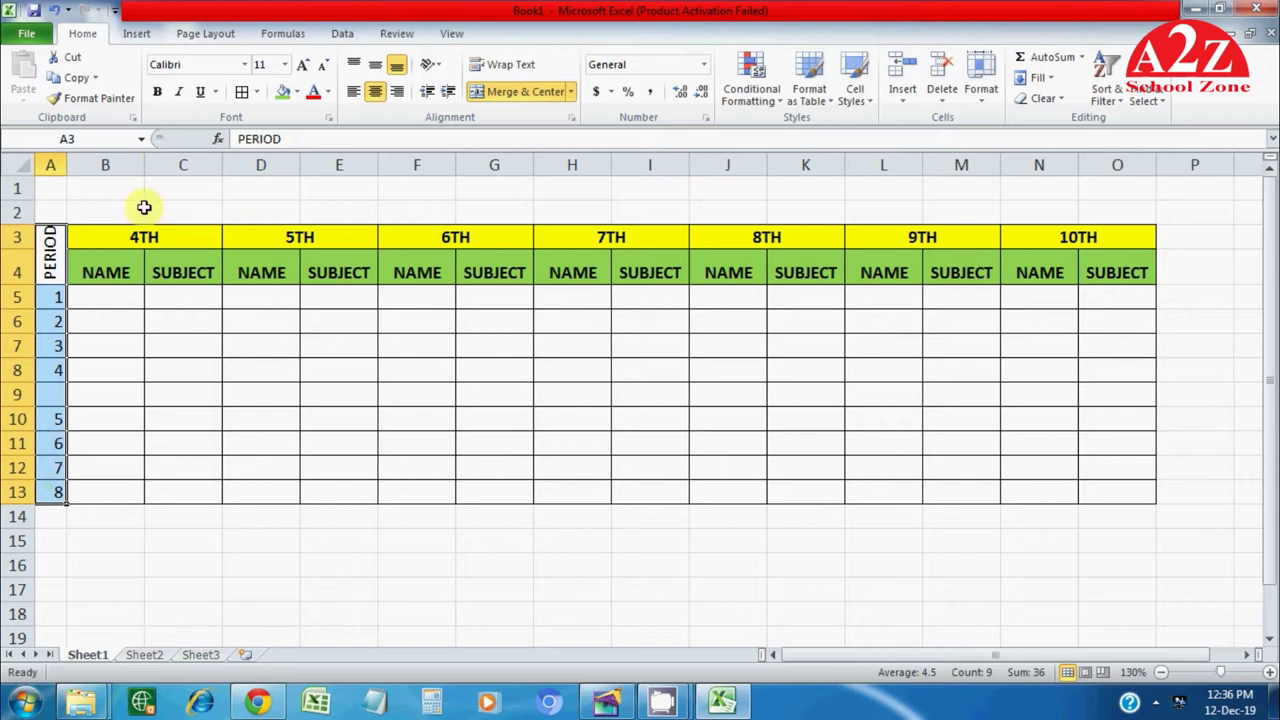
click(375, 91)
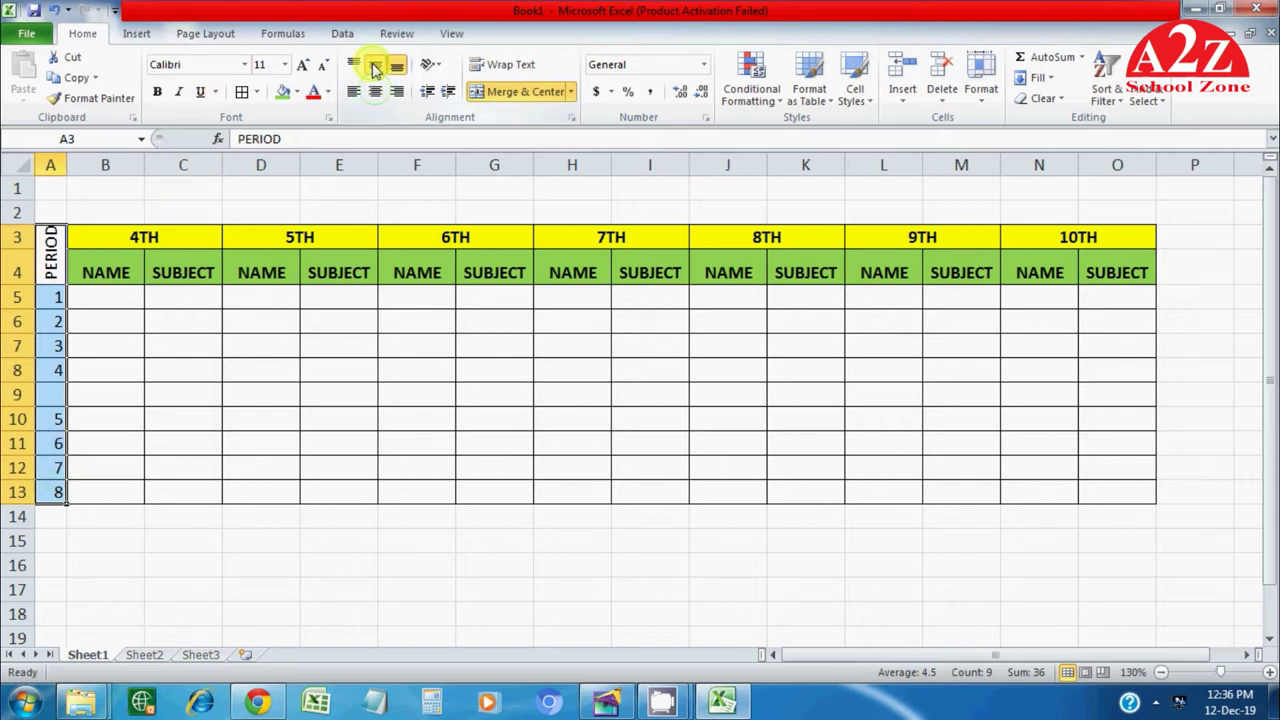
click(375, 66)
click(377, 91)
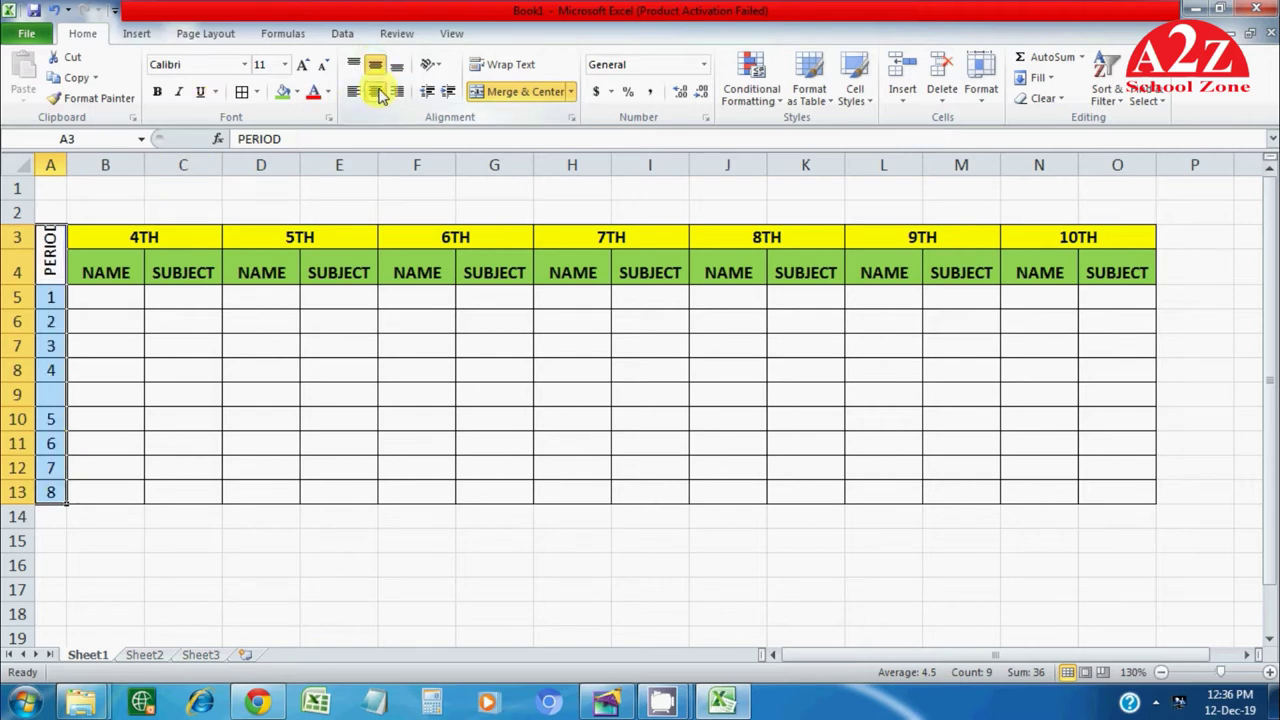
click(396, 67)
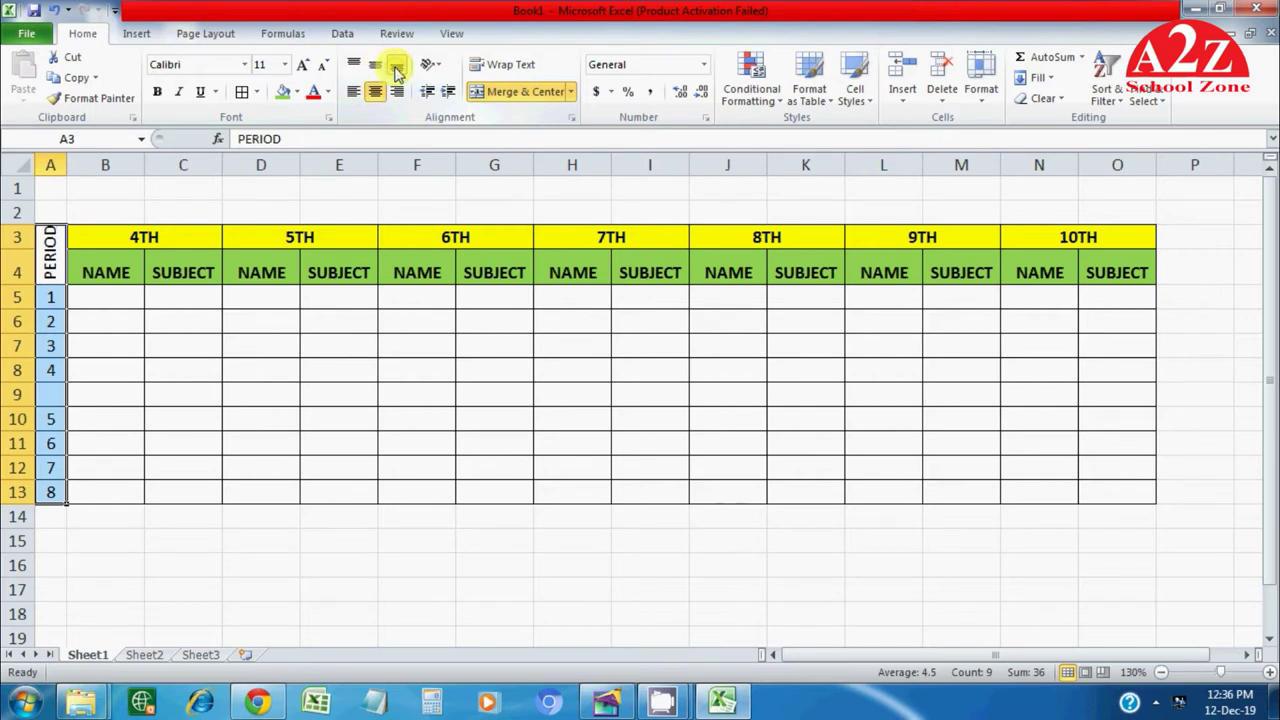
Step: Fill the PERIOD column A3:A13 blue
click(296, 91)
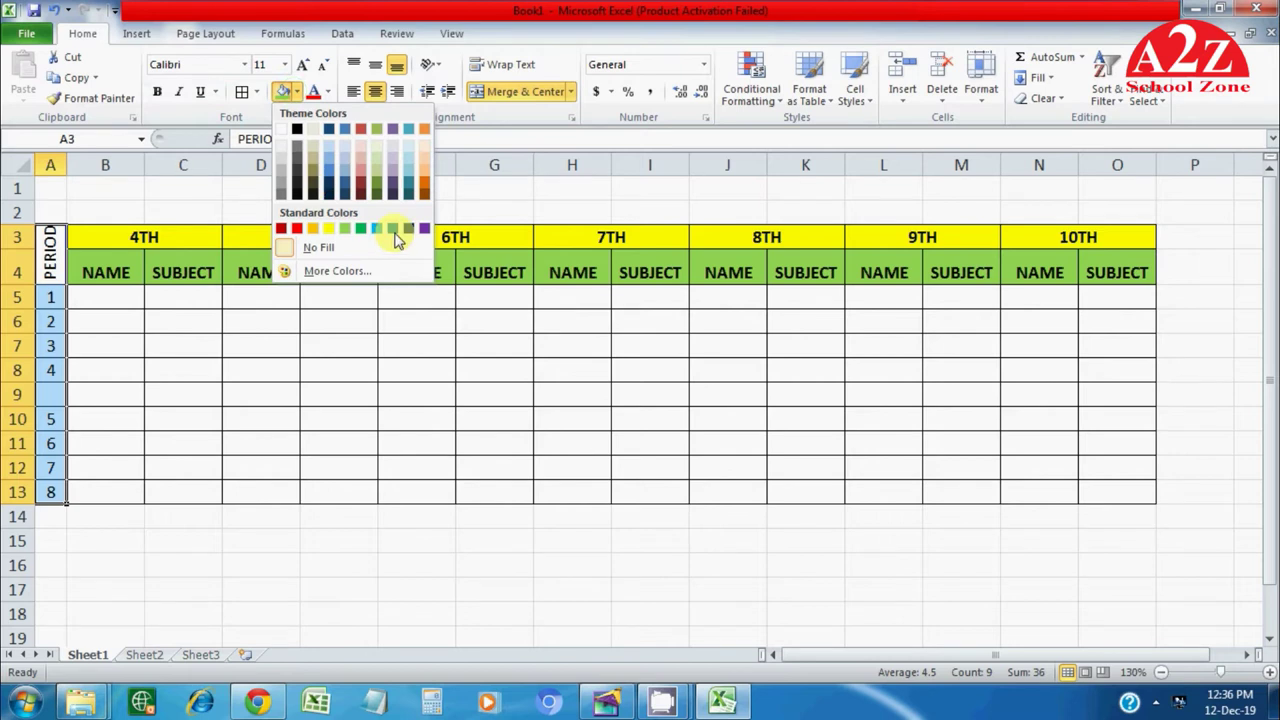
click(377, 229)
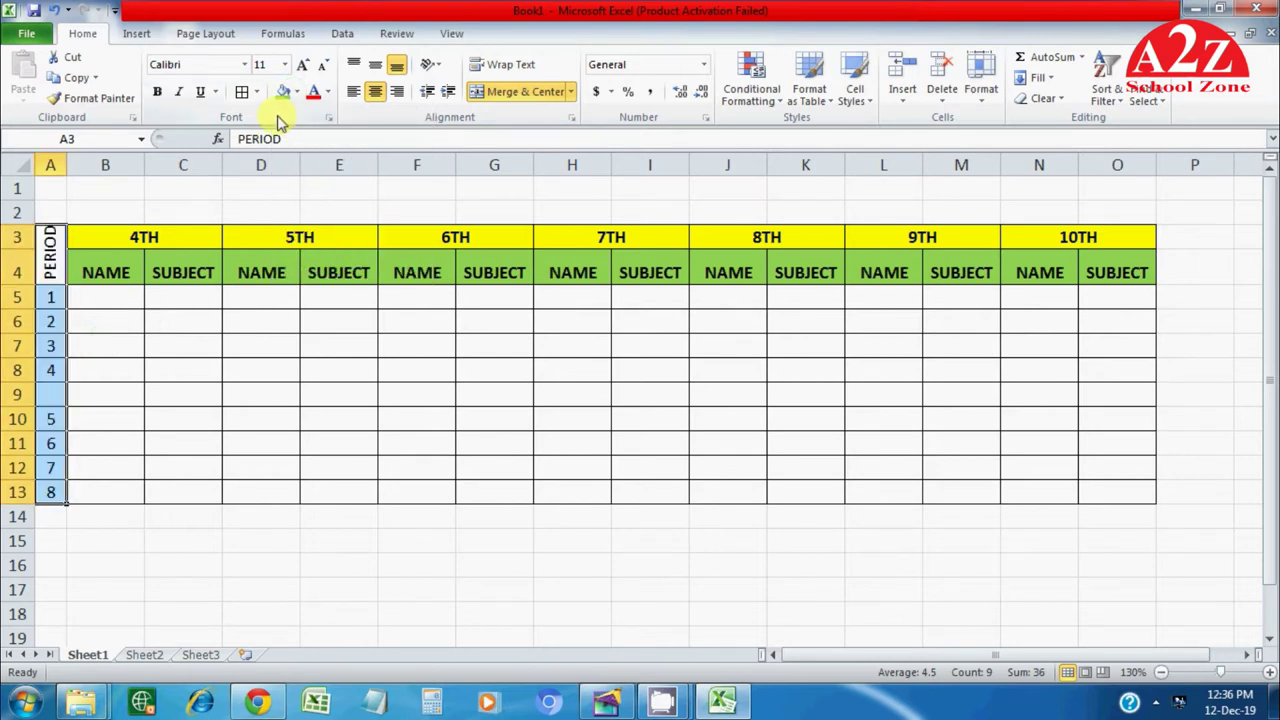
click(296, 91)
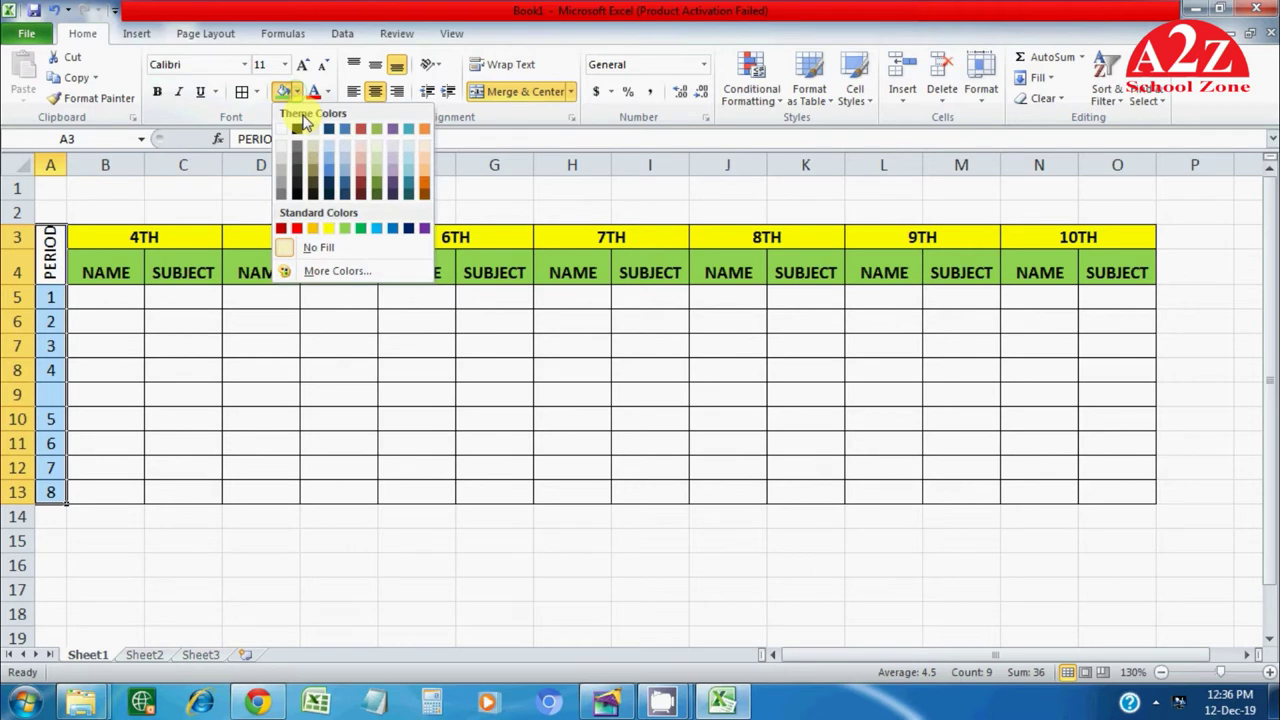
click(392, 232)
click(120, 344)
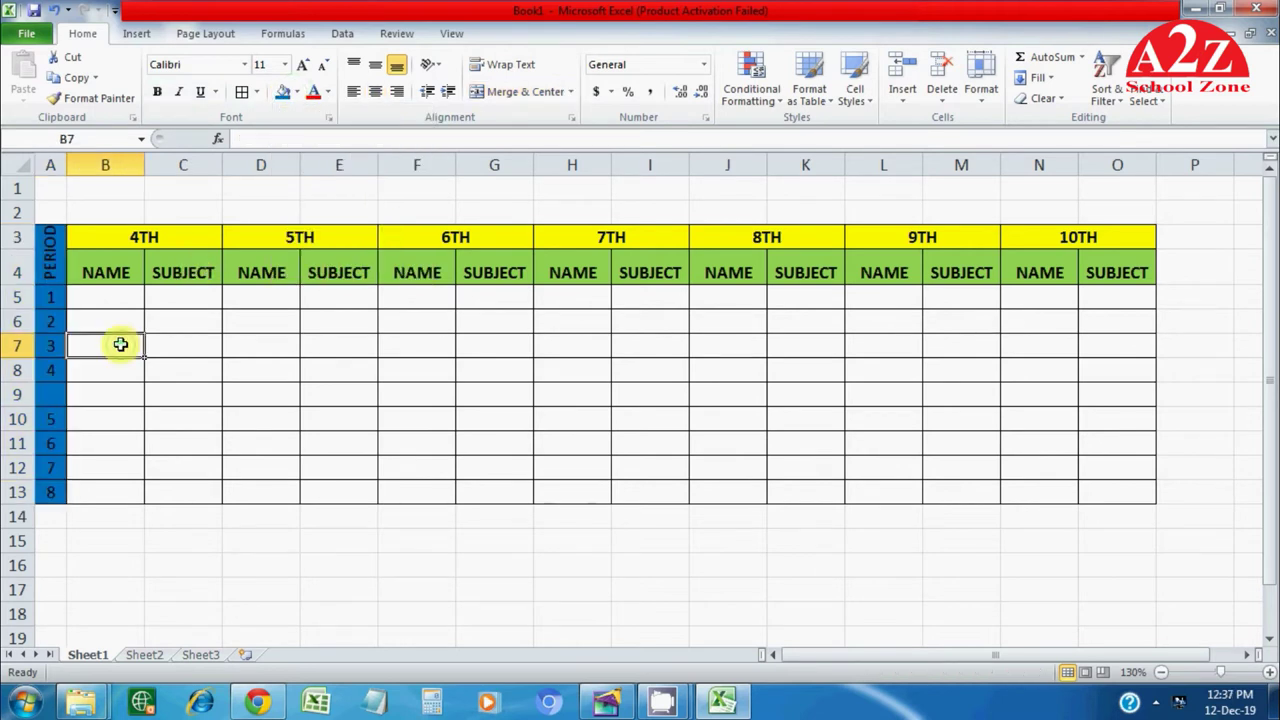
Step: Merge and centre A2:O2 and enter the title PERIOD TIME TABLE
drag(51, 213, 1089, 214)
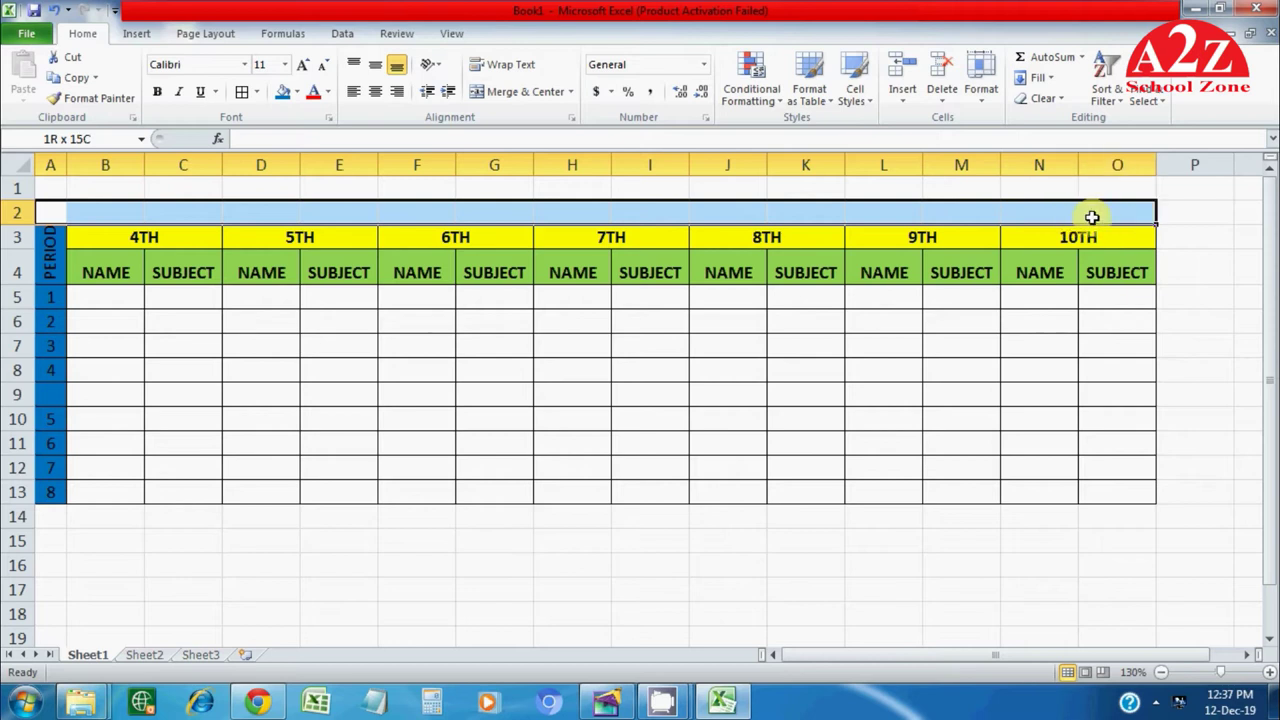
click(538, 95)
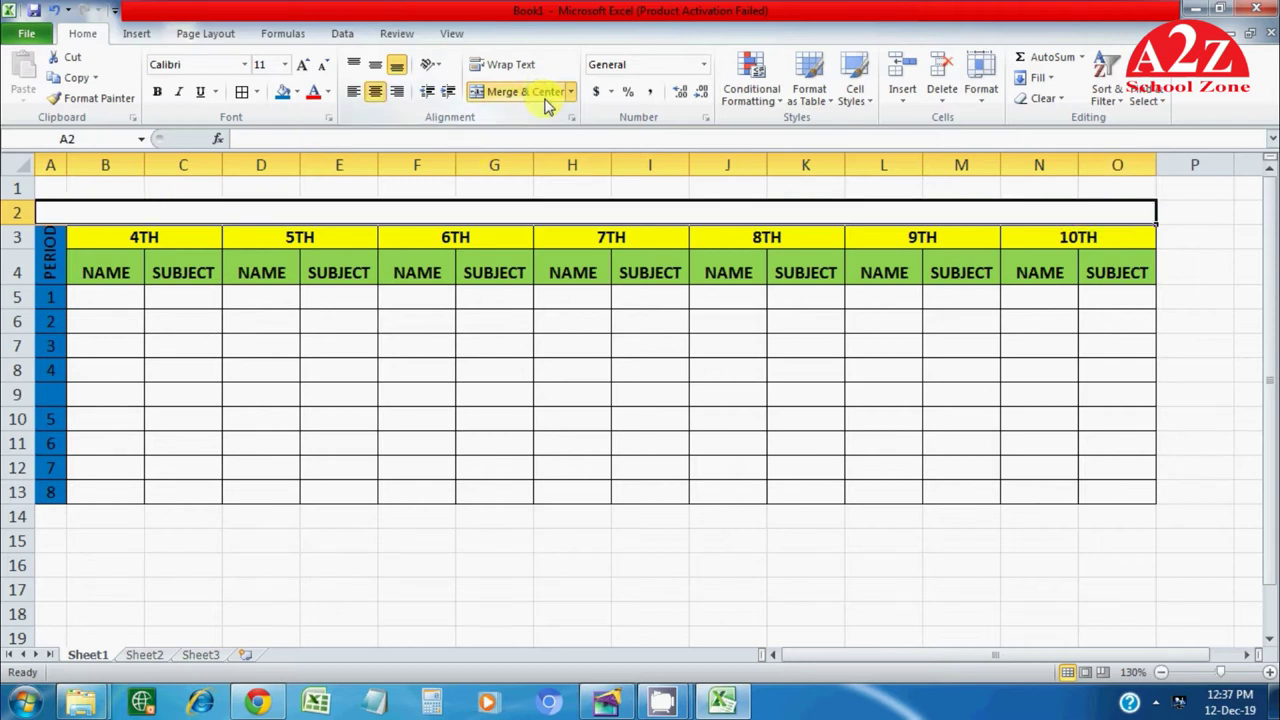
text(PERIOD)
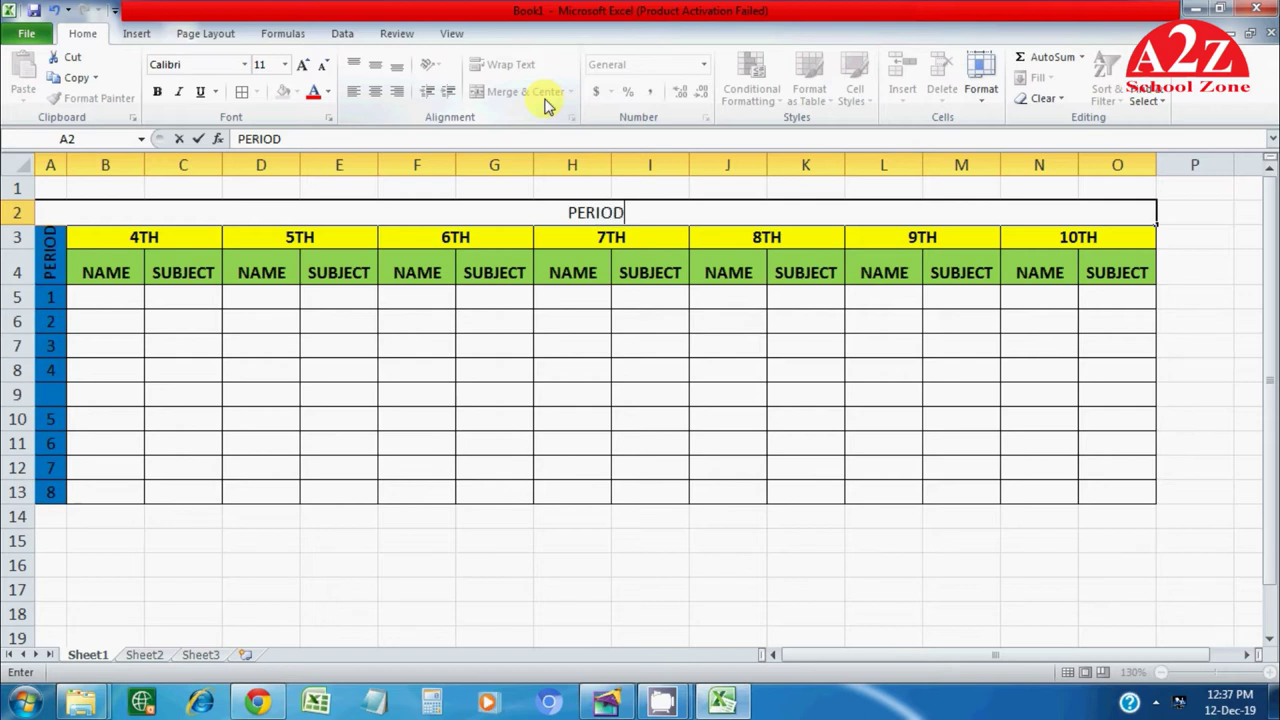
text( TIME)
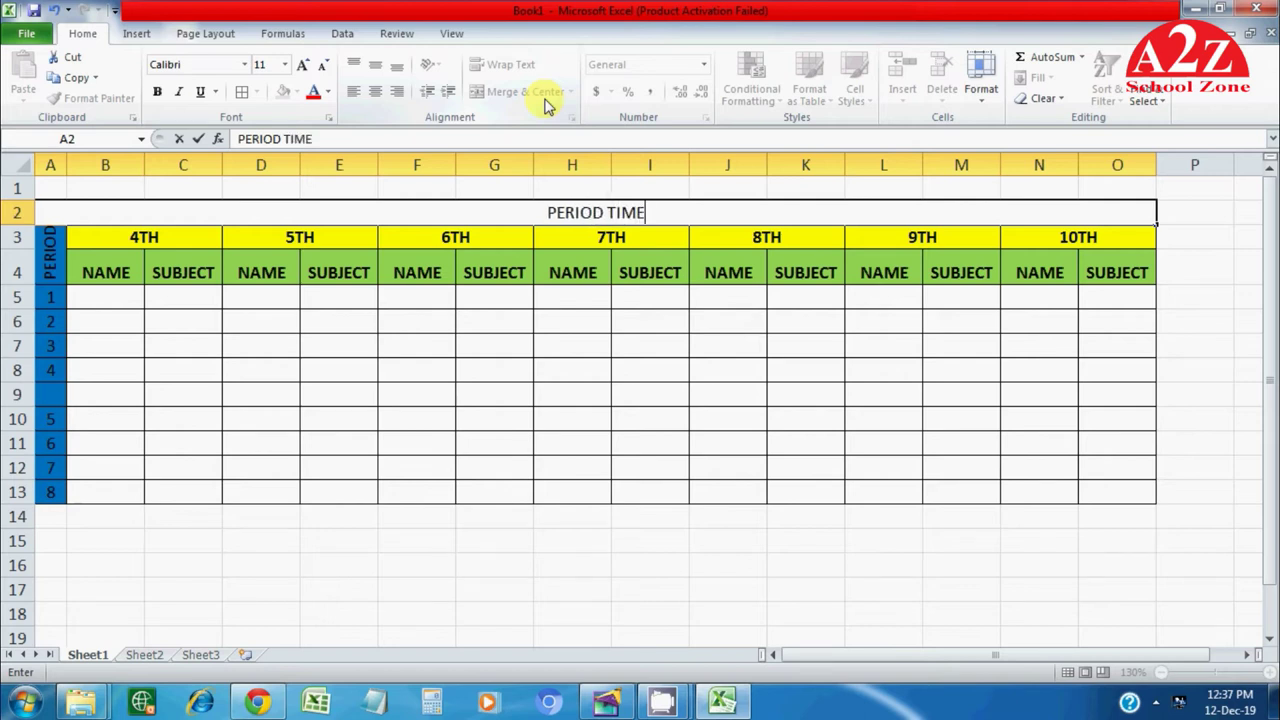
text( TABLE)
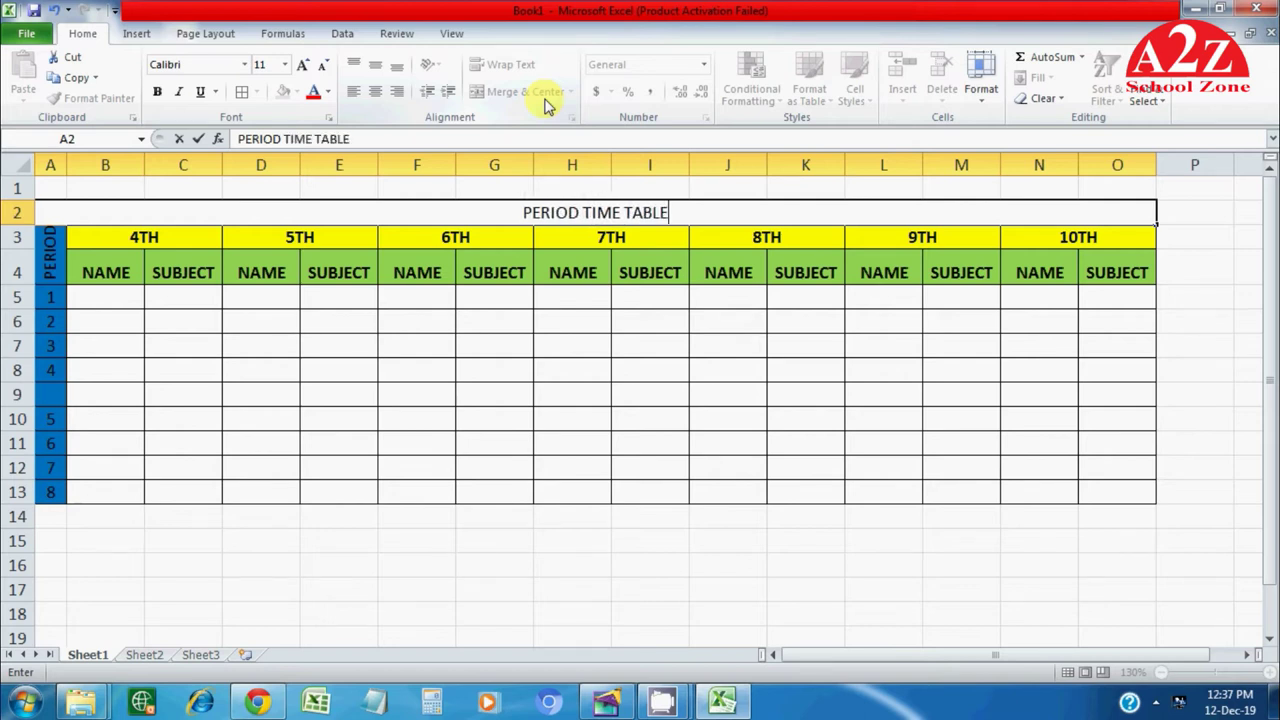
key(Return)
key(Up)
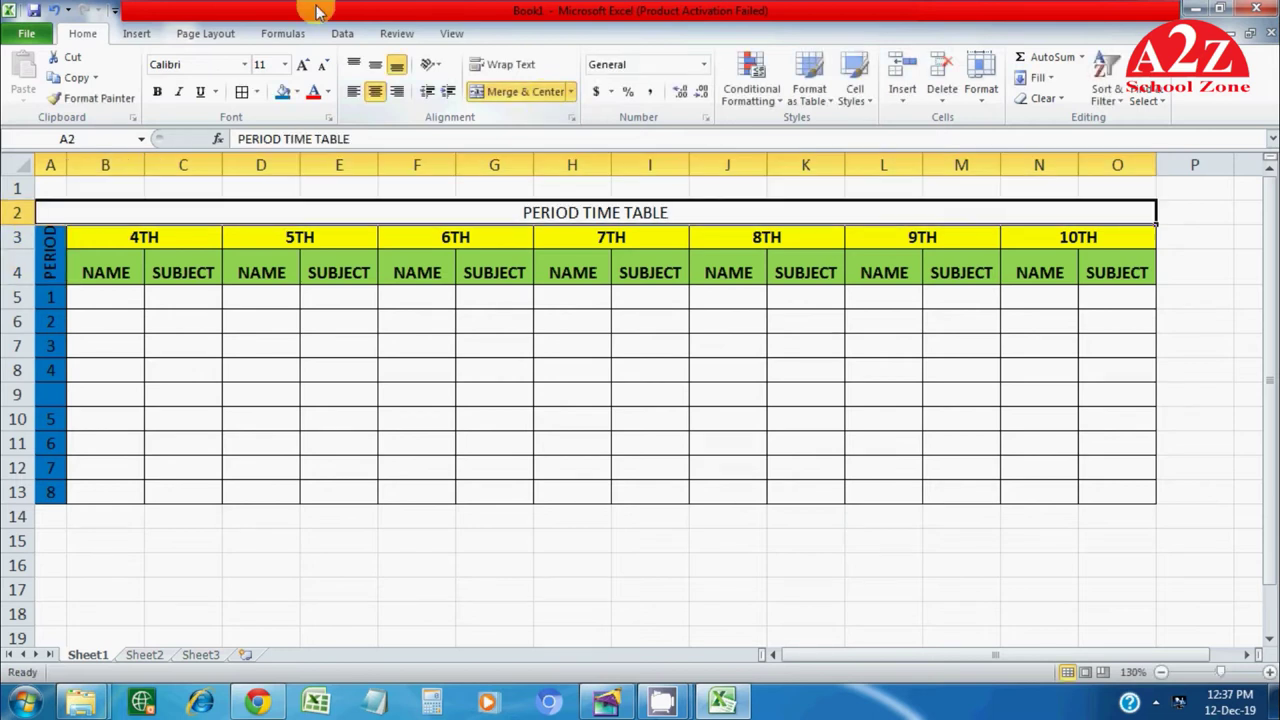
Step: Set the title to 20 pt, then select row 1 across to column O
click(272, 65)
text(20)
key(Return)
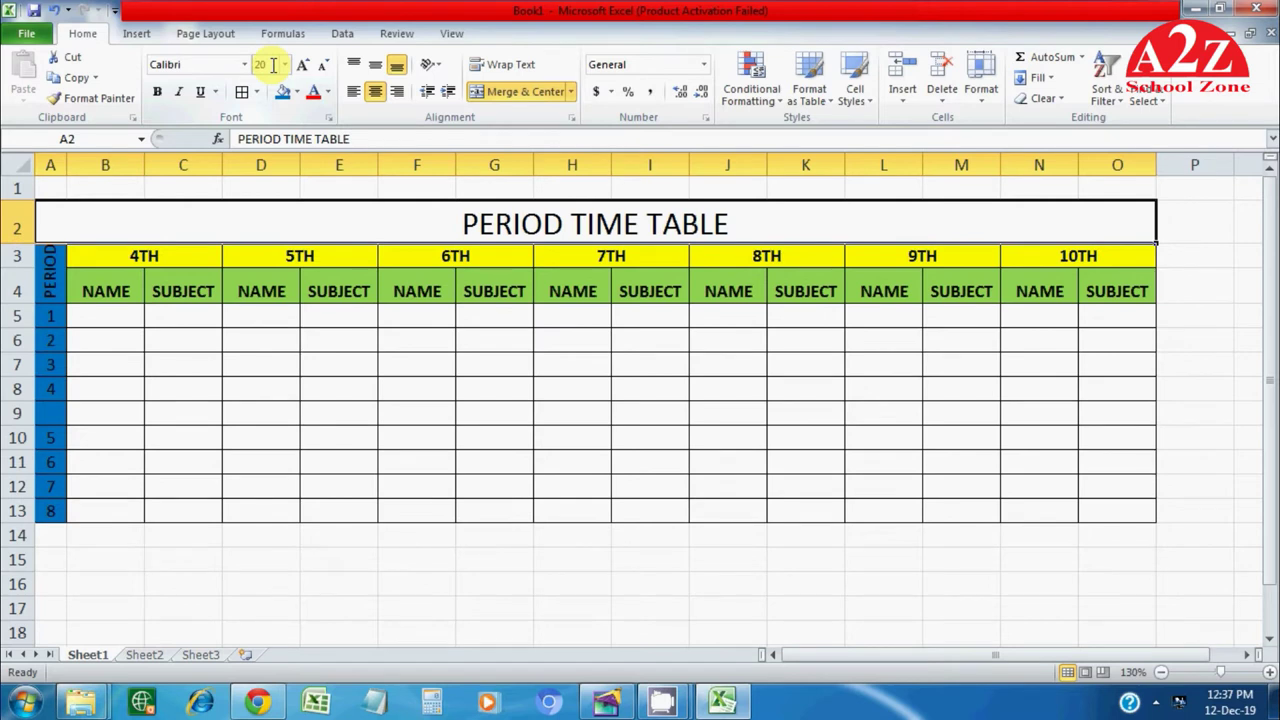
key(Up)
key(shift+Right)
key(shift+Right)
key(shift+Right)
key(shift+Right)
key(shift+Right)
key(shift+Right)
key(shift+Right)
key(shift+Right)
key(shift+Right)
key(shift+Right)
key(shift+Right)
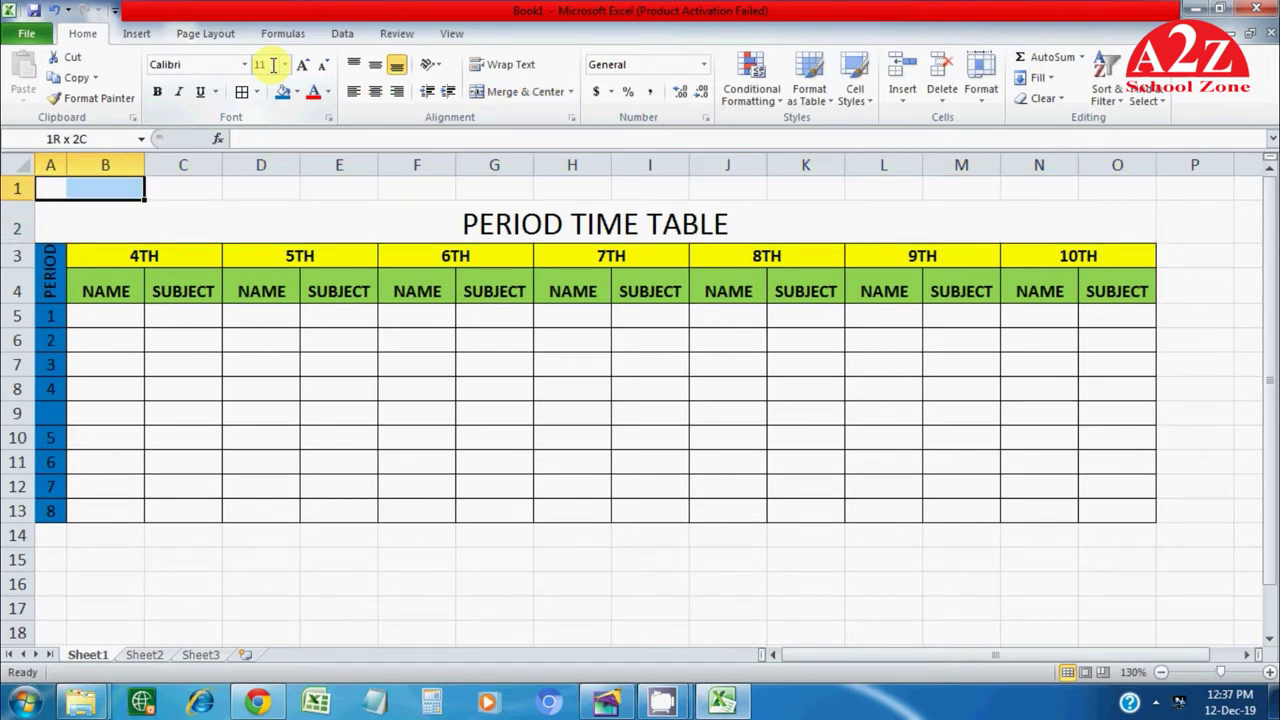
key(shift+Right)
key(shift+Right)
key(shift+Right)
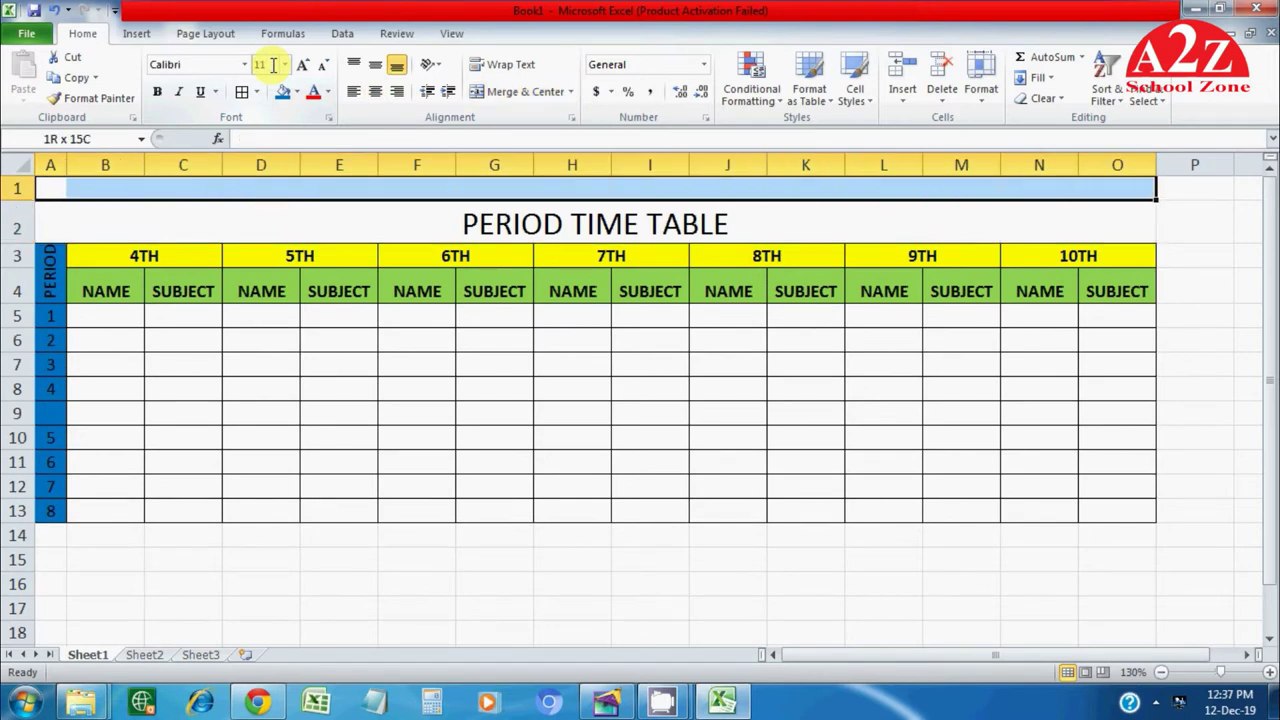
Step: Merge and centre row 1 and enter the title A2Z SCHOOL ZONE
click(494, 101)
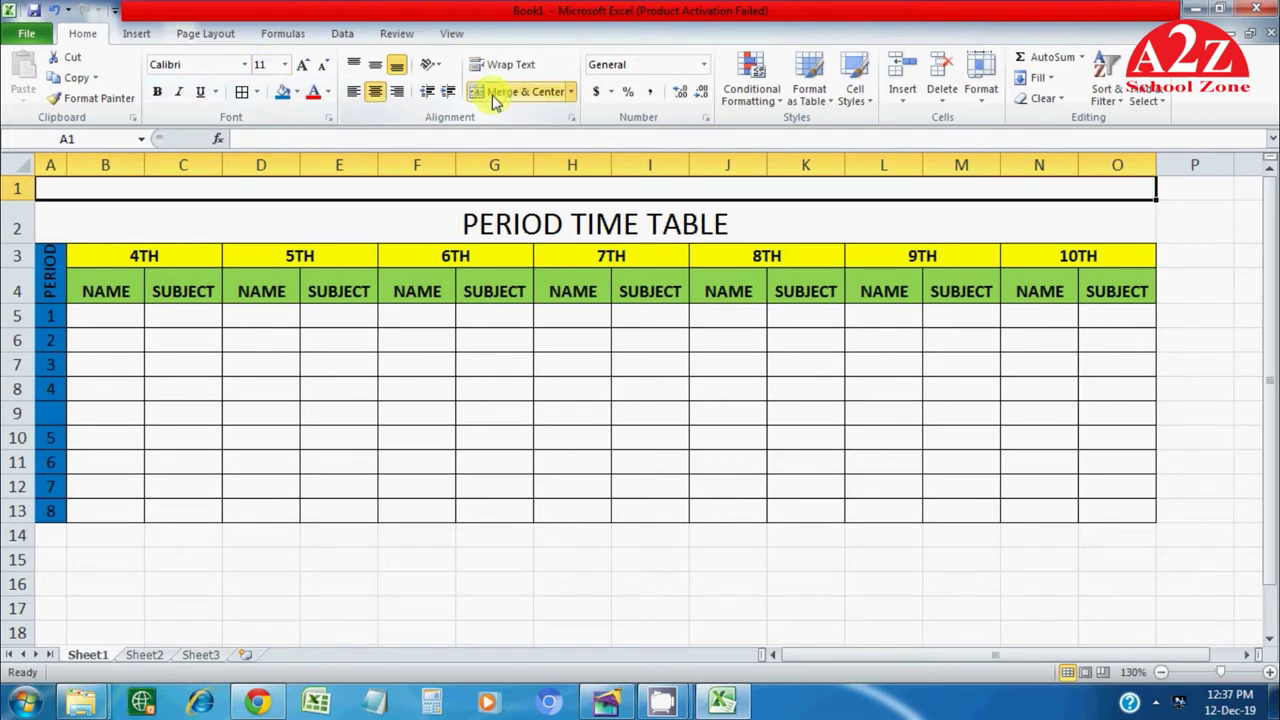
text(A)
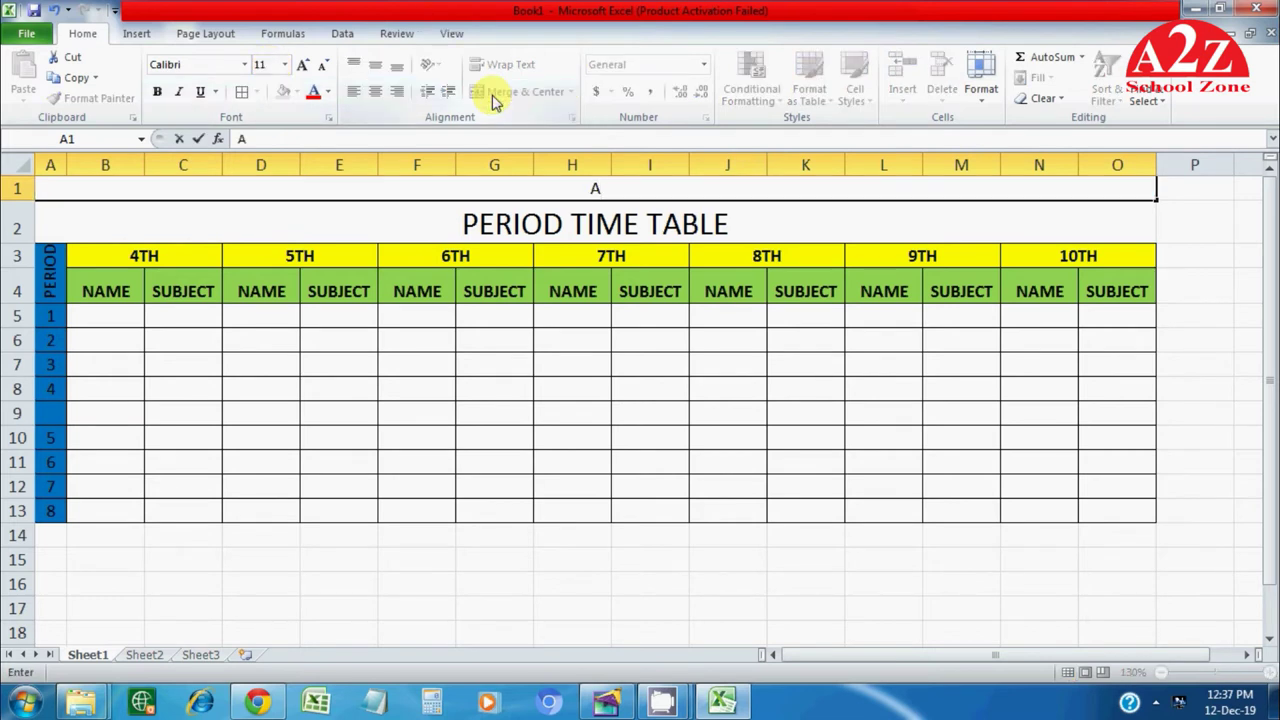
text(2Z SCHOOL )
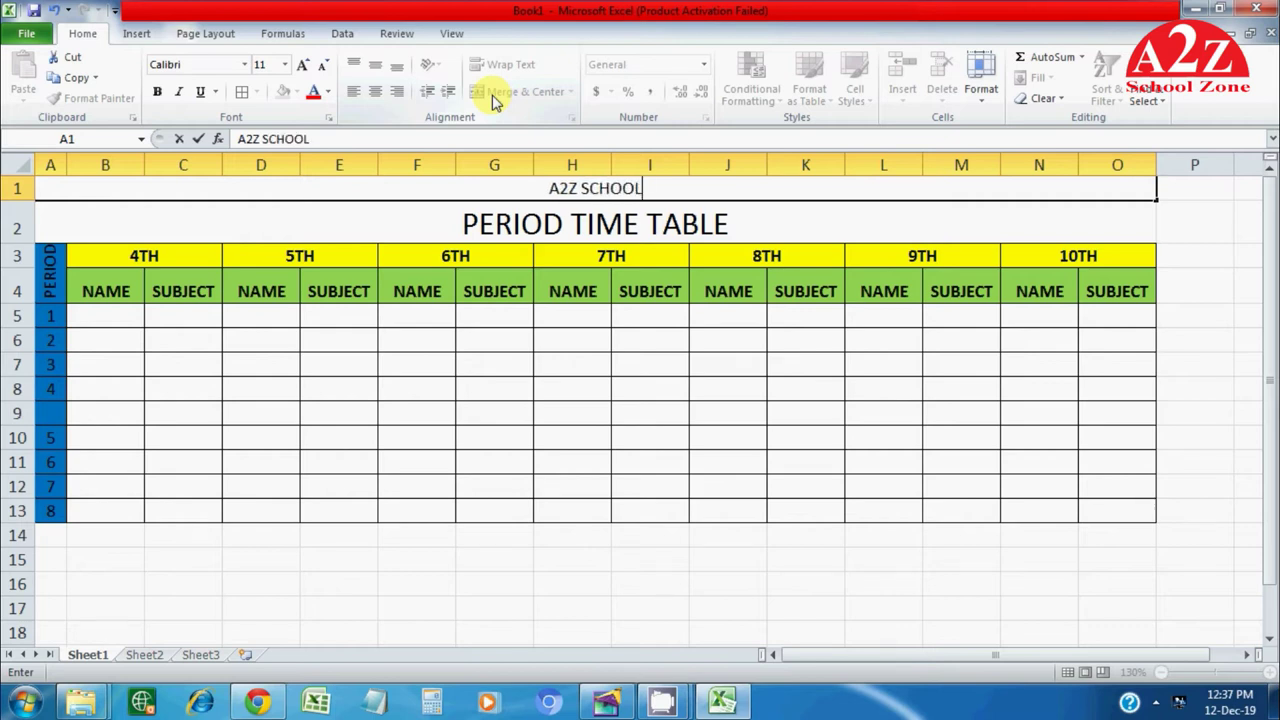
text(ZONE)
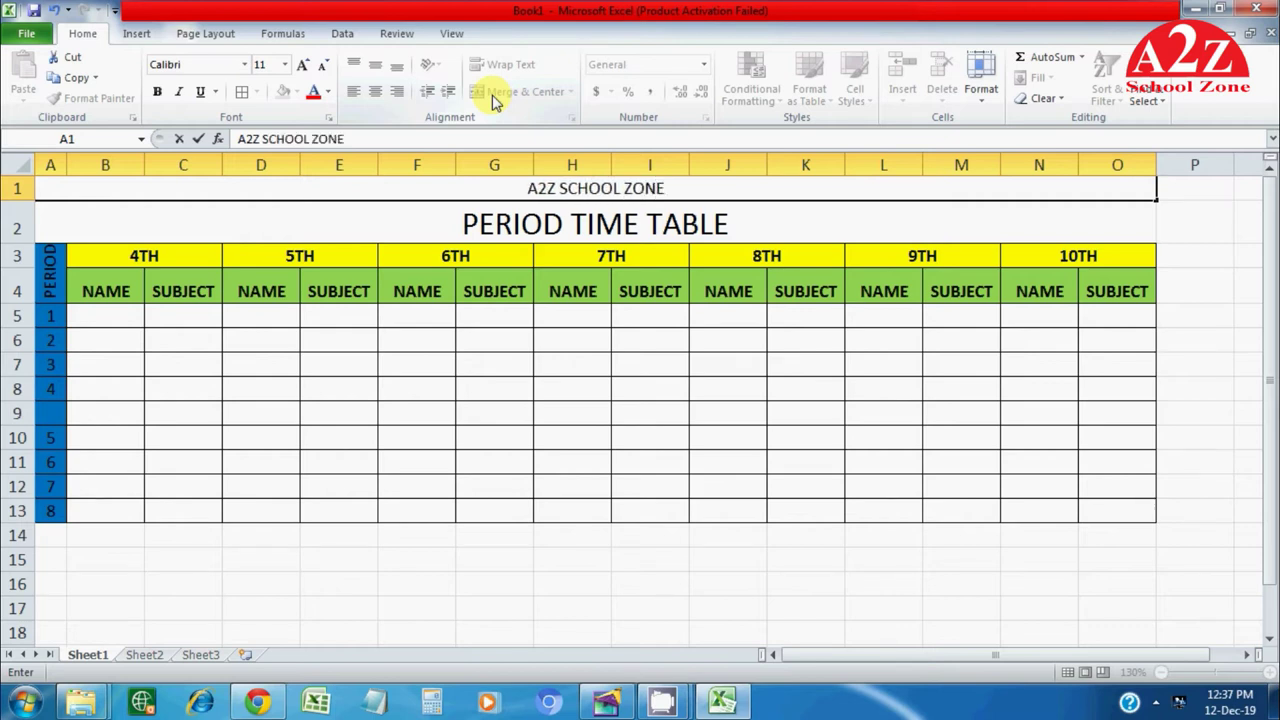
key(Return)
key(Up)
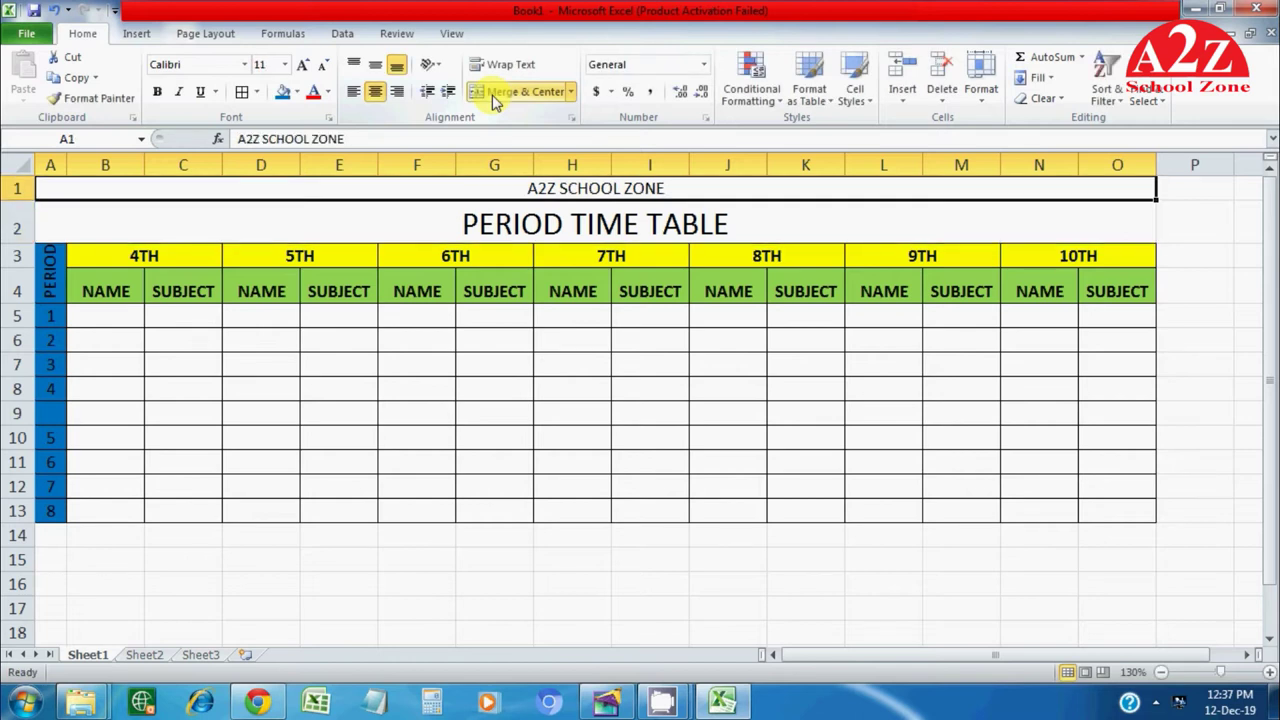
Step: Make the A2Z SCHOOL ZONE title bold at size 30
click(157, 91)
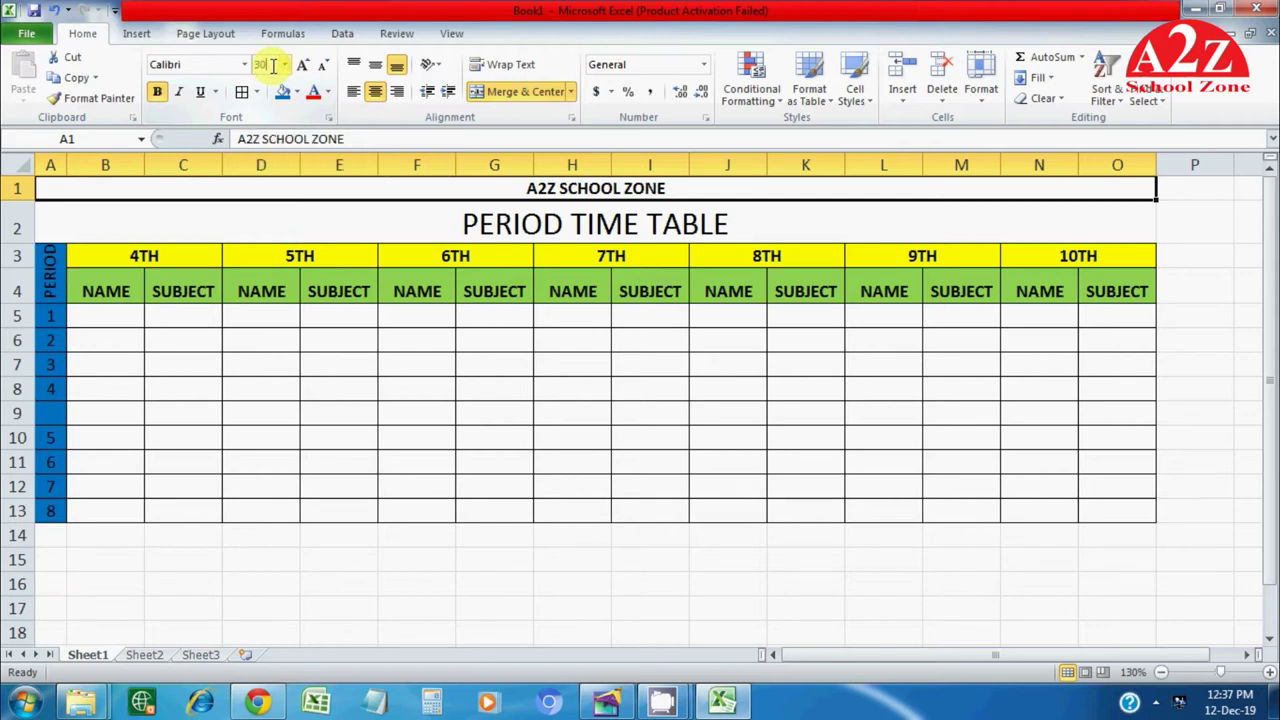
click(272, 65)
text(30)
key(Return)
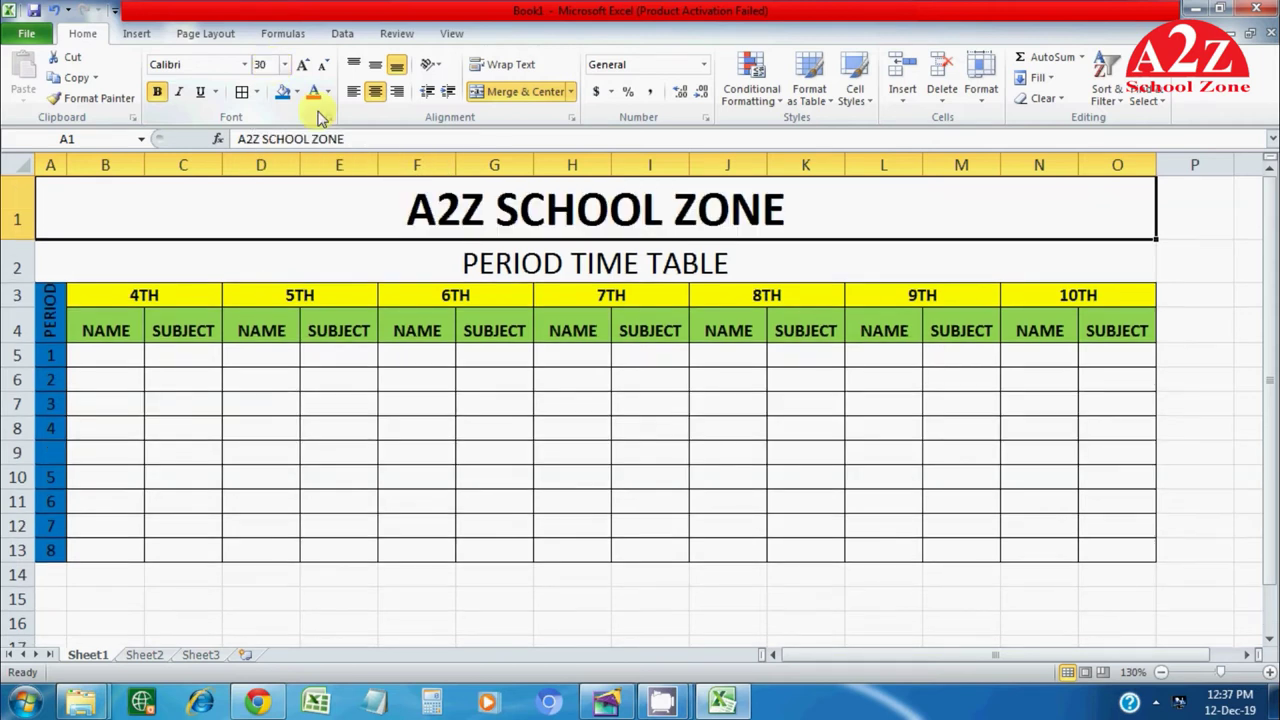
Step: Give the title a red fill with white text
click(297, 92)
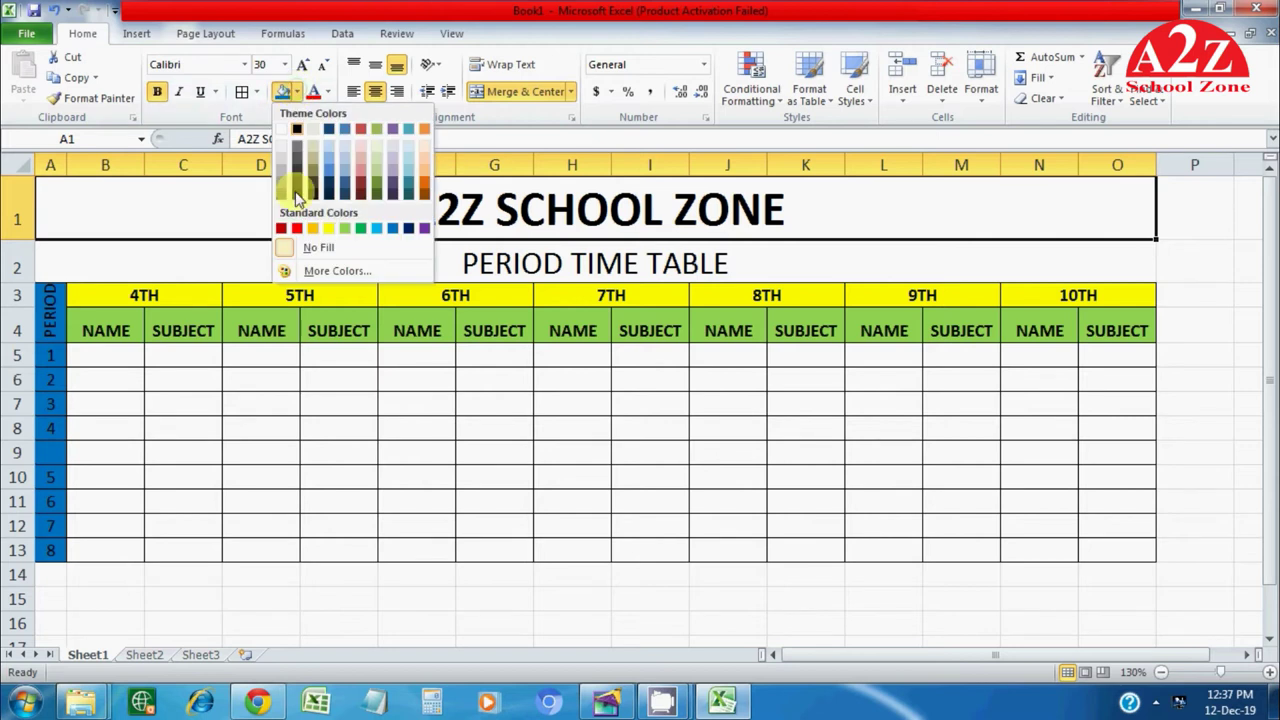
click(281, 228)
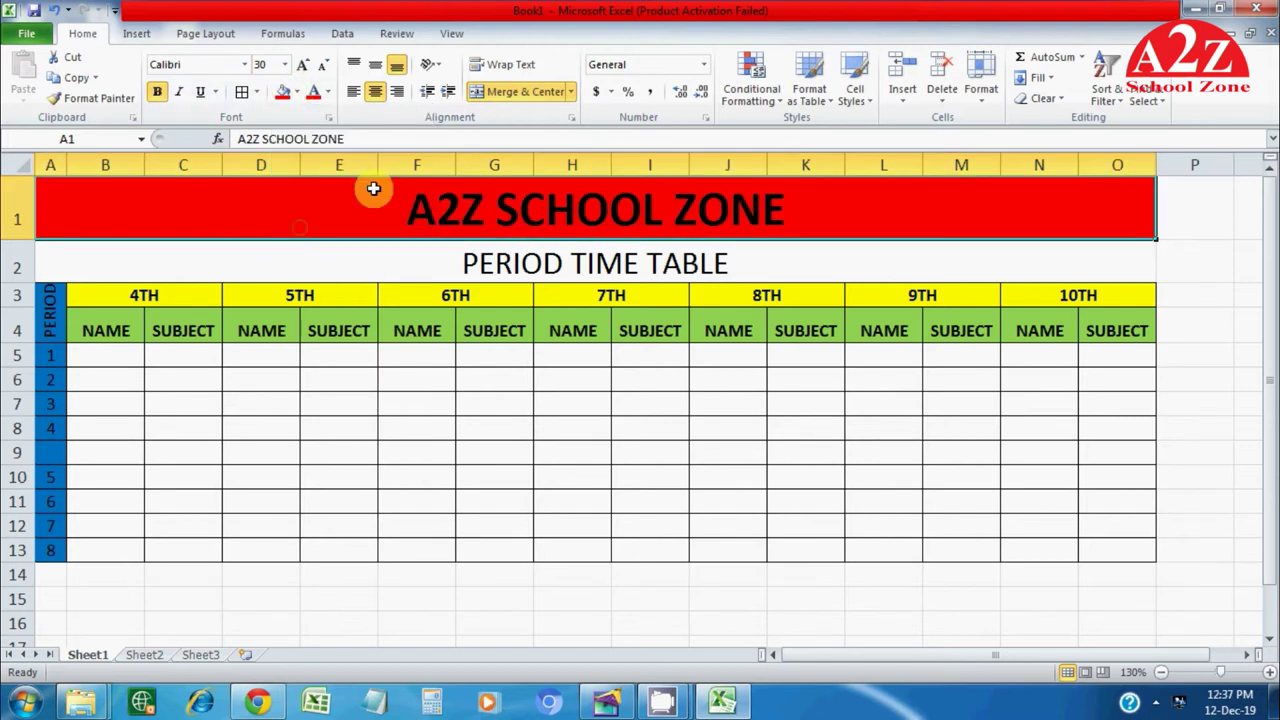
click(328, 92)
click(314, 152)
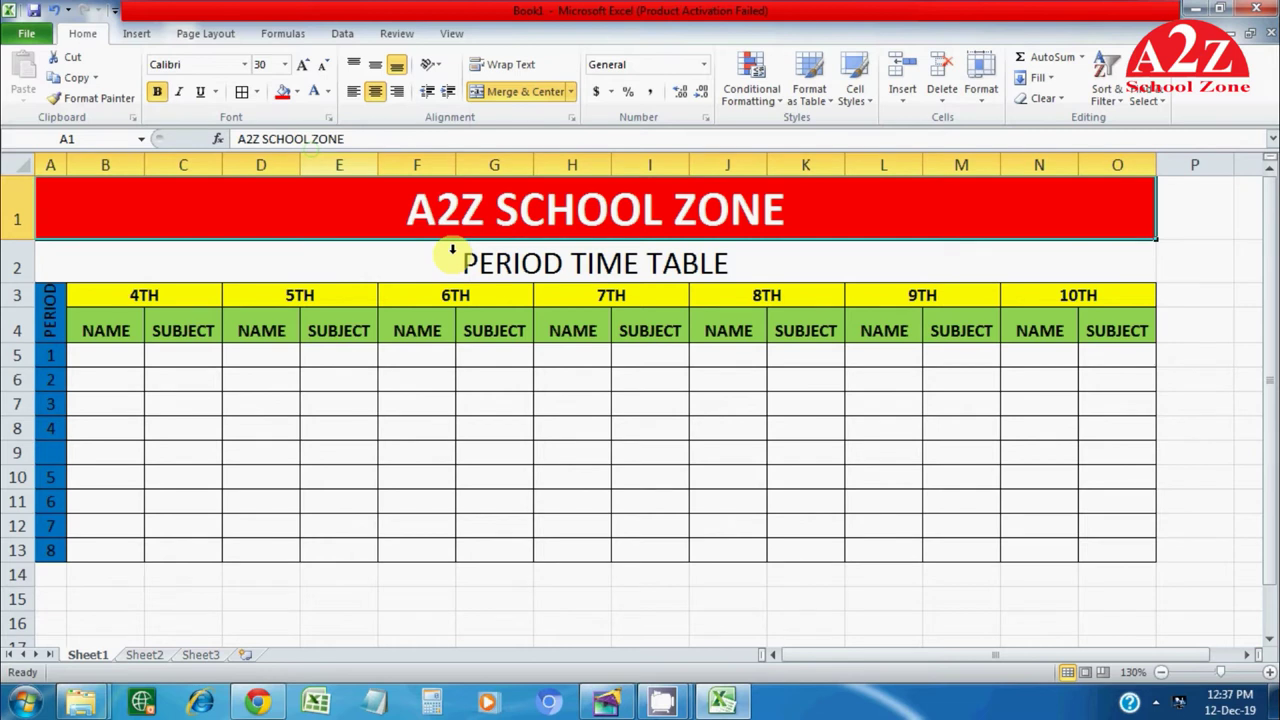
click(470, 452)
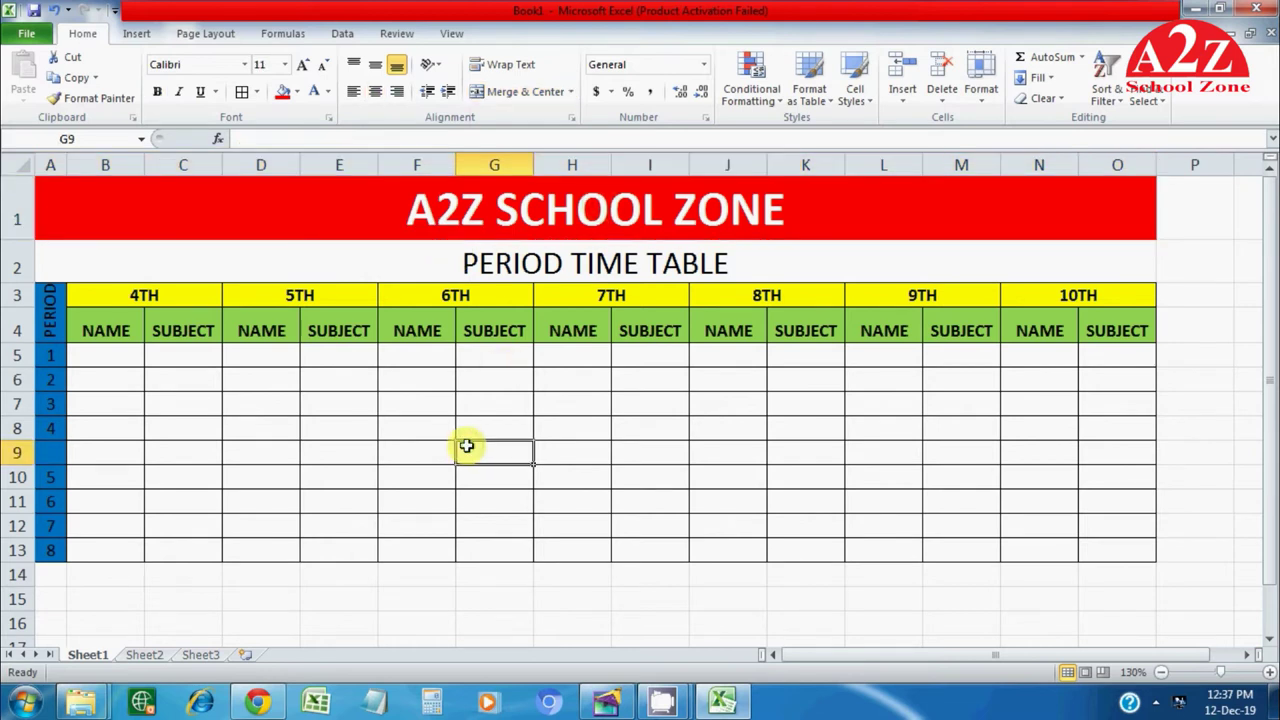
Step: On Sheet2, enter NAME in A1 and SUBJECT in B1
click(143, 657)
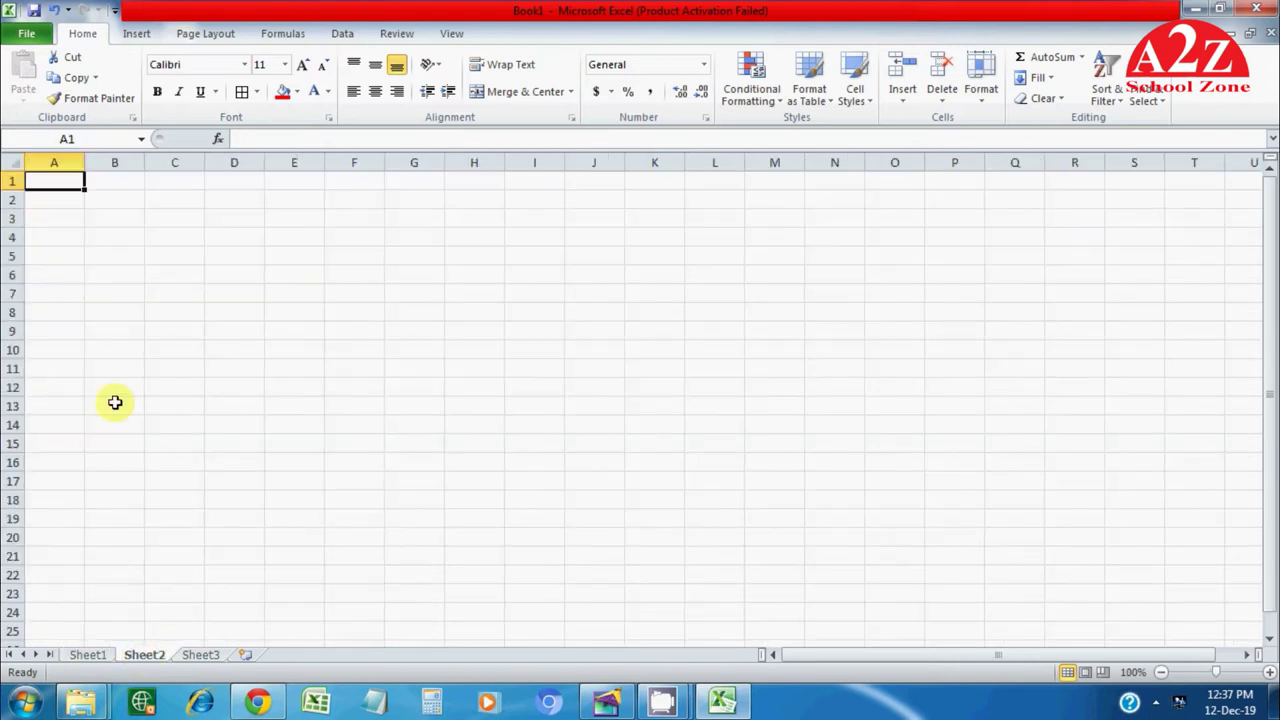
text(NAME)
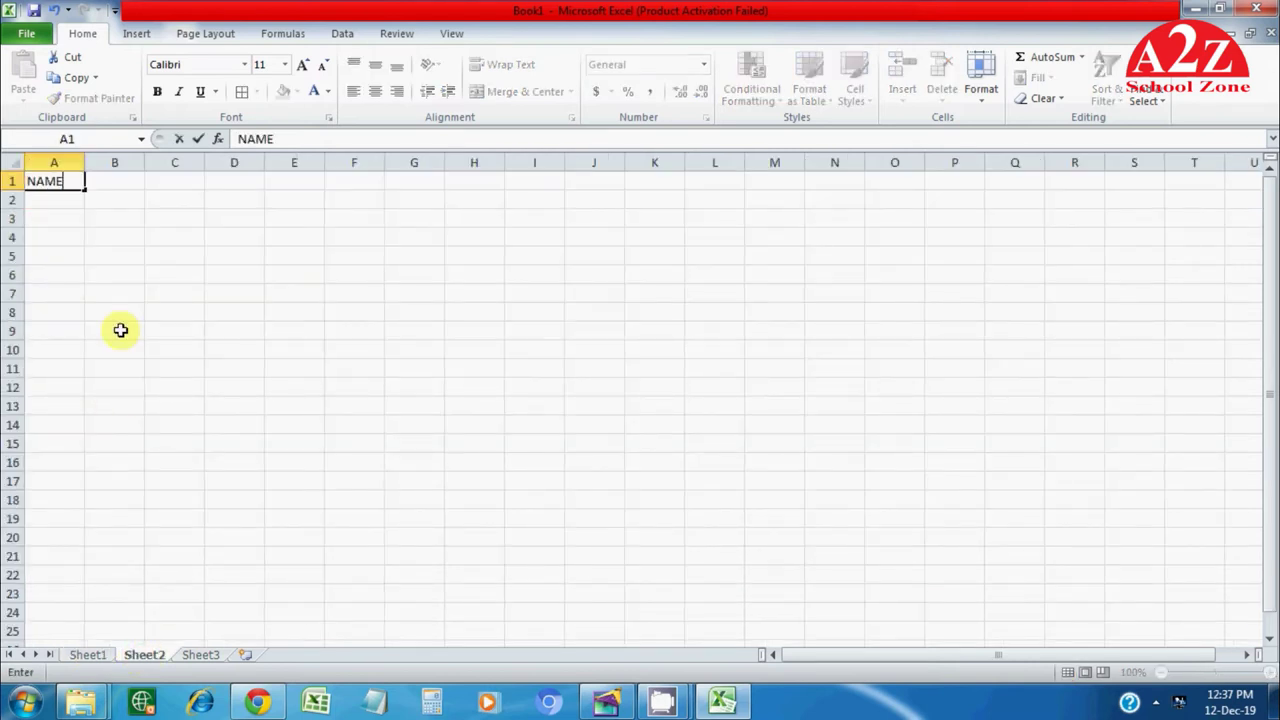
key(Tab)
text(SU)
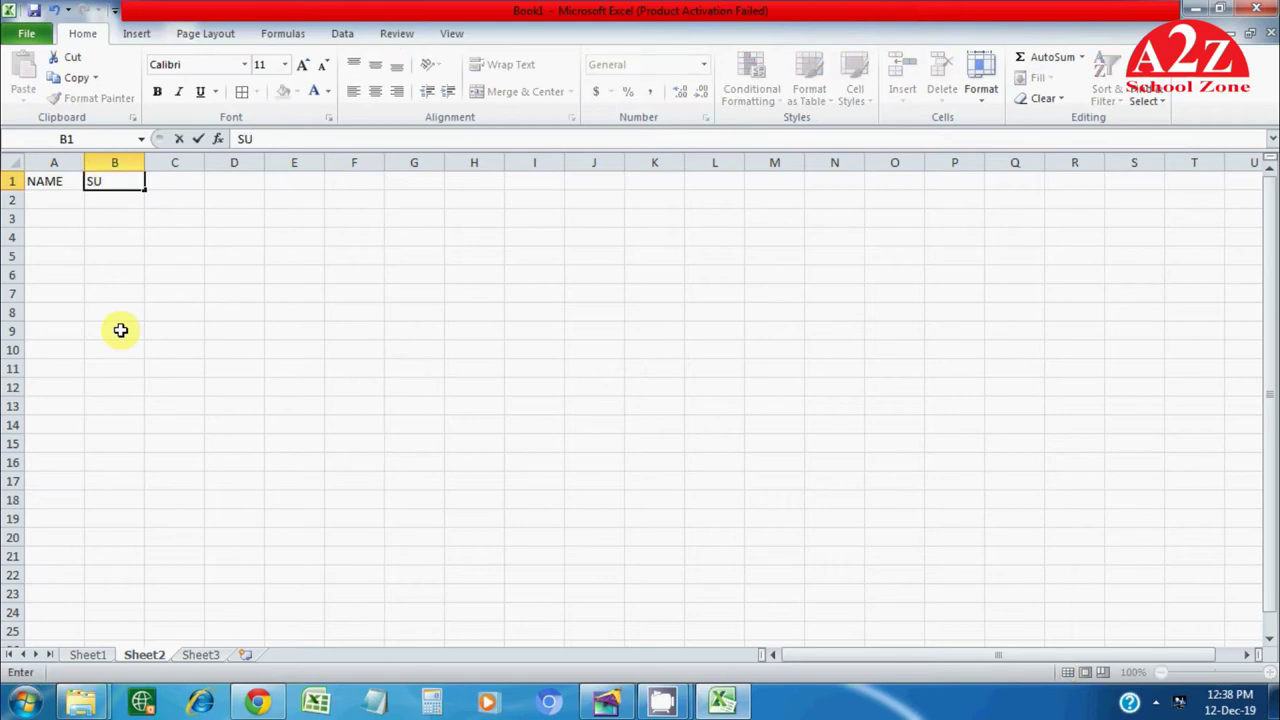
text(BJEX)
text(T)
key(Return)
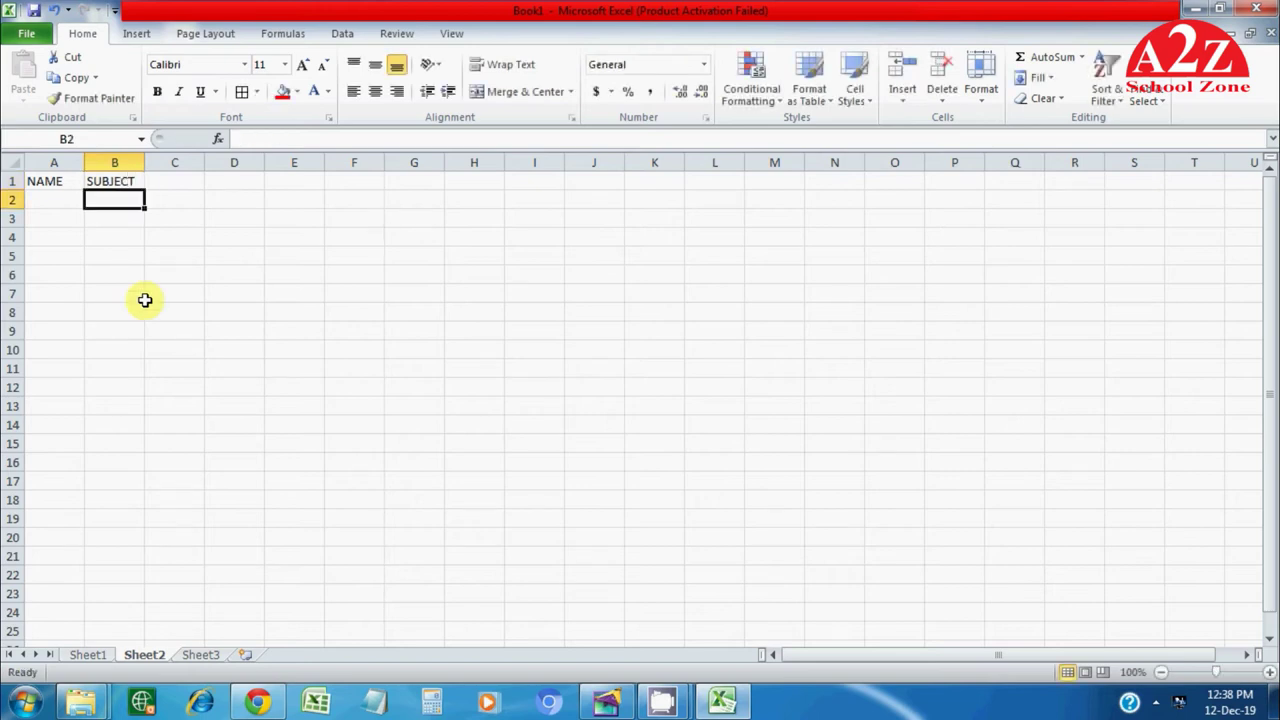
Step: Set A1:B11 to font size 20 and widen columns A and B
drag(50, 182, 123, 372)
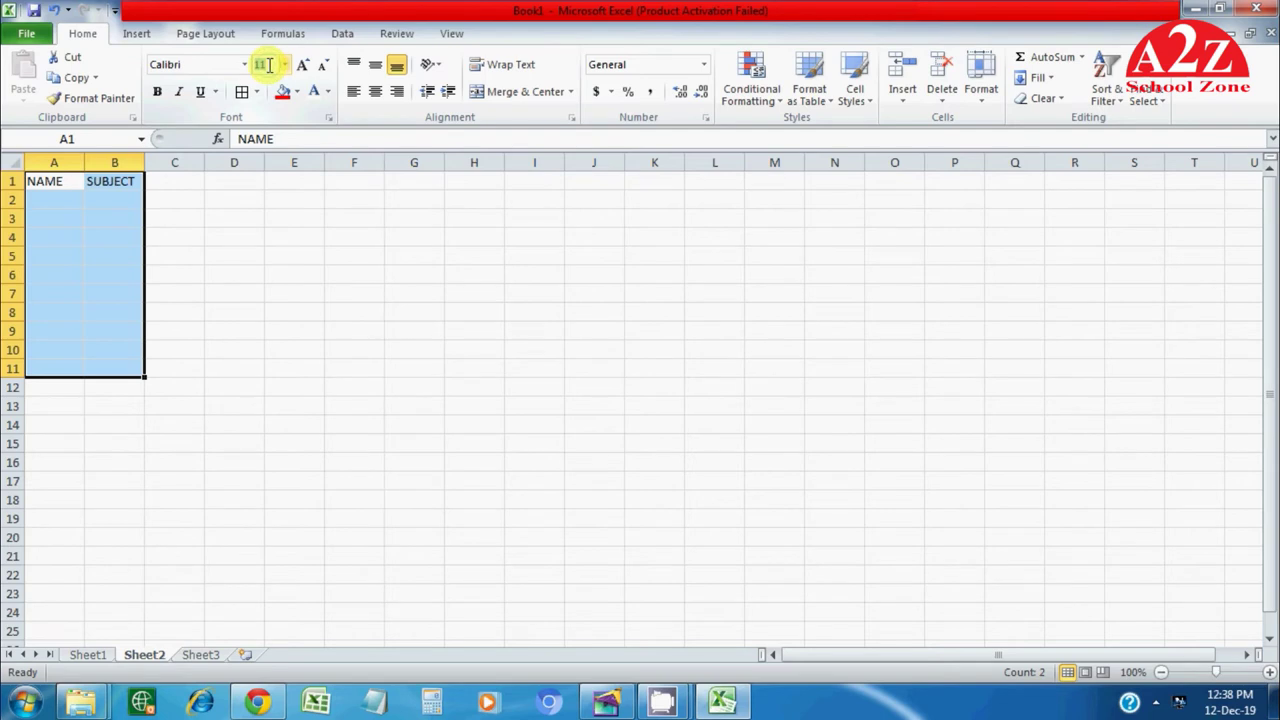
key(Return)
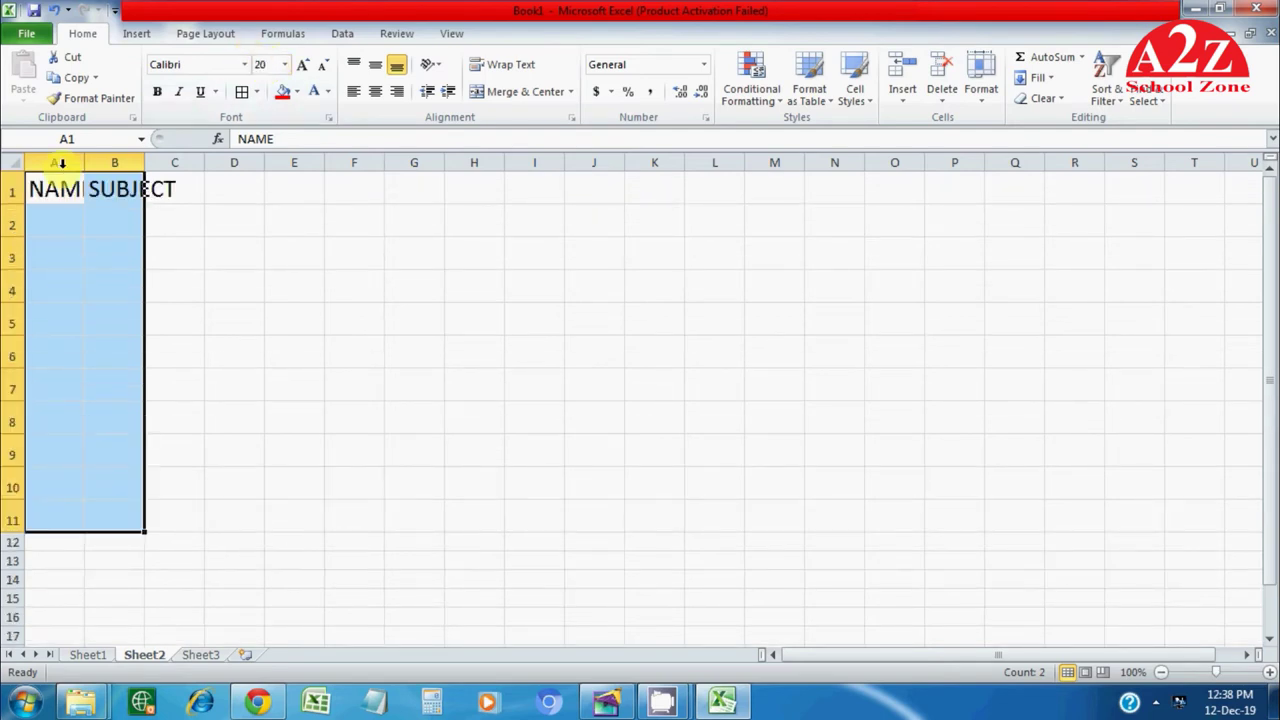
click(57, 162)
drag(60, 157, 205, 163)
click(52, 222)
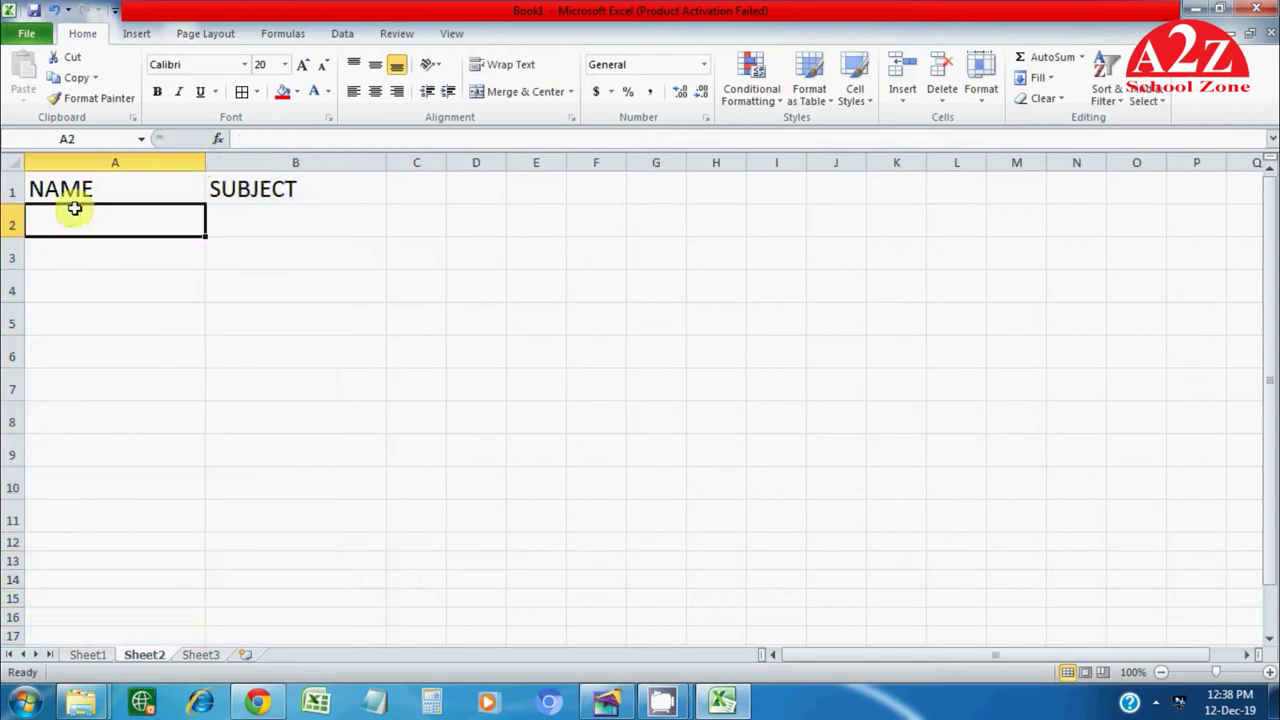
Step: Add All Borders to A1:B11 and fill the A1:B1 headers yellow
drag(75, 181, 249, 510)
click(241, 91)
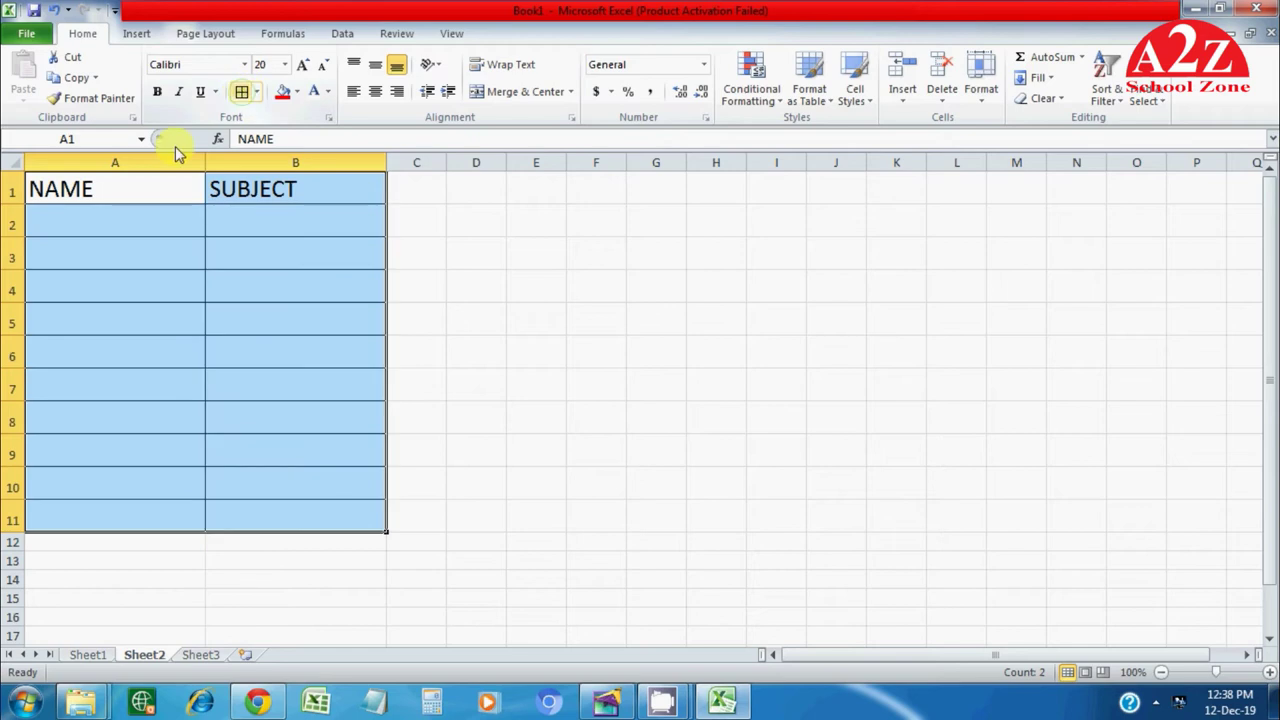
drag(80, 178, 265, 187)
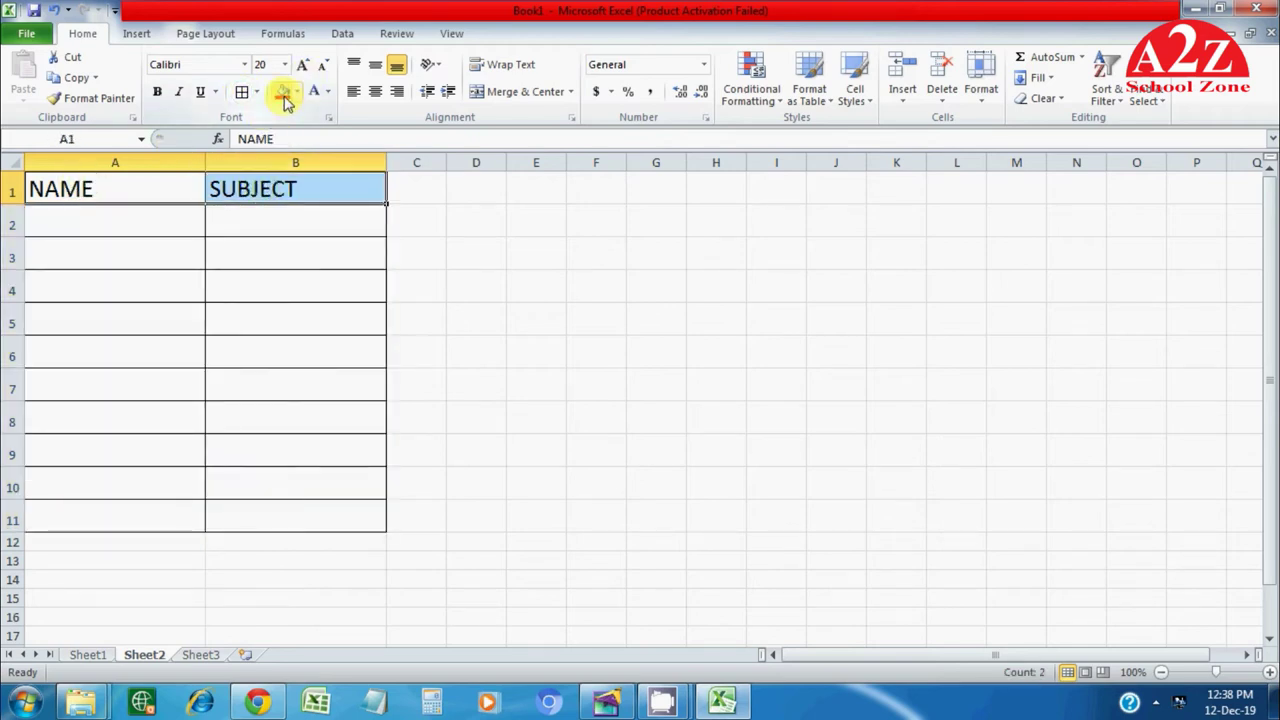
click(296, 92)
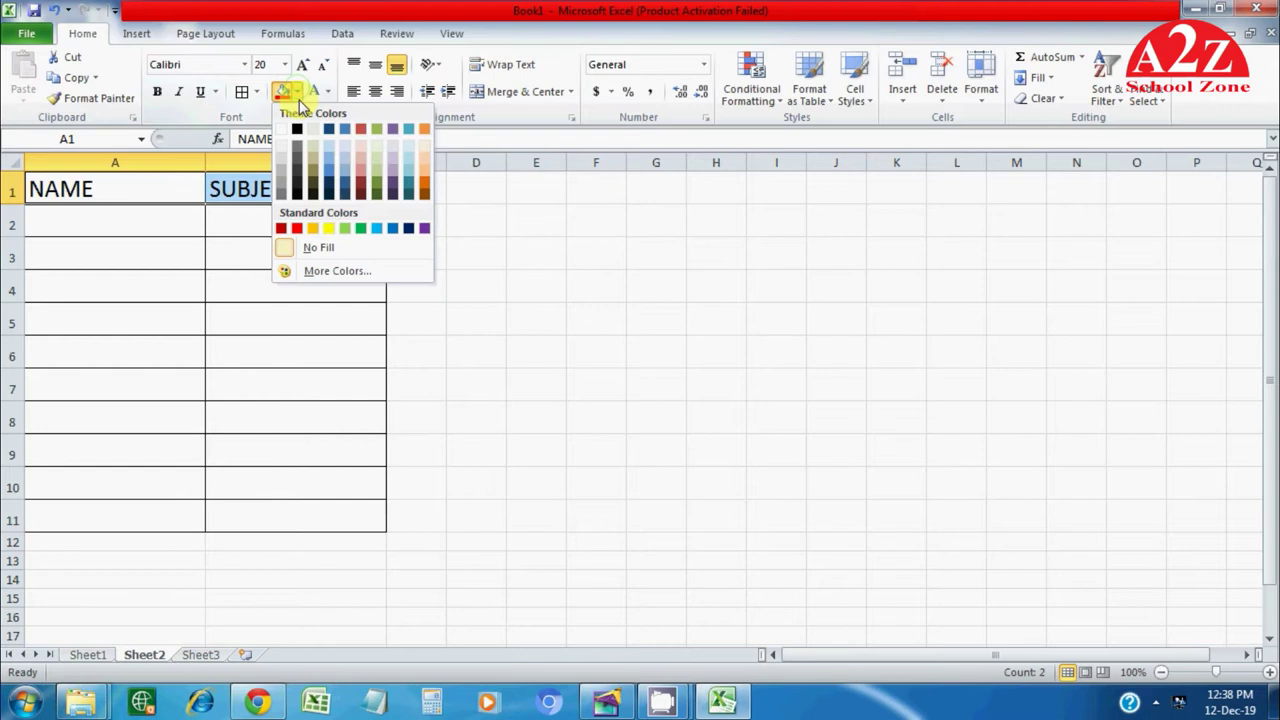
click(328, 228)
click(128, 216)
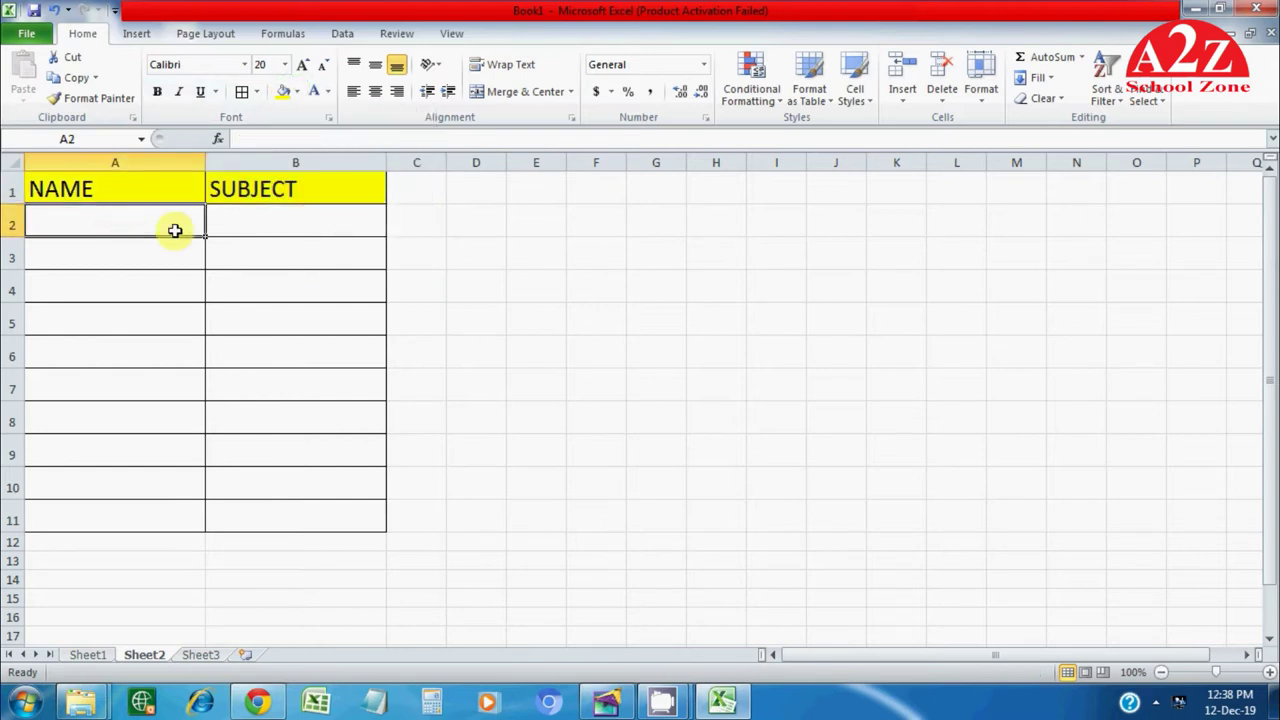
Step: Enter the first five student names in A2:A6 of Sheet2
text(ROHIT)
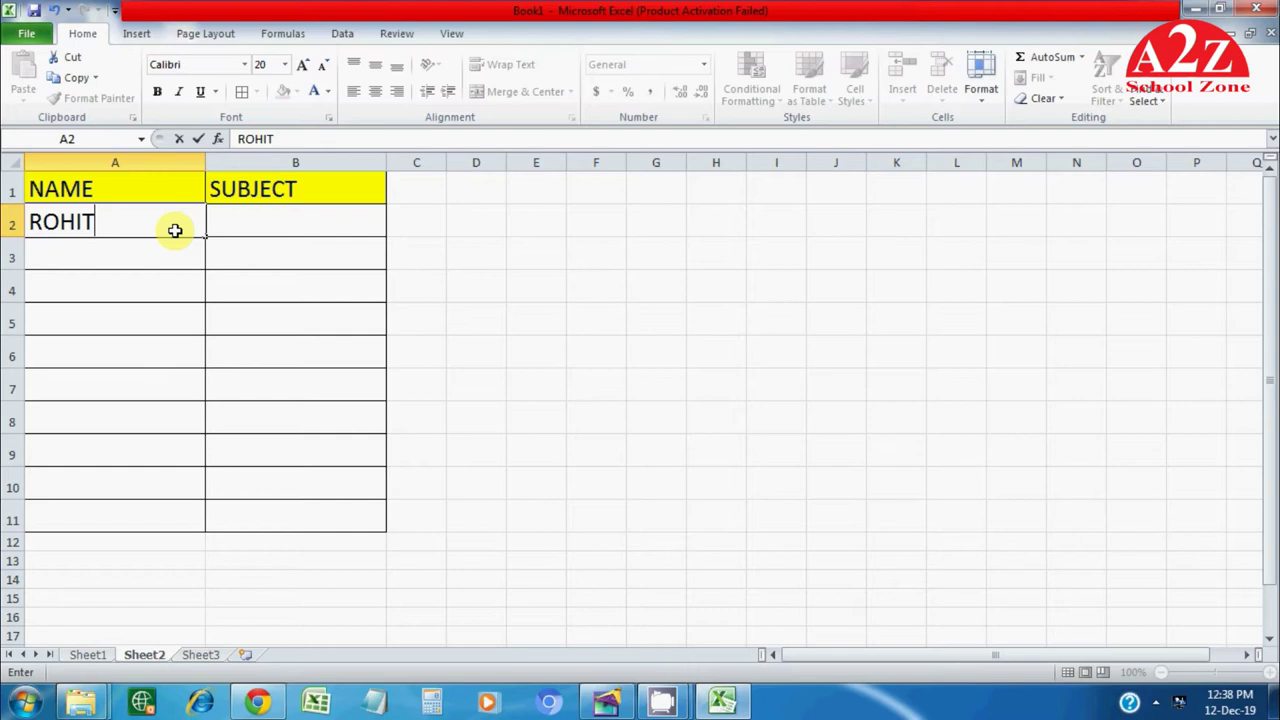
key(Return)
text(MOHAN)
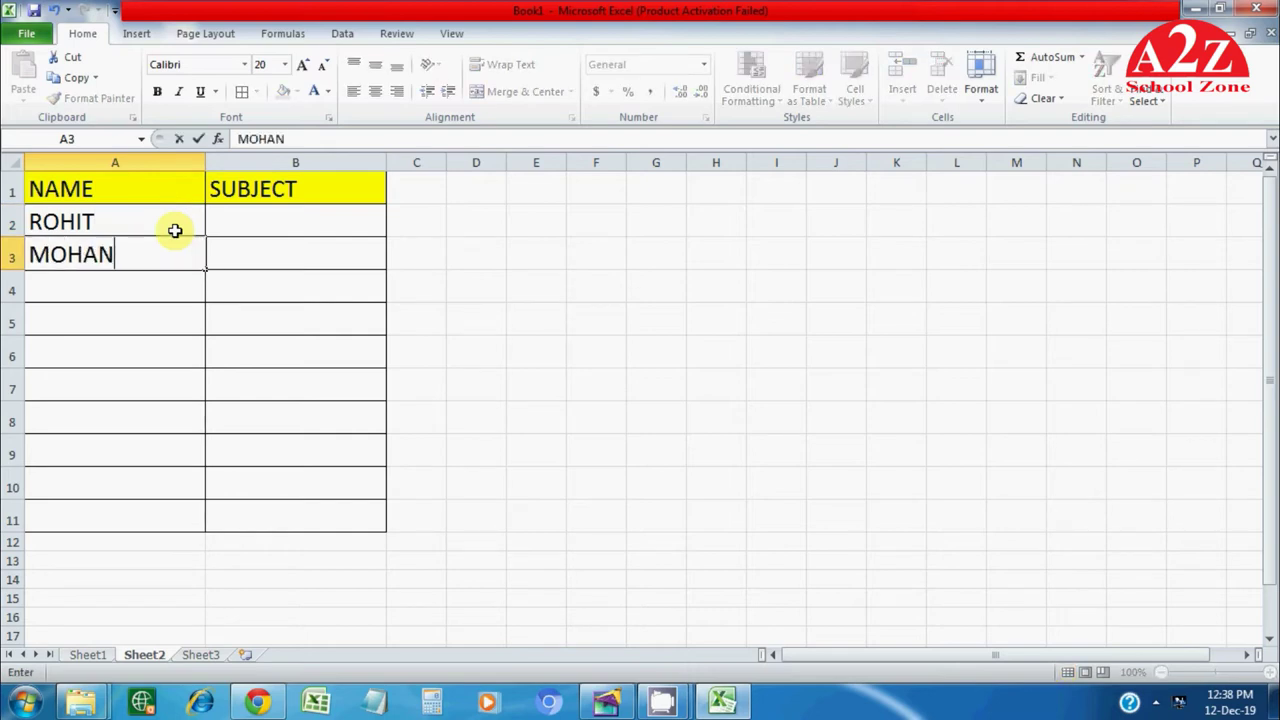
key(Return)
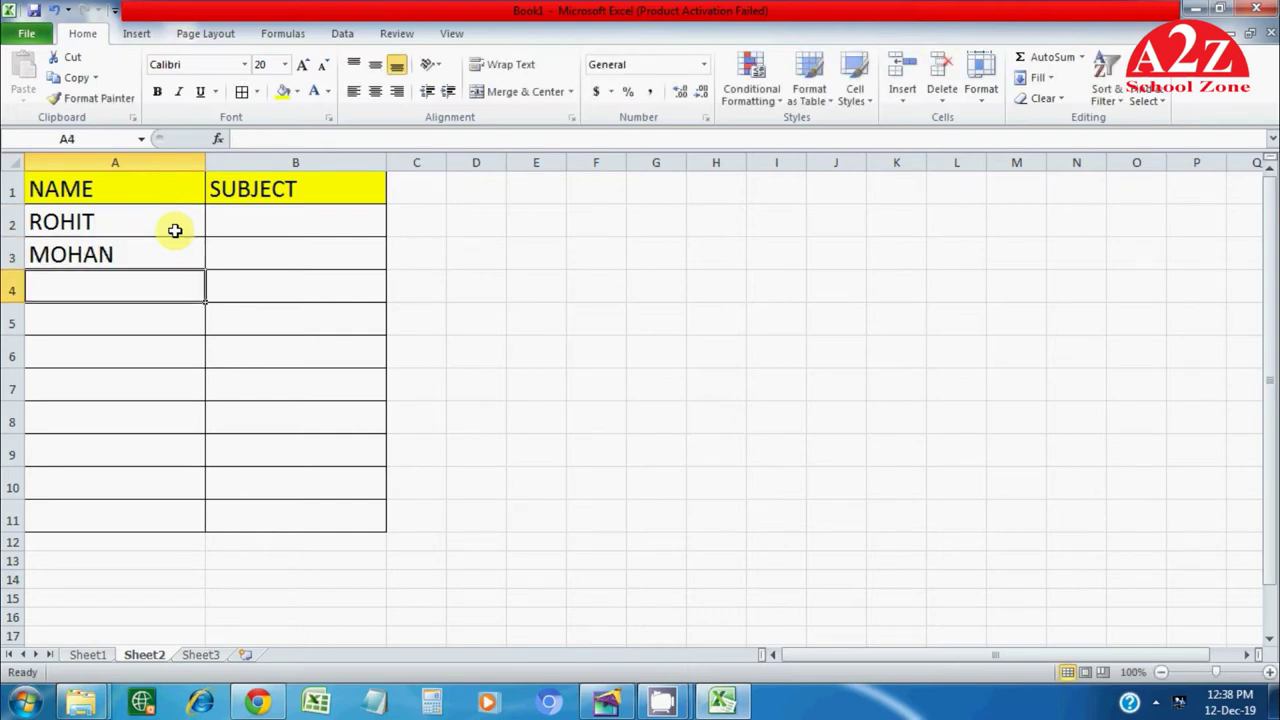
text(PUL)
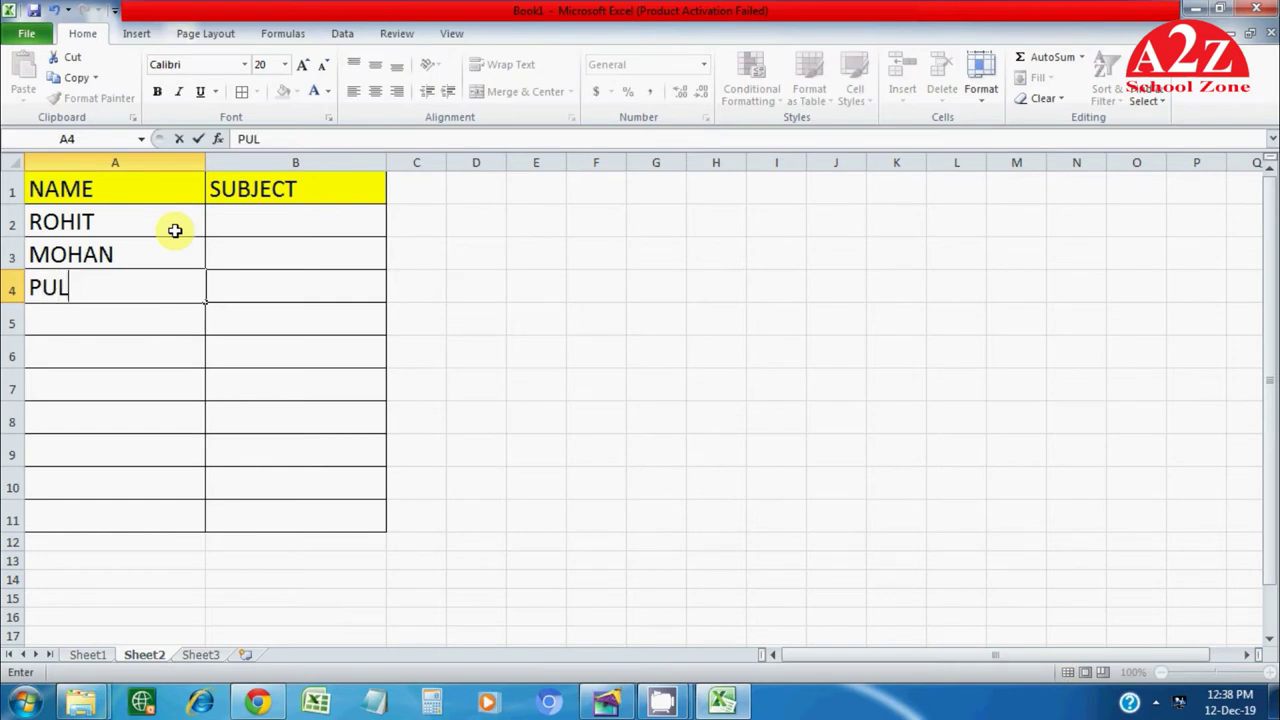
text(KIT)
key(Return)
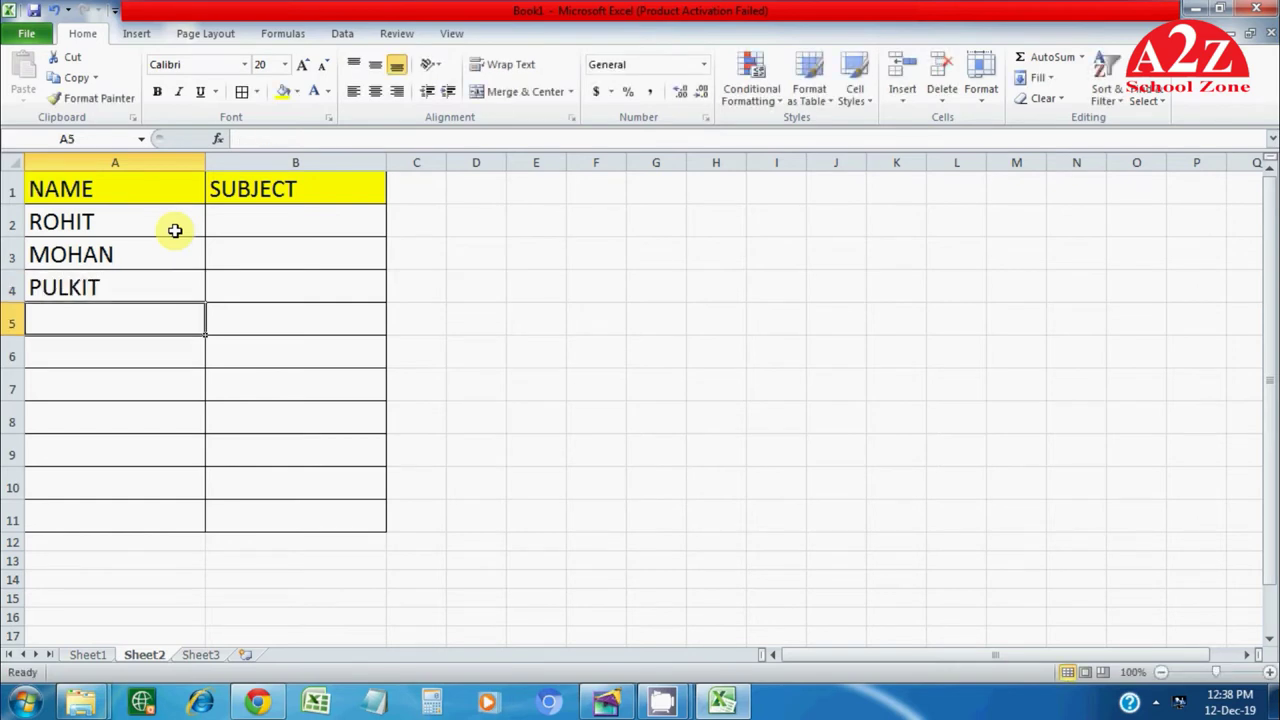
text(RAMAN)
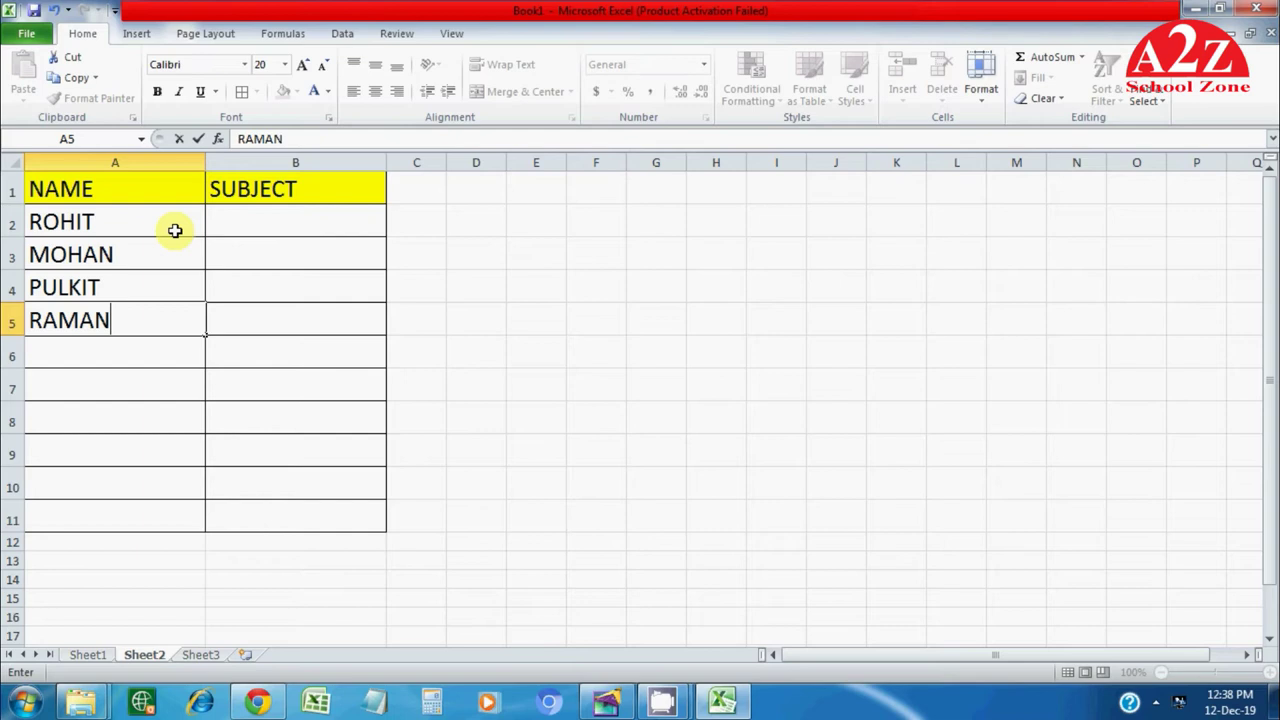
key(Return)
text(SANJAY)
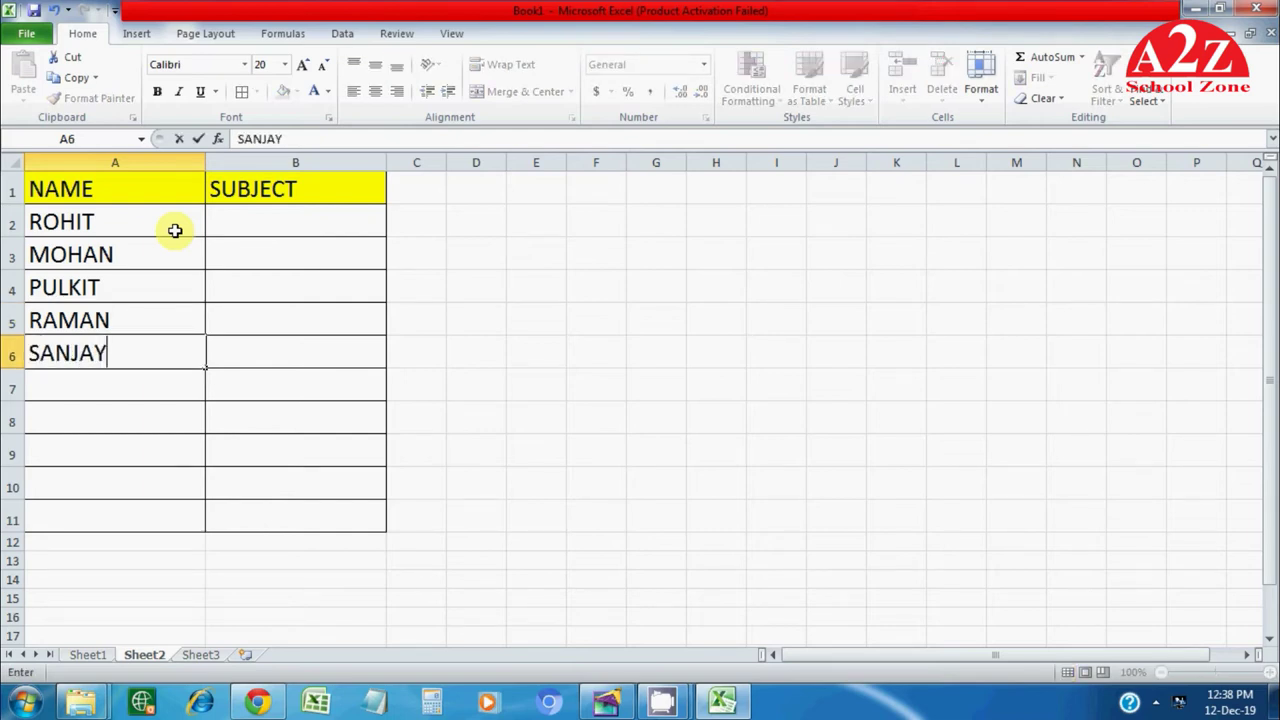
key(Return)
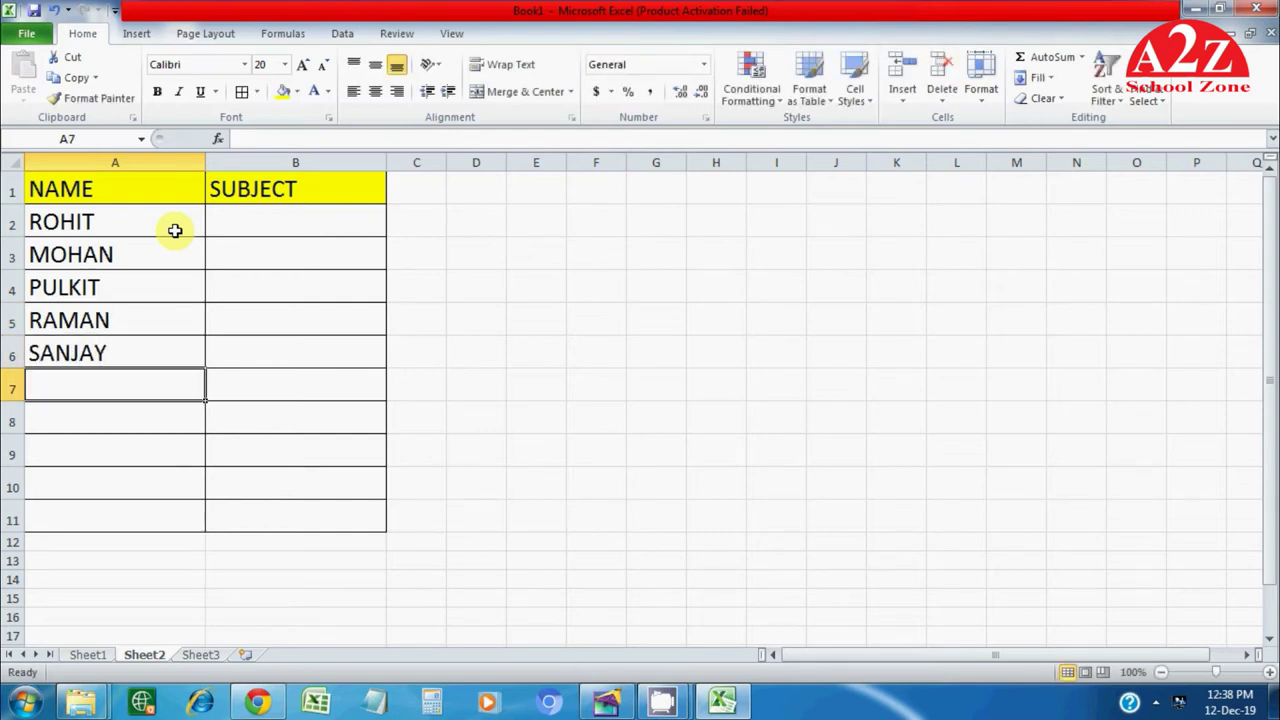
Step: Enter the remaining five student names in A7:A11, then return to B2
text(KAMAL)
key(Return)
text(NAYAN)
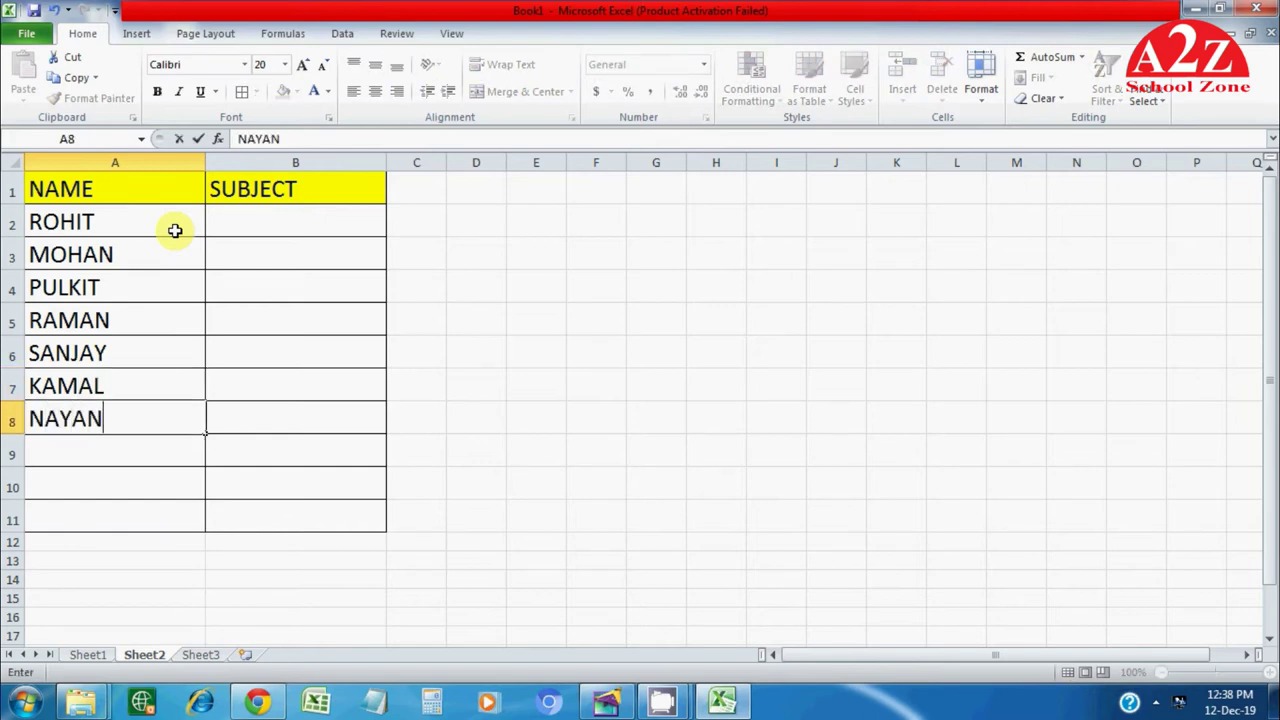
key(Return)
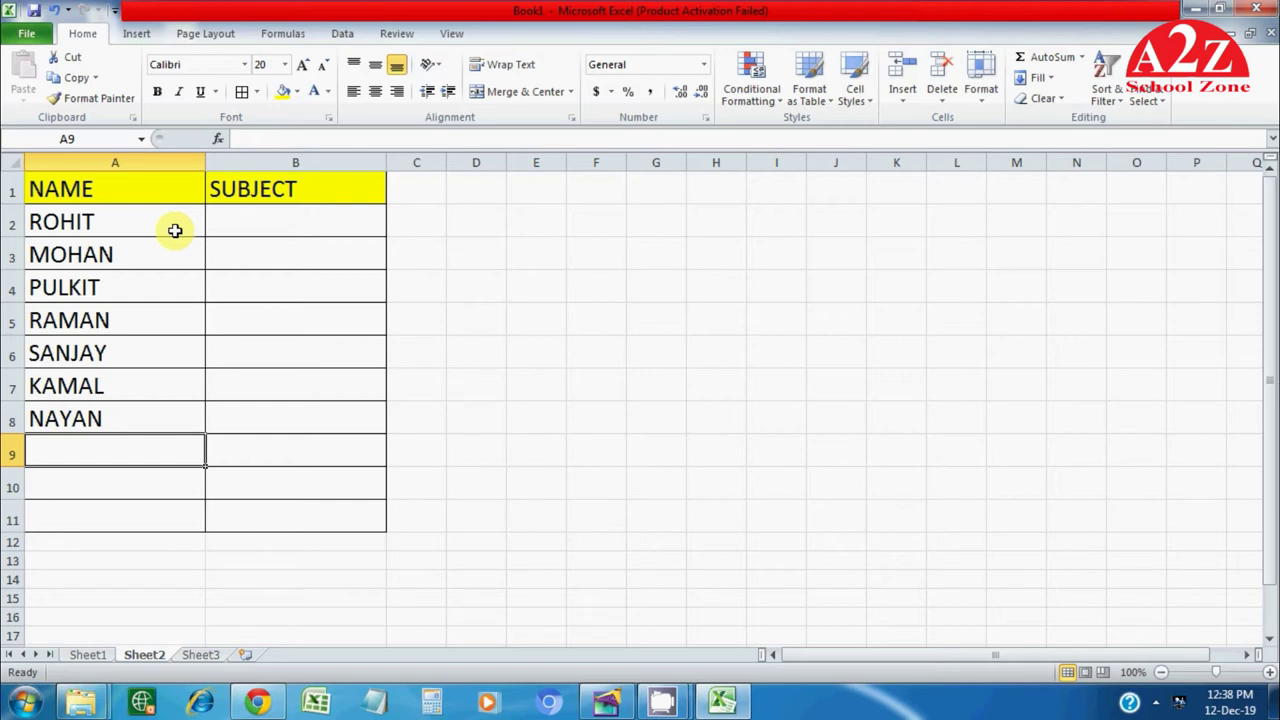
text(G)
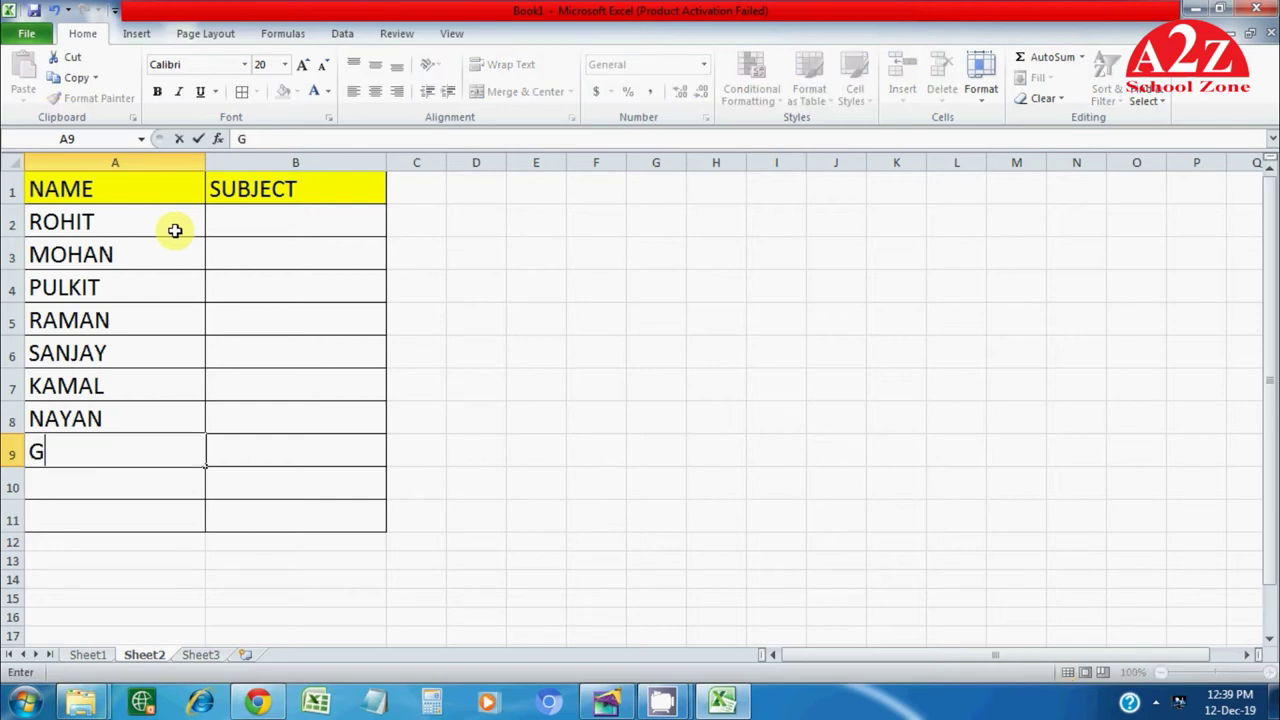
text(AGAN)
key(Return)
text(MEENU)
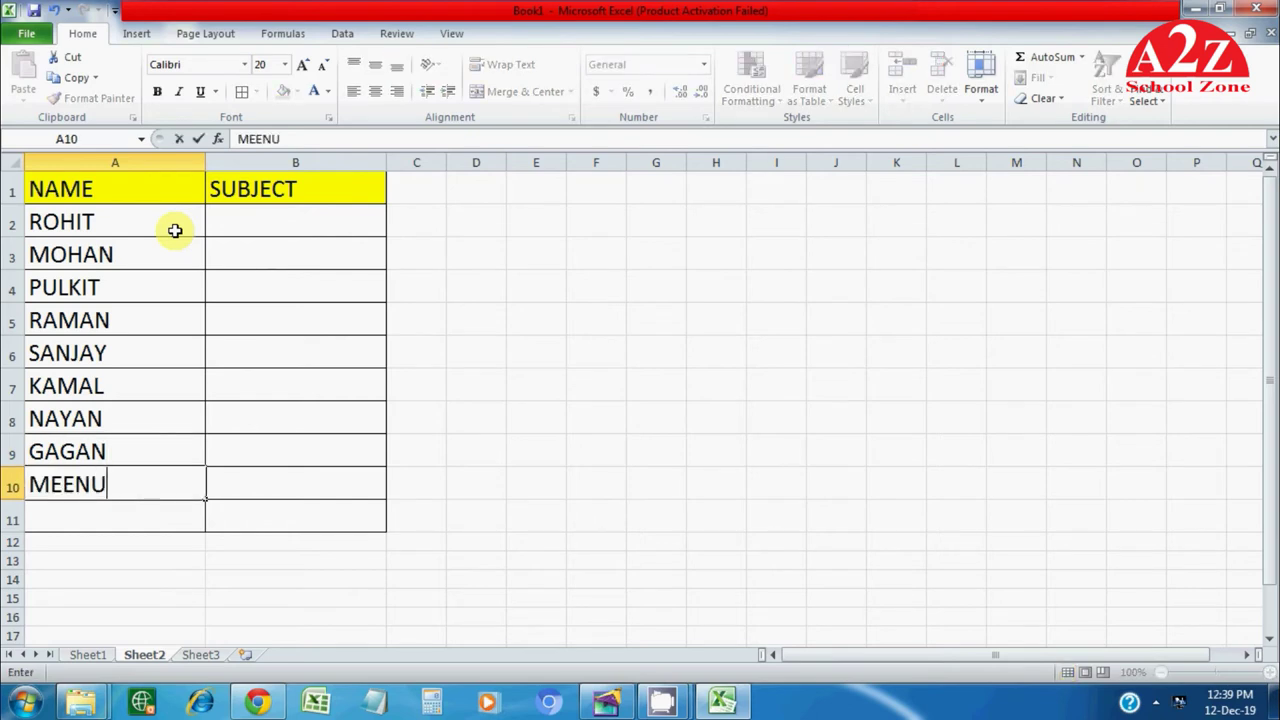
key(Return)
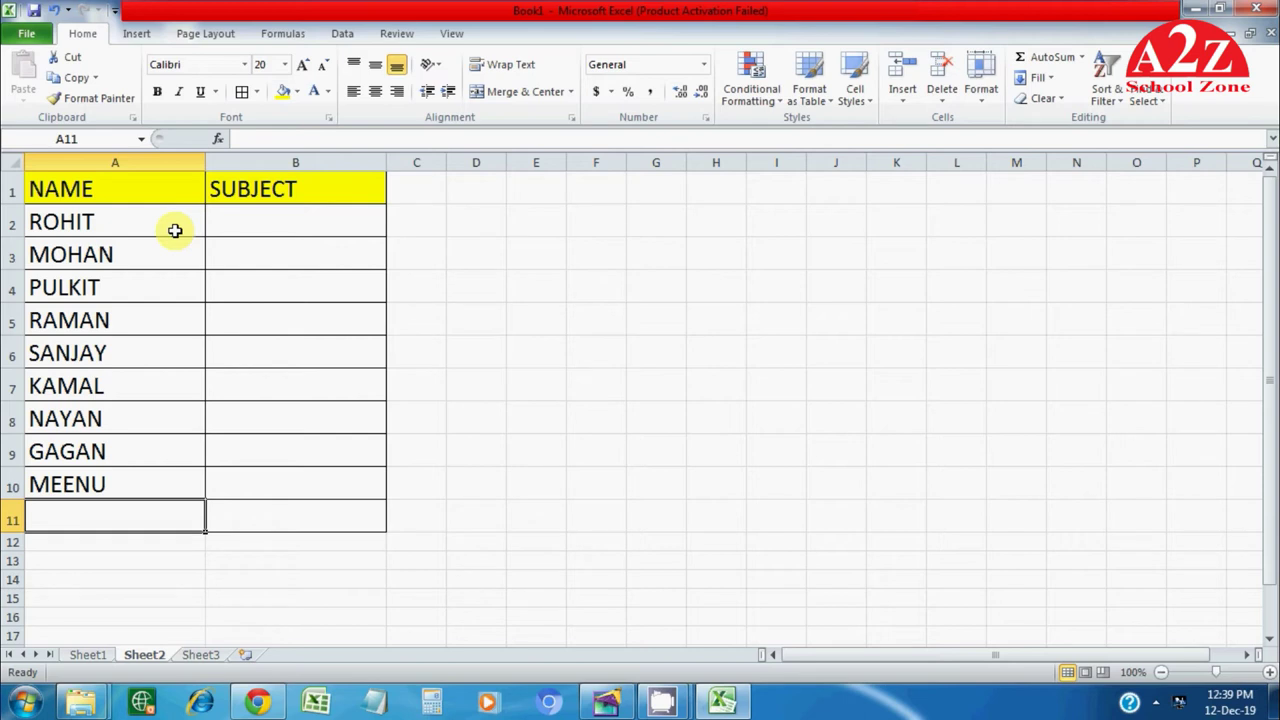
text(PUNIT)
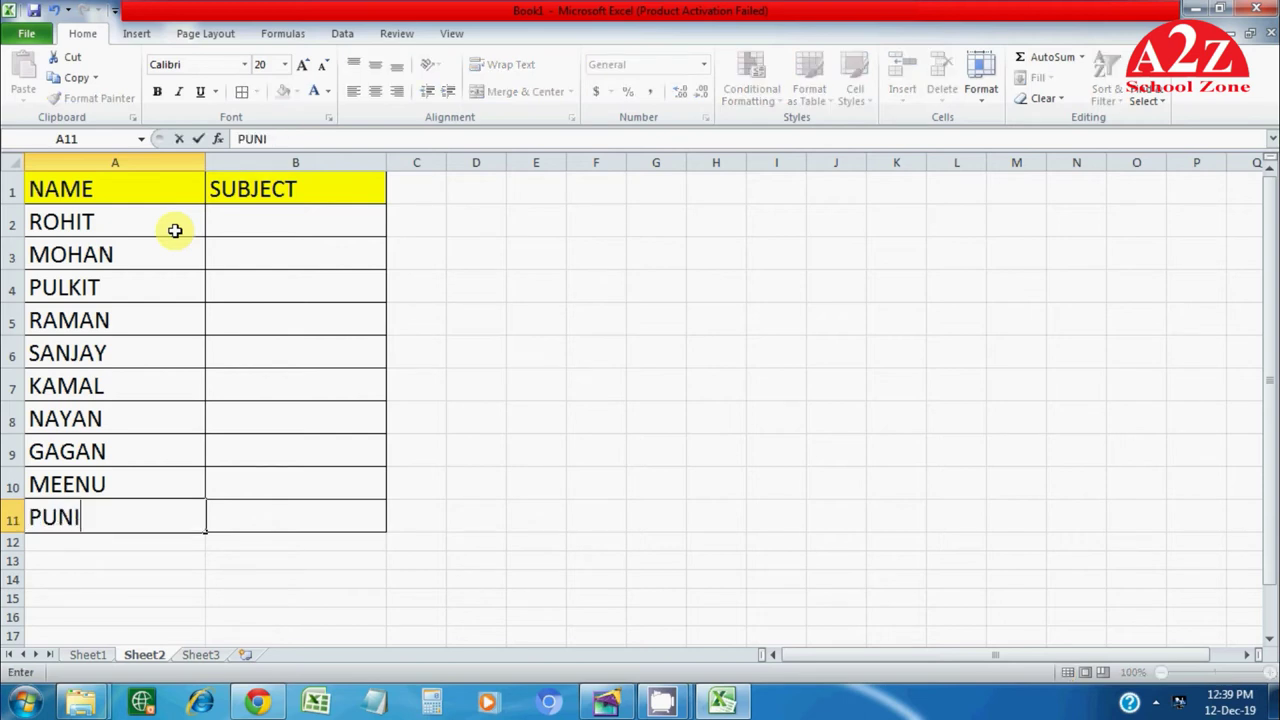
key(Tab)
key(Up)
key(Up)
key(Up)
key(Up)
key(Up)
key(Up)
key(Up)
key(Up)
key(Up)
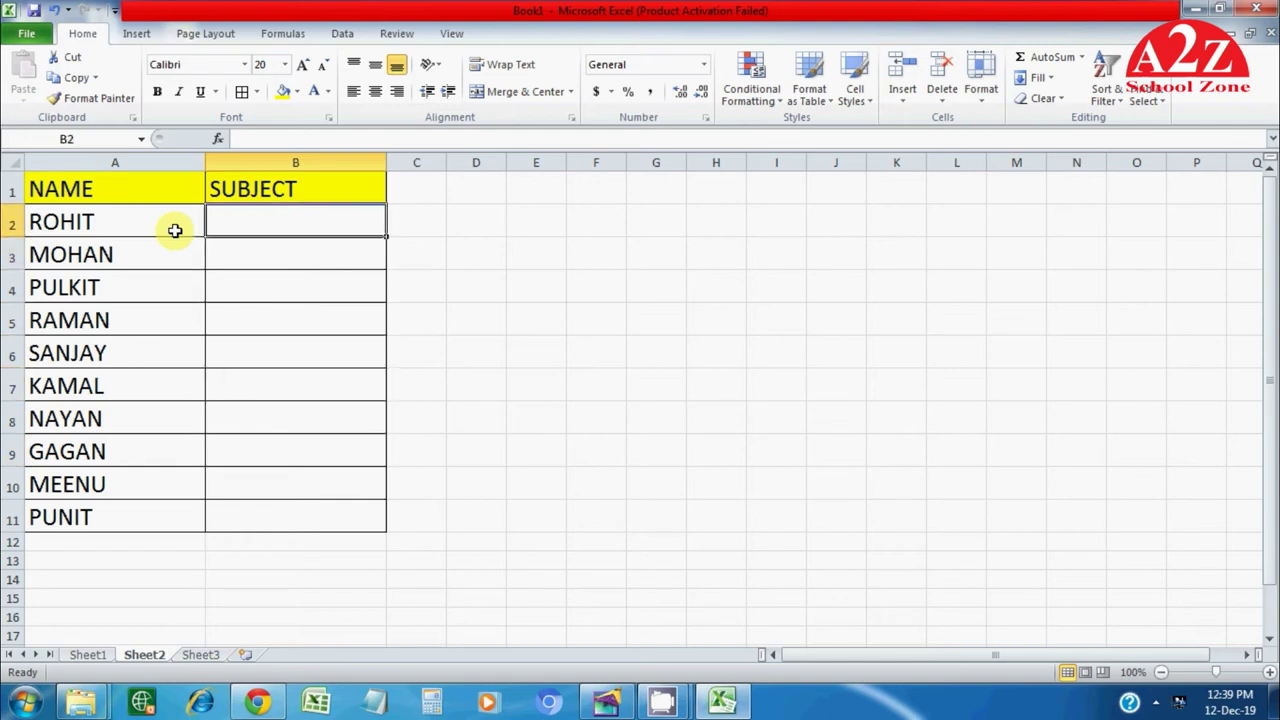
Step: Enter ENGLISH, HINDI, MATH, SCIENCE and S.ST in Sheet2's SUBJECT cells B2:B6
text(ENGLISH)
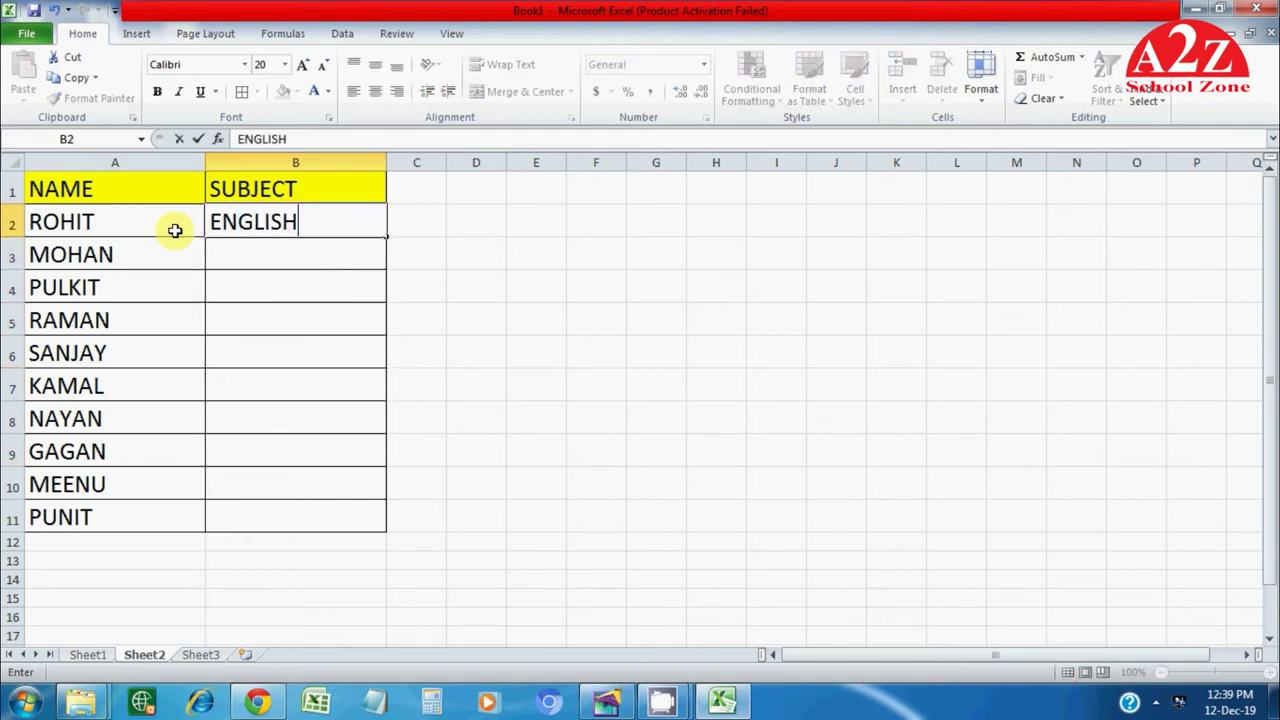
key(Return)
text(HINDI)
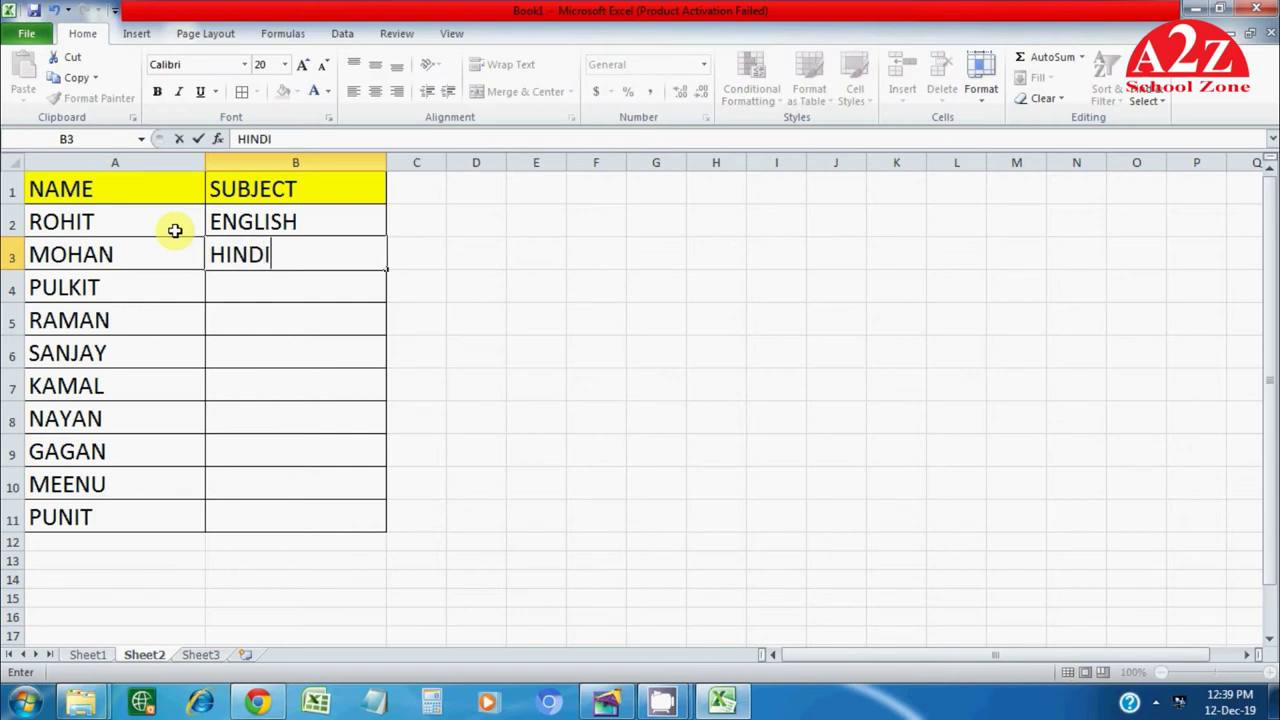
key(Return)
text(MATH)
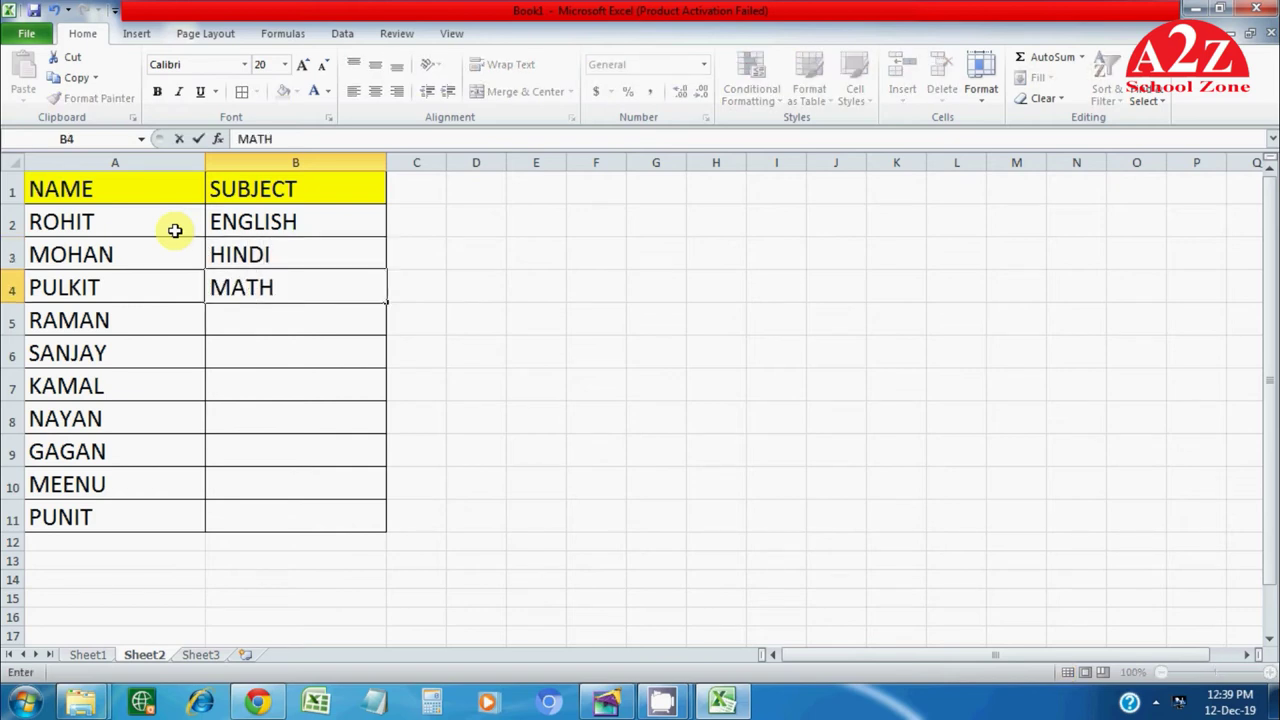
key(Return)
text(SCIENCE)
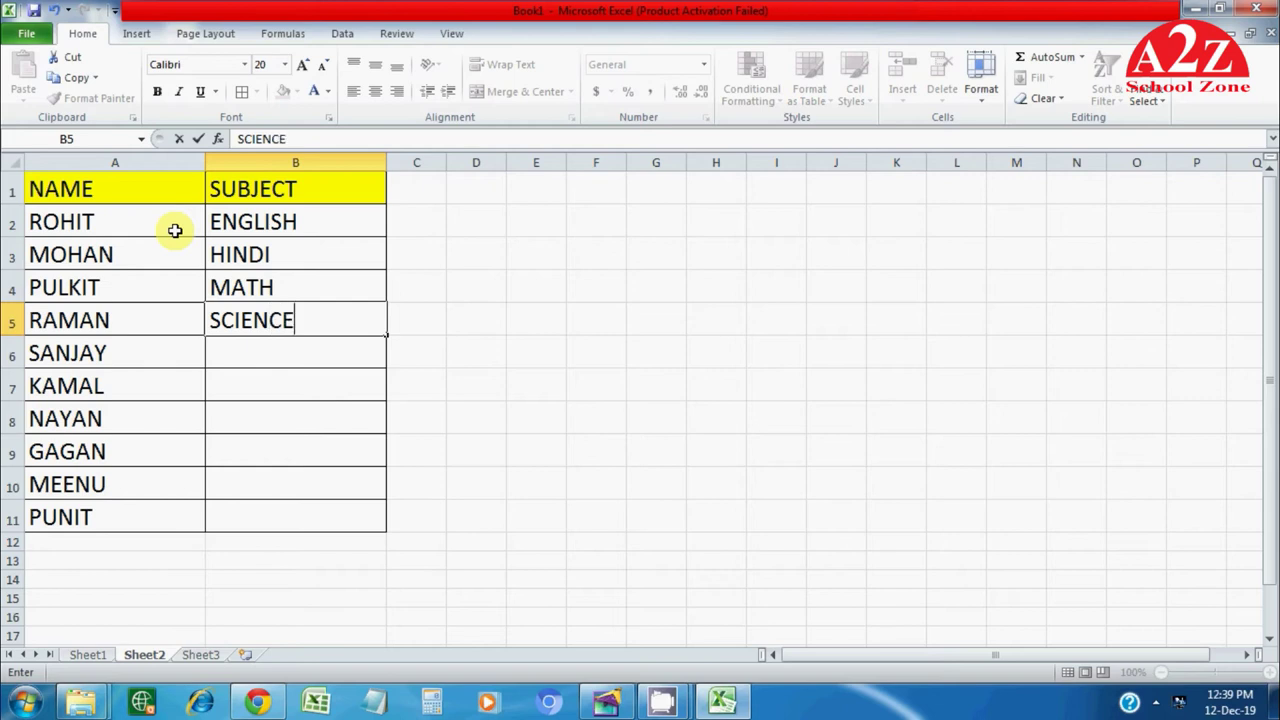
key(Return)
text(S.ST)
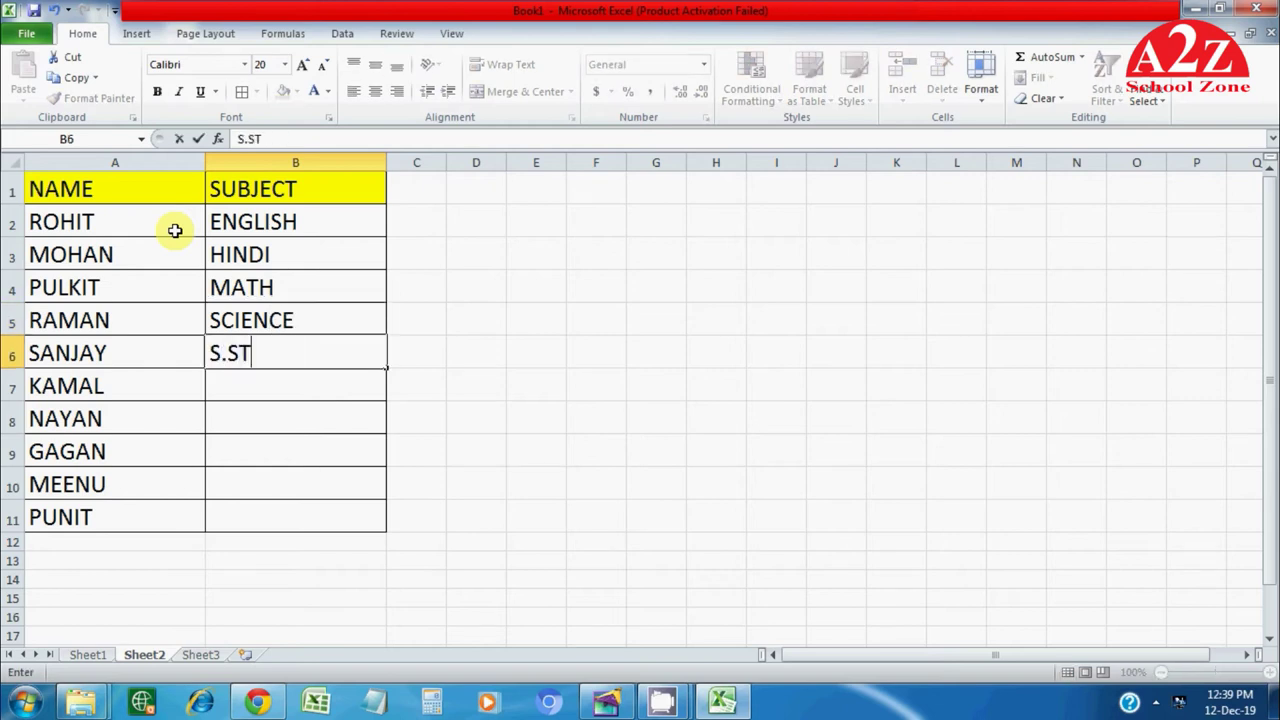
key(Return)
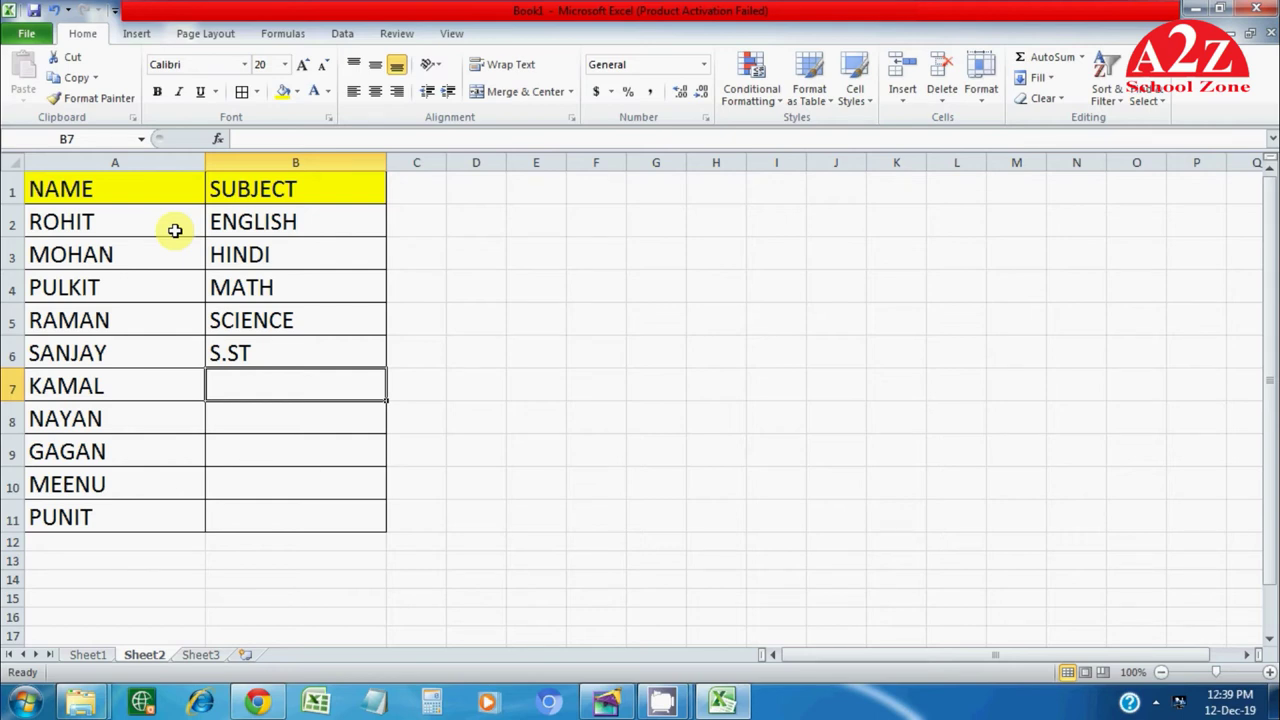
Step: Enter SKT, COMP, G.K., MUSIC and GAME in B7:B11 to finish the subject list
text(SKT)
key(Return)
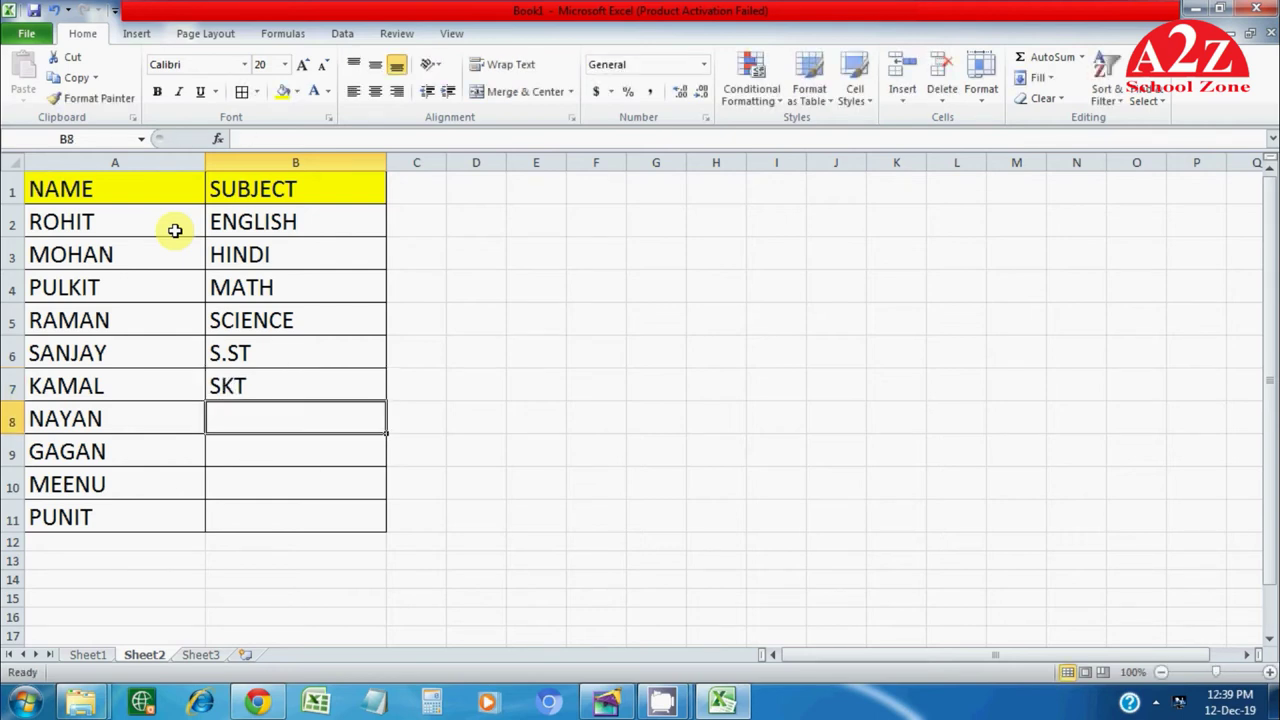
text(COMP)
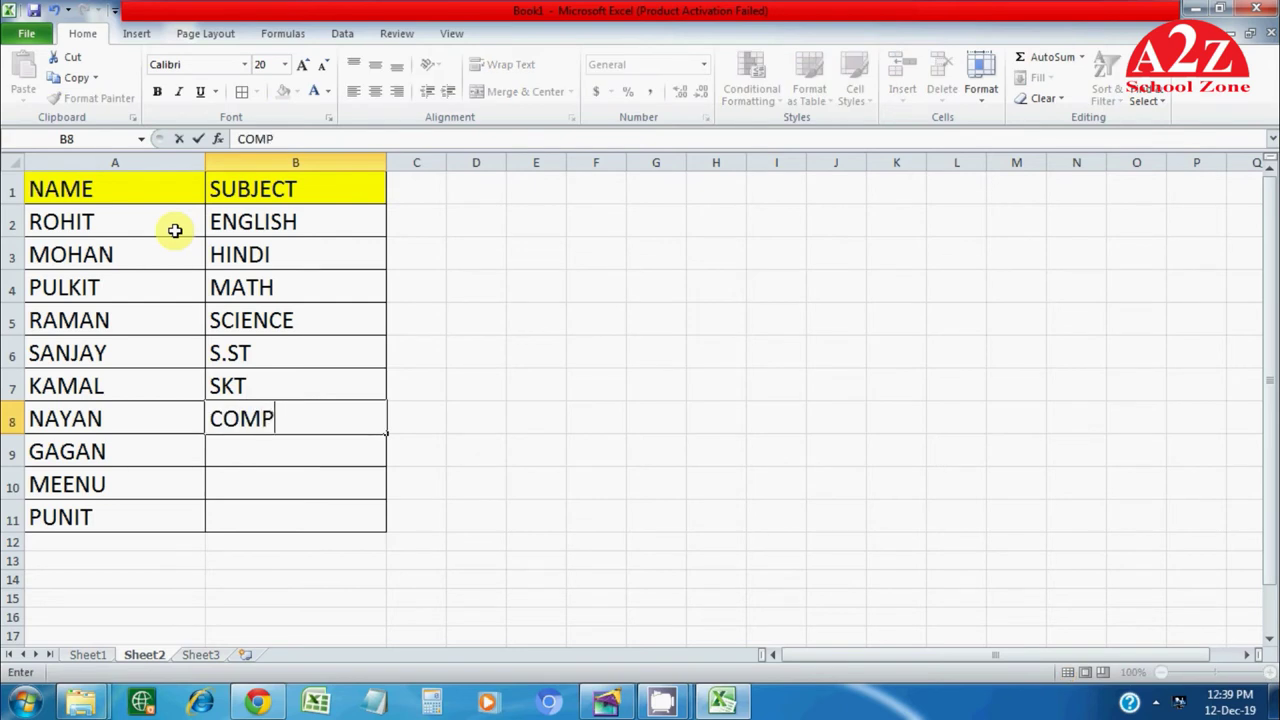
key(Return)
text(G.K)
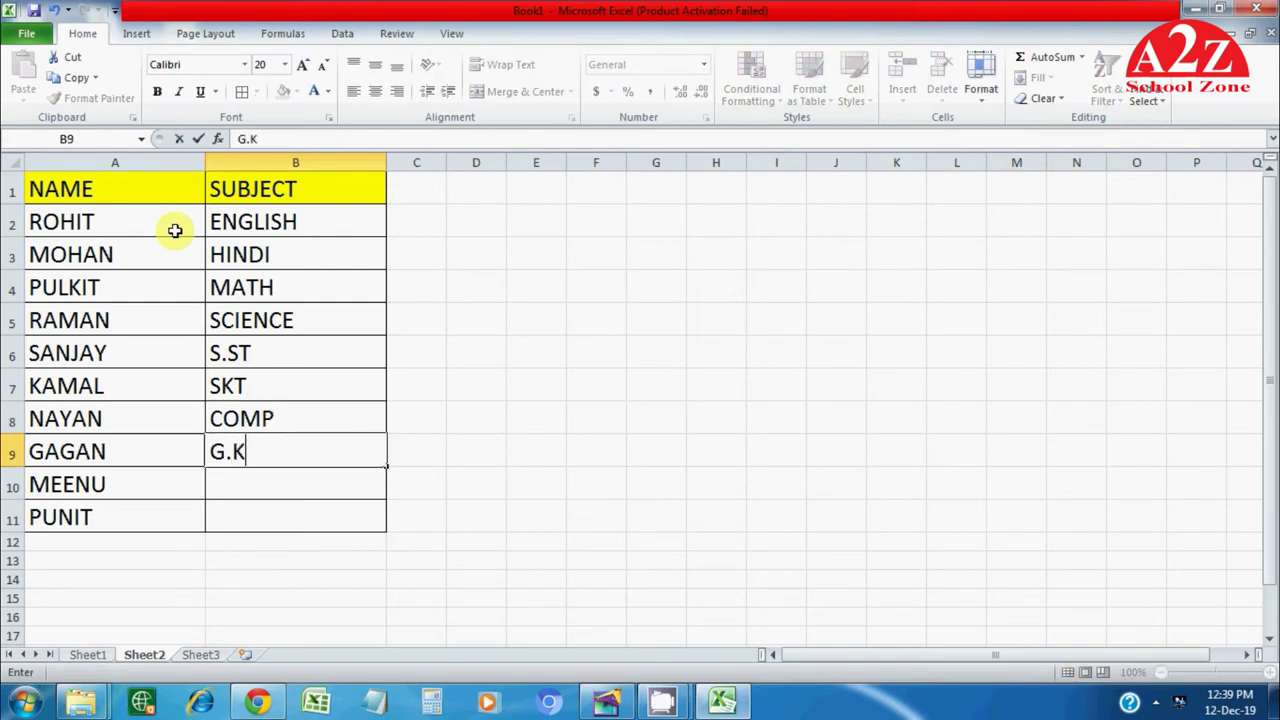
text(.)
key(Return)
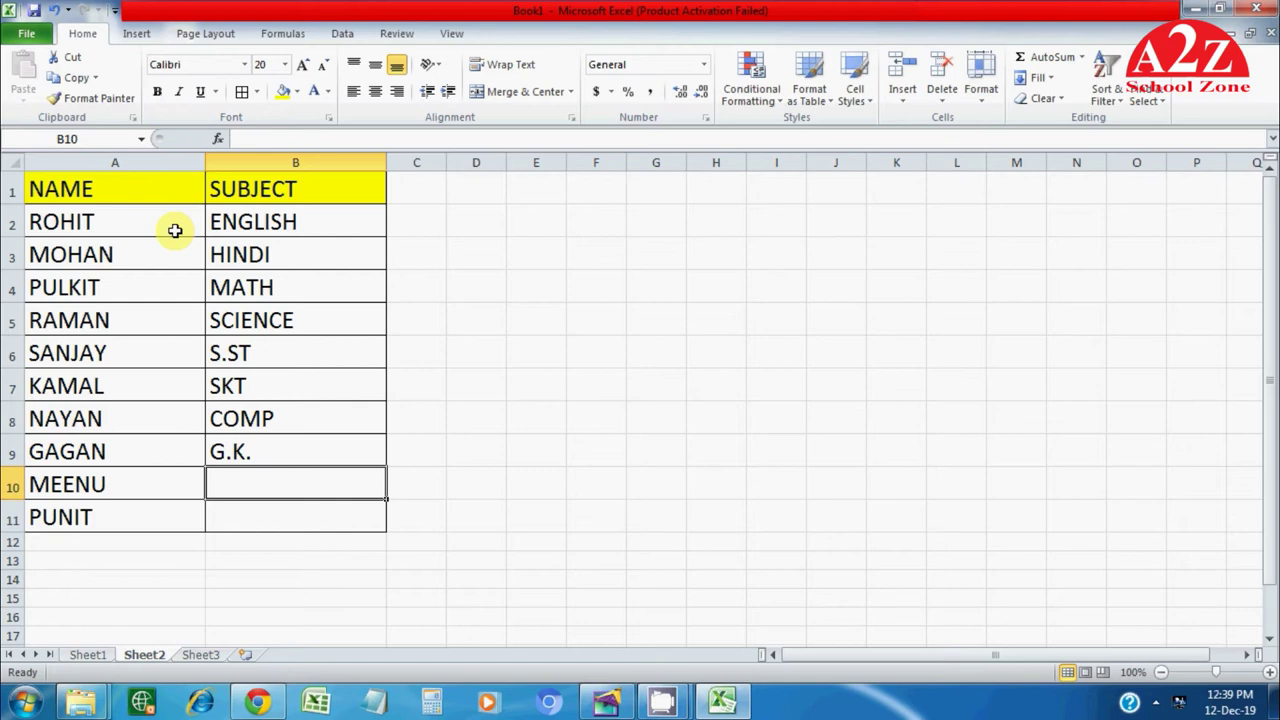
text(MUSIC)
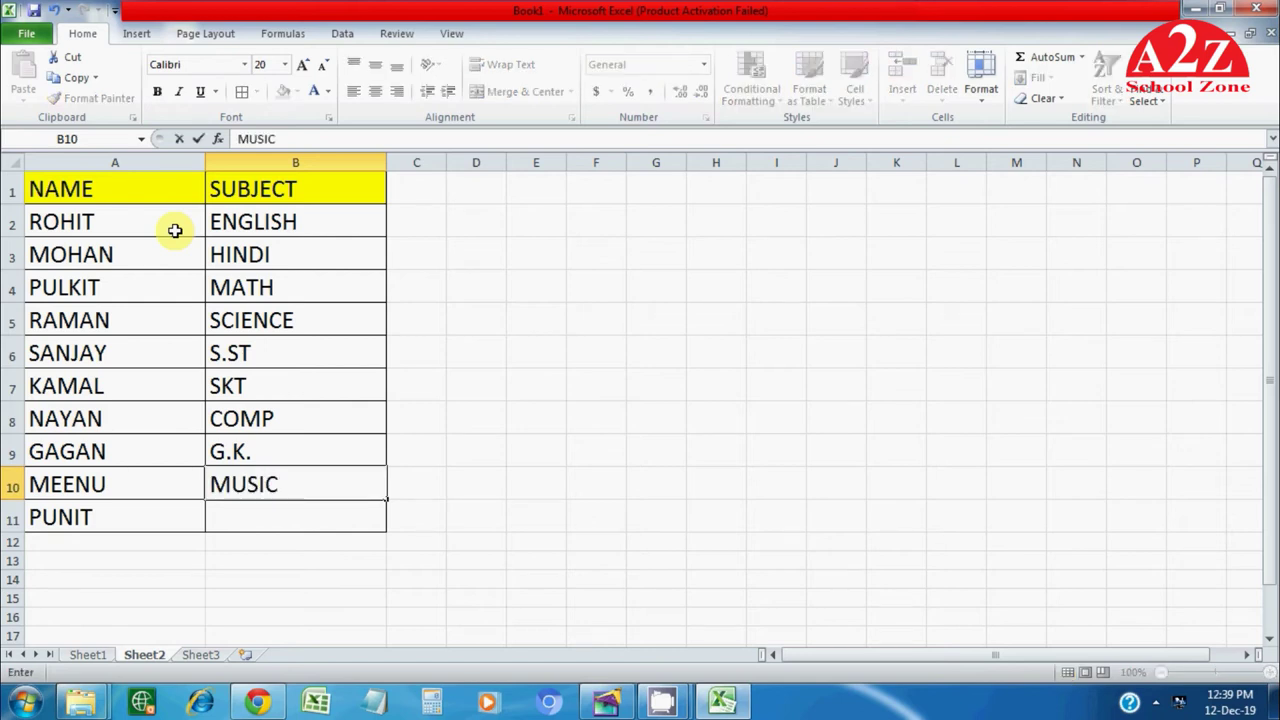
key(Return)
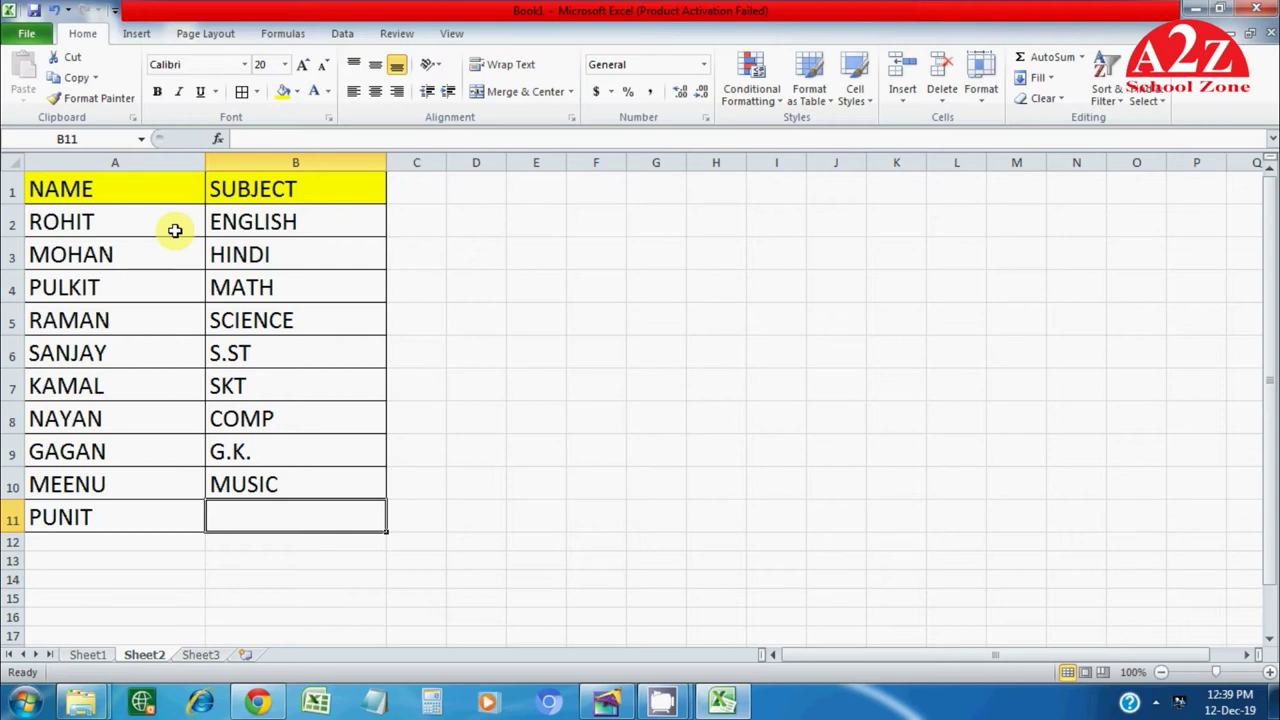
text(GAME)
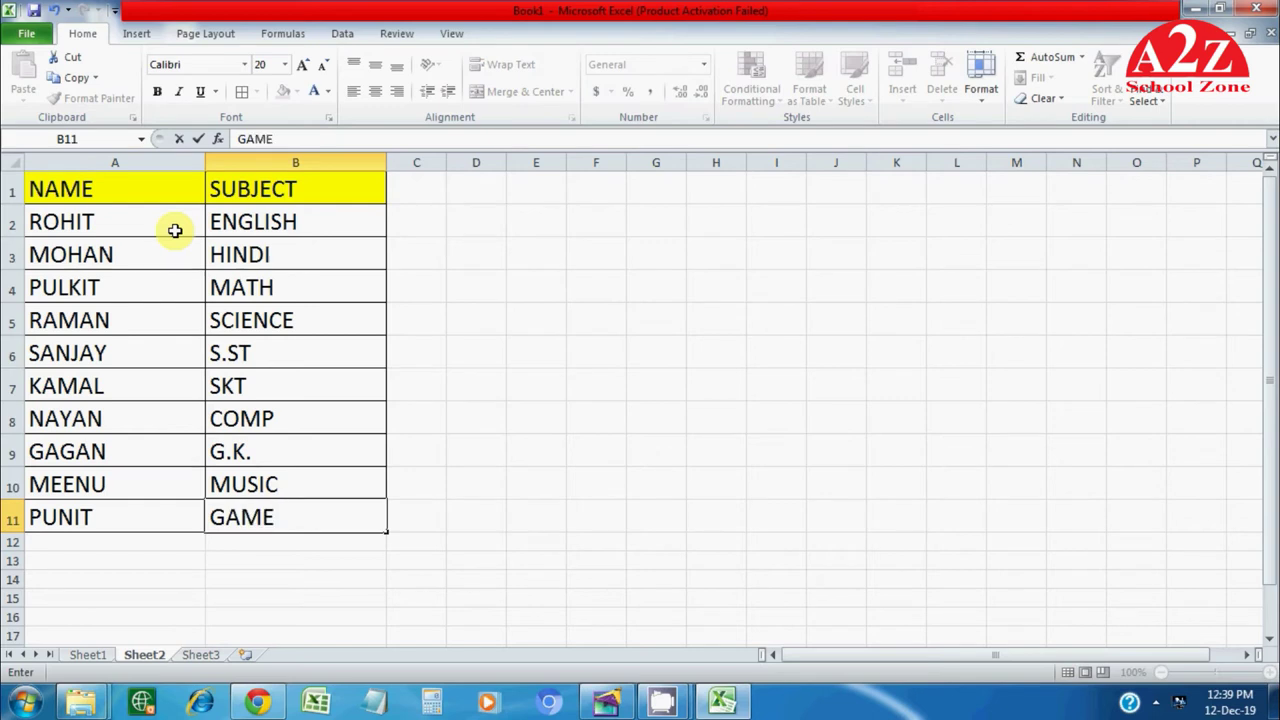
key(Return)
key(Up)
key(Up)
key(Up)
key(Up)
key(Up)
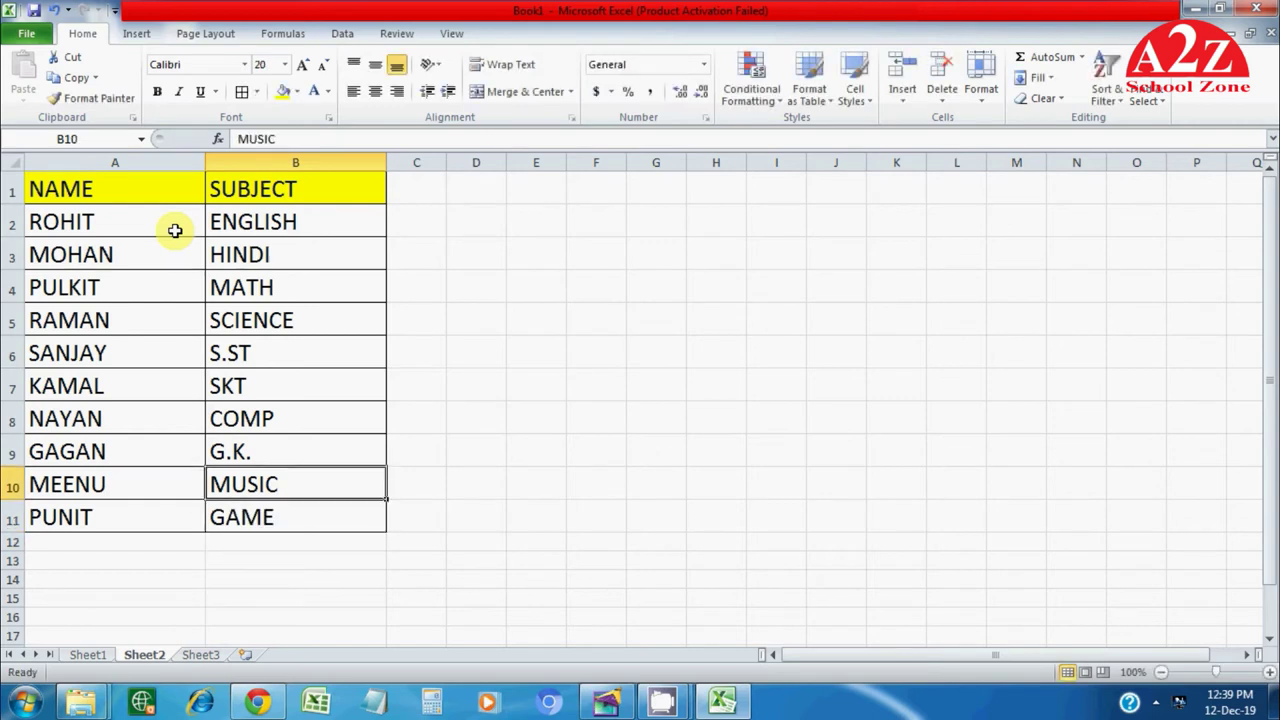
key(Up)
key(Up)
key(Up)
key(Up)
key(Up)
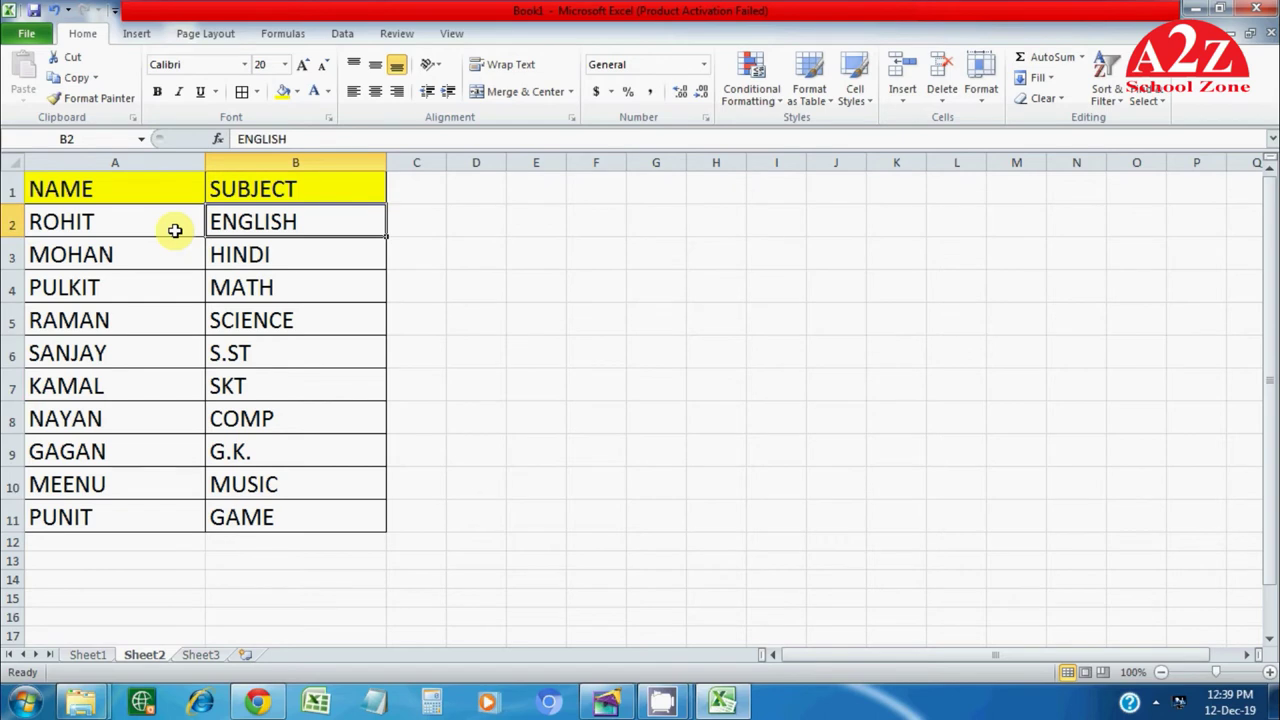
Step: Set Sheet1 B5's data validation to a List sourced from Sheet2's names in A2:A11
click(88, 654)
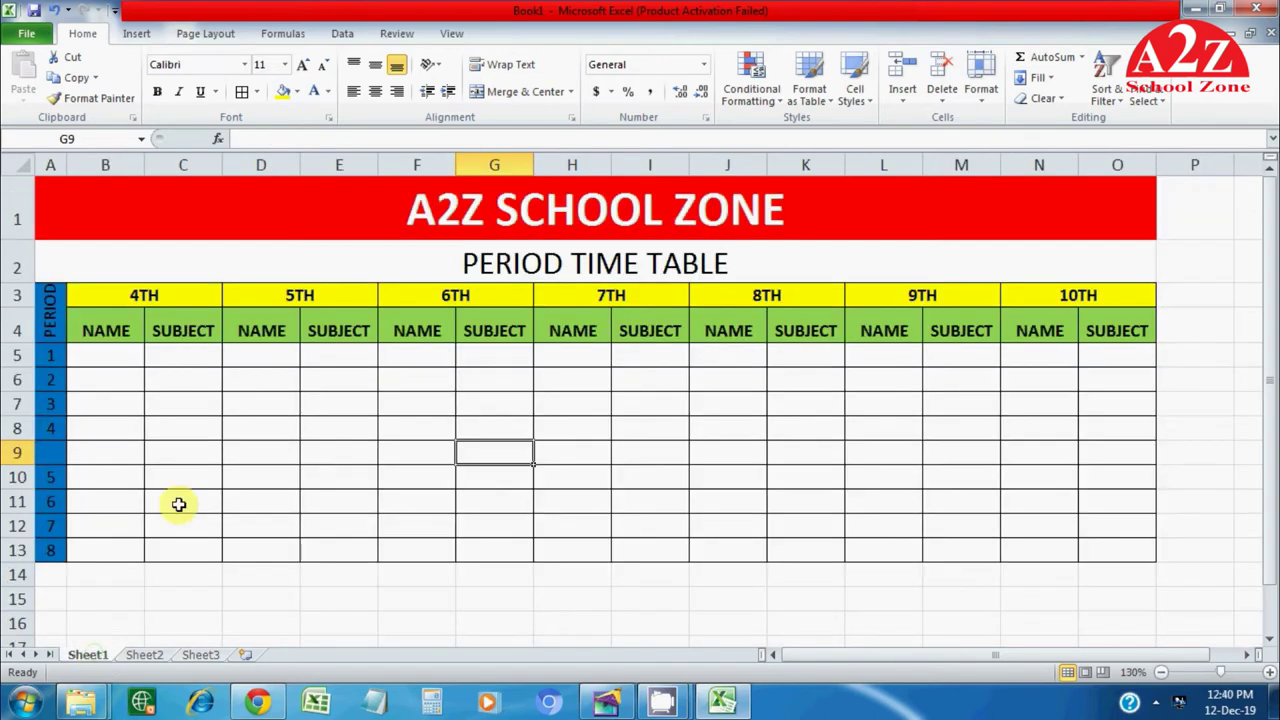
click(104, 355)
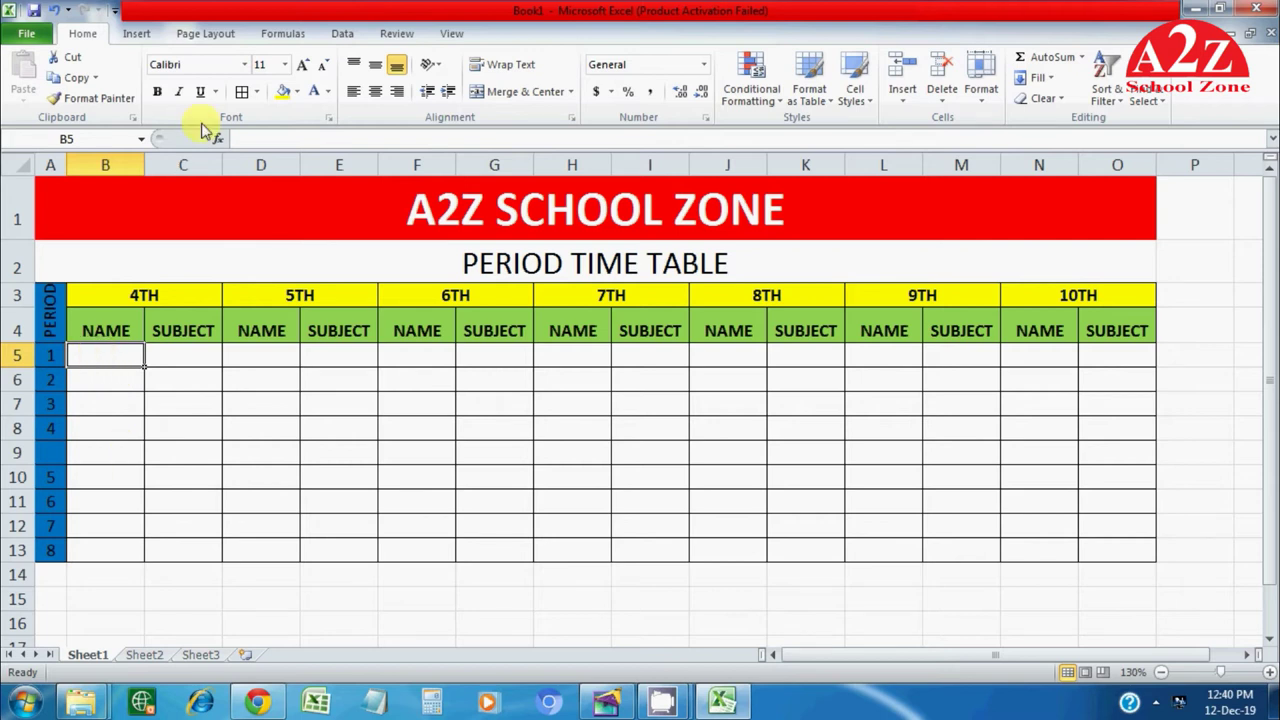
click(339, 34)
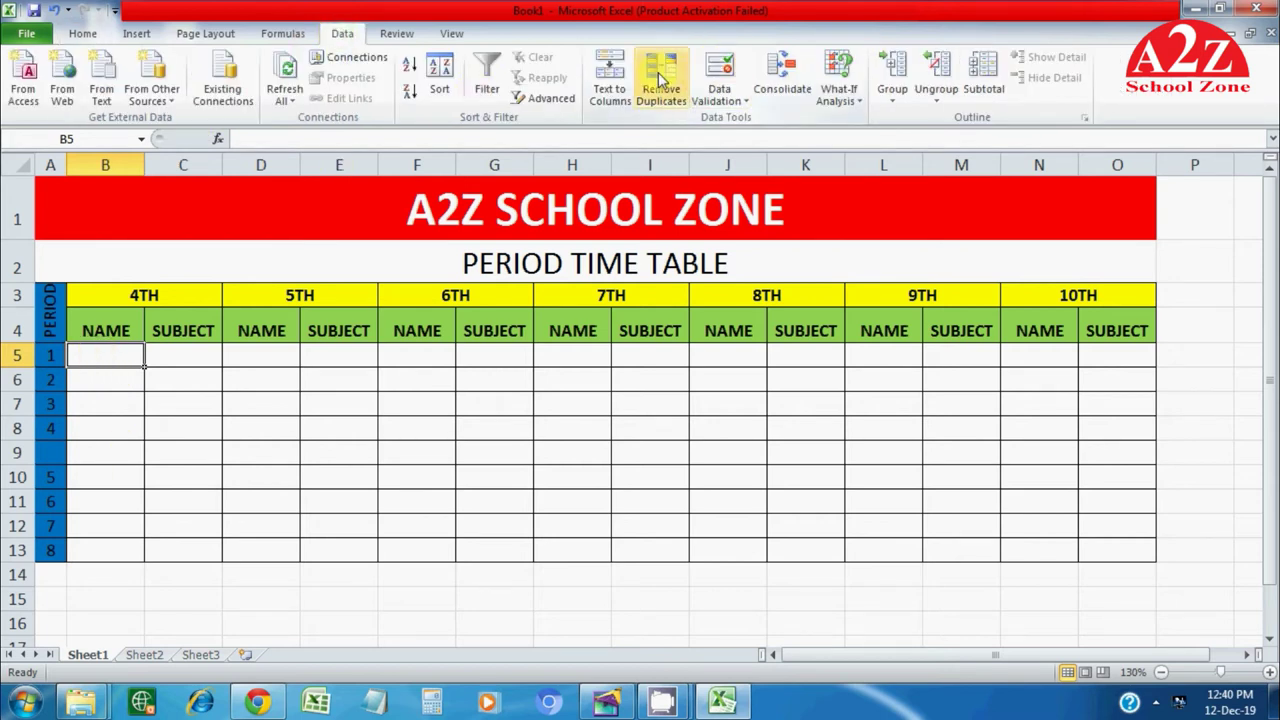
click(714, 72)
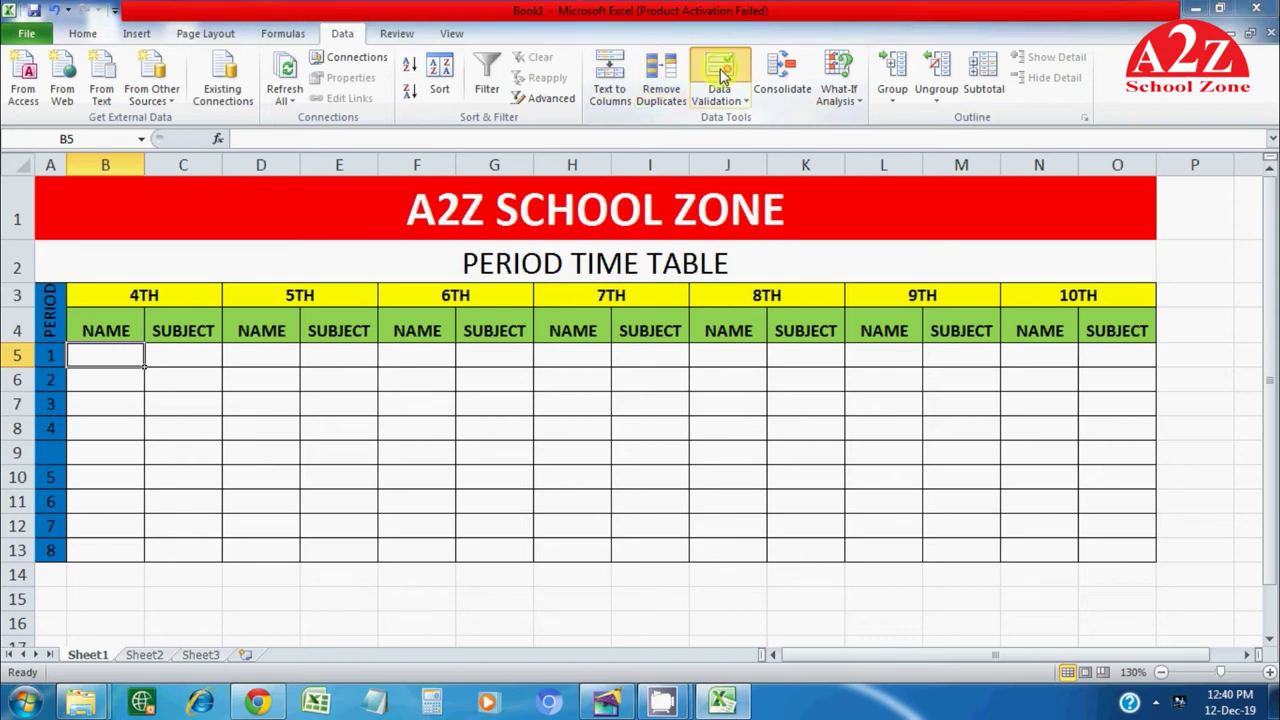
click(560, 287)
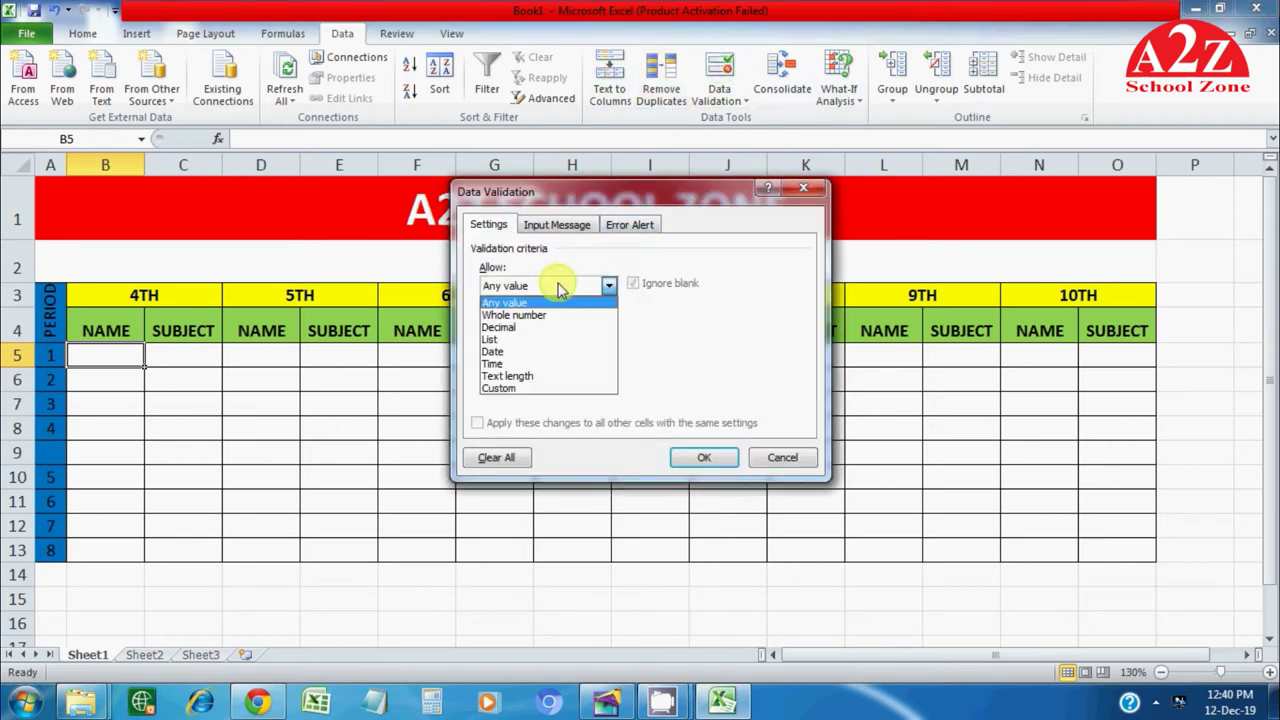
click(525, 340)
click(535, 363)
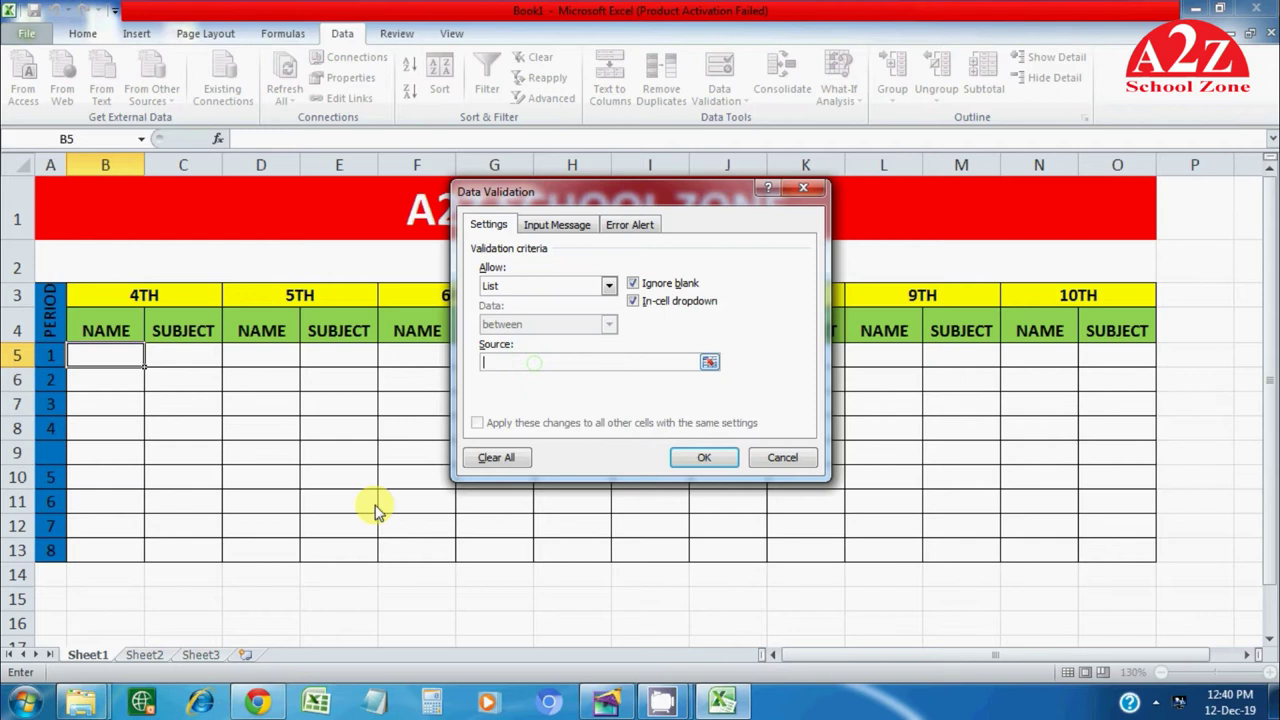
click(205, 655)
click(144, 655)
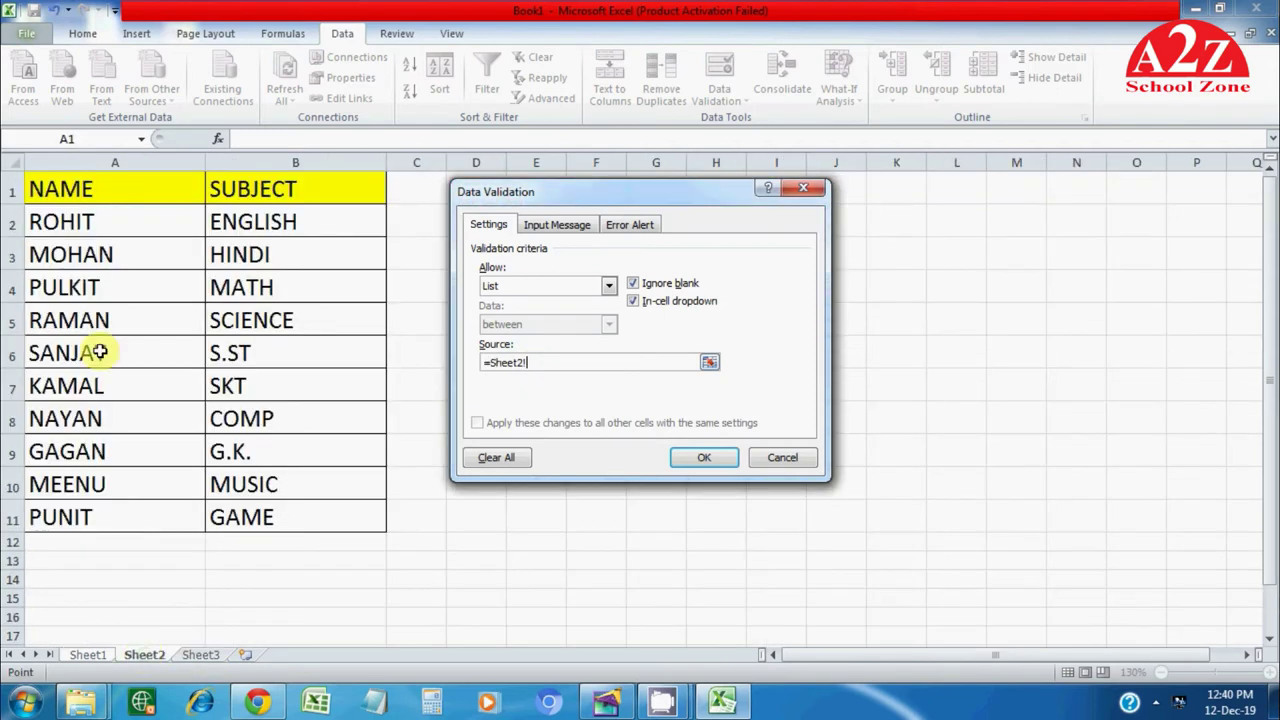
drag(60, 215, 74, 517)
Step: Confirm the list validation and choose ROHIT from B5's name dropdown
click(704, 457)
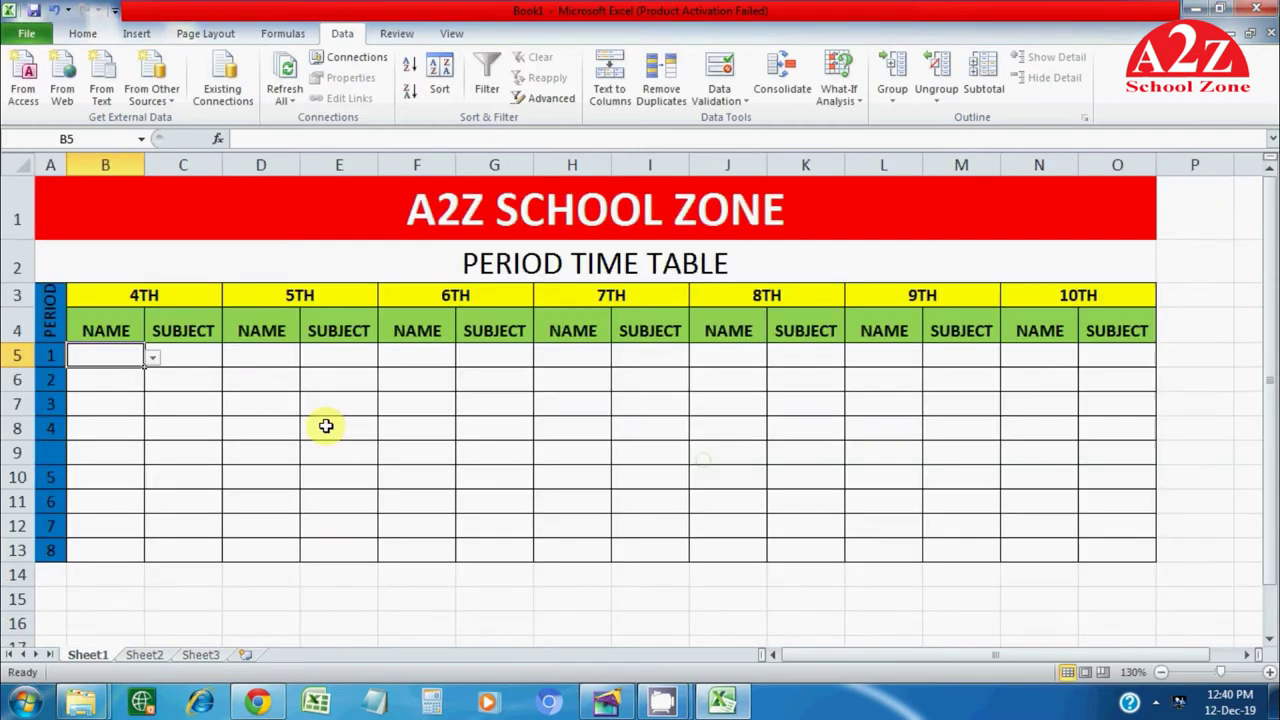
click(160, 360)
click(140, 358)
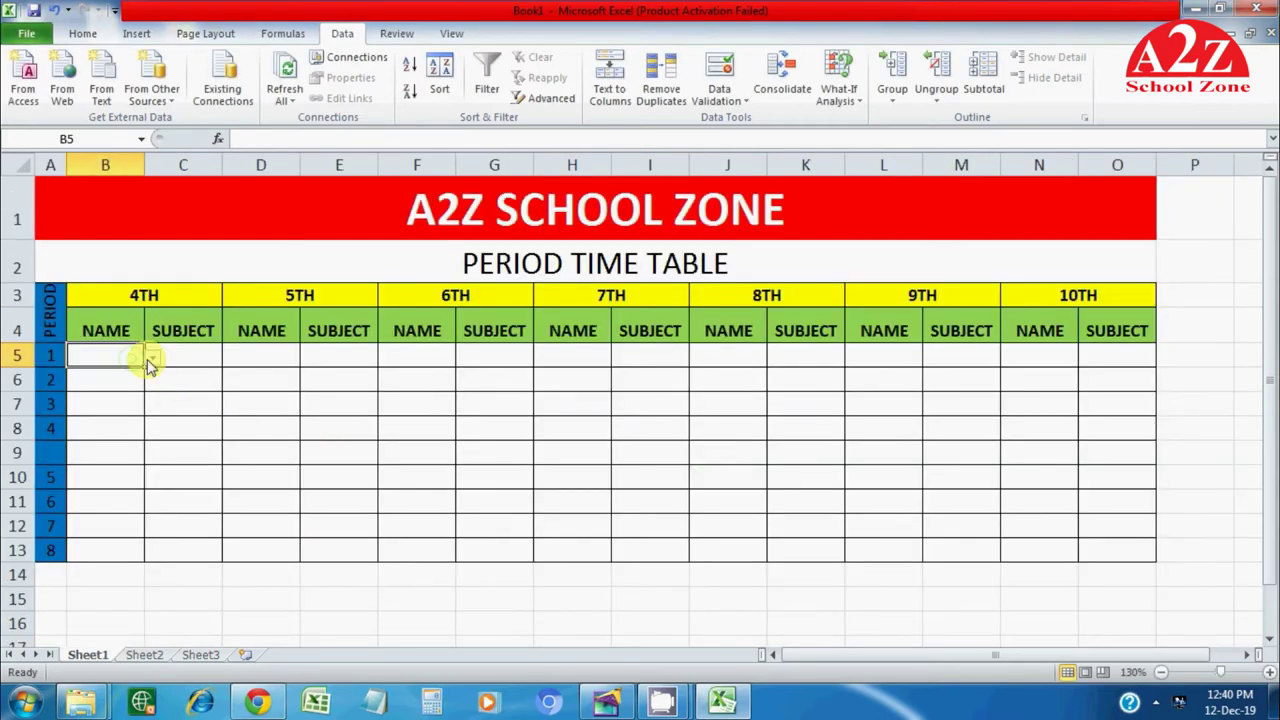
click(151, 360)
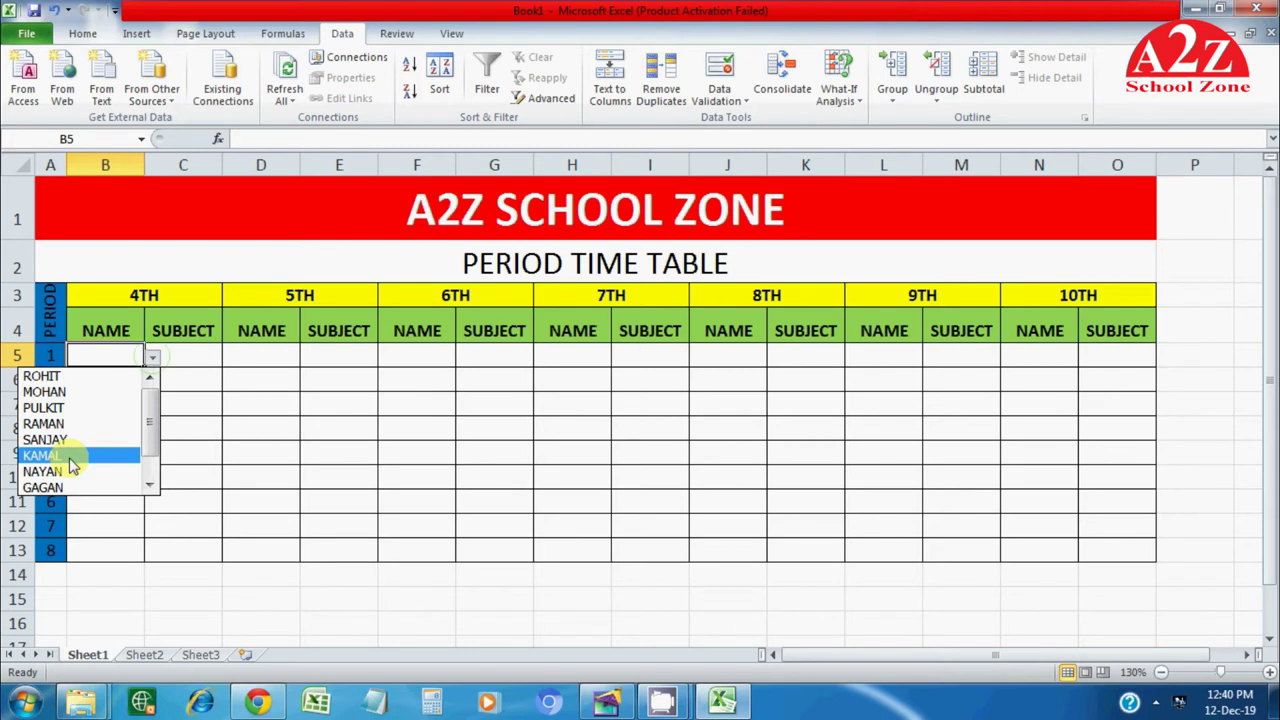
click(55, 376)
click(125, 381)
click(128, 362)
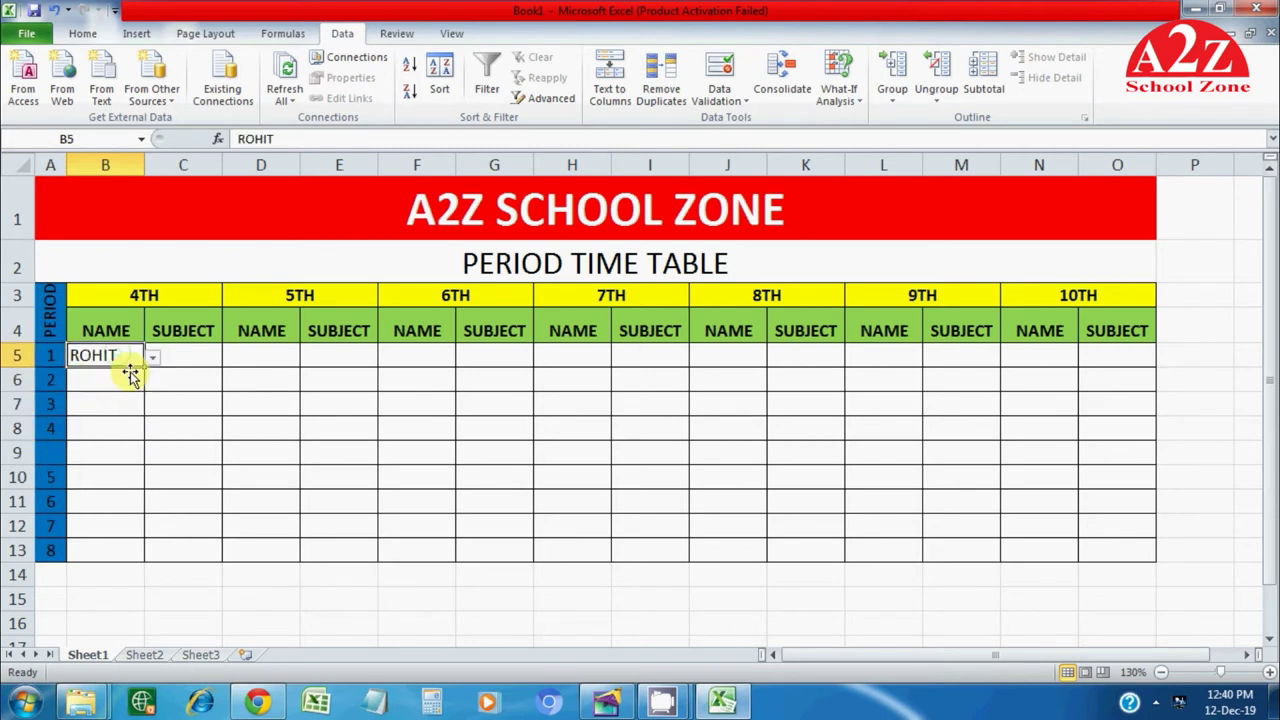
Step: Fill ROHIT down to row 13, then clear the copies in B6:B13
drag(143, 368, 137, 548)
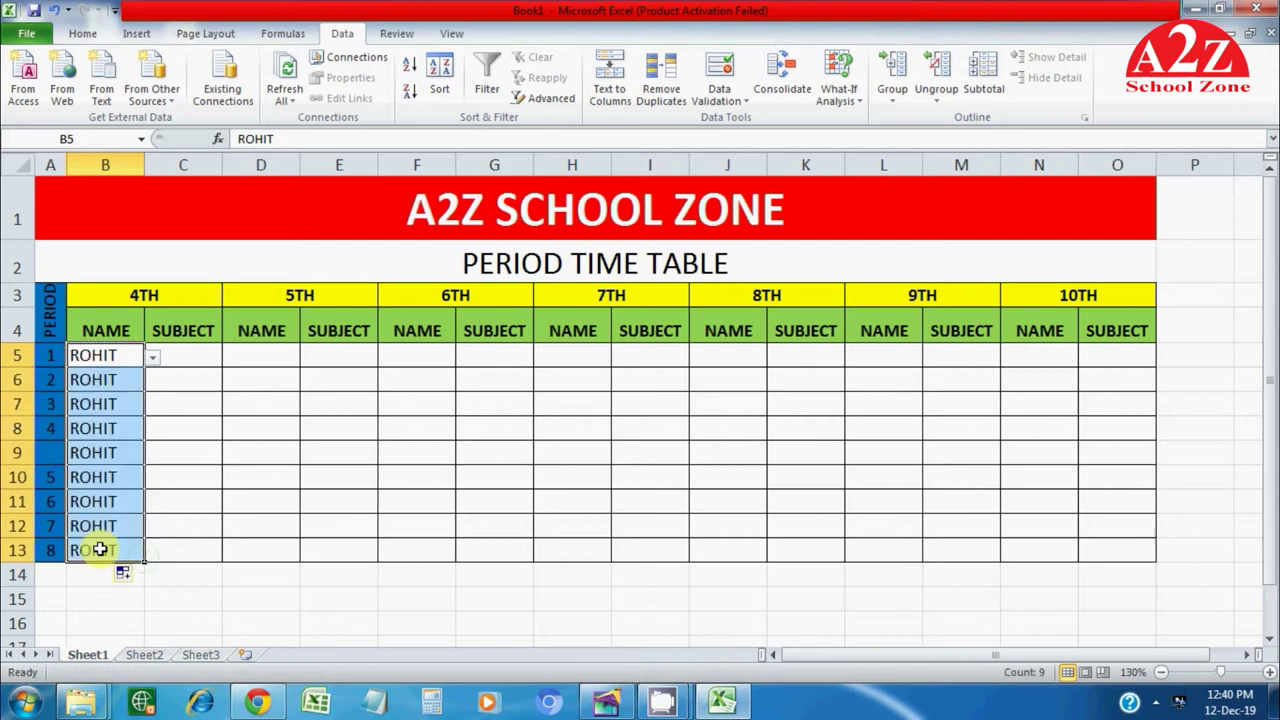
drag(121, 388, 113, 553)
key(Delete)
Step: Select the NAME ranges D5:D13, F5:F13, H5:H13, J5:J13, L5:L13 and N5:N13 together
click(183, 445)
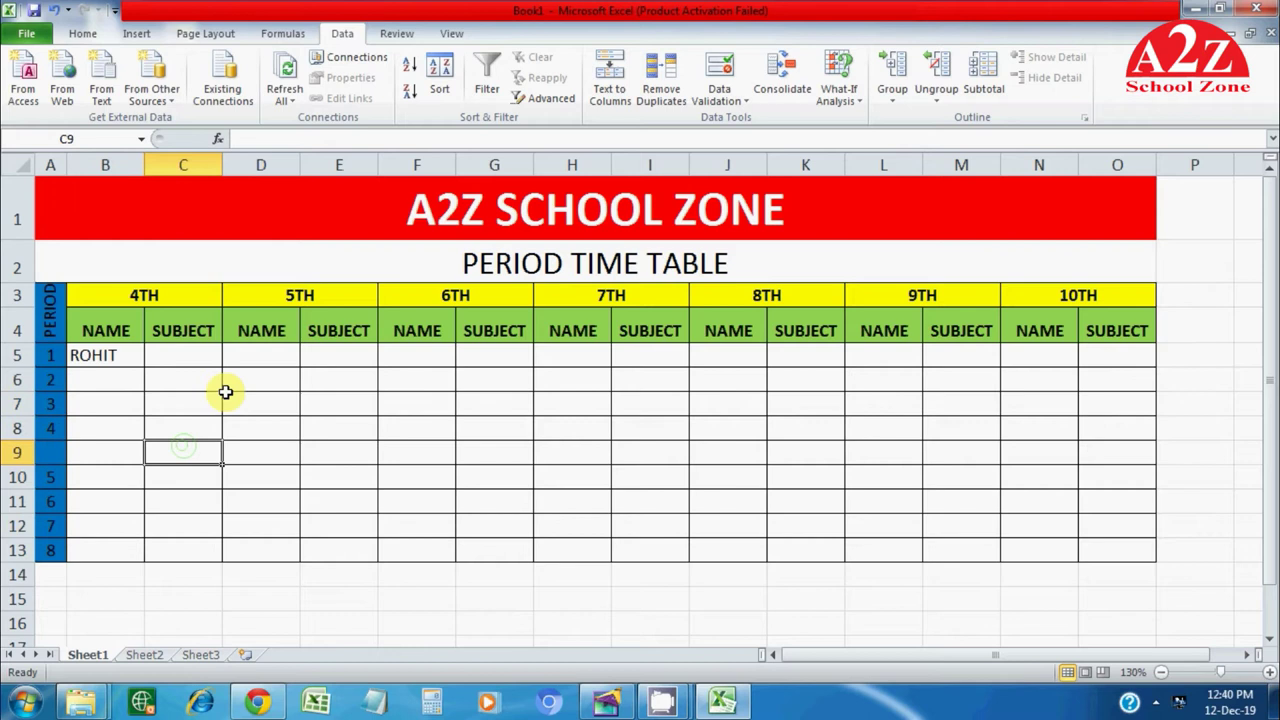
click(257, 357)
click(414, 355)
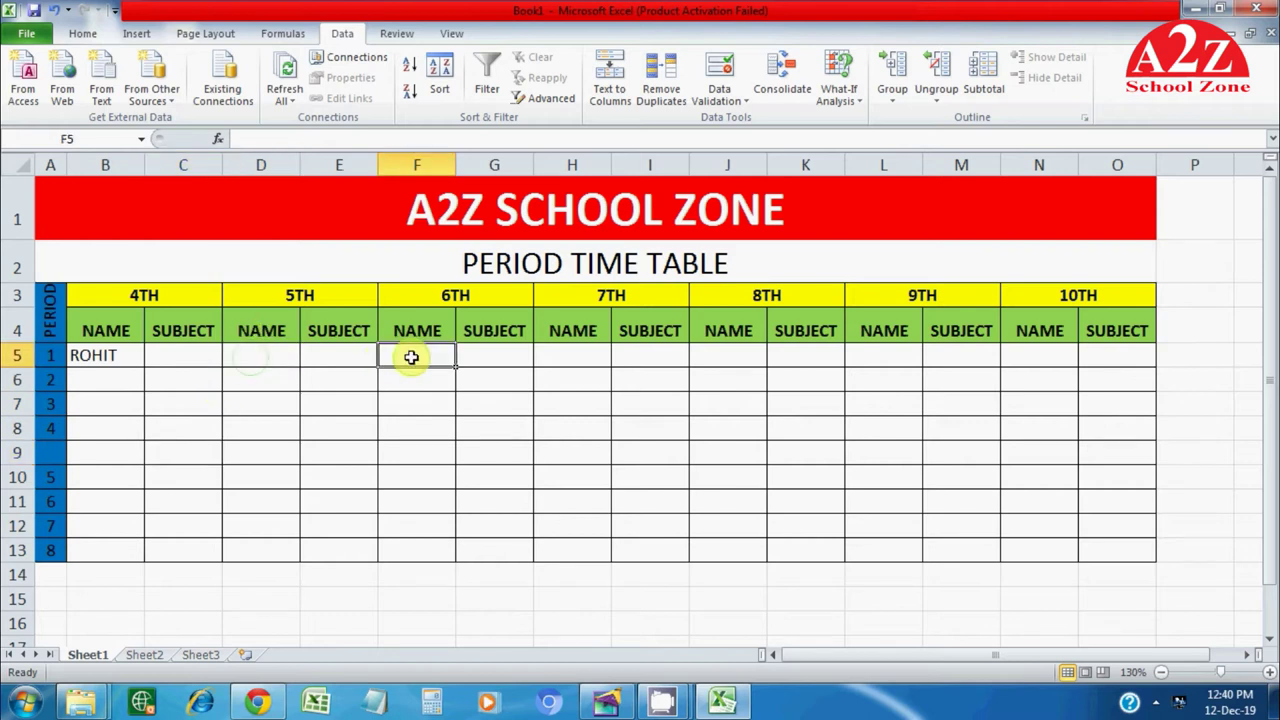
click(549, 357)
drag(257, 353, 240, 547)
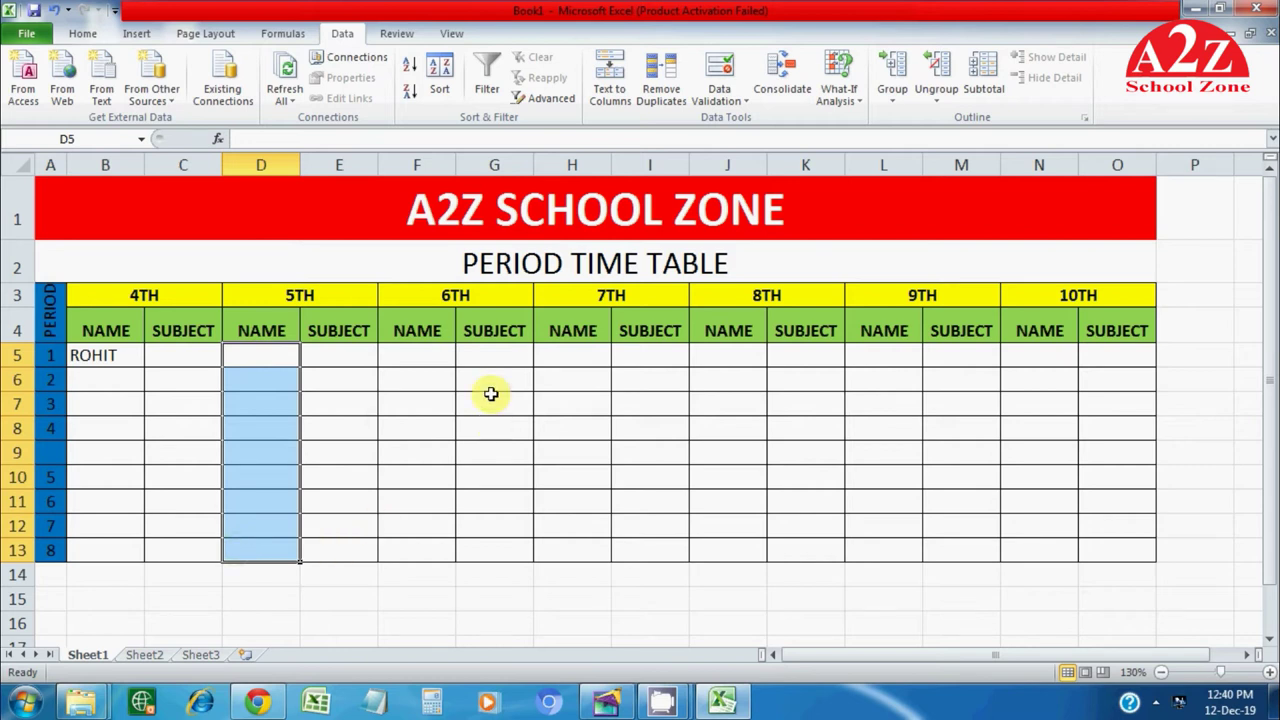
drag(417, 354, 407, 548)
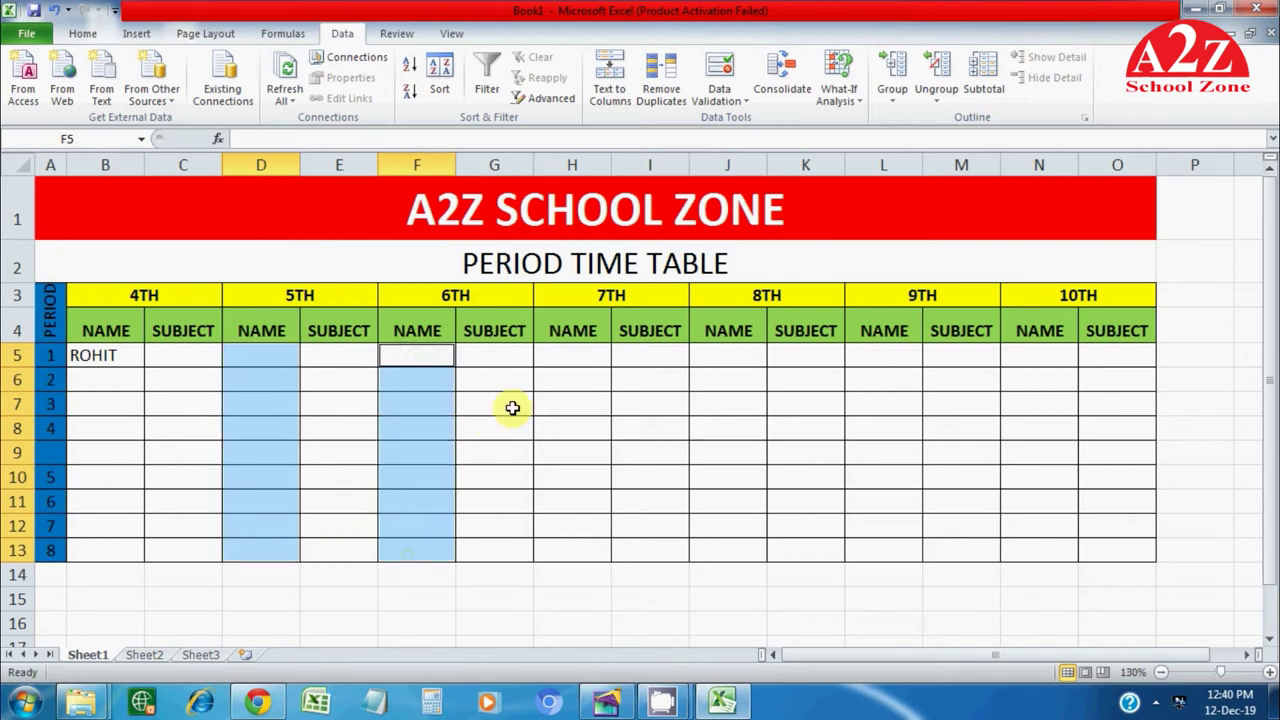
drag(569, 351, 562, 540)
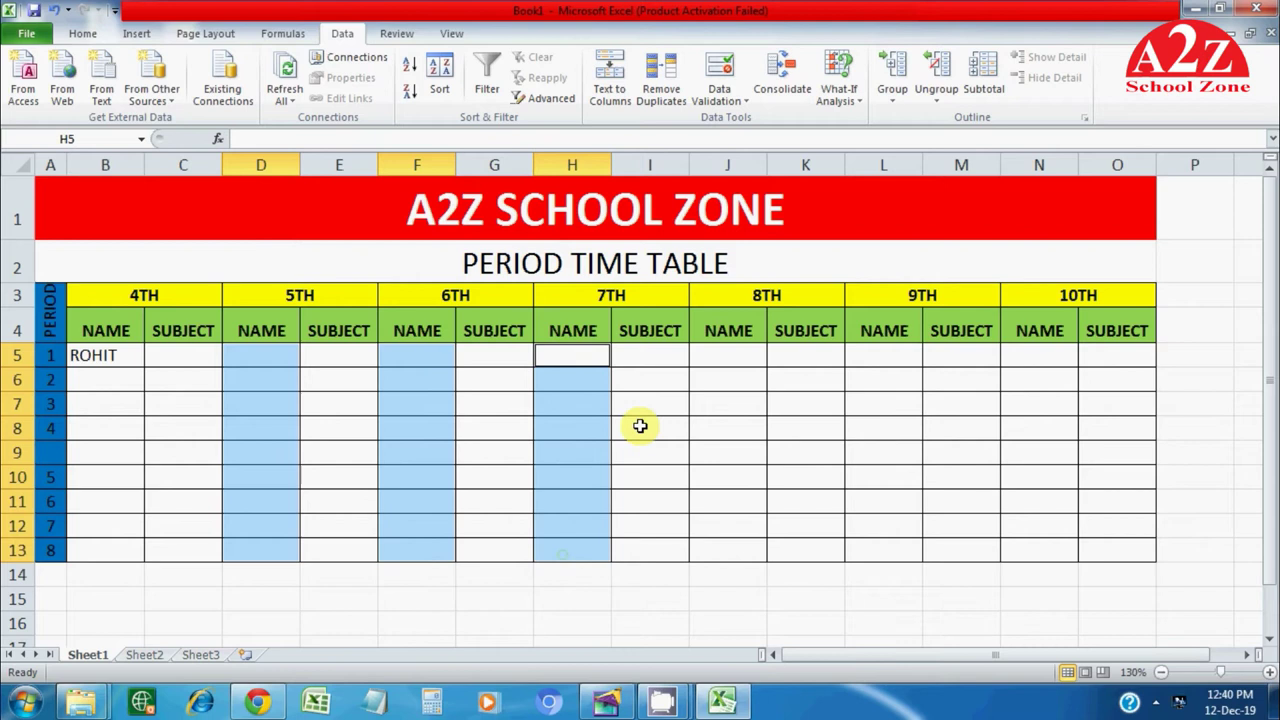
drag(737, 358, 747, 550)
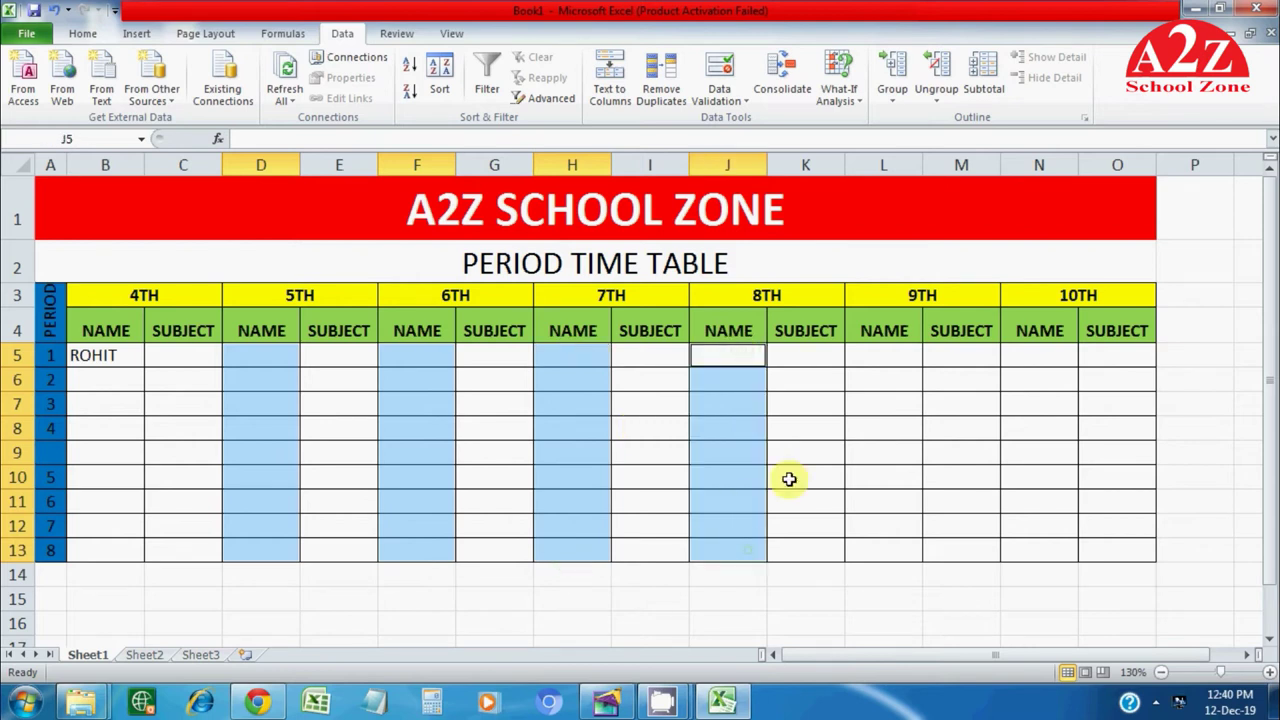
drag(871, 352, 897, 520)
drag(1063, 354, 1062, 543)
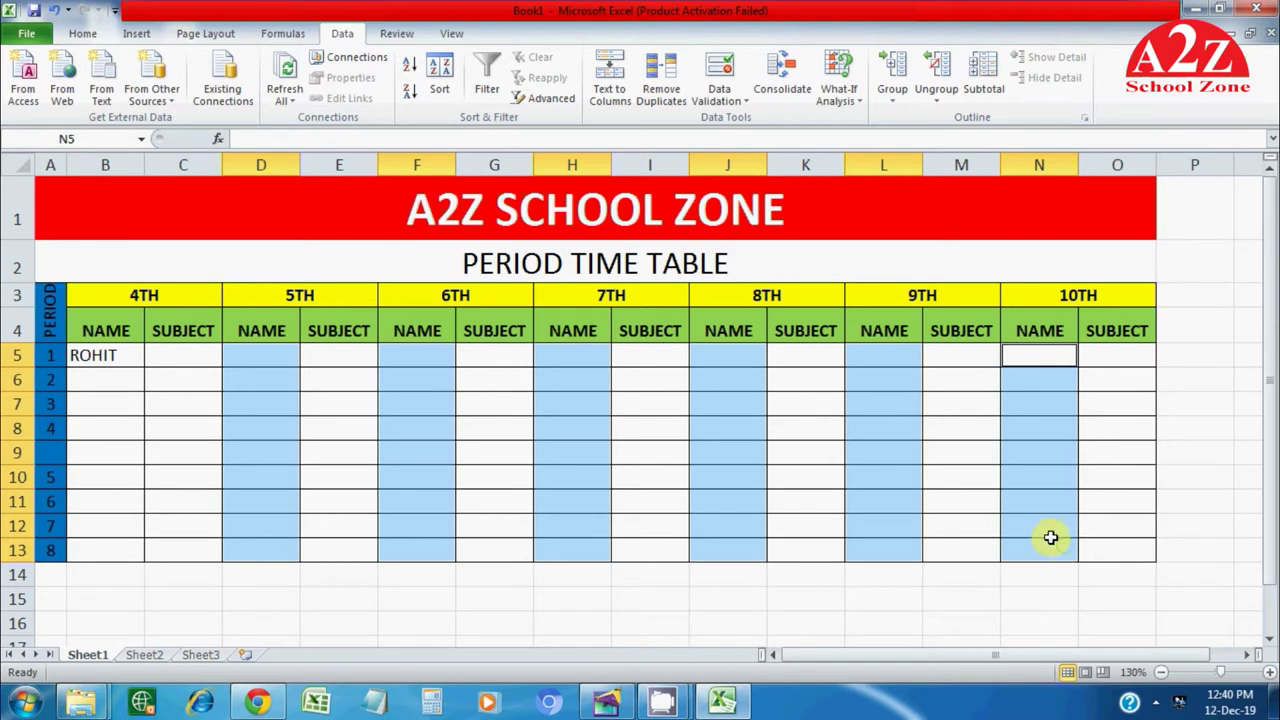
Step: Give the selected cells List validation sourced from Sheet2's student names
click(719, 70)
click(560, 285)
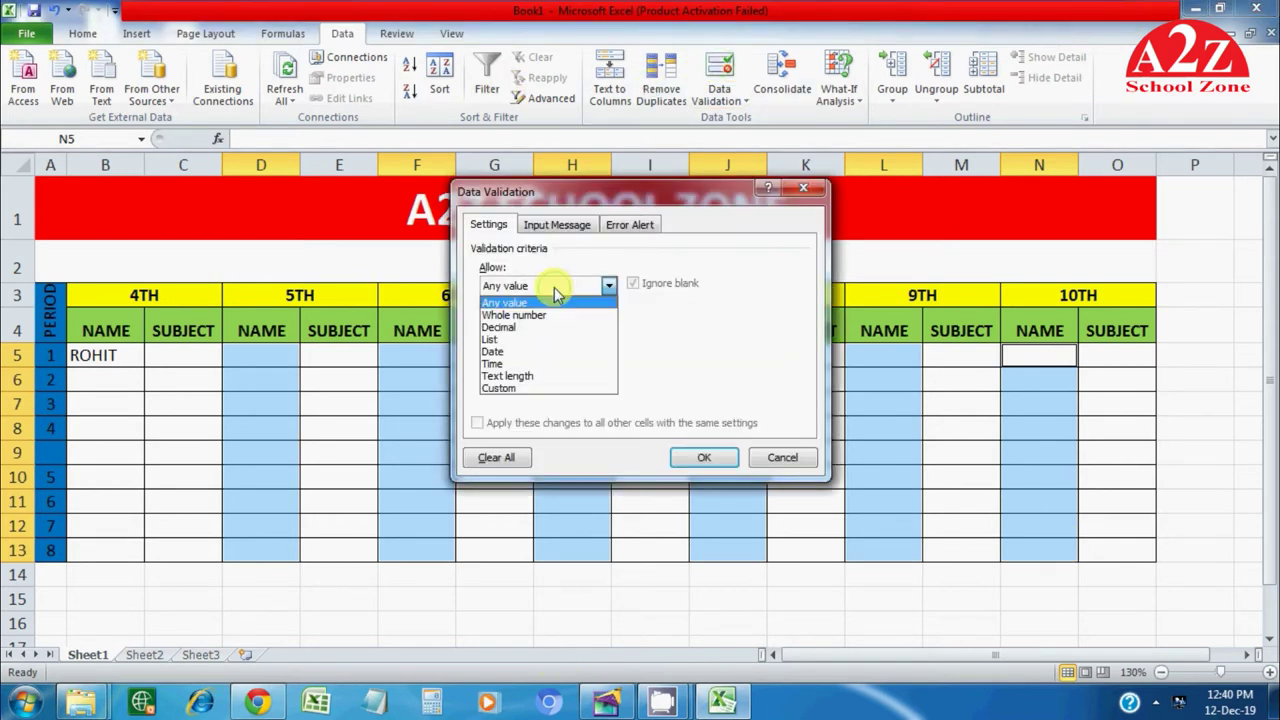
click(515, 344)
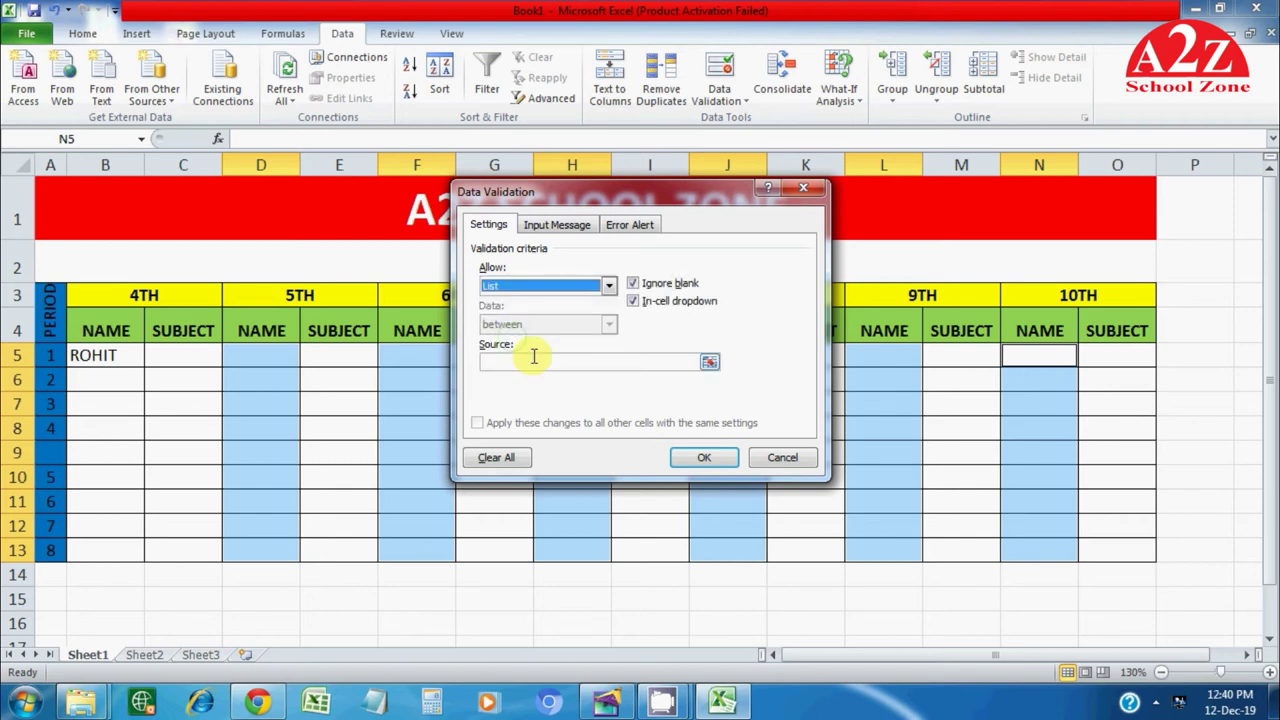
click(522, 361)
click(146, 658)
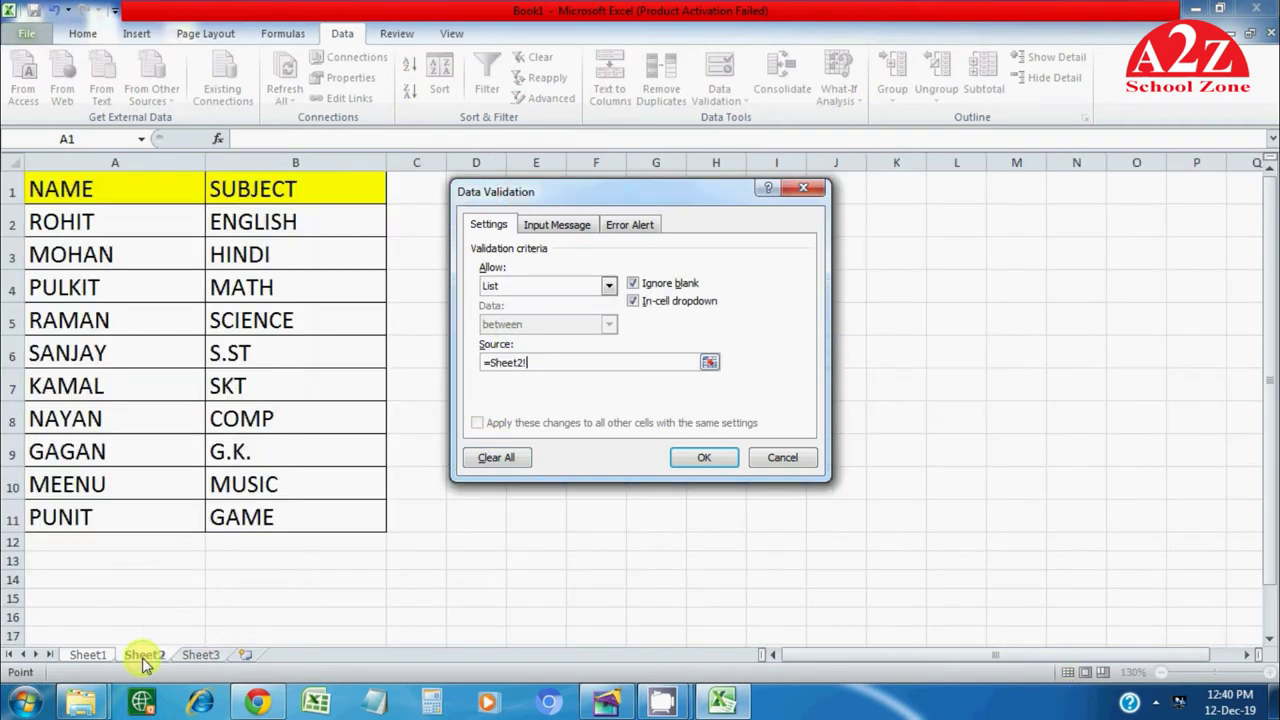
drag(78, 222, 86, 515)
click(700, 460)
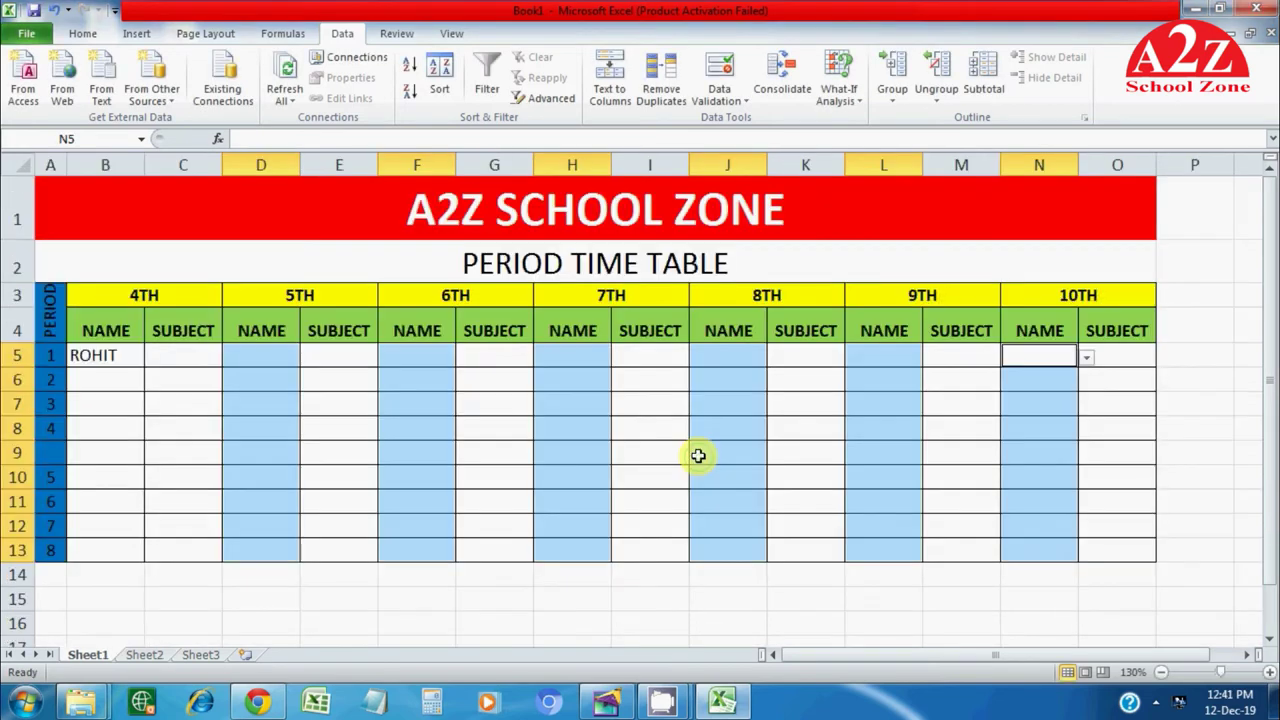
click(252, 357)
click(312, 358)
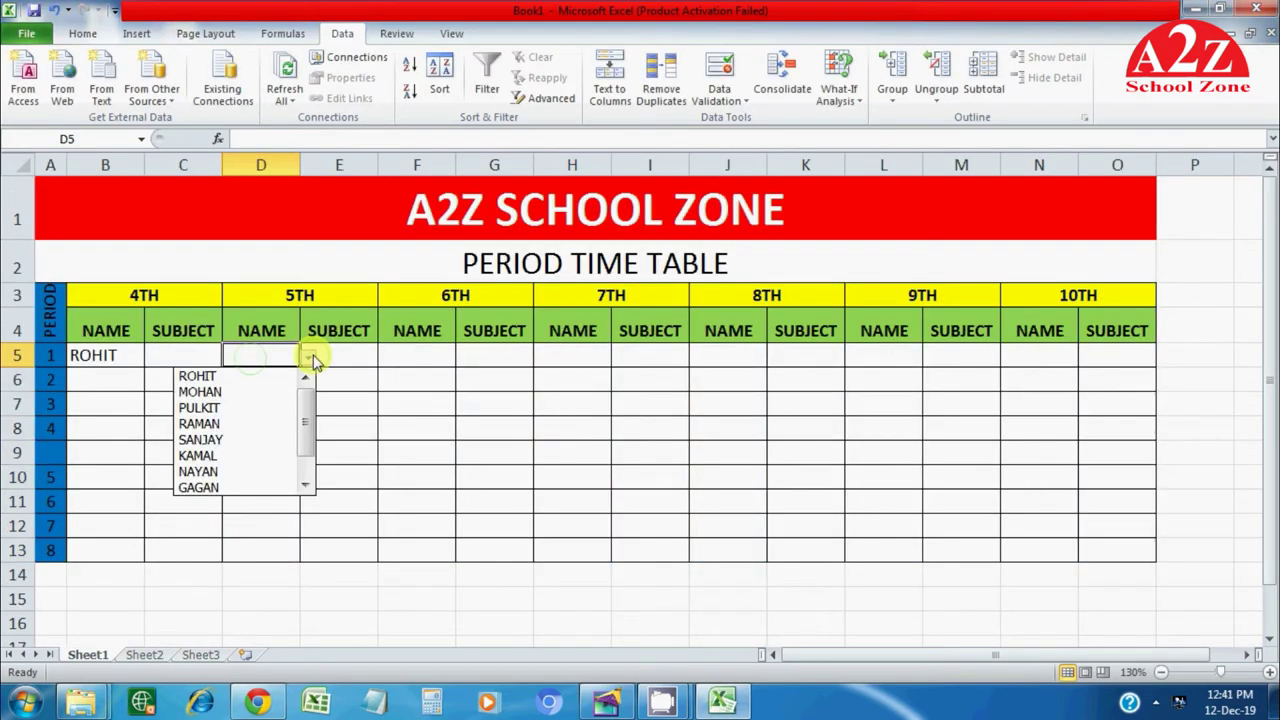
click(446, 354)
click(449, 360)
click(464, 358)
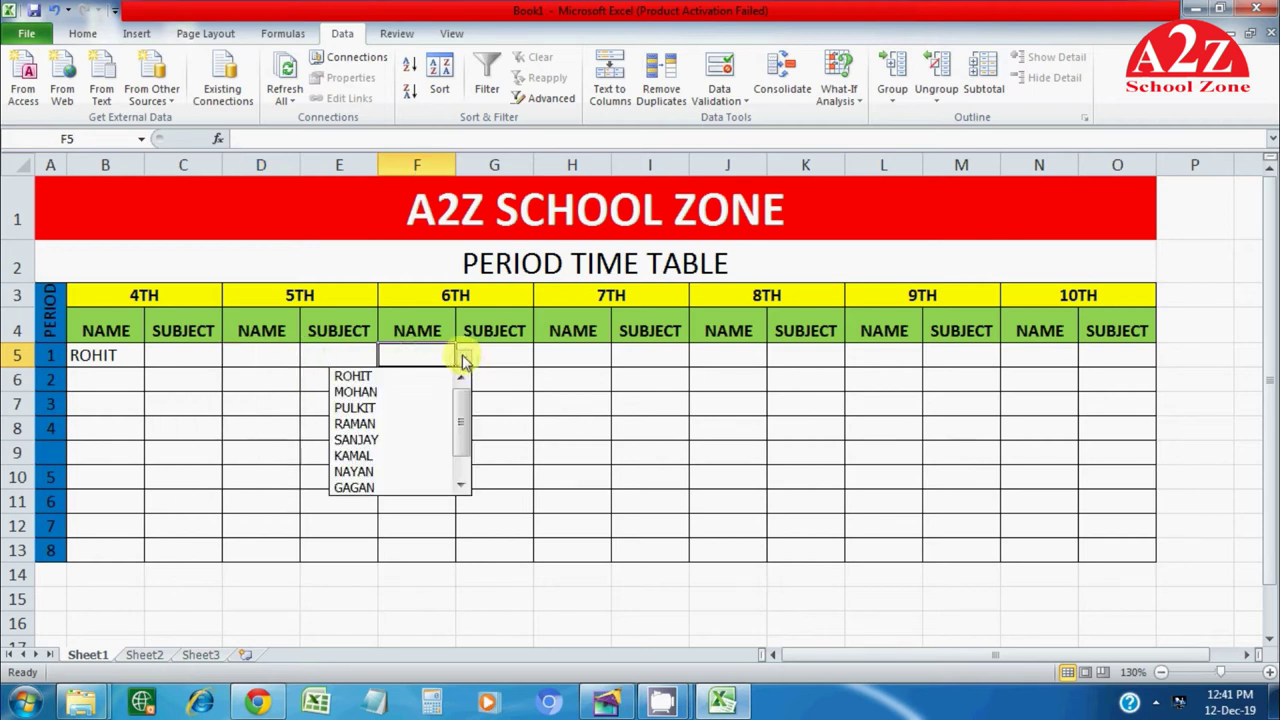
click(423, 582)
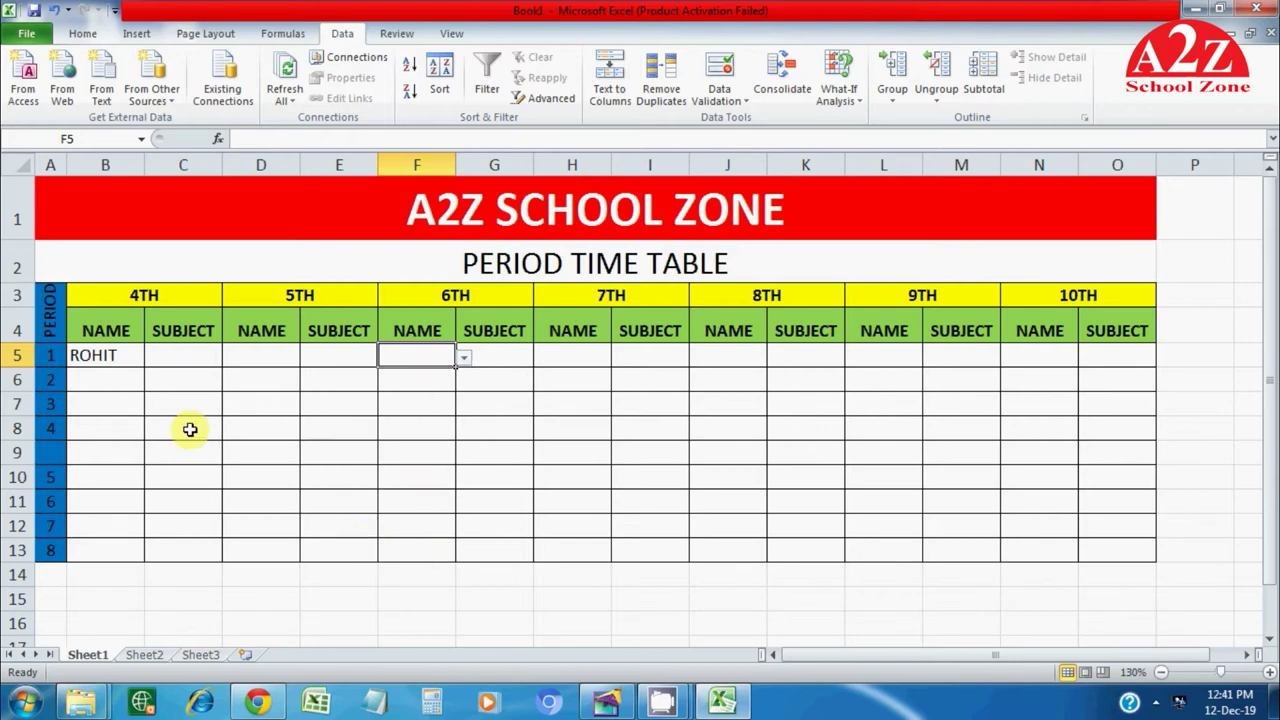
click(198, 351)
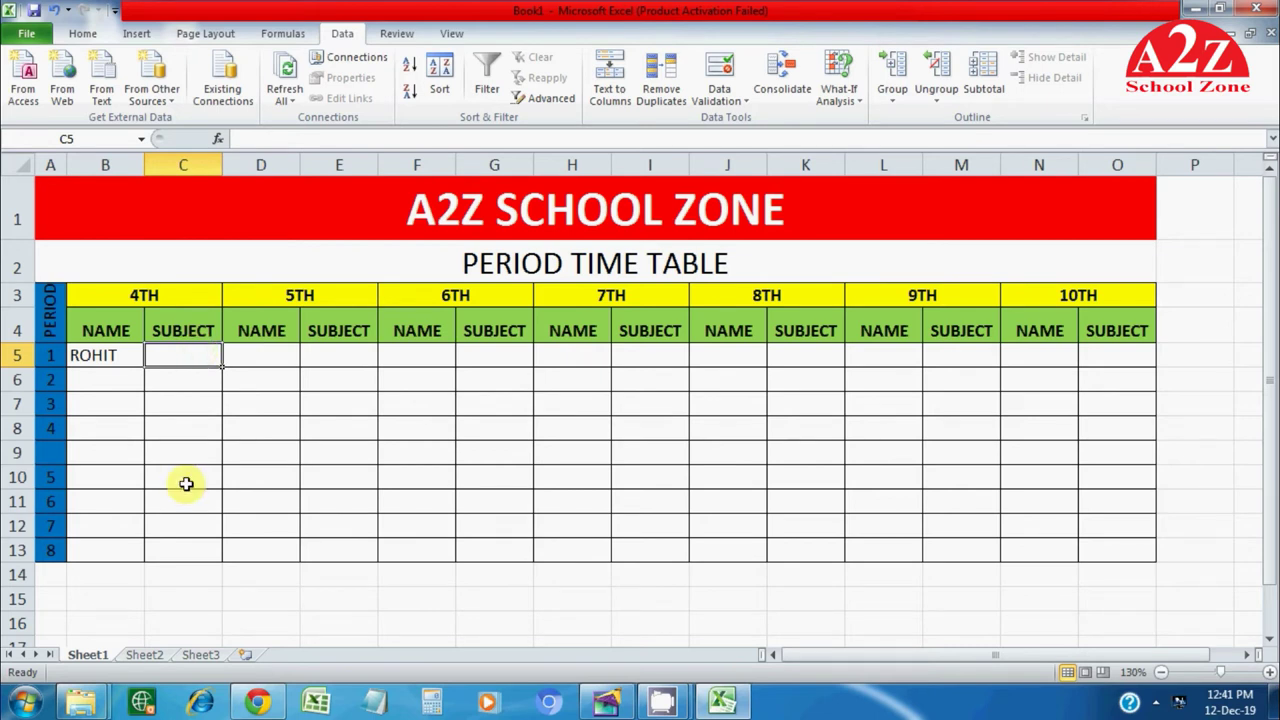
Step: Start a VLOOKUP in C5 with B5 as the lookup value
text(=VLO)
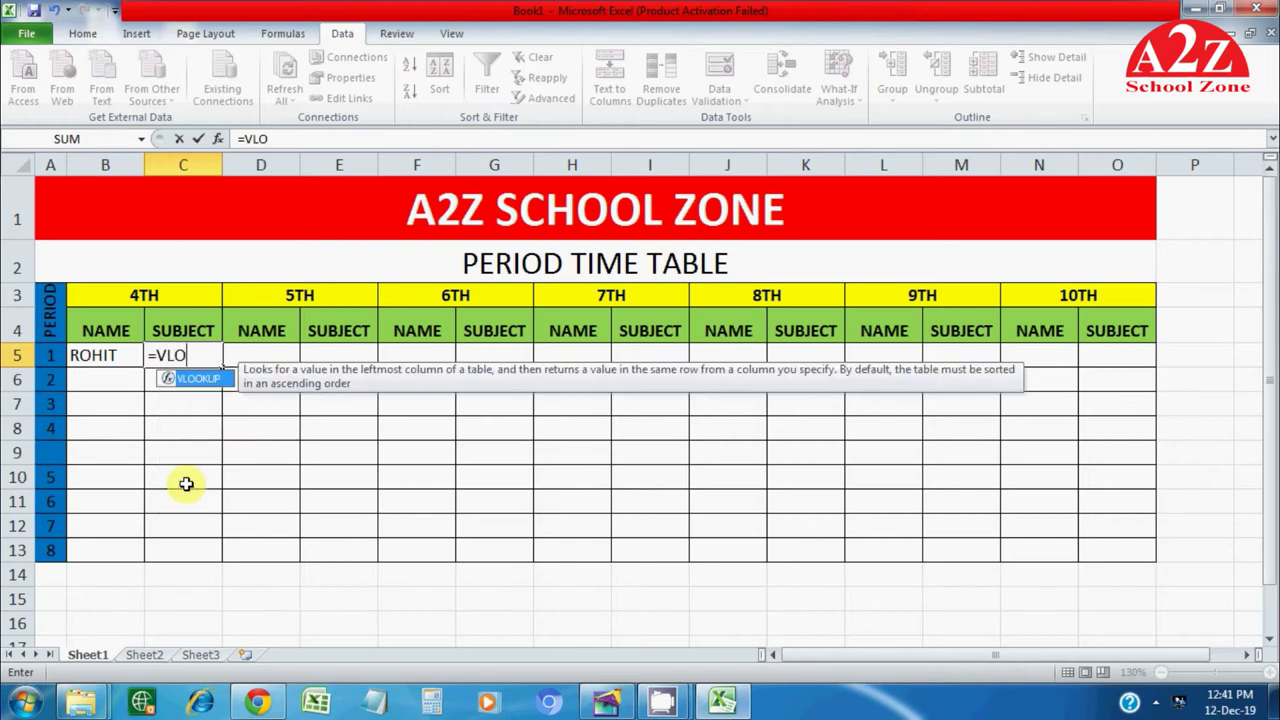
key(Tab)
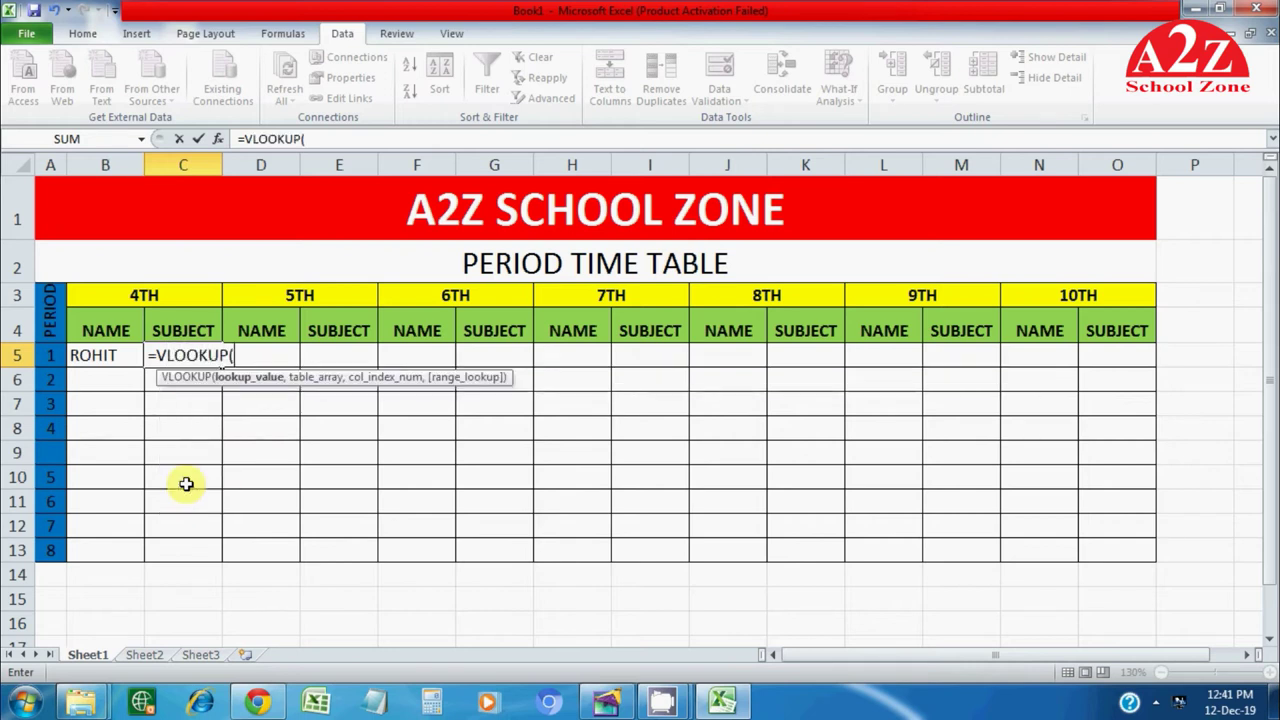
click(91, 355)
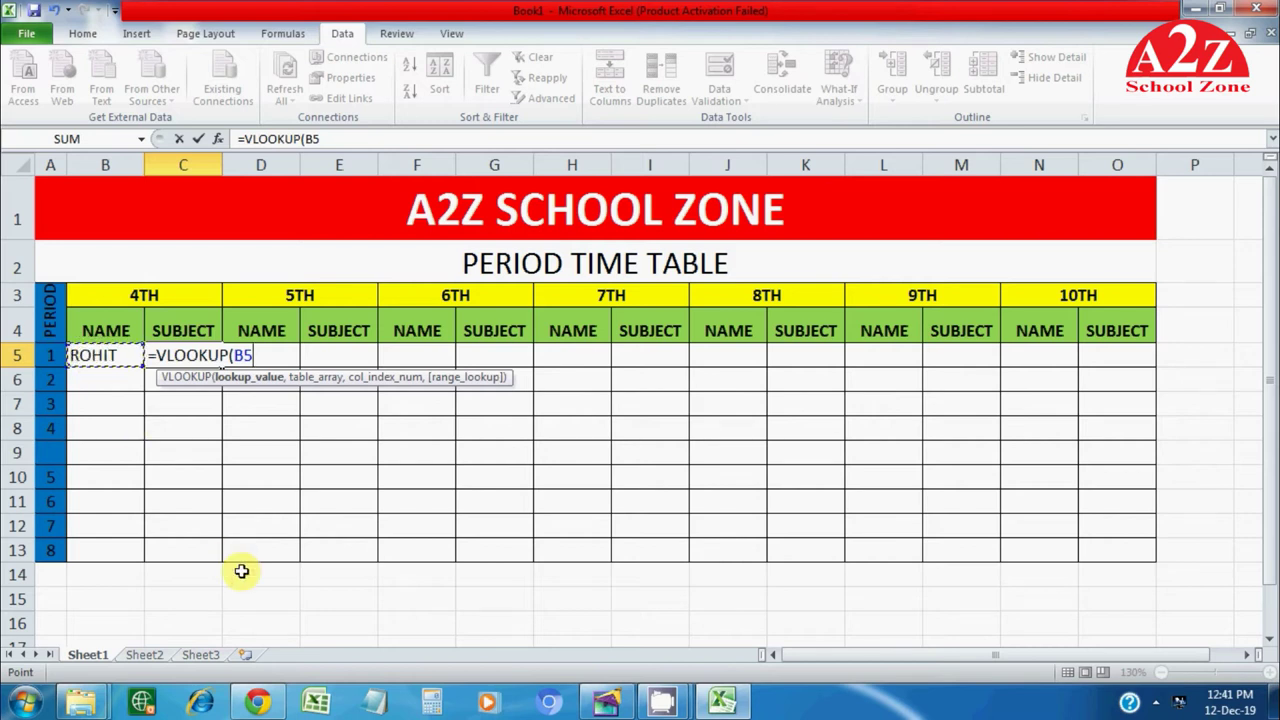
key(alt+Tab)
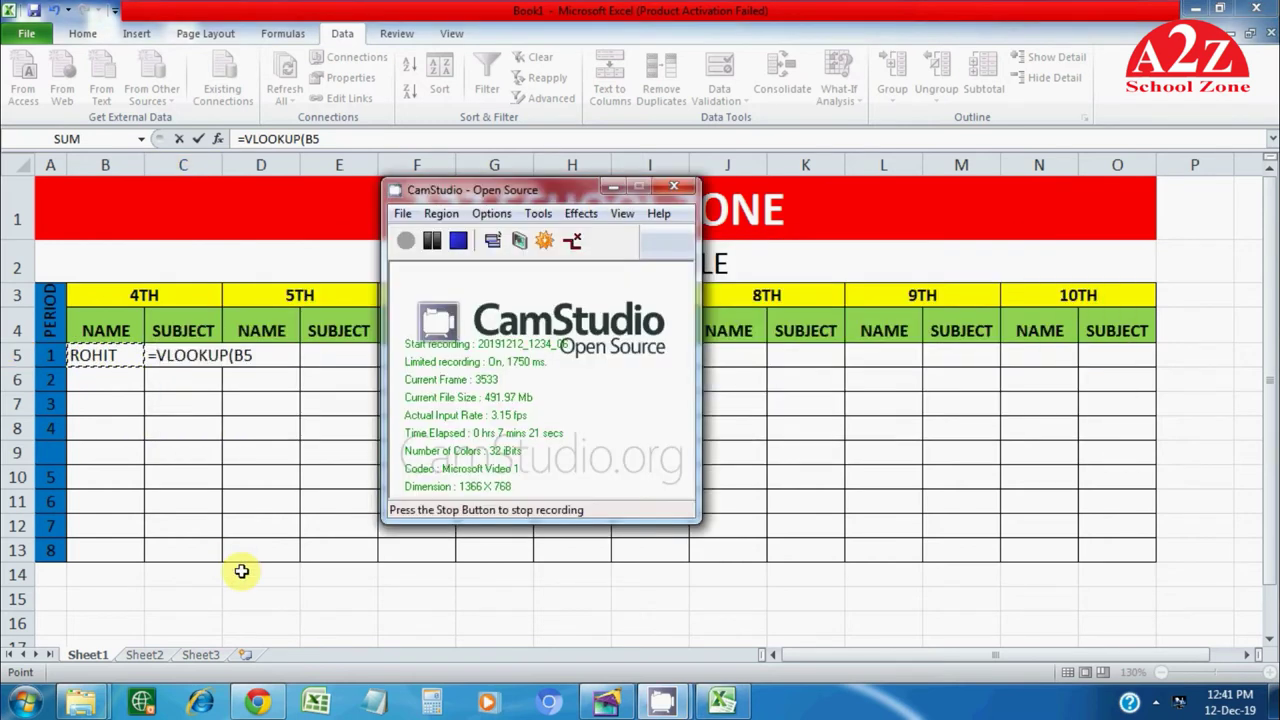
key(alt+Tab)
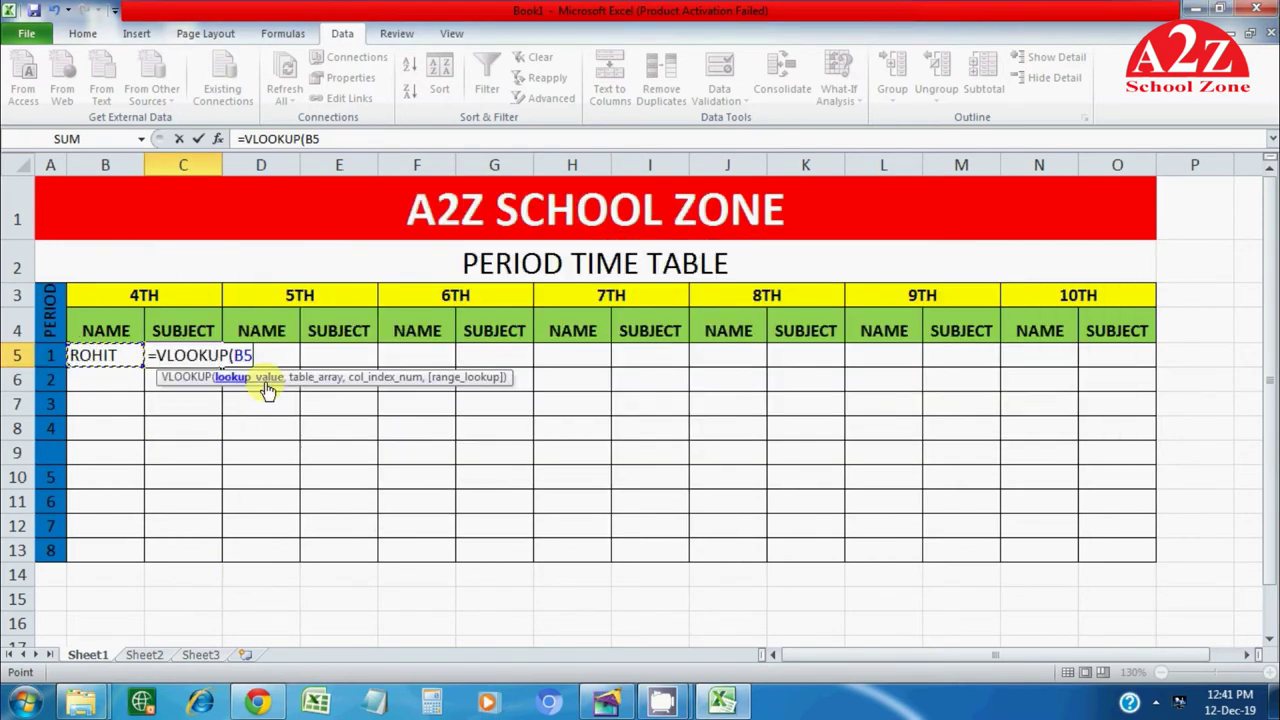
text(,)
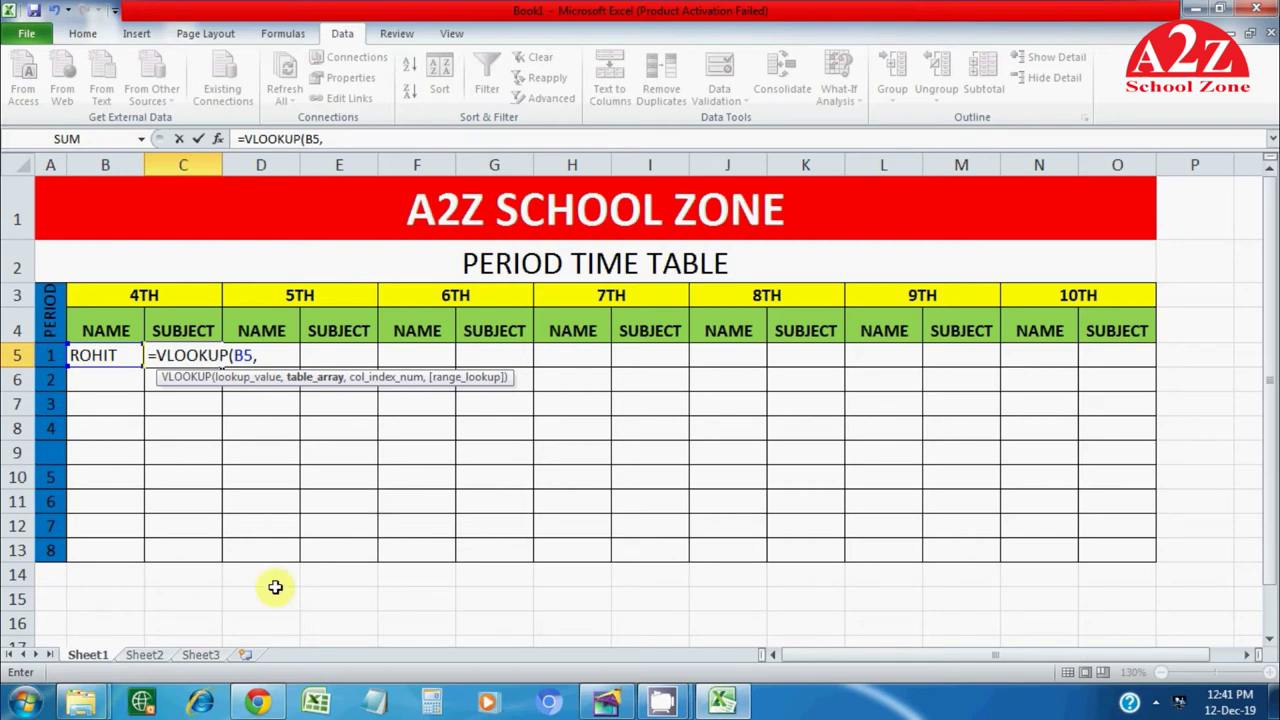
Step: Complete it as =VLOOKUP(B5,Sheet2!$A$1:$B$11,2,0) so C5 shows ENGLISH
click(144, 654)
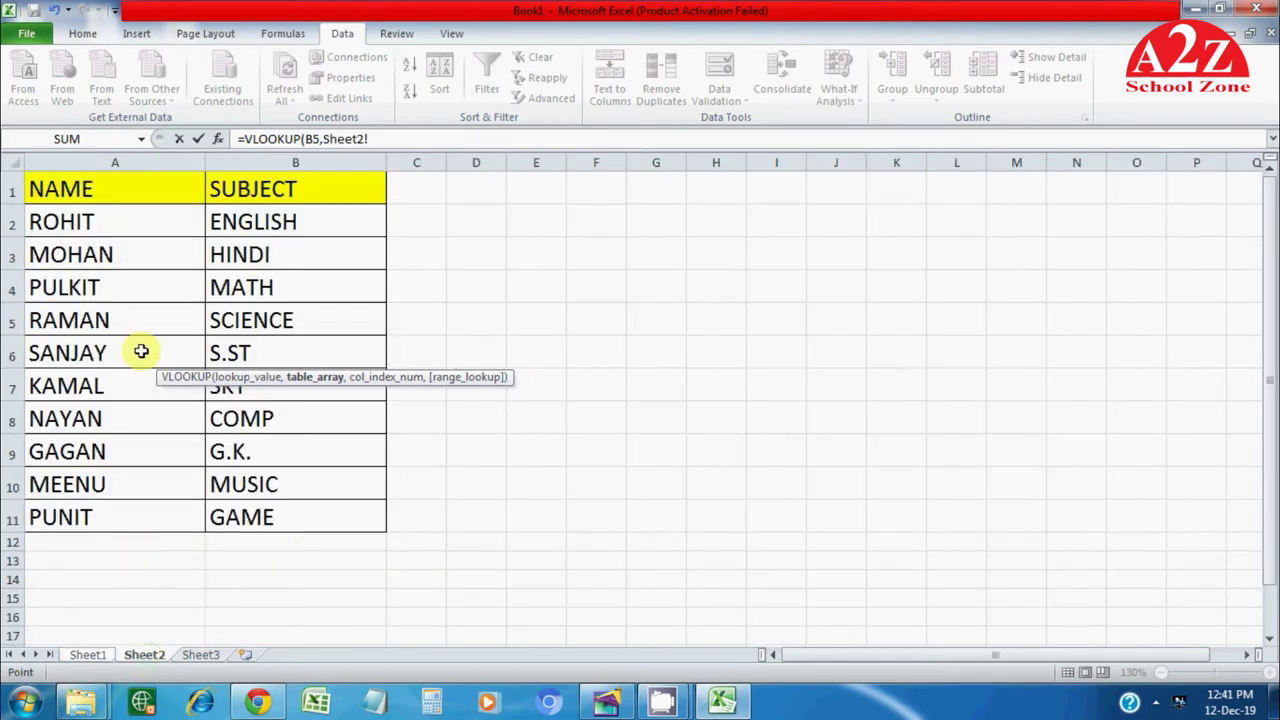
click(78, 191)
drag(78, 191, 306, 514)
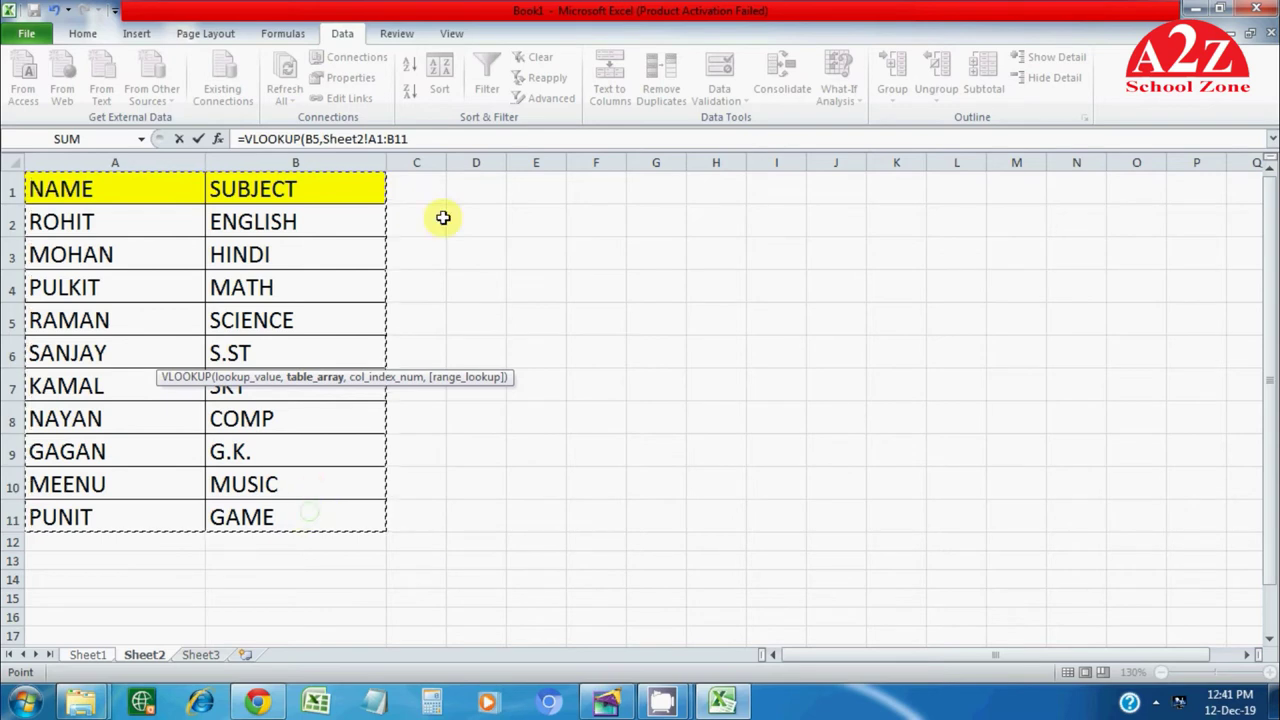
key(F4)
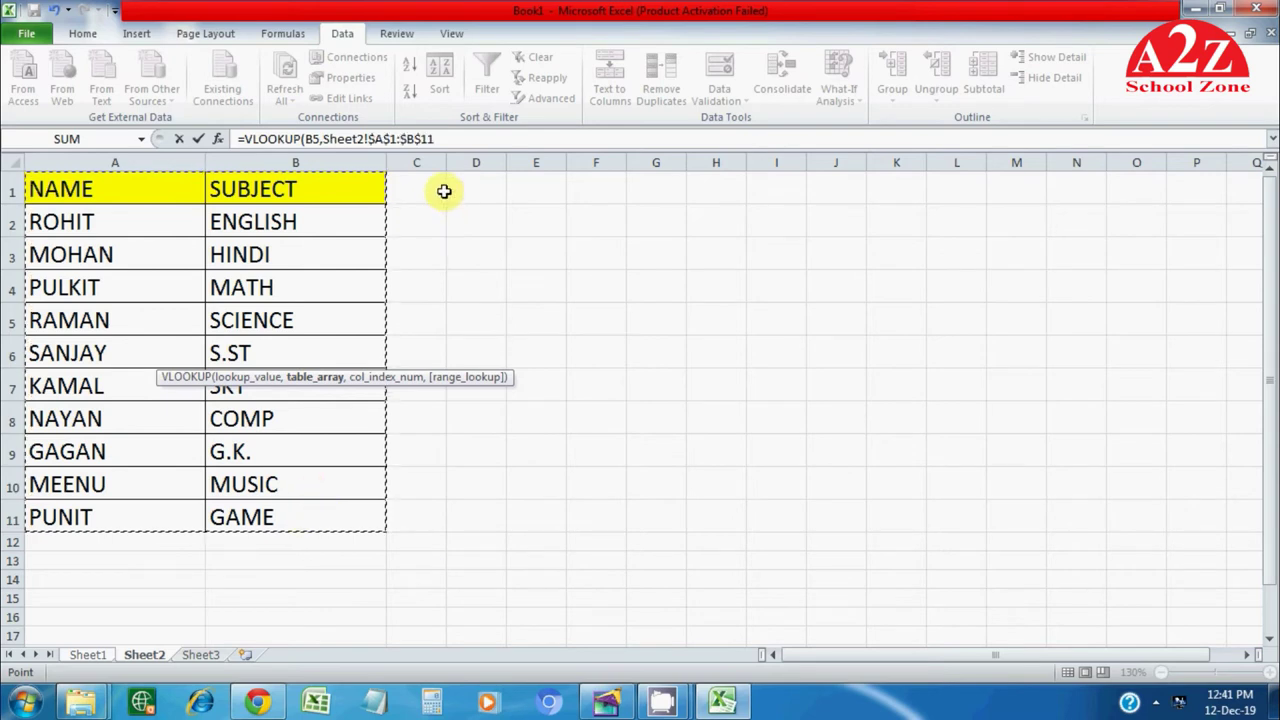
click(465, 138)
text(,)
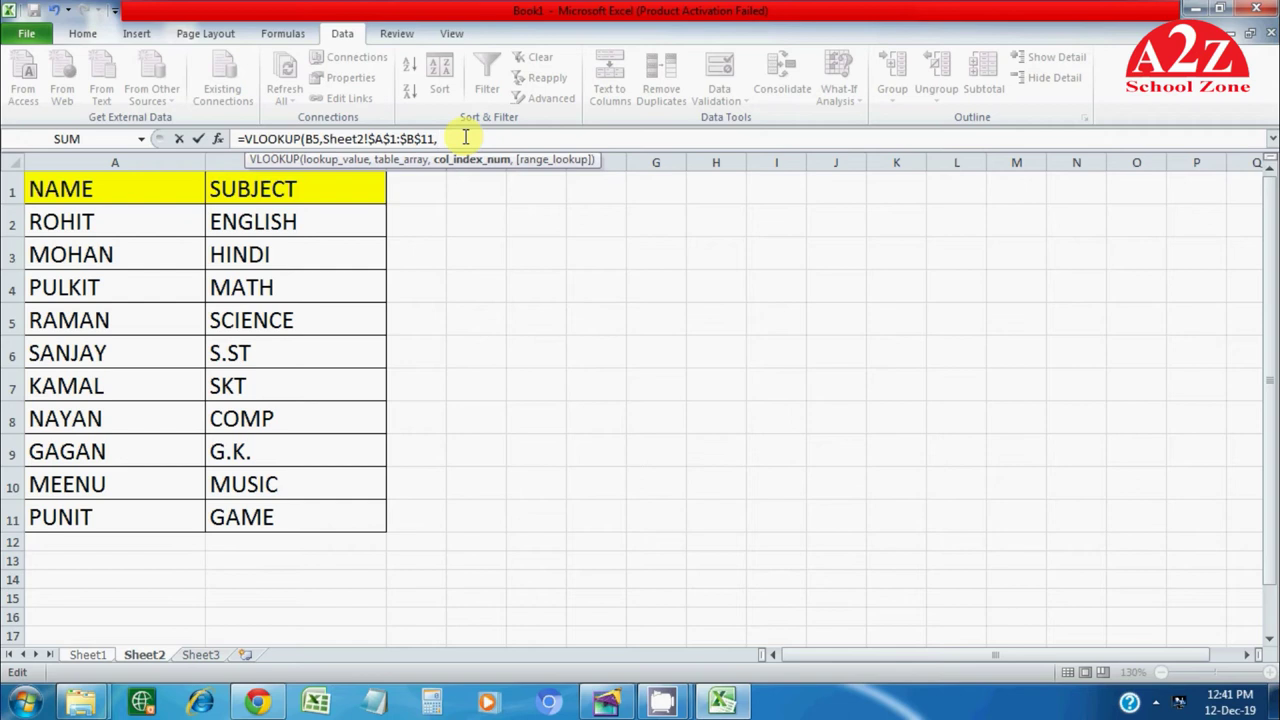
text(2,0)
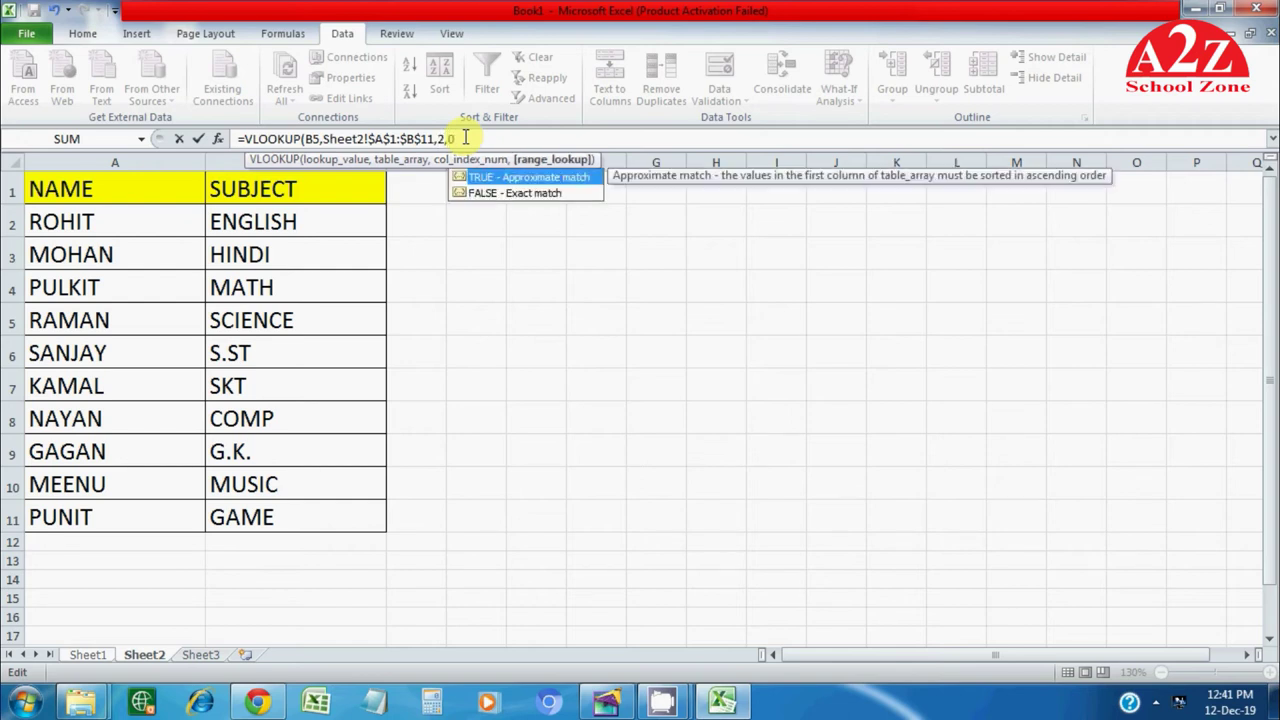
text())
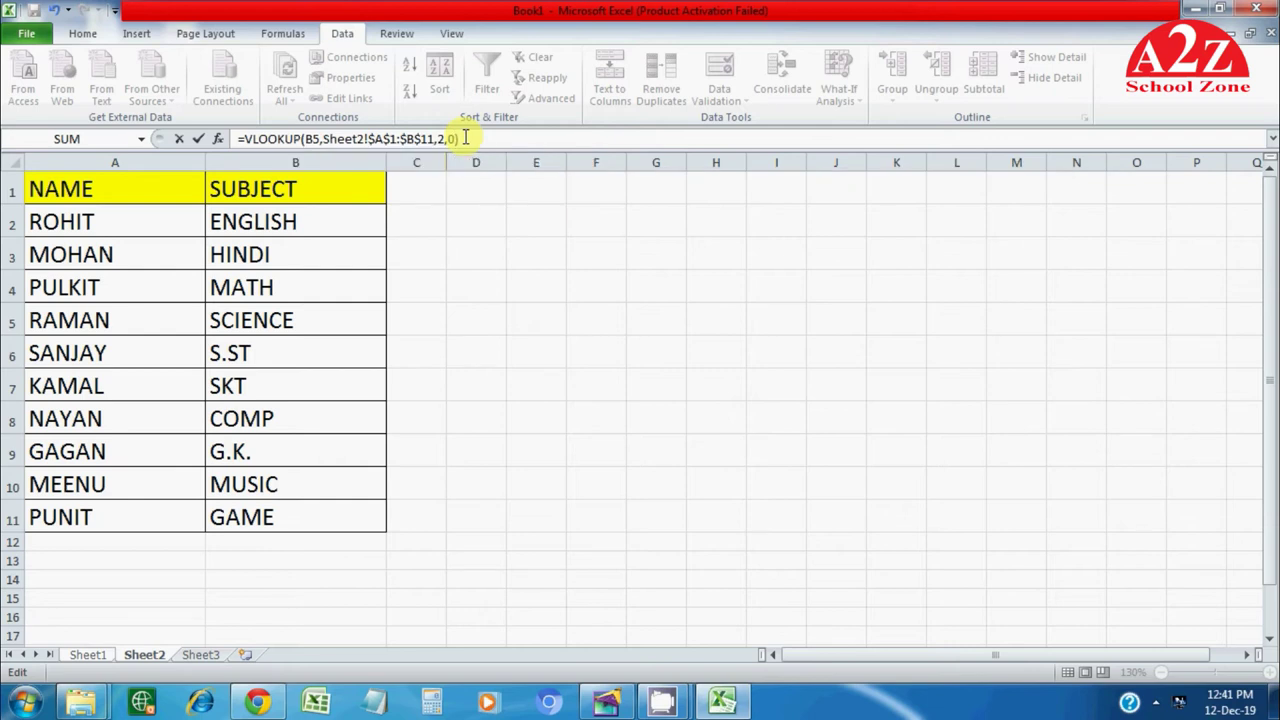
key(Return)
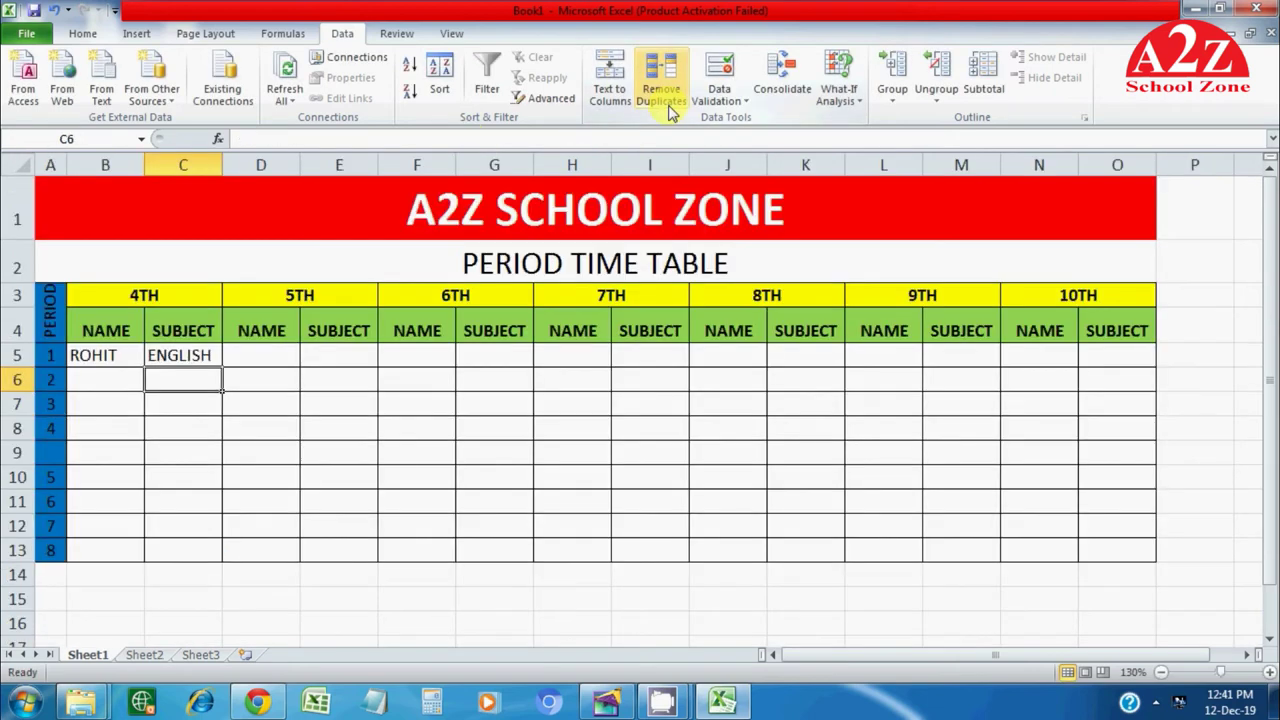
click(116, 384)
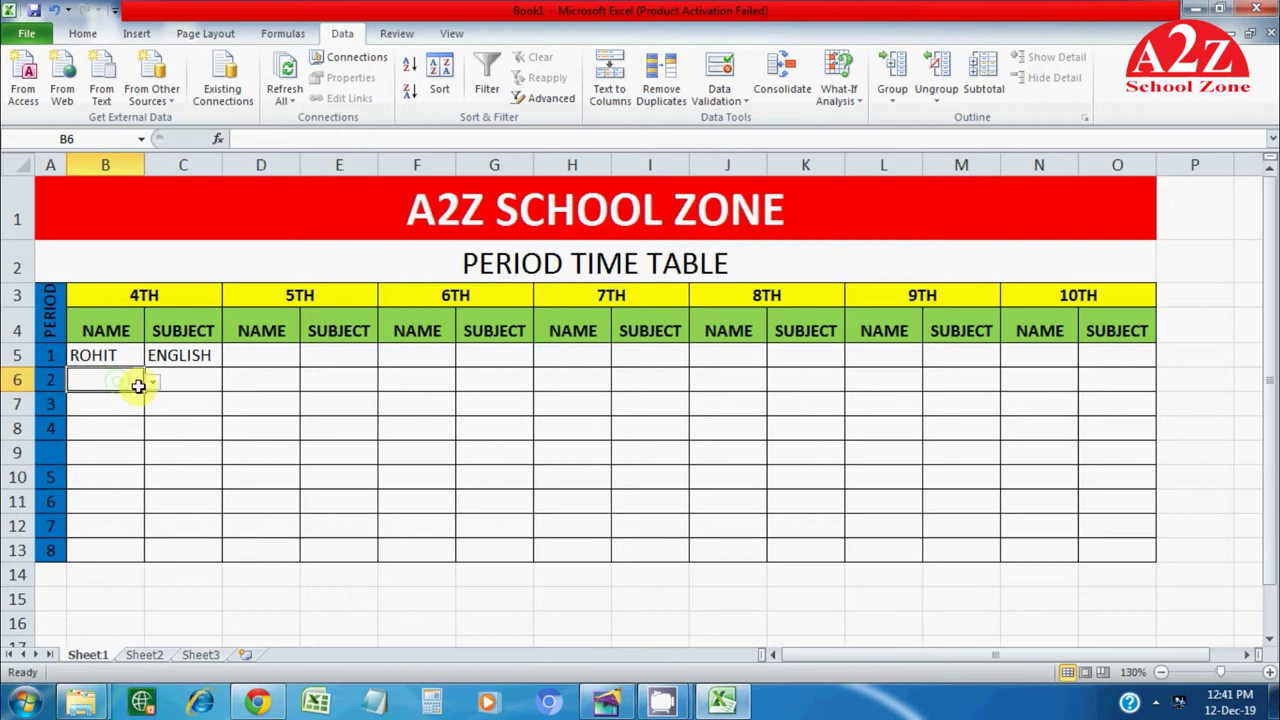
click(152, 382)
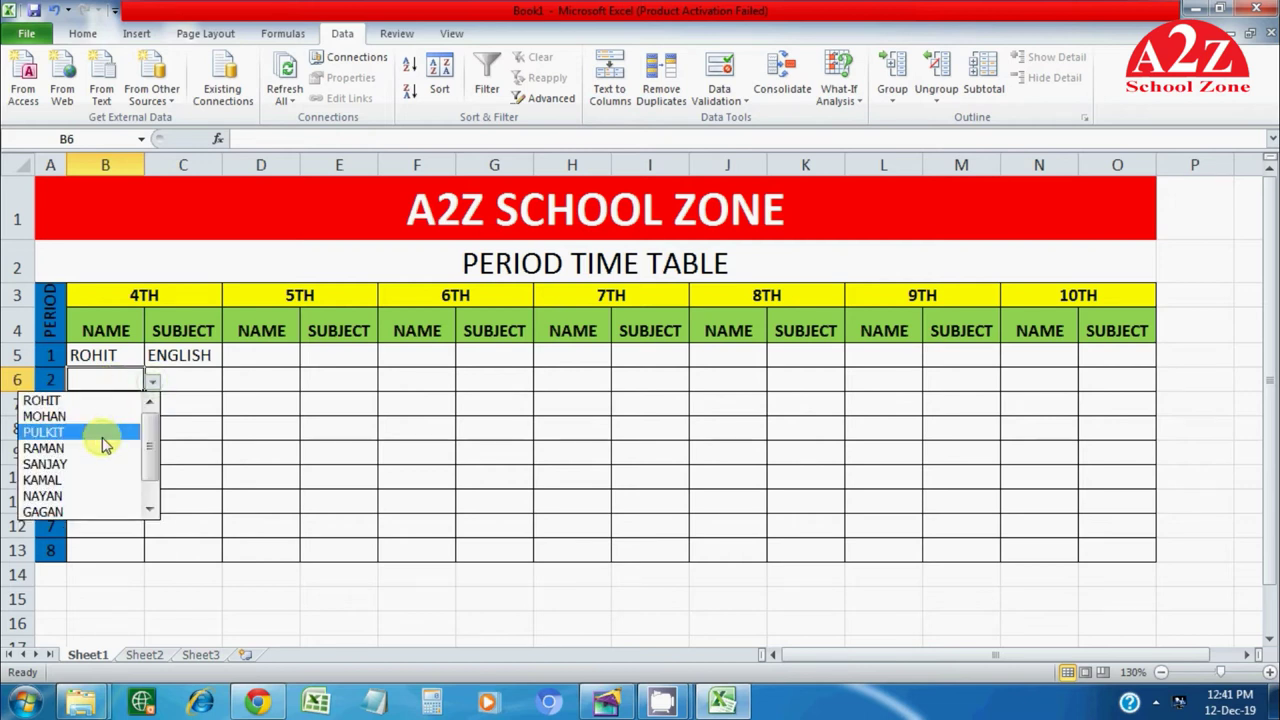
Step: Assign PULKIT to B6 and fill C5's subject lookup down to C13
click(105, 438)
click(182, 358)
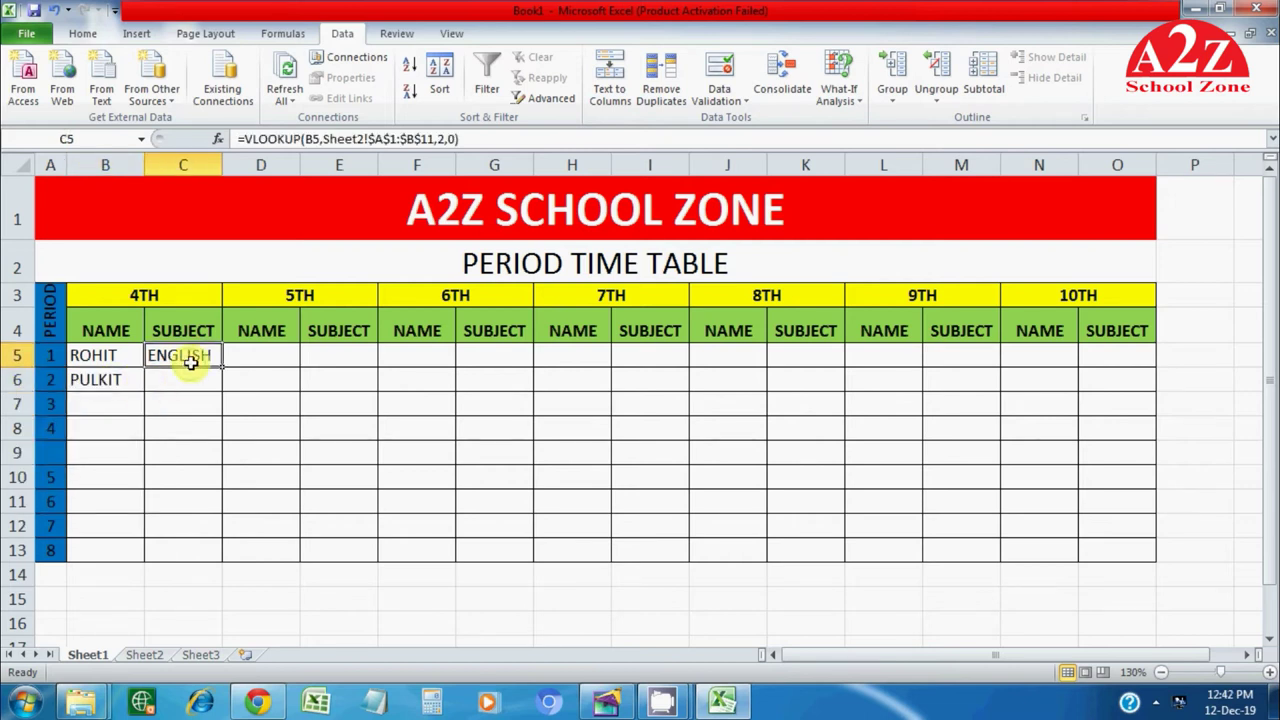
drag(221, 367, 228, 552)
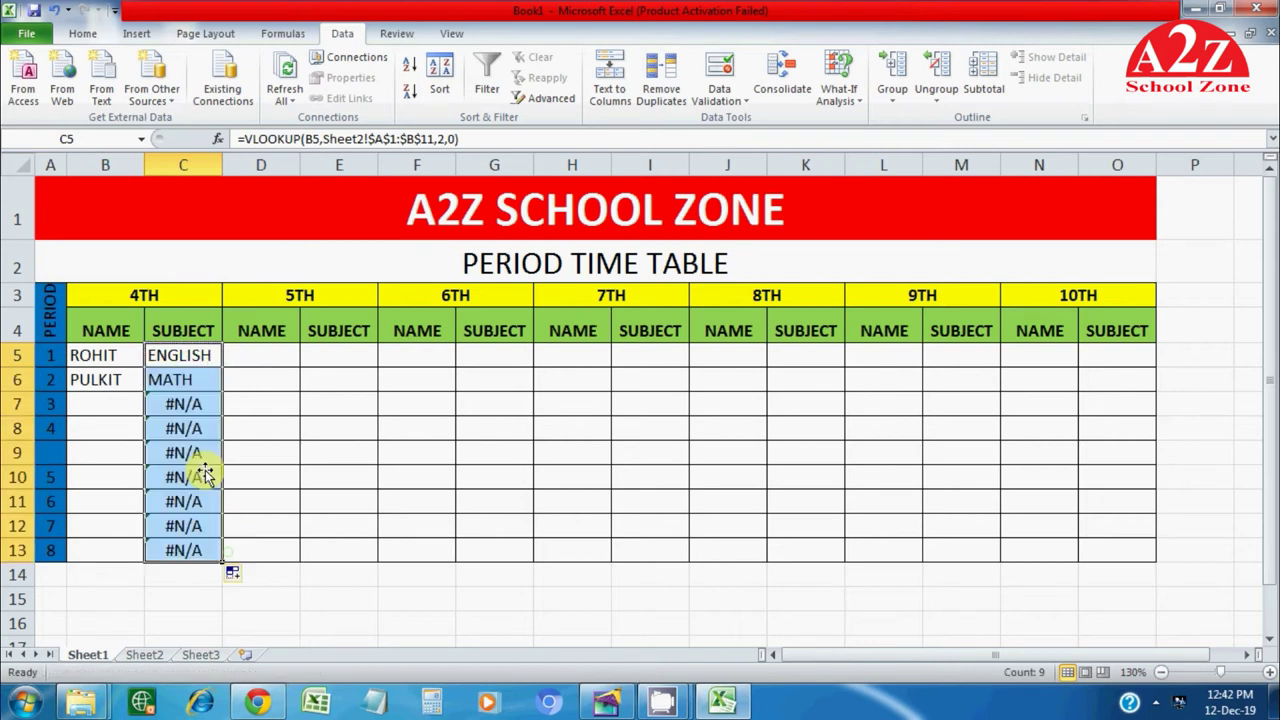
Step: Set period 3's name in B7 to NAYAN, so its subject shows COMP
click(105, 403)
click(152, 405)
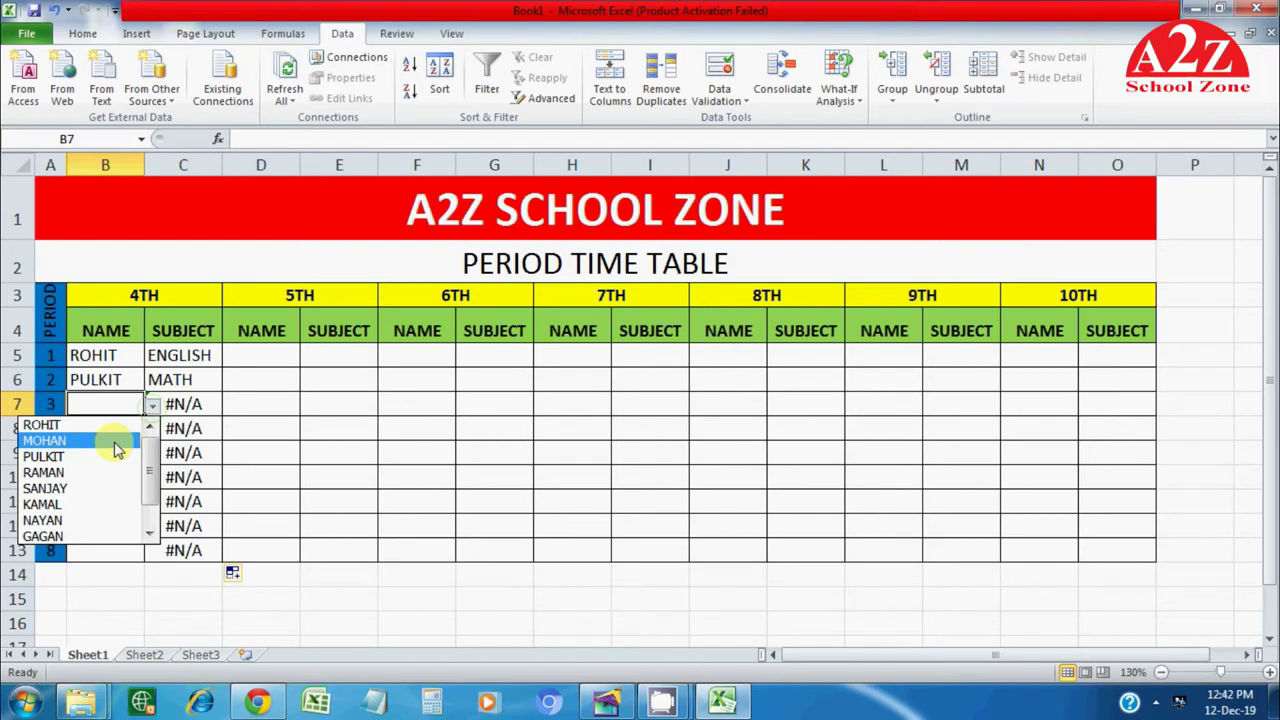
click(104, 460)
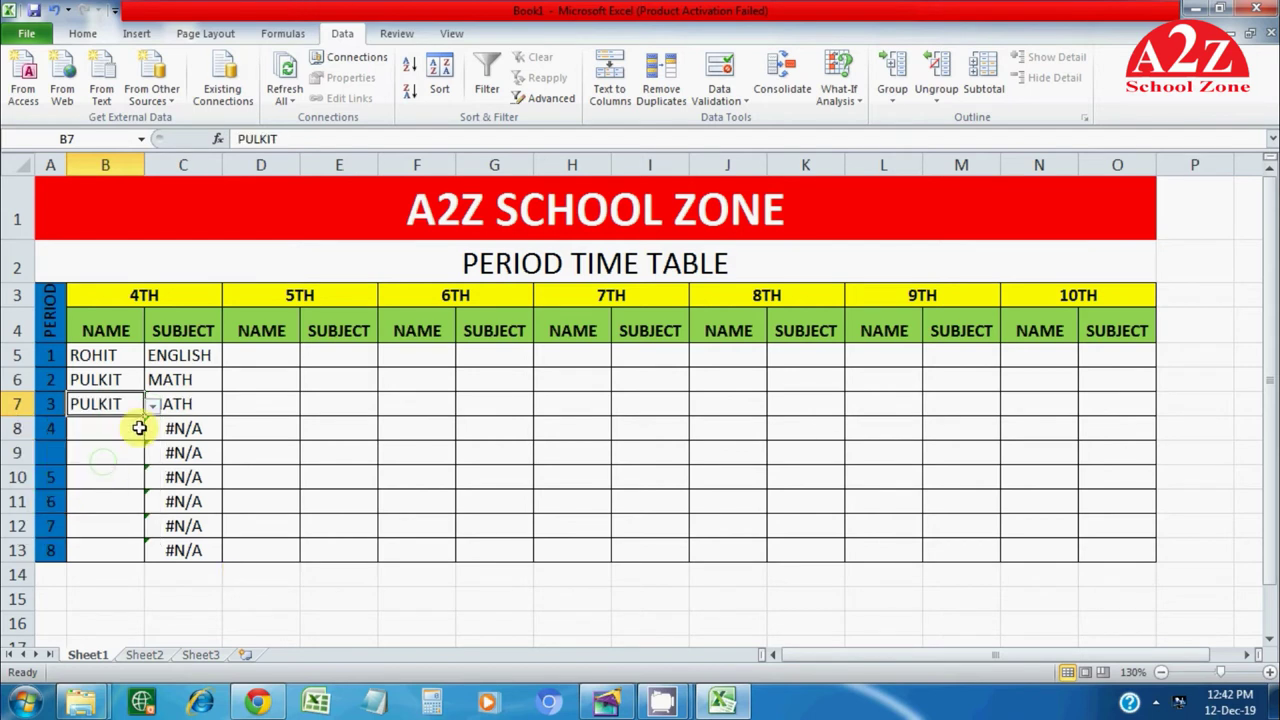
click(152, 405)
click(71, 489)
click(110, 434)
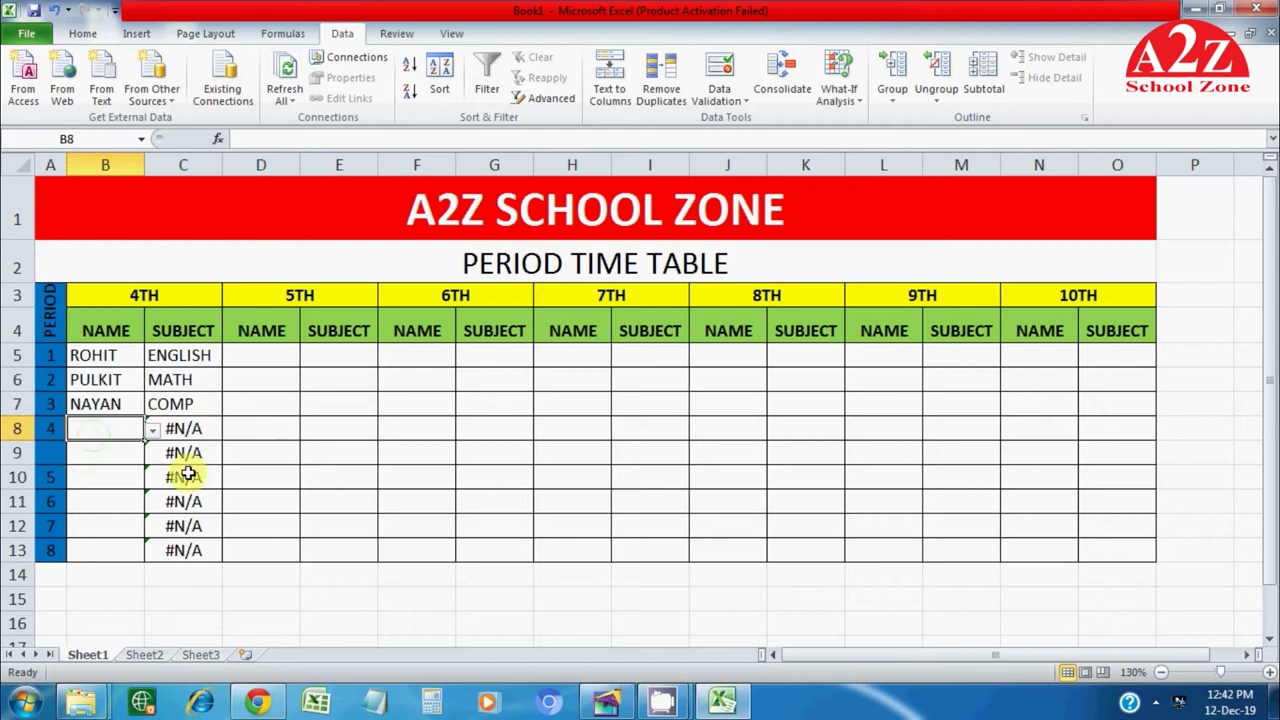
click(261, 354)
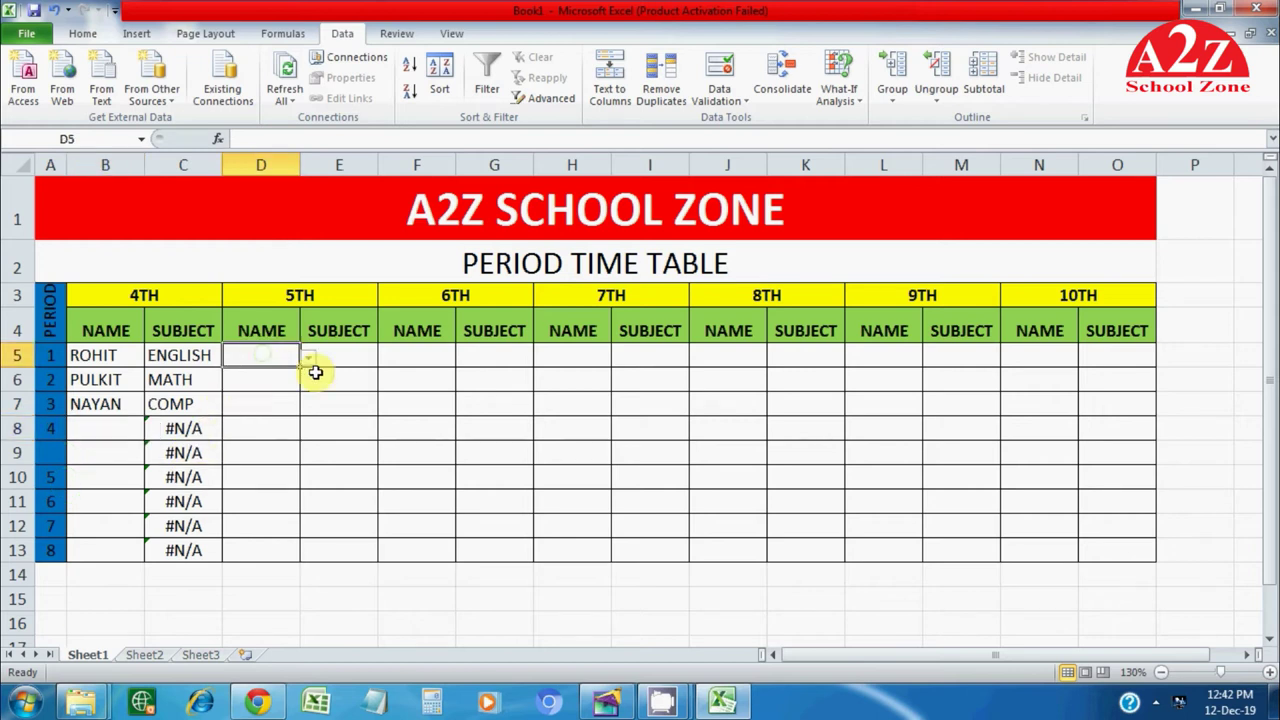
Step: Start a VLOOKUP in E5 using D5 as the lookup value
click(353, 357)
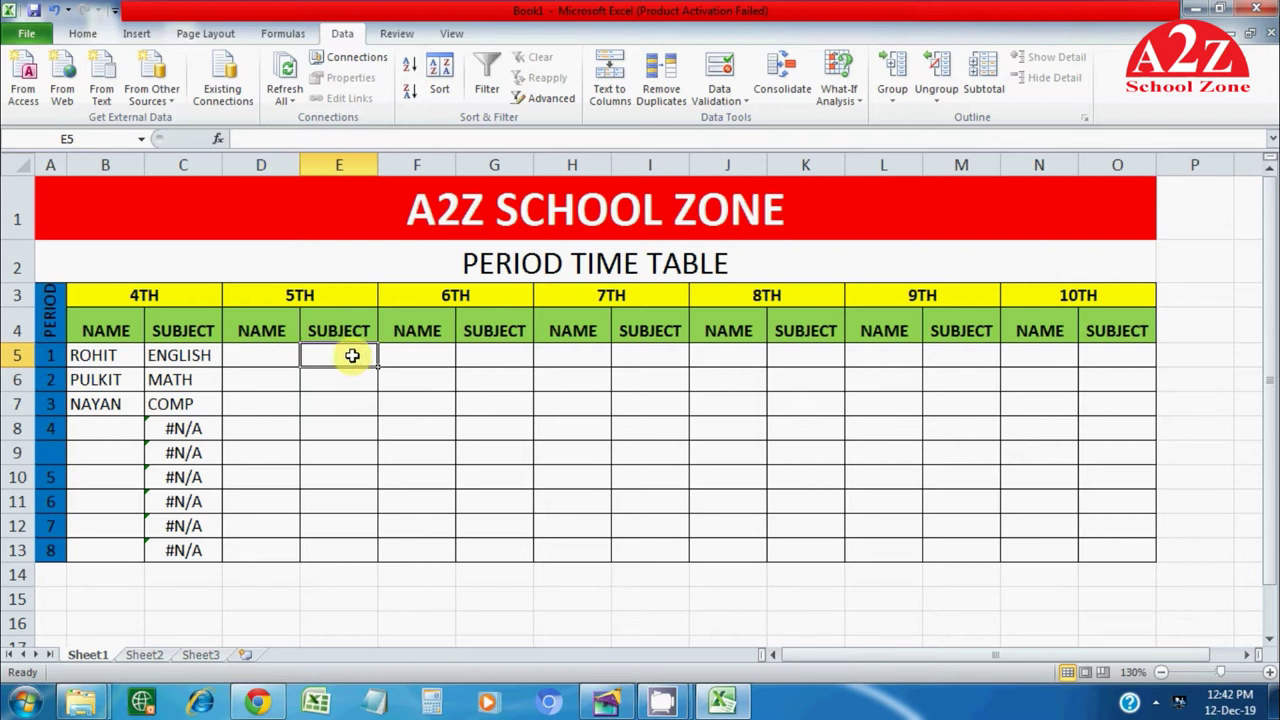
text(=)
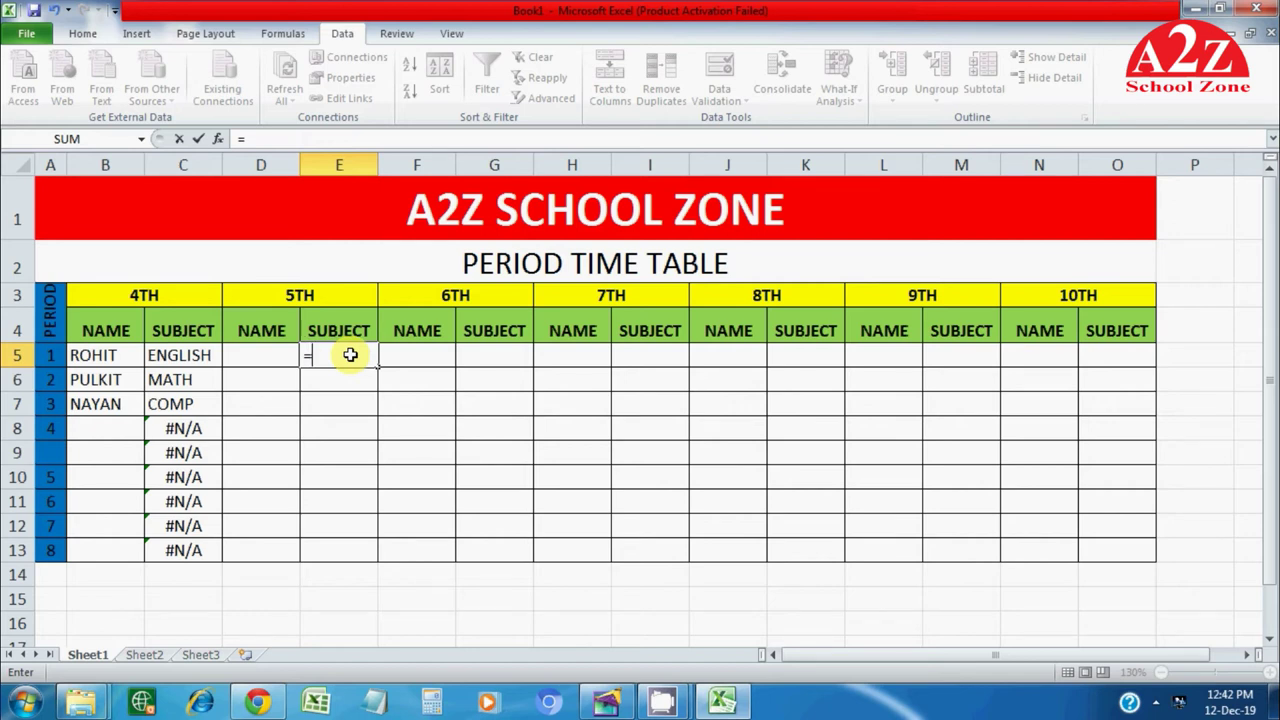
text(VLOO)
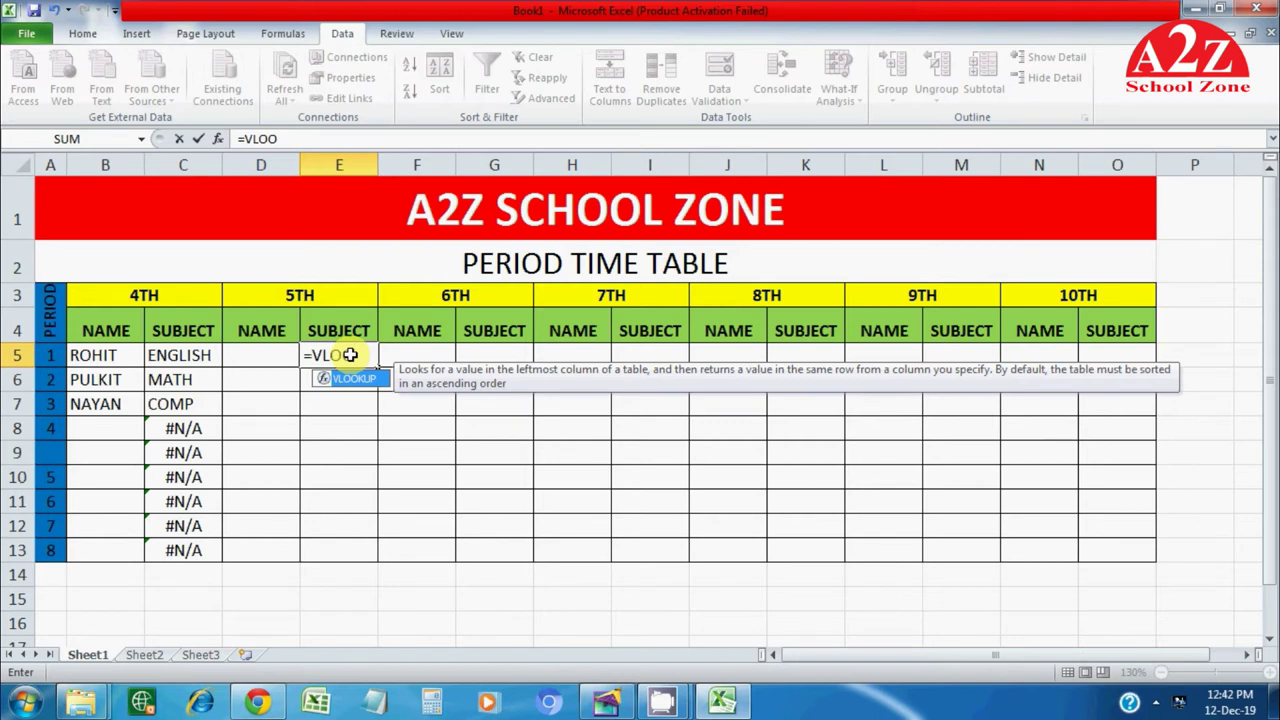
key(Tab)
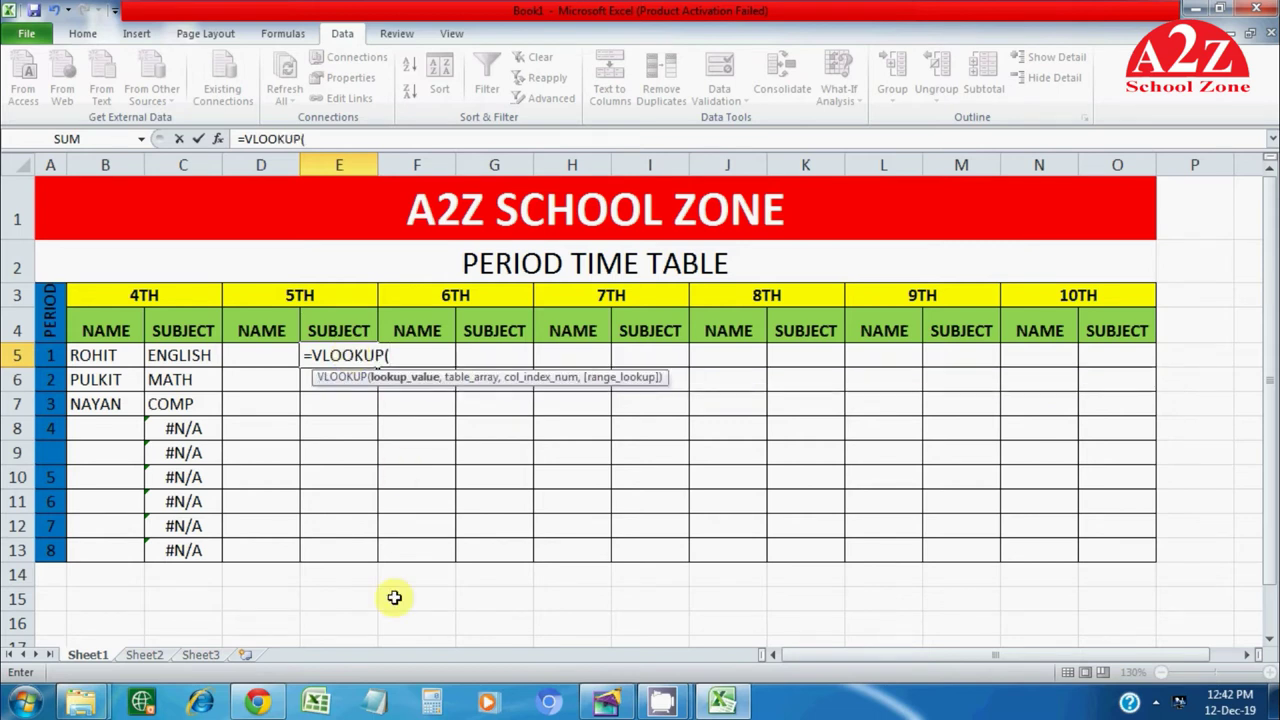
click(263, 356)
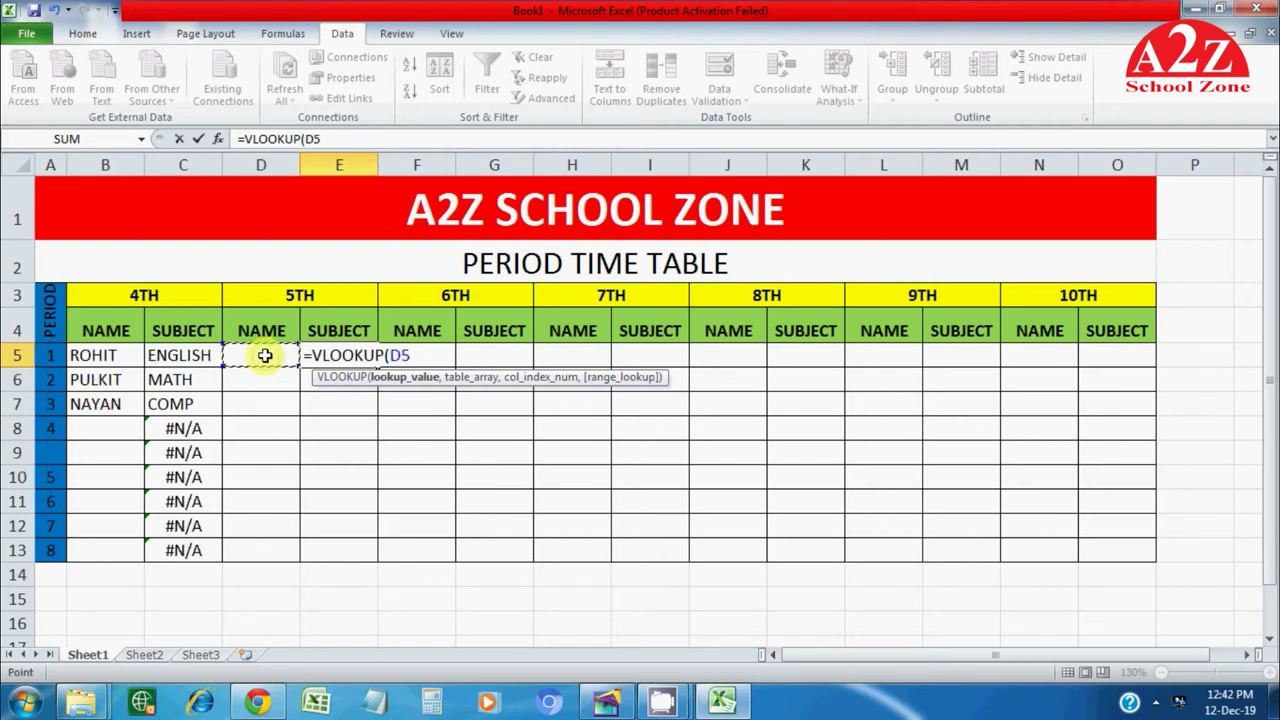
text(,)
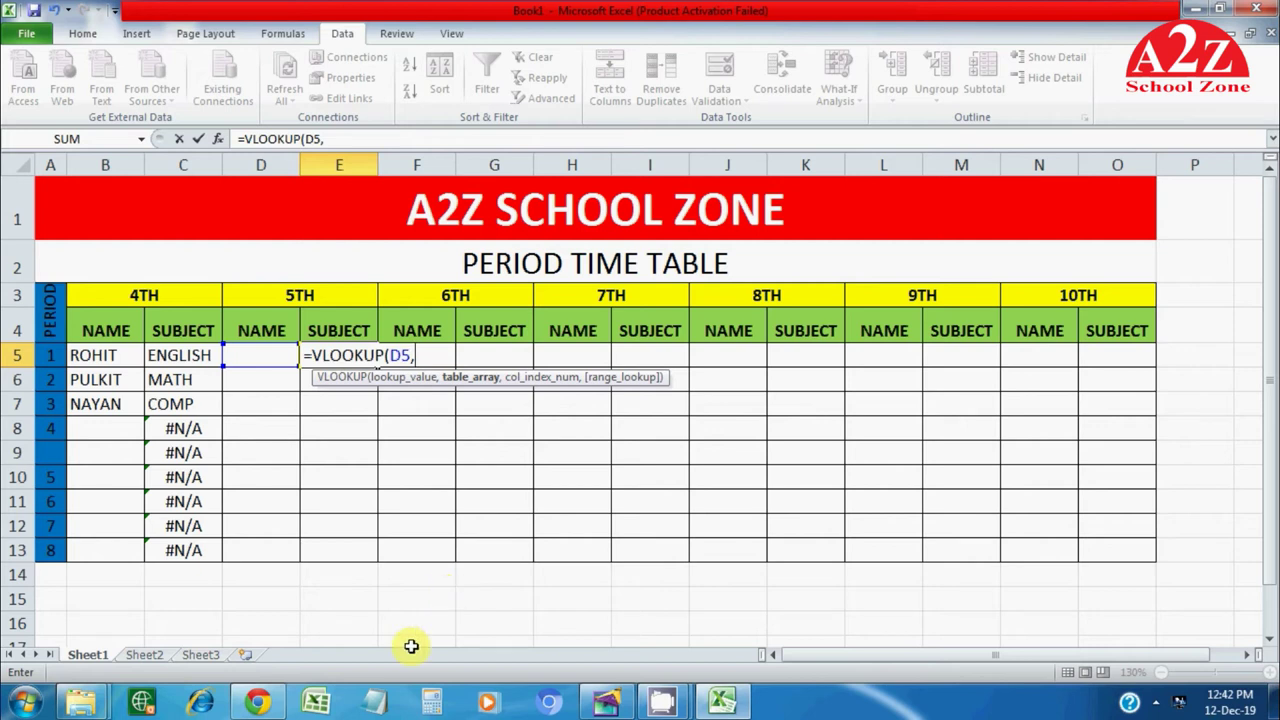
Step: Finish it with Sheet2!$A$1:$B$11, column 2, exact match, and fill E5 down to E13
click(150, 655)
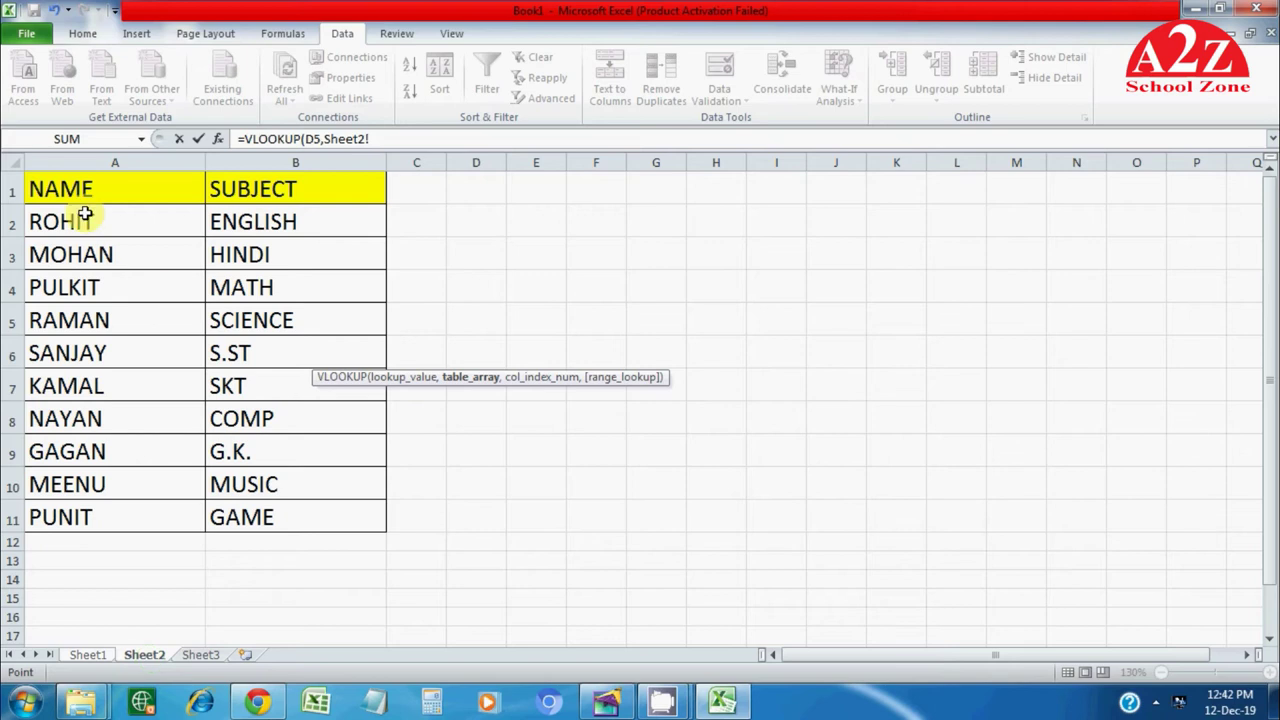
drag(73, 188, 280, 510)
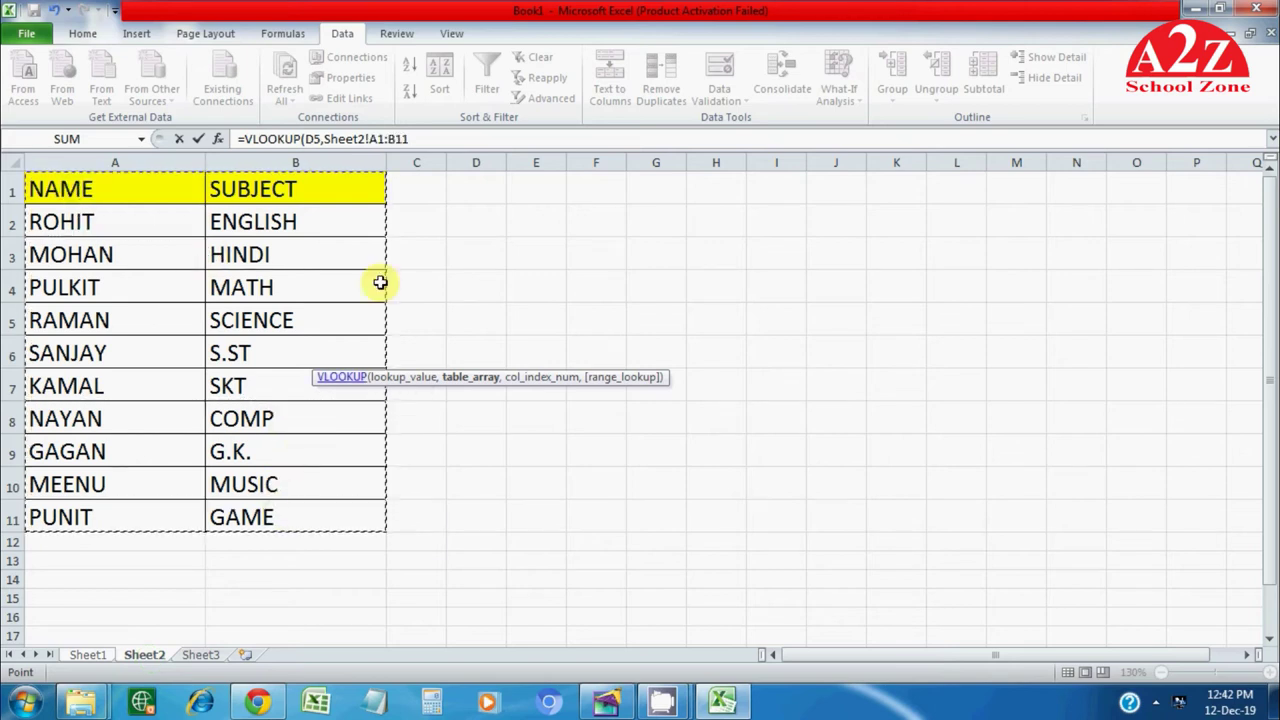
key(F4)
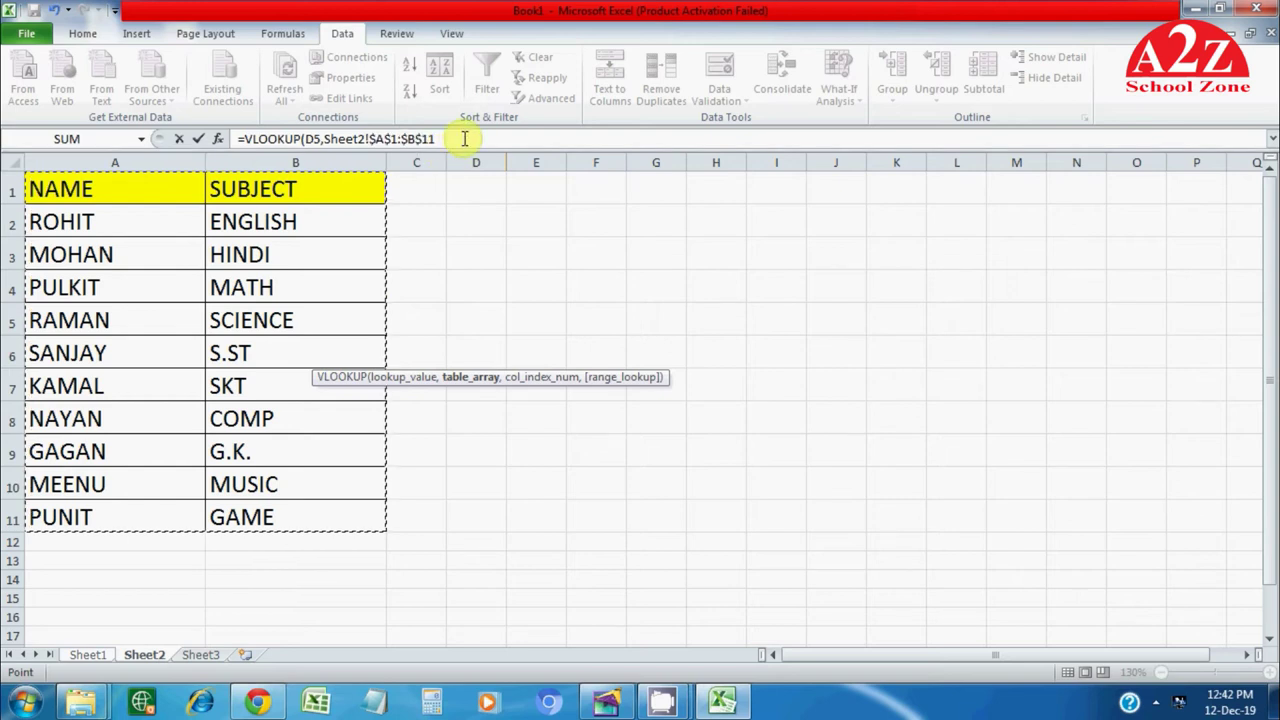
click(465, 138)
text(,)
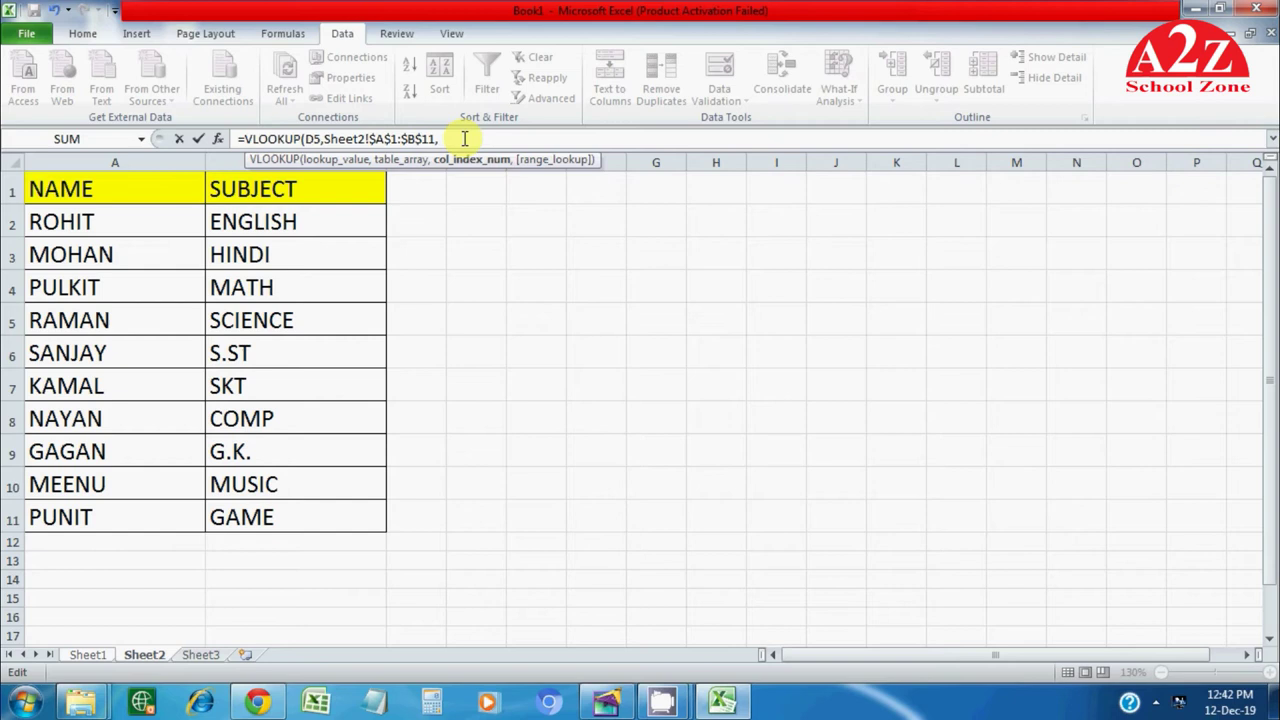
text(2,0)
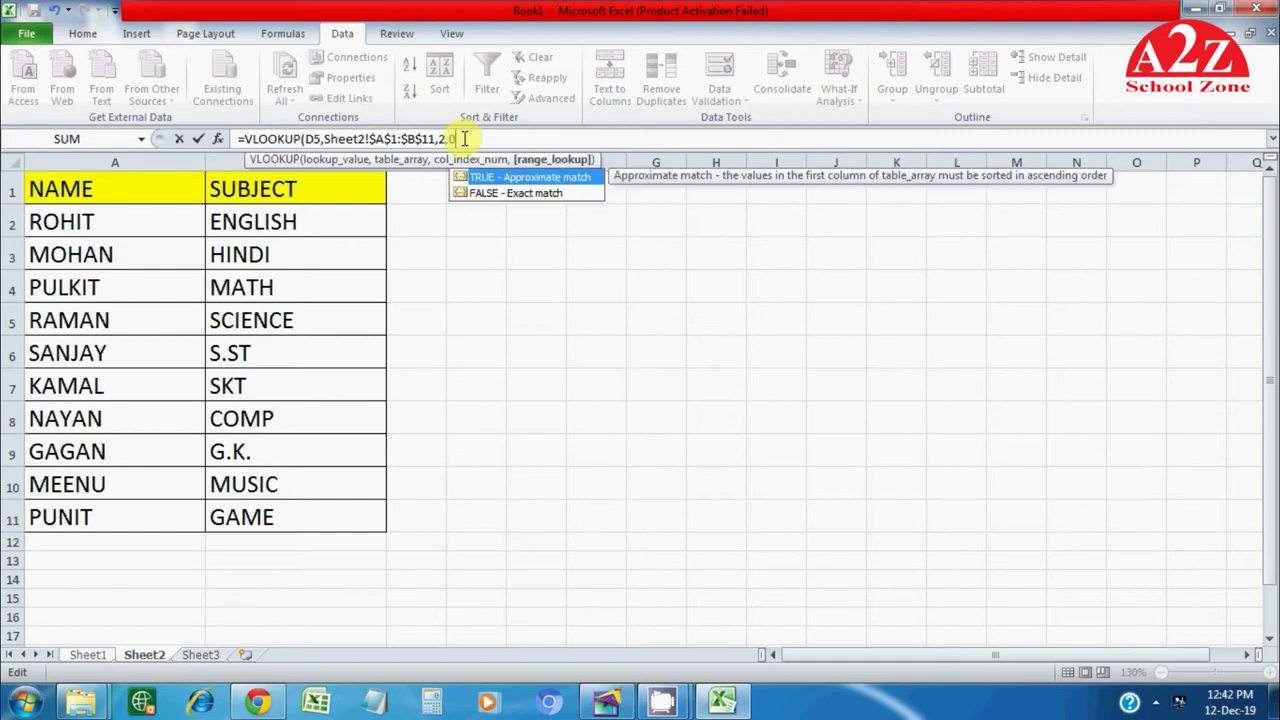
text())
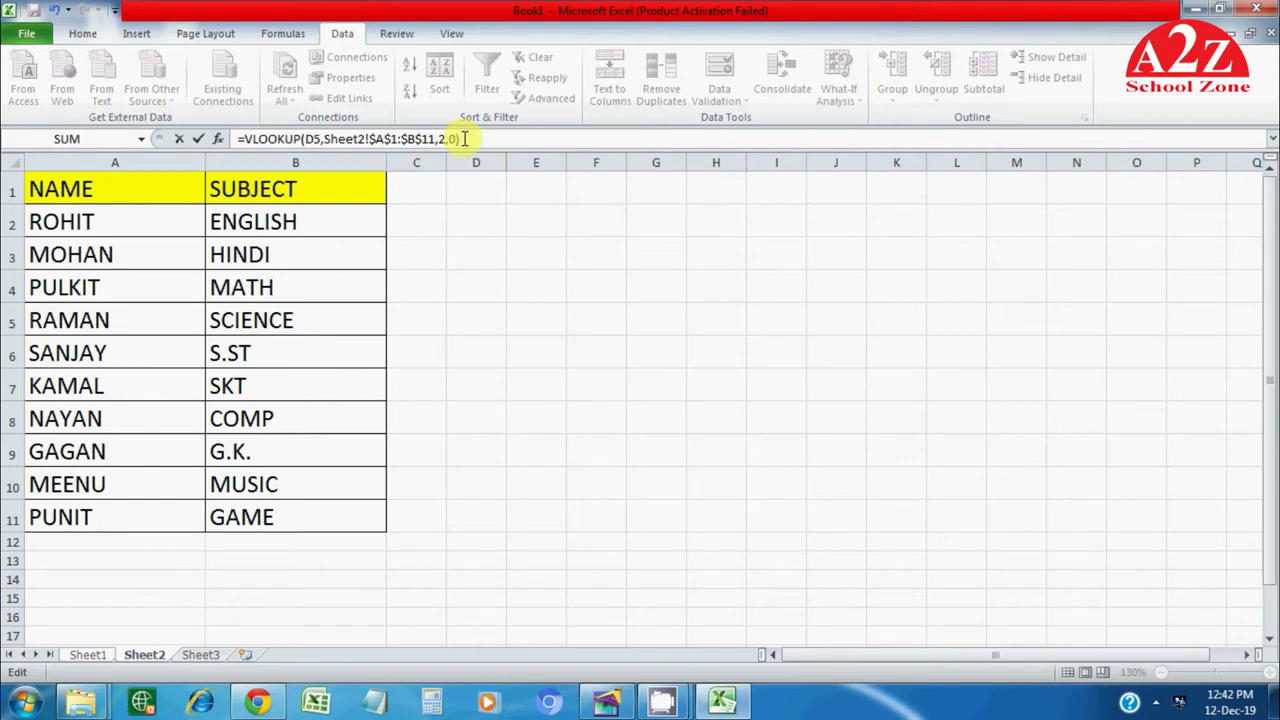
key(Return)
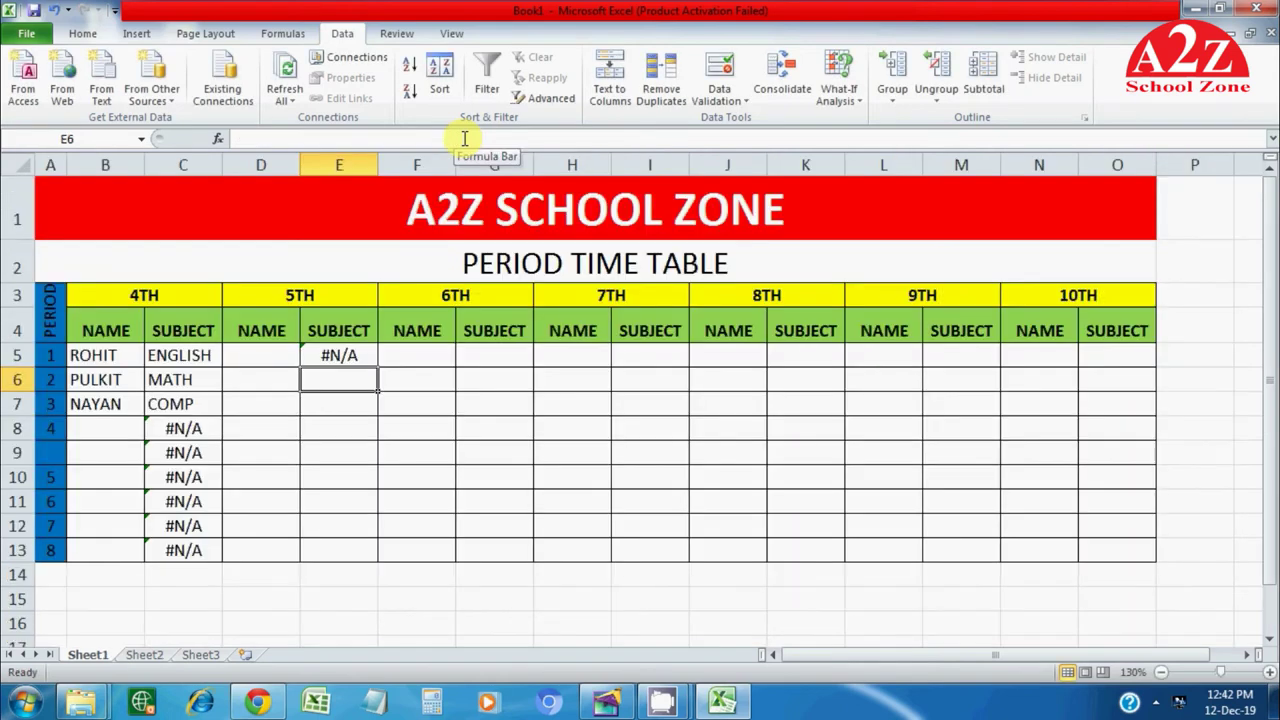
click(358, 360)
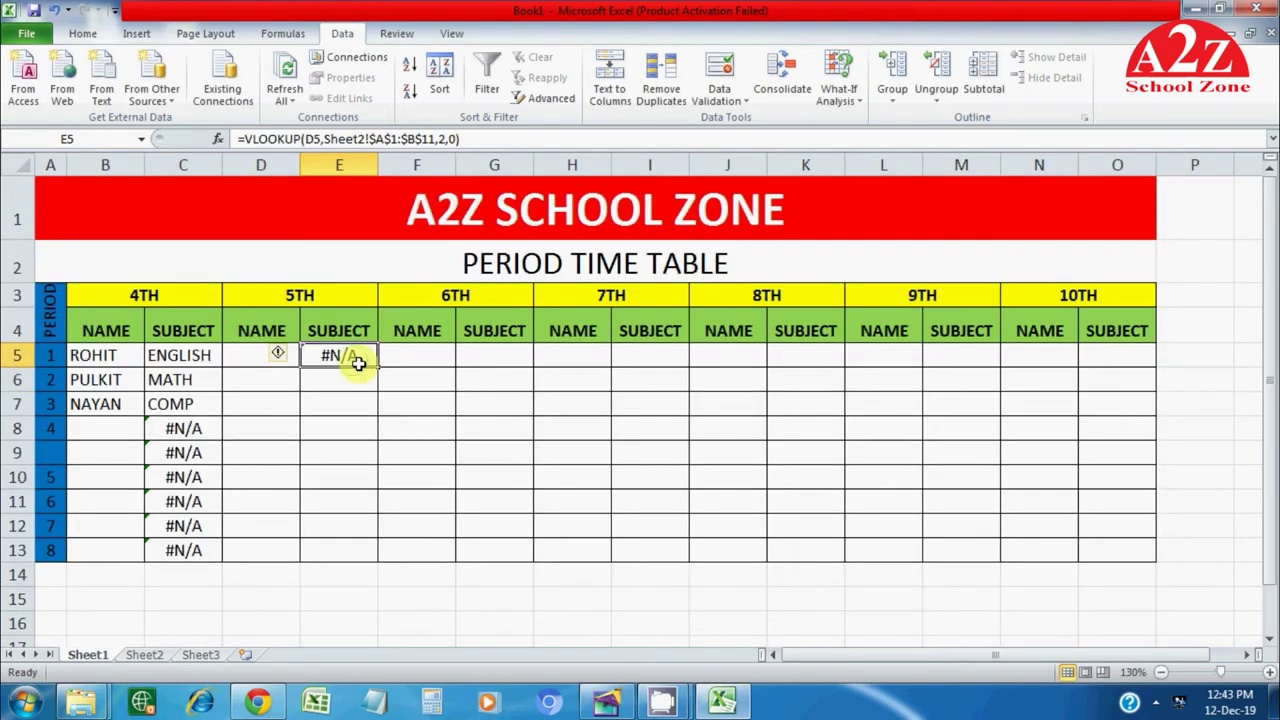
drag(375, 367, 381, 553)
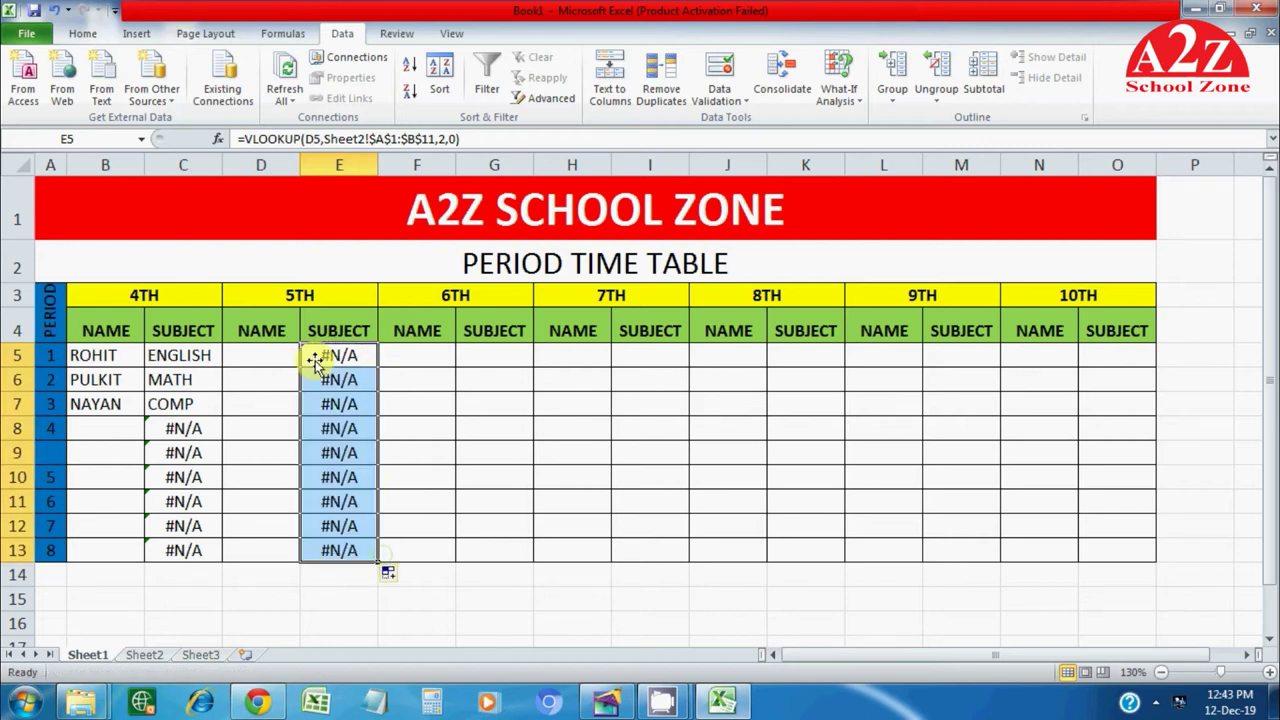
Step: Begin a VLOOKUP in G5 on F5, redoing an accidentally committed first attempt
click(498, 356)
text(=)
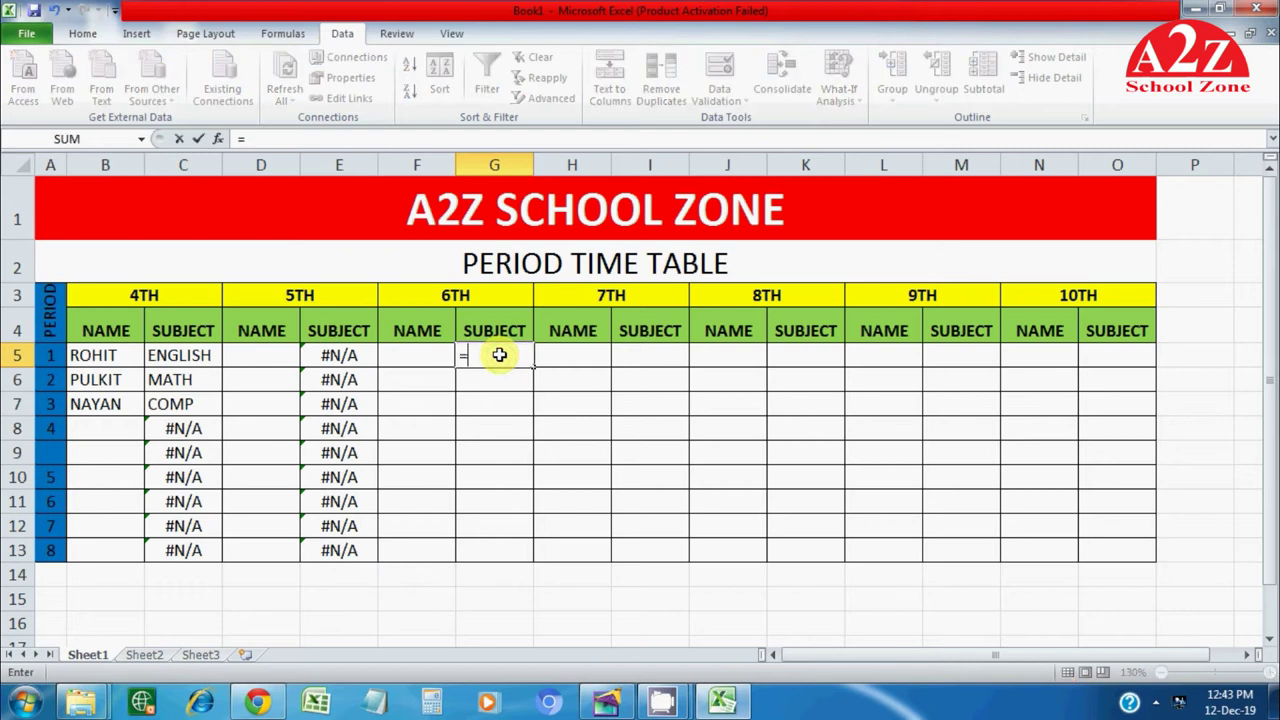
text(VLOO)
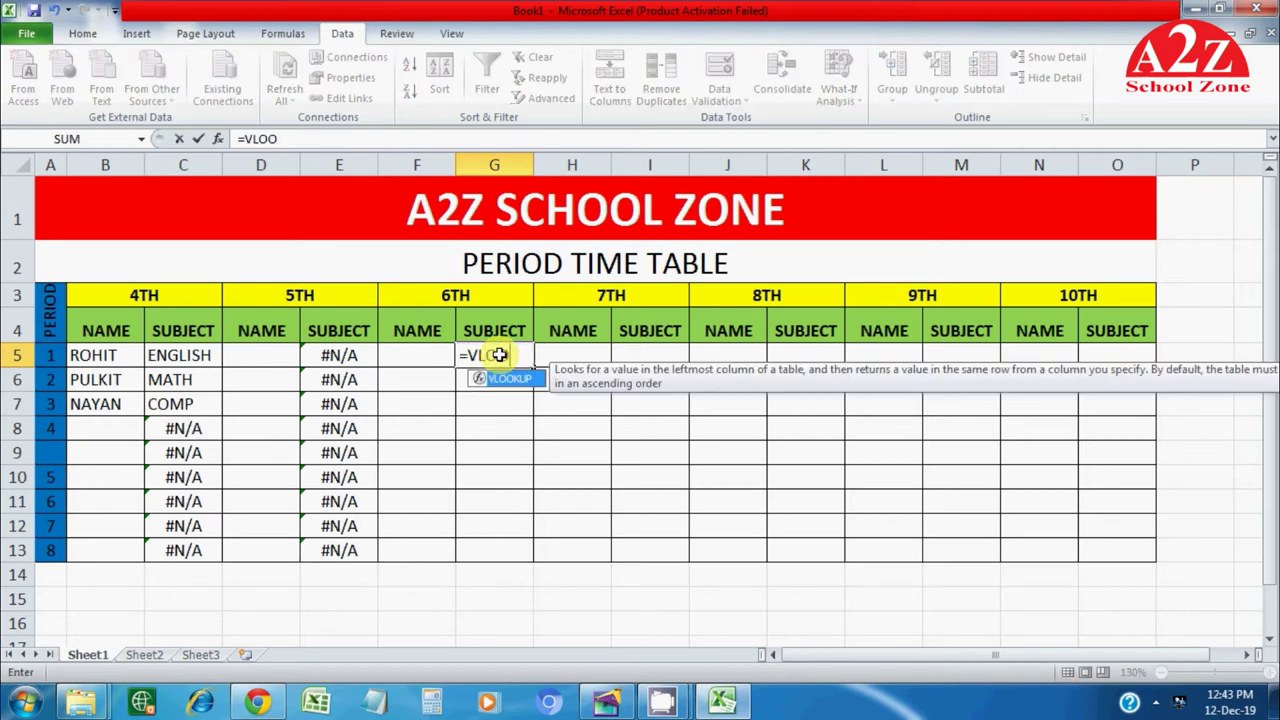
key(Return)
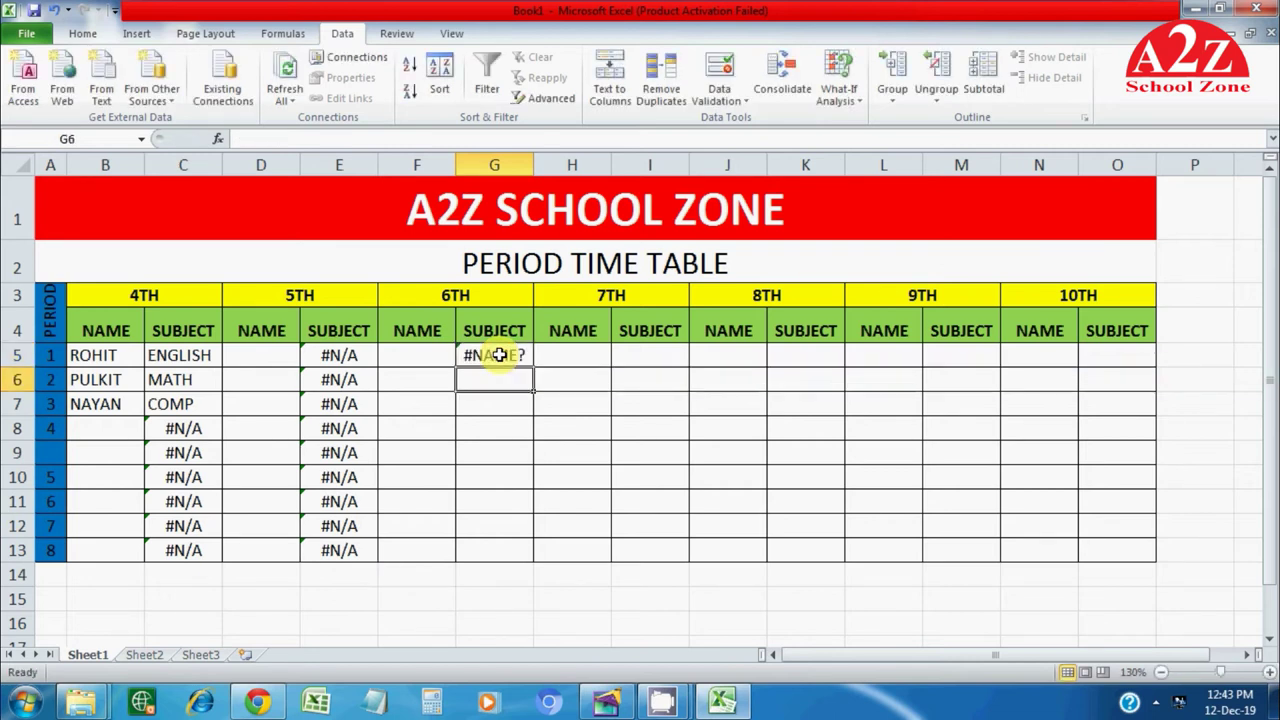
click(498, 355)
text(=)
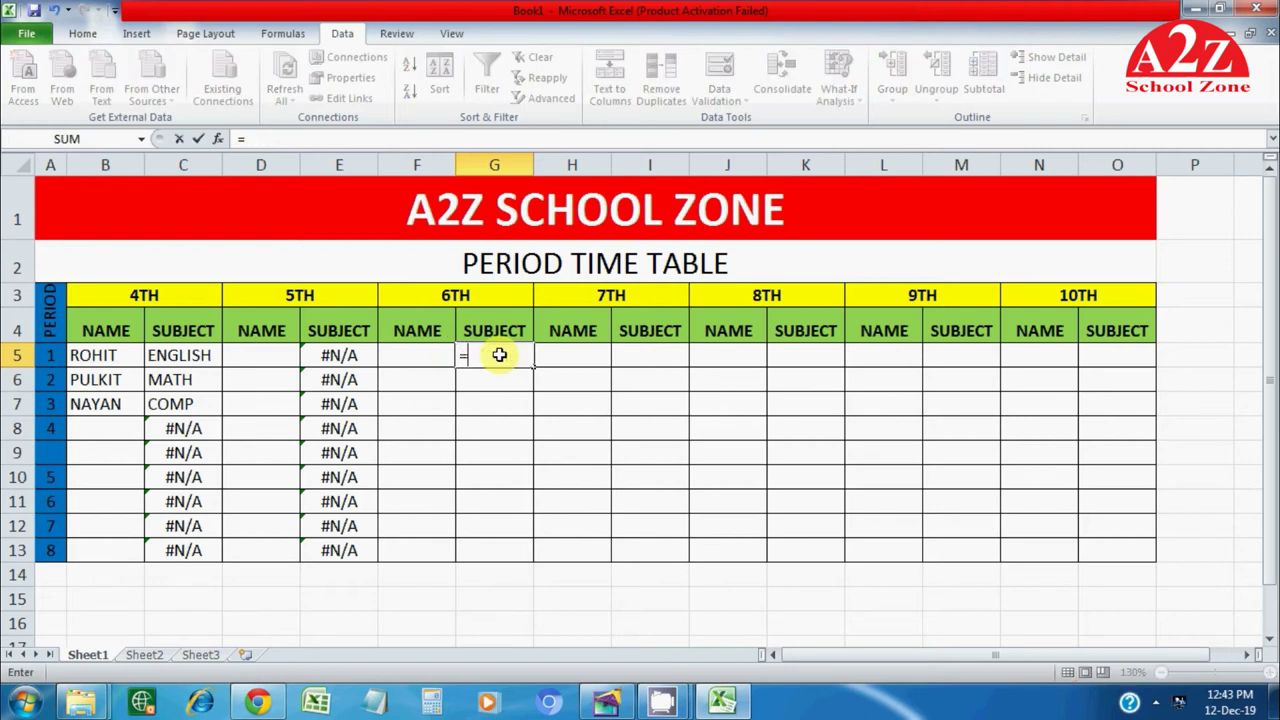
text(VLOO)
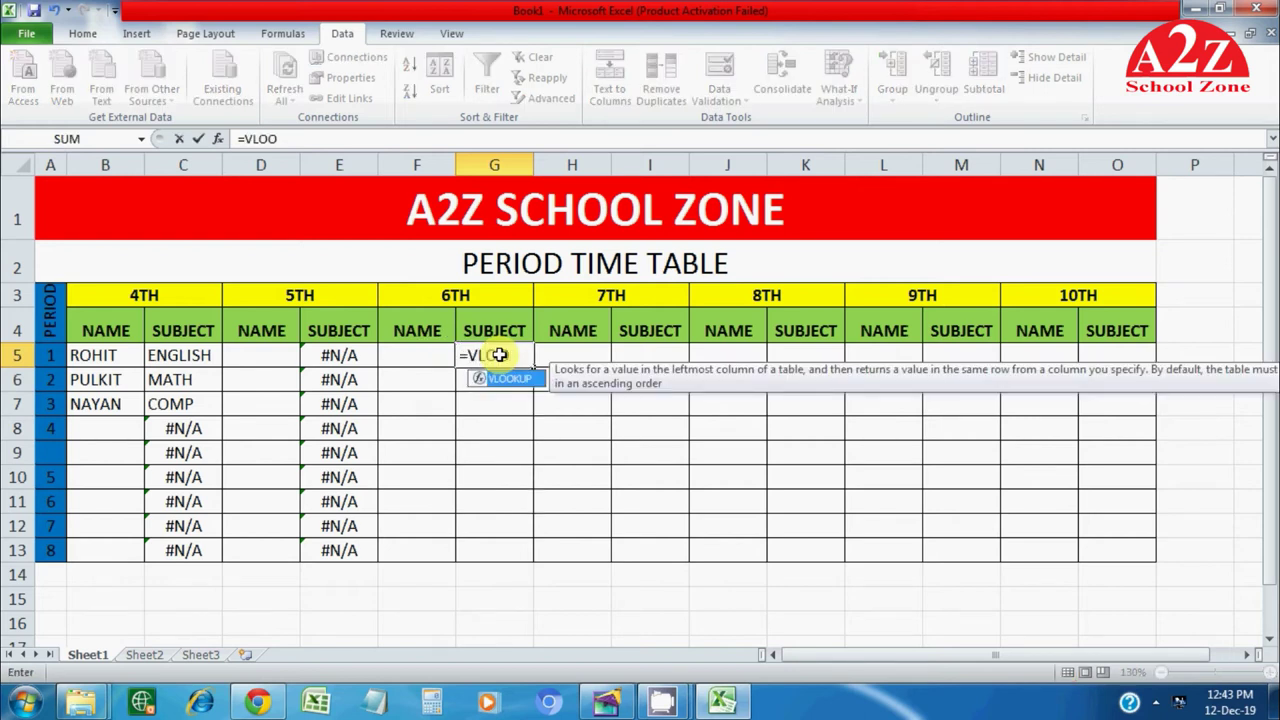
key(Tab)
click(417, 355)
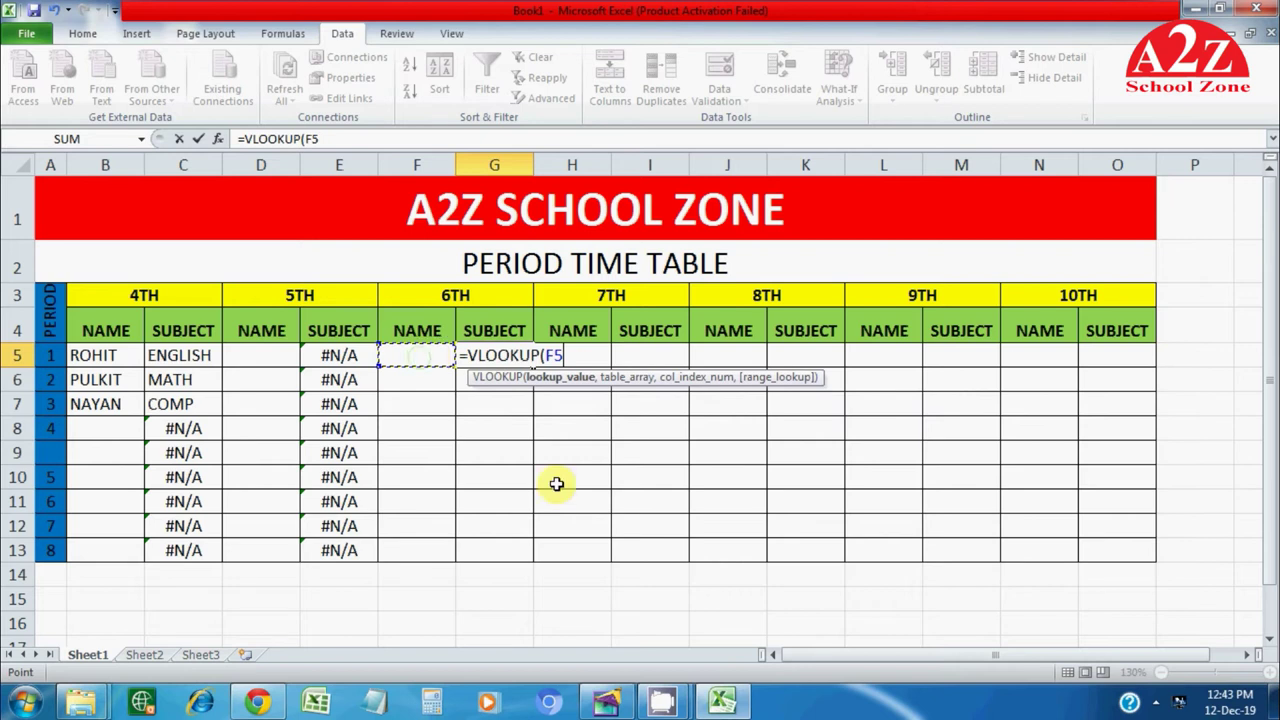
text(,)
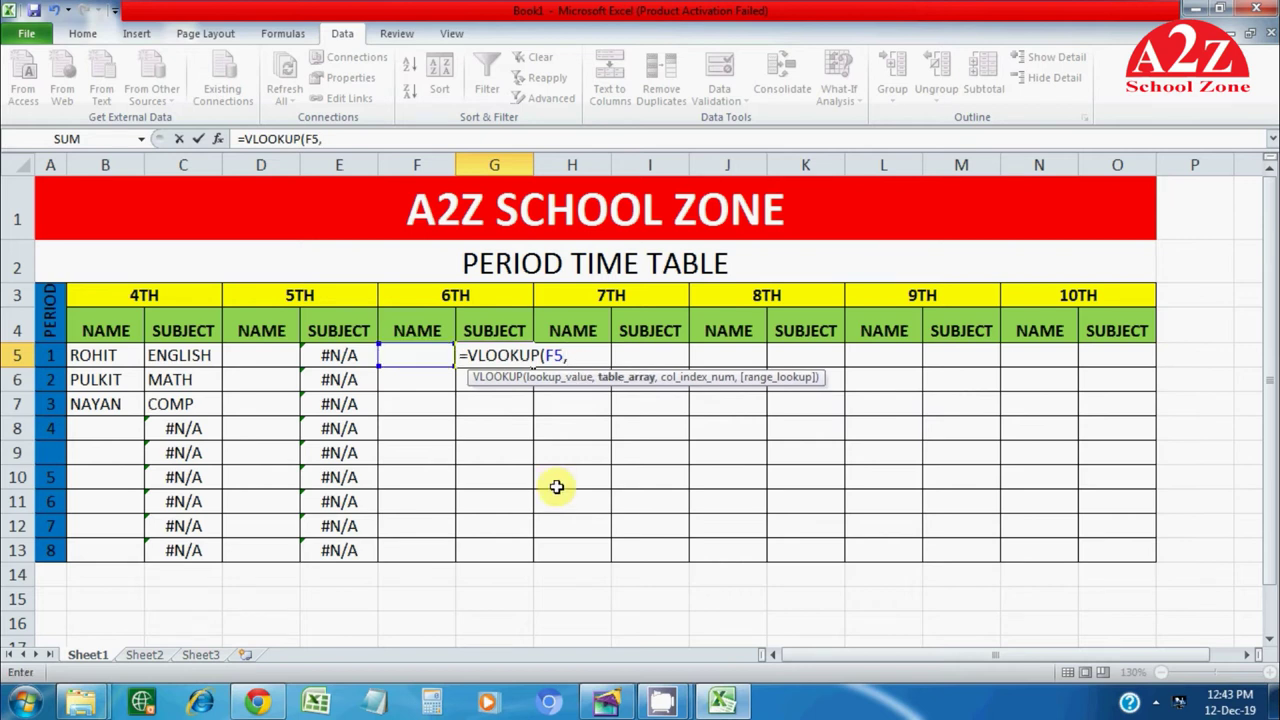
Step: Complete it against Sheet2!$A$1:$B$11, column 2, exact match, and fill G5 down to G13
click(146, 654)
drag(62, 173, 314, 509)
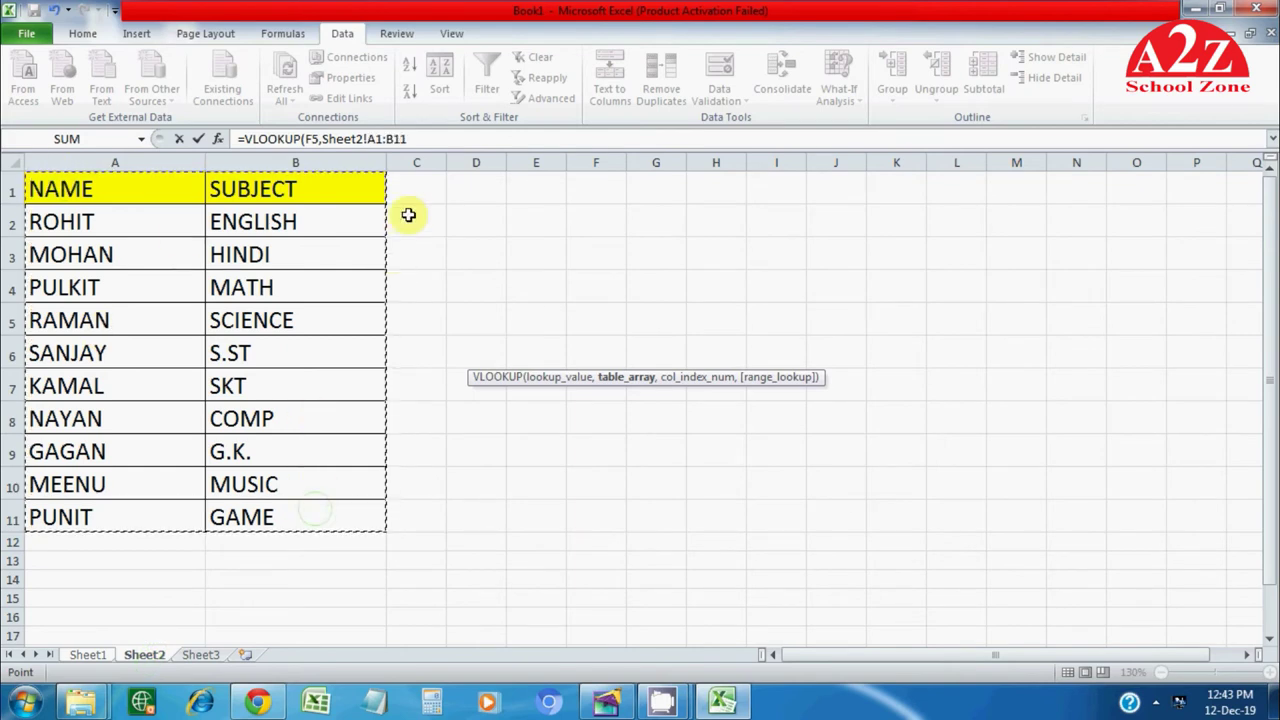
key(F4)
click(465, 139)
text(,2)
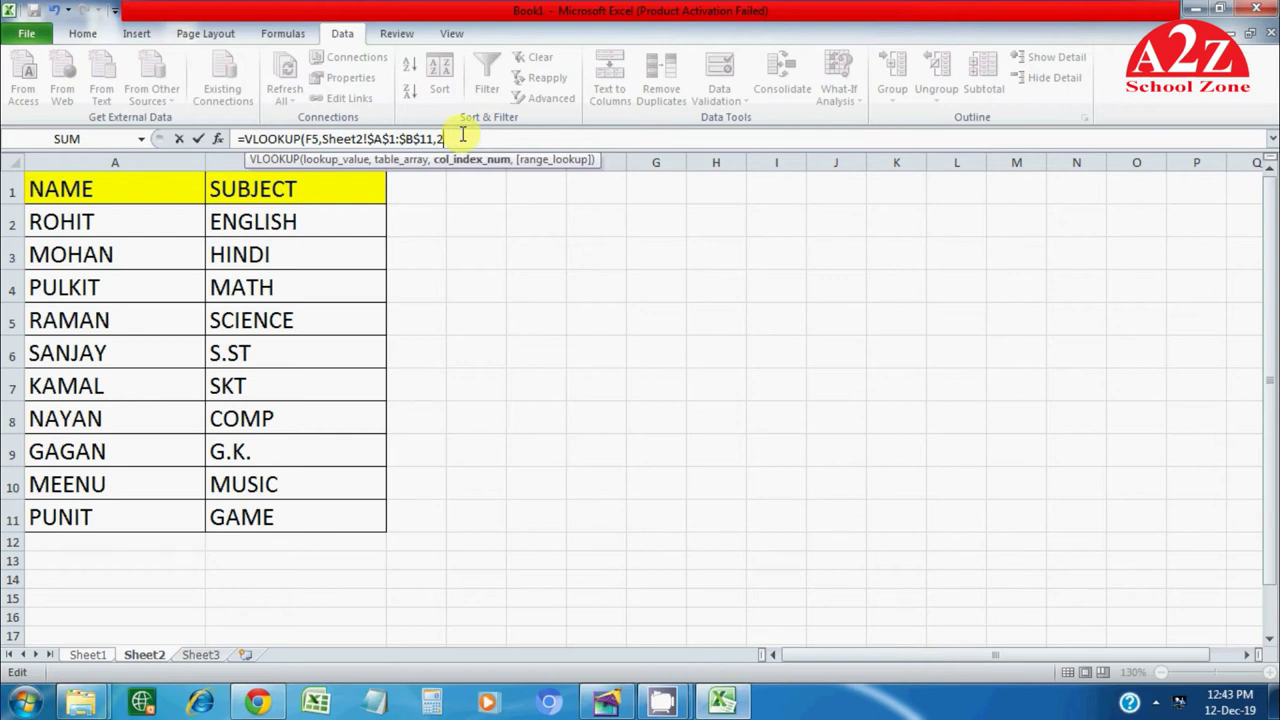
text(,0)
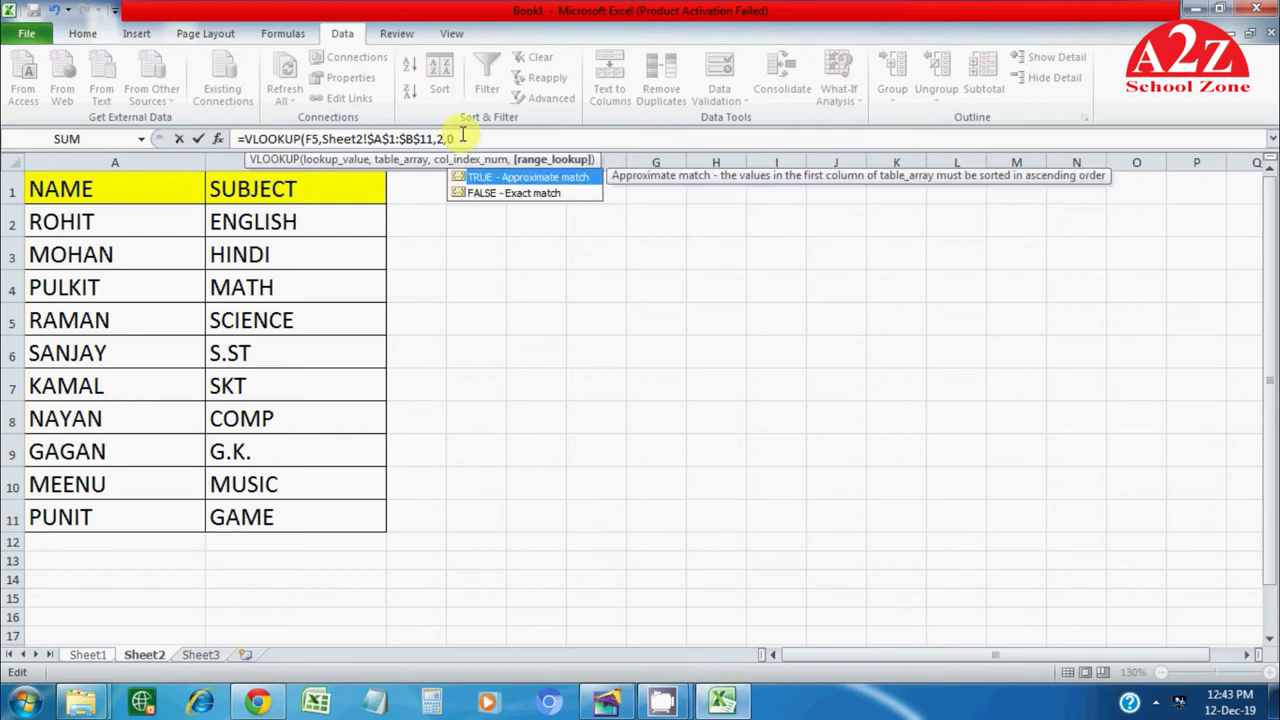
text())
key(Return)
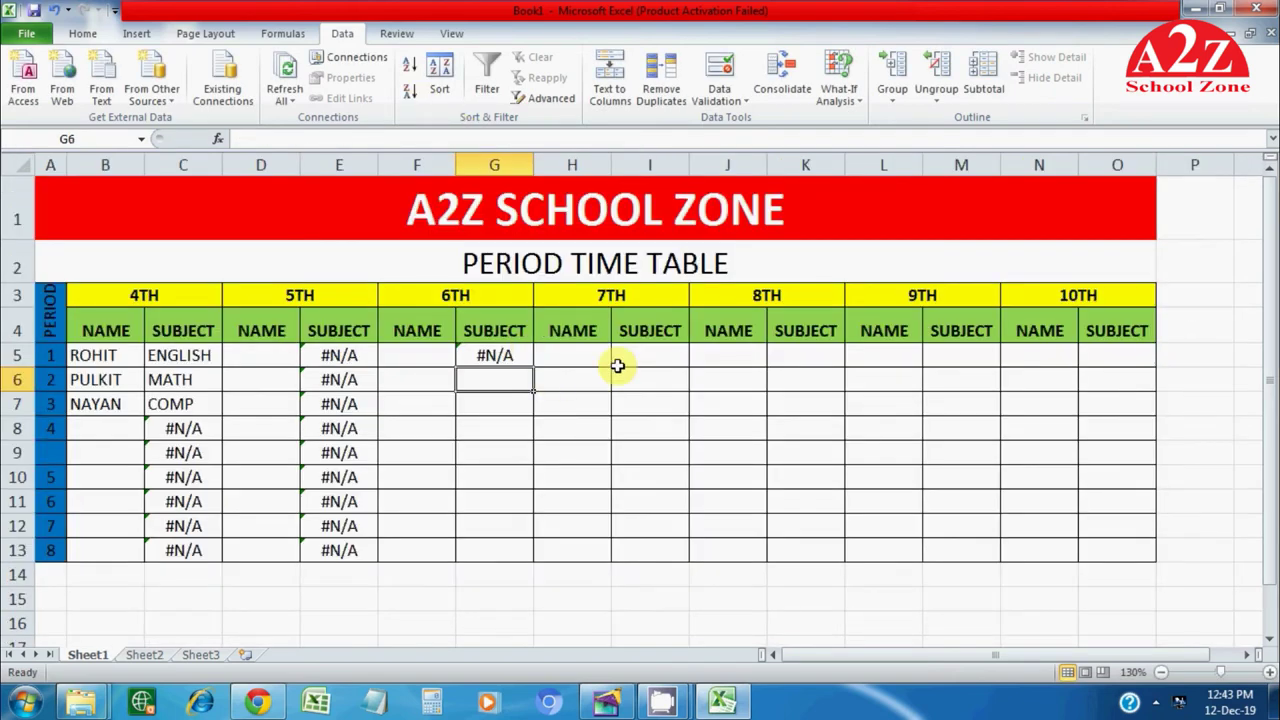
click(505, 355)
drag(534, 367, 531, 564)
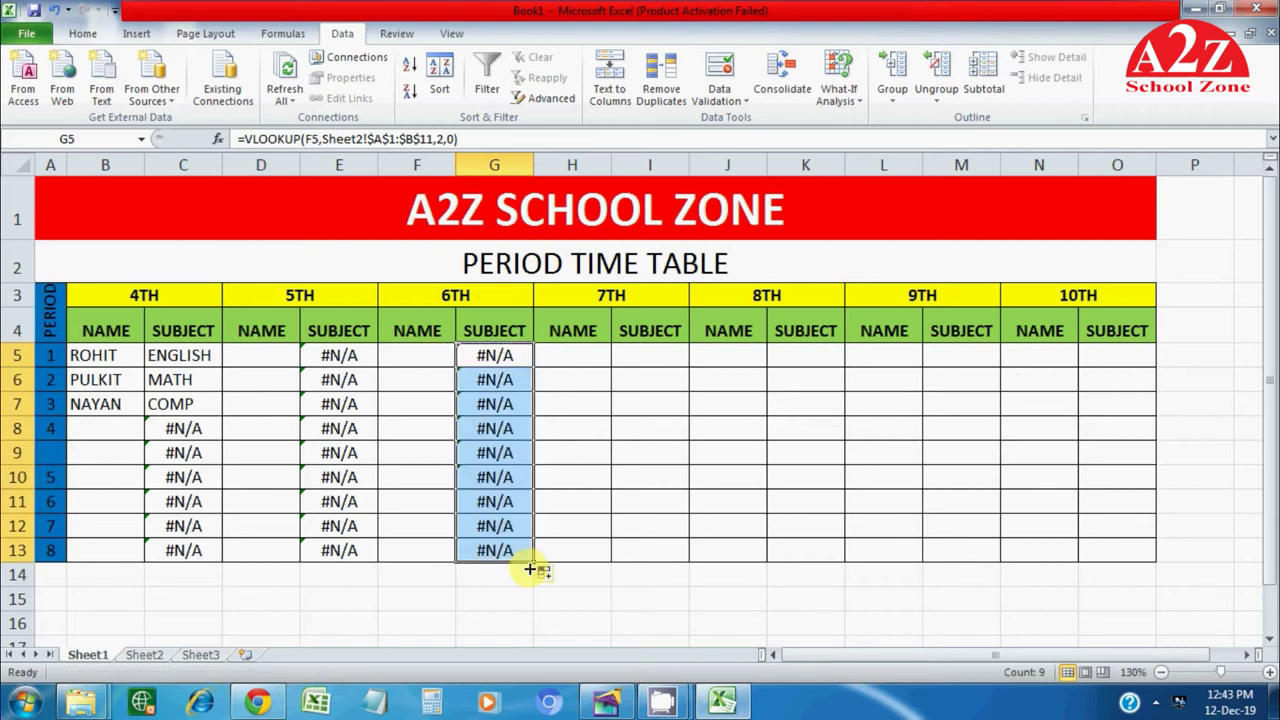
click(658, 355)
Step: Start a VLOOKUP in I5 with the 7TH name cell H5 as lookup value
text(=VLOO)
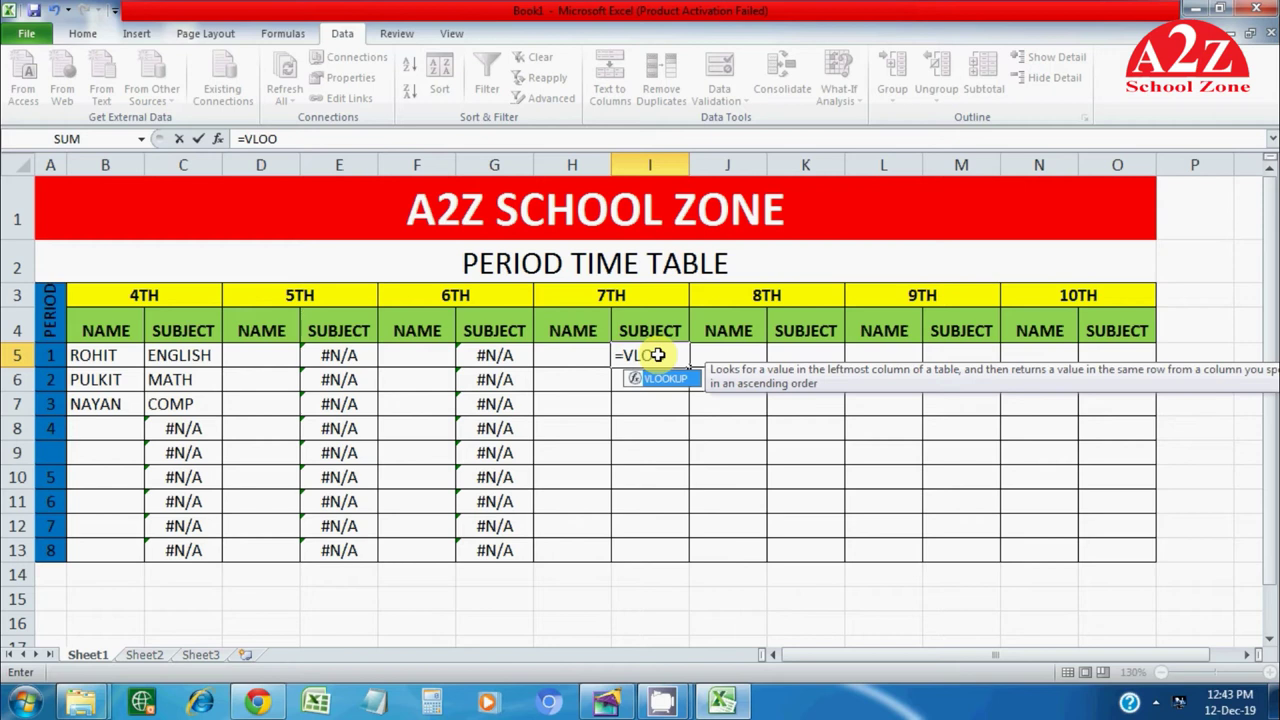
key(Tab)
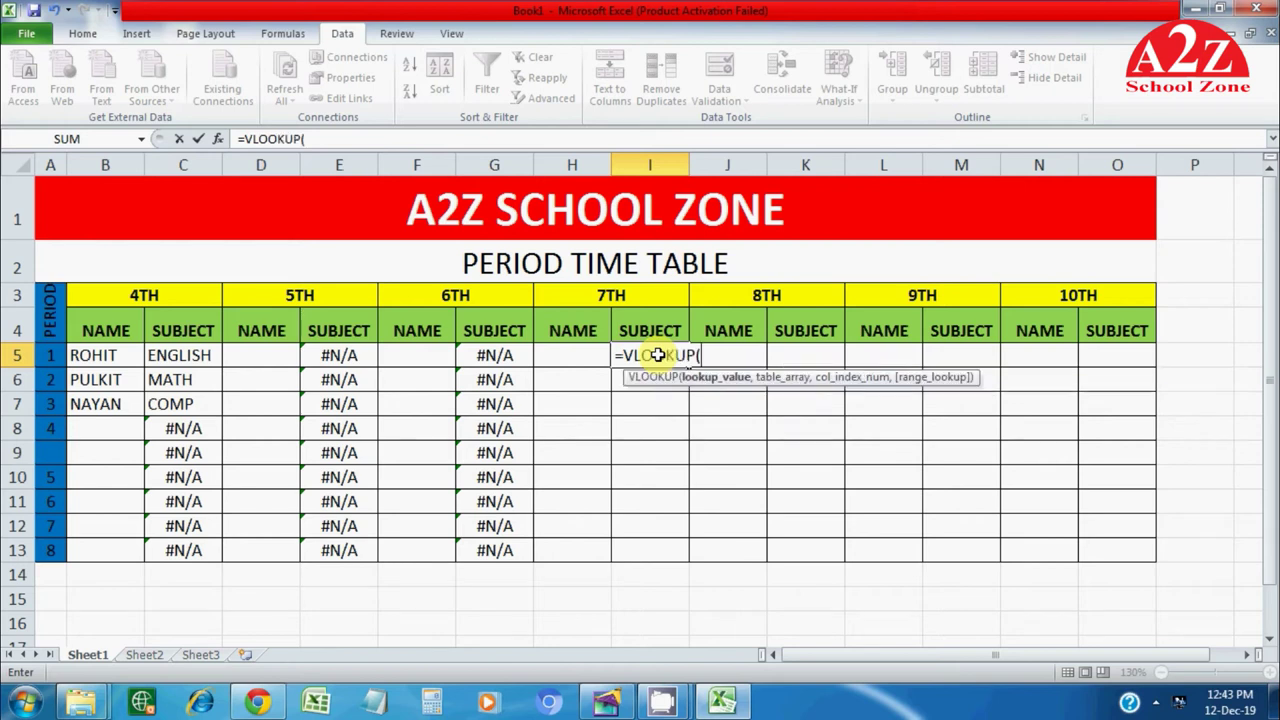
click(576, 355)
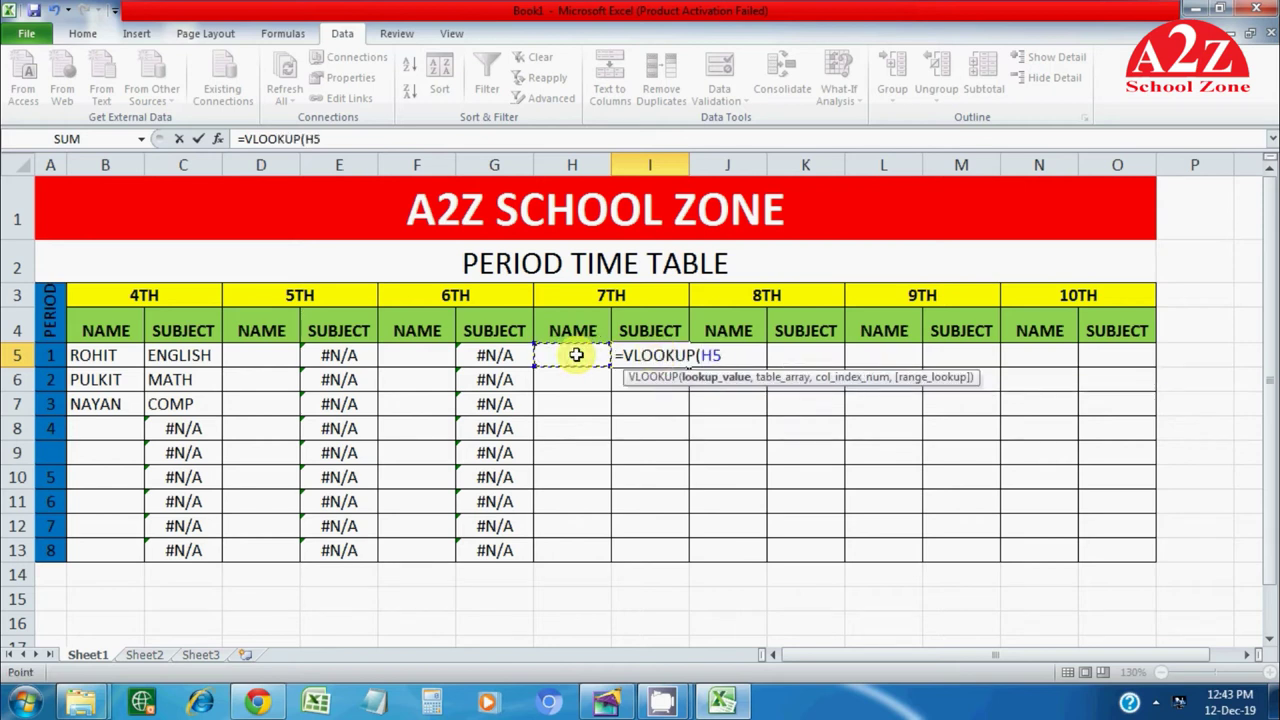
text(,)
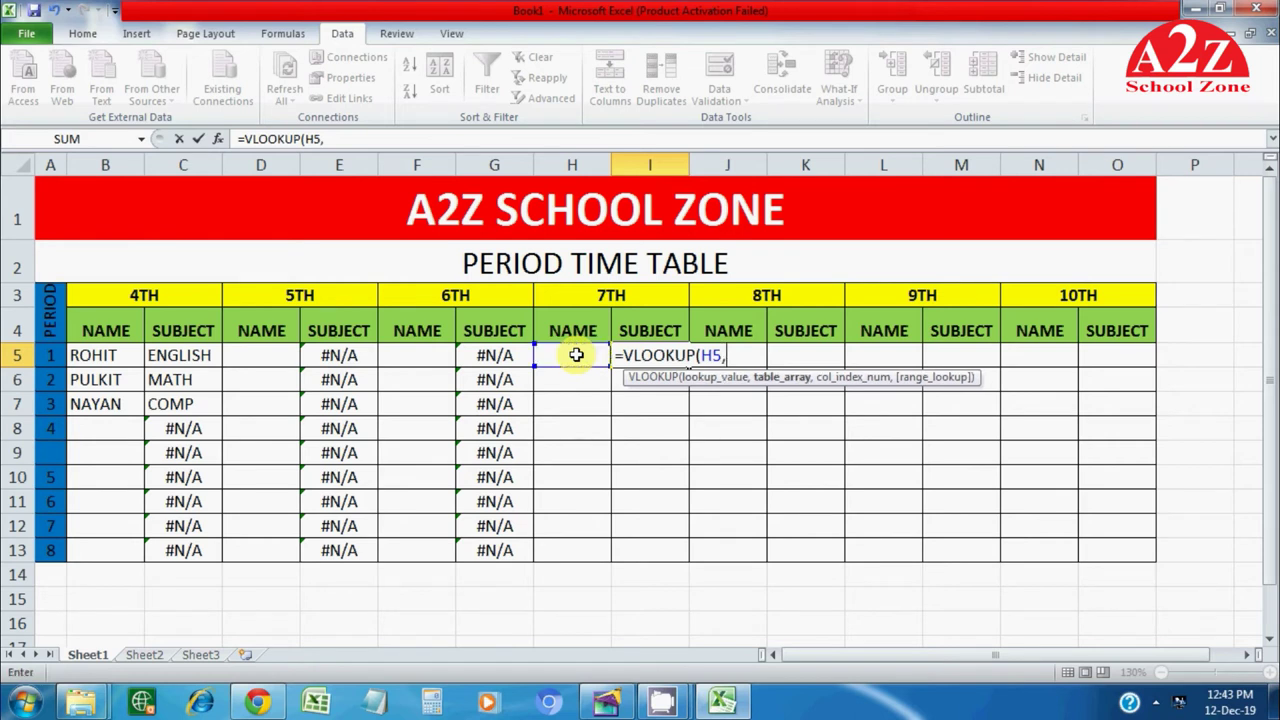
Step: Finish it with absolute Sheet2!$A$1:$B$11, column 2, exact match, and fill down to I13
click(148, 655)
drag(50, 185, 284, 515)
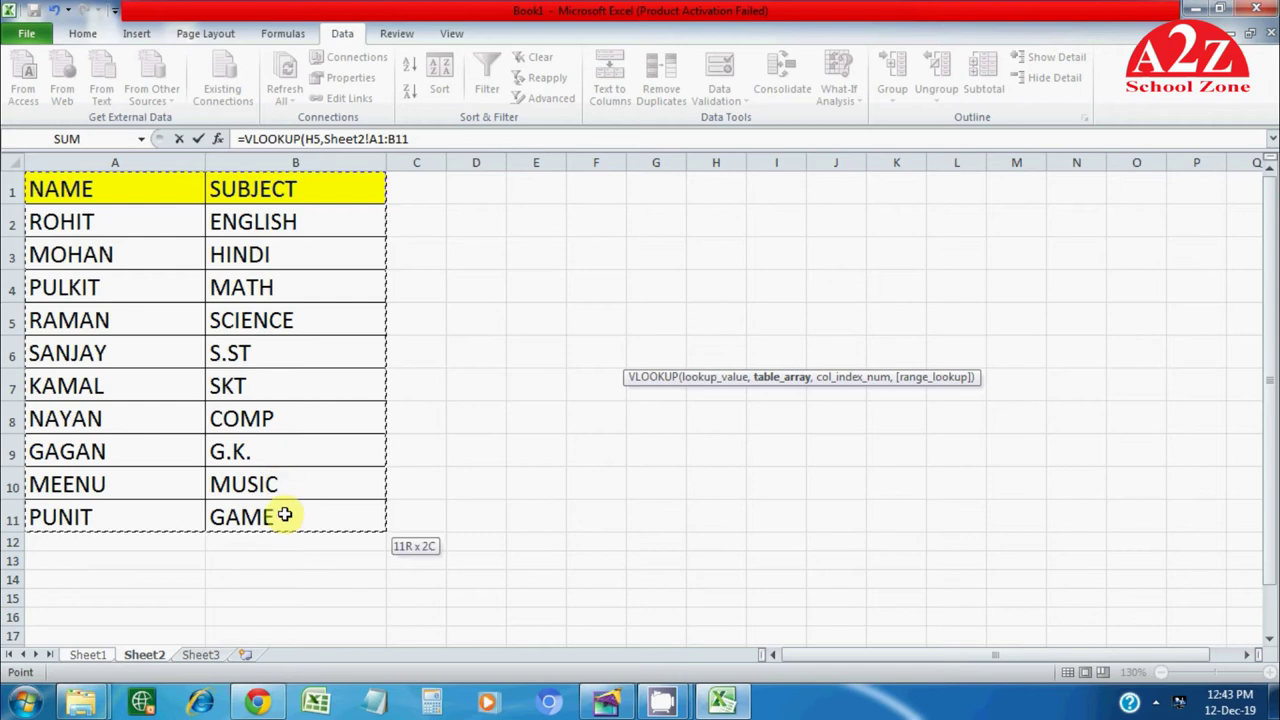
click(434, 140)
key(F4)
text(,2,)
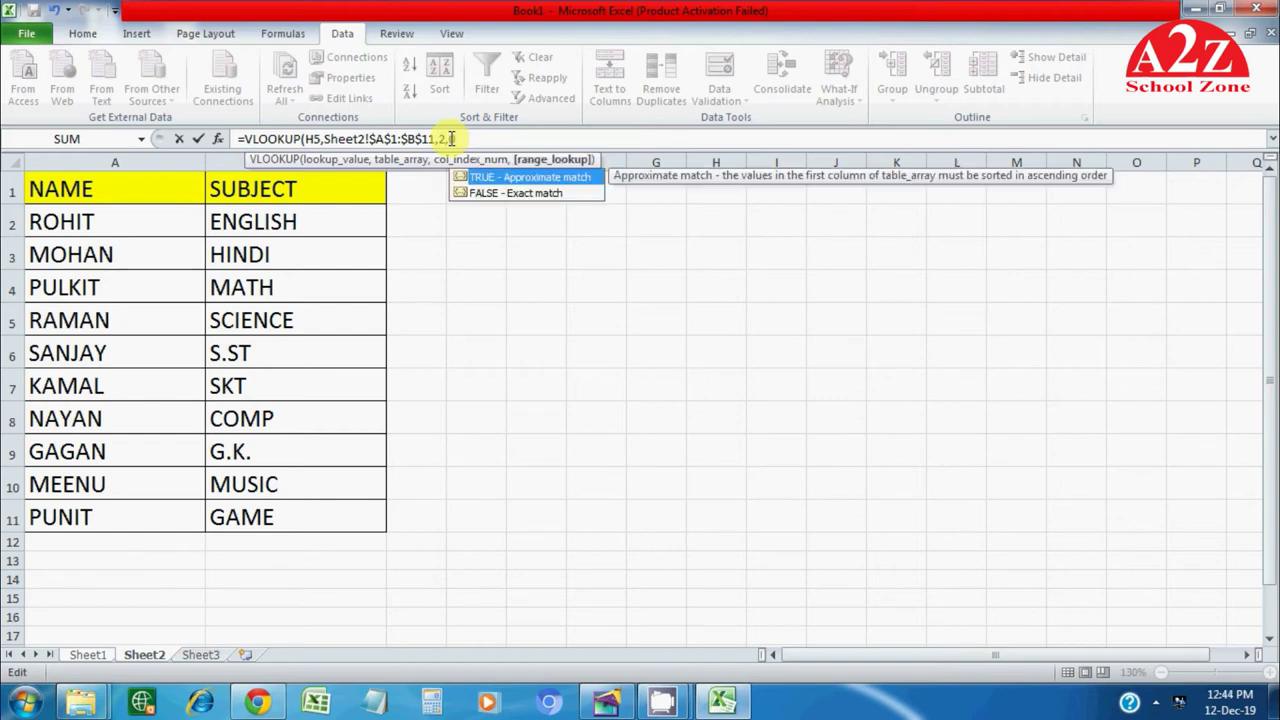
text(0))
key(Return)
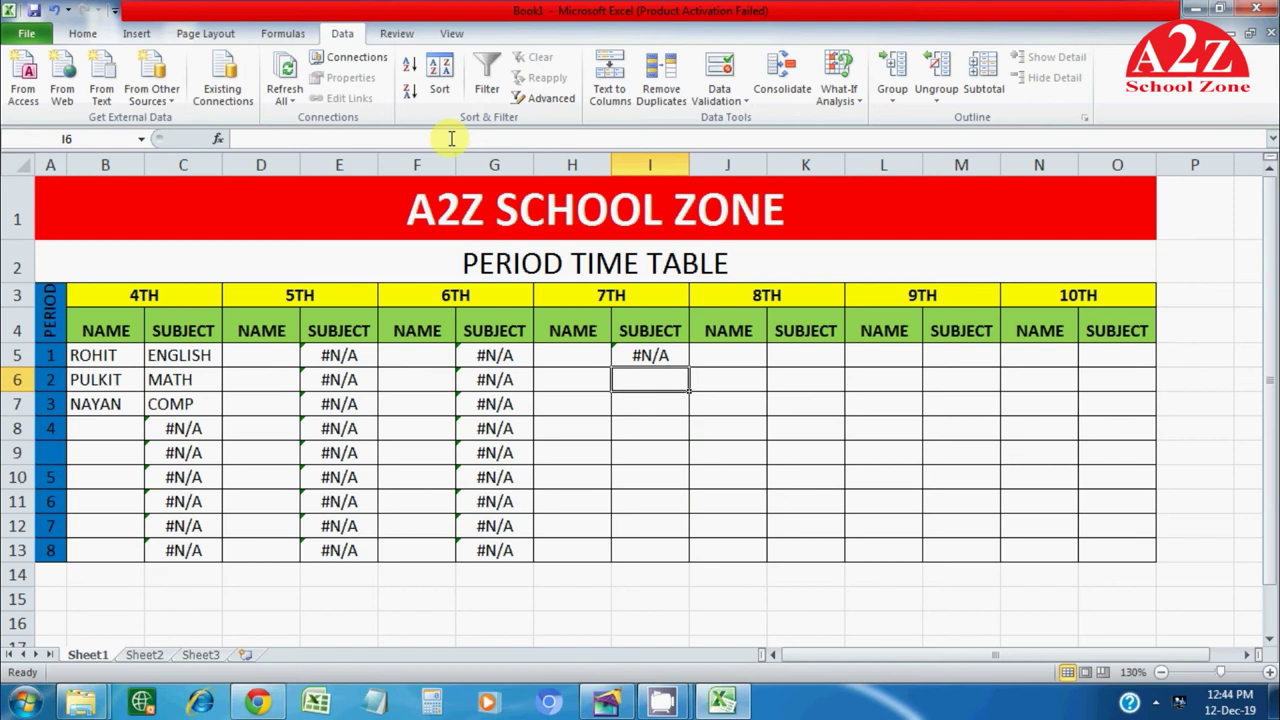
click(625, 358)
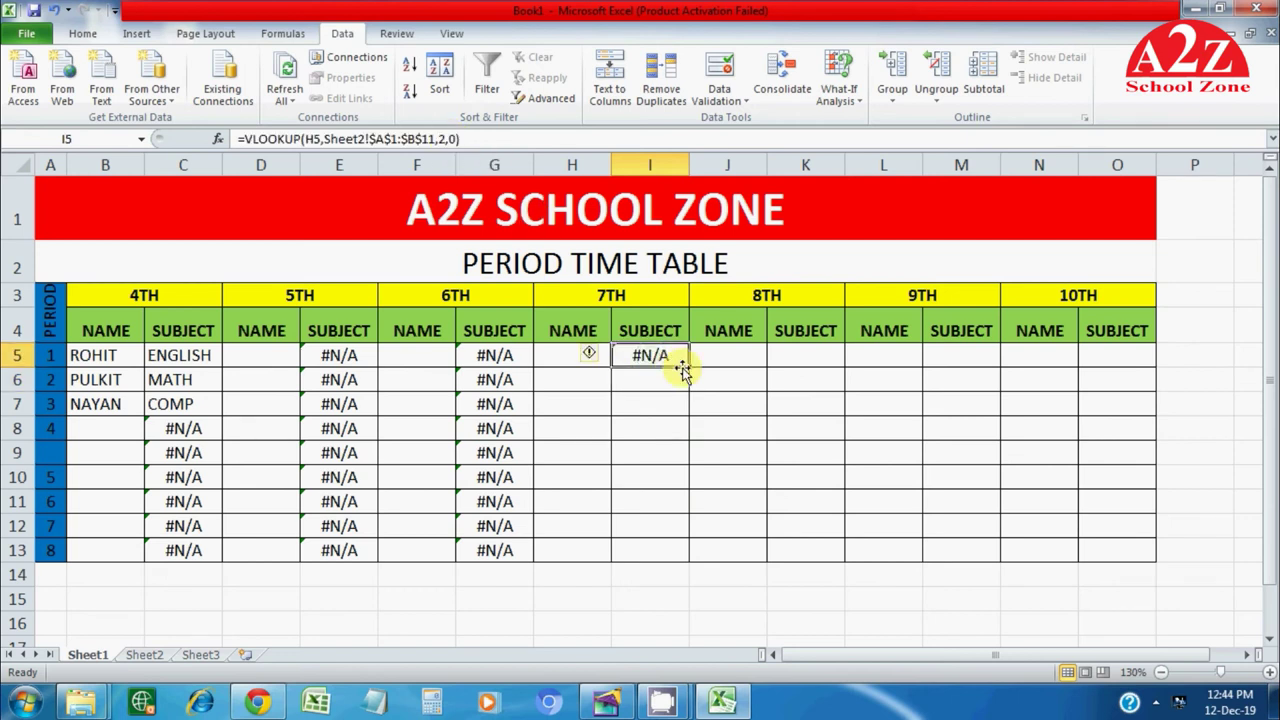
drag(690, 369, 694, 560)
click(804, 355)
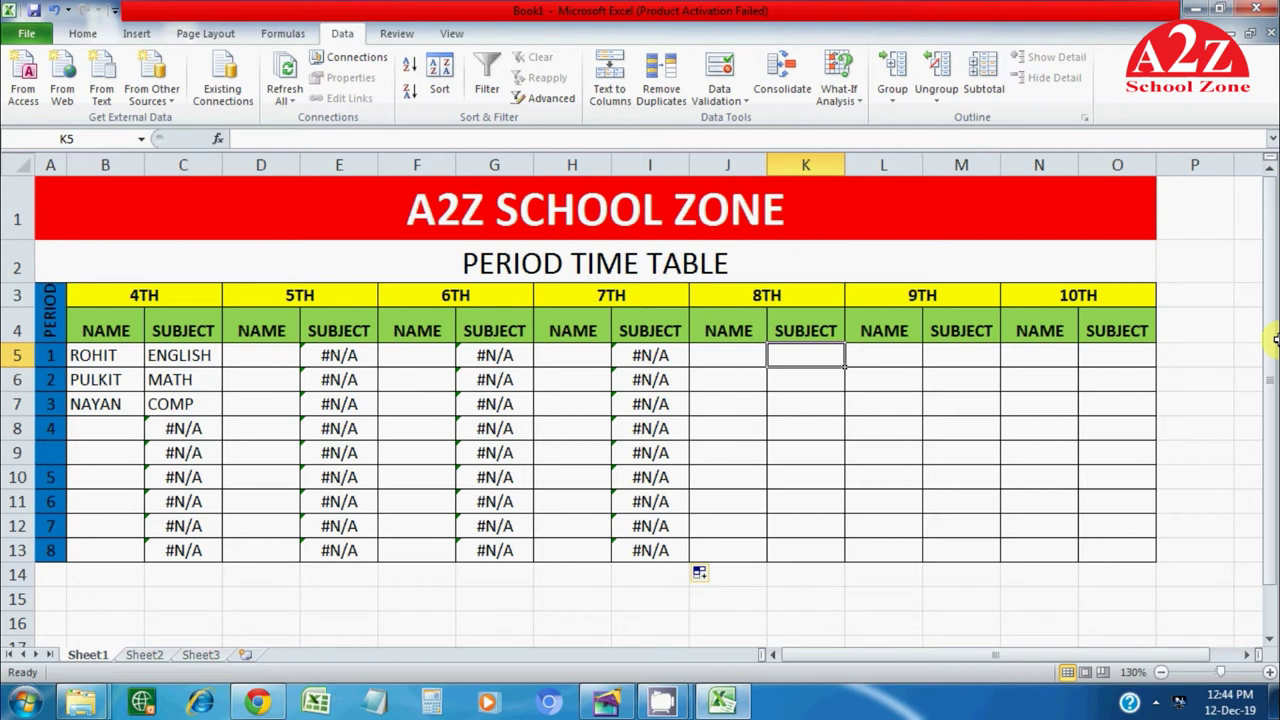
Step: Enter =VLOOKUP(J5,Sheet2!$A$1:$B$11,2,0) in K5 for the 8TH subject
text(=LOO)
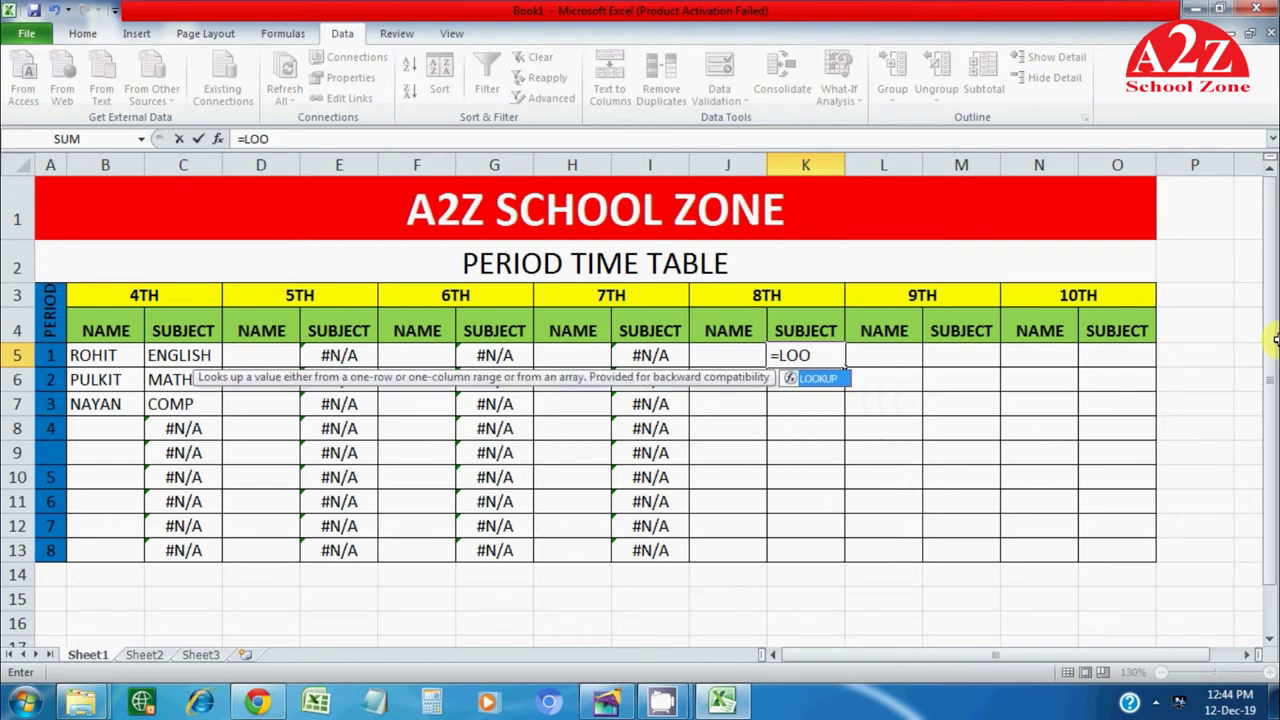
key(BackSpace)
key(BackSpace)
key(BackSpace)
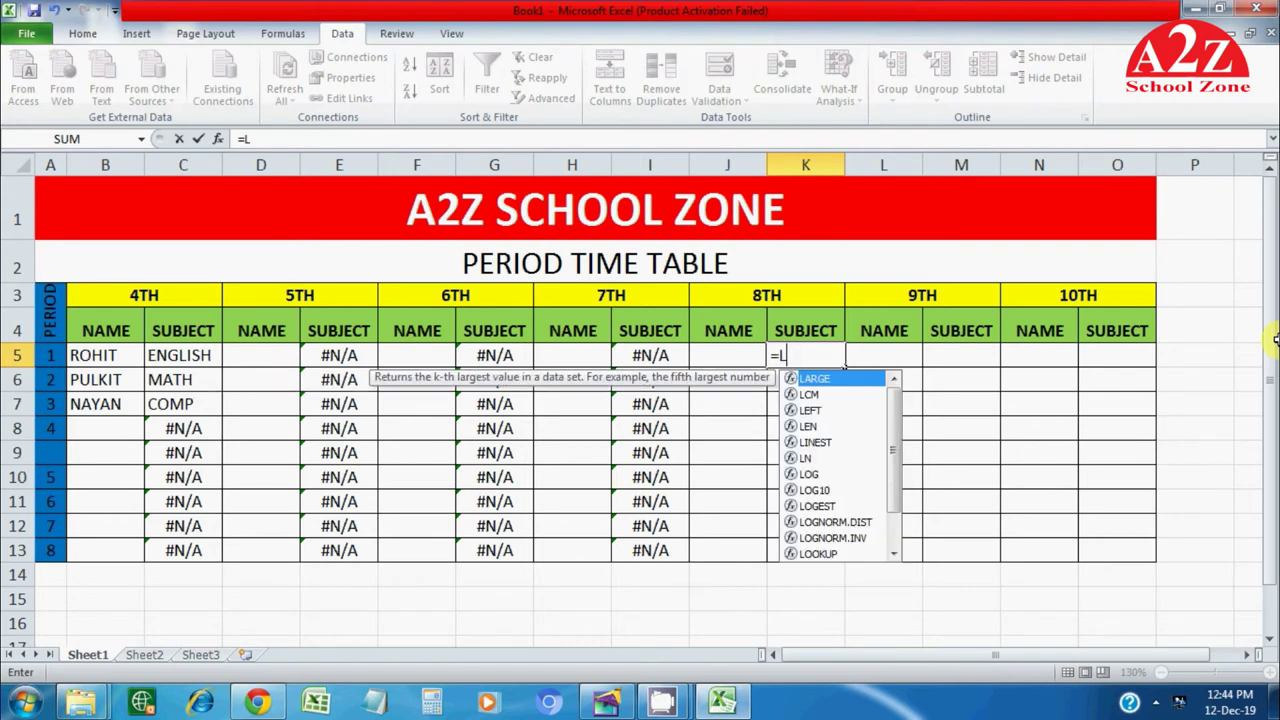
text(V)
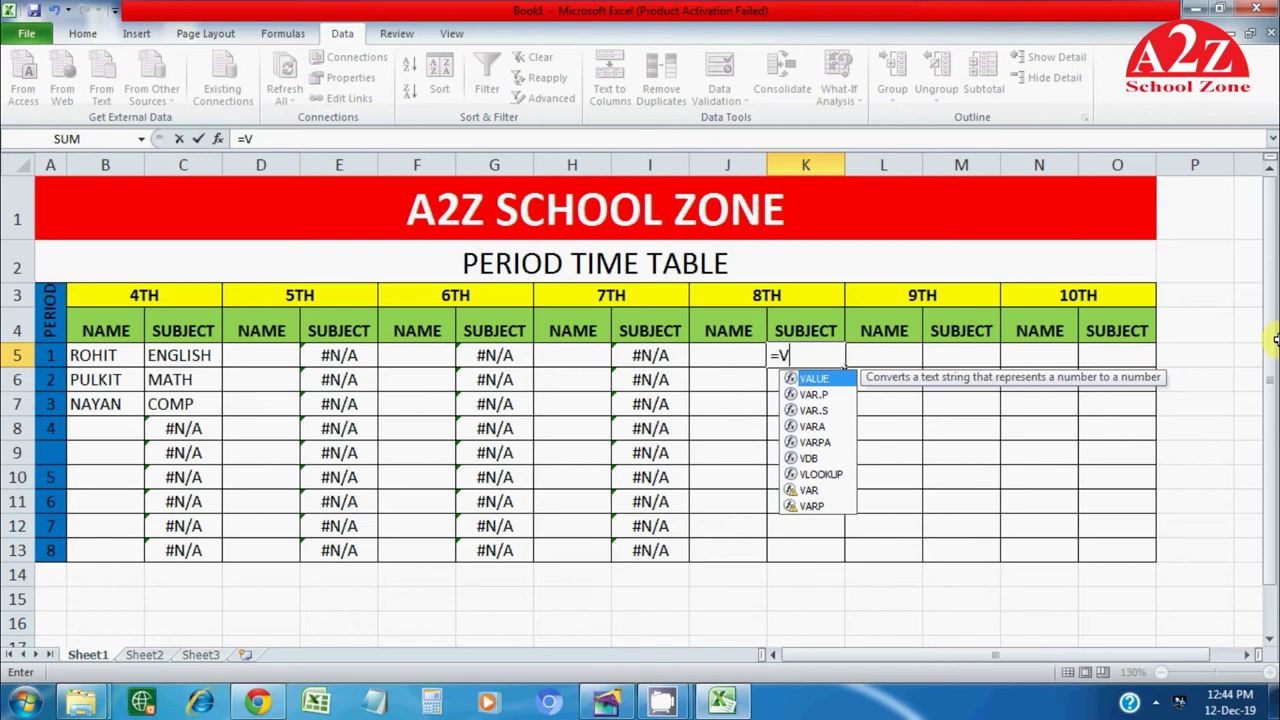
text(LOO)
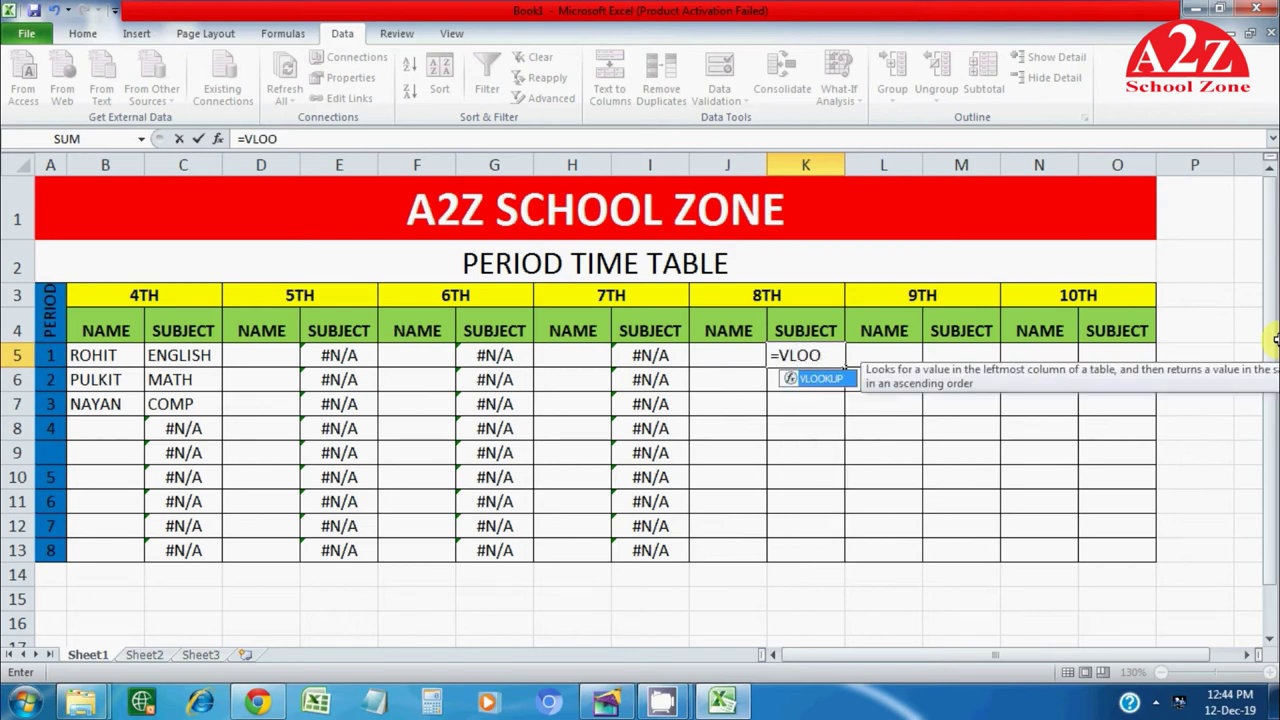
key(Tab)
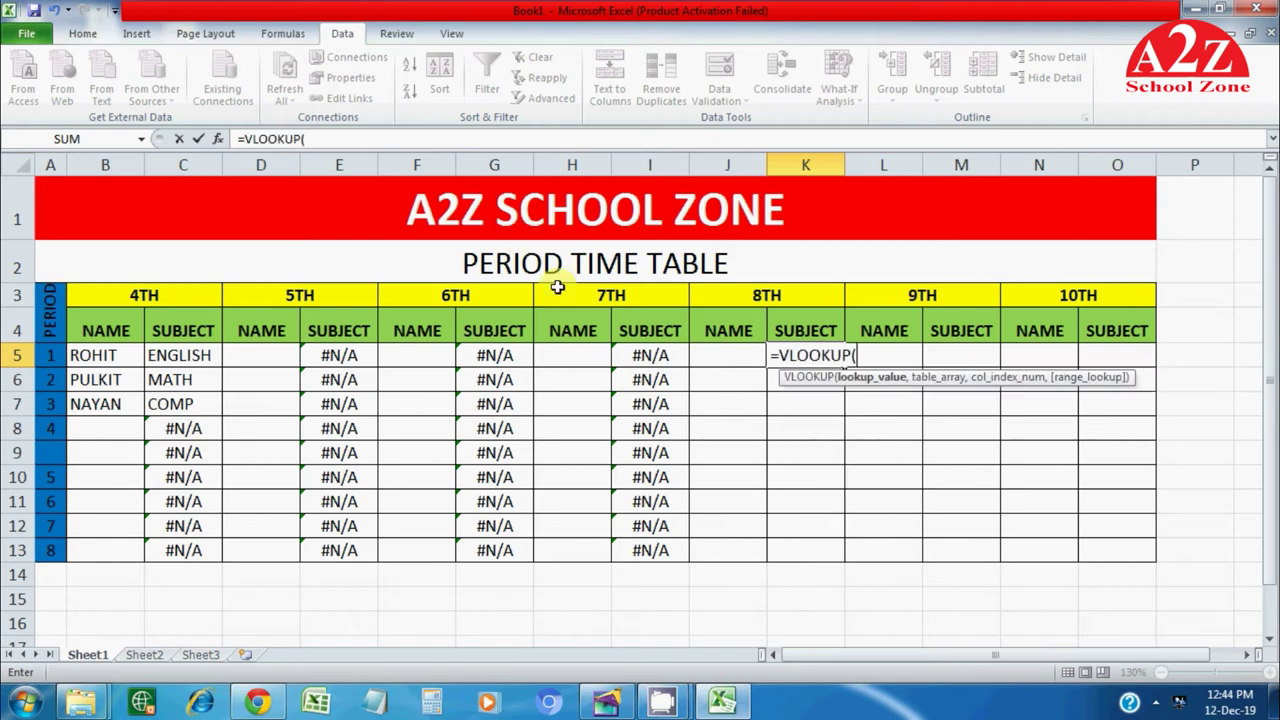
click(726, 355)
text(,)
click(144, 654)
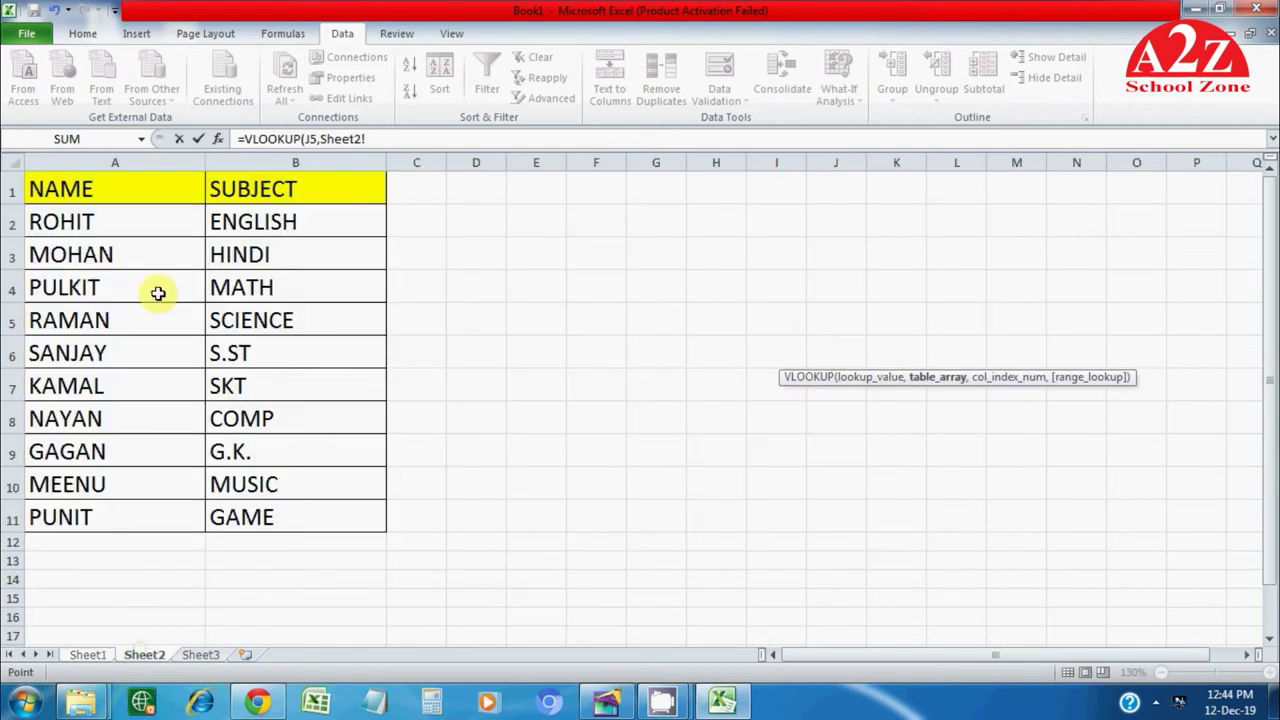
drag(94, 190, 321, 515)
key(F4)
click(455, 140)
text(,2,0))
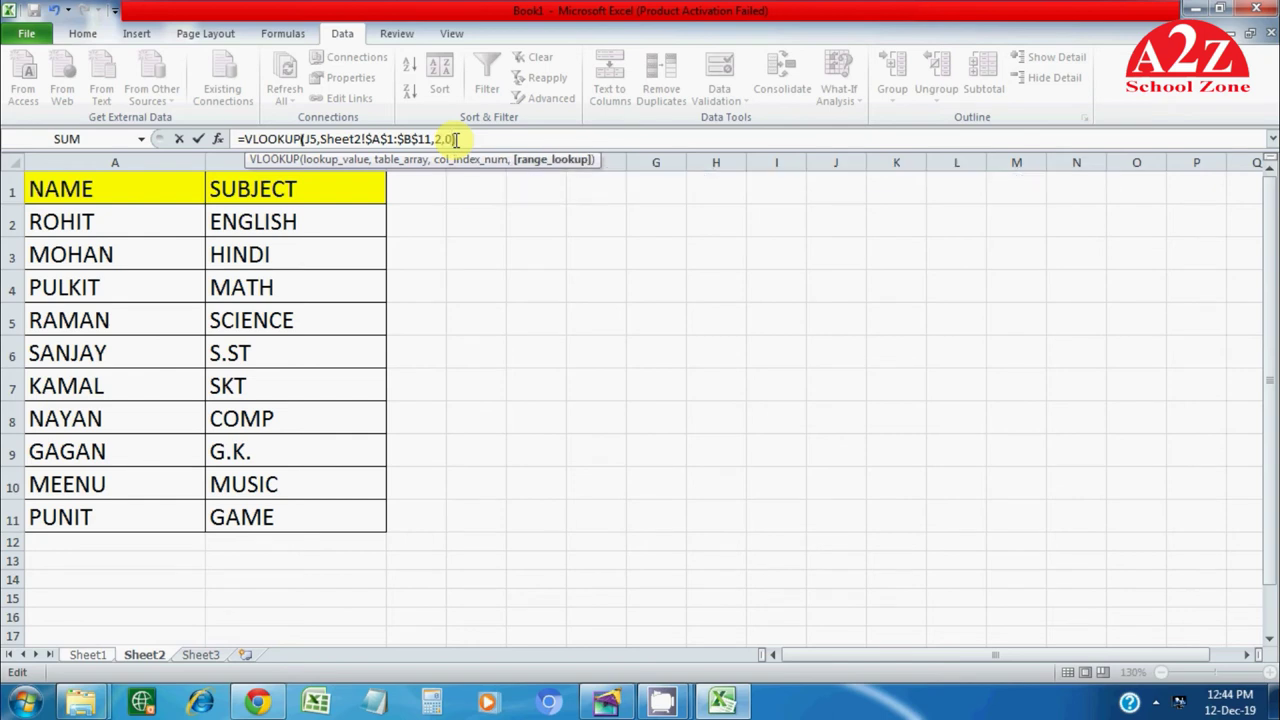
key(Return)
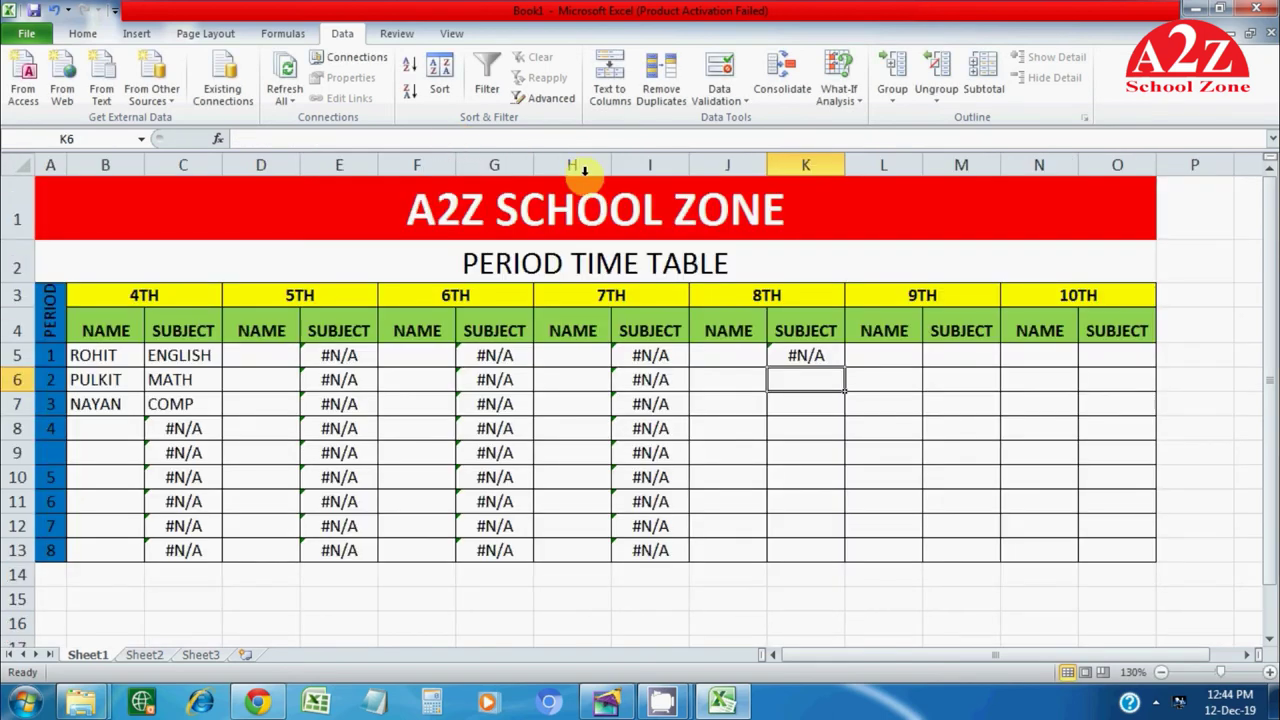
Step: Copy the K5 lookup formula down through K13
click(823, 356)
drag(846, 366, 848, 557)
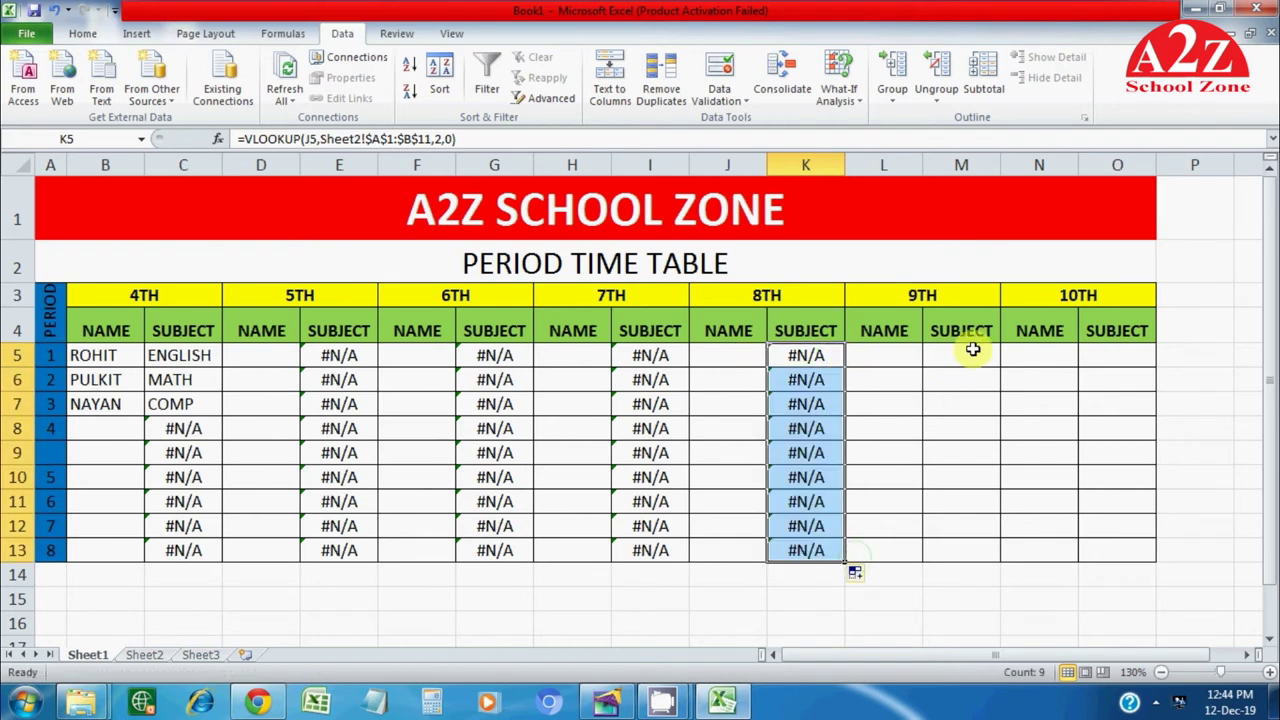
click(969, 348)
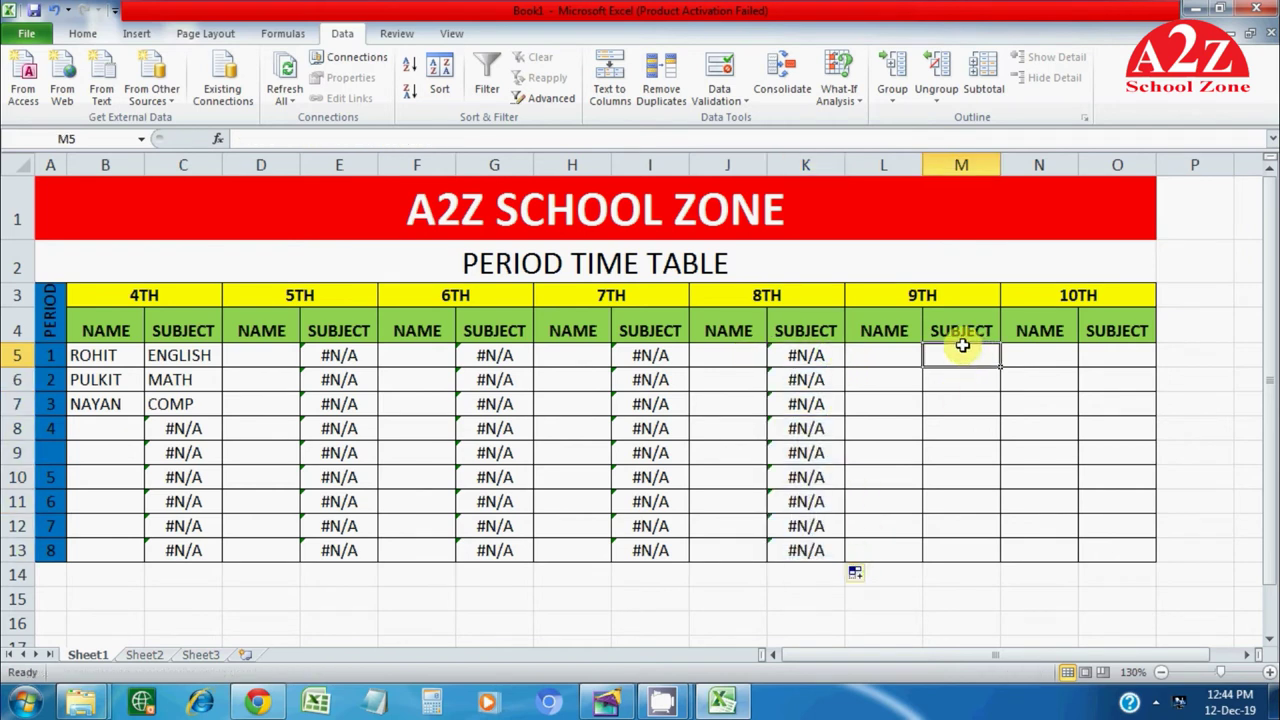
Step: Enter =VLOOKUP(L5,Sheet2!$A$1:$B$11,2,0) in M5 for the 9TH subject
text(=VLOO)
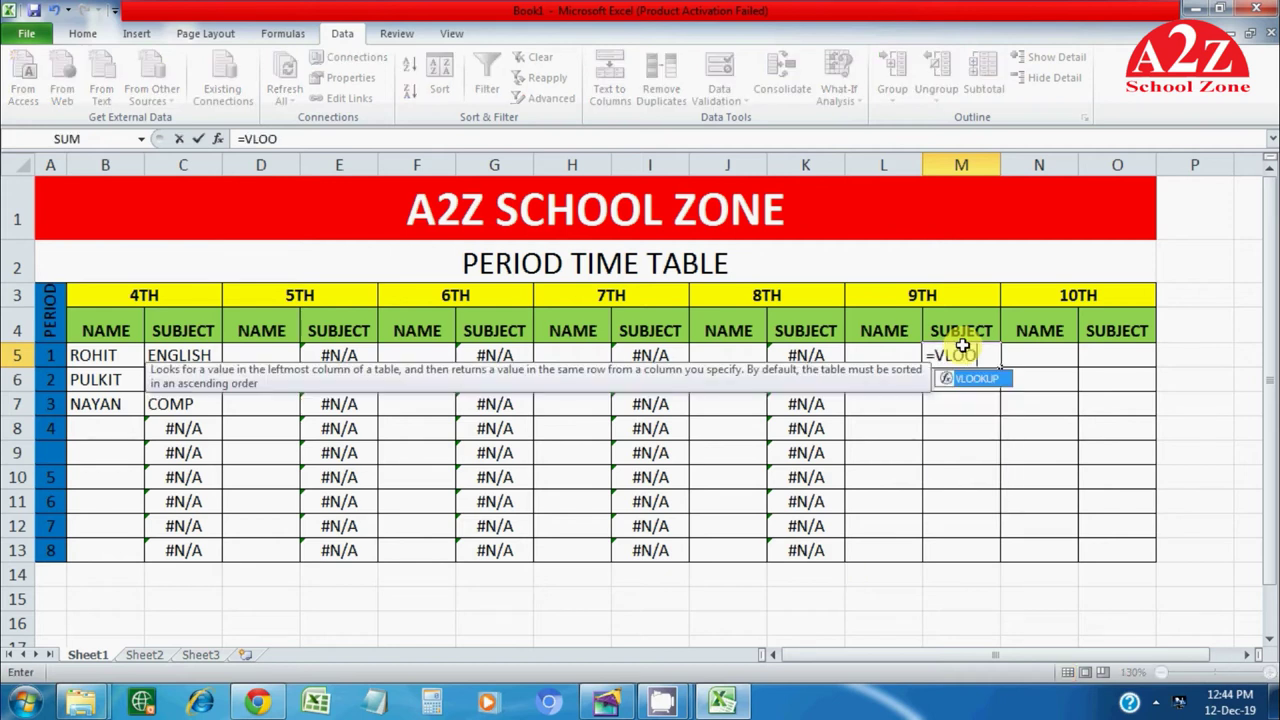
key(Tab)
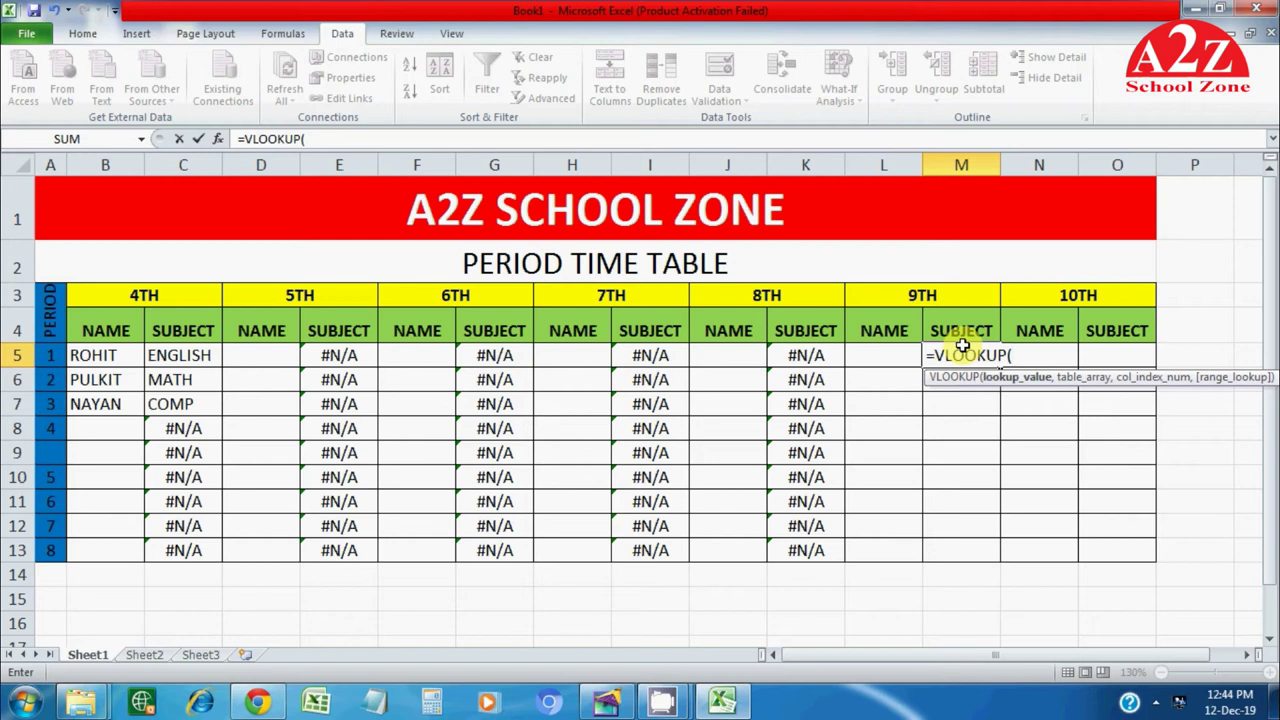
click(875, 354)
text(,)
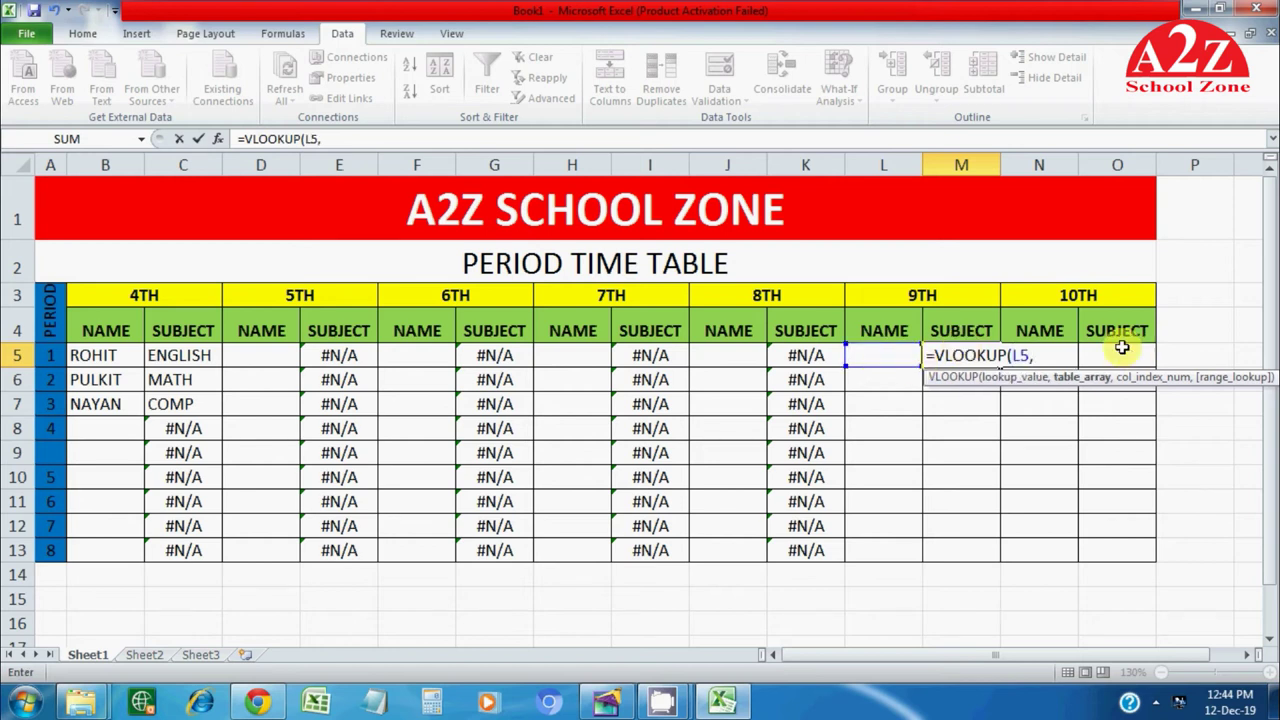
click(144, 656)
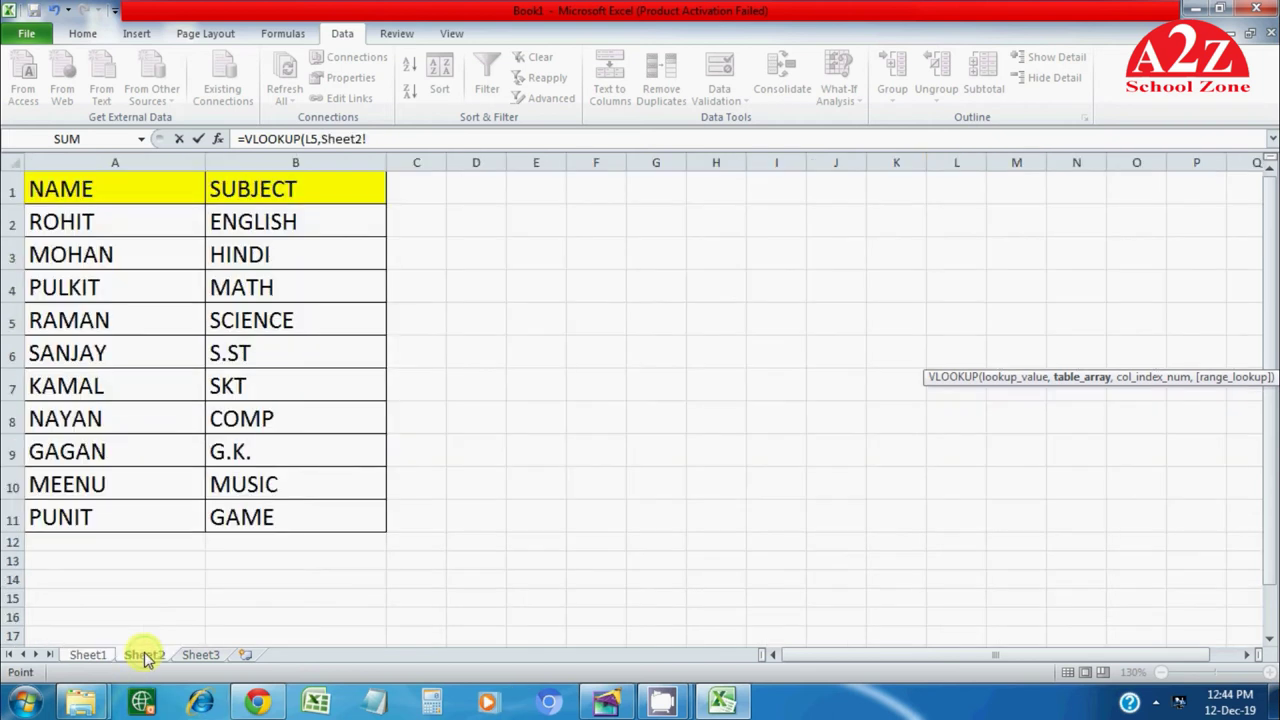
drag(94, 190, 306, 506)
key(F4)
click(455, 139)
text(,)
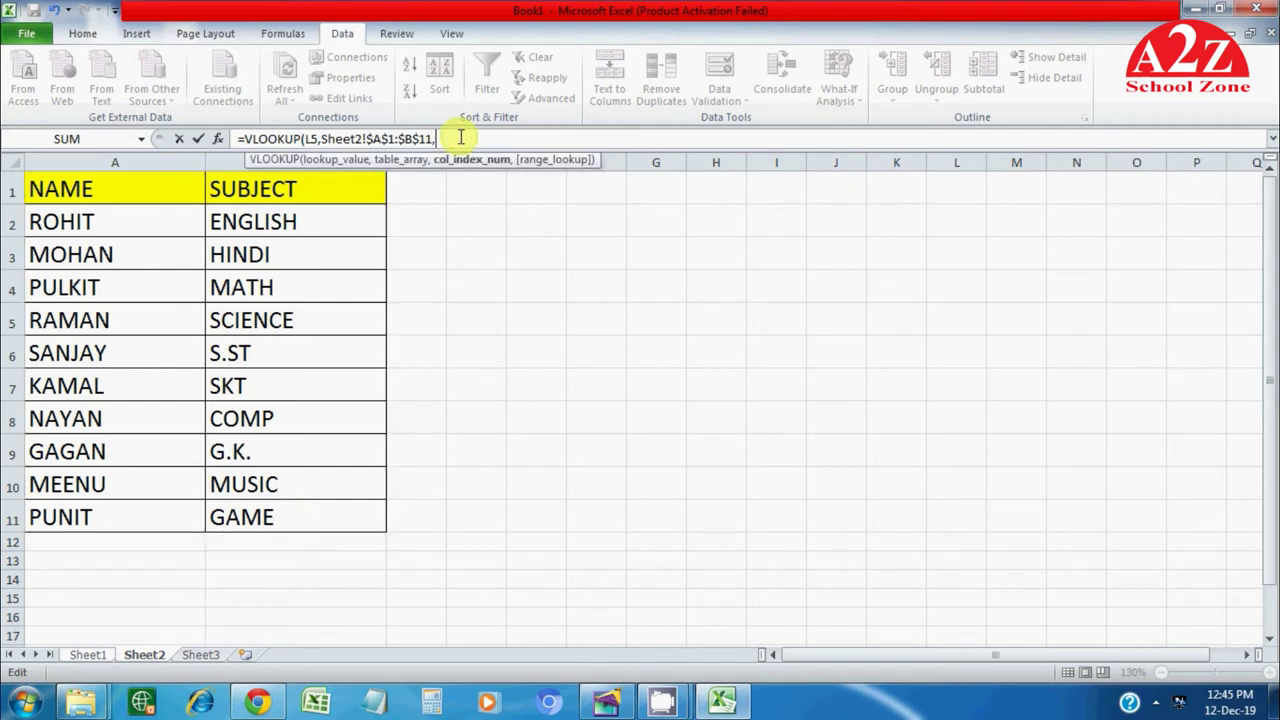
text(2,)
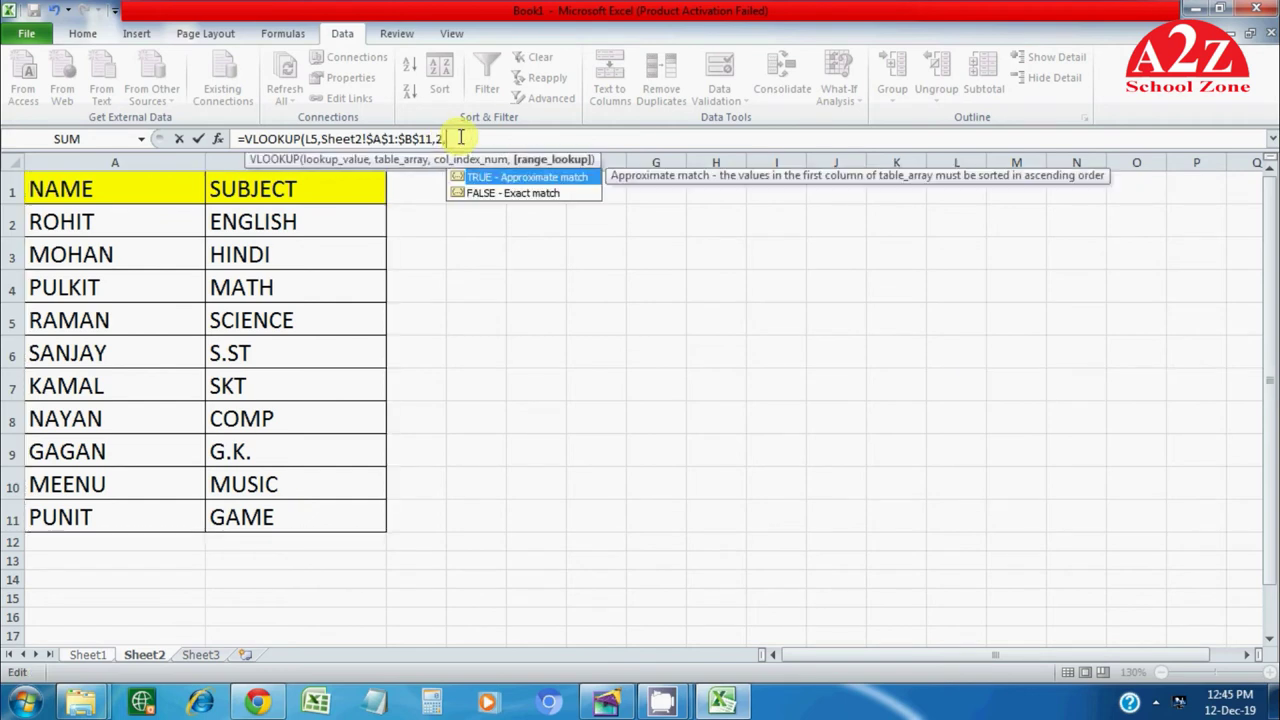
text(0))
key(Return)
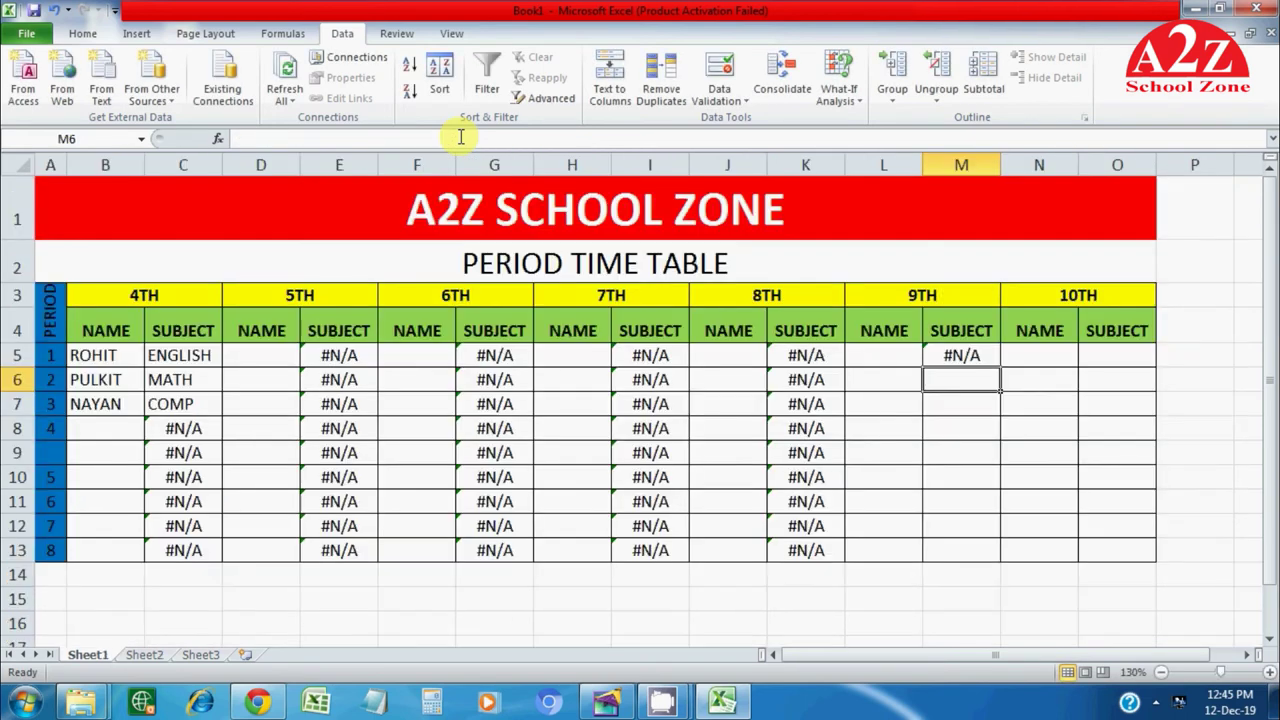
Step: Copy the M5 lookup formula down to M13
click(985, 358)
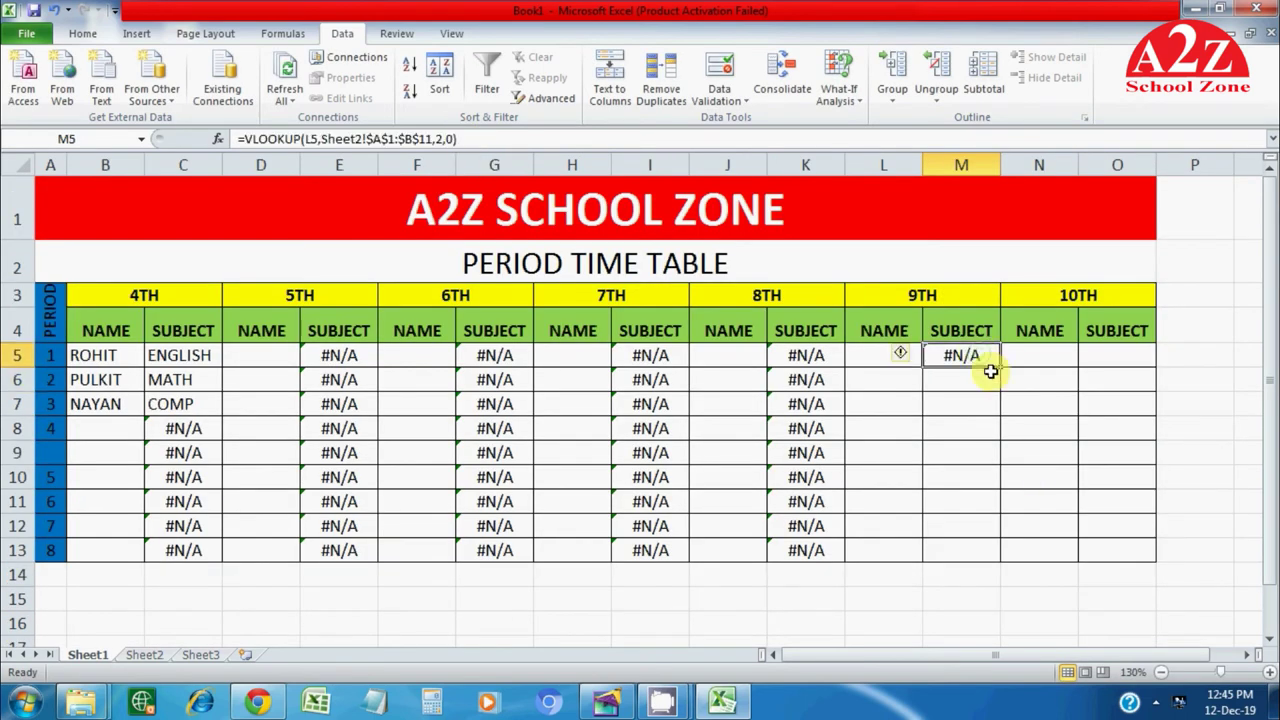
drag(1000, 368, 999, 450)
drag(998, 536, 991, 551)
Step: Enter =VLOOKUP(N5,Sheet2!$A$1:$B$11,2,0) in O5 for the 10TH subject
click(1118, 355)
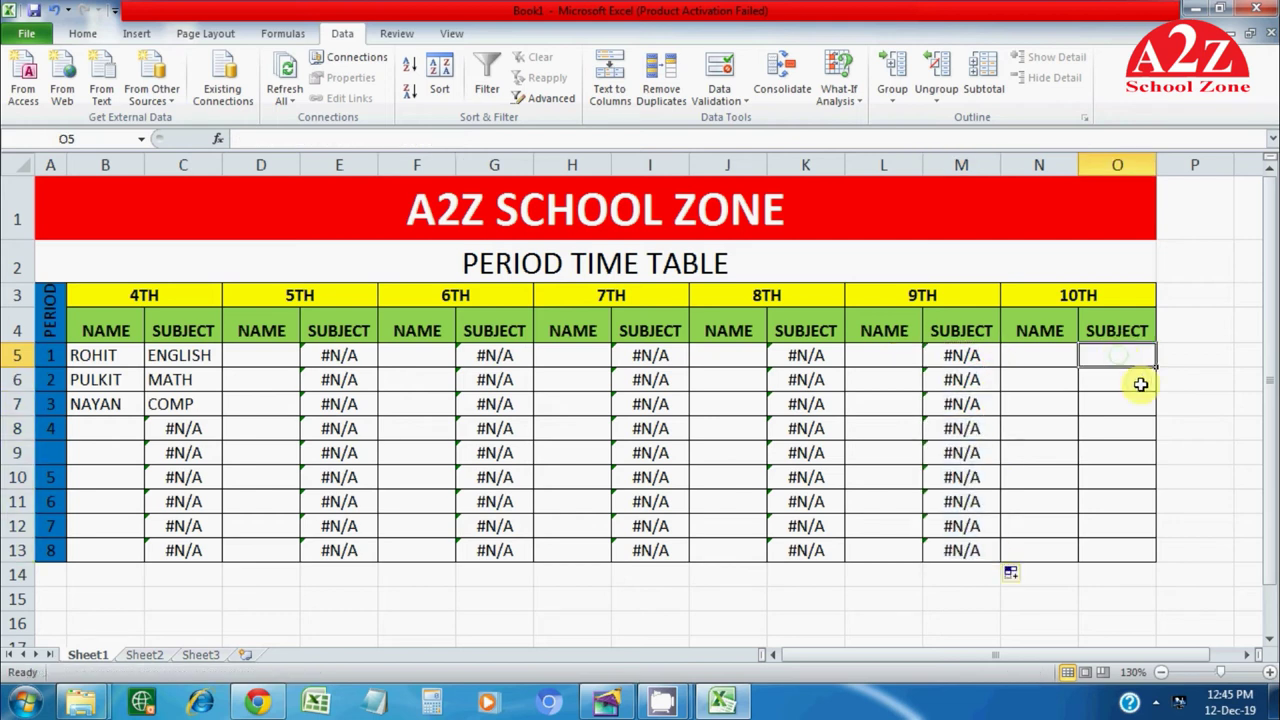
text(=VLO)
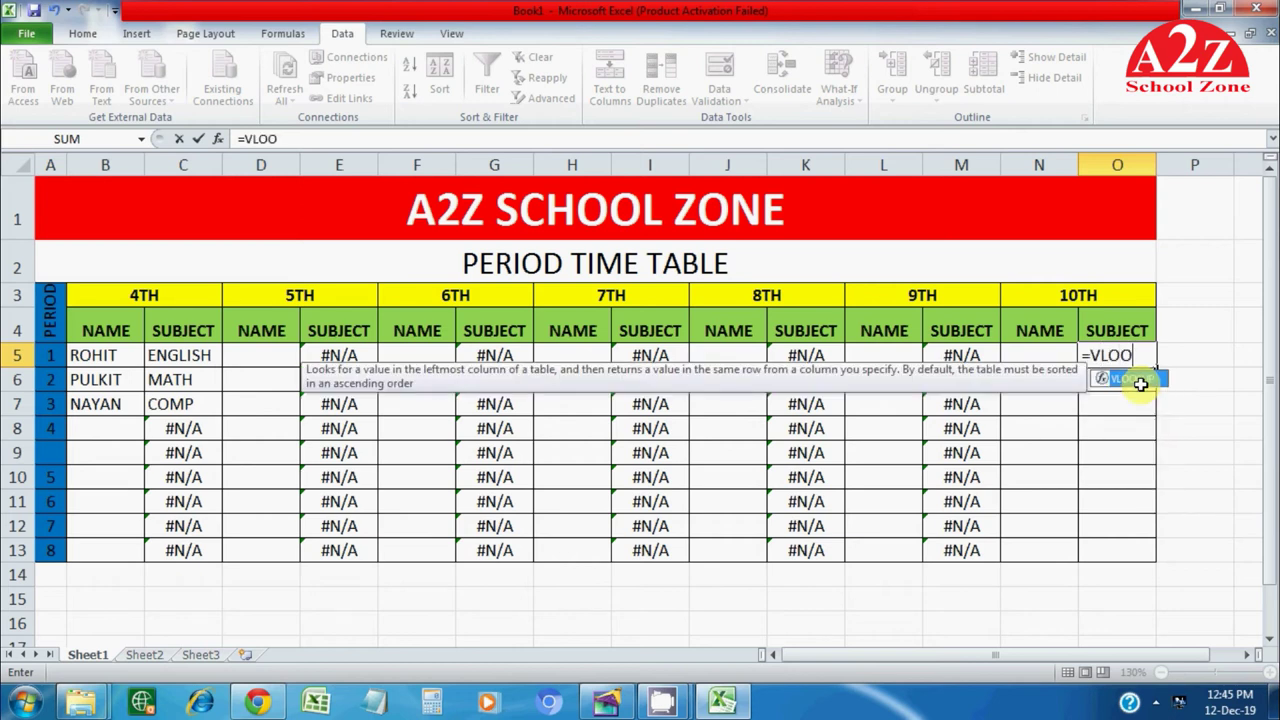
text(O)
double_click(1140, 384)
click(1041, 352)
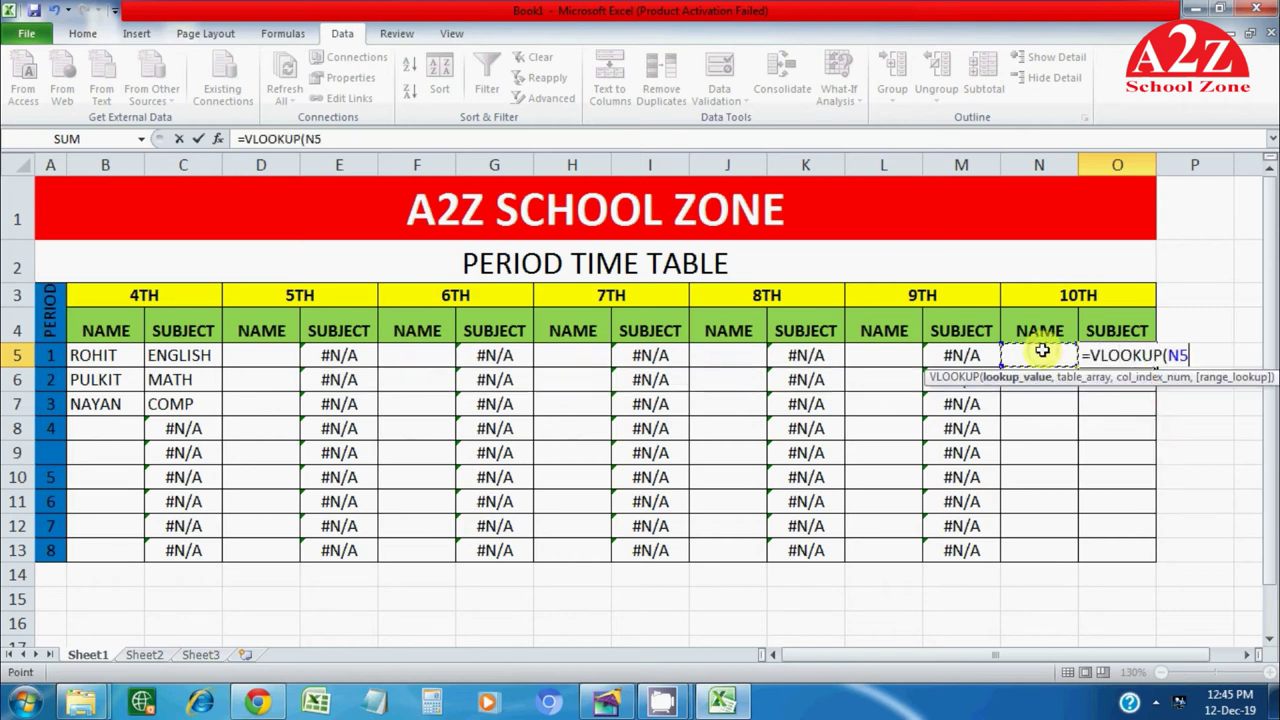
text(,)
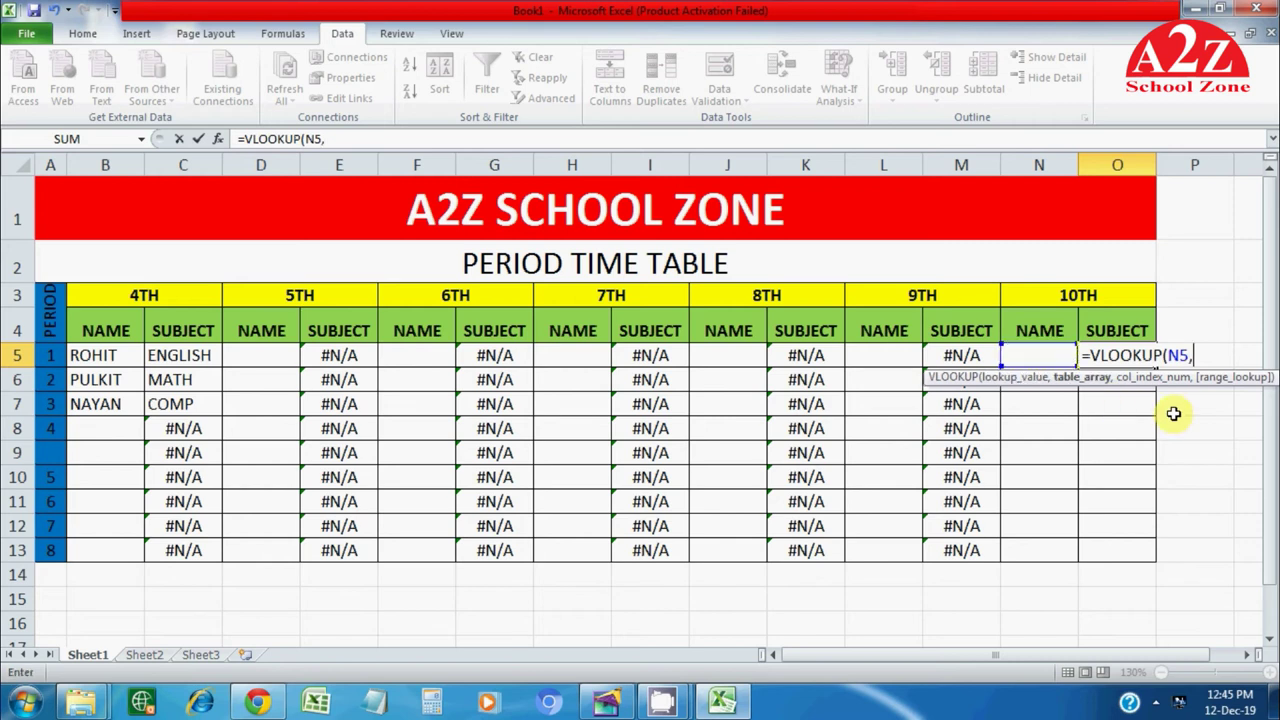
click(148, 656)
drag(103, 188, 298, 511)
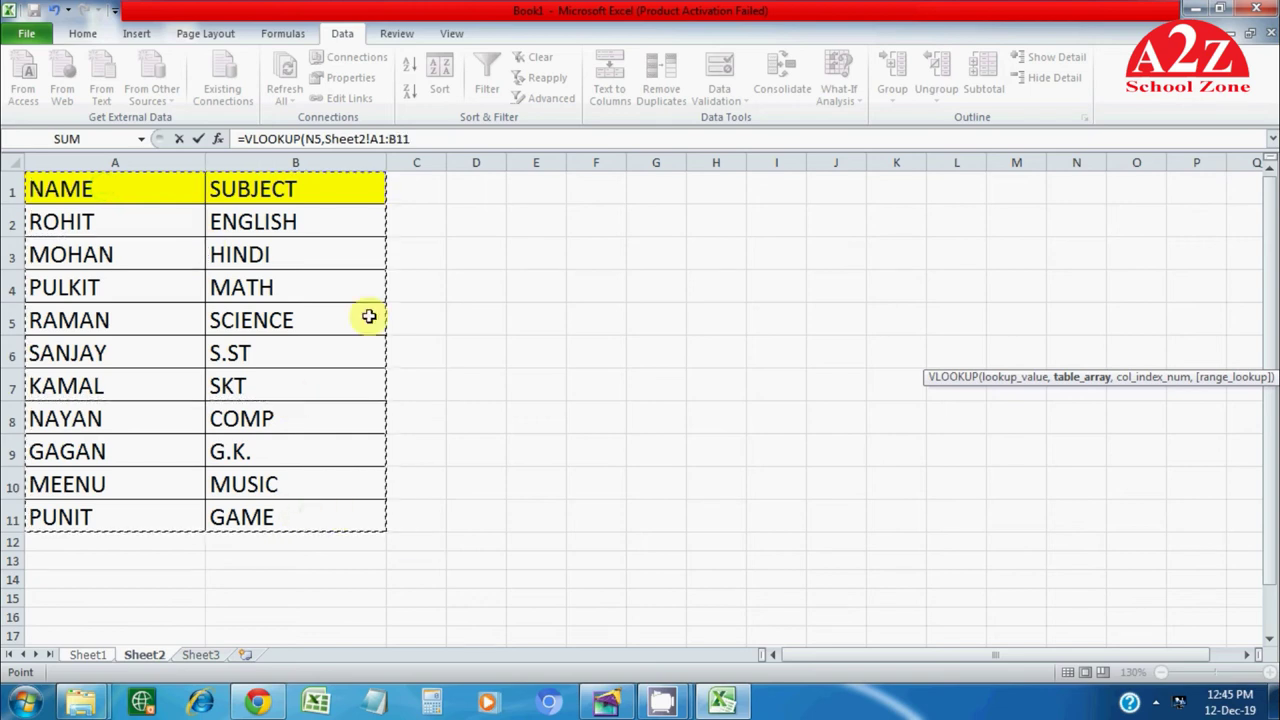
key(F4)
click(479, 138)
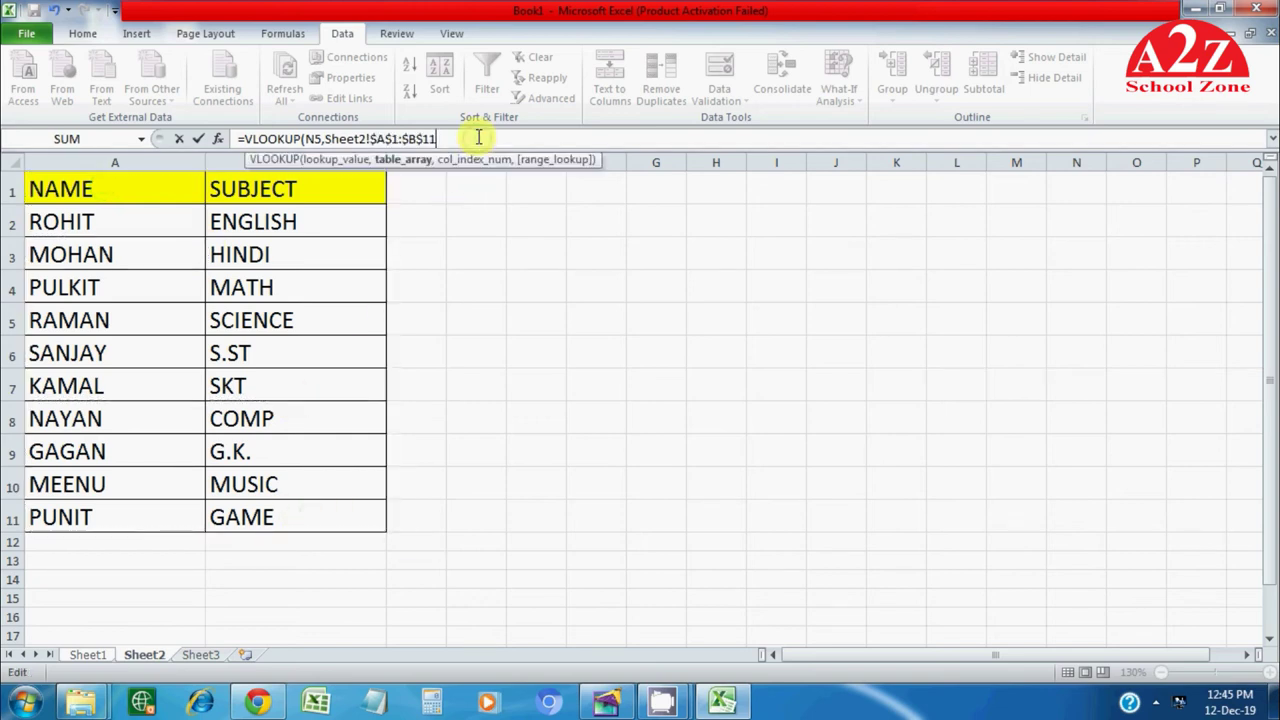
text(,)
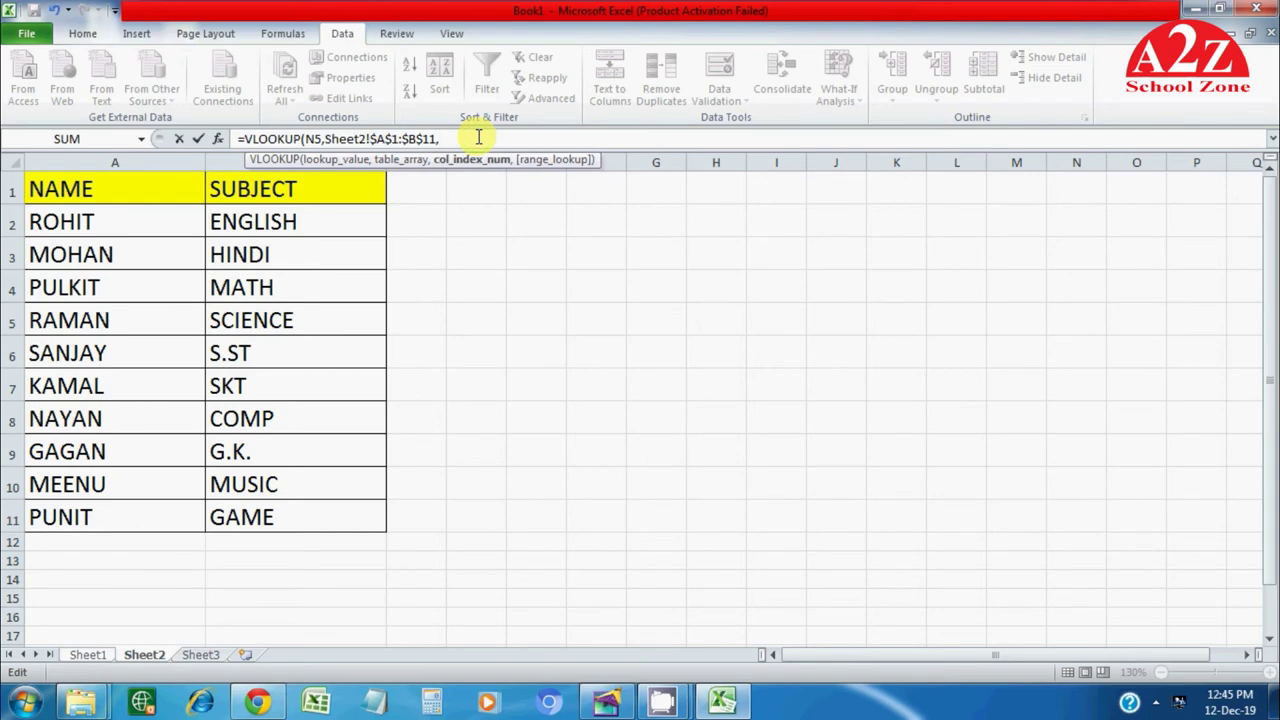
text(2,0))
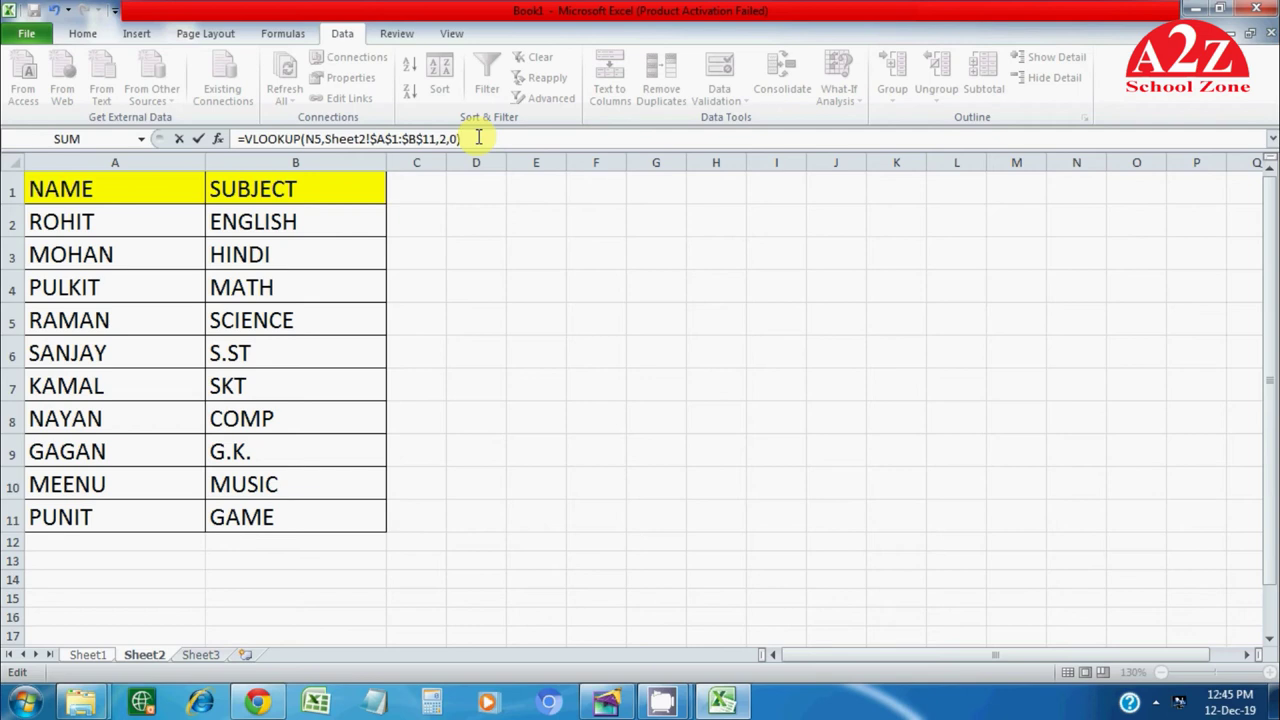
key(Return)
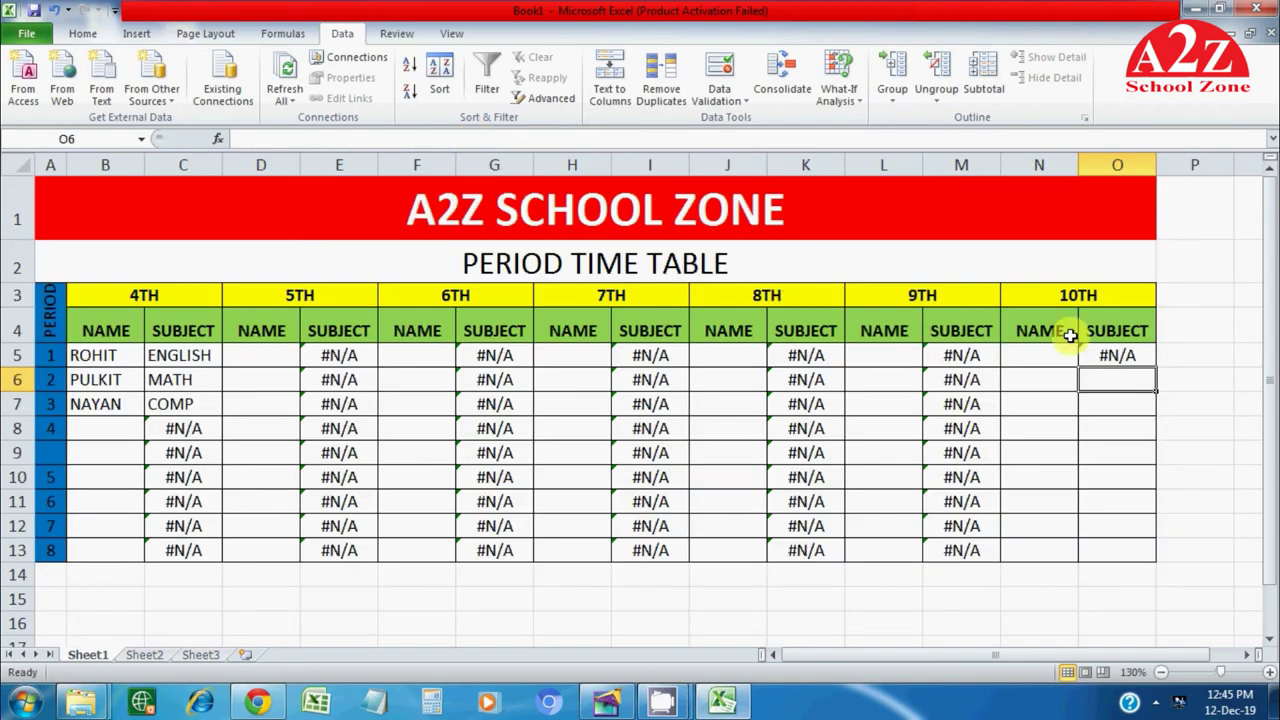
Step: Copy the O5 formula down to O13, then select row 9 across the timetable
click(1108, 357)
drag(1158, 370, 1168, 555)
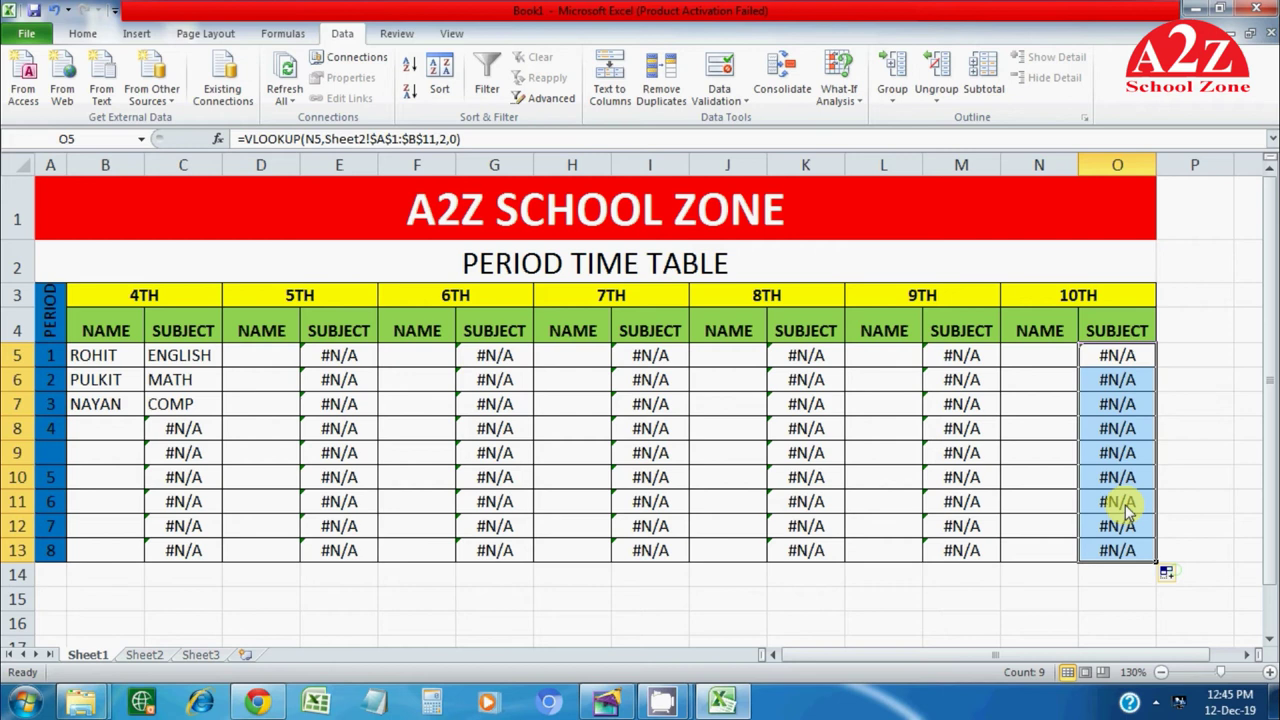
click(1120, 428)
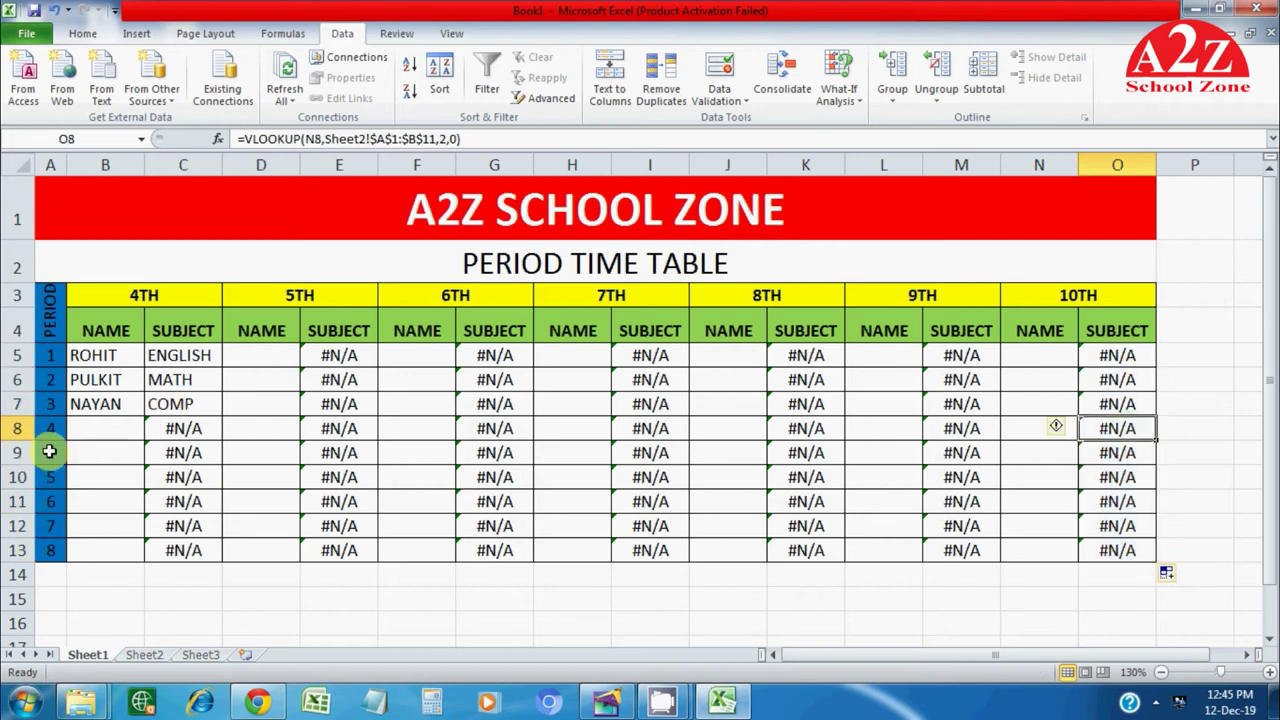
drag(94, 452, 1128, 454)
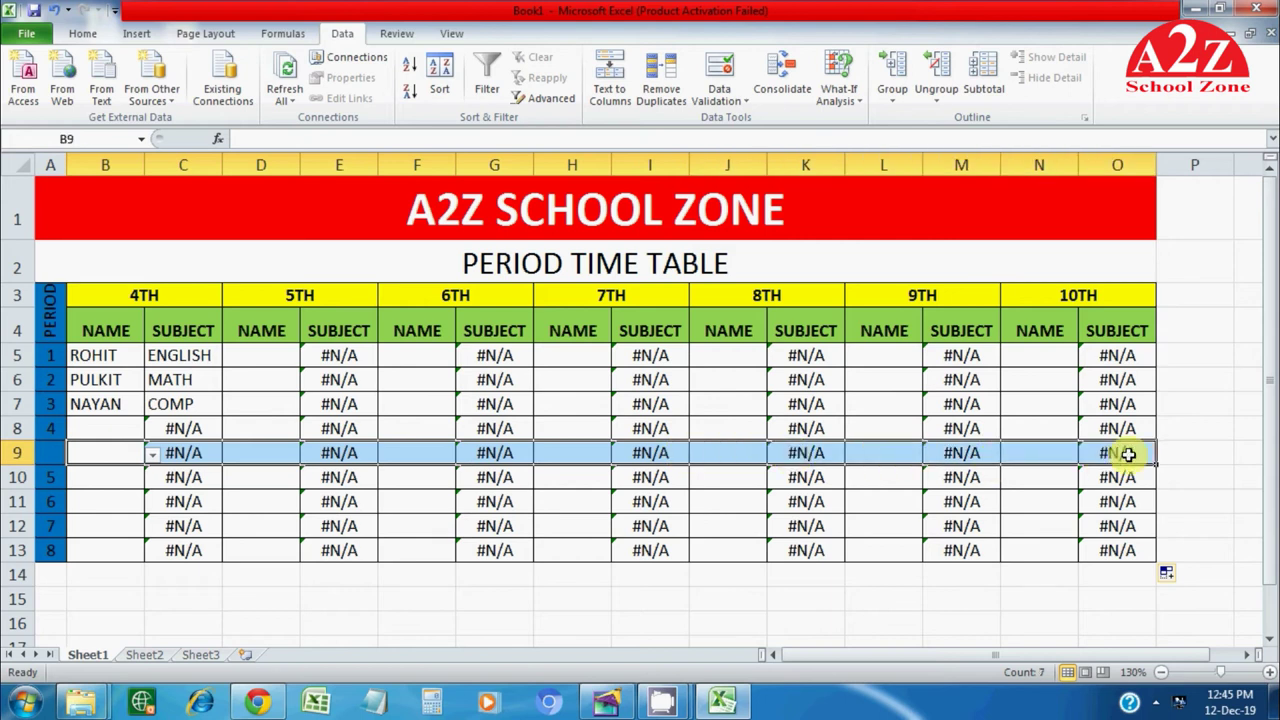
Step: Clear row 9's #N/A values and merge B9:O9 with Merge & Center
key(Delete)
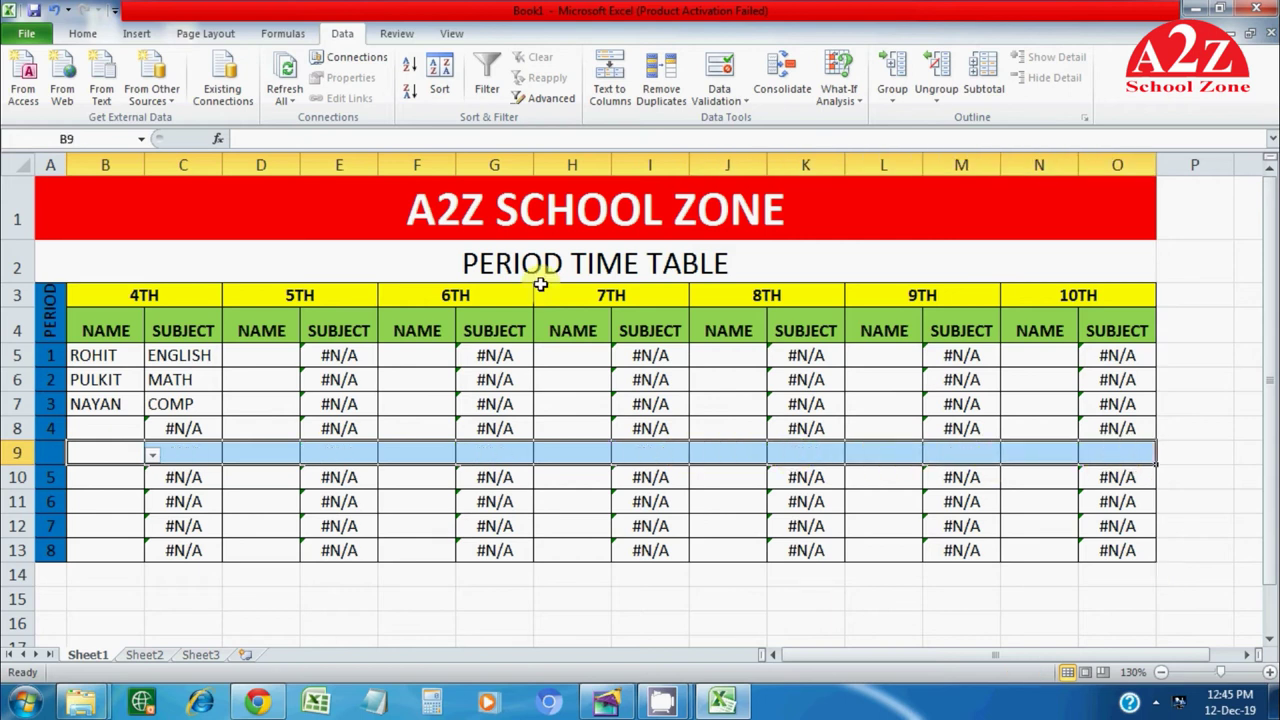
click(84, 35)
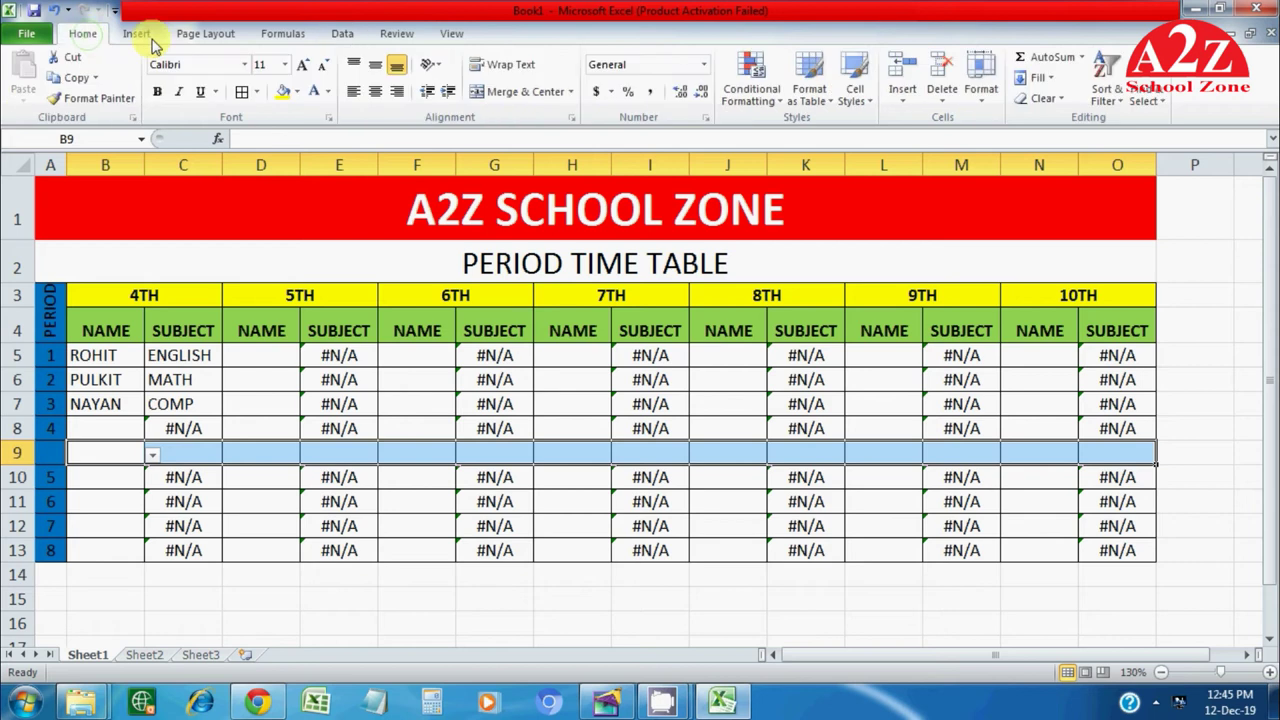
click(518, 91)
click(334, 603)
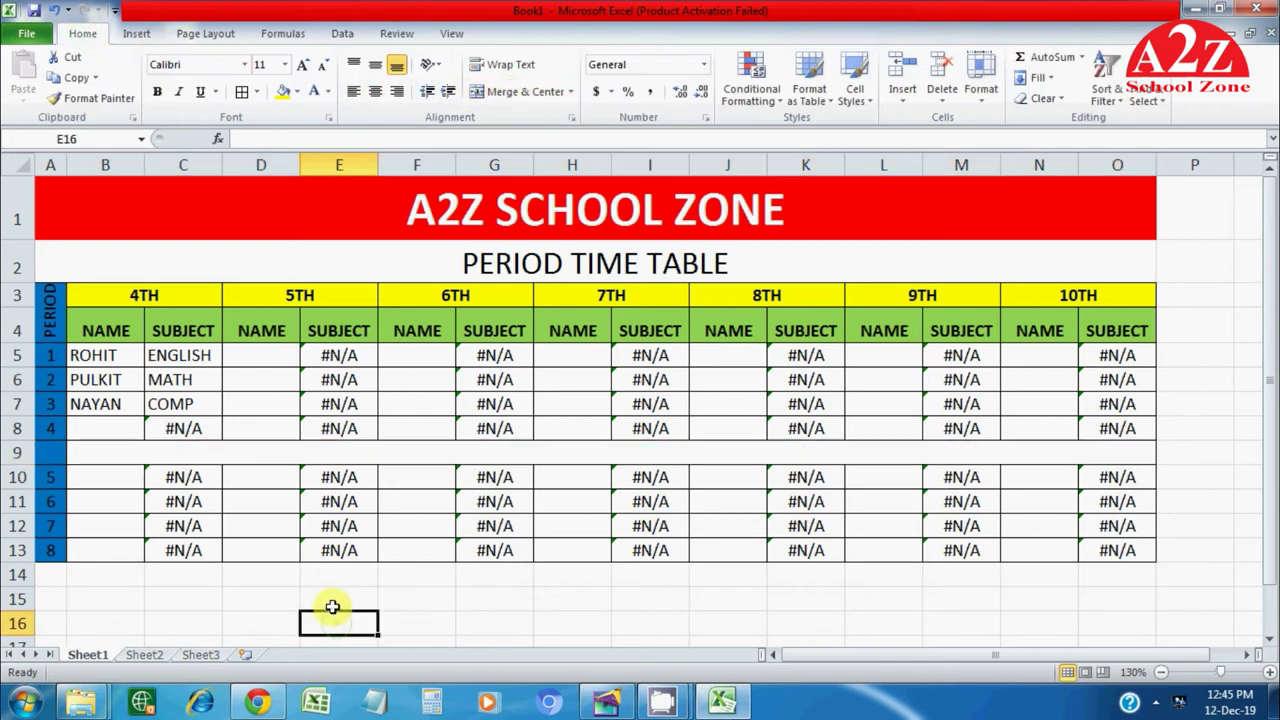
click(352, 452)
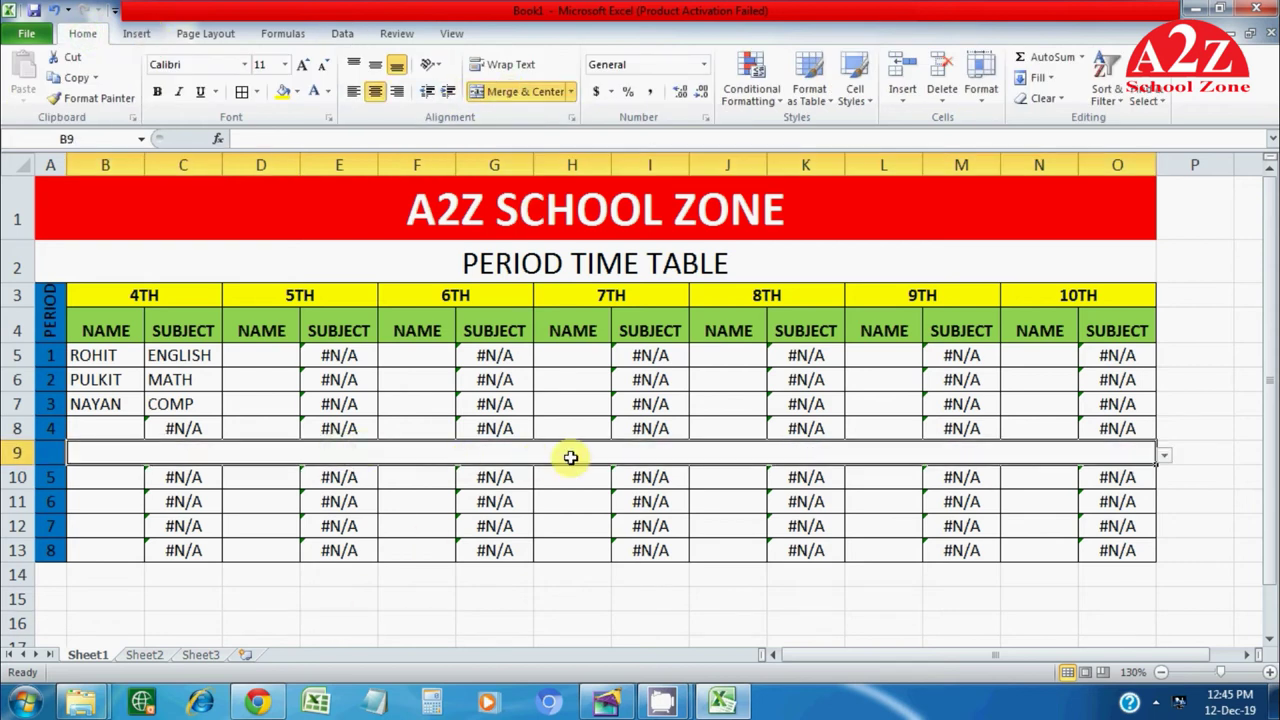
Step: Try labelling the merged row 9 BREAK; validation rejects it, so leave it blank
text(b)
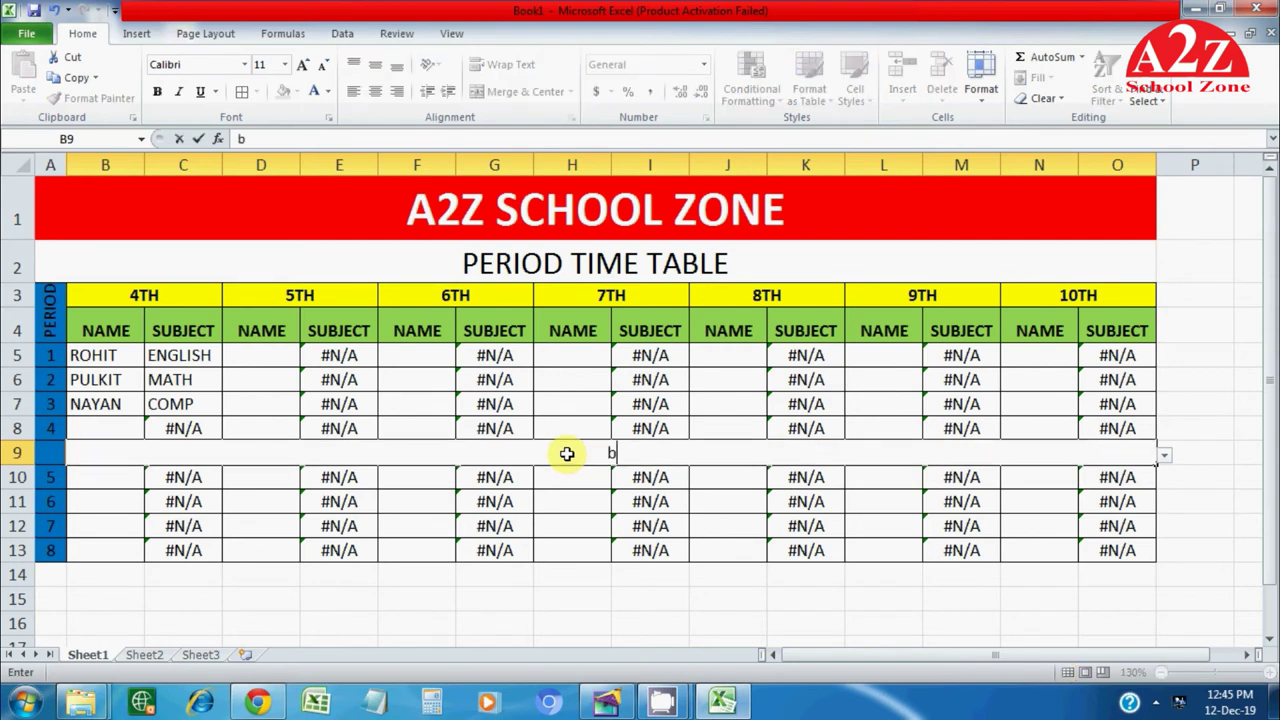
text(REAK)
key(Return)
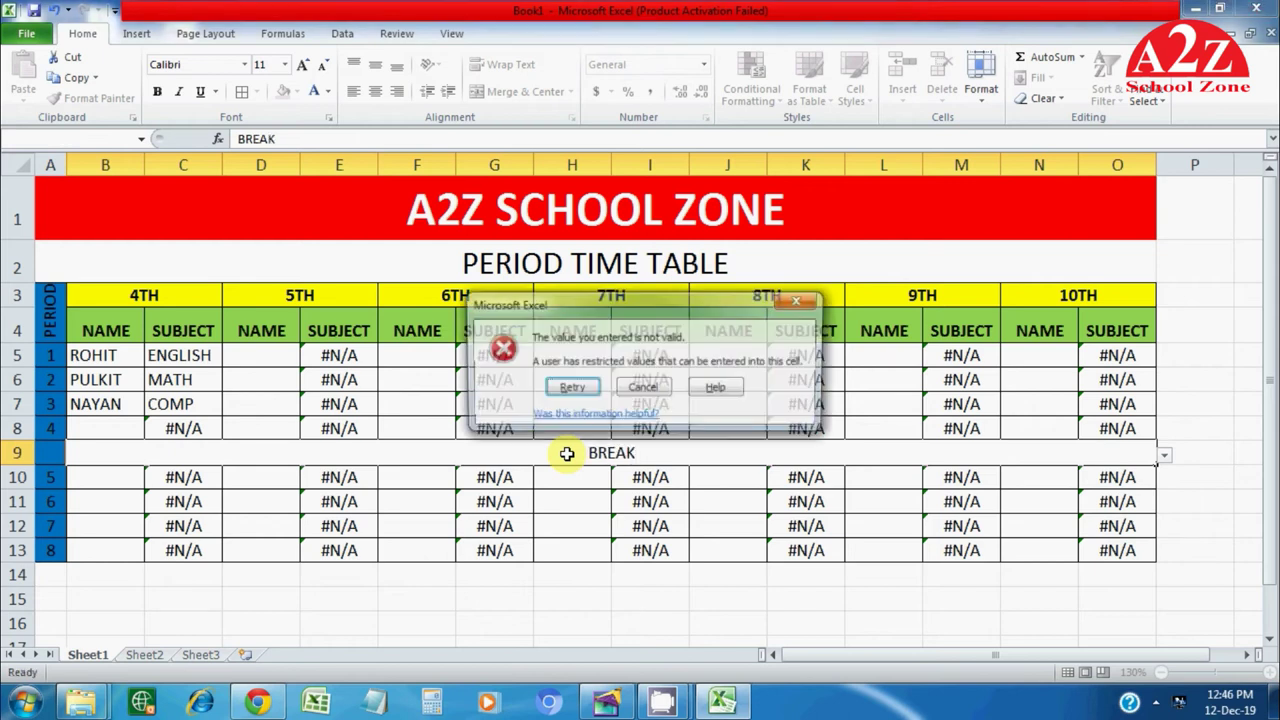
click(643, 389)
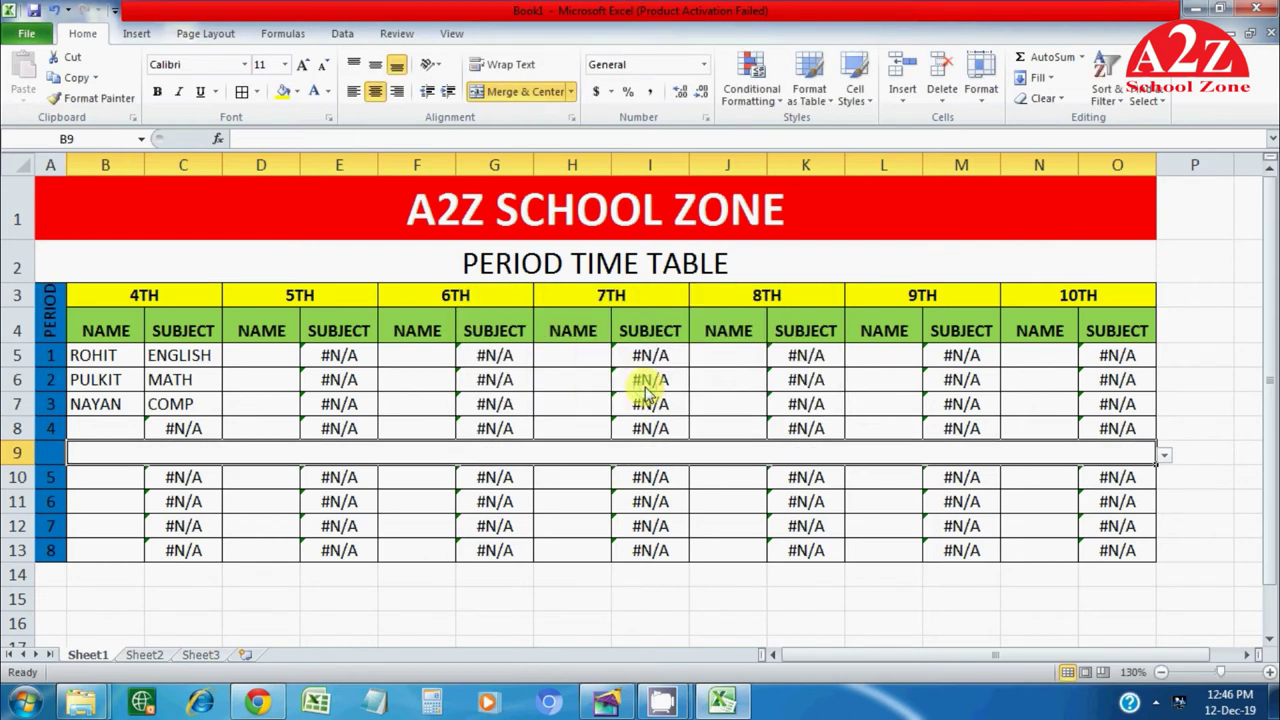
click(1164, 460)
click(1164, 460)
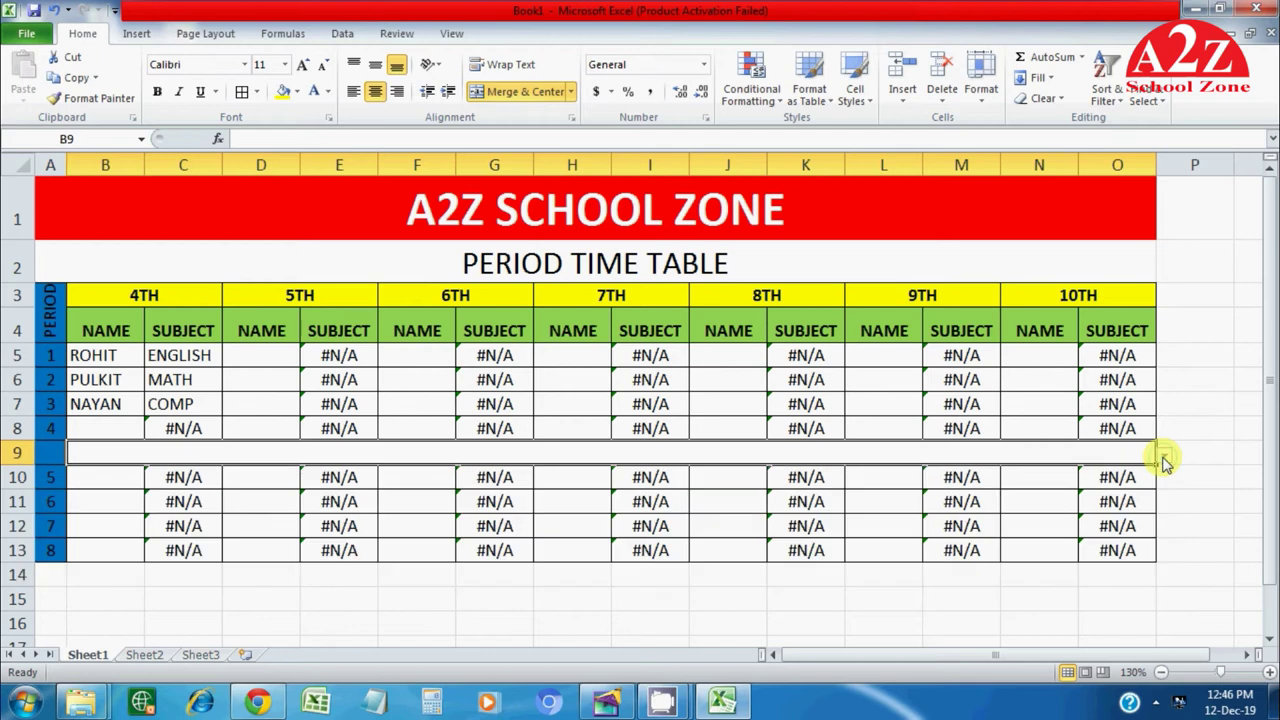
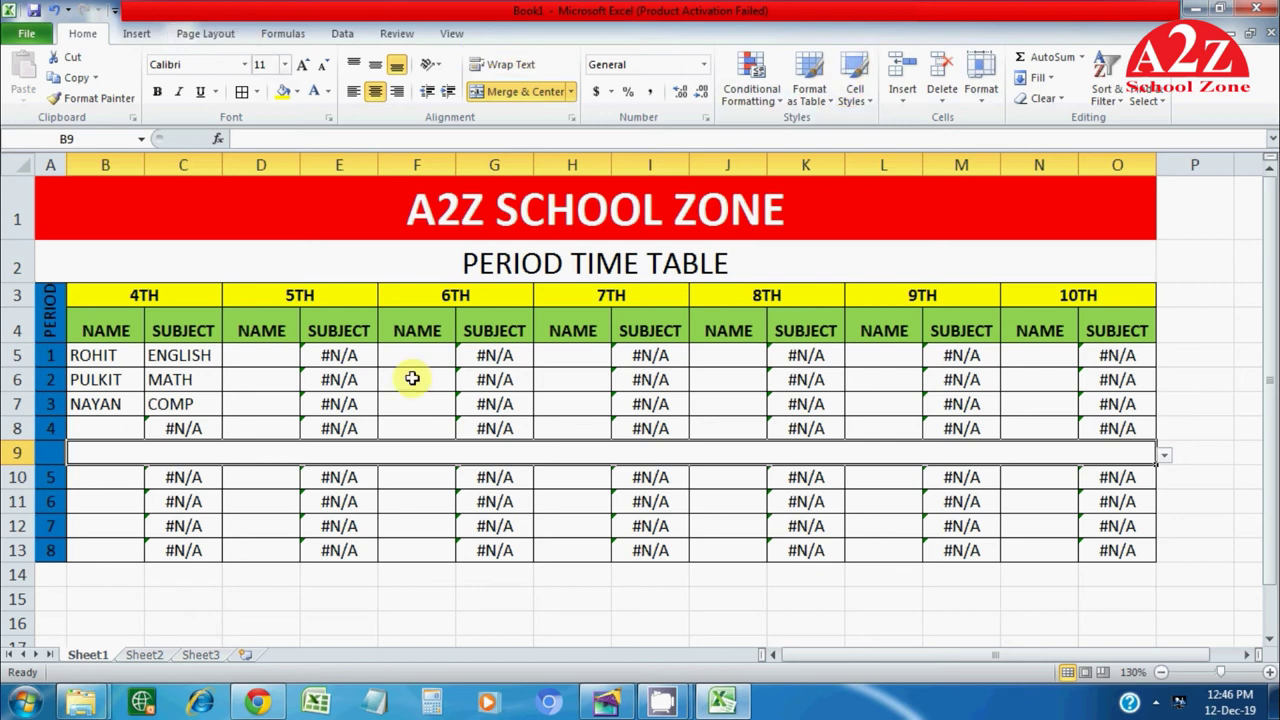
Step: Delete the merged row 9 cells, shifting the cells below up
right_click(516, 458)
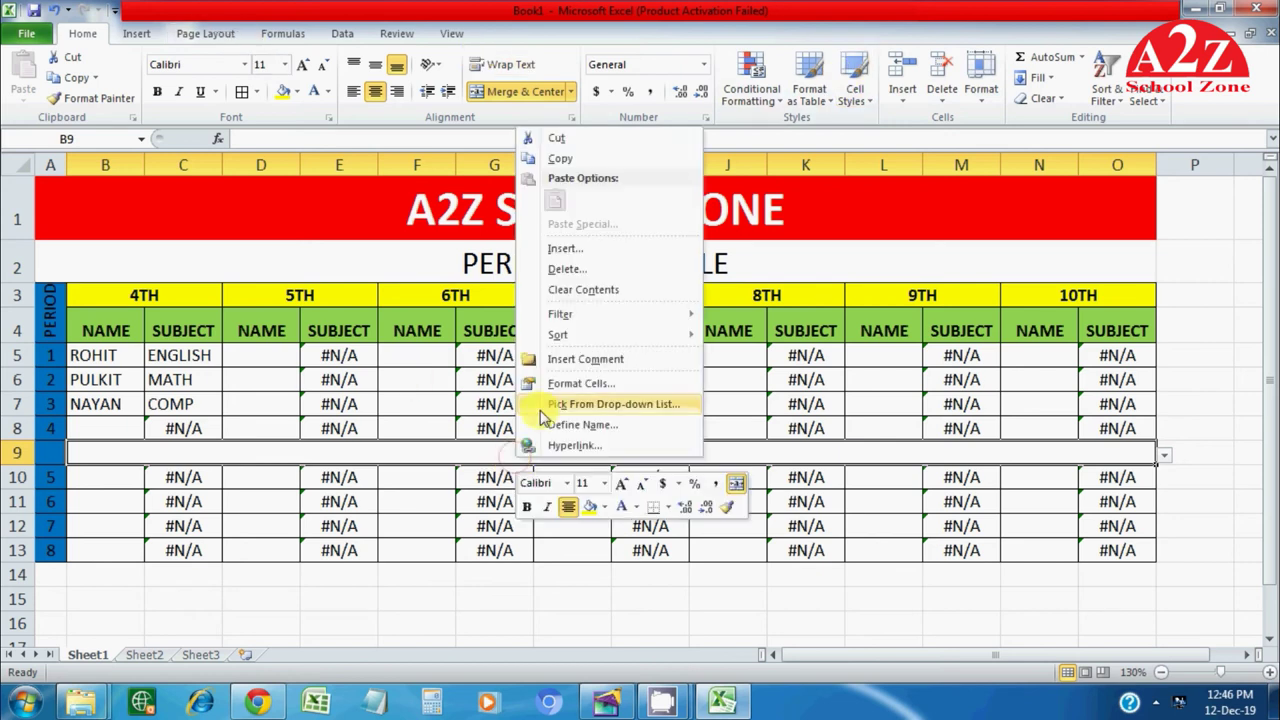
click(559, 270)
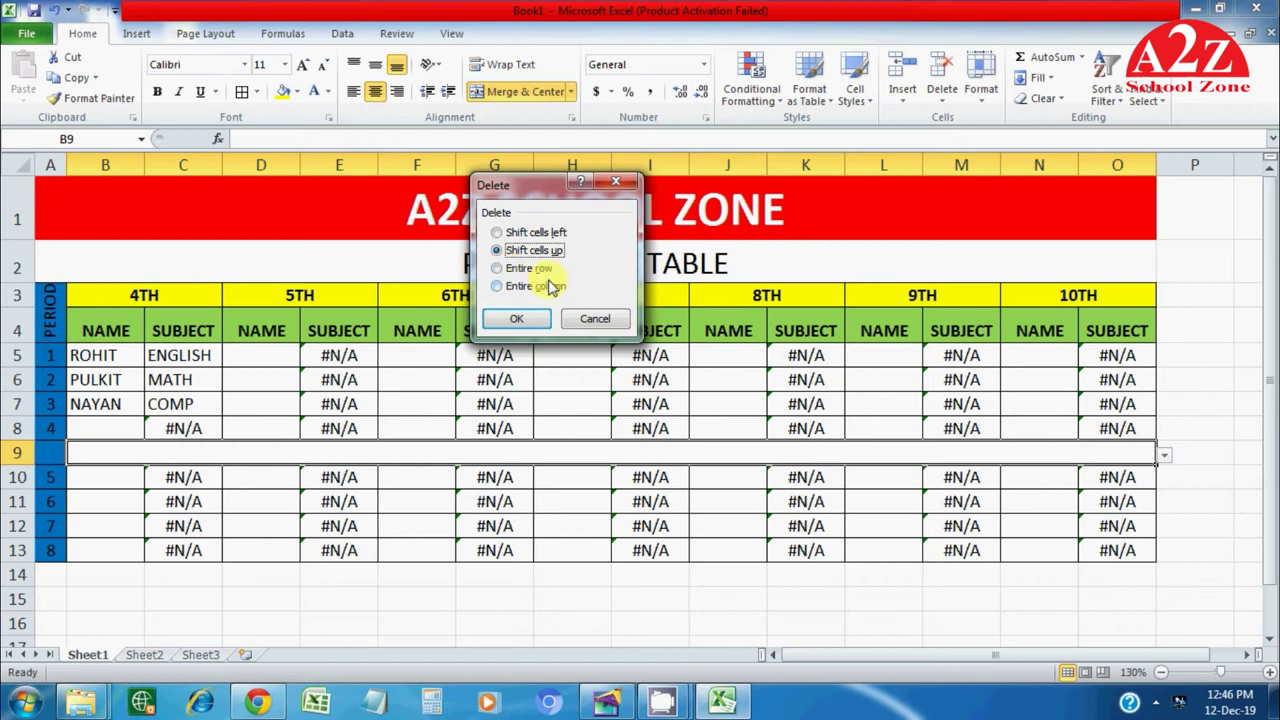
click(516, 318)
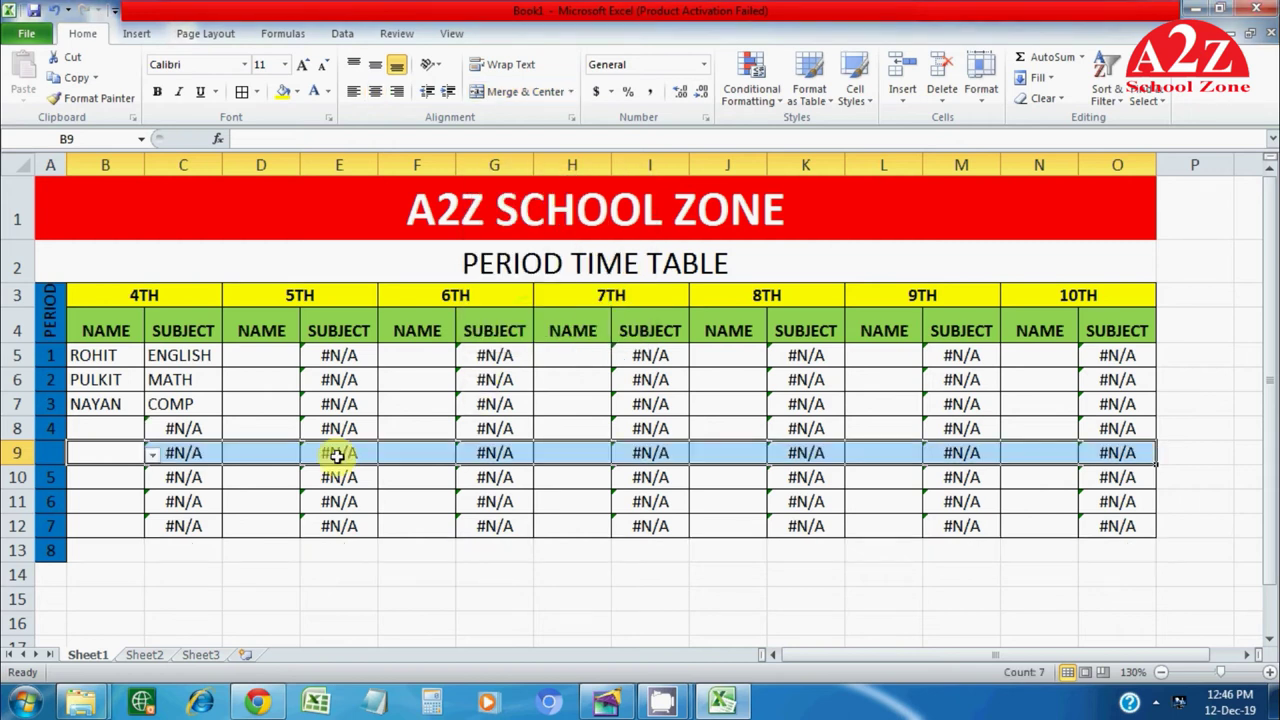
Step: Insert a blank row at row 9, undoing a row mistakenly added at row 10
right_click(10, 477)
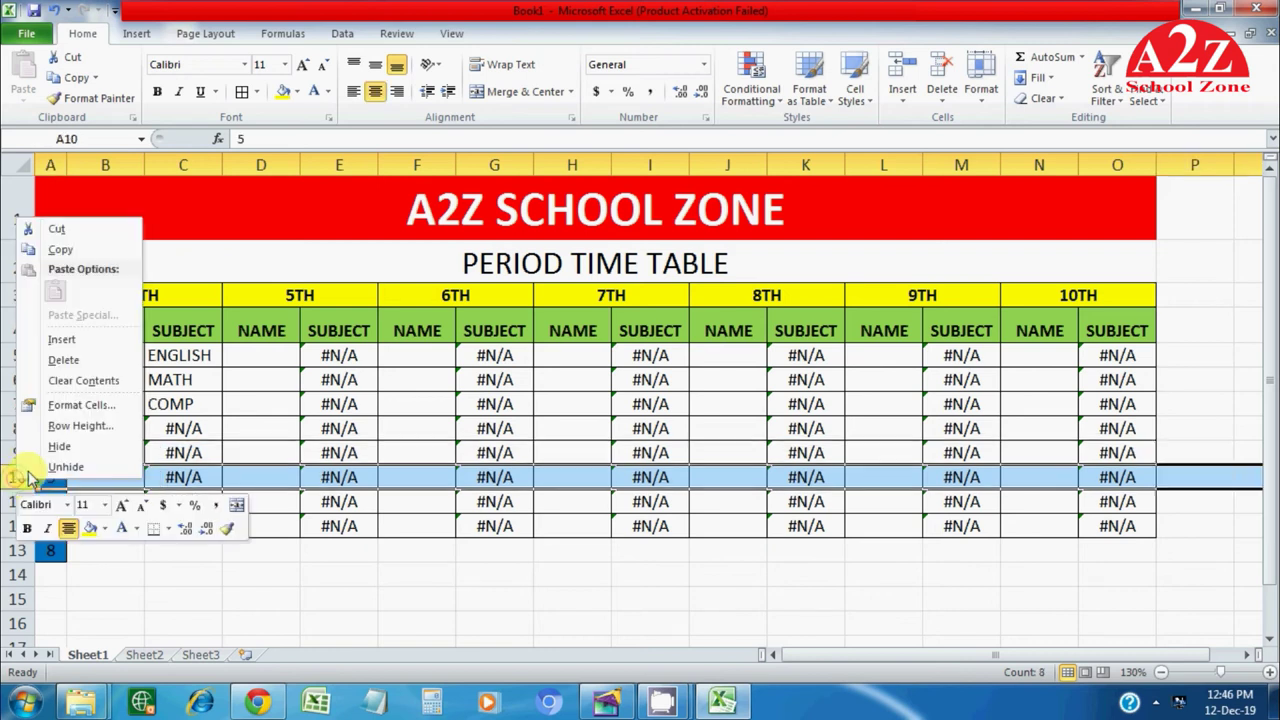
click(62, 340)
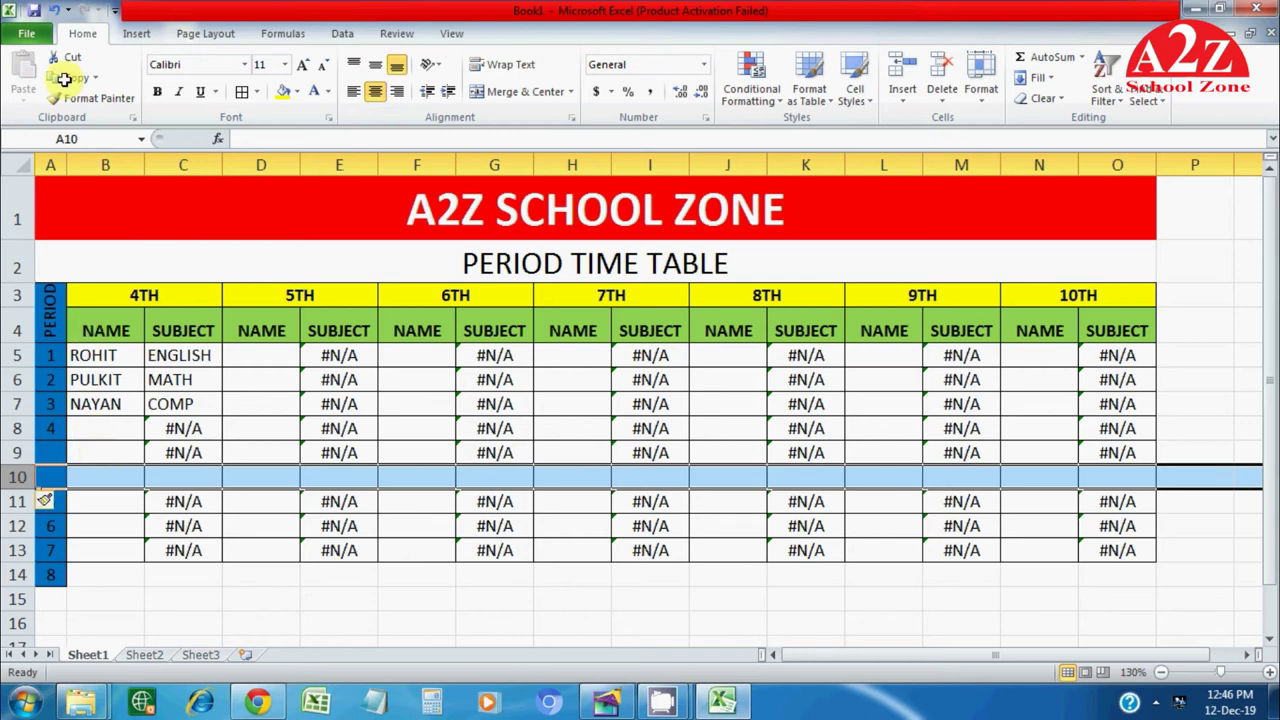
click(53, 12)
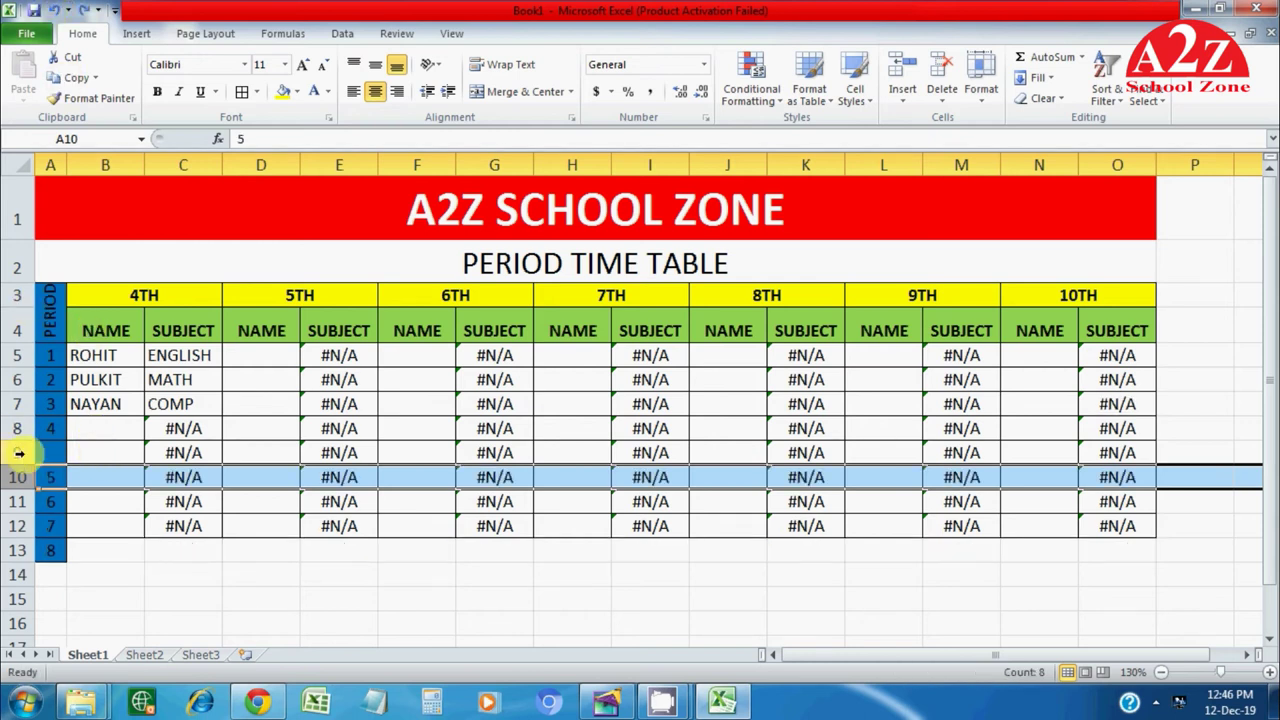
click(18, 453)
right_click(18, 453)
click(78, 310)
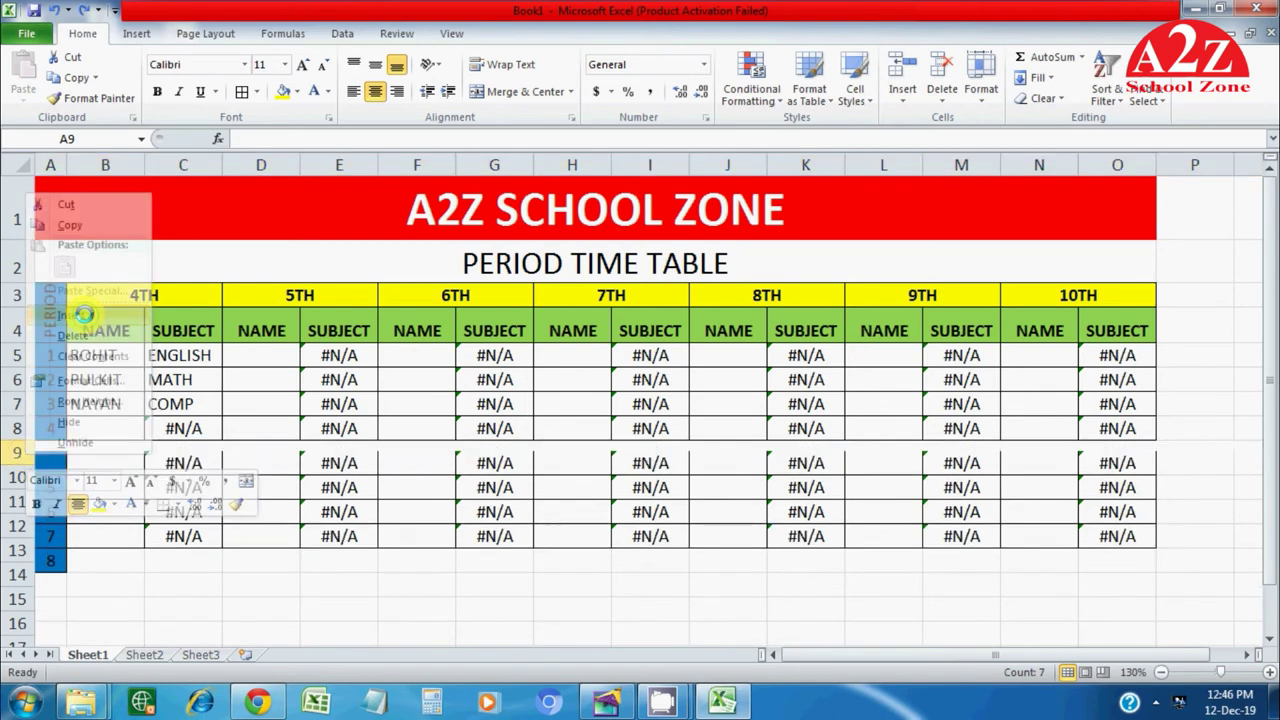
click(255, 453)
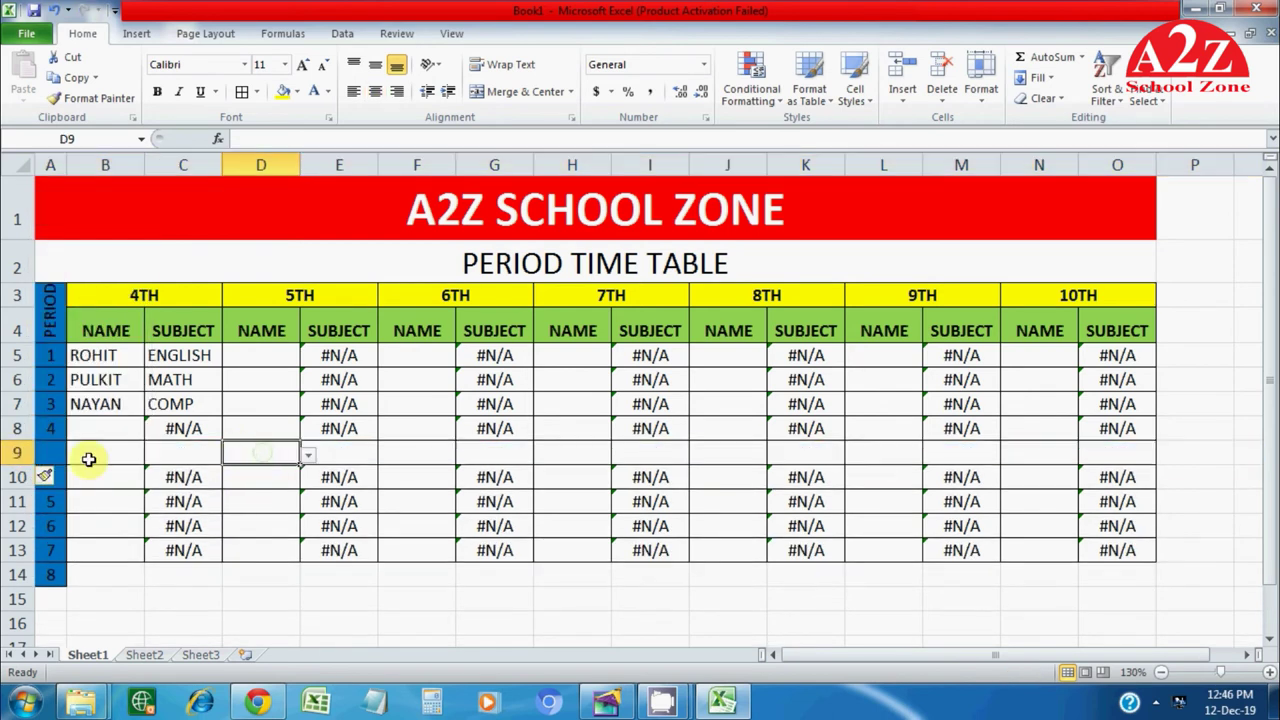
Step: Renumber A10:A13 as periods 5, 6, 7 and 8
click(52, 477)
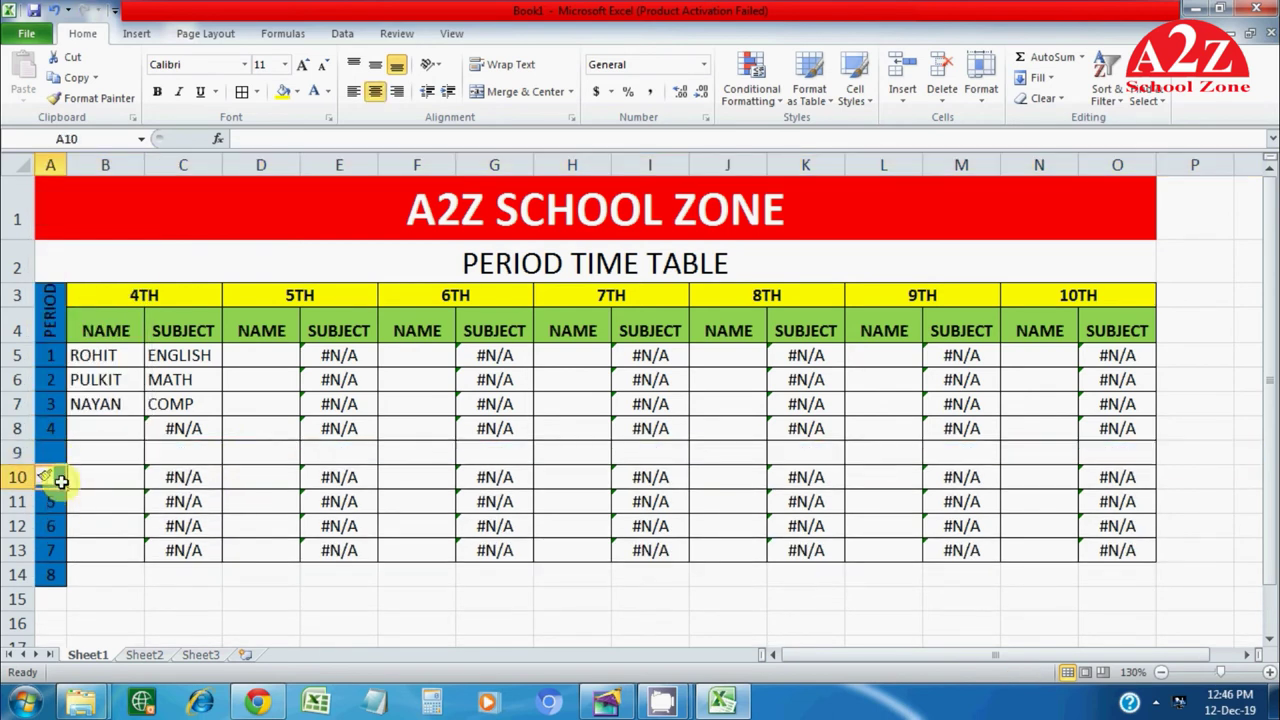
text(5)
key(Return)
text(6)
key(Return)
text(7)
key(Return)
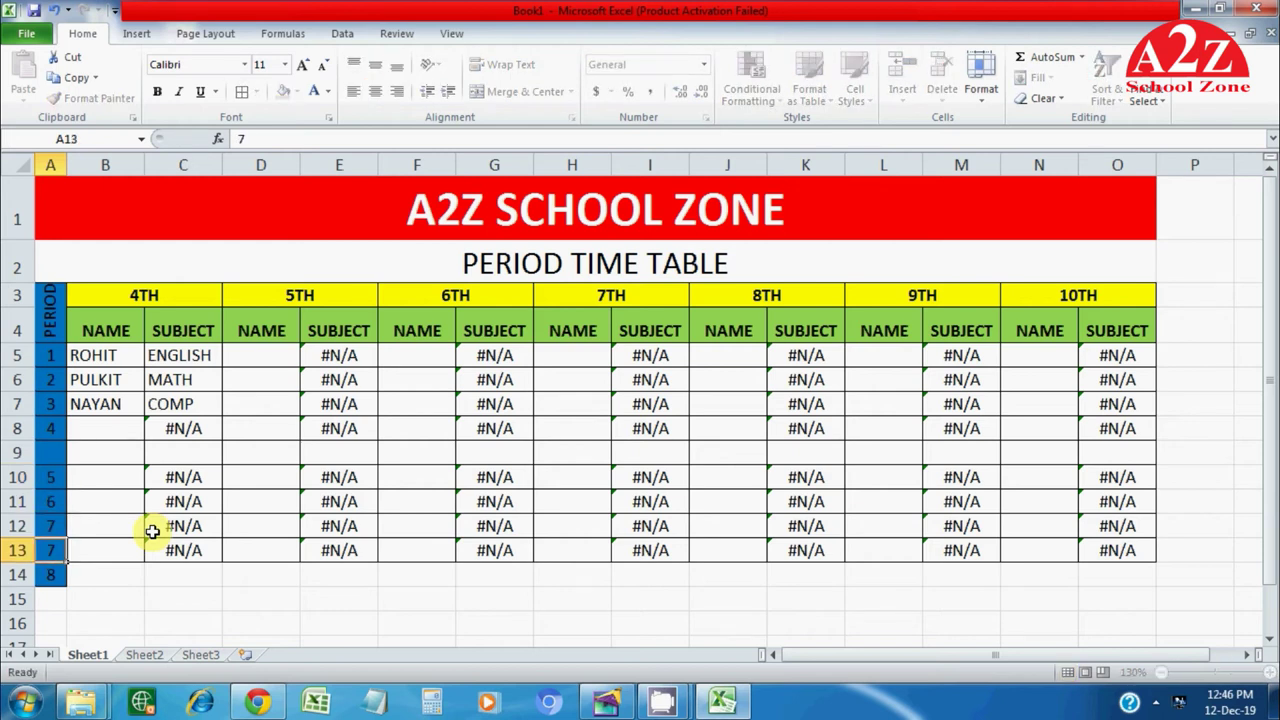
text(8)
key(Return)
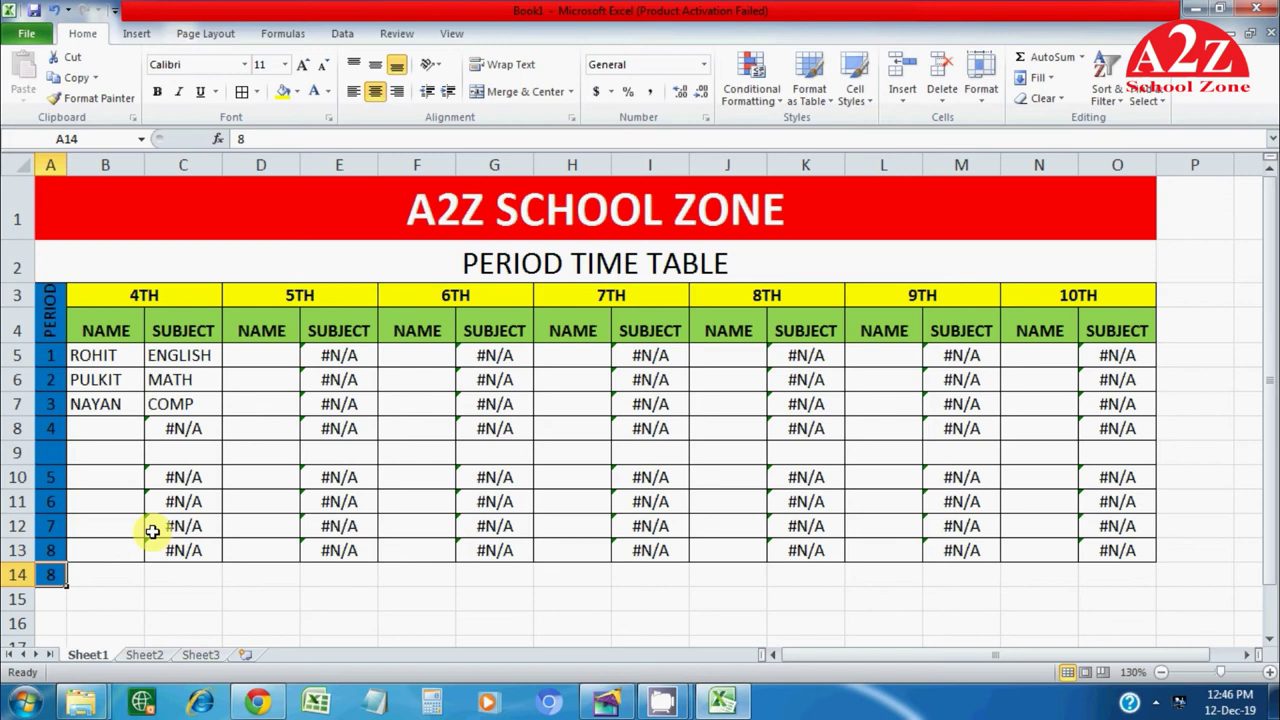
Step: Delete the leftover row 14 below the timetable
right_click(12, 576)
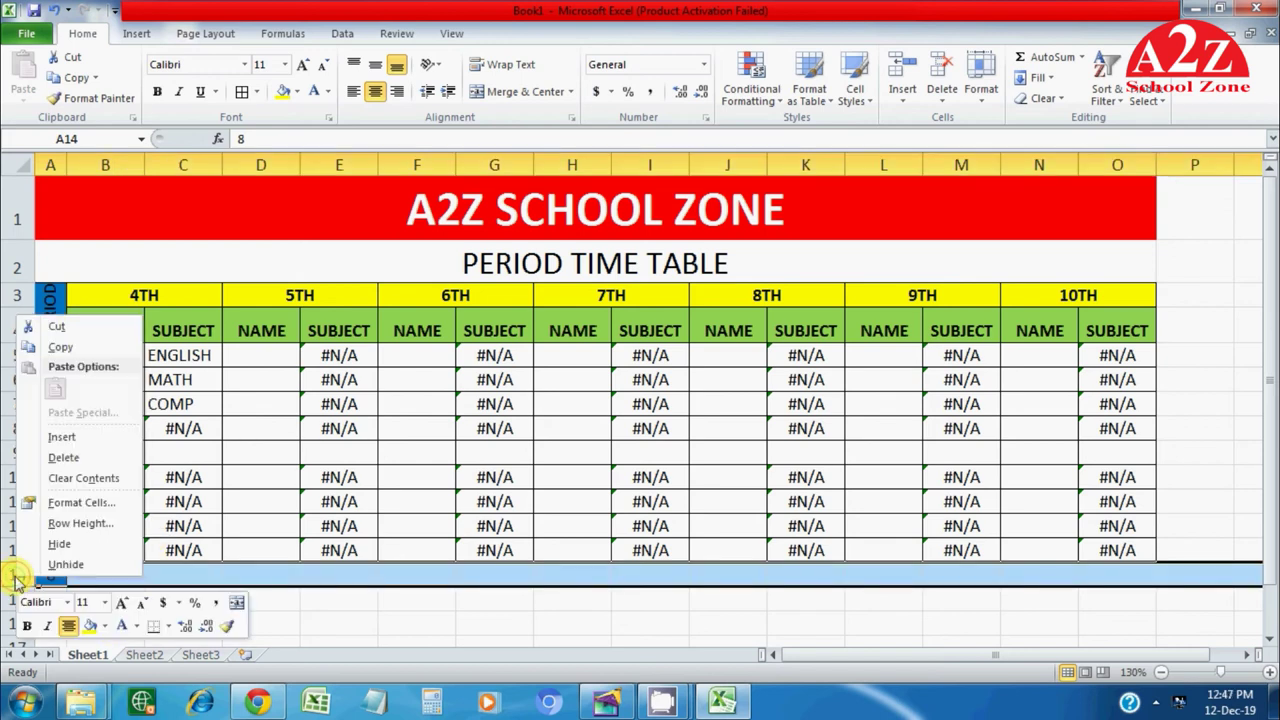
click(64, 457)
click(200, 617)
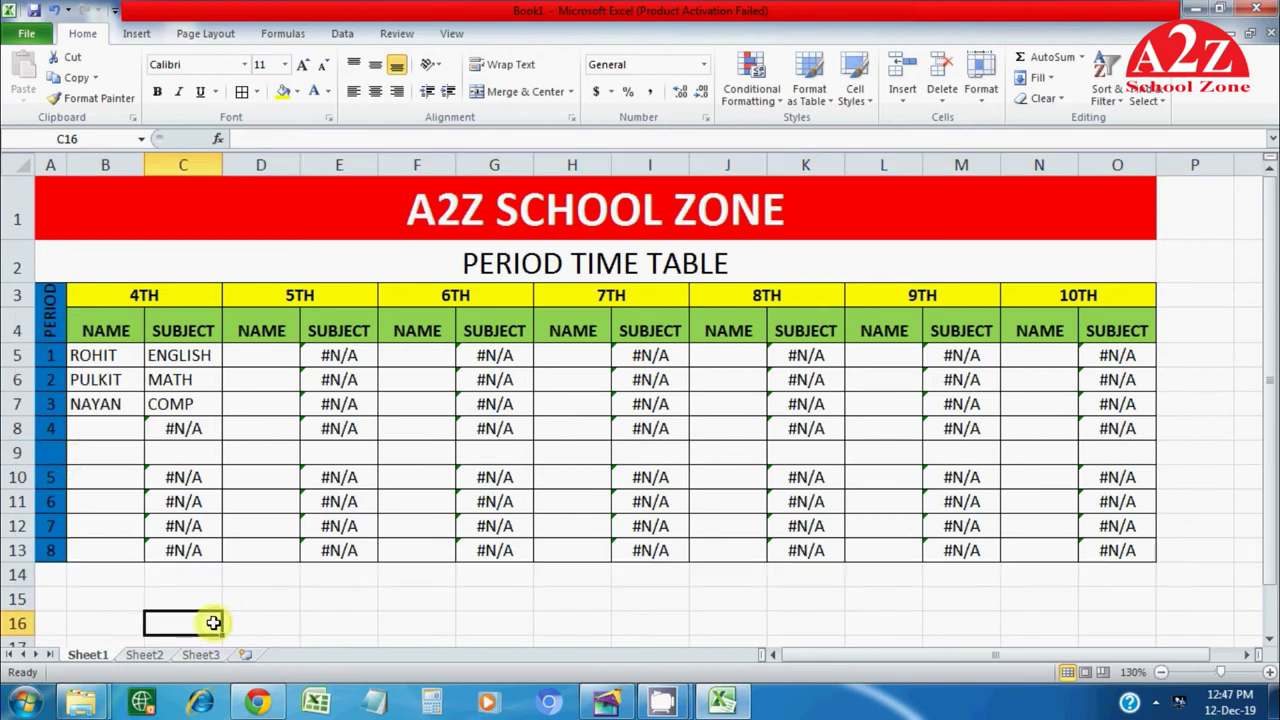
click(114, 478)
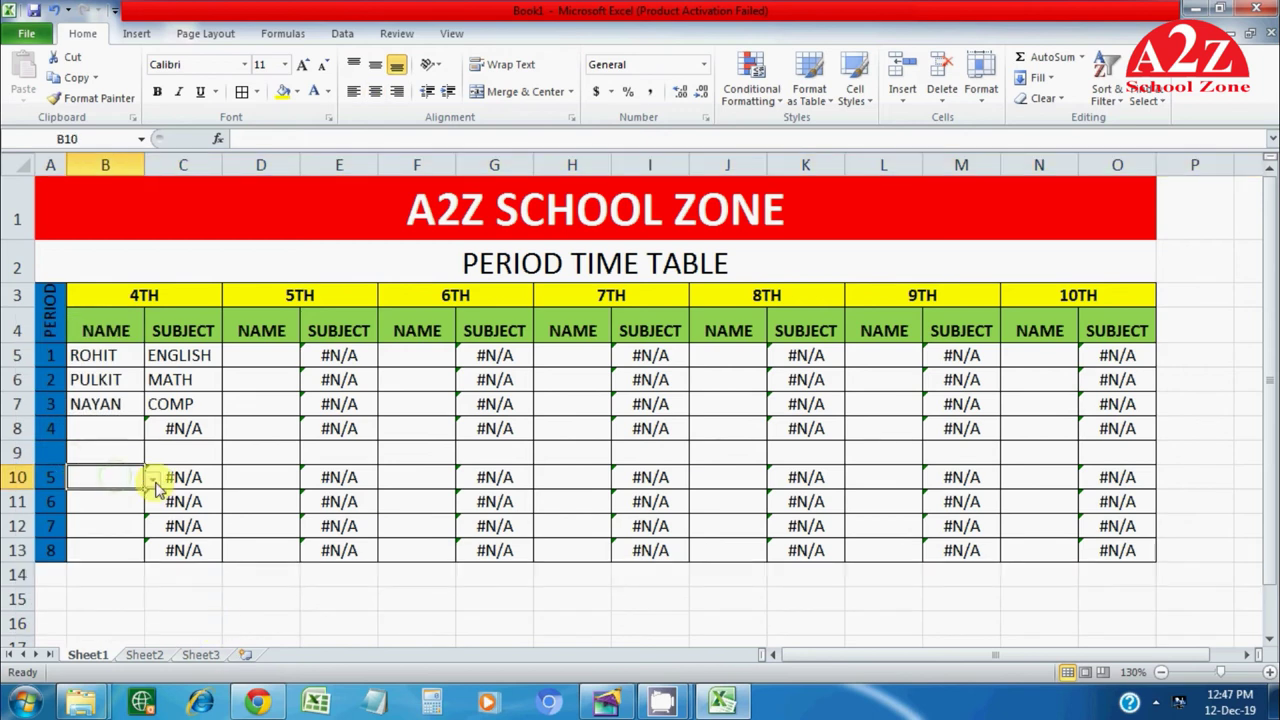
Step: Keep ROHIT in B5 and pick RAMAN, SANJAY and KAMAL in B6:B8 from the dropdowns
click(120, 357)
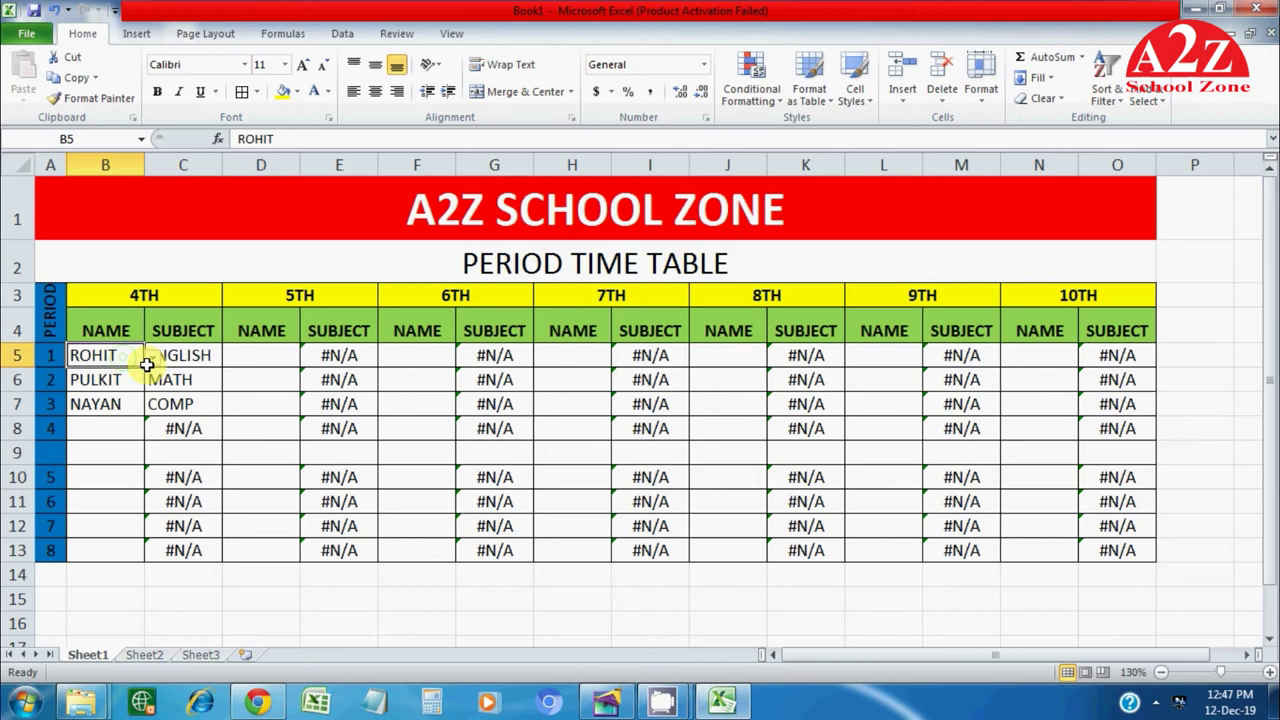
click(152, 357)
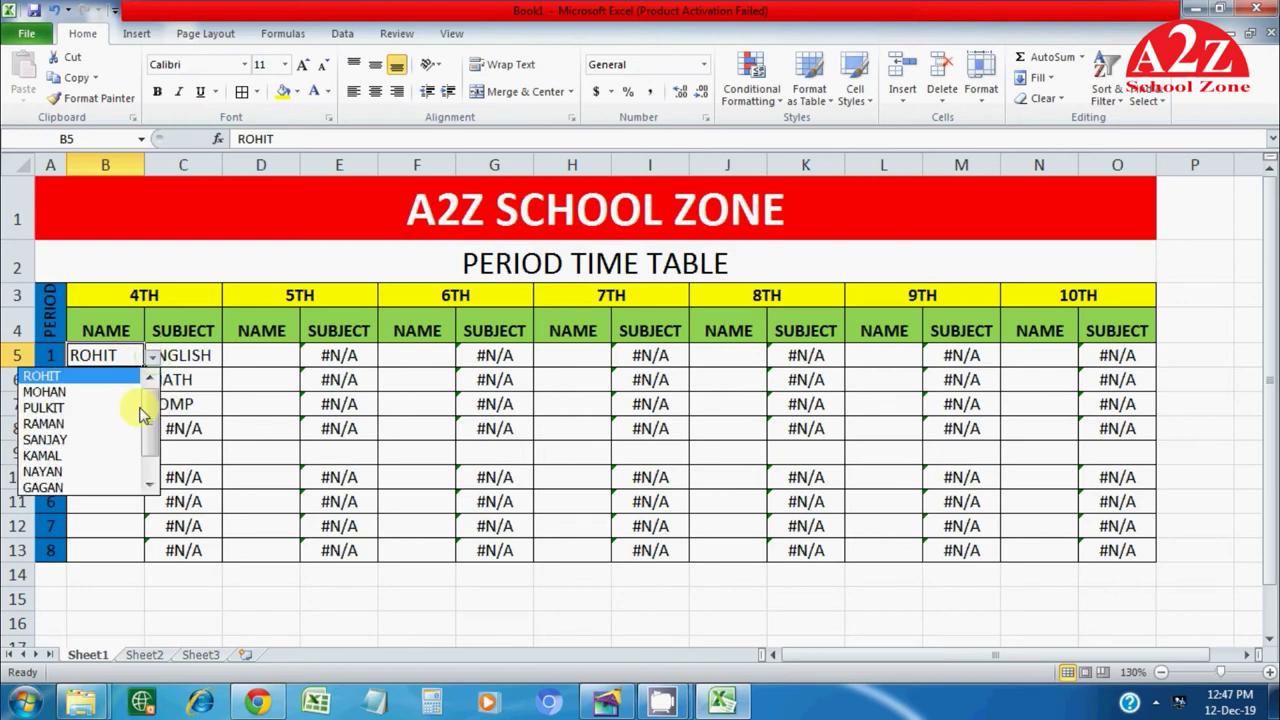
click(98, 375)
click(132, 385)
click(152, 381)
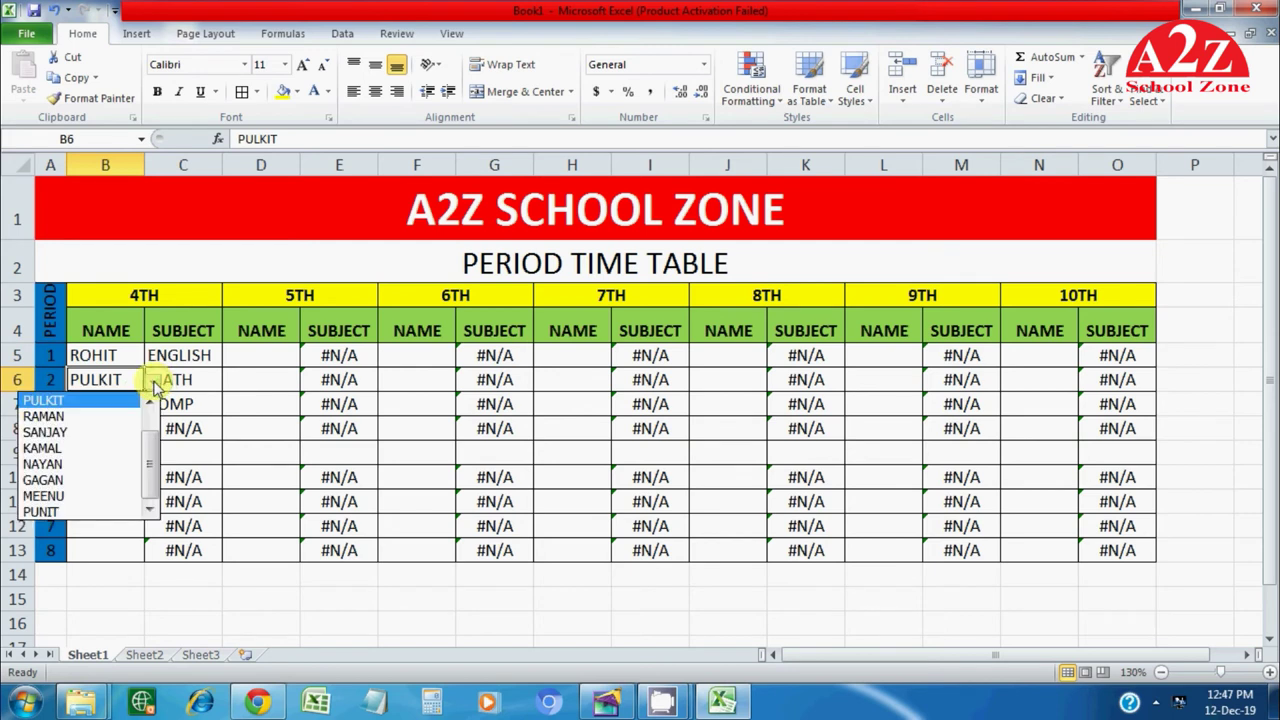
click(108, 418)
click(108, 405)
click(152, 405)
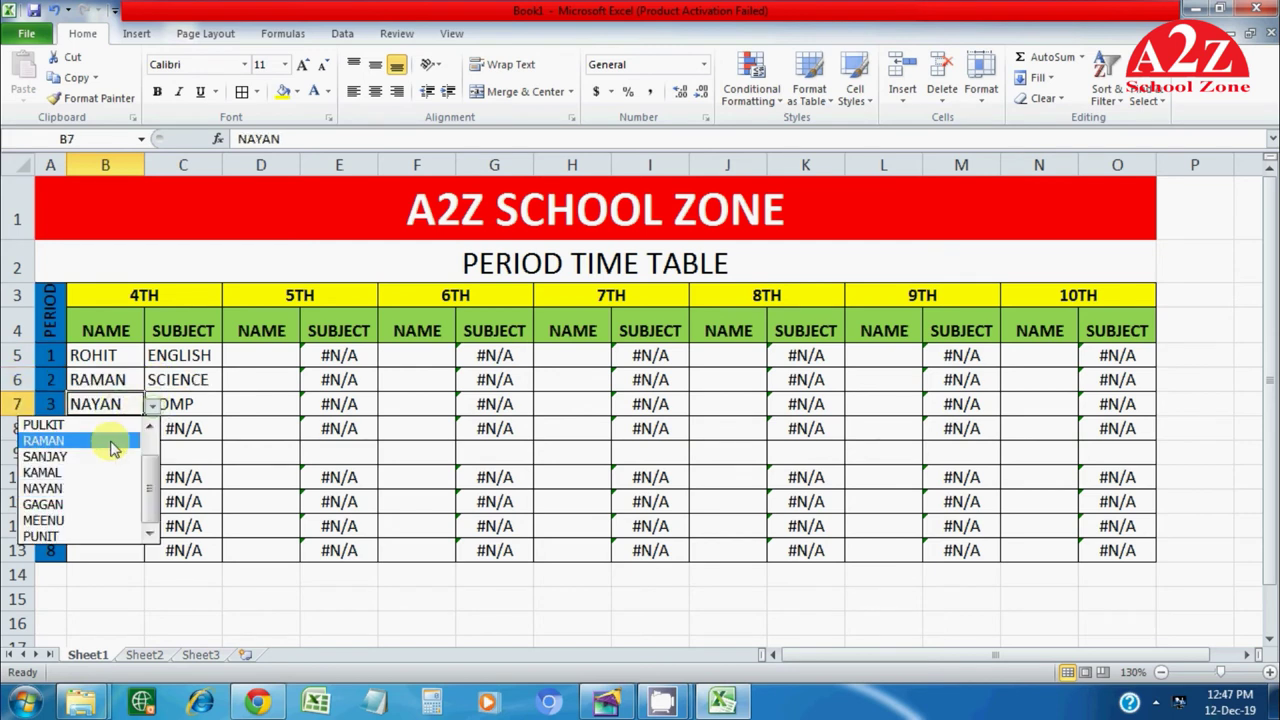
click(102, 455)
click(116, 428)
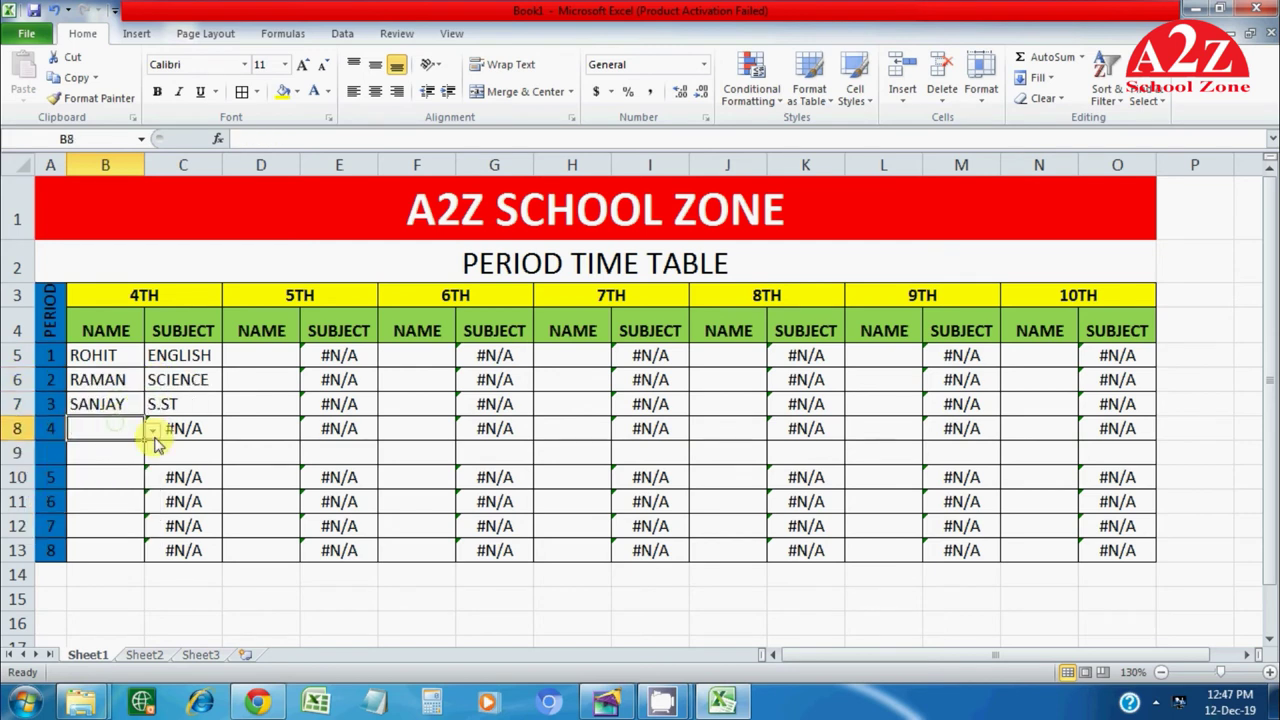
click(152, 432)
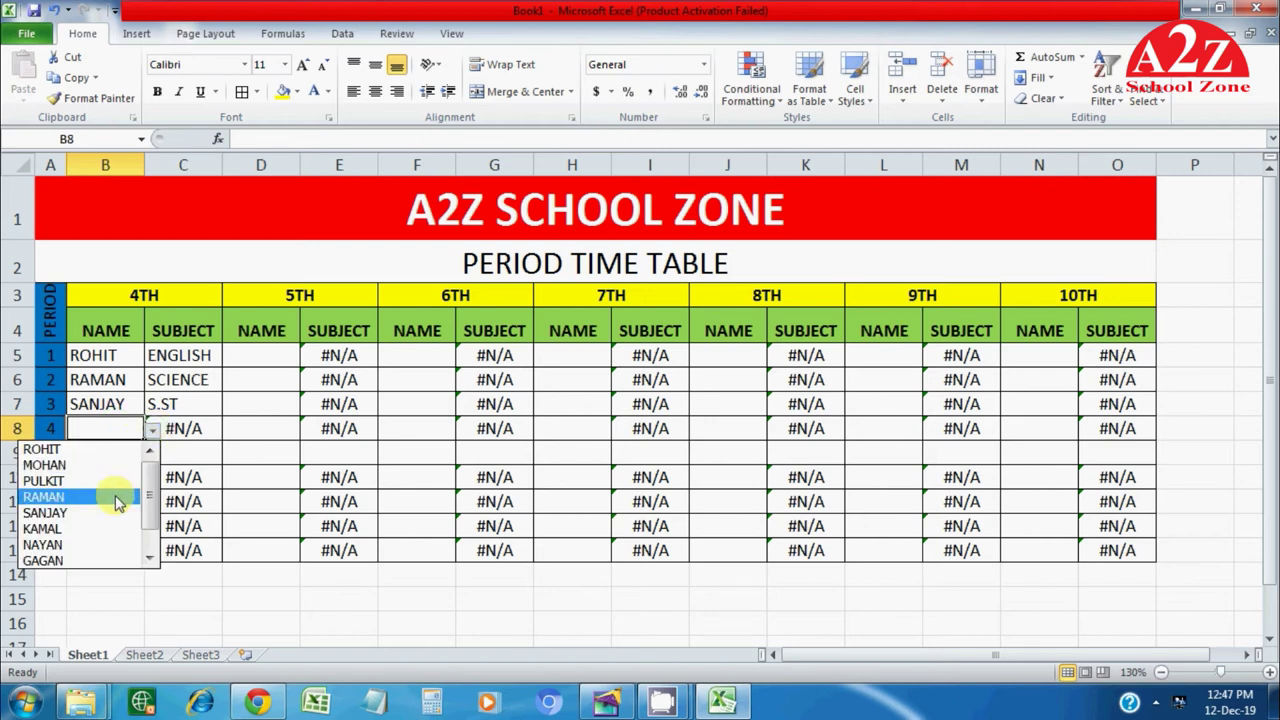
click(106, 528)
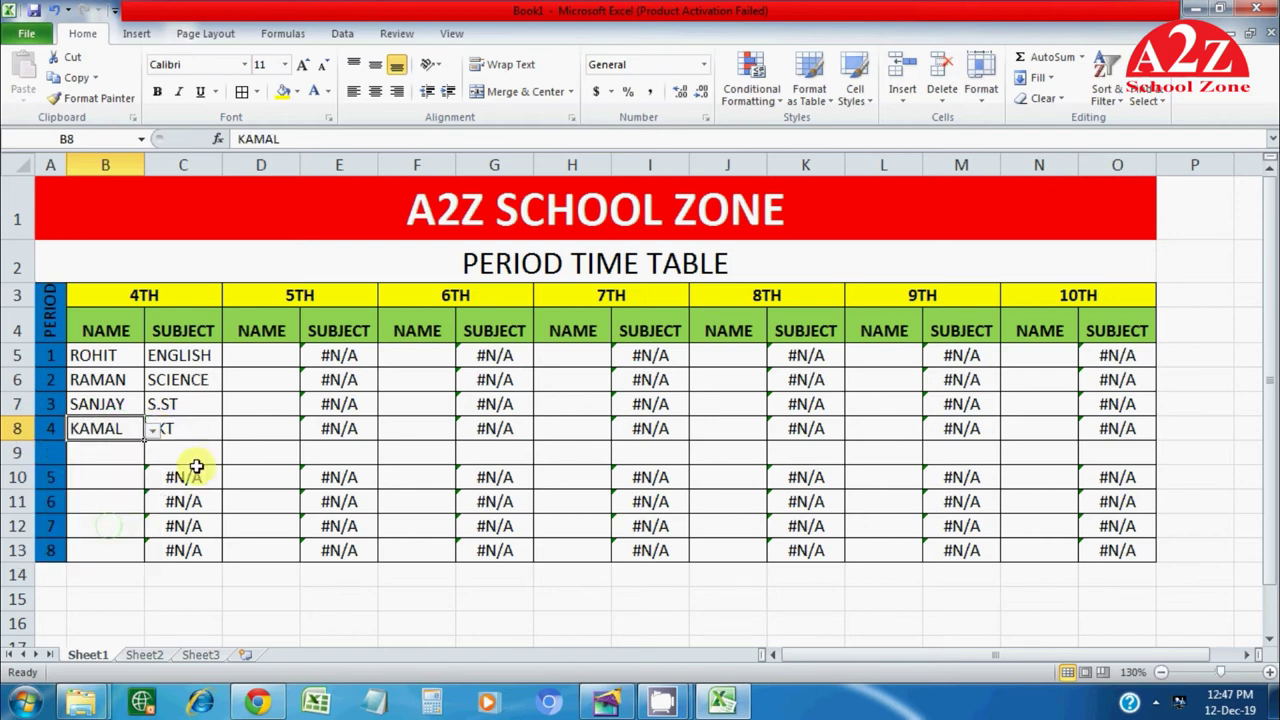
Step: Select the blank row 9 cells B9:O9 across the timetable
drag(94, 451, 505, 455)
click(714, 452)
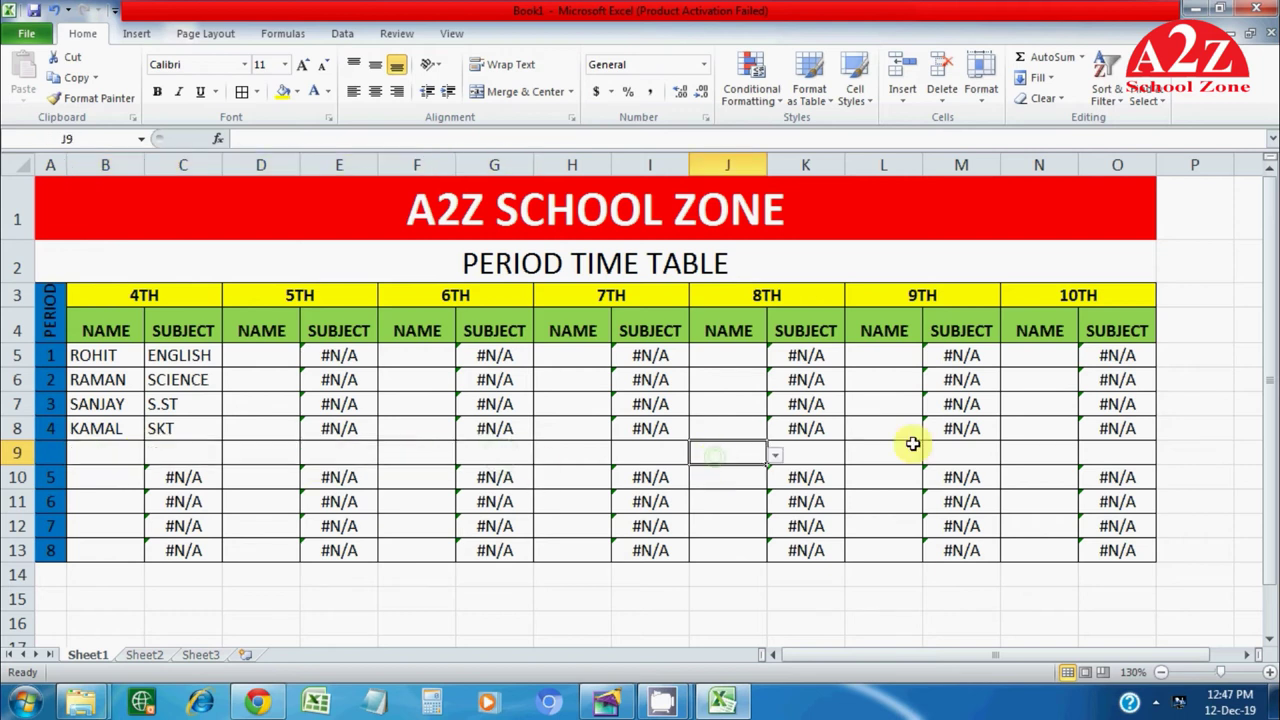
drag(590, 452, 640, 455)
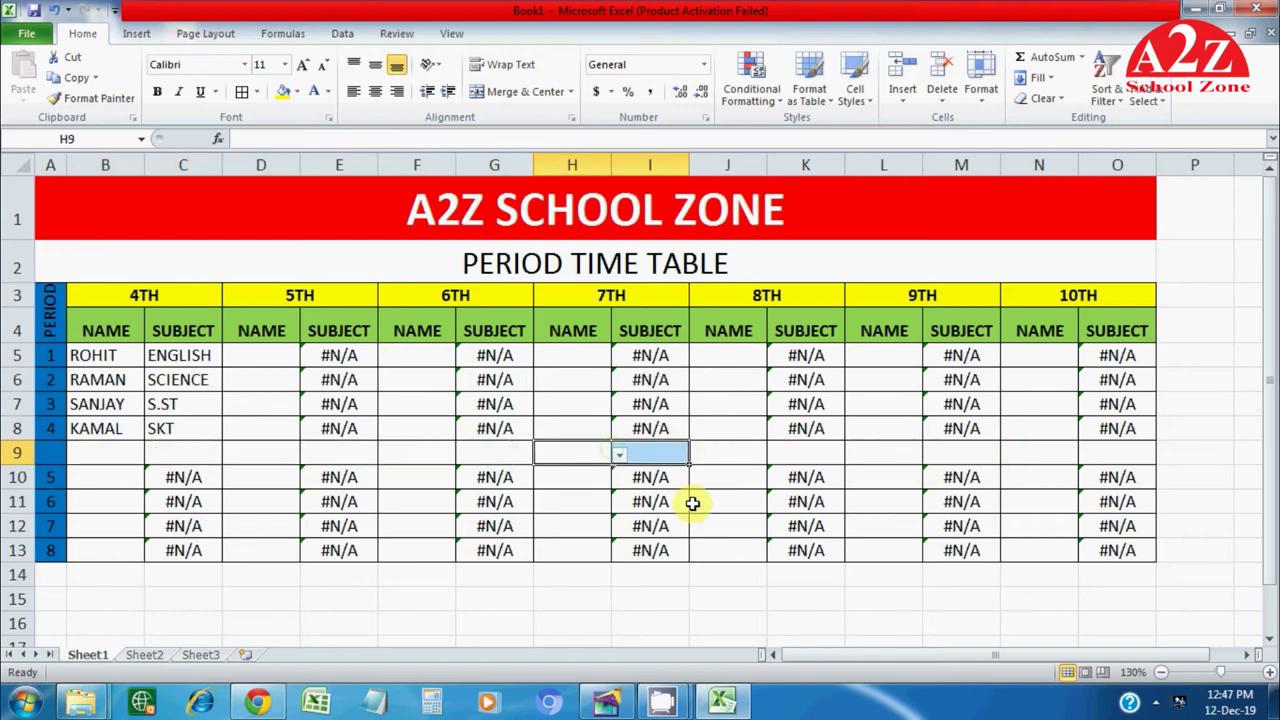
click(651, 527)
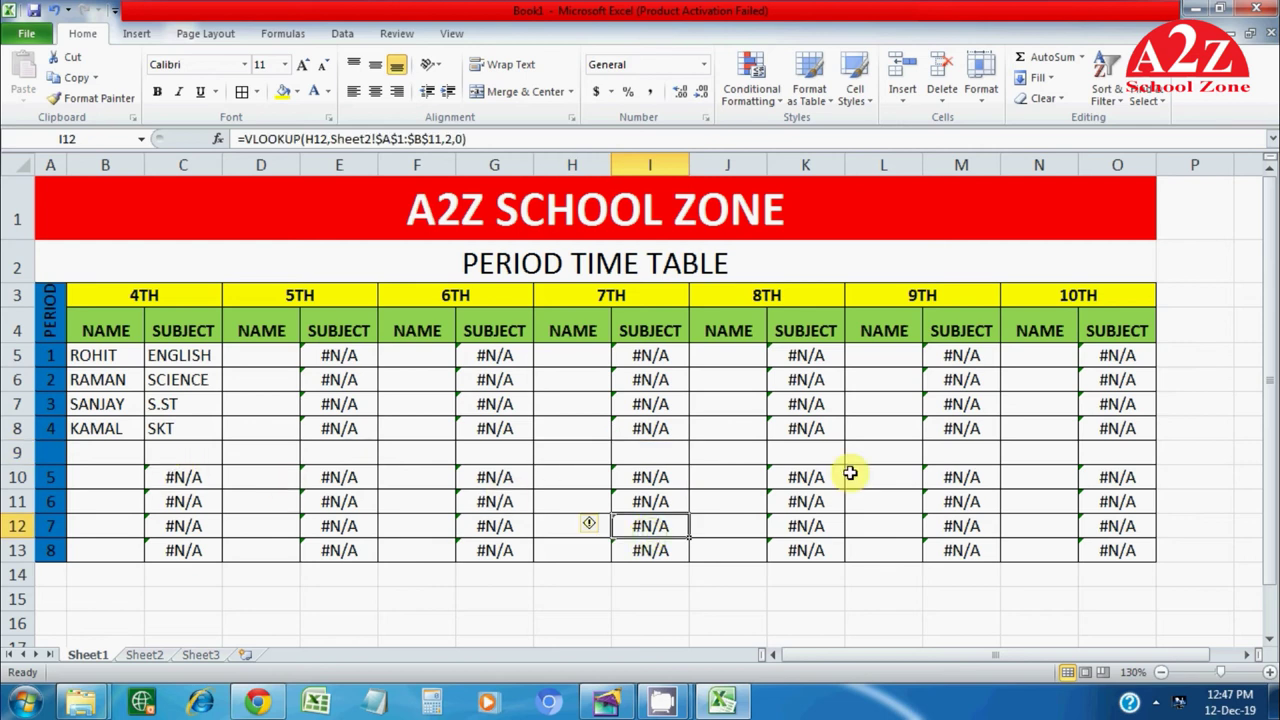
drag(1132, 454, 134, 455)
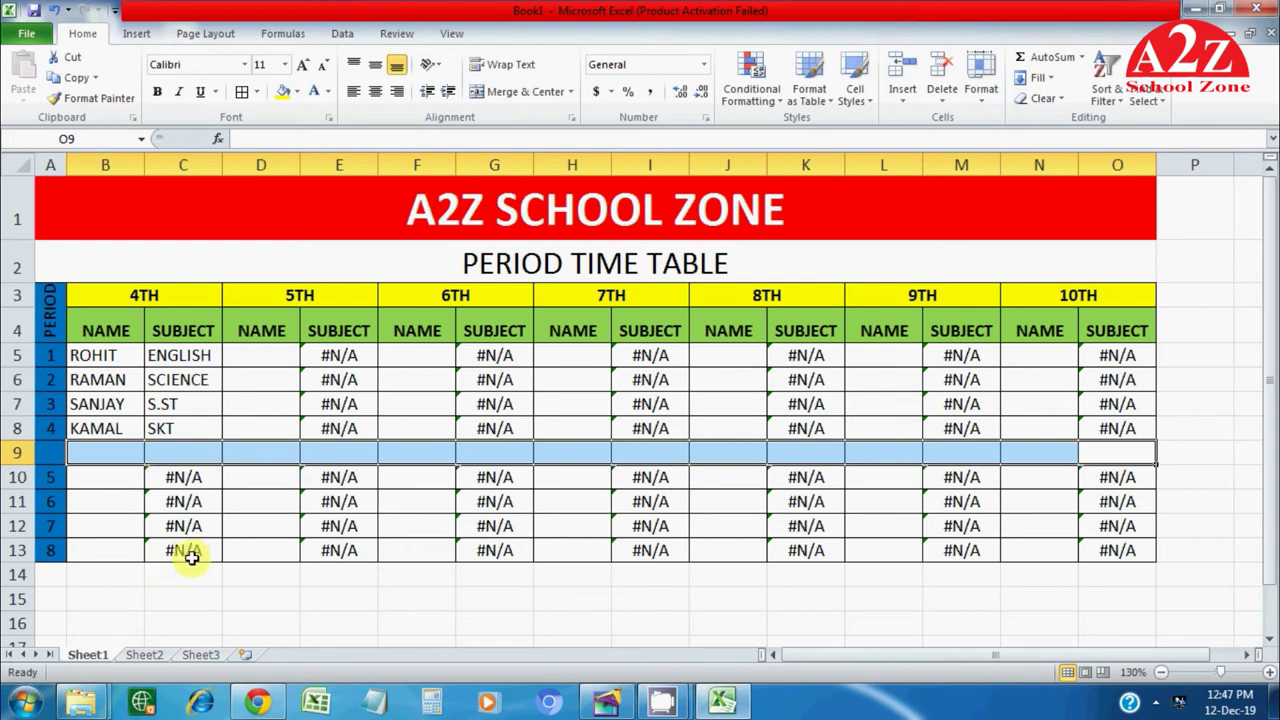
Step: Type BREAK into E2 of Sheet2's name-subject list, then go back to Sheet1
click(144, 654)
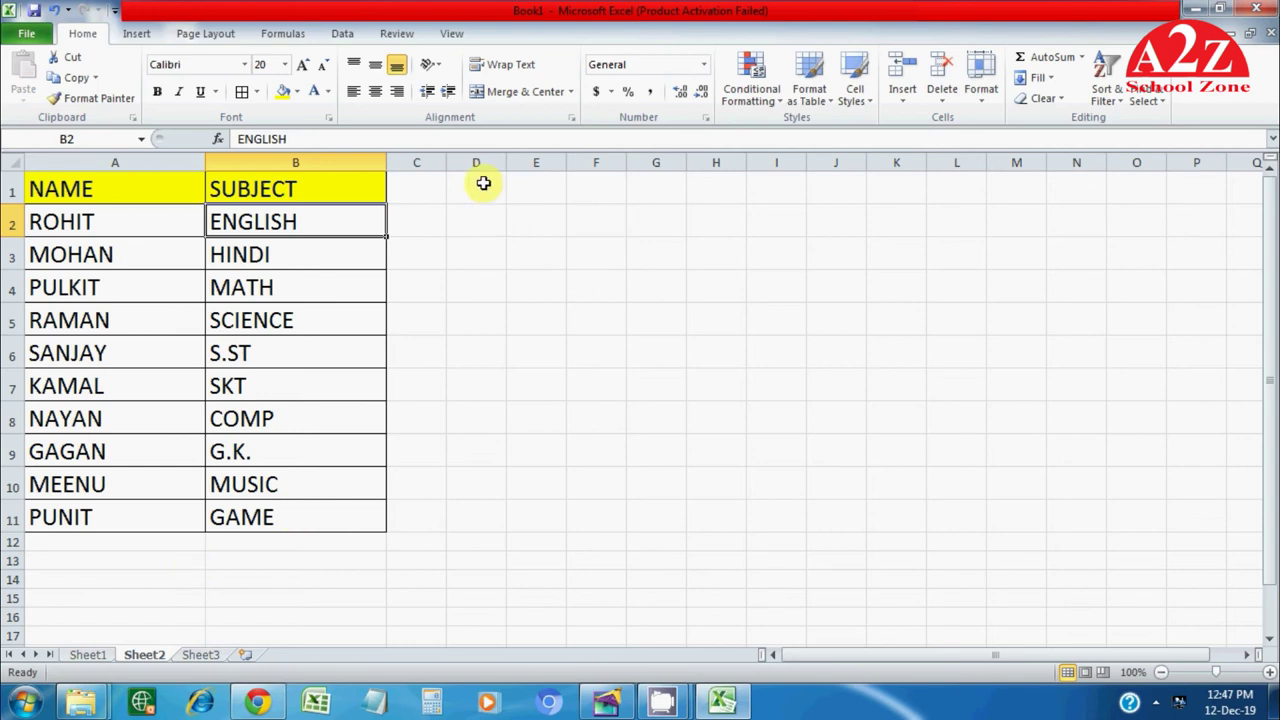
click(521, 221)
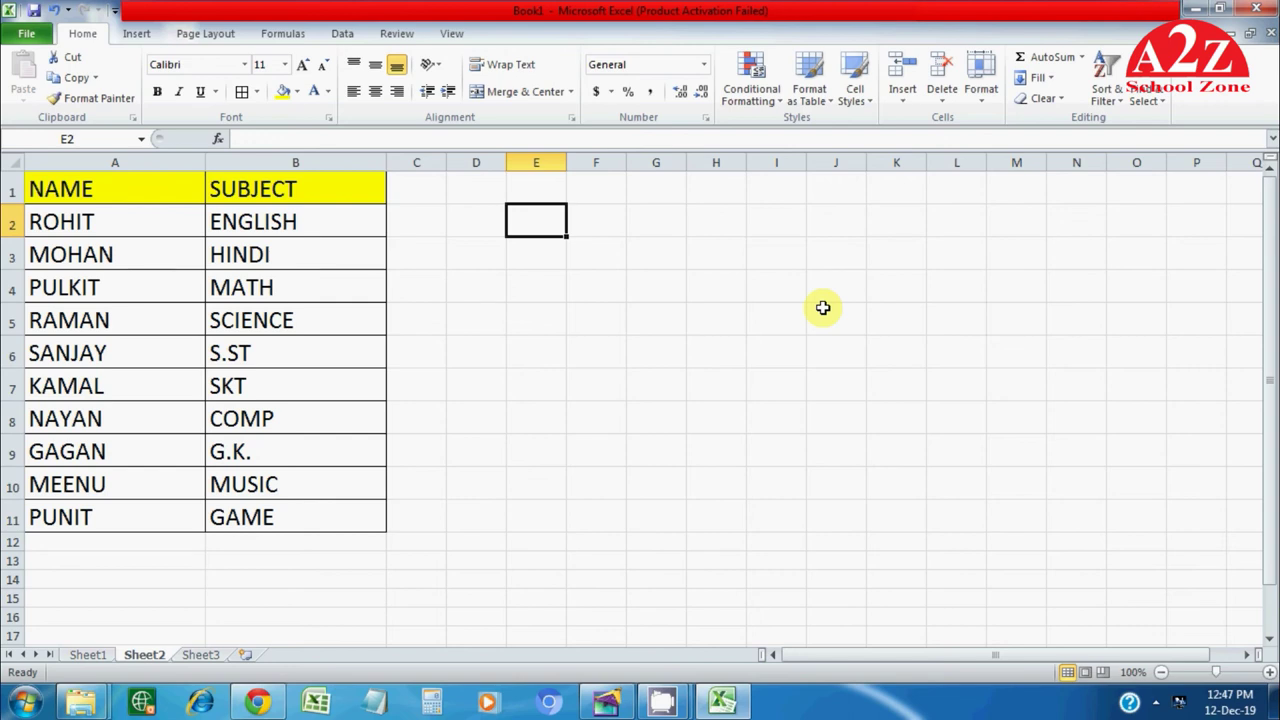
text(b)
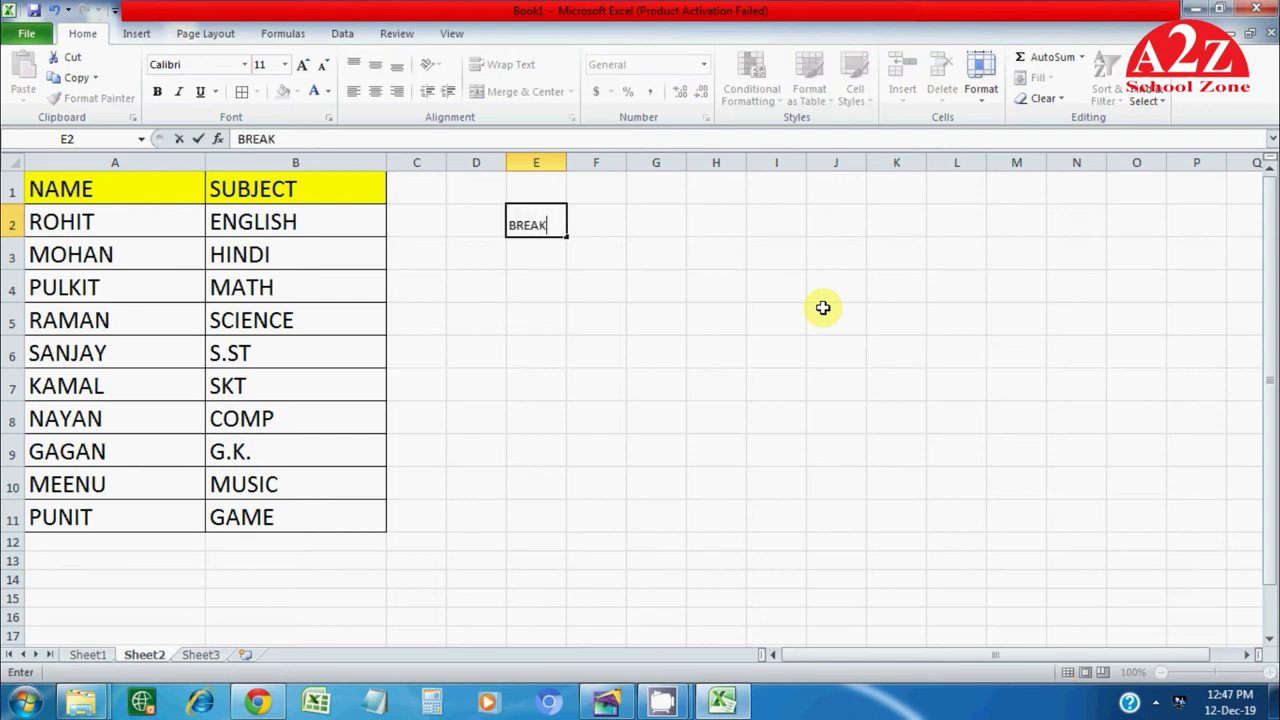
key(Return)
key(Up)
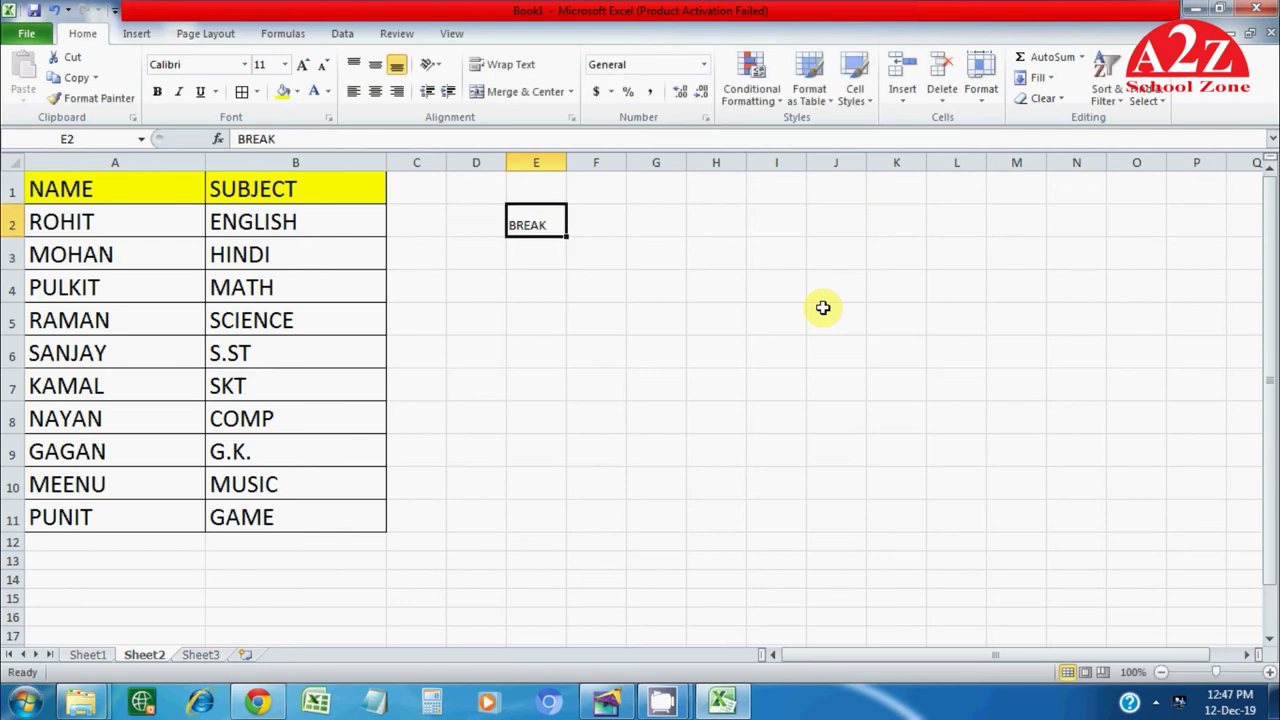
click(98, 654)
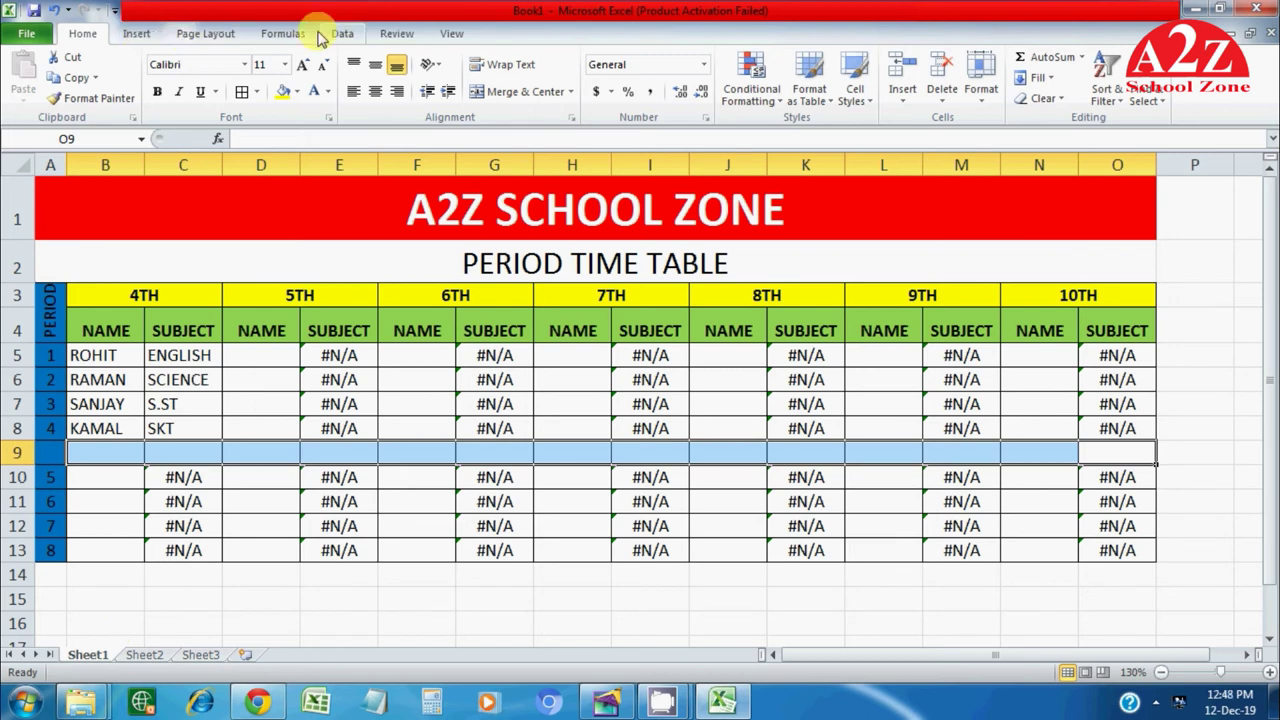
Step: Give B9 a data-validation list whose source is Sheet2 cell E2 (BREAK)
click(342, 34)
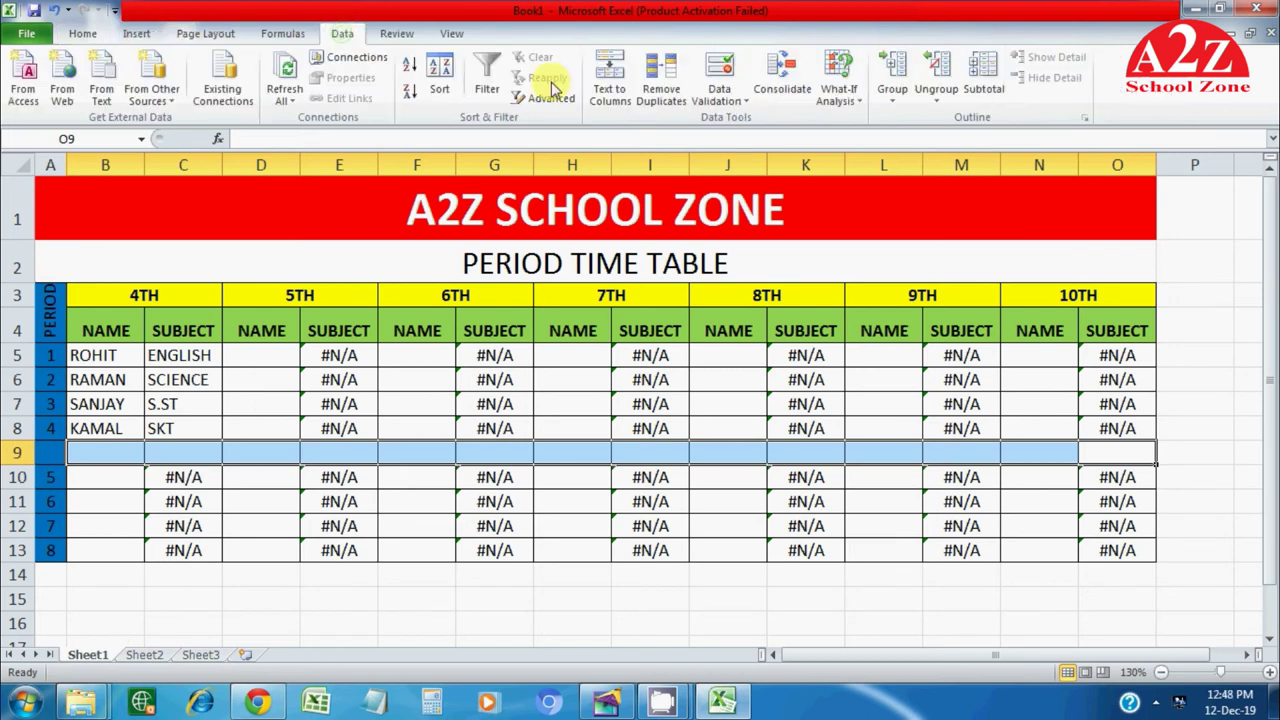
click(731, 77)
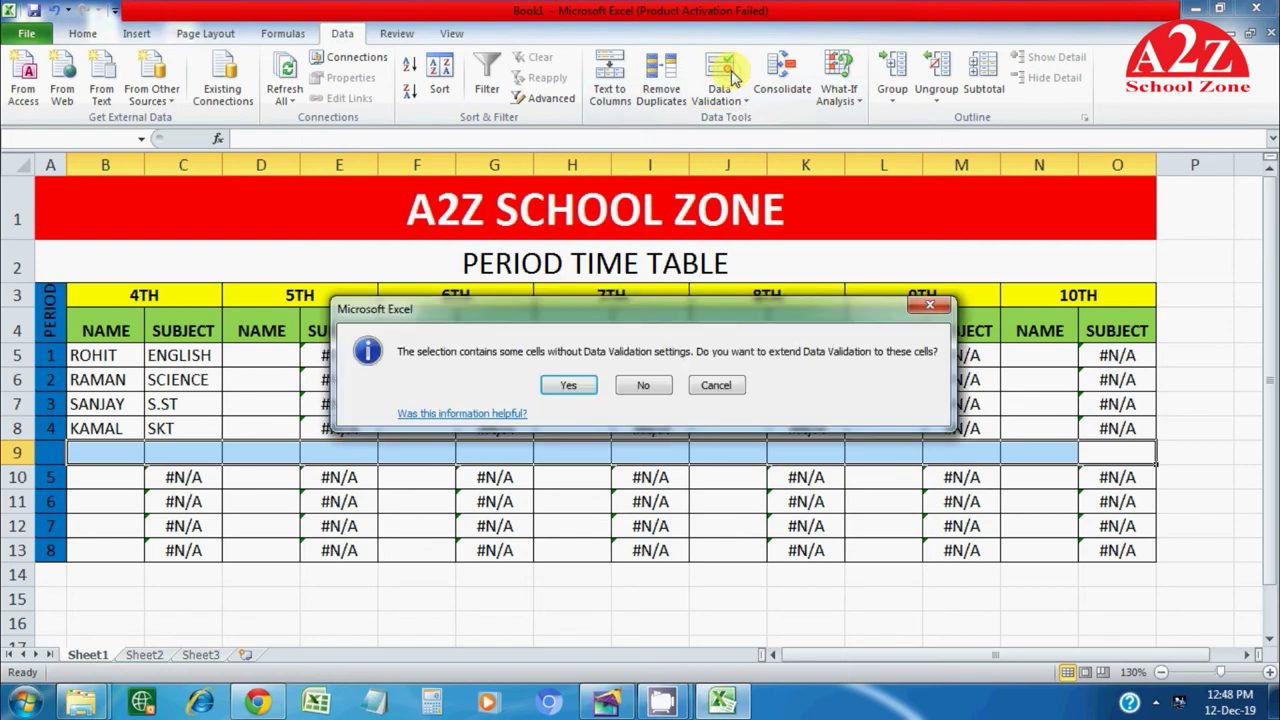
click(584, 388)
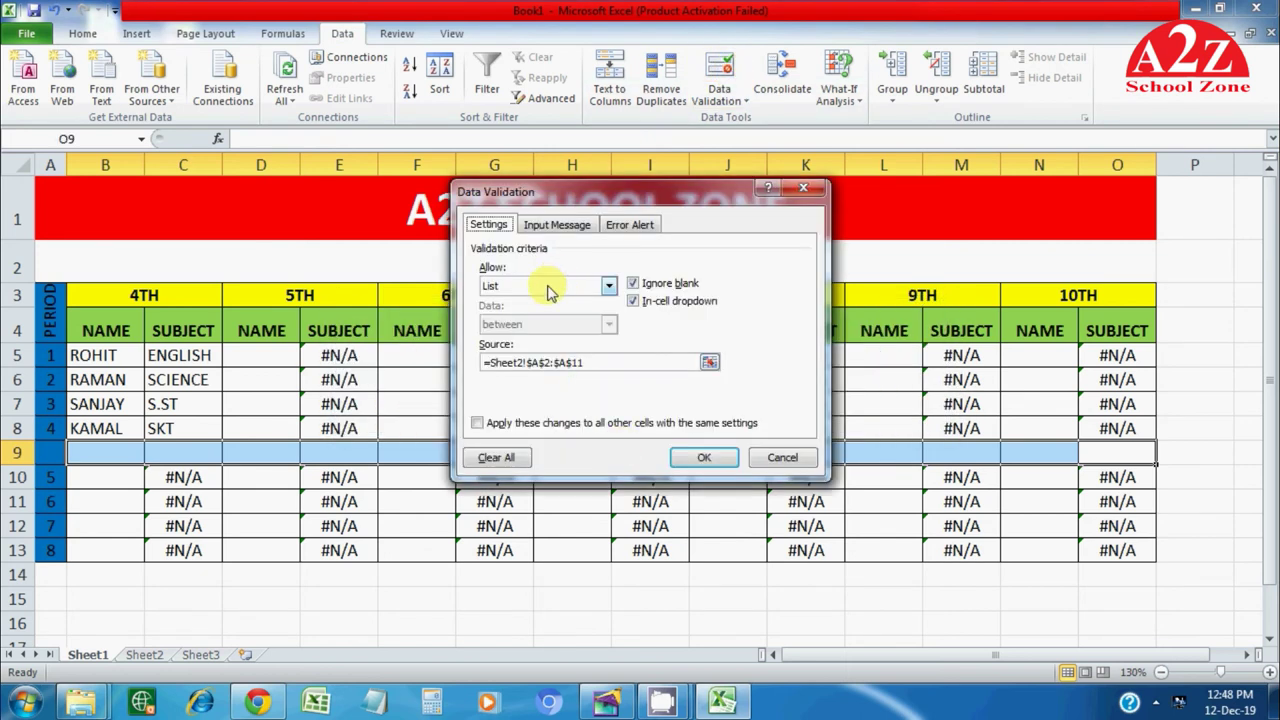
click(783, 457)
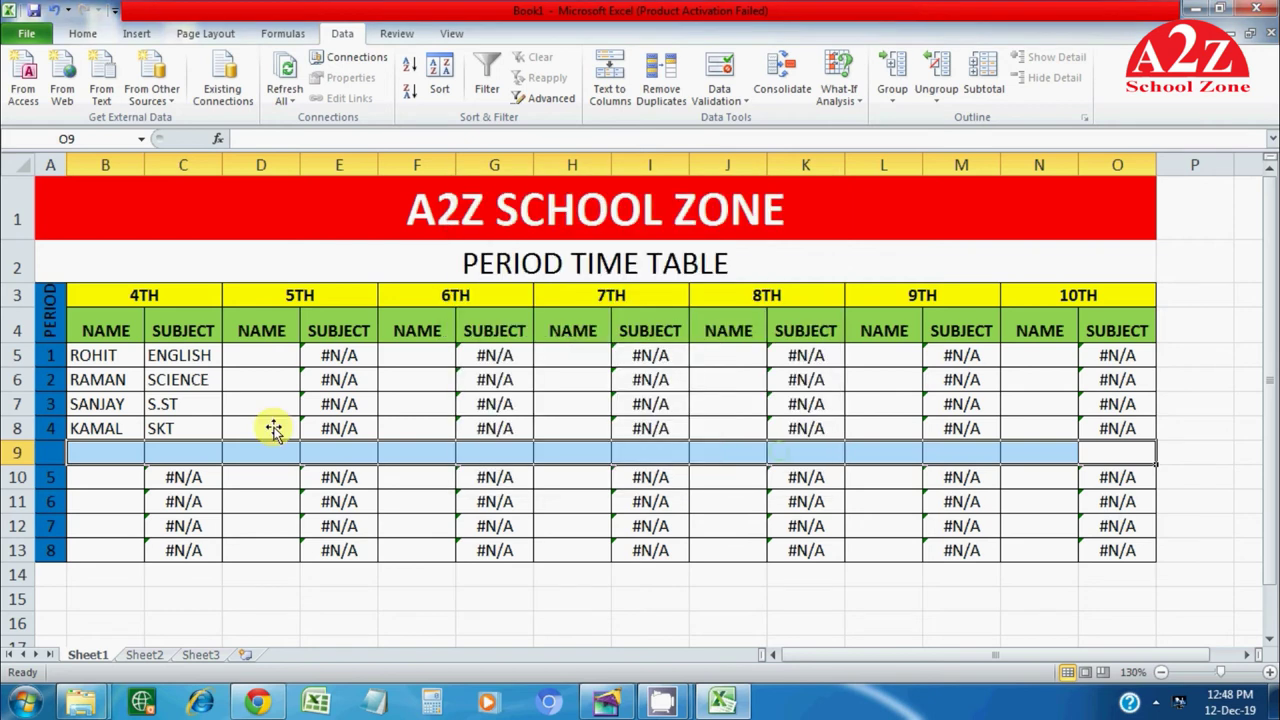
click(128, 452)
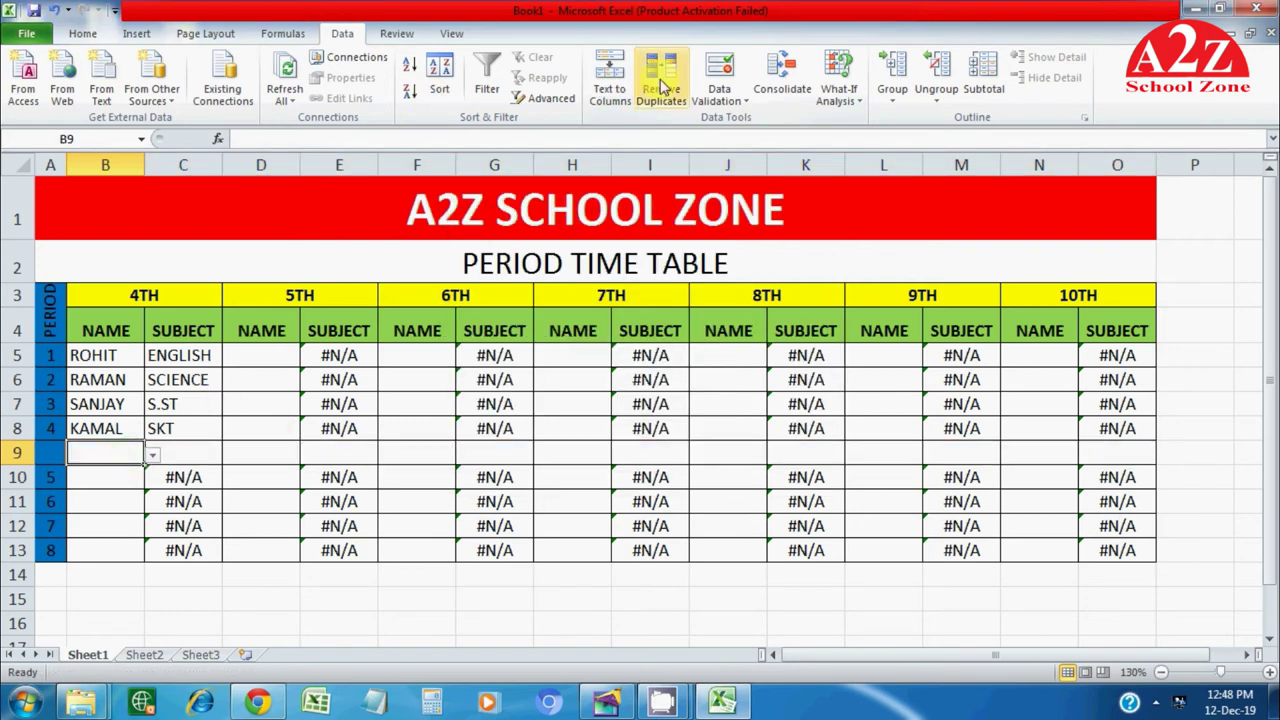
click(748, 73)
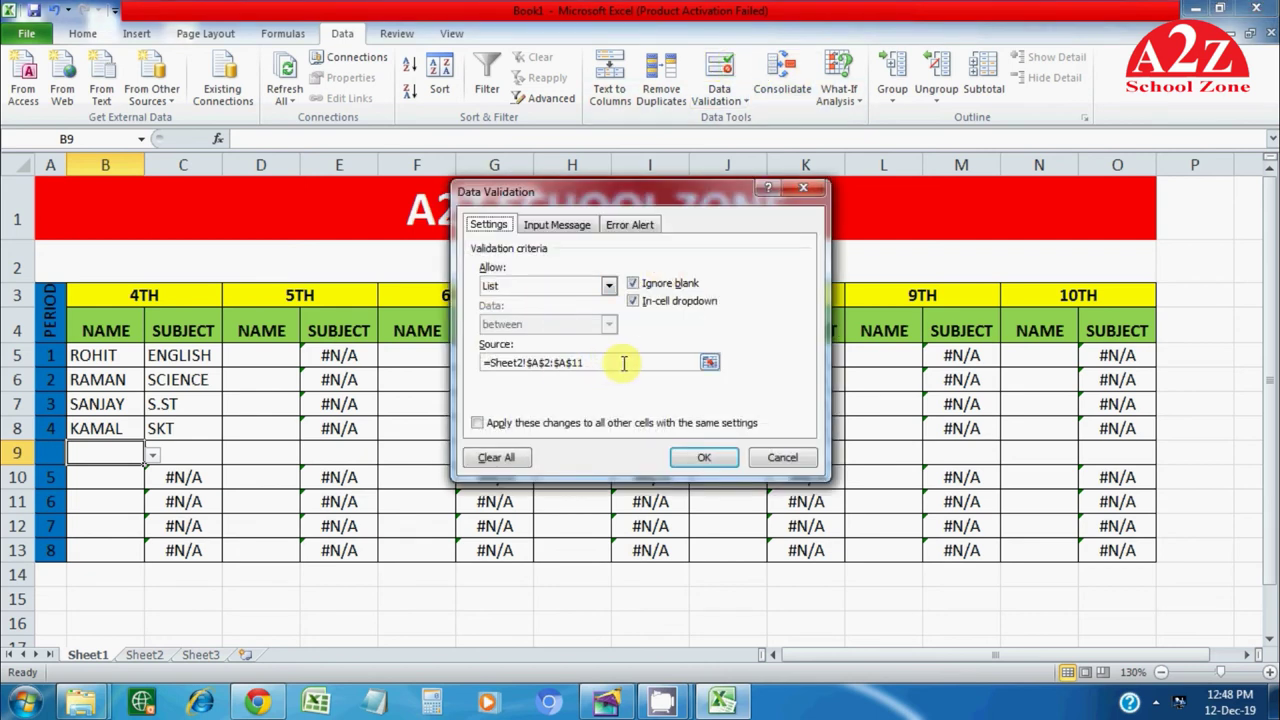
click(480, 363)
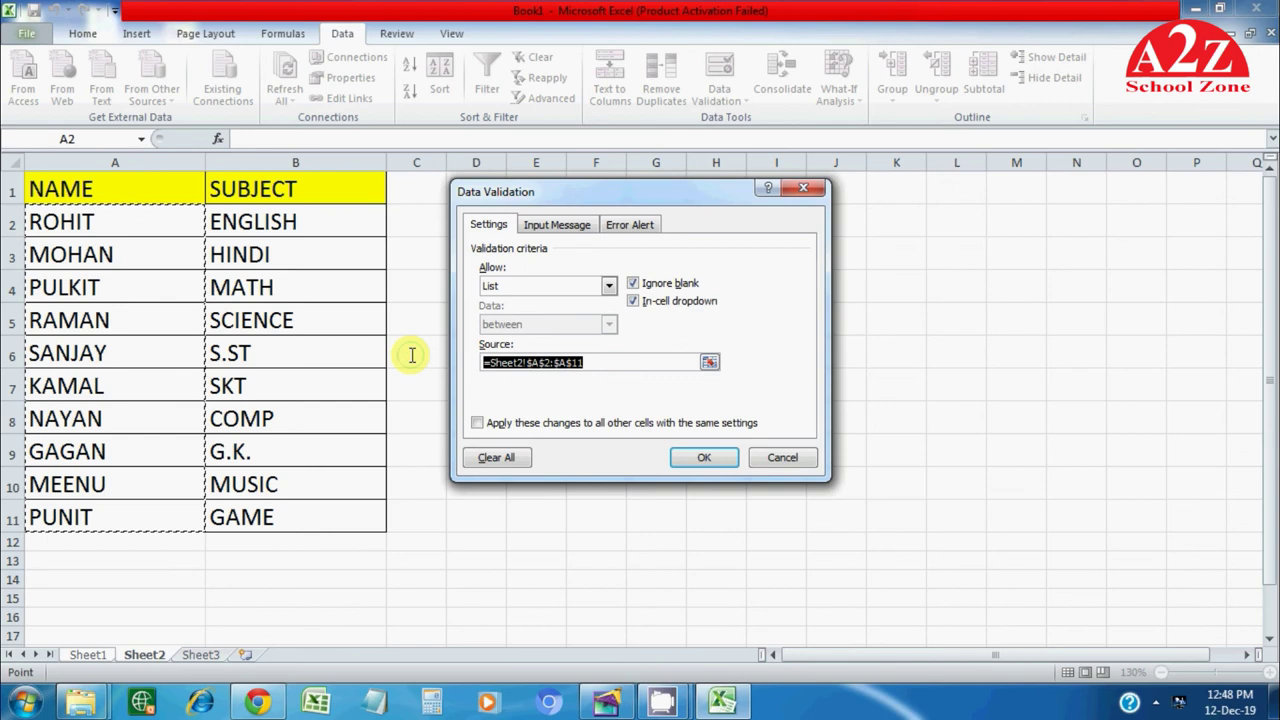
key(BackSpace)
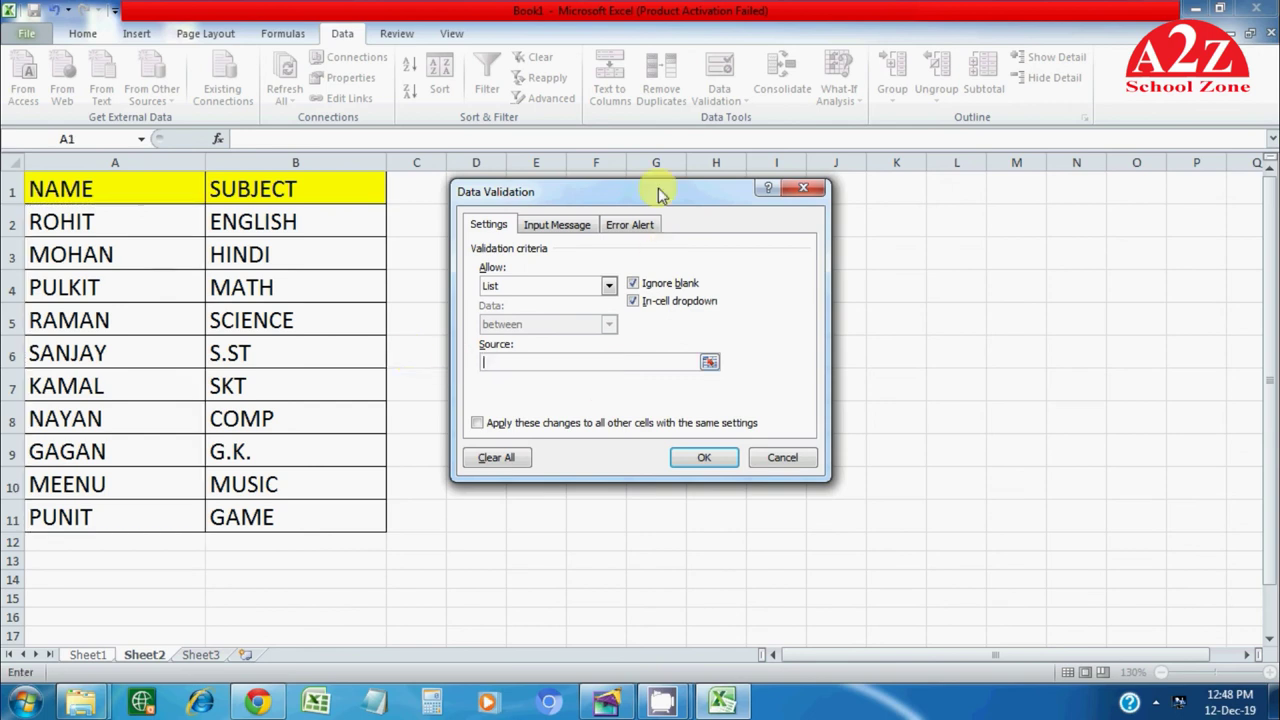
drag(658, 187, 674, 193)
drag(591, 207, 829, 234)
click(523, 223)
click(945, 489)
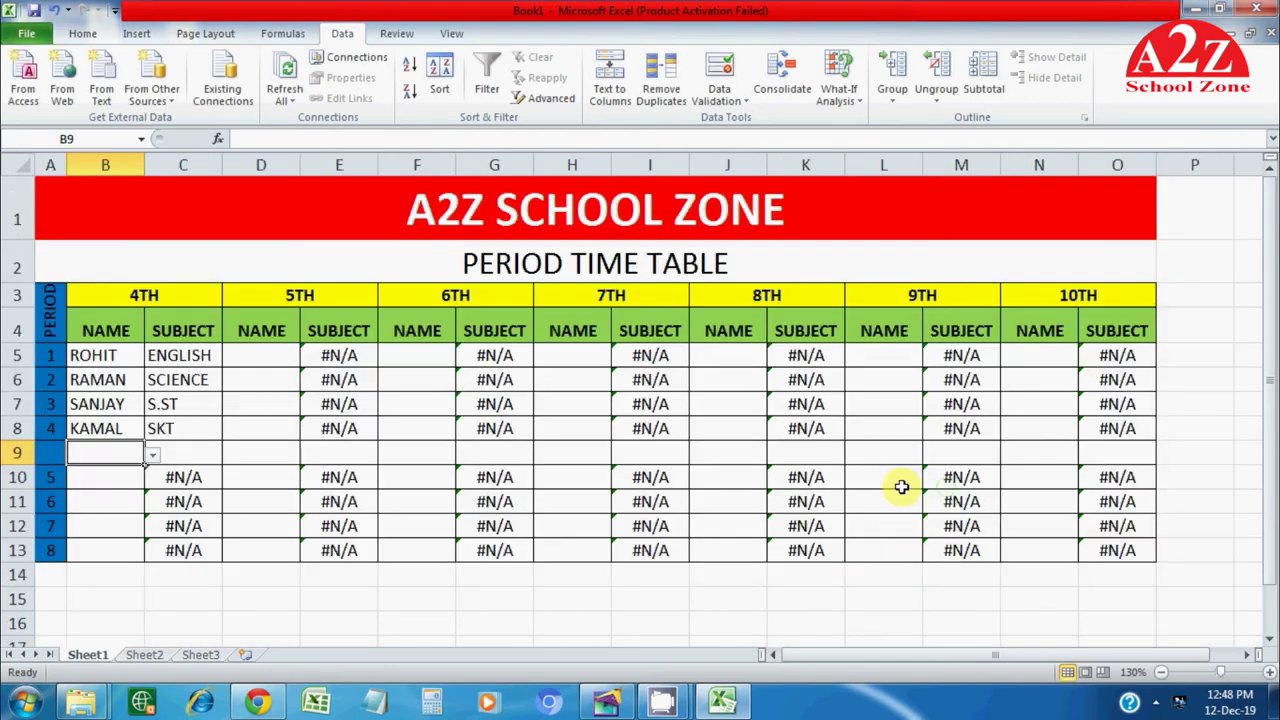
Step: Merge & Center row 9 from B9 to O9
drag(1132, 452, 112, 460)
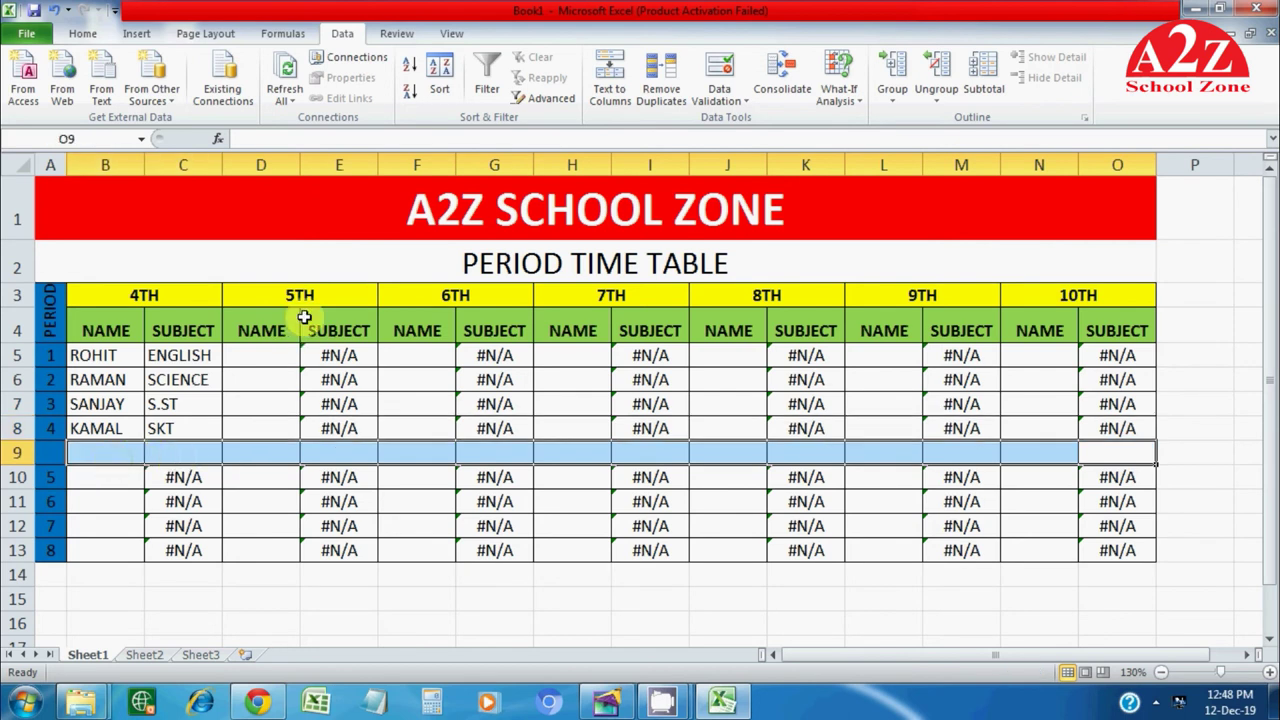
click(80, 35)
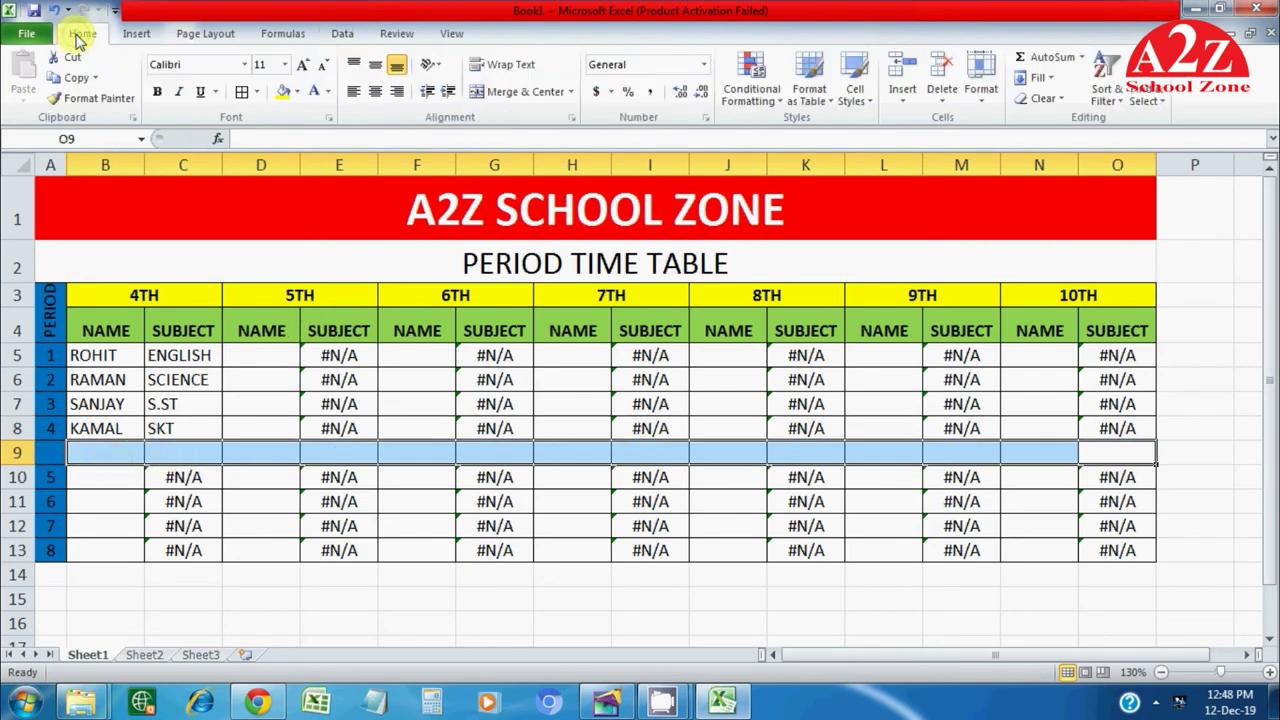
click(505, 91)
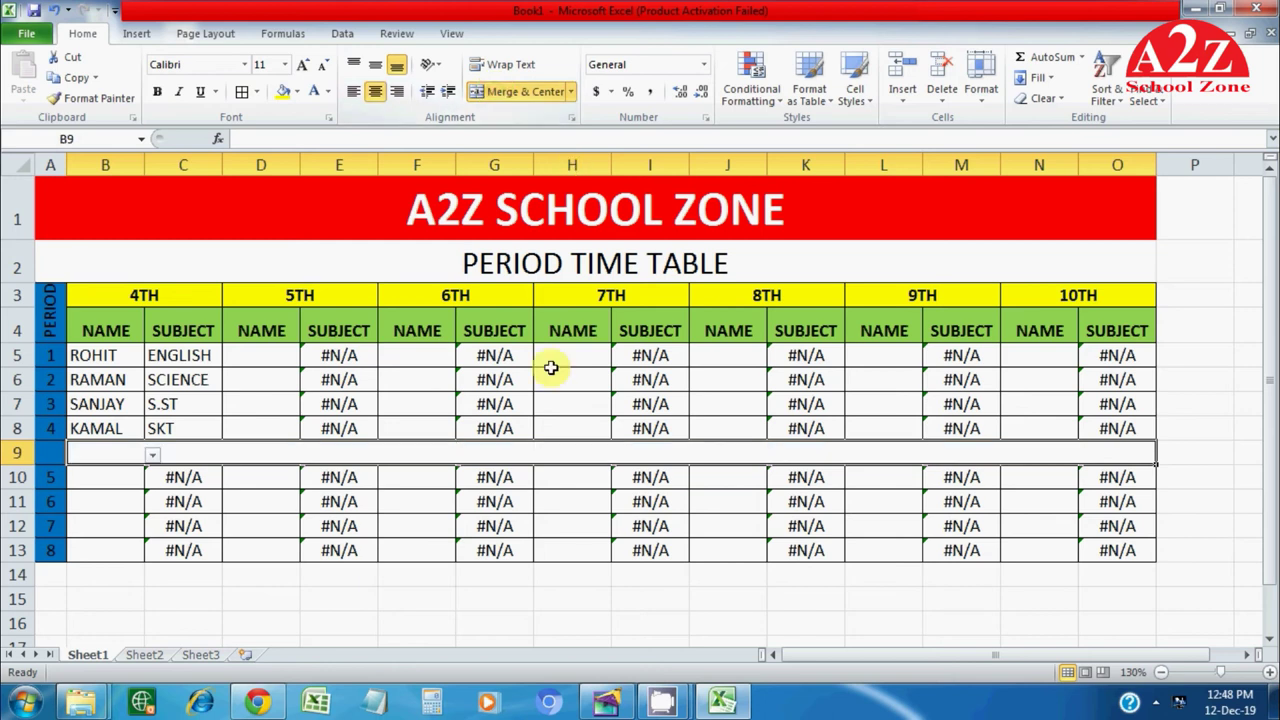
Step: Enter BREAK in merged B9, then check the VLOOKUP formulas in I12 and E6
text(BREAK)
key(Return)
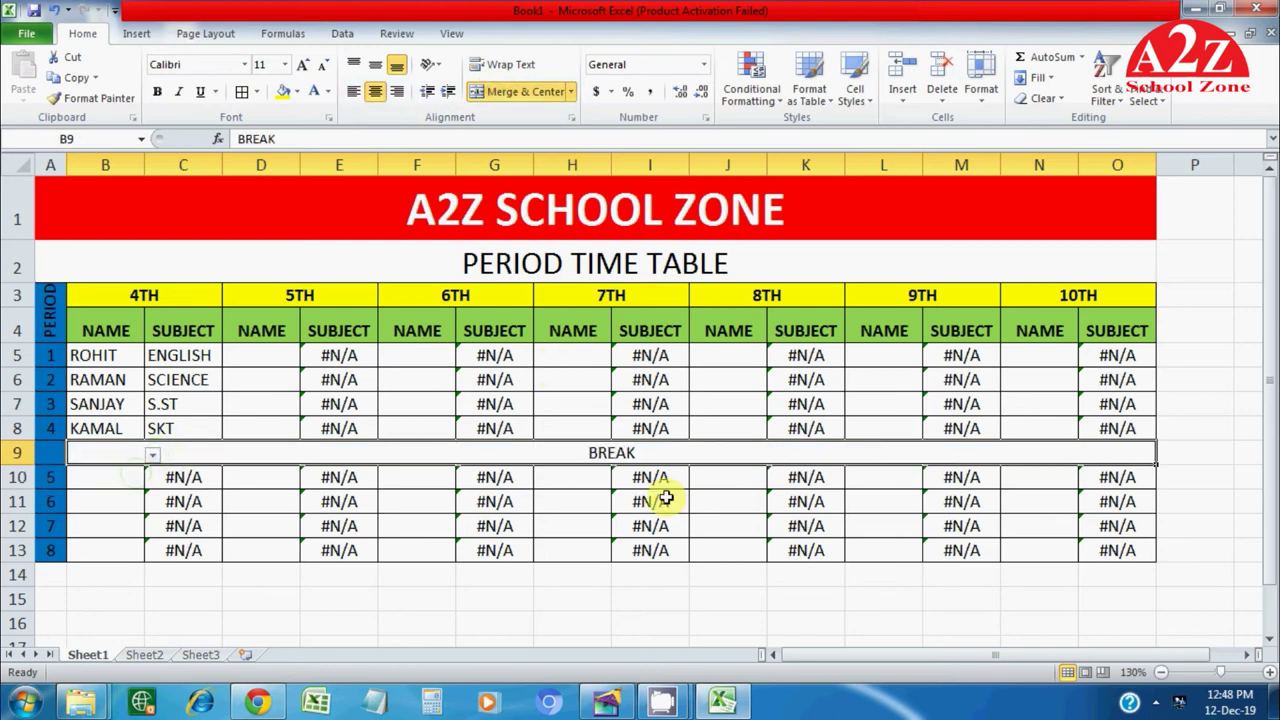
click(620, 524)
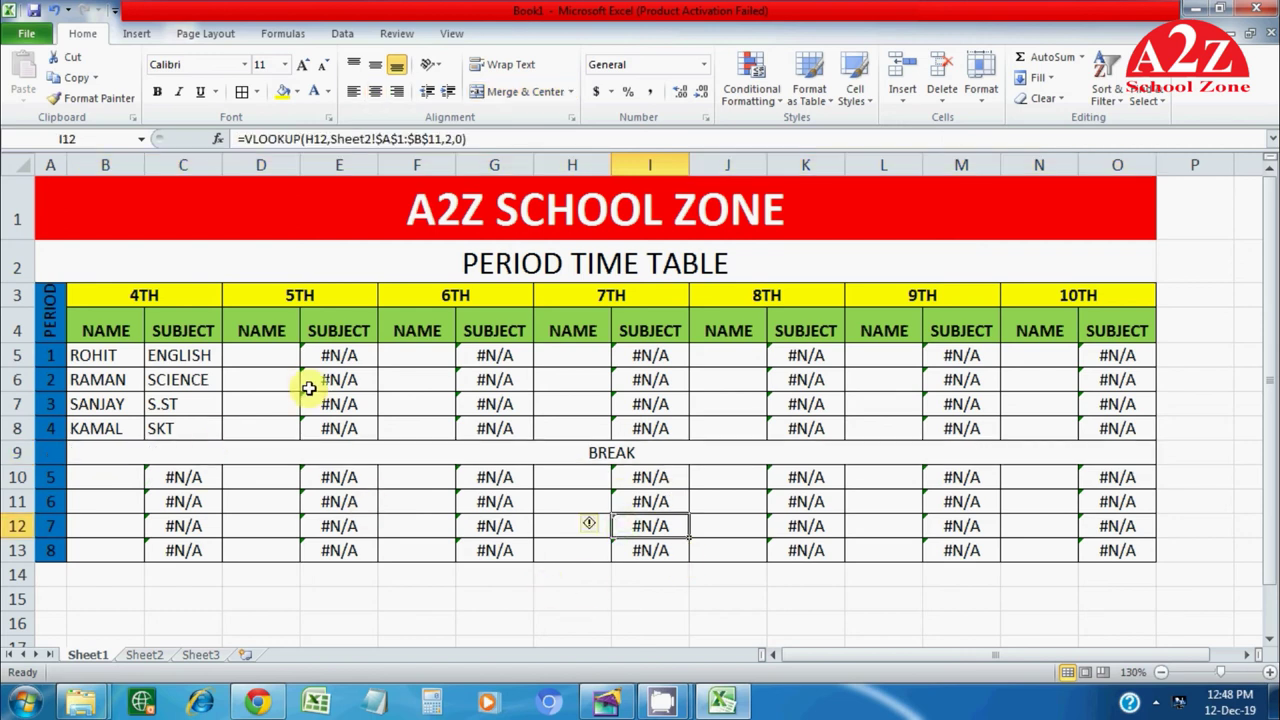
click(358, 391)
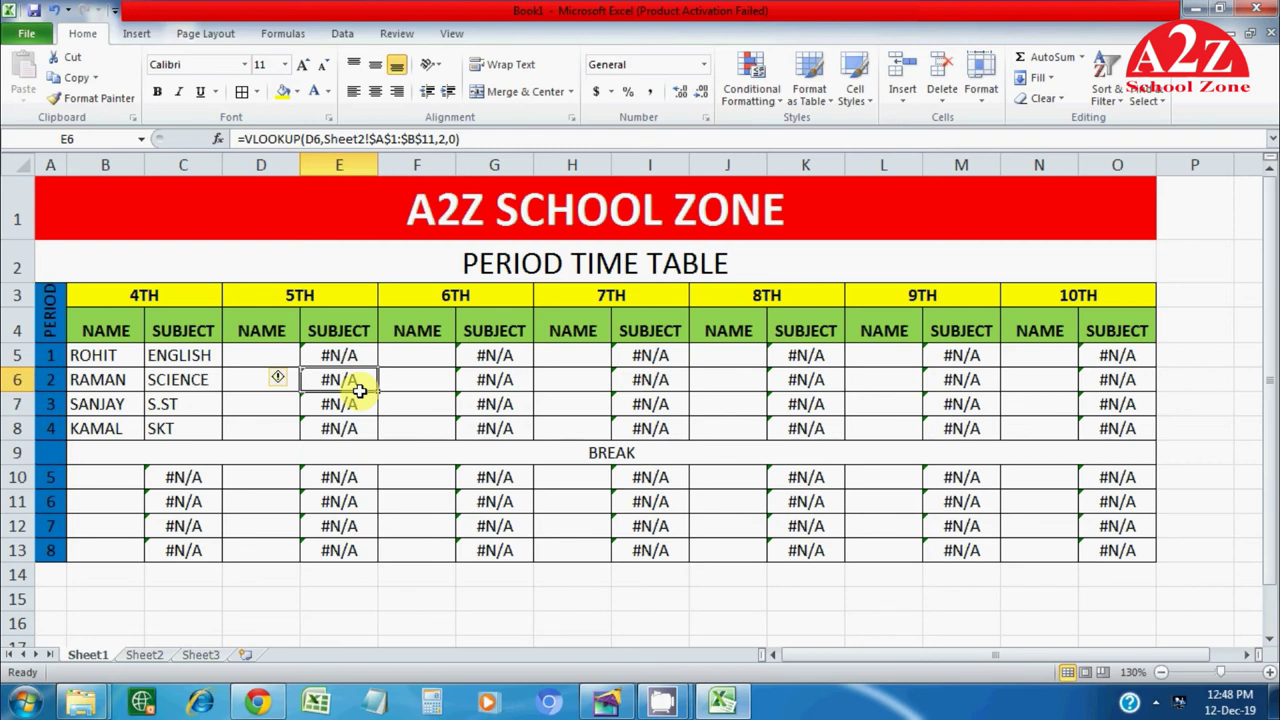
Step: Pick NAYAN, GAGAN and MEENU for periods 5–7 in B10:B12
click(100, 472)
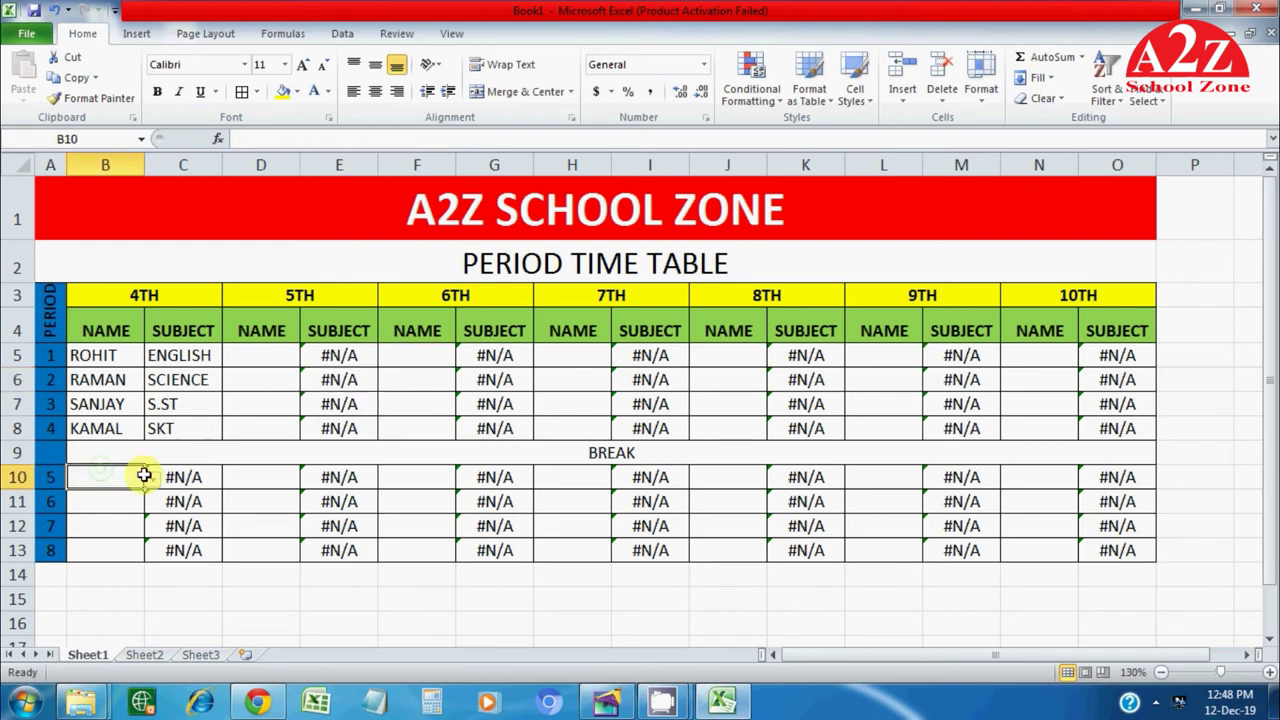
click(152, 480)
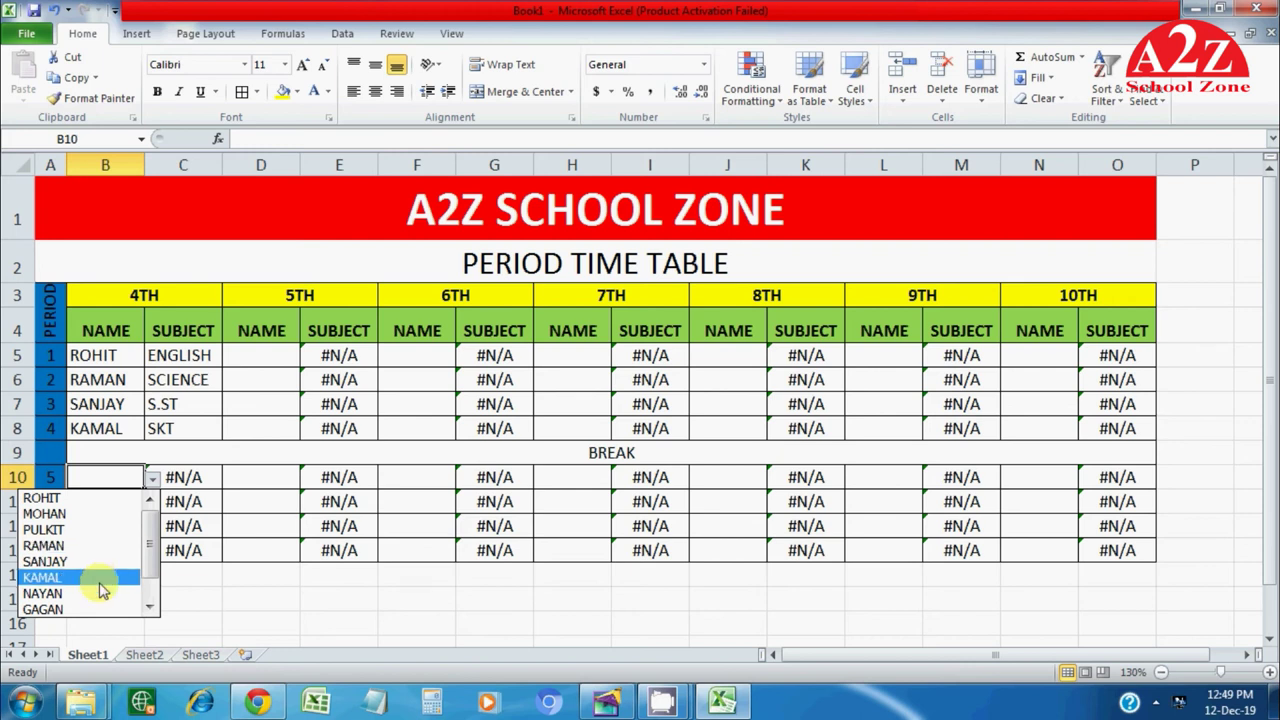
click(100, 593)
click(131, 511)
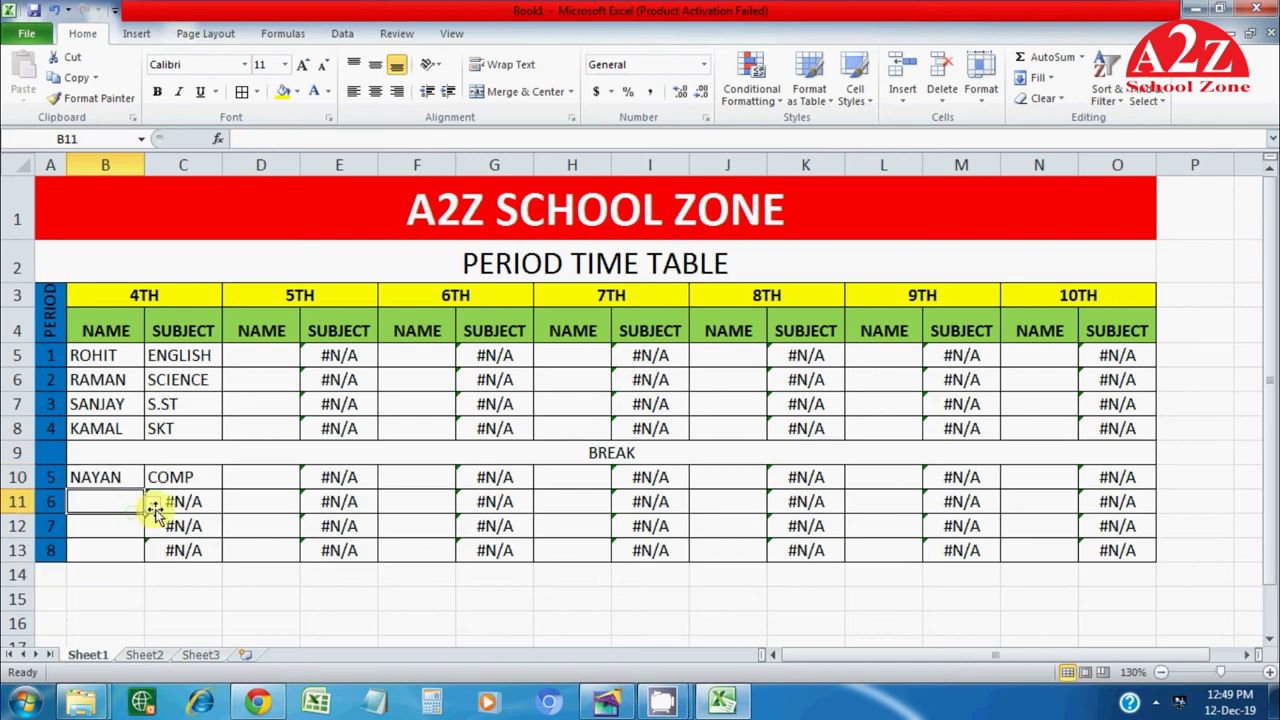
click(152, 503)
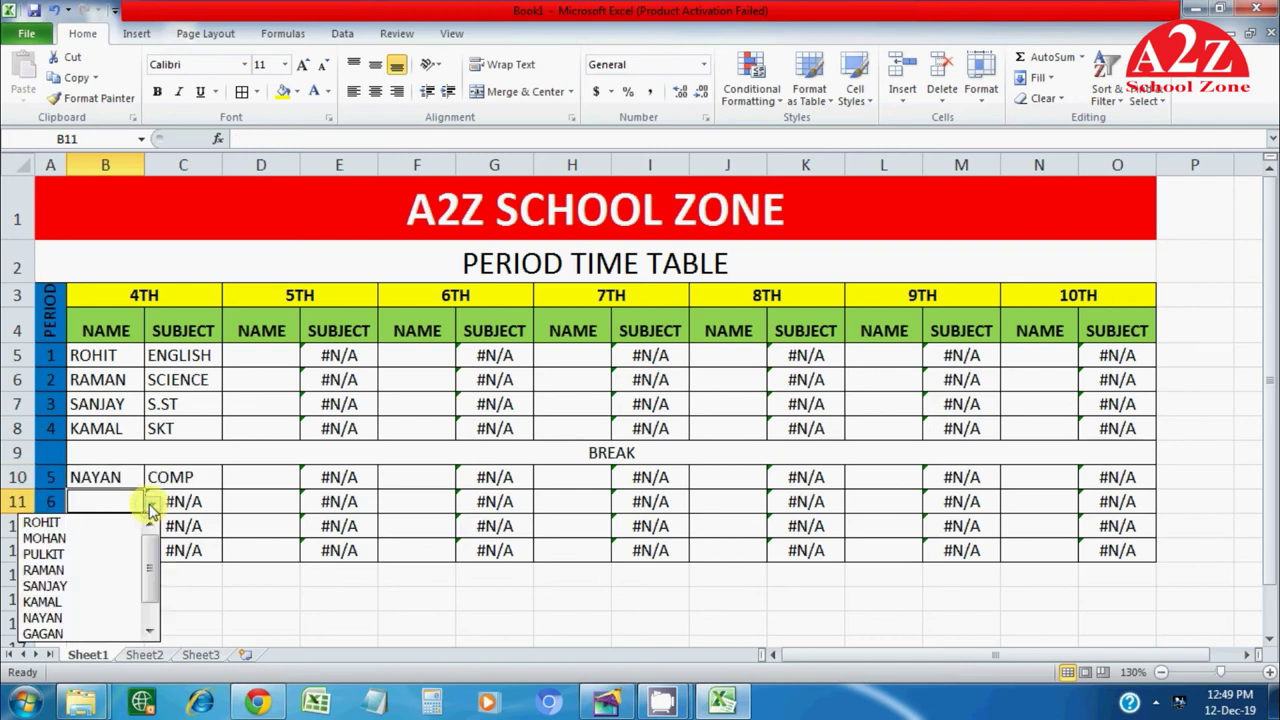
click(104, 633)
click(106, 524)
click(153, 527)
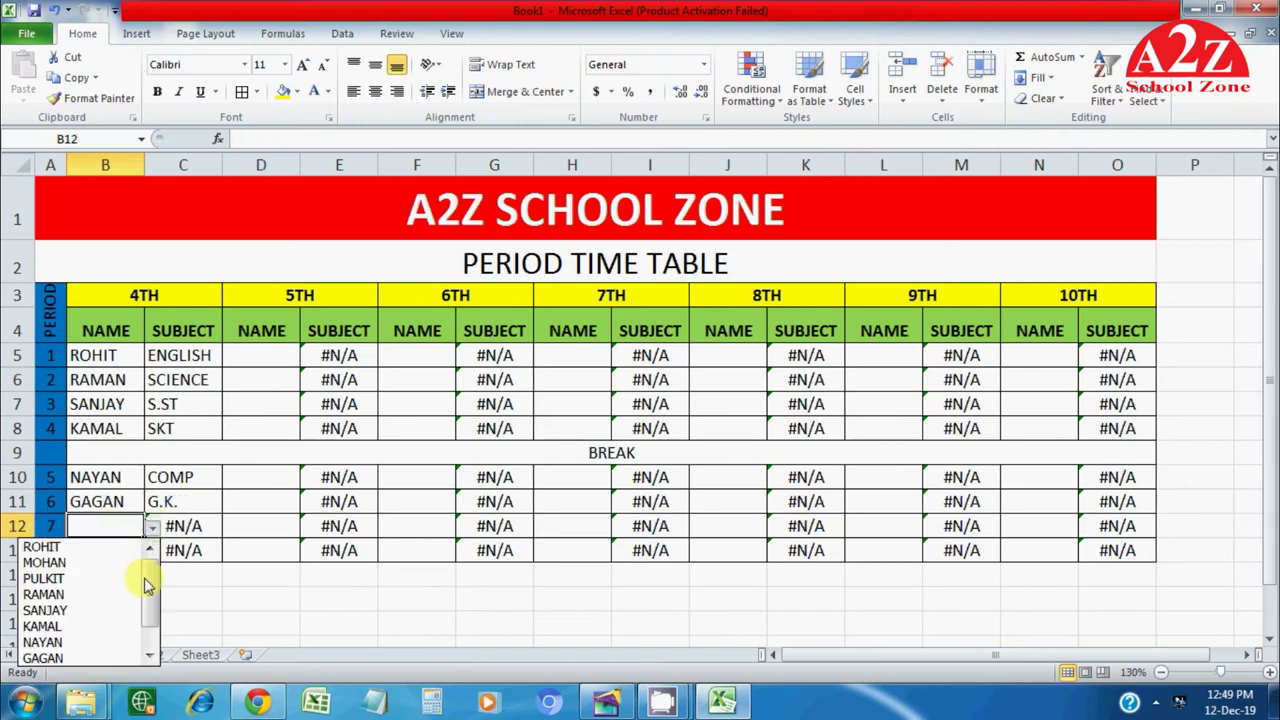
scroll(150, 587, down, 1)
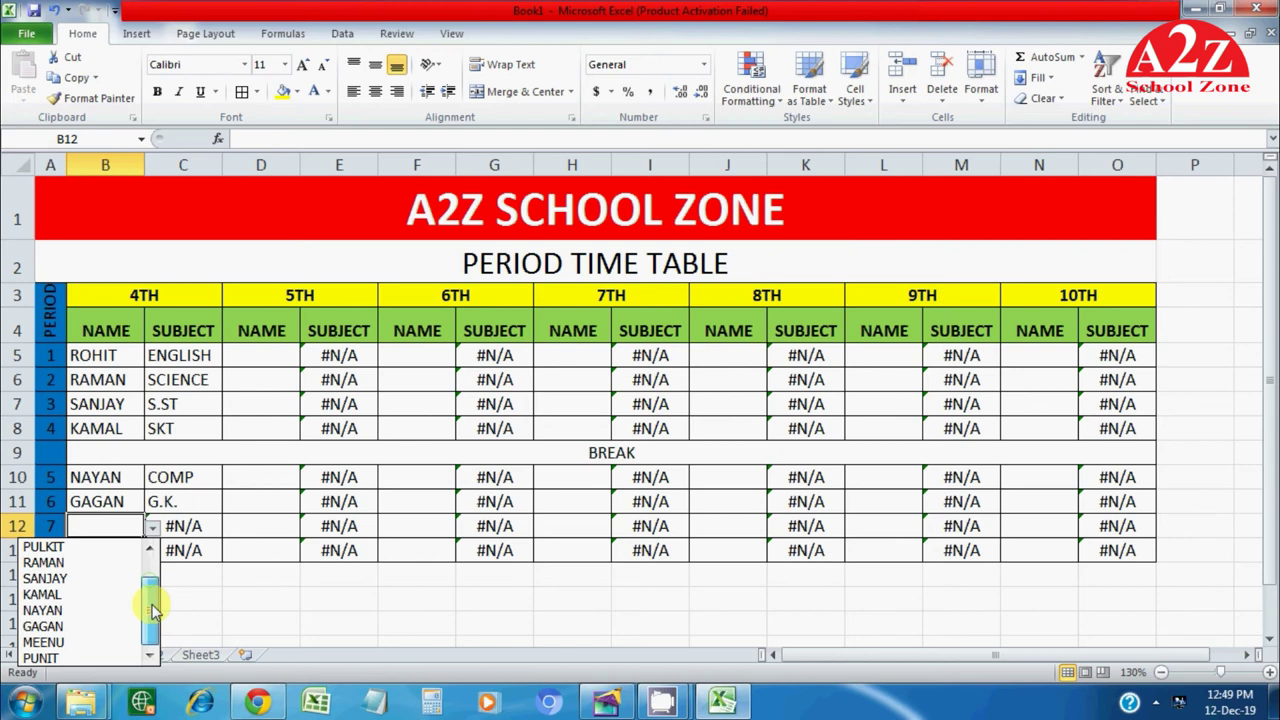
click(80, 640)
Step: Set period 8 in B13 to PUNIT and inspect C13's #N/A lookup formula
click(110, 550)
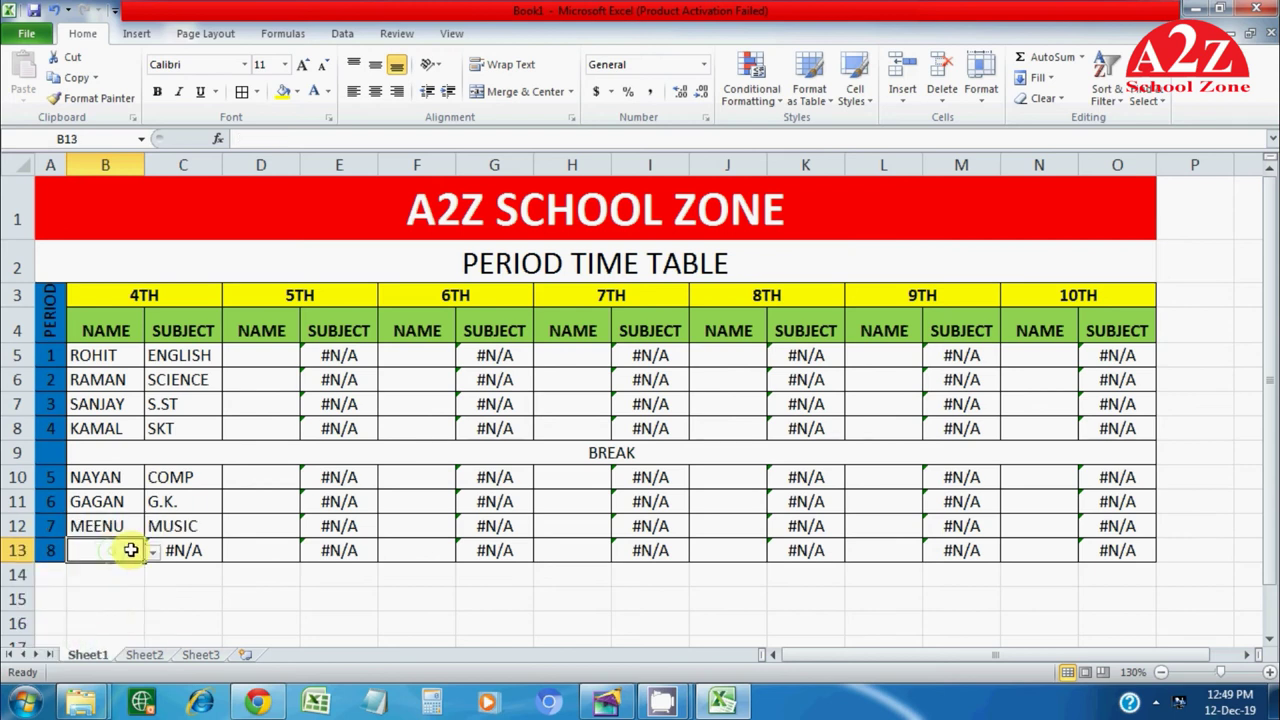
click(152, 552)
click(149, 527)
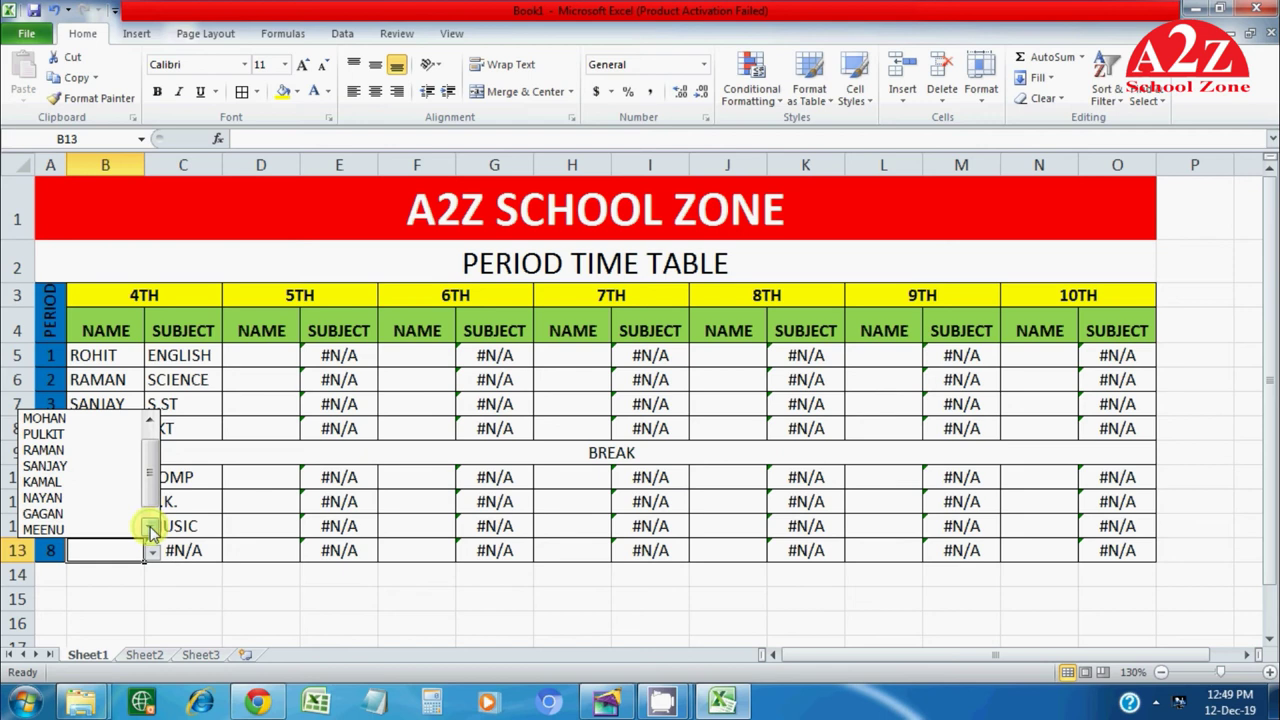
click(100, 528)
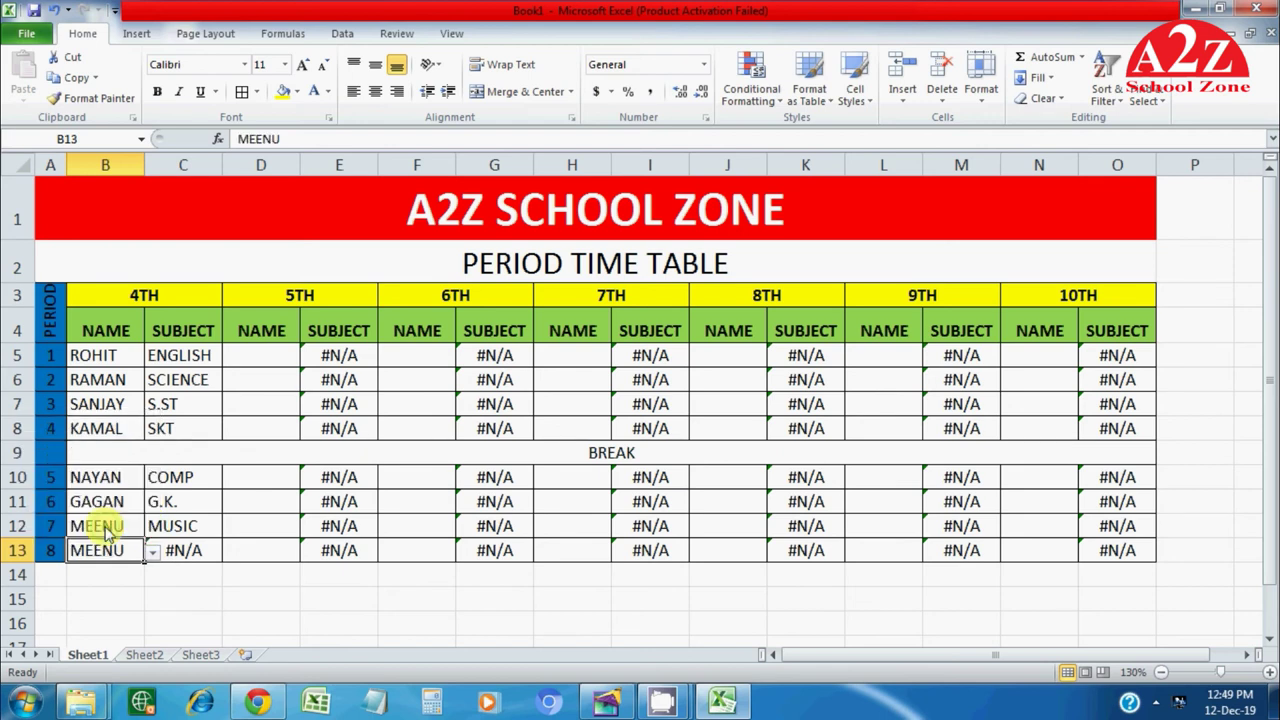
click(151, 551)
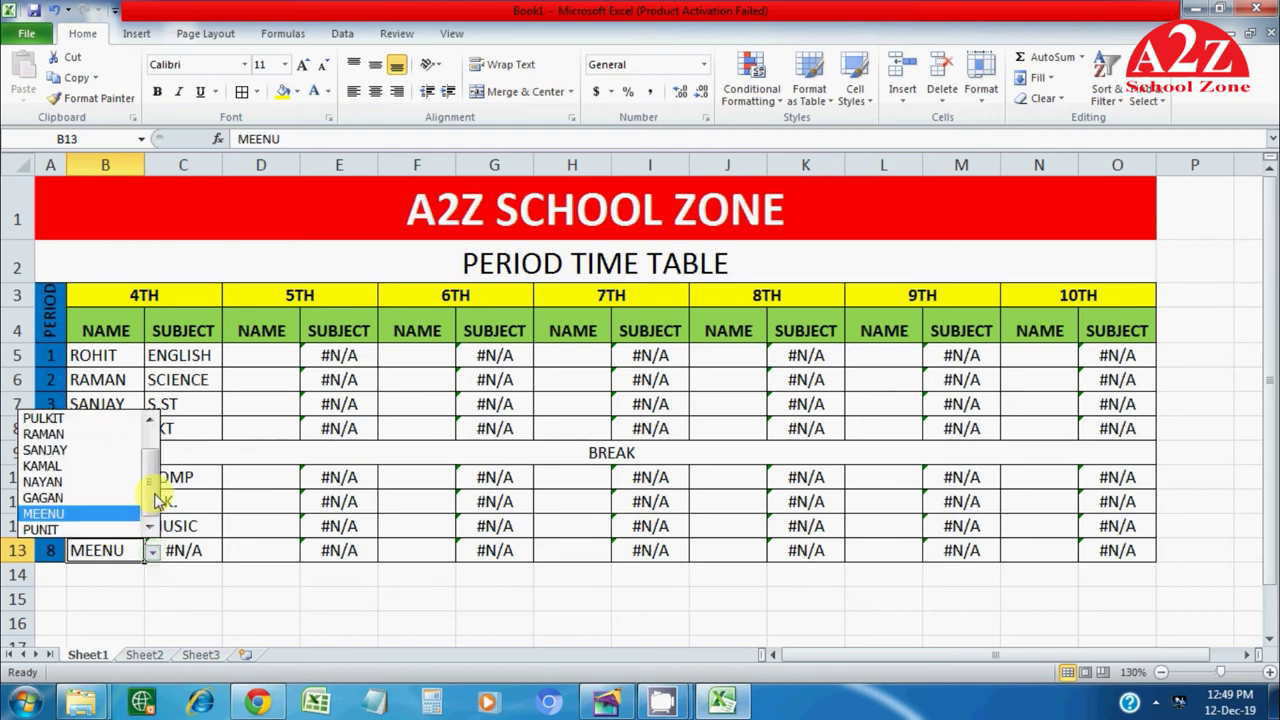
click(100, 529)
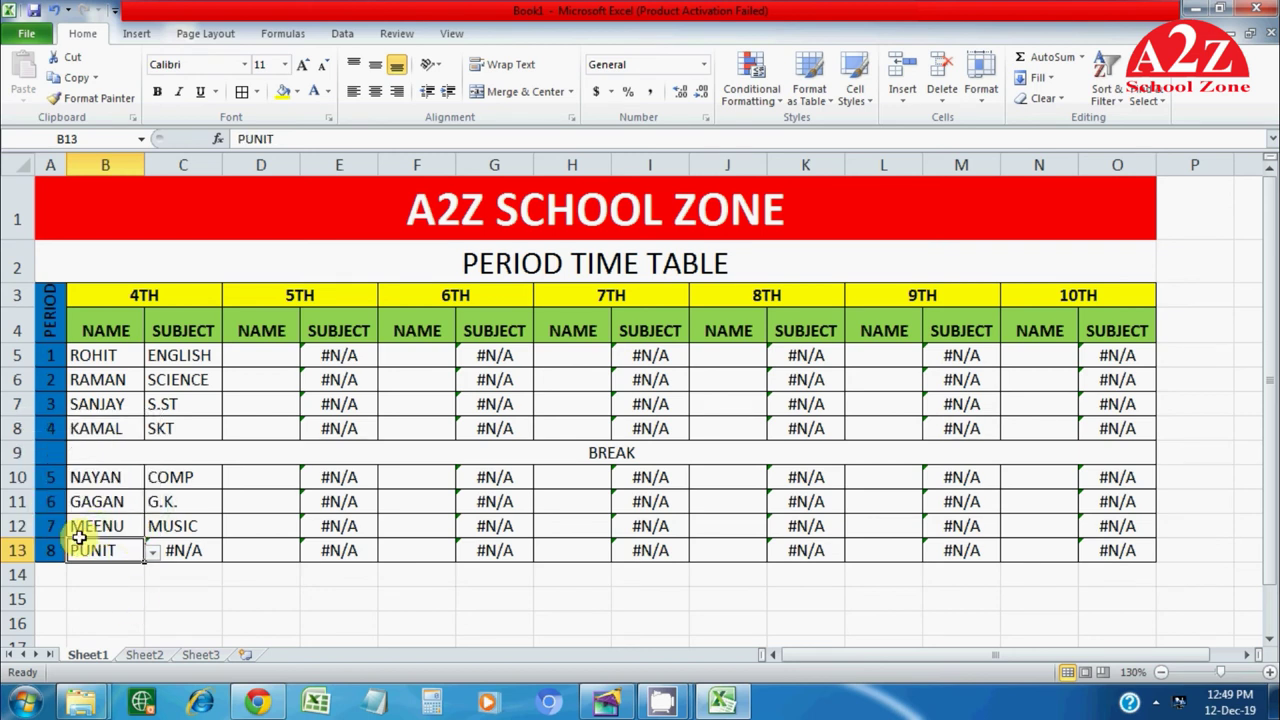
click(182, 553)
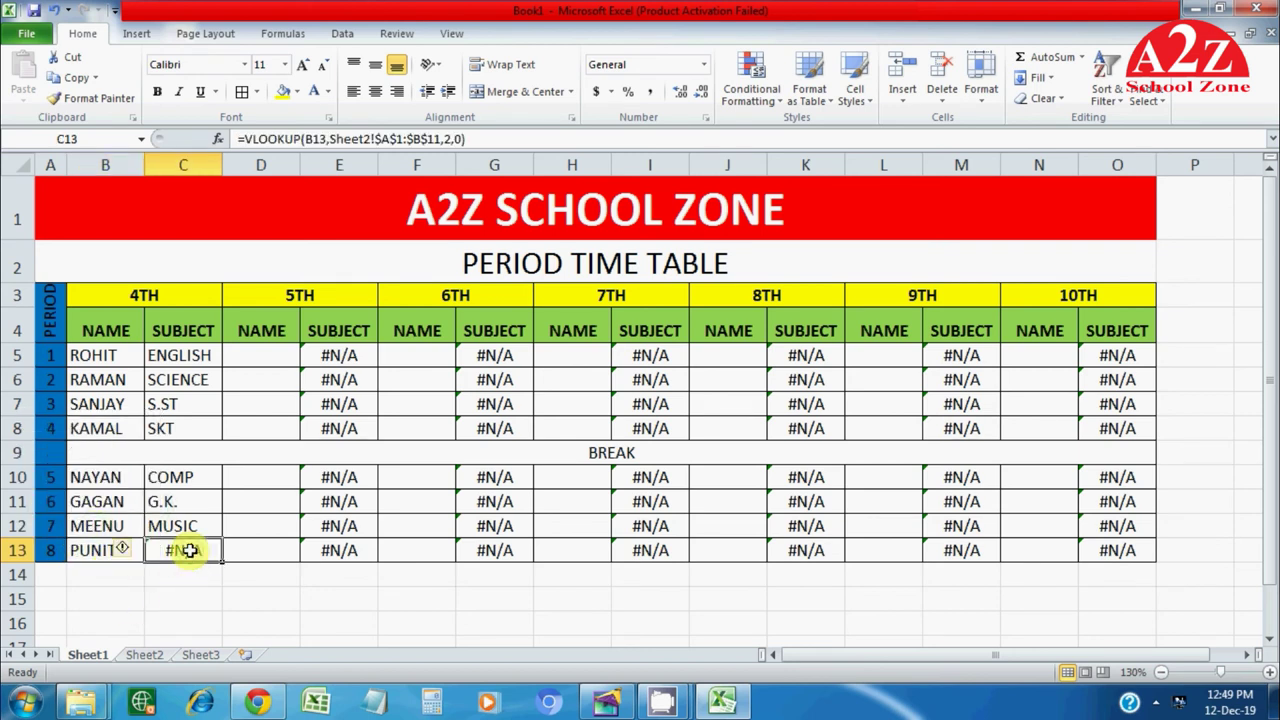
click(82, 550)
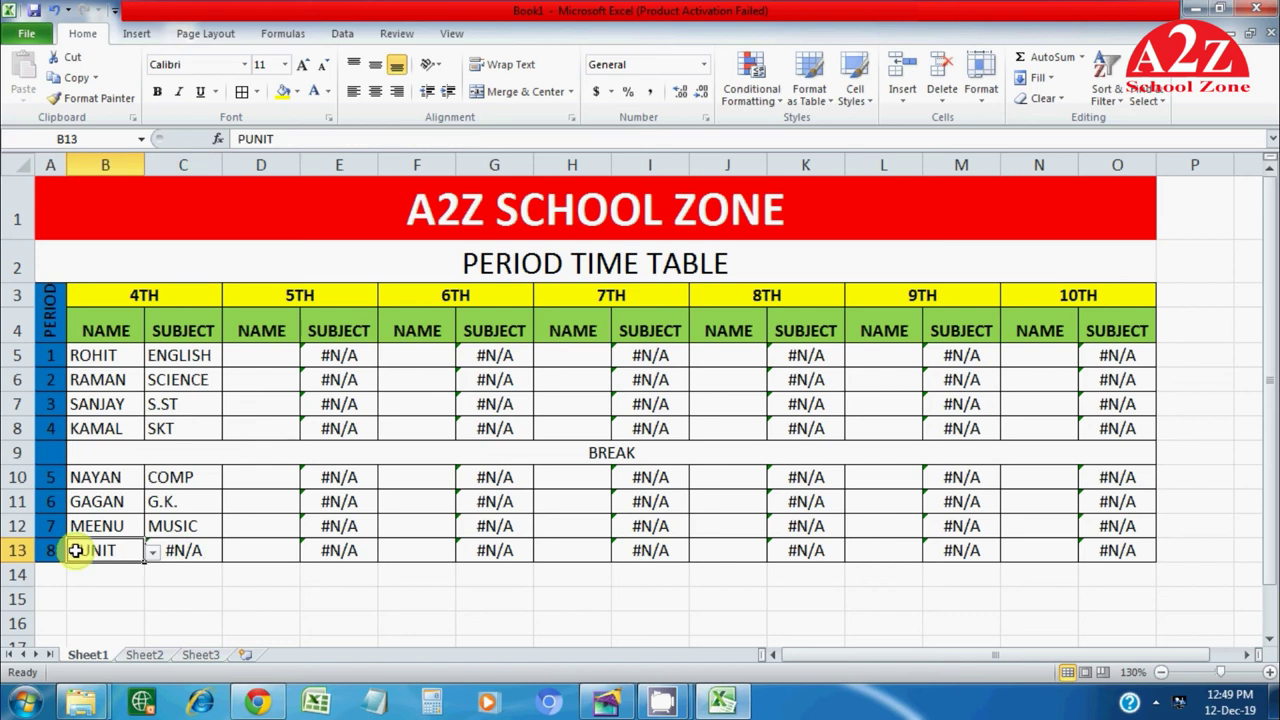
click(185, 552)
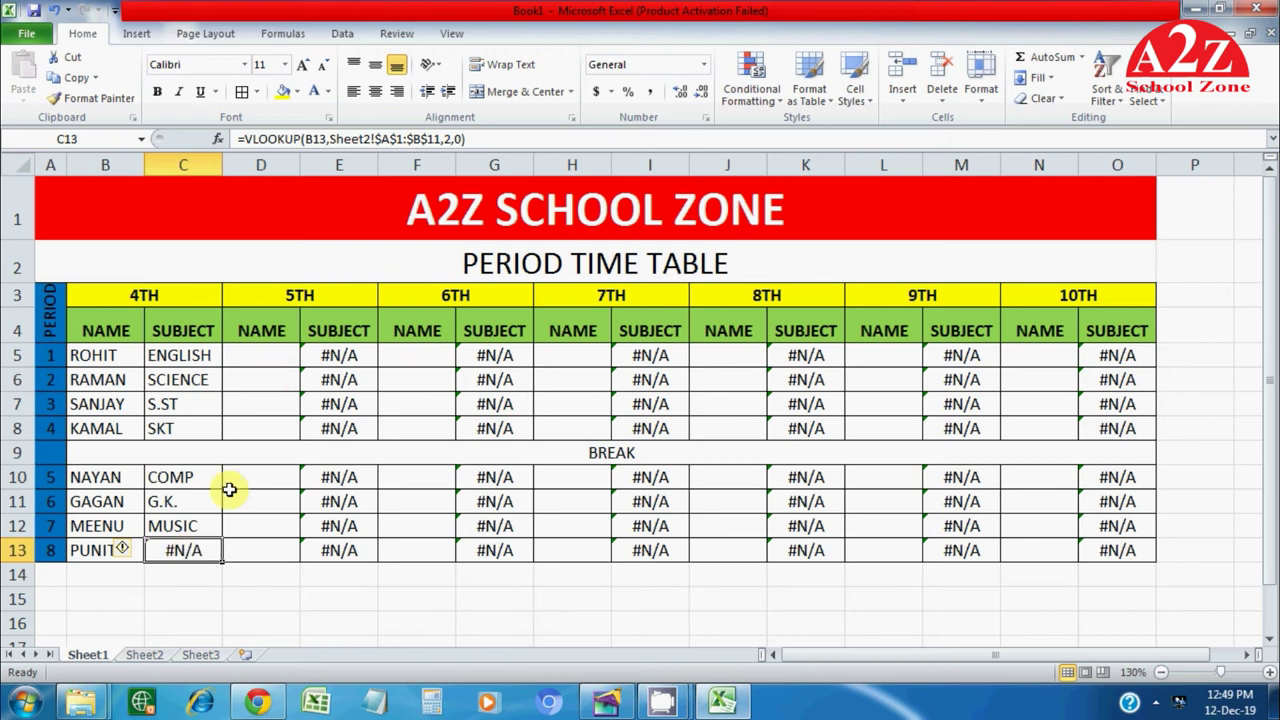
click(80, 552)
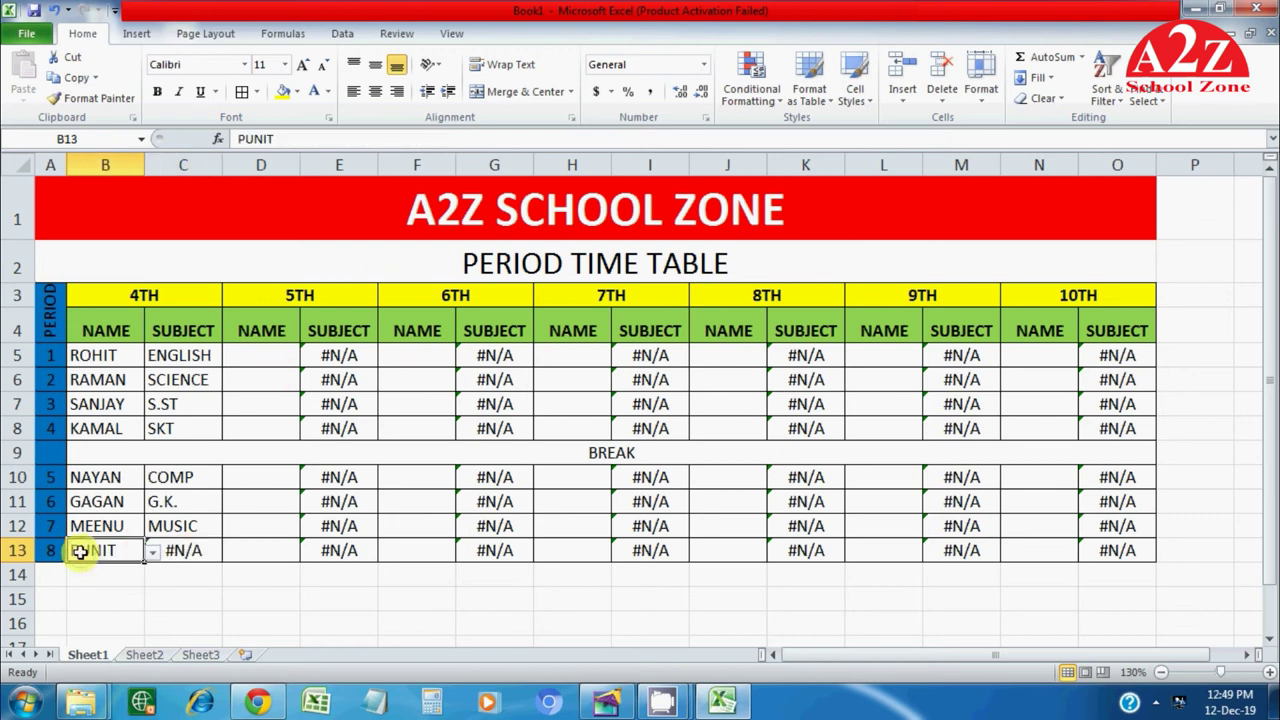
click(145, 655)
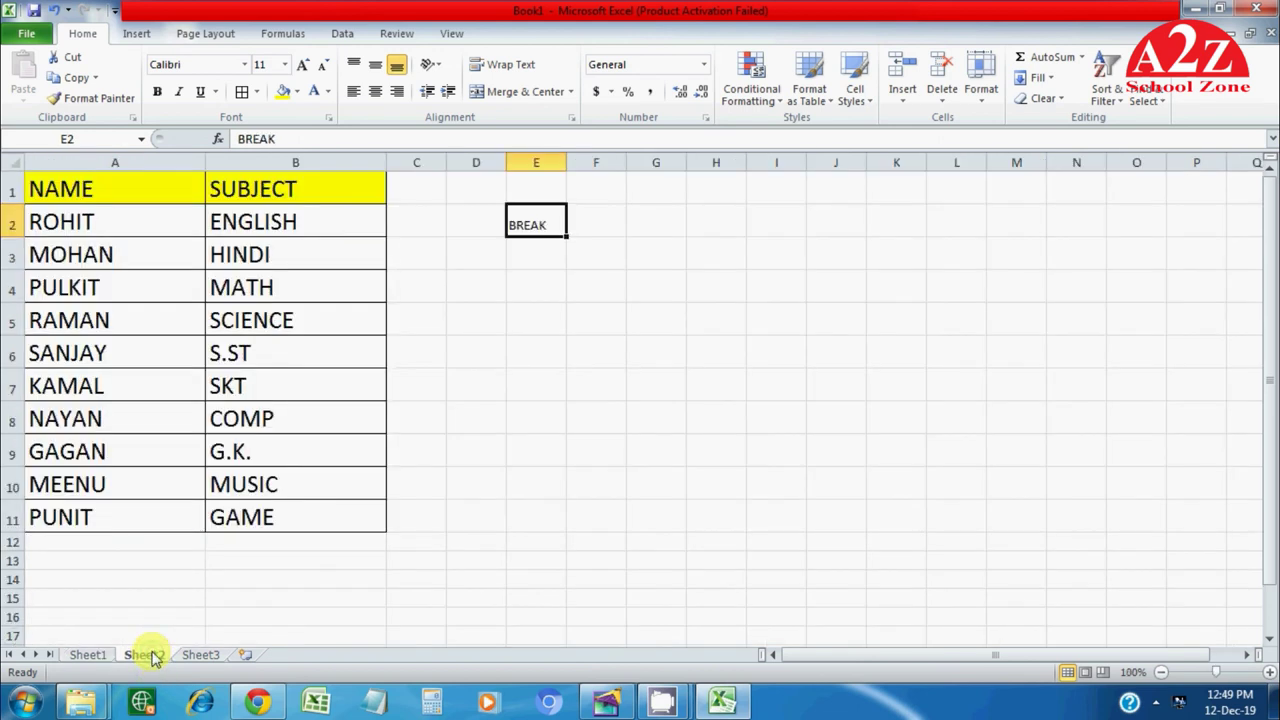
click(255, 515)
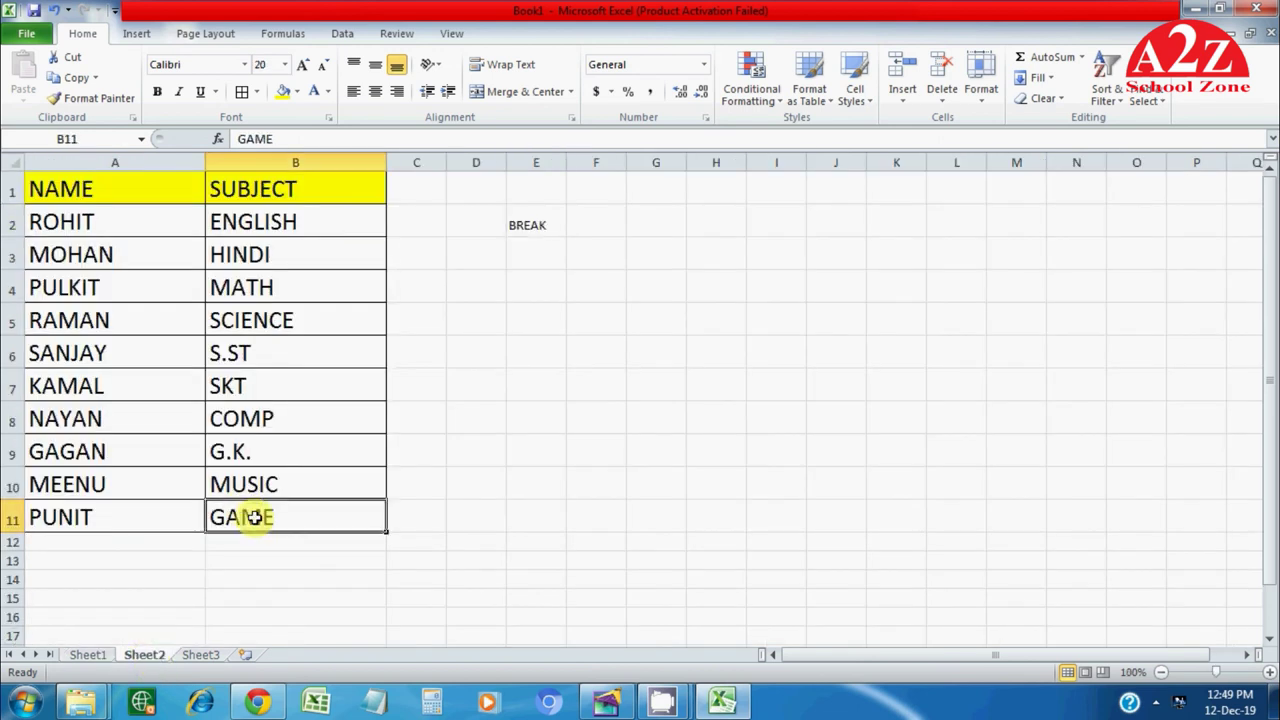
click(92, 656)
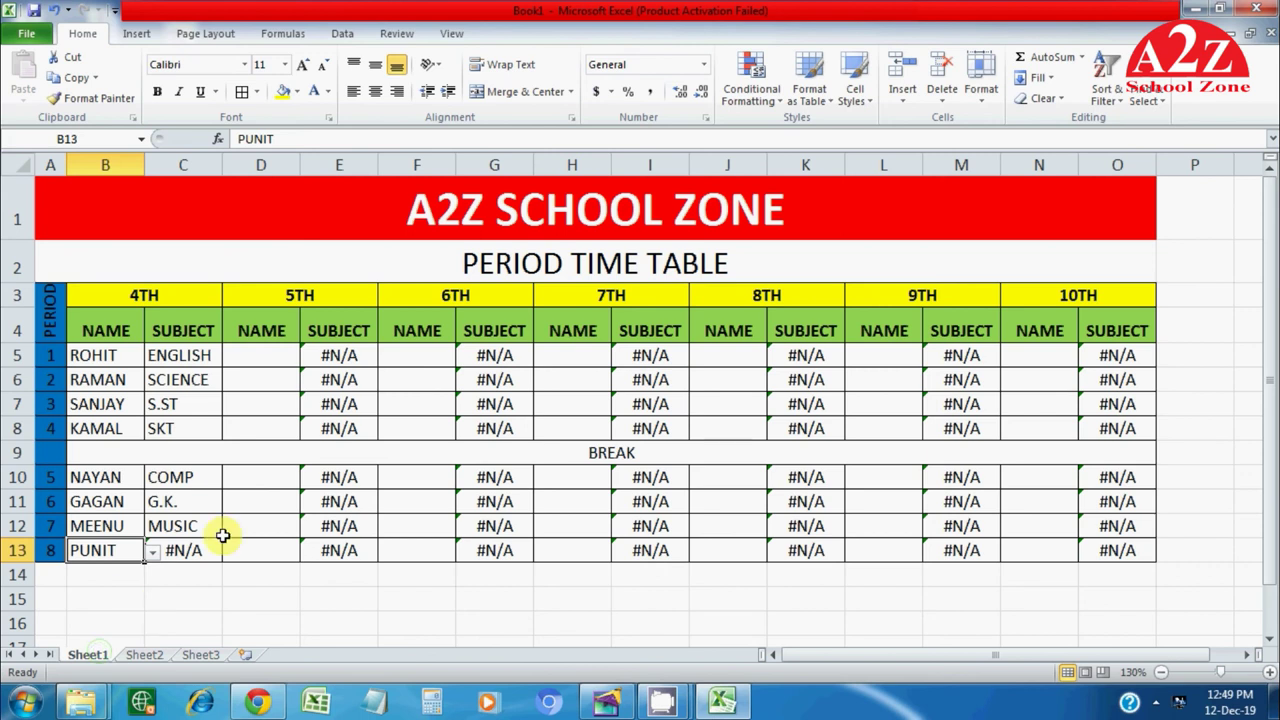
click(180, 560)
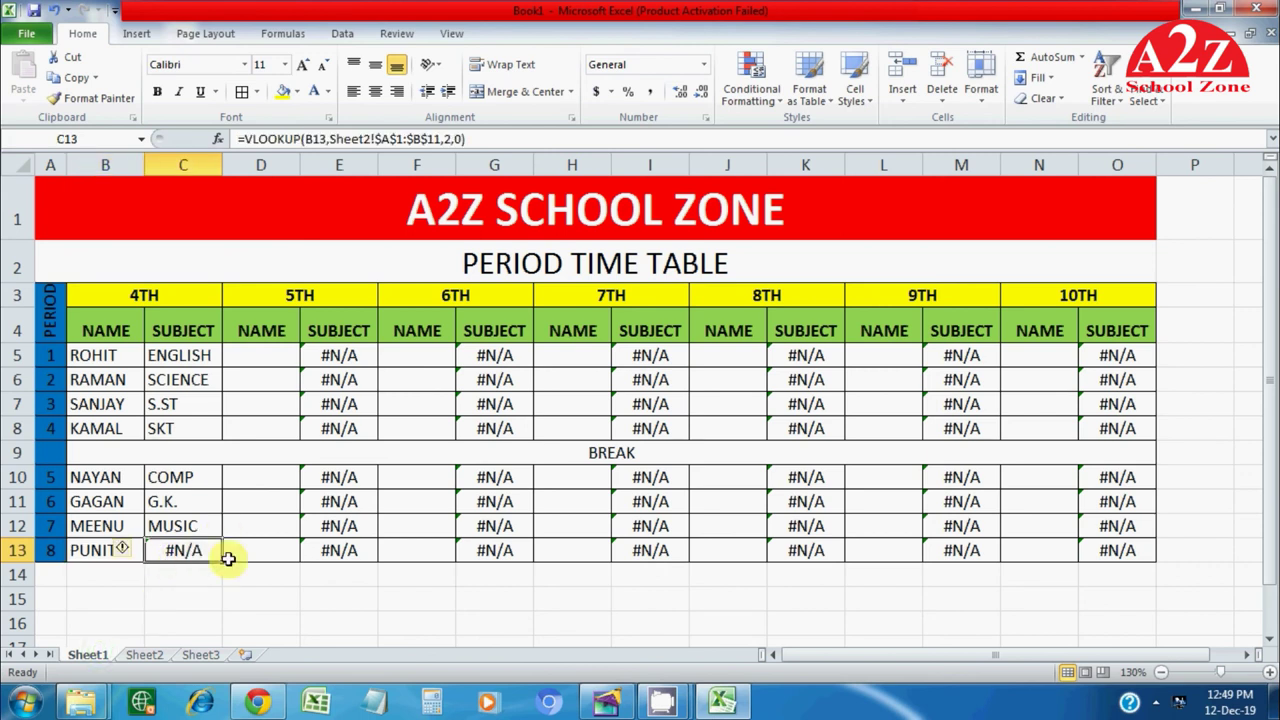
click(271, 555)
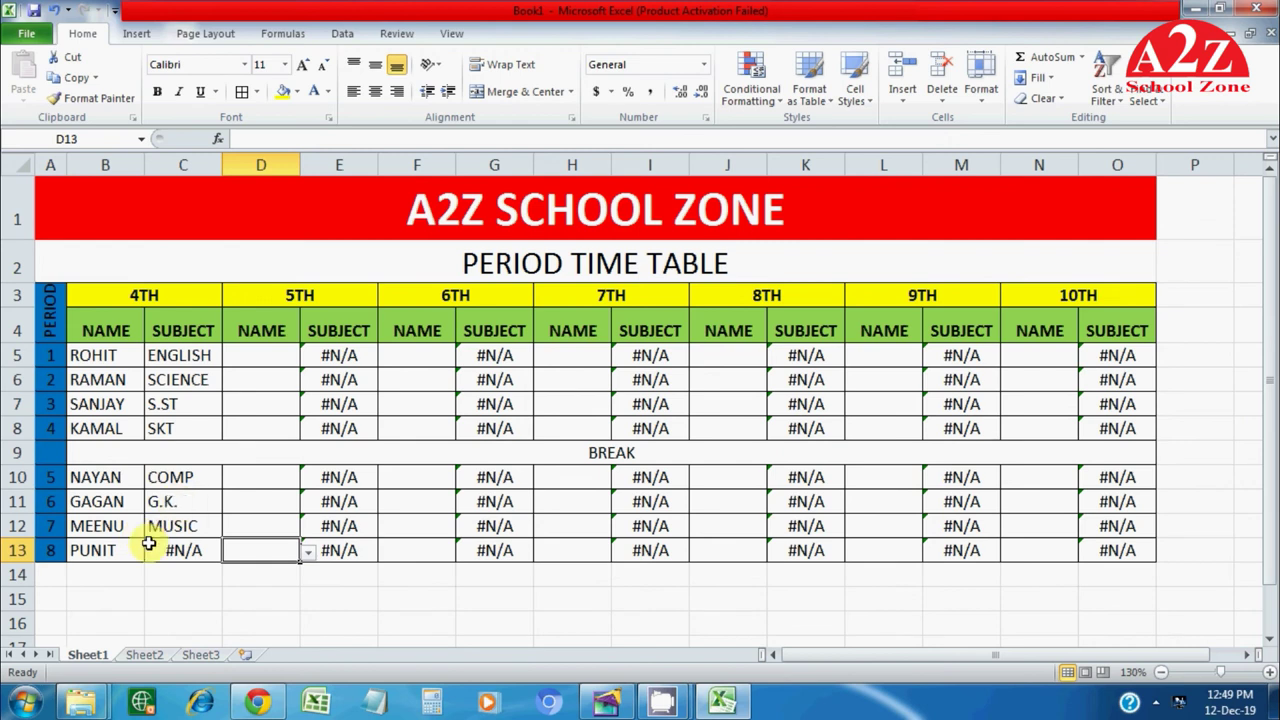
click(182, 551)
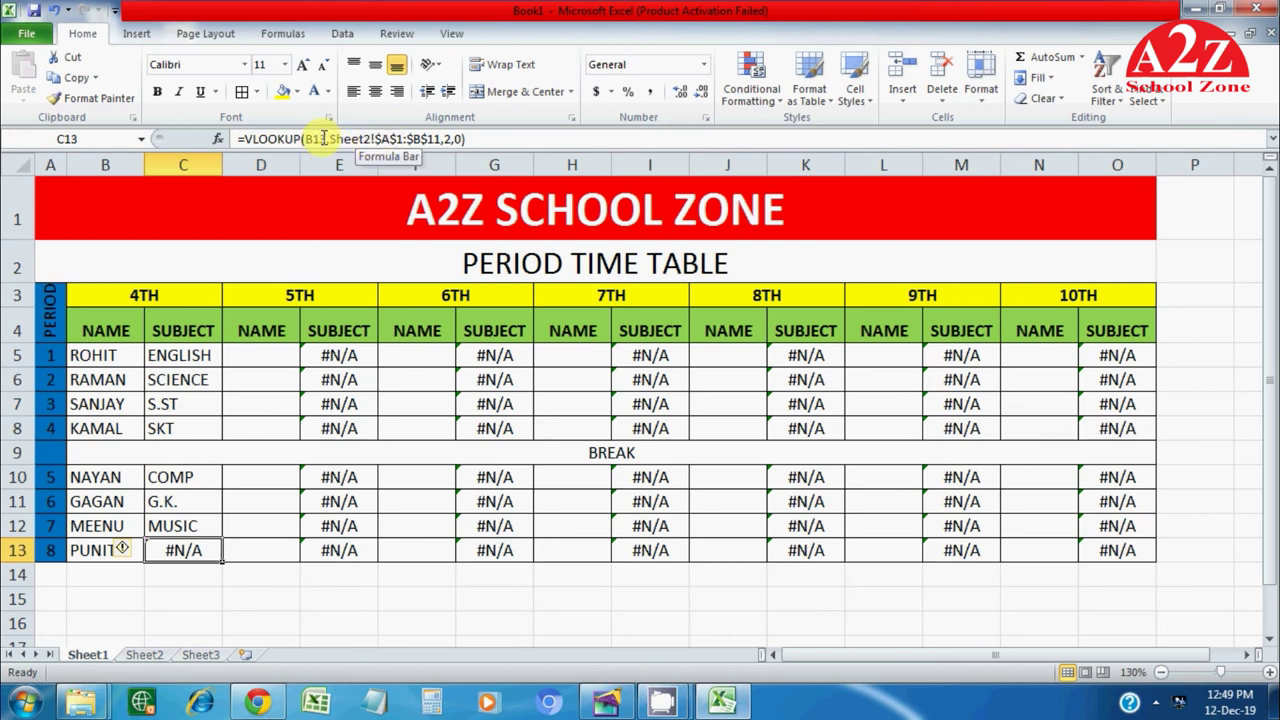
click(256, 356)
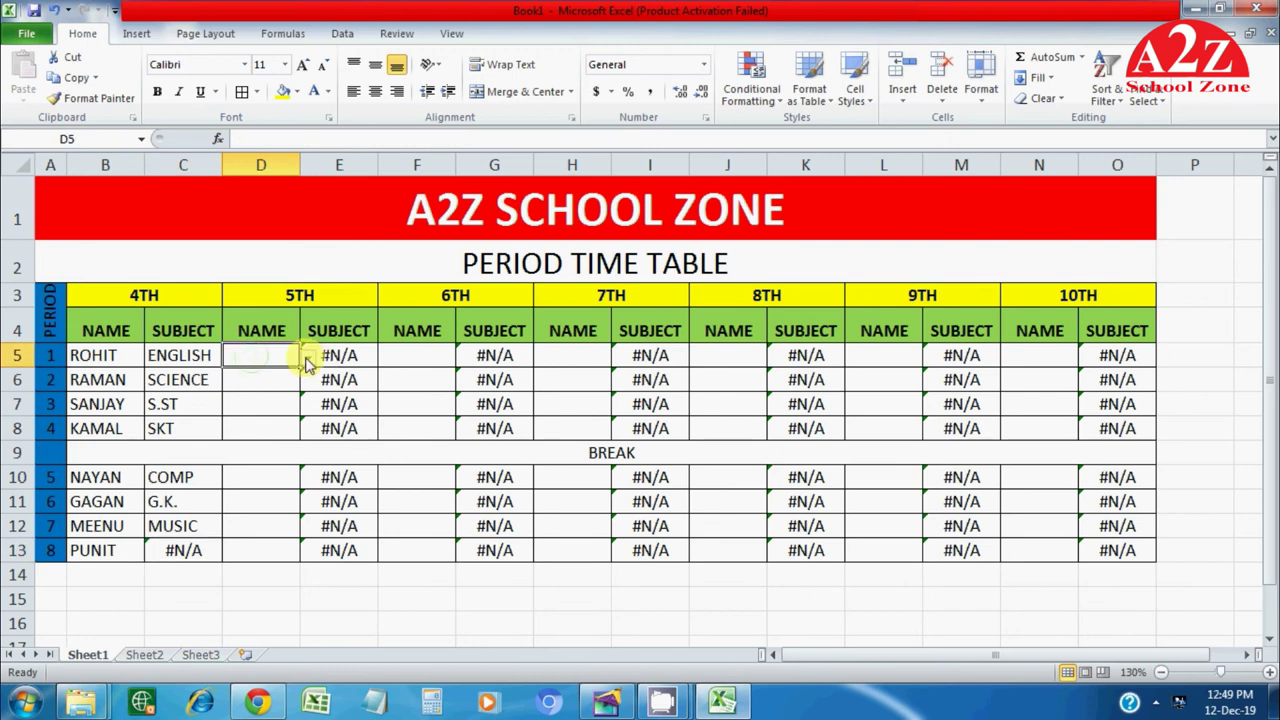
Step: Pick MOHAN, PULKIT, RAMAN and SANJAY for 5TH periods 1–4 in D5:D8
click(306, 357)
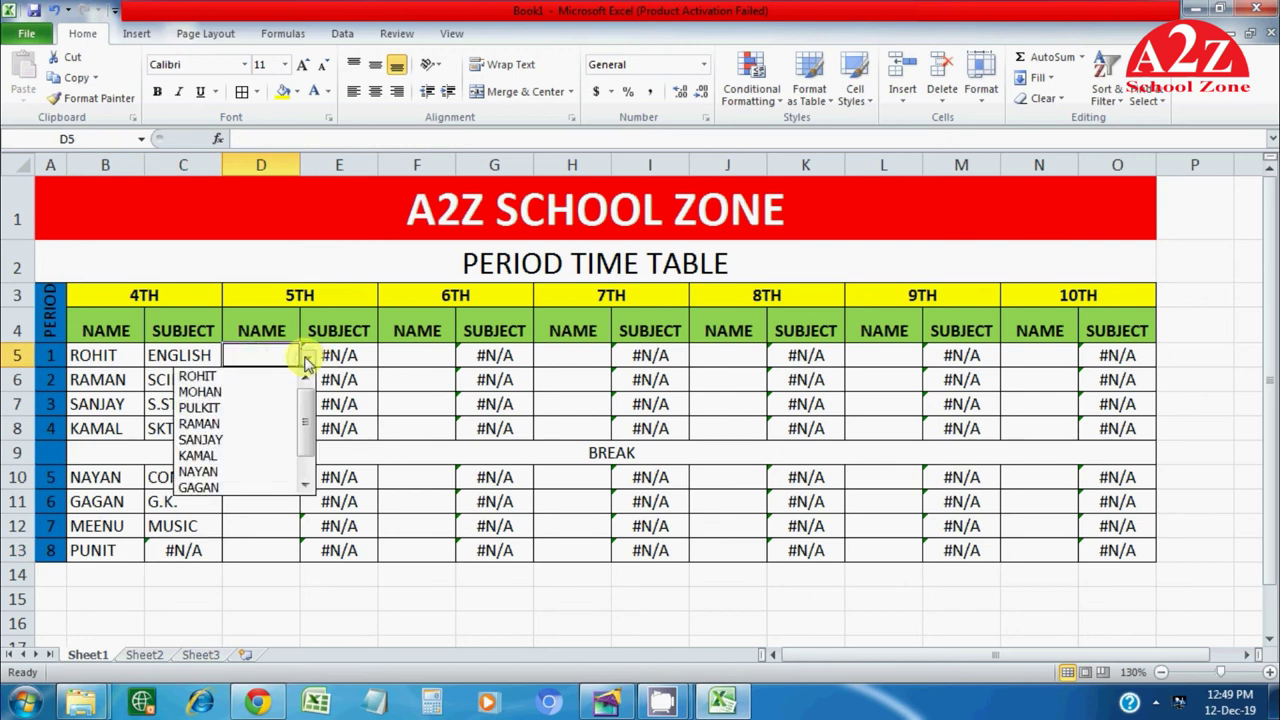
click(251, 391)
click(268, 383)
click(306, 385)
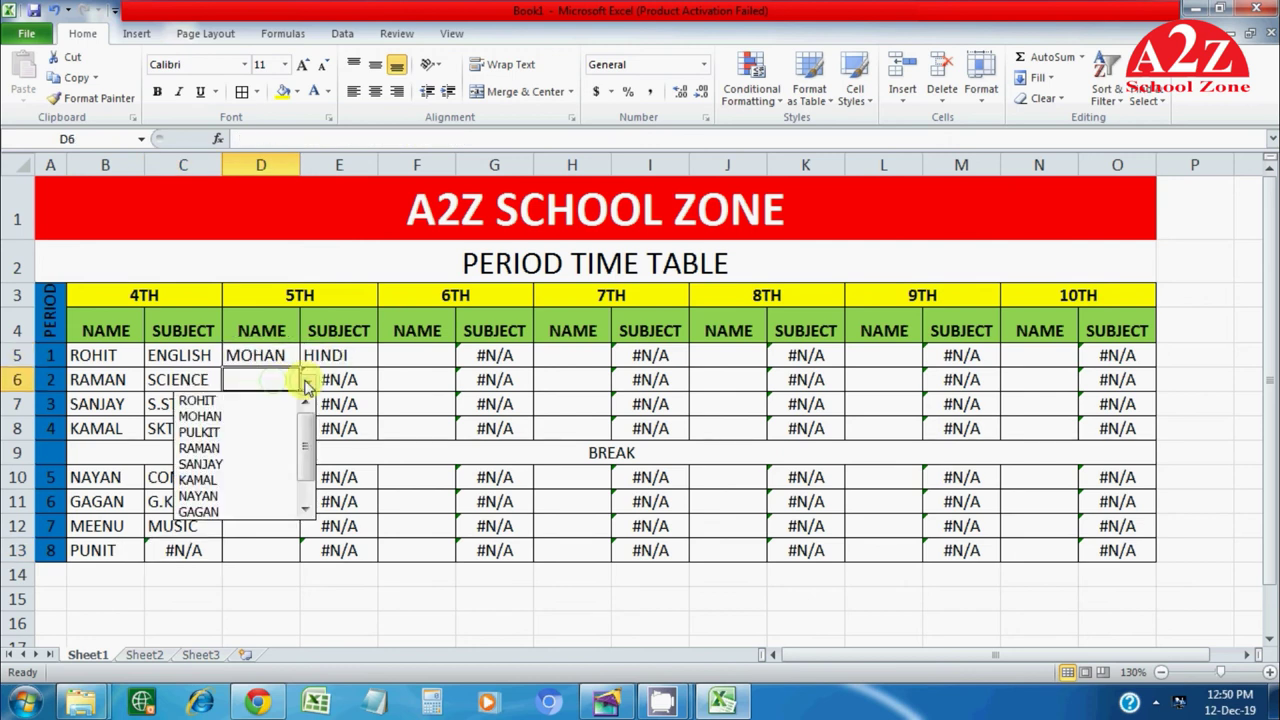
click(266, 434)
click(297, 405)
click(307, 405)
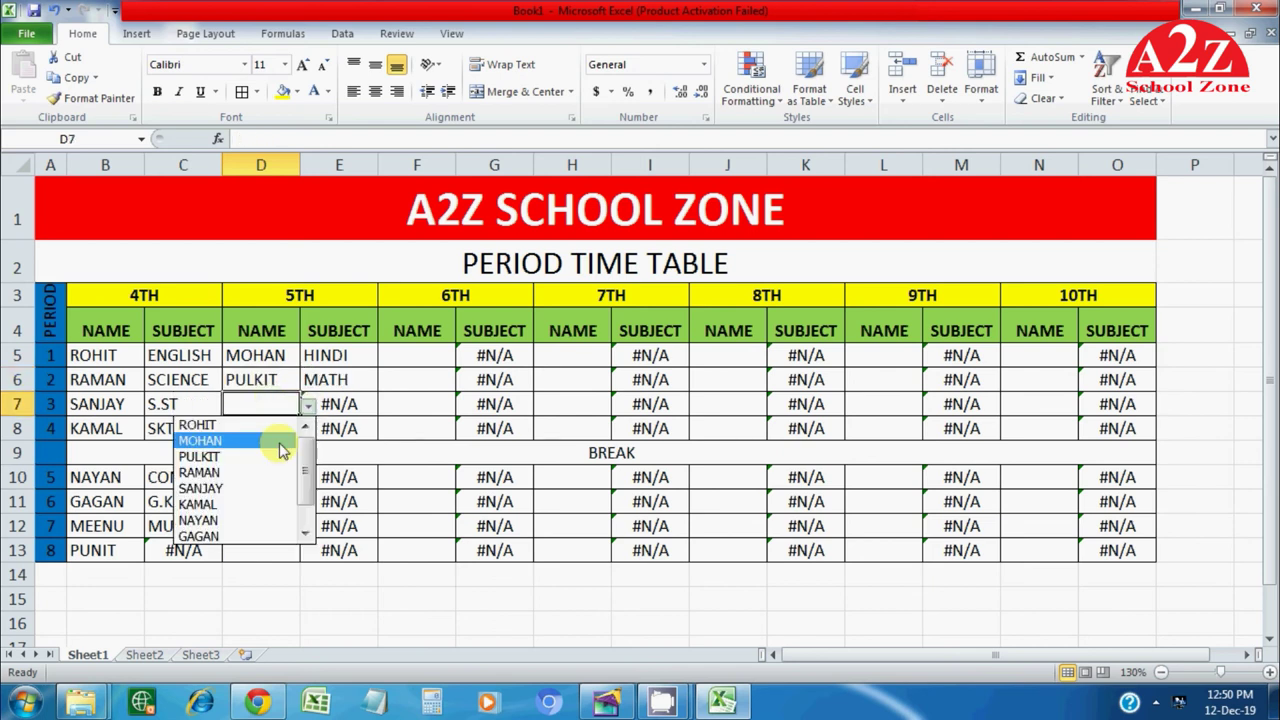
click(275, 472)
click(266, 428)
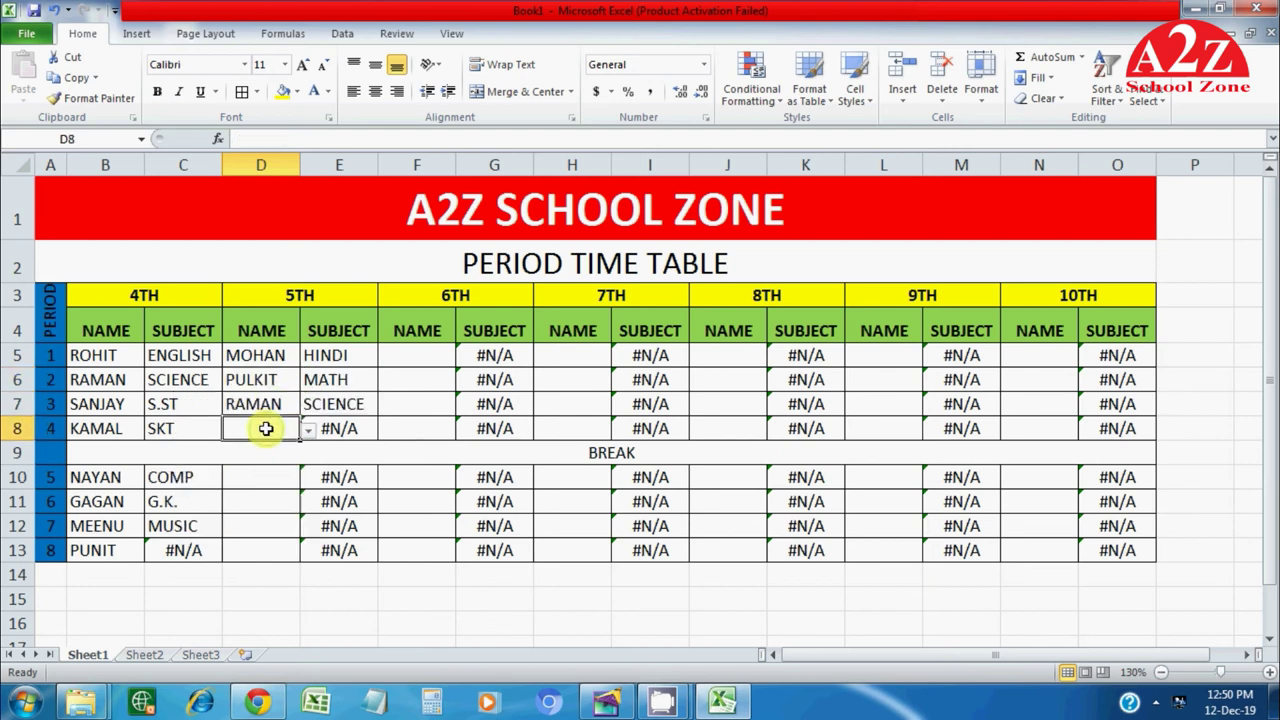
click(309, 431)
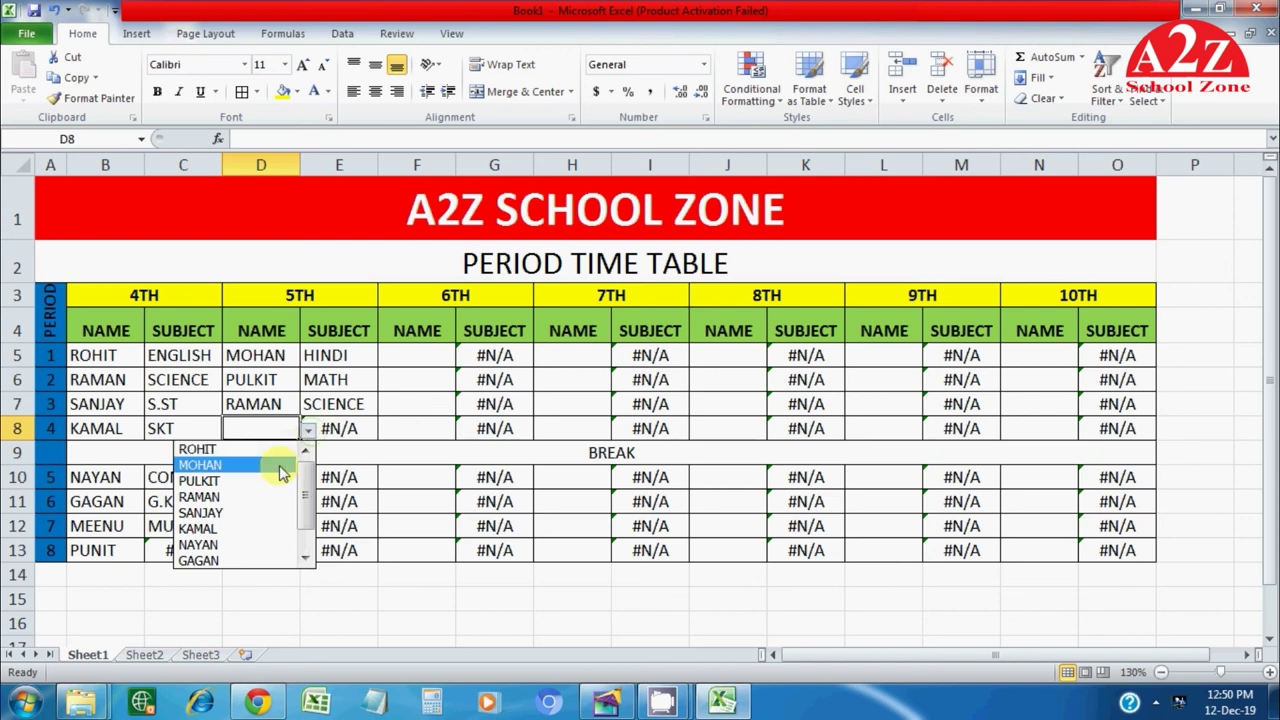
click(263, 512)
Step: Pick KAMAL, NAYAN, GAGAN and MEENU for 5TH periods 5–8 in D10:D13
click(287, 482)
click(309, 480)
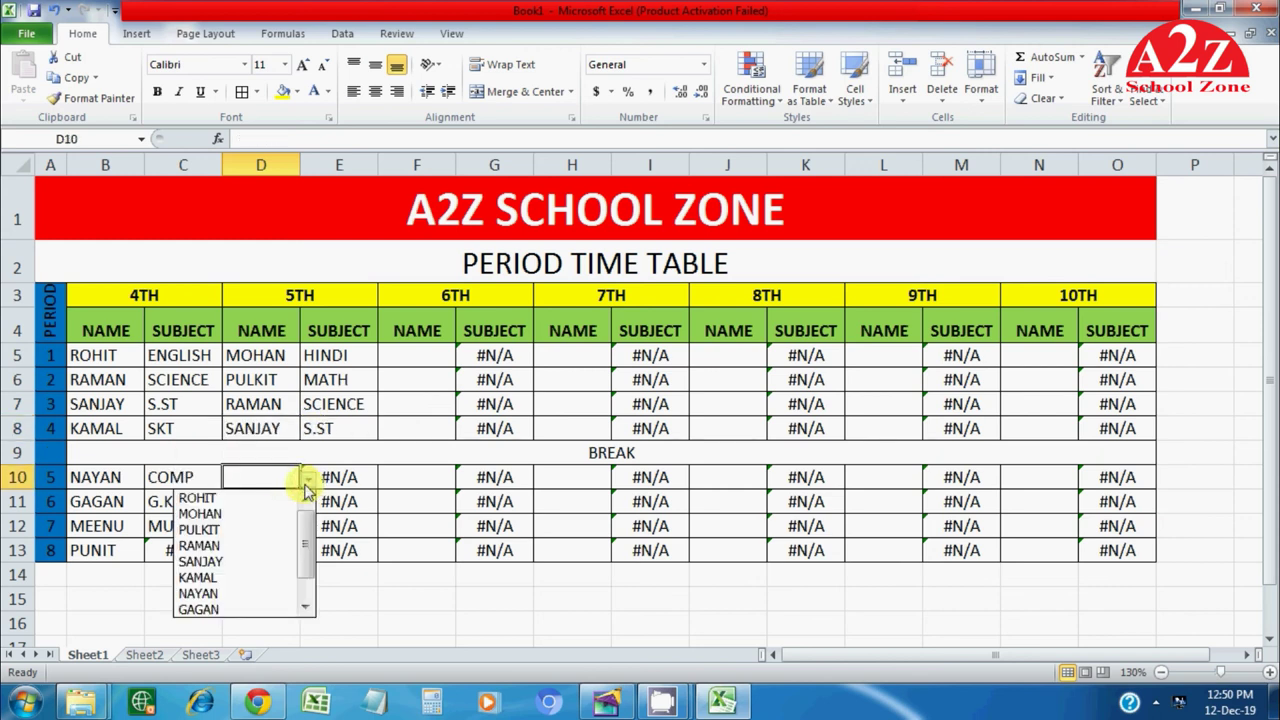
click(270, 575)
click(280, 502)
click(309, 503)
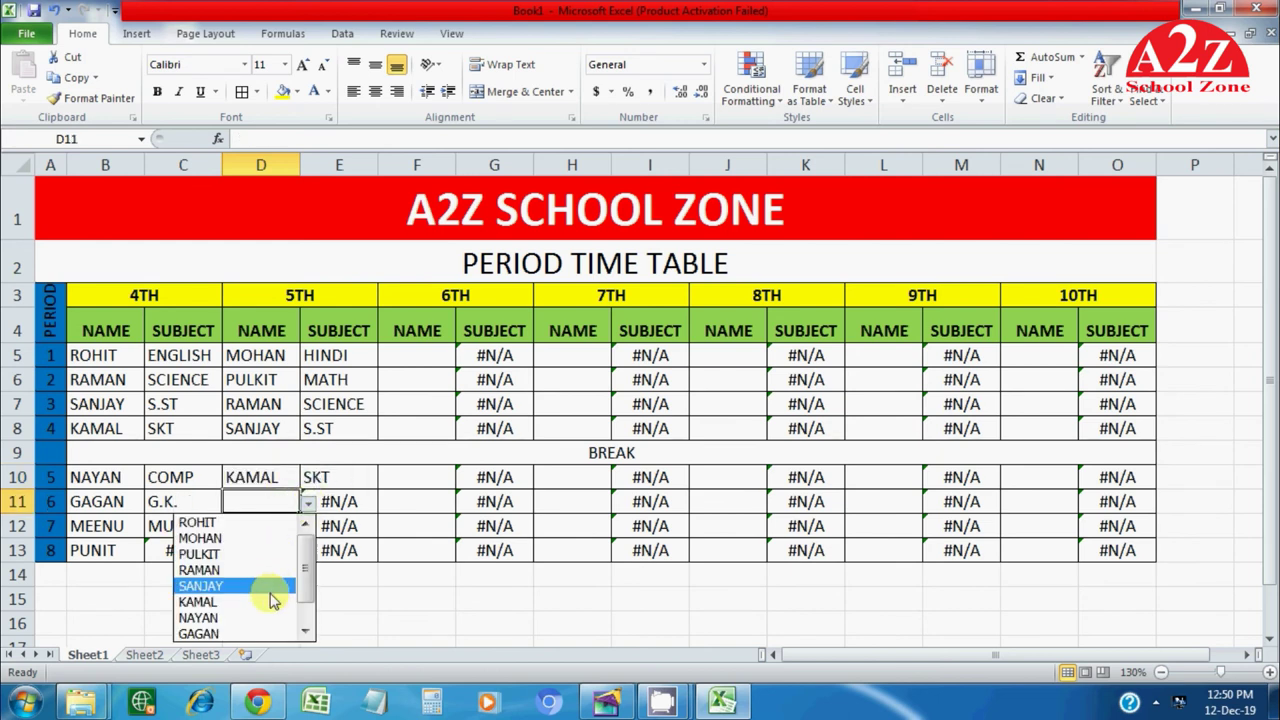
click(268, 618)
click(274, 526)
click(310, 528)
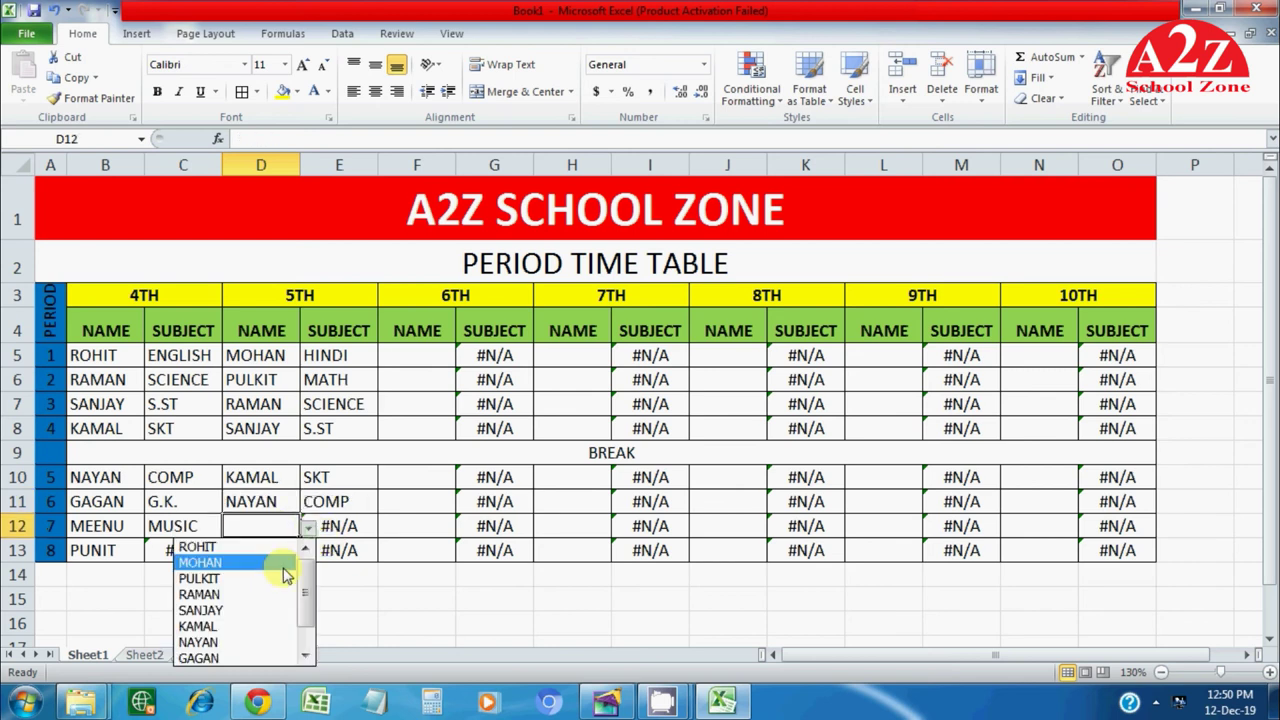
click(270, 657)
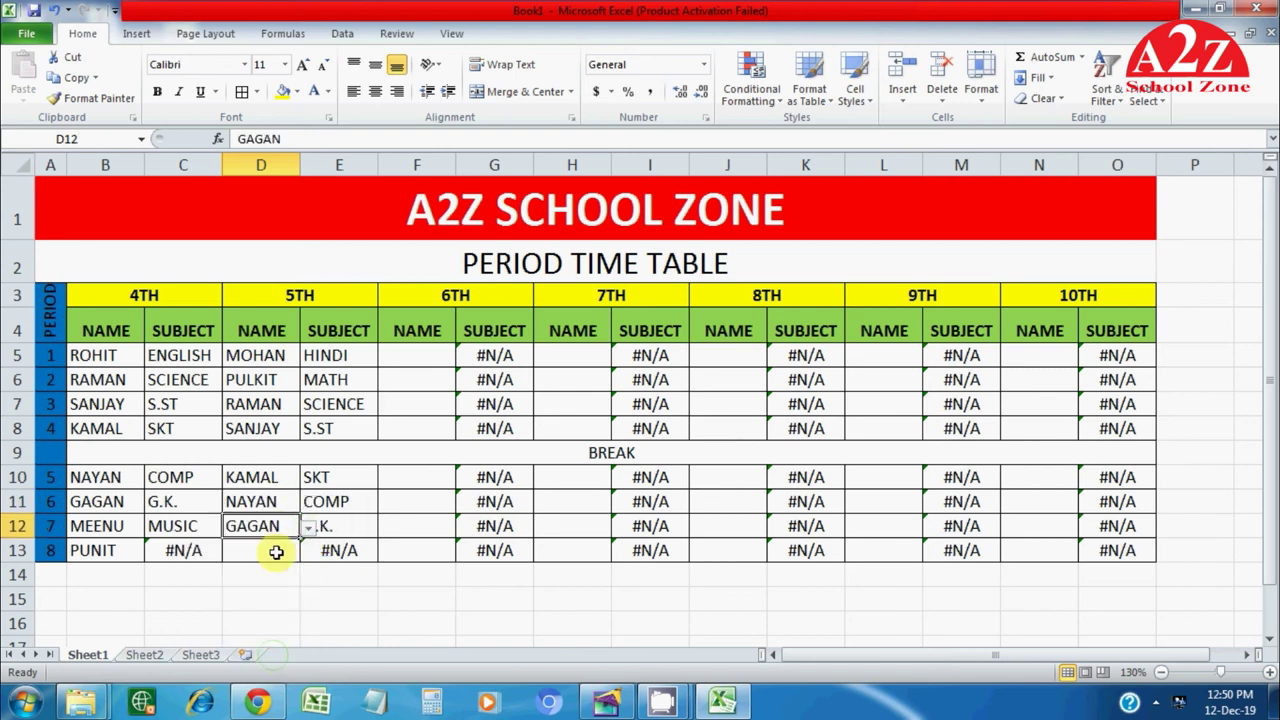
click(268, 550)
click(309, 552)
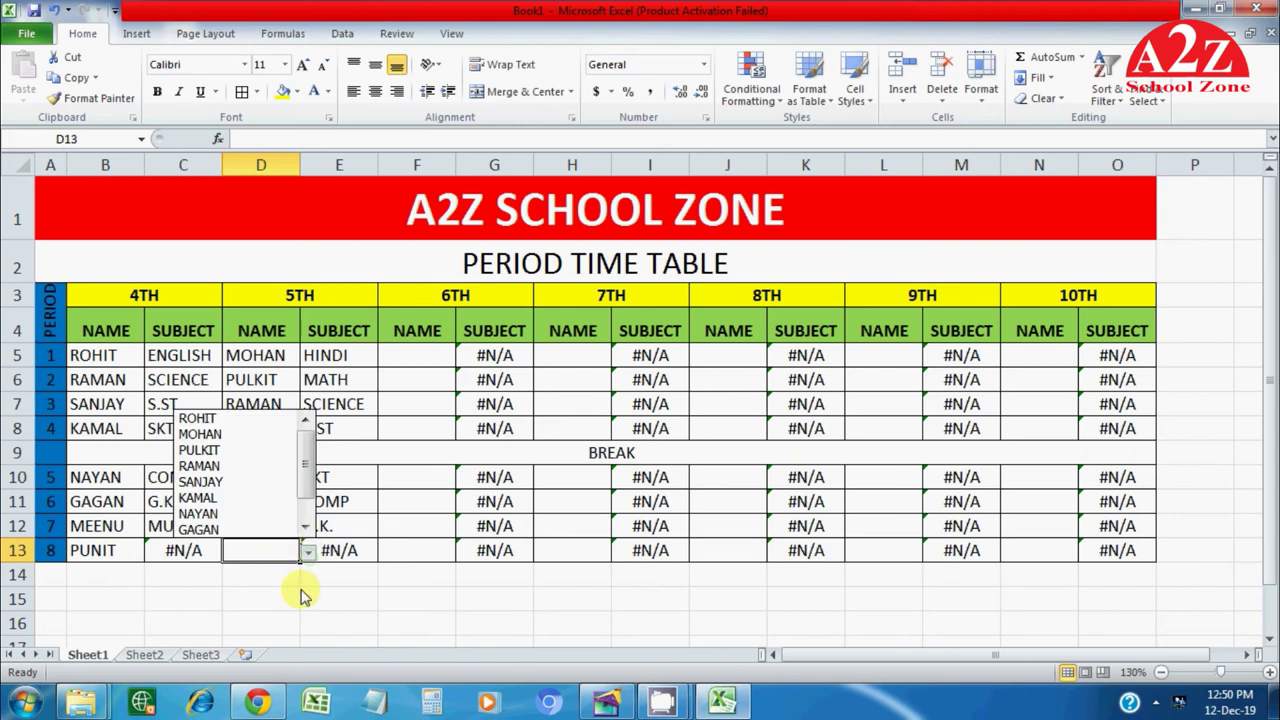
click(305, 526)
click(305, 526)
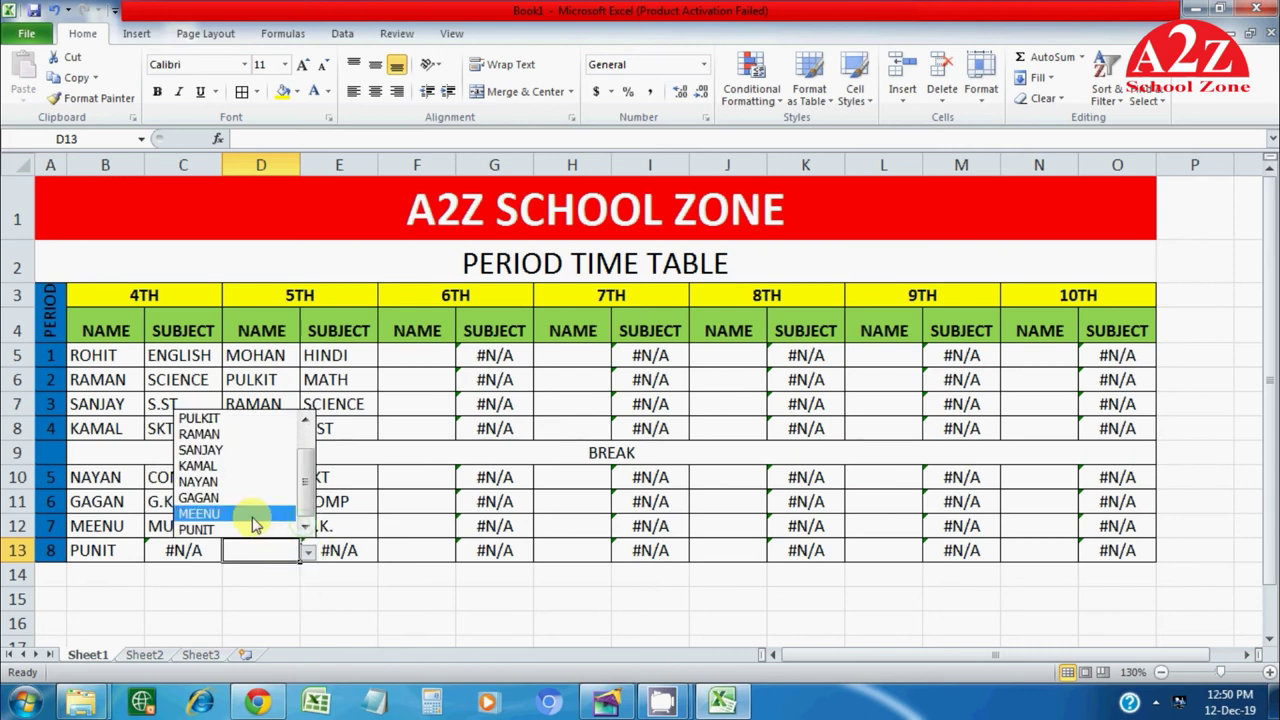
click(255, 515)
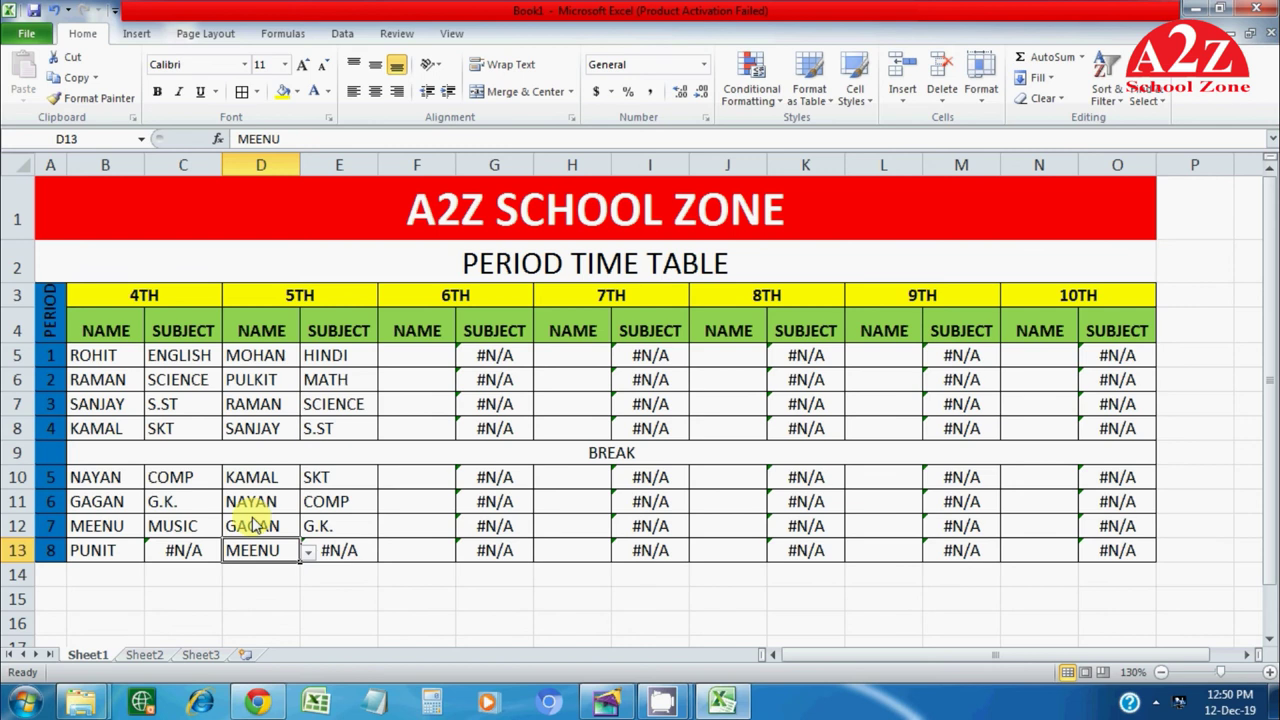
click(407, 359)
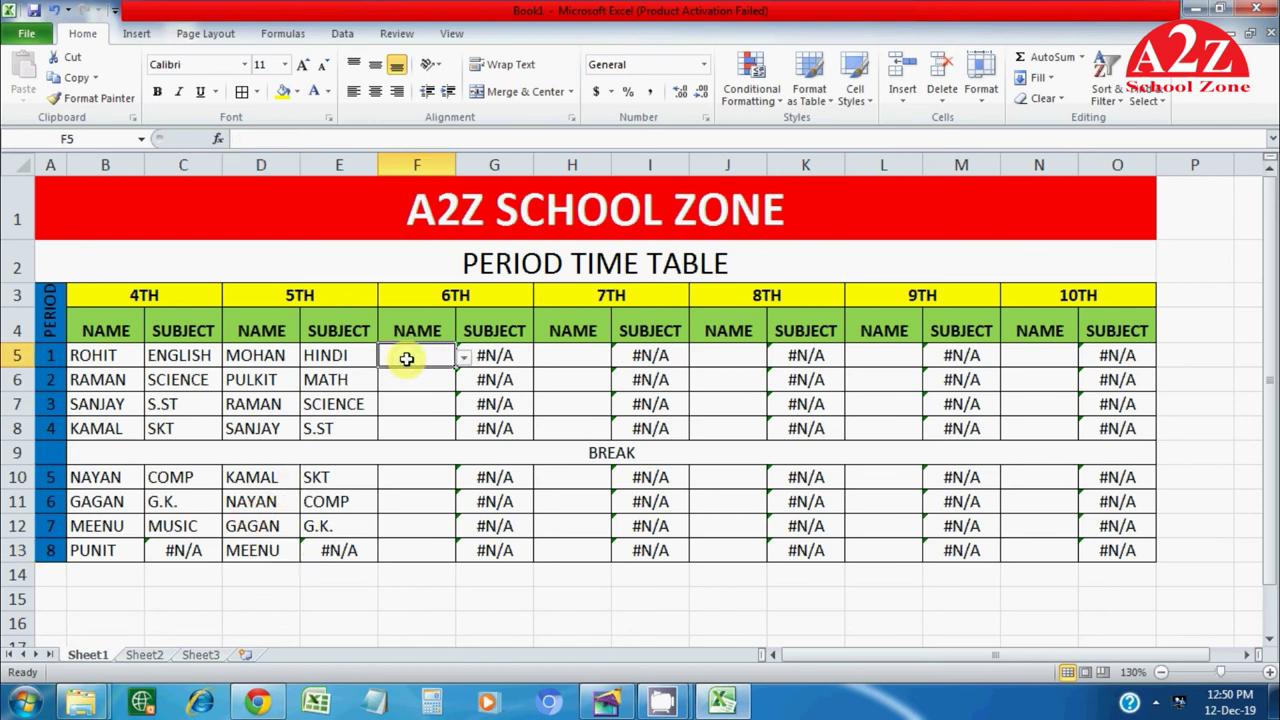
Step: Fill C12's and E12's VLOOKUP formulas down into C13 and E13, giving GAME and MUSIC
click(463, 357)
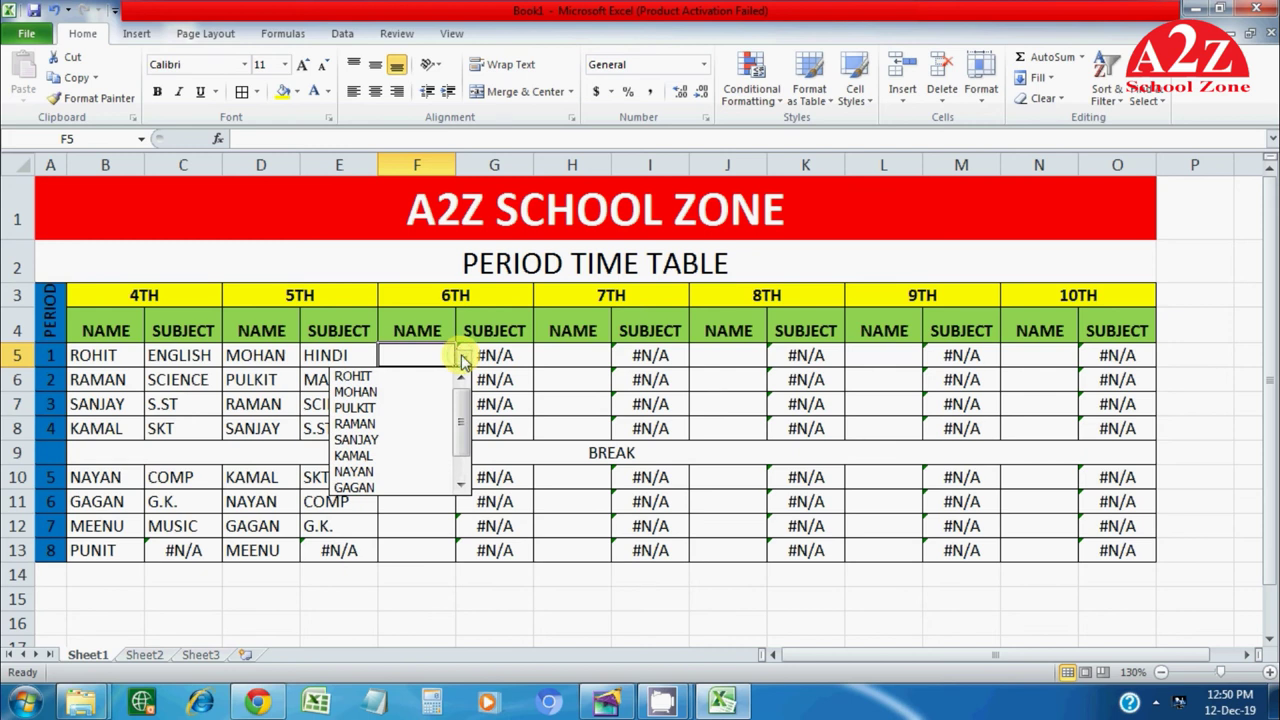
click(192, 528)
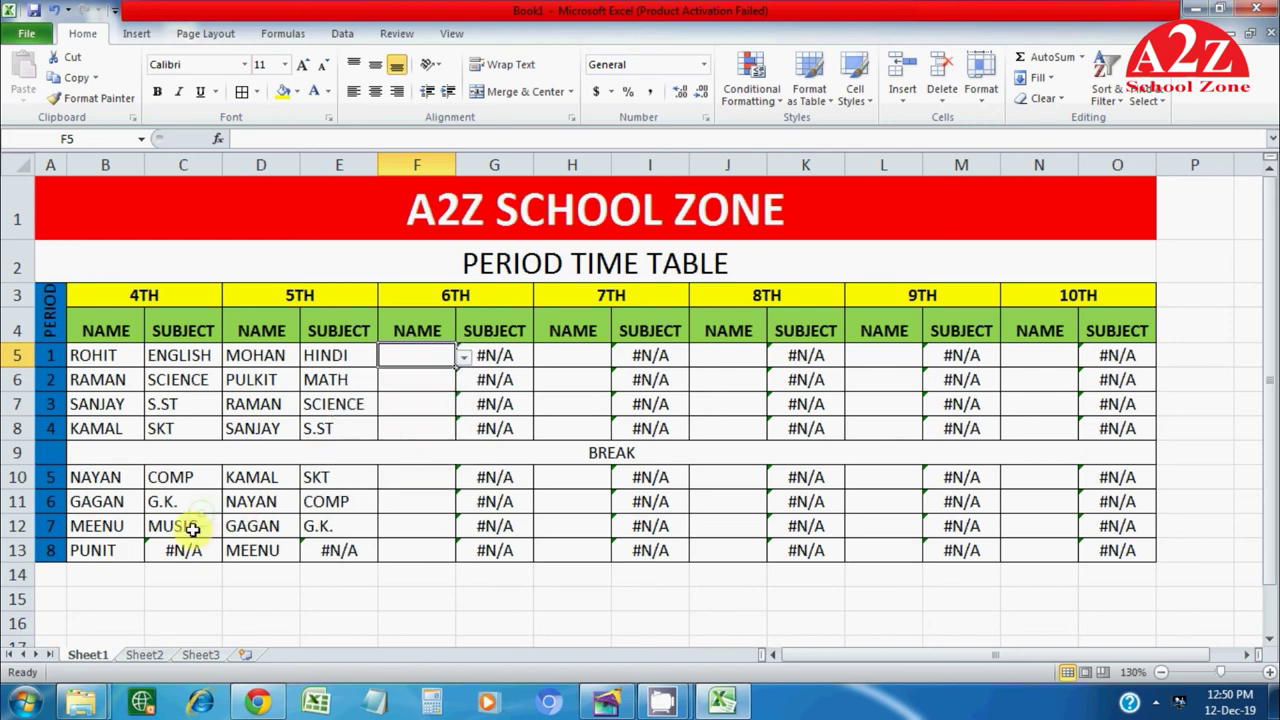
click(192, 528)
drag(221, 537, 217, 562)
click(330, 528)
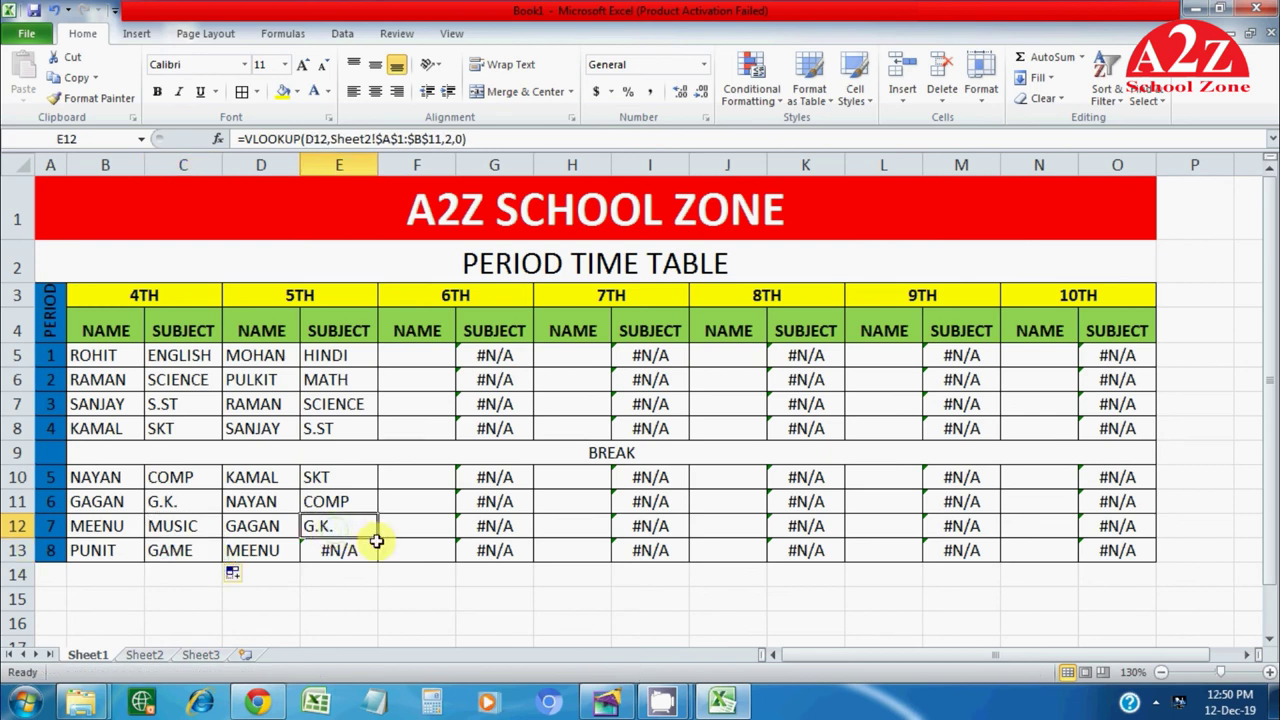
drag(380, 538, 377, 556)
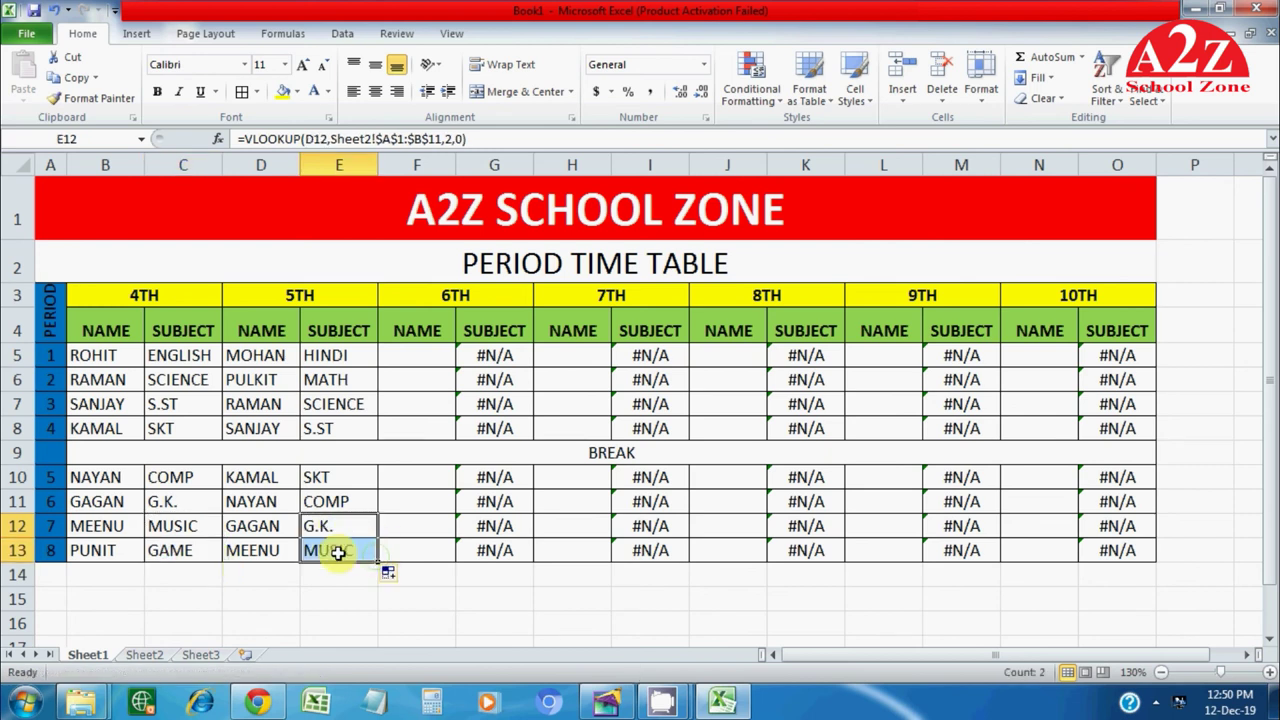
click(428, 355)
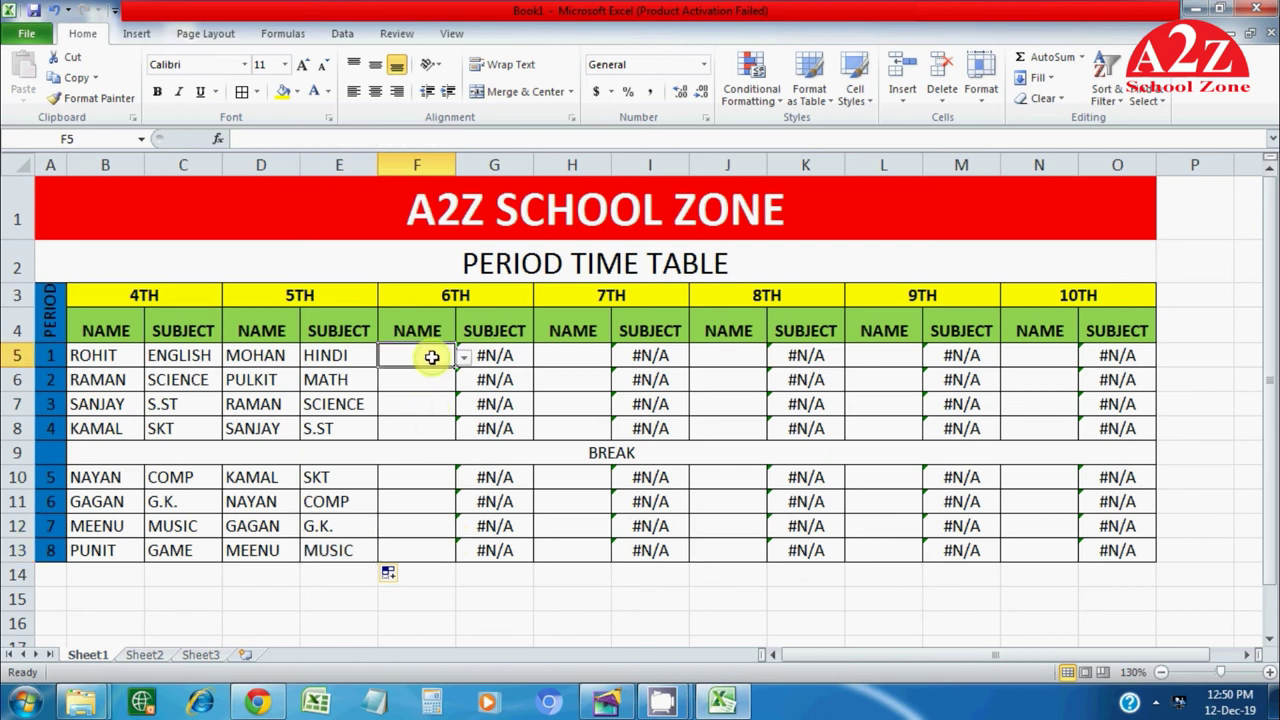
click(464, 358)
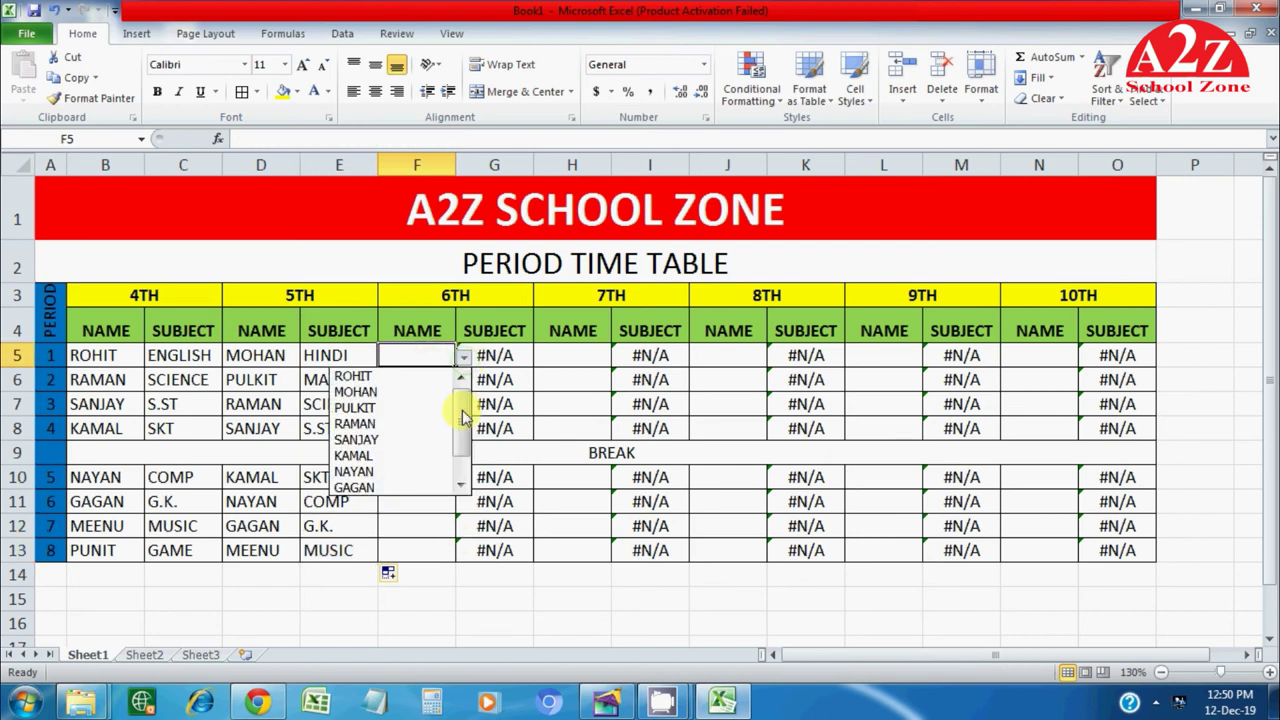
Step: Pick PULKIT, RAMAN, SANJAY and KAMAL for the 6TH class's periods 1–4 in F5:F8
click(380, 407)
click(410, 380)
click(463, 381)
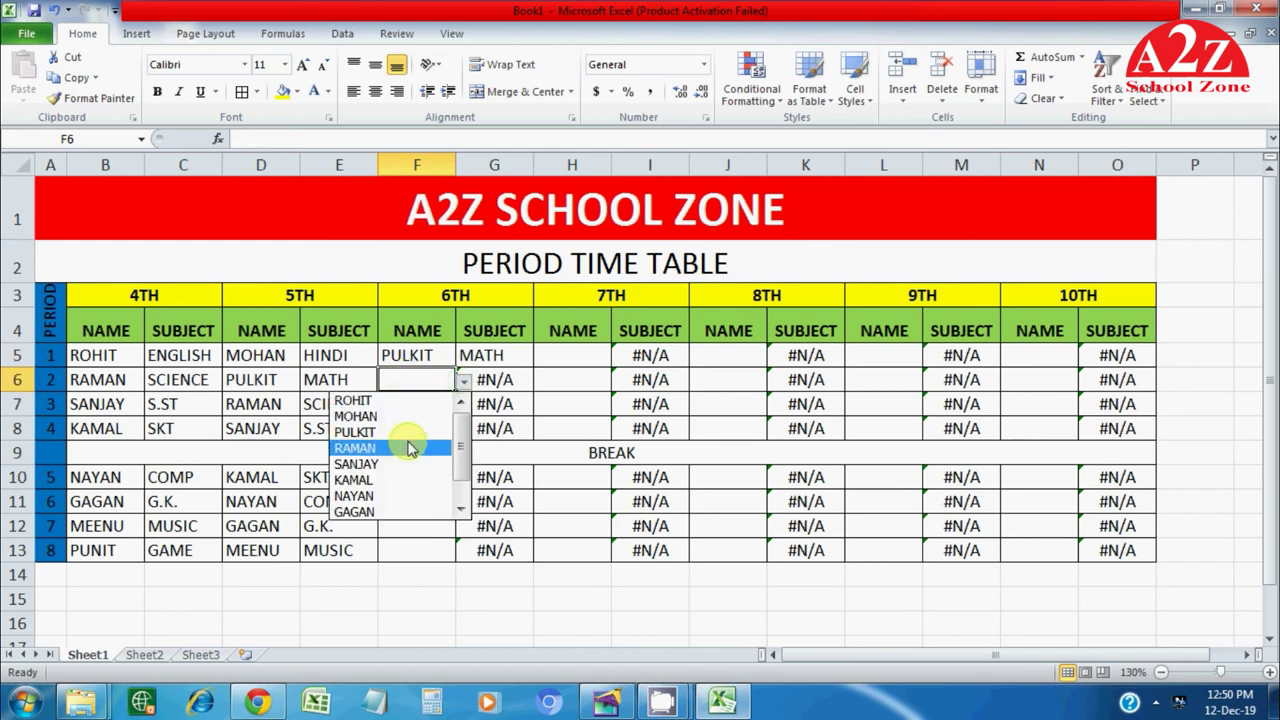
click(423, 447)
click(427, 404)
click(465, 406)
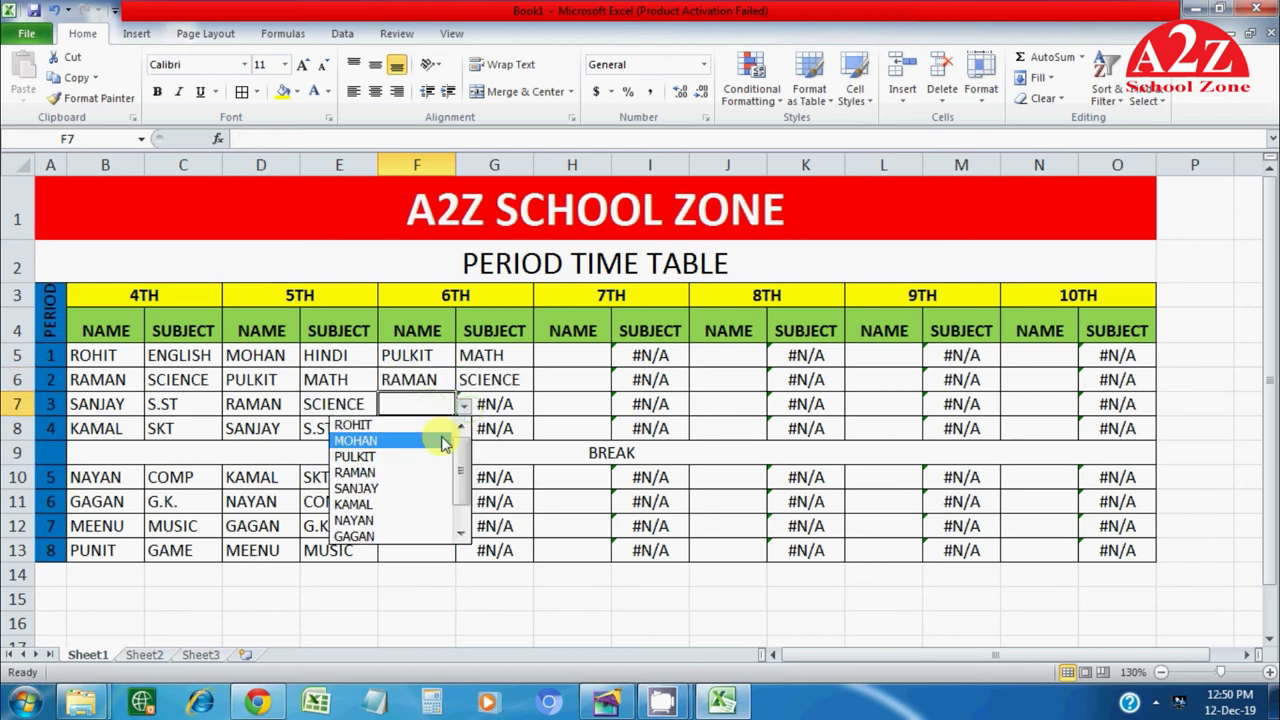
click(420, 489)
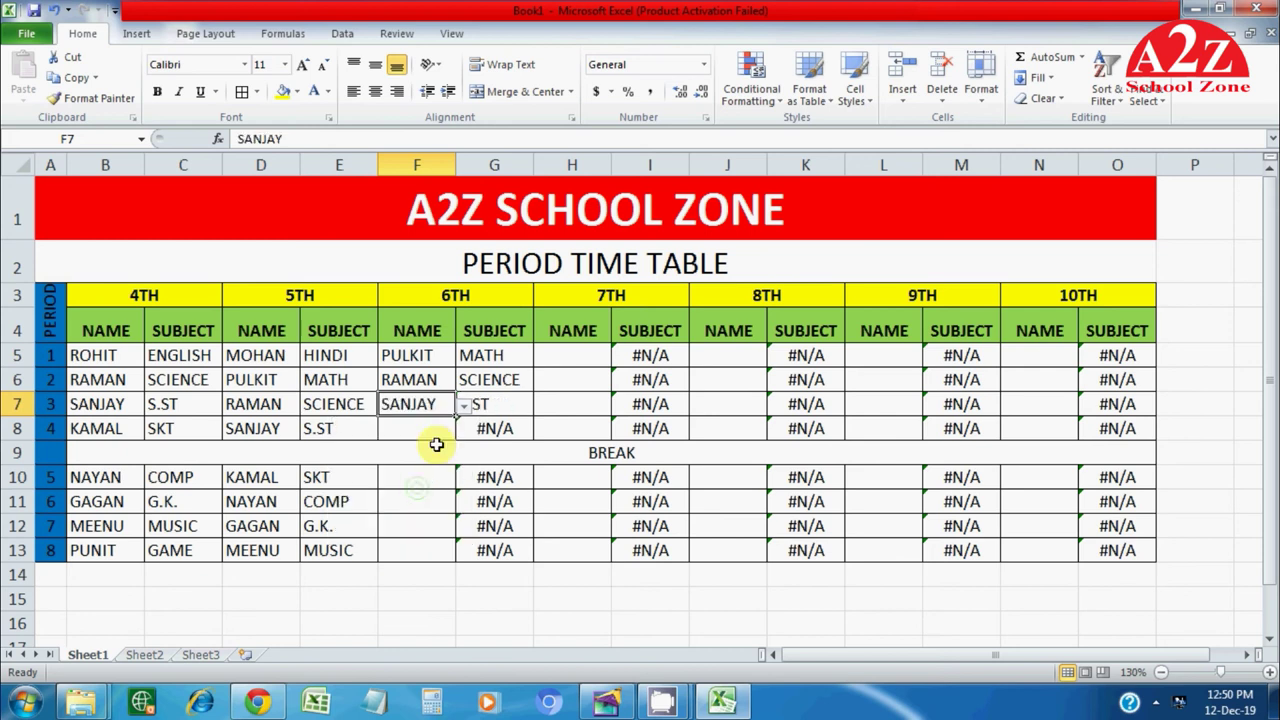
click(428, 430)
click(465, 430)
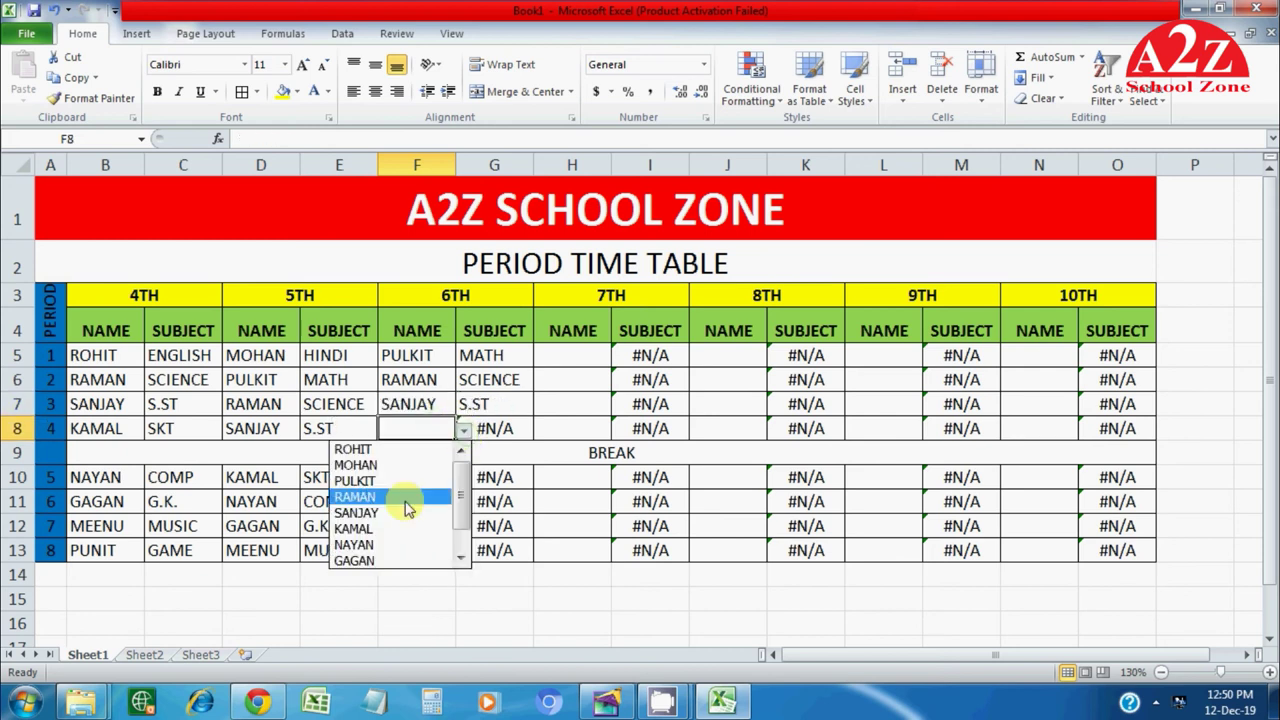
click(421, 526)
Step: Pick NAYAN, GAGAN, MEENU and PUNIT for the 6TH class's post-break periods in F10:F13
click(419, 475)
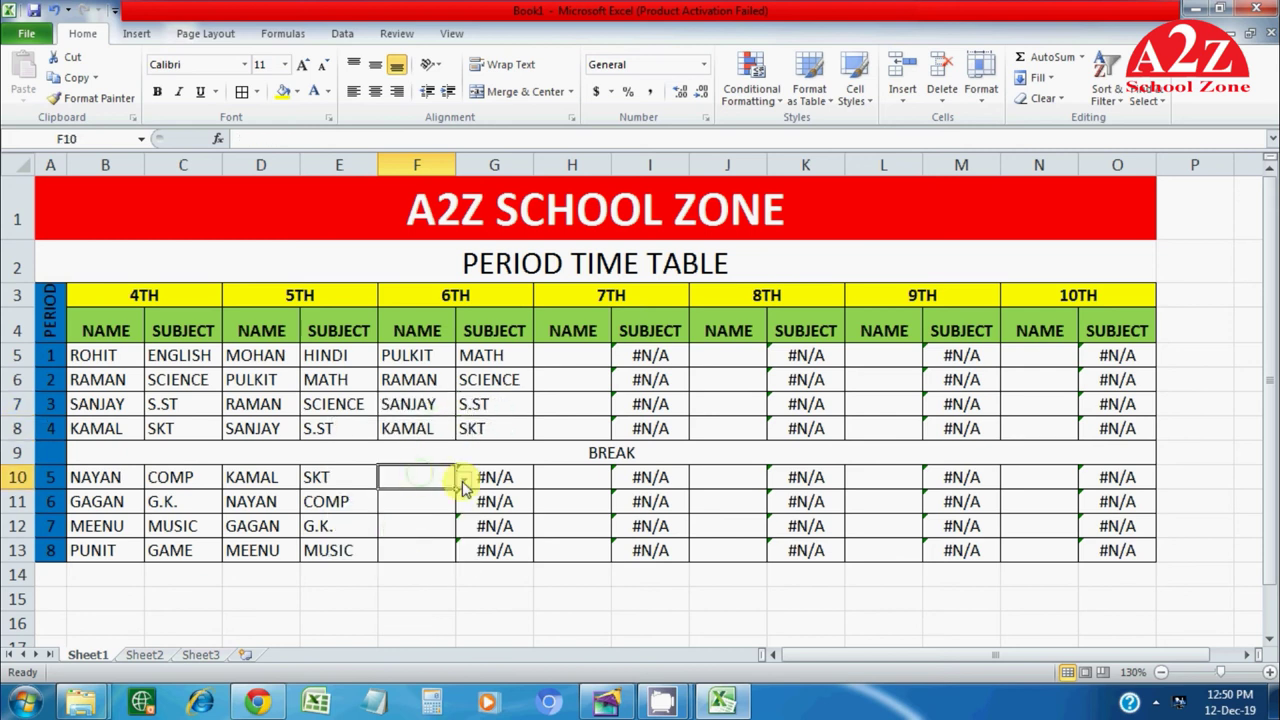
click(465, 479)
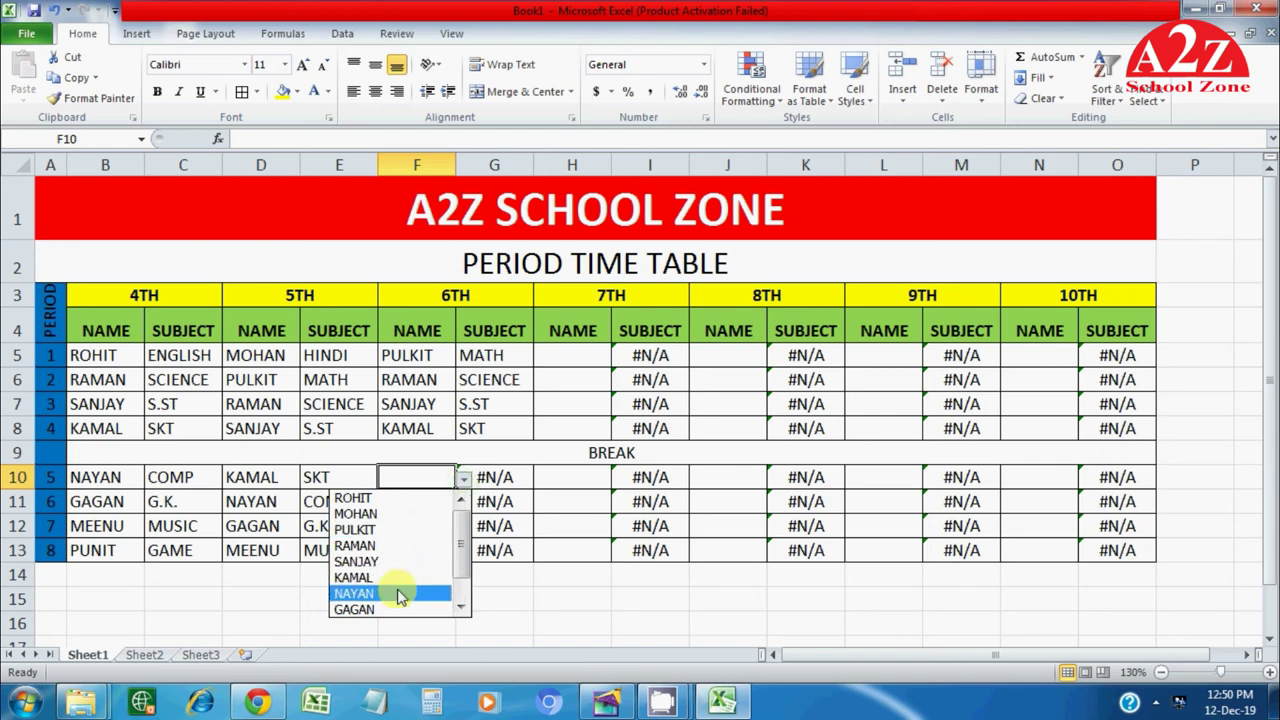
click(400, 593)
click(421, 503)
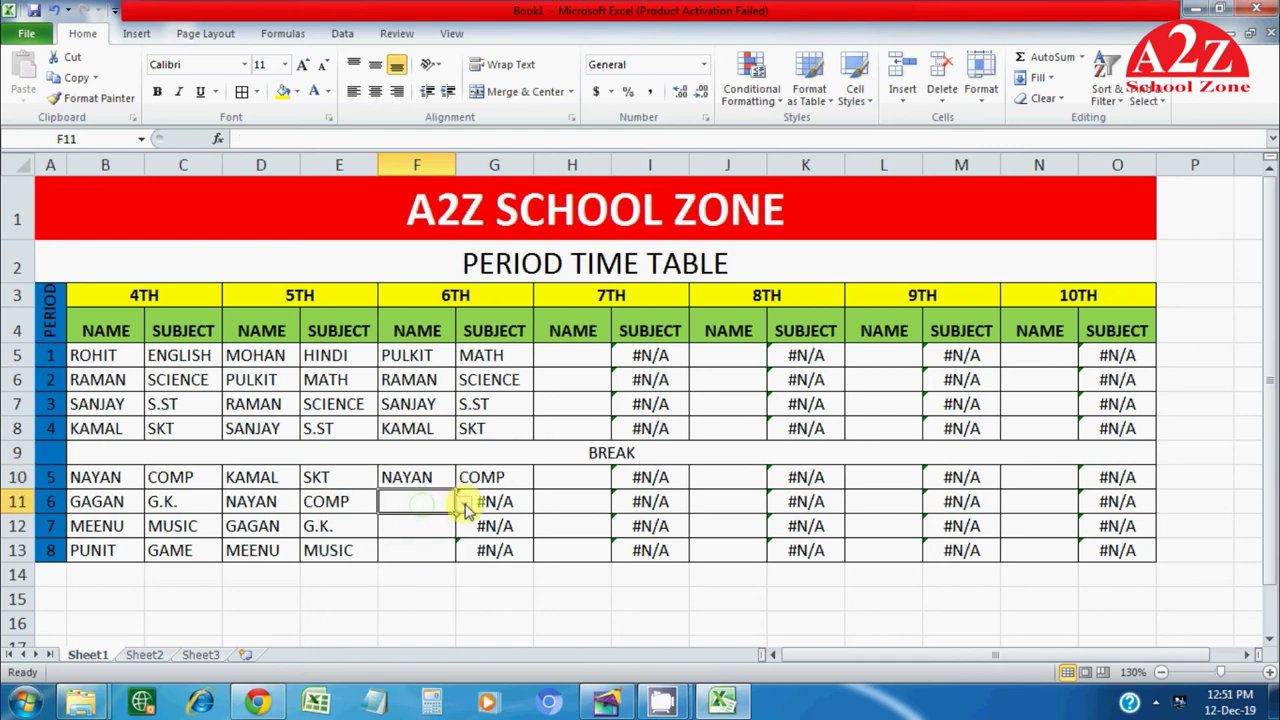
click(465, 502)
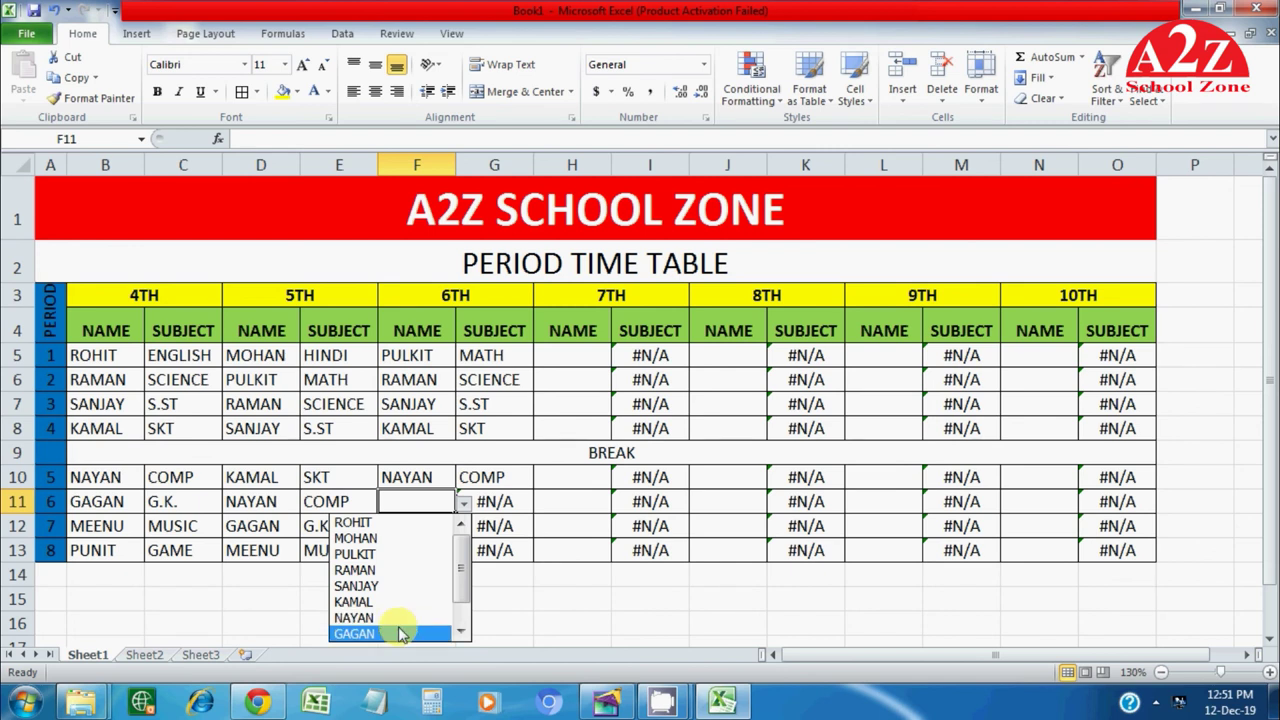
click(400, 633)
click(425, 526)
click(465, 527)
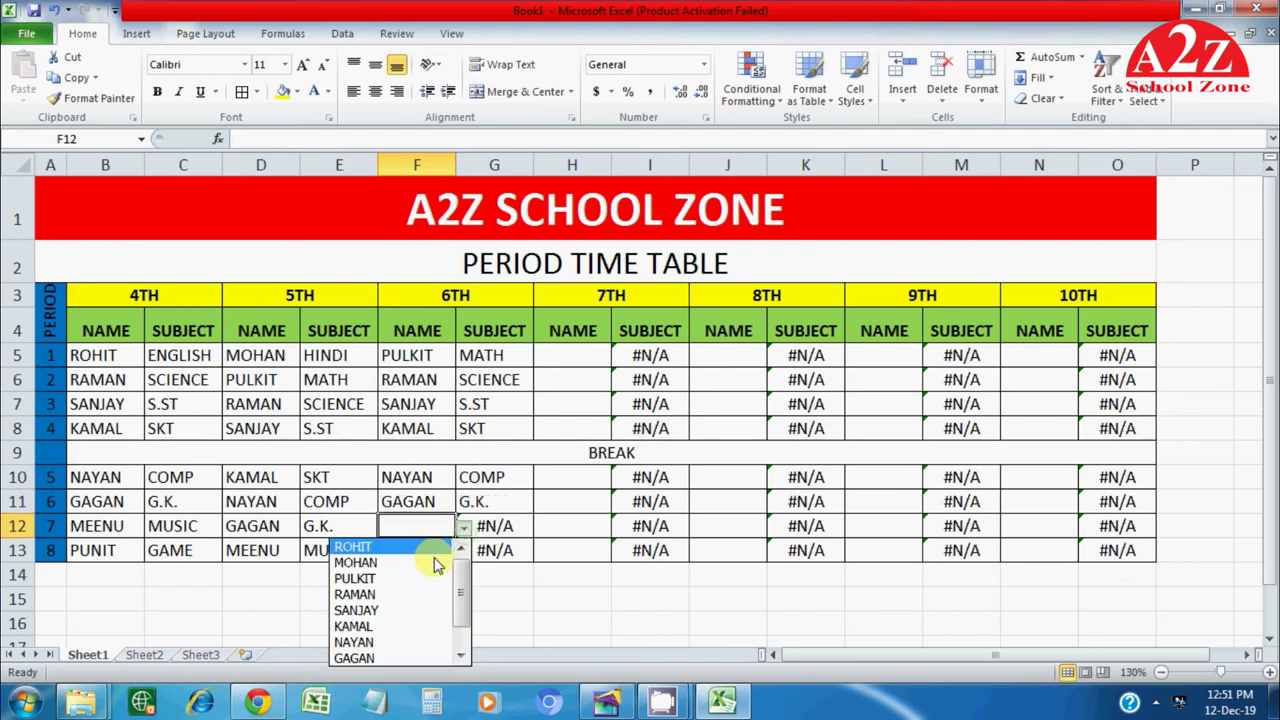
scroll(462, 590, down, 1)
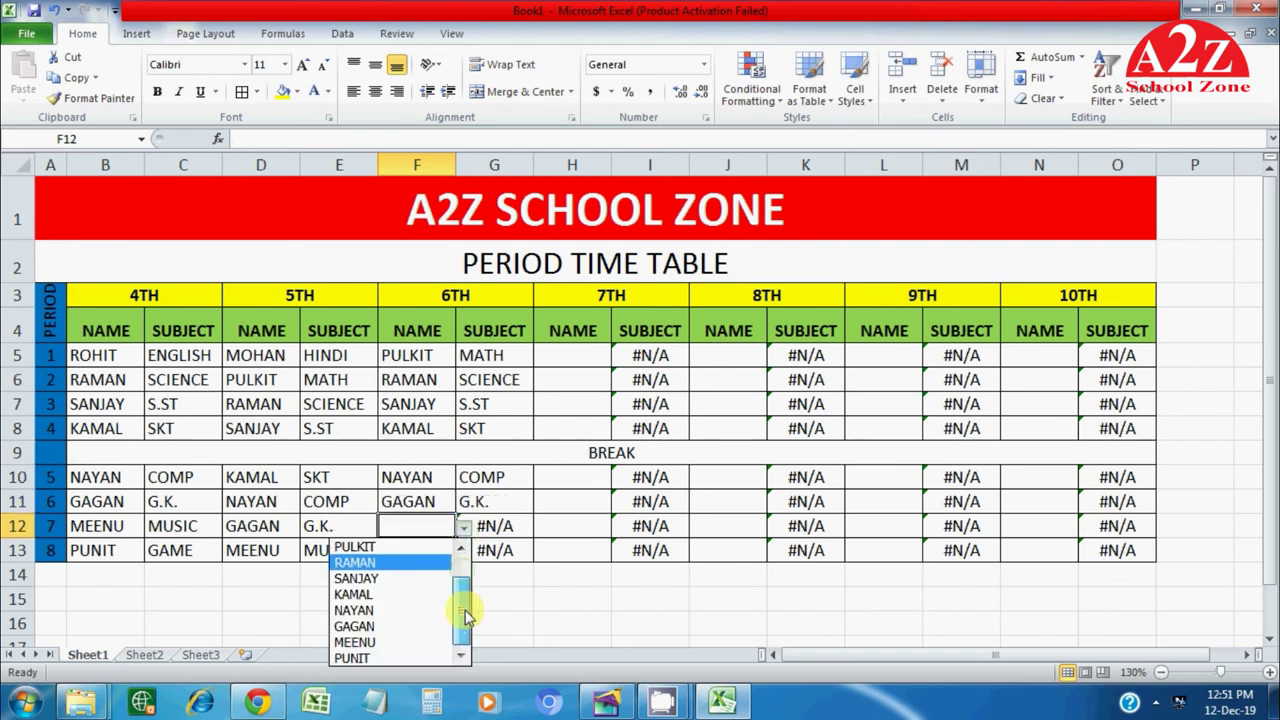
click(398, 642)
click(436, 551)
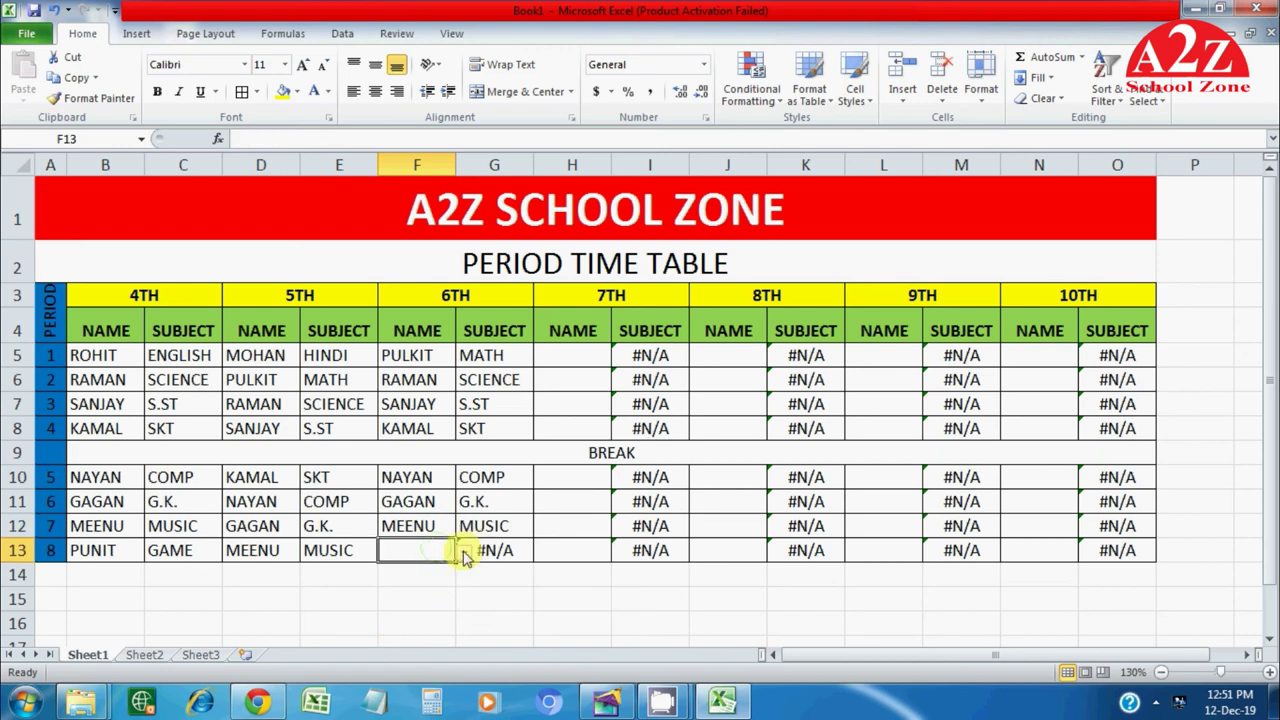
click(463, 552)
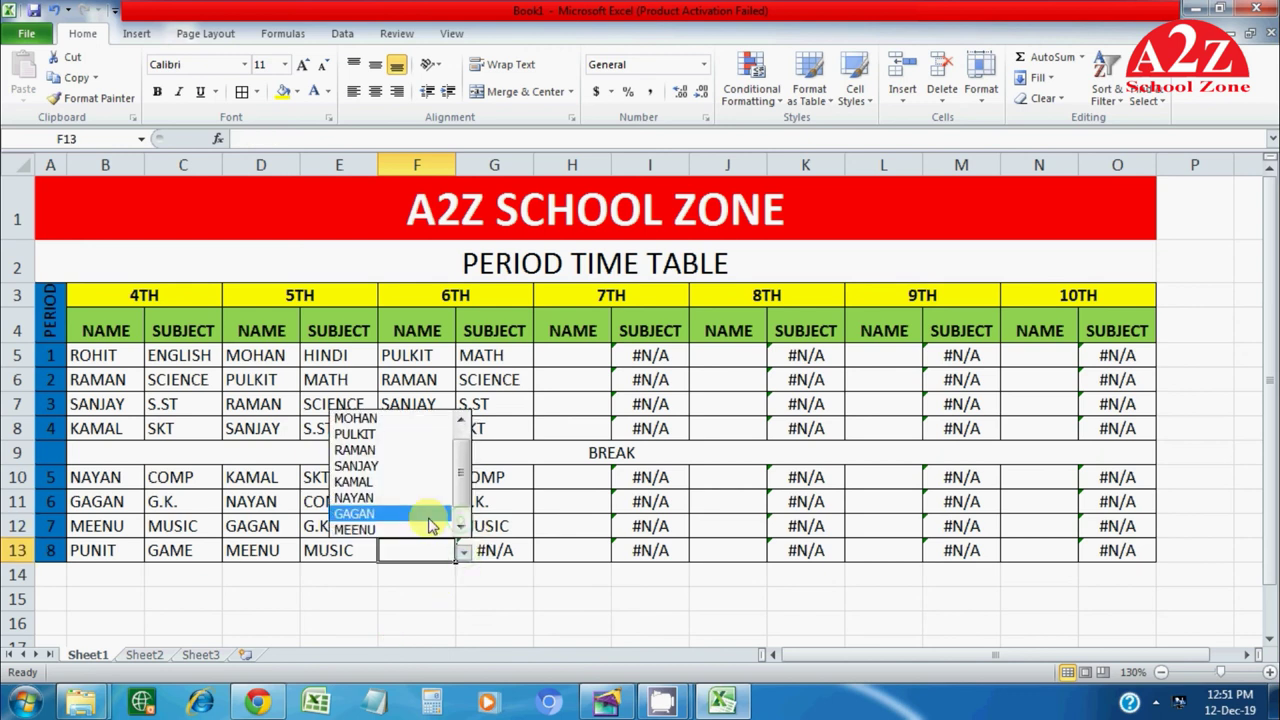
scroll(425, 525, down, 1)
click(411, 528)
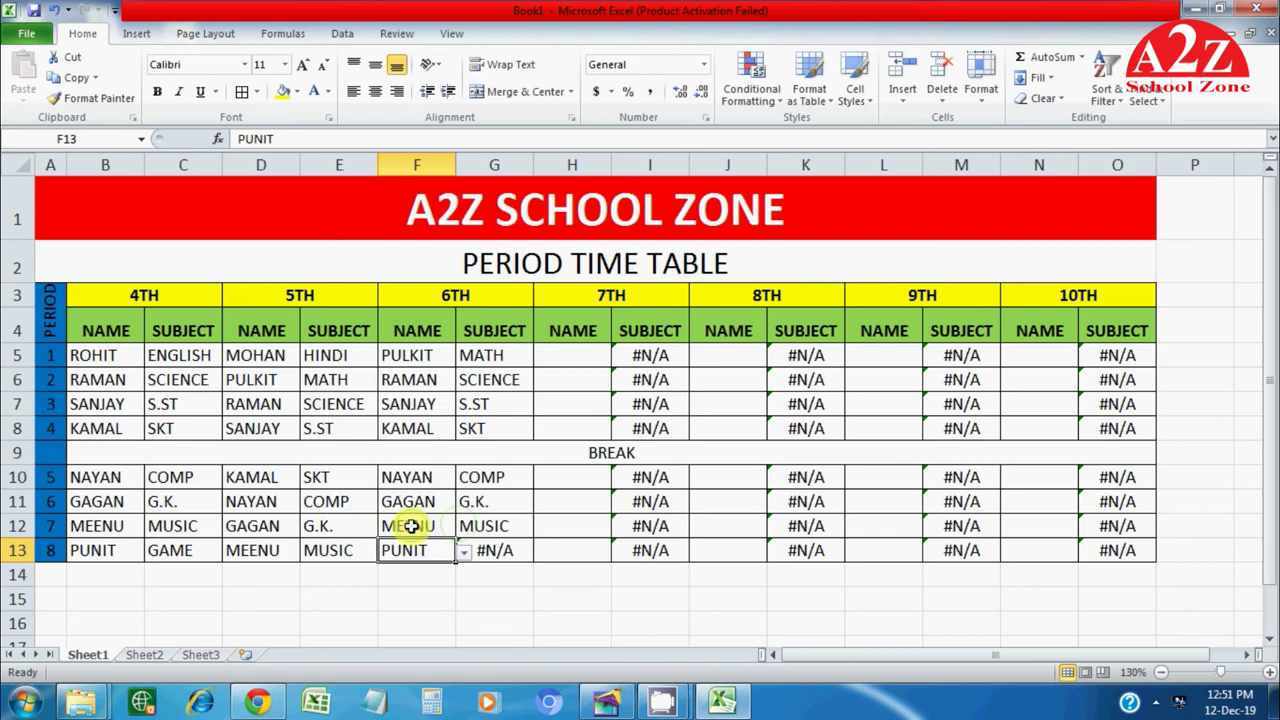
click(574, 358)
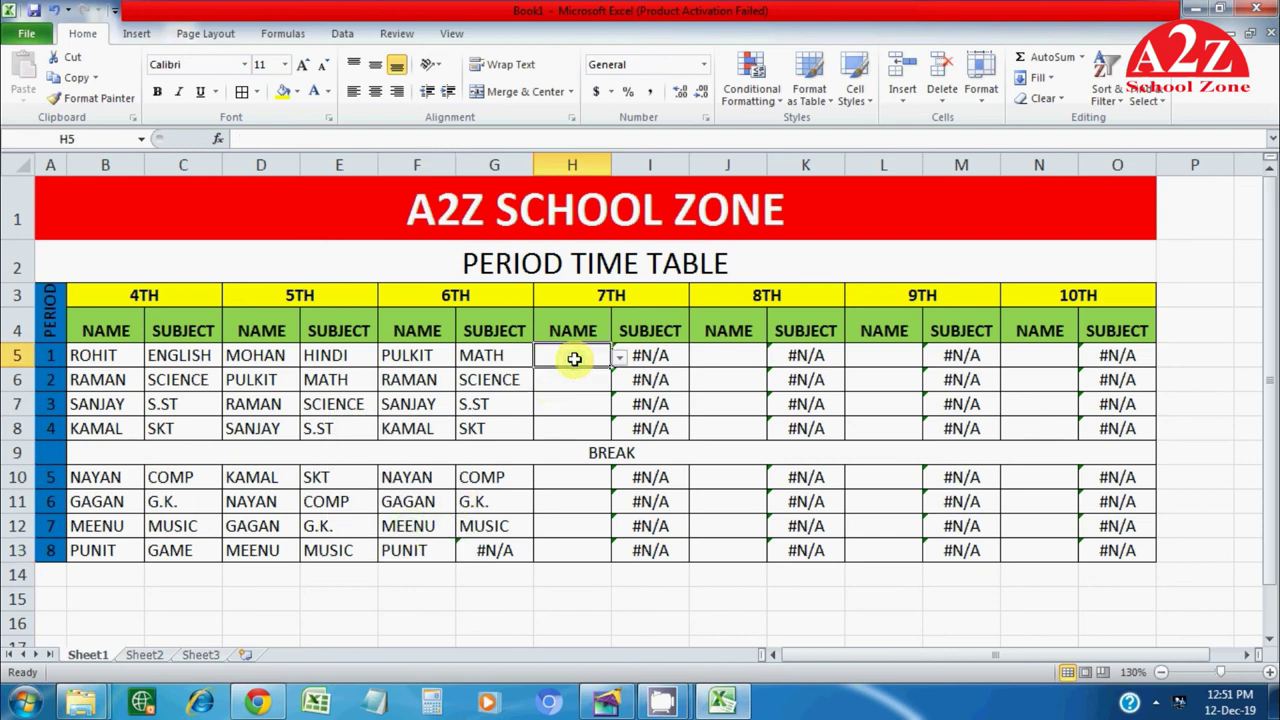
Step: Choose RAMAN for H5 and SANJAY for H6 in the 7TH column
click(619, 358)
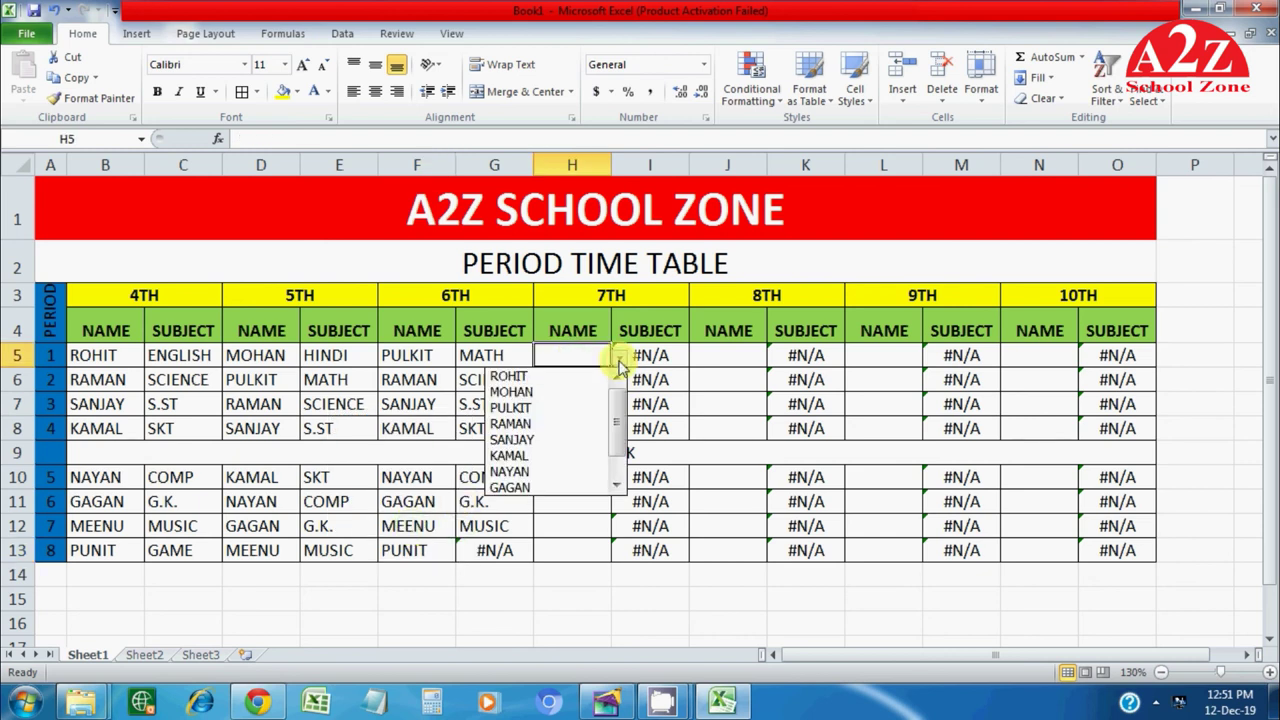
click(580, 425)
click(586, 382)
click(617, 383)
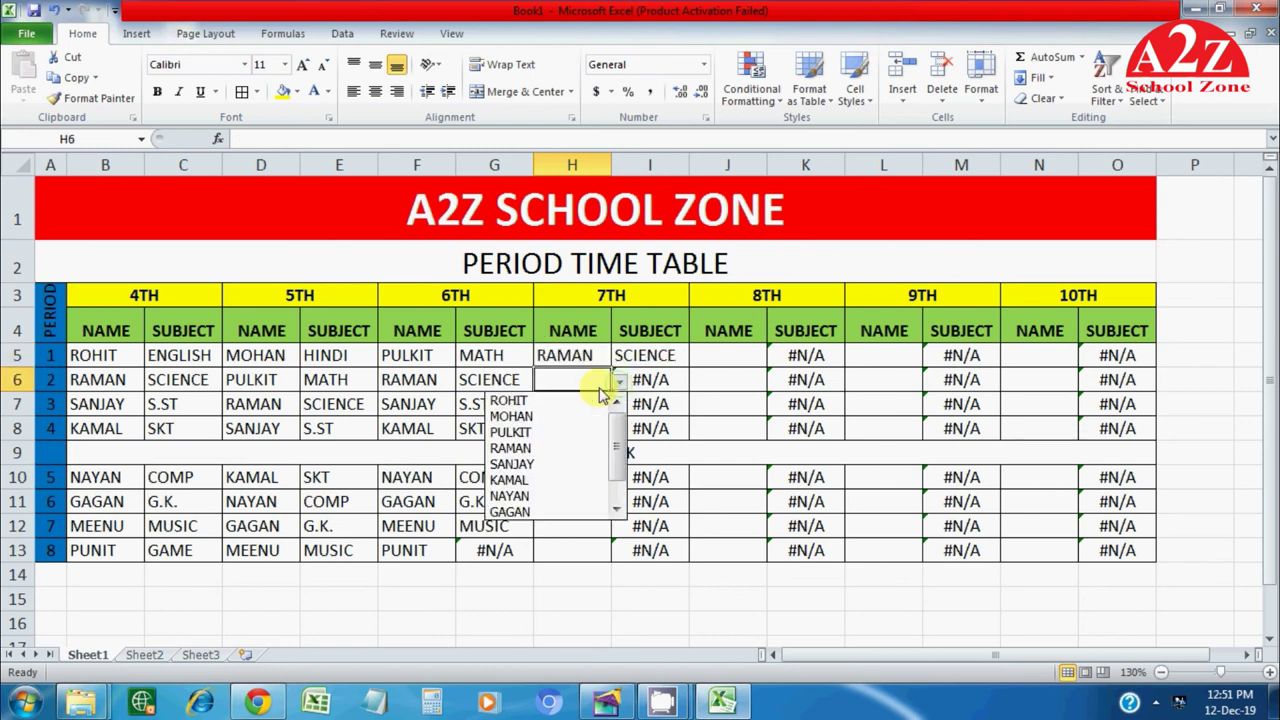
click(568, 466)
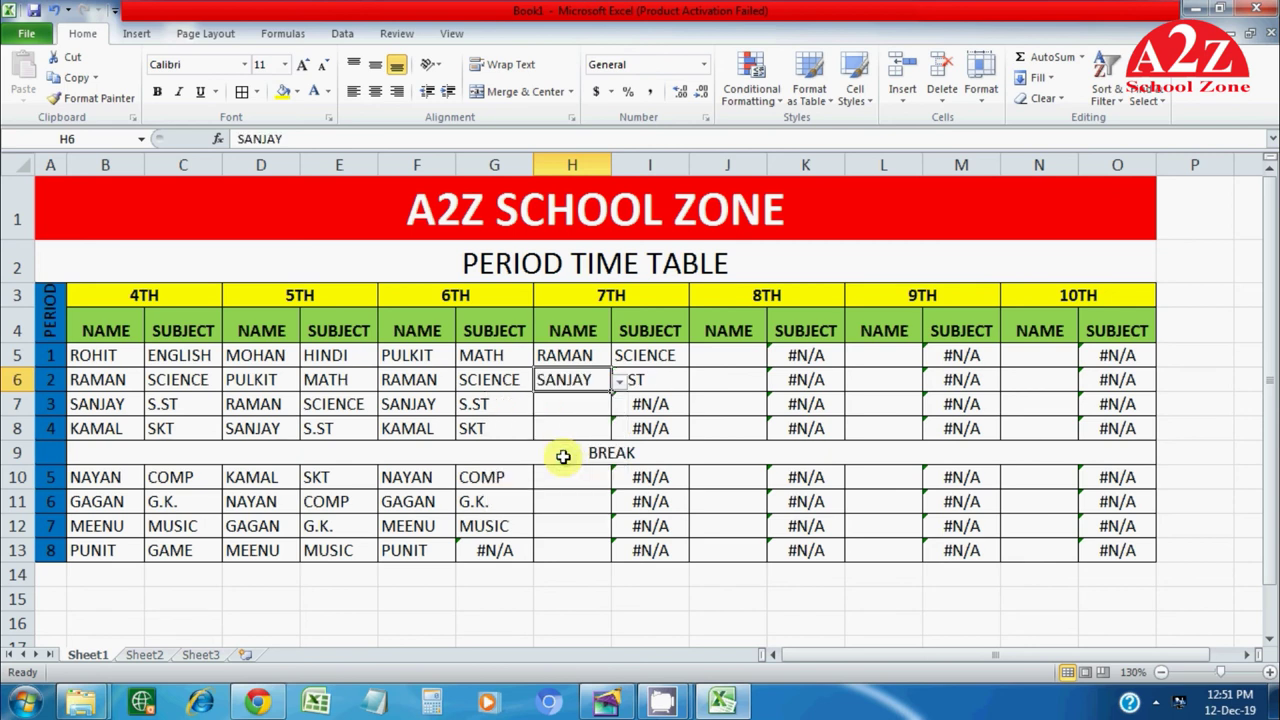
click(592, 402)
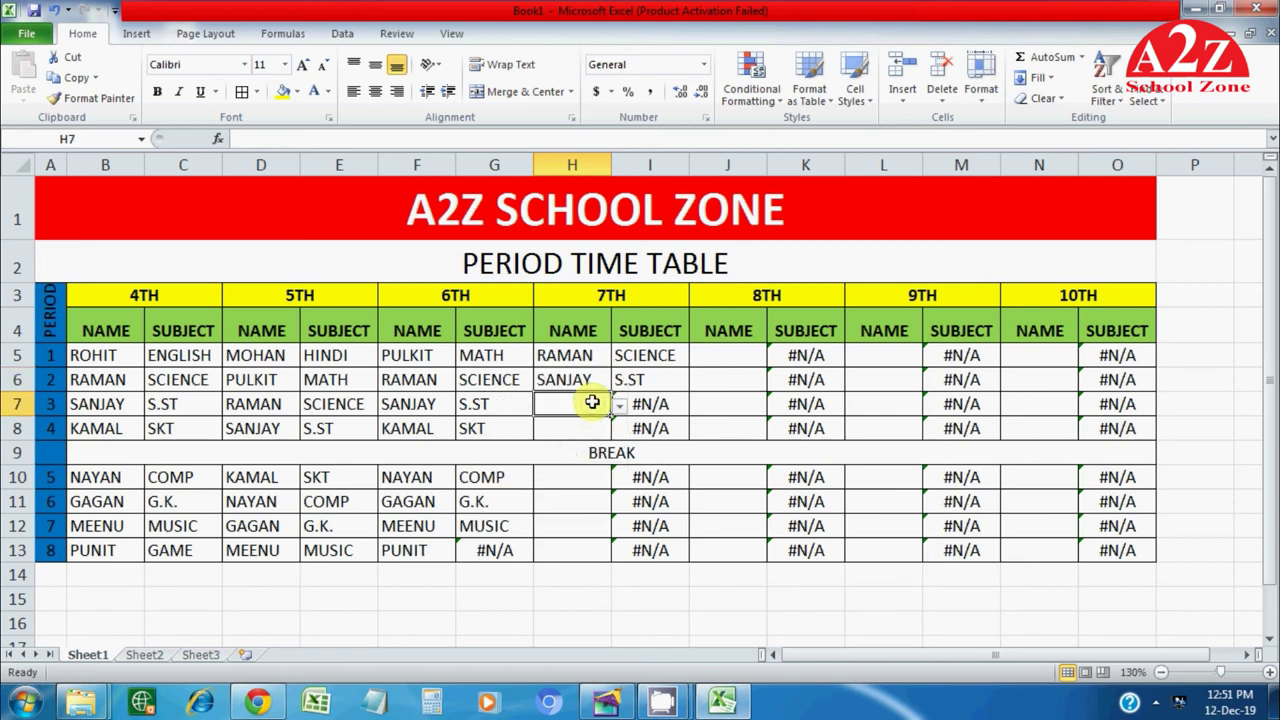
Step: Confirm H7 rejects a typed 'K', then choose KAMAL for H7 and NAYAN for H8
text(K)
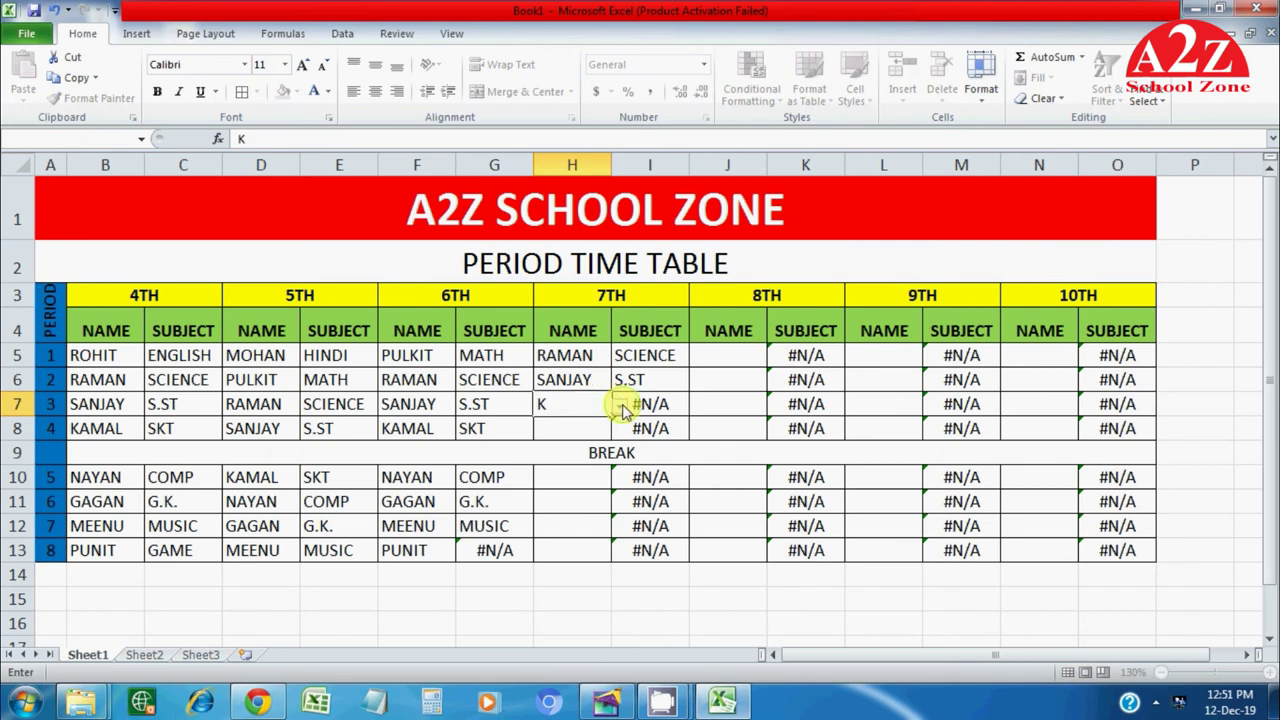
key(Return)
click(651, 389)
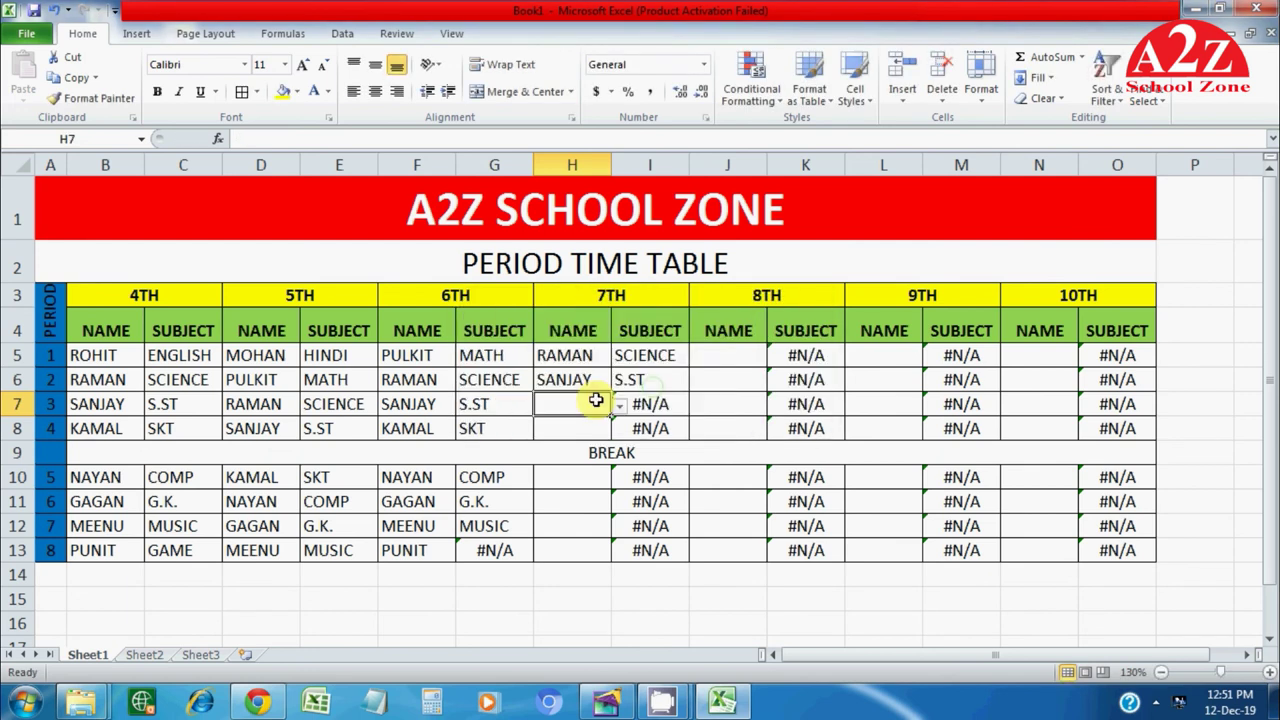
click(621, 405)
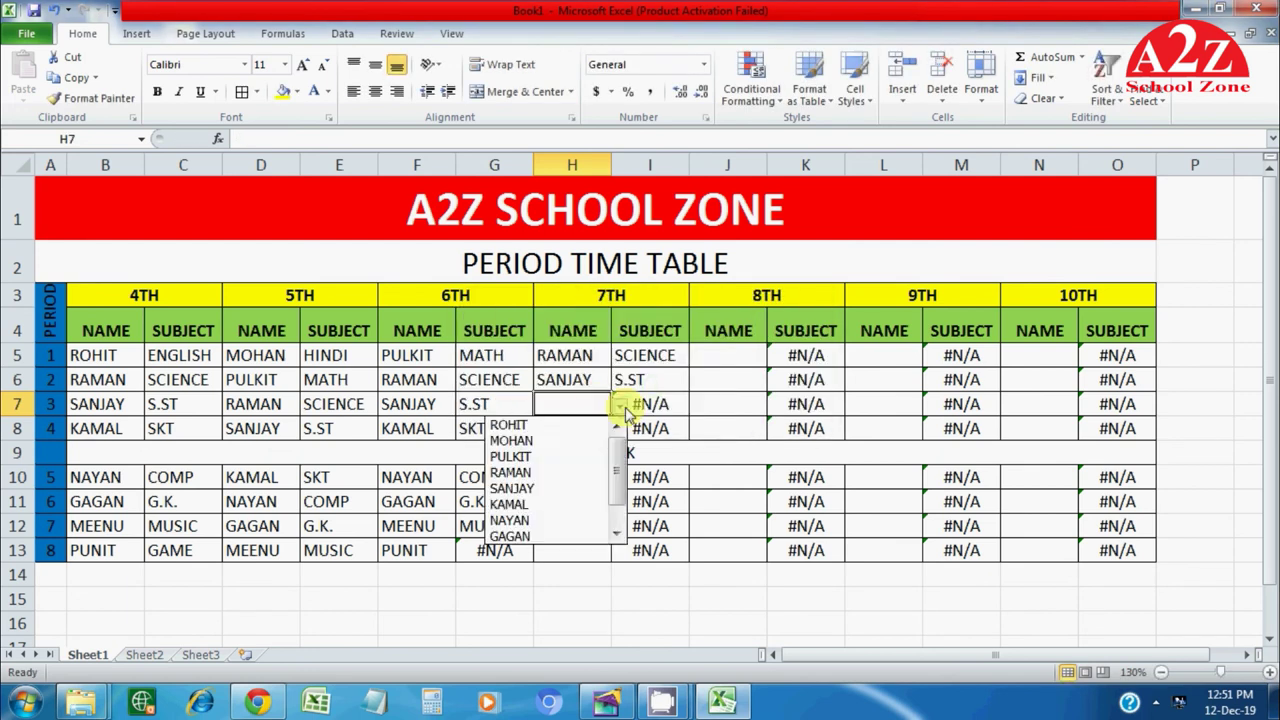
click(563, 501)
key(Return)
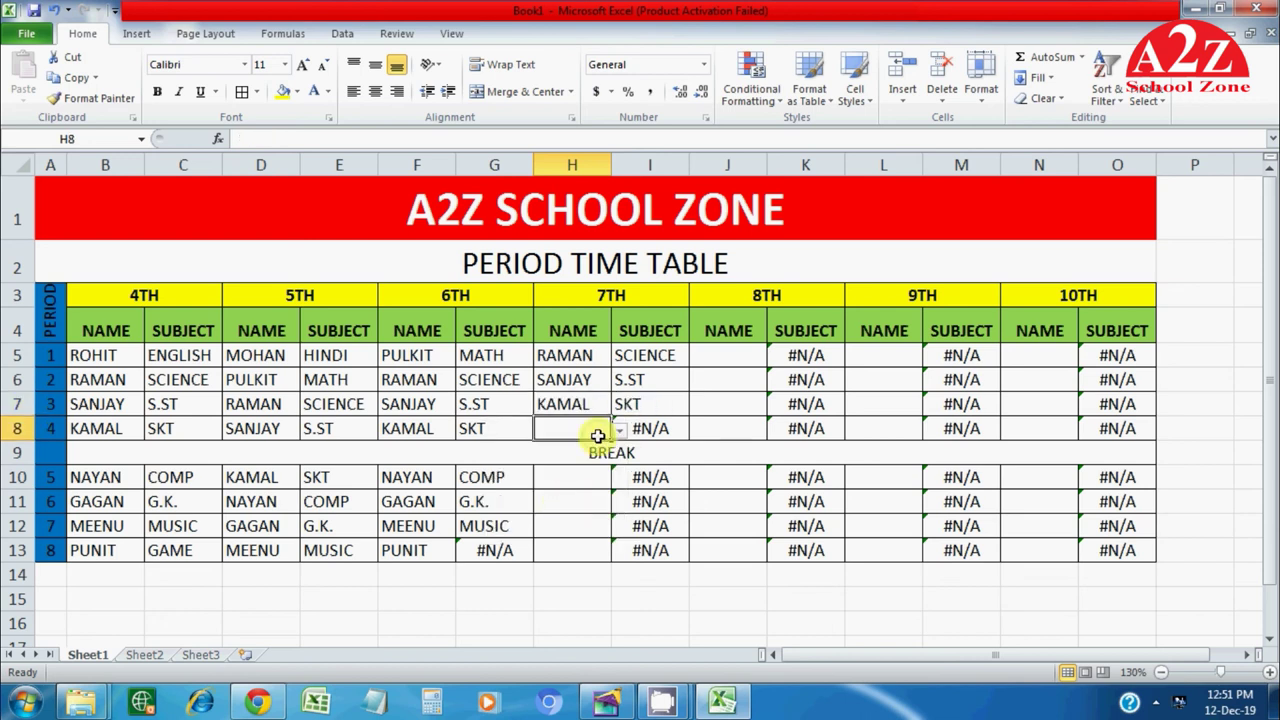
click(618, 432)
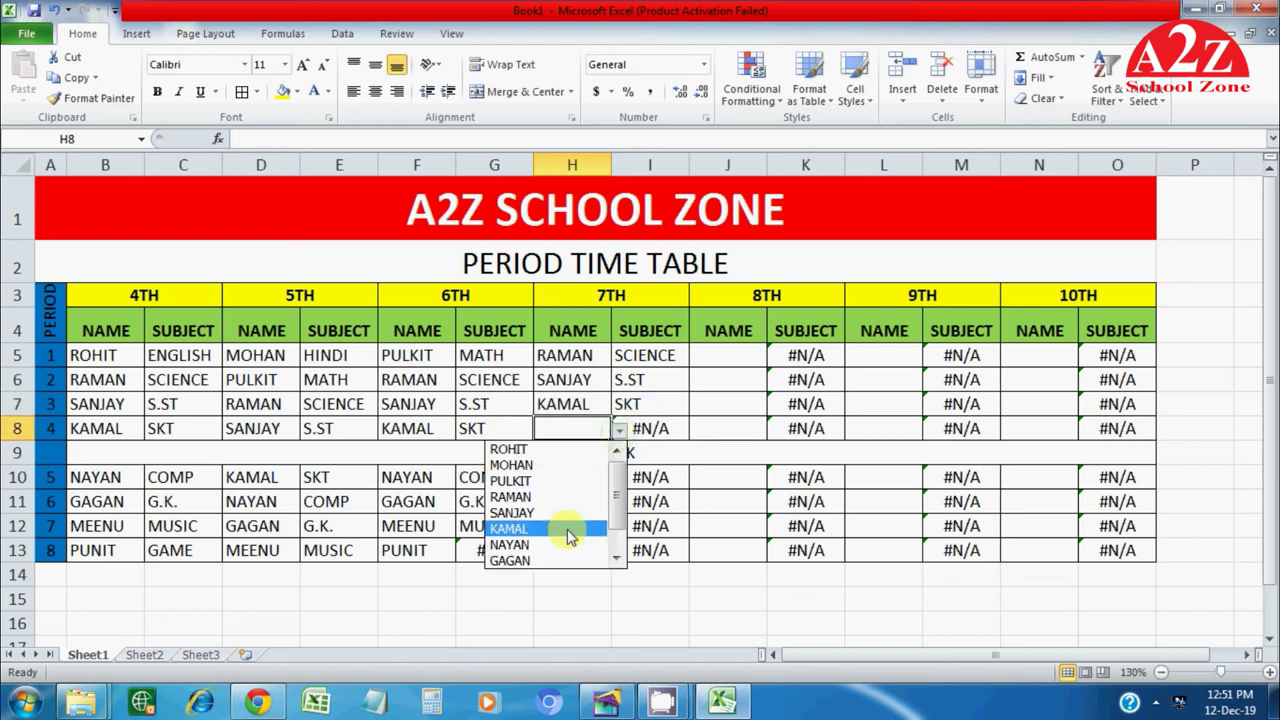
click(566, 537)
Step: Choose GAGAN for H10 and MEENU for H11 below the BREAK row
click(585, 478)
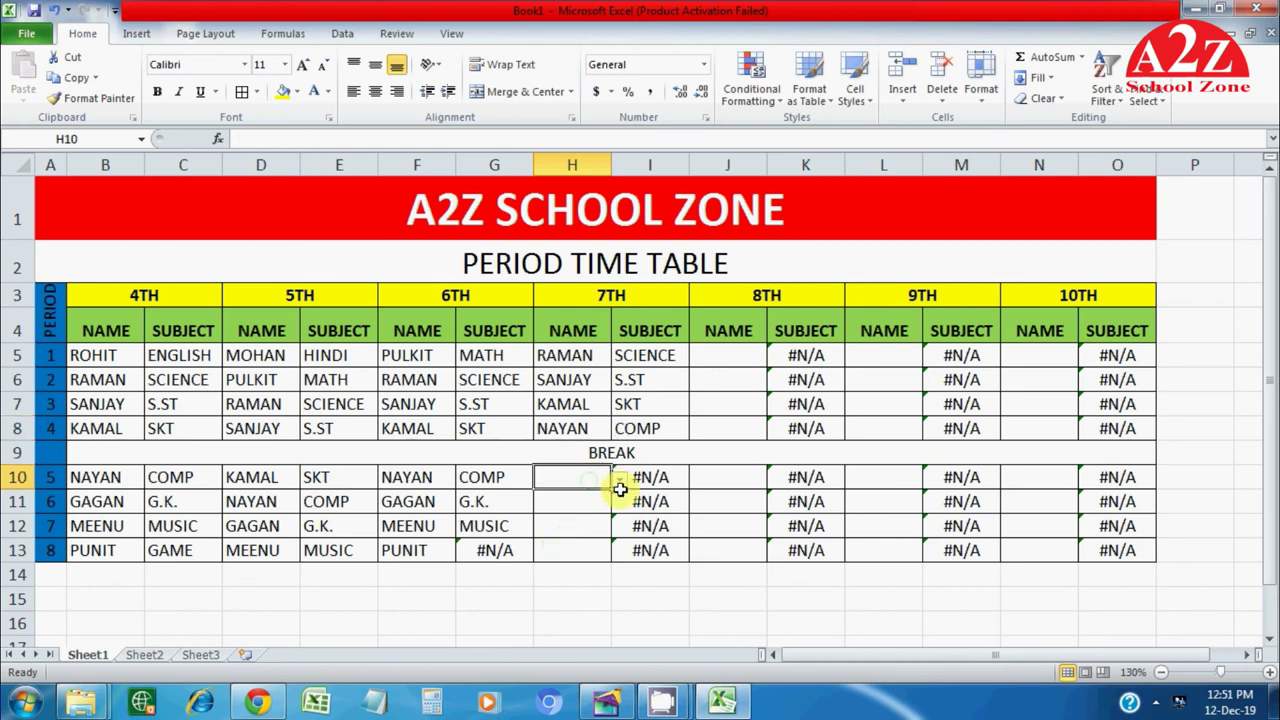
click(620, 480)
scroll(610, 522, down, 1)
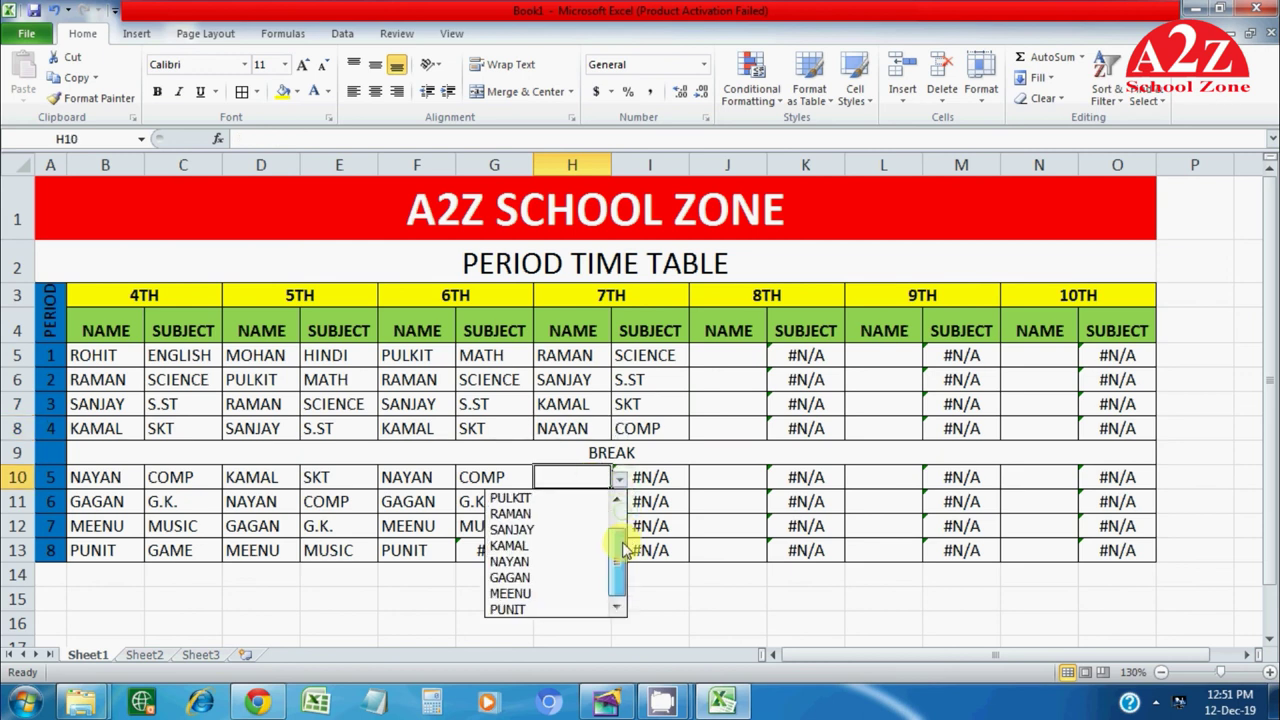
click(540, 577)
click(590, 501)
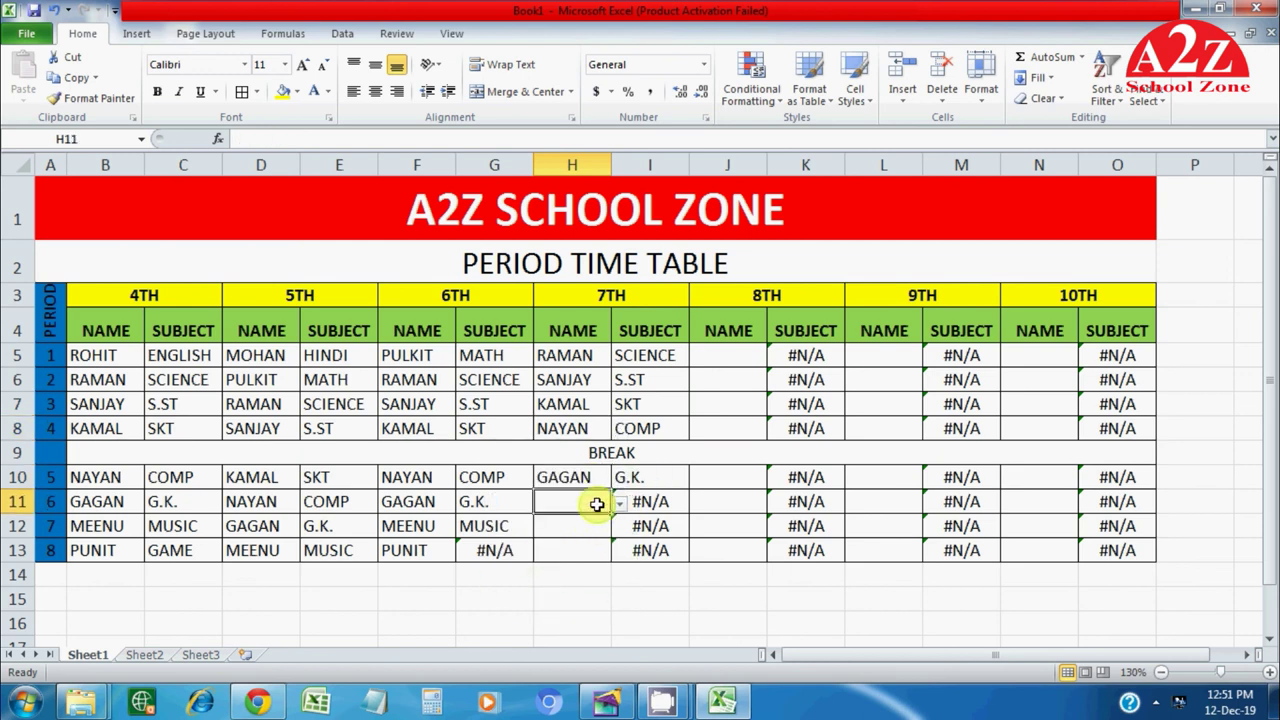
click(620, 503)
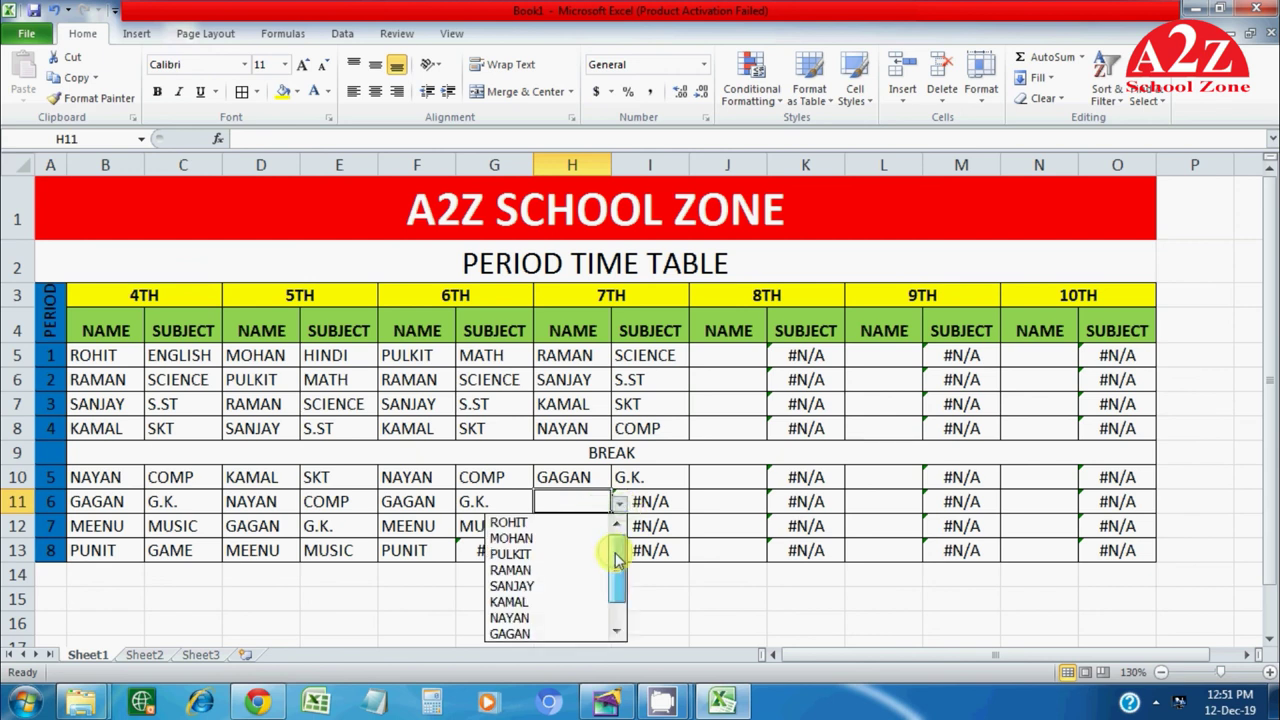
scroll(612, 556, down, 1)
click(550, 618)
Step: Fill H12 from its dropdown and choose ROHIT for H13, period 8
click(571, 526)
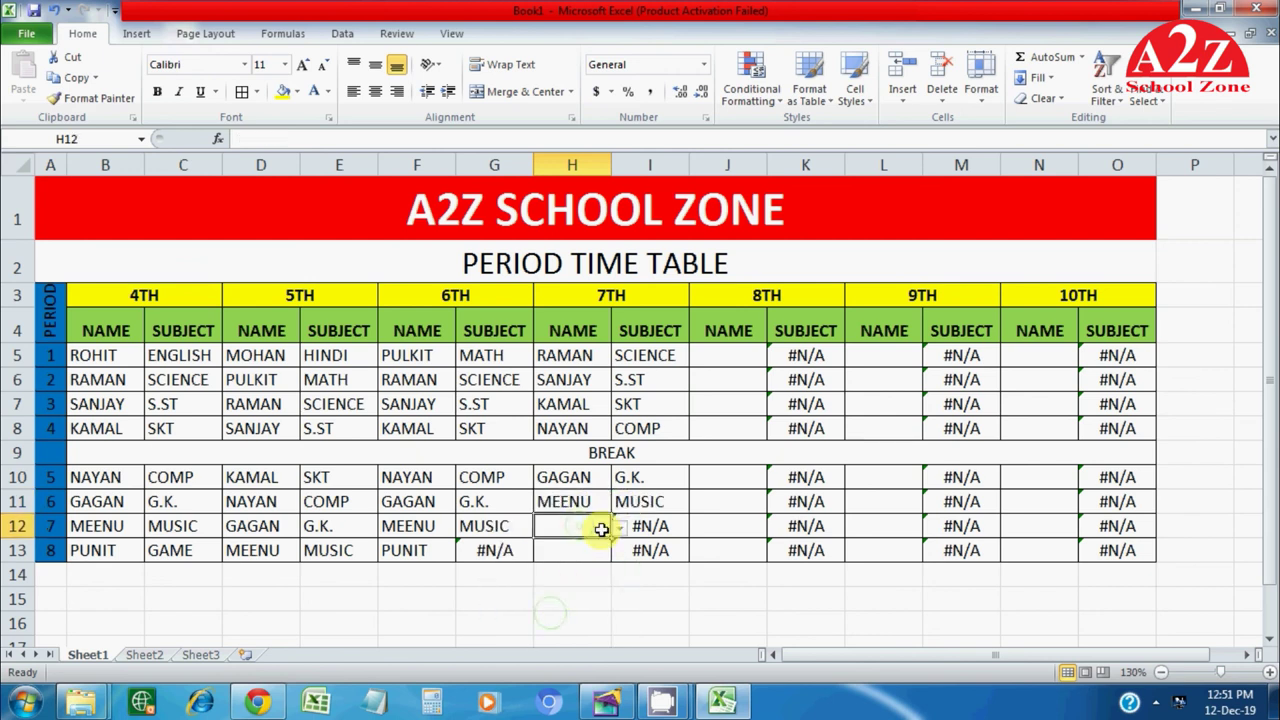
click(620, 527)
scroll(614, 612, down, 1)
click(586, 552)
click(620, 551)
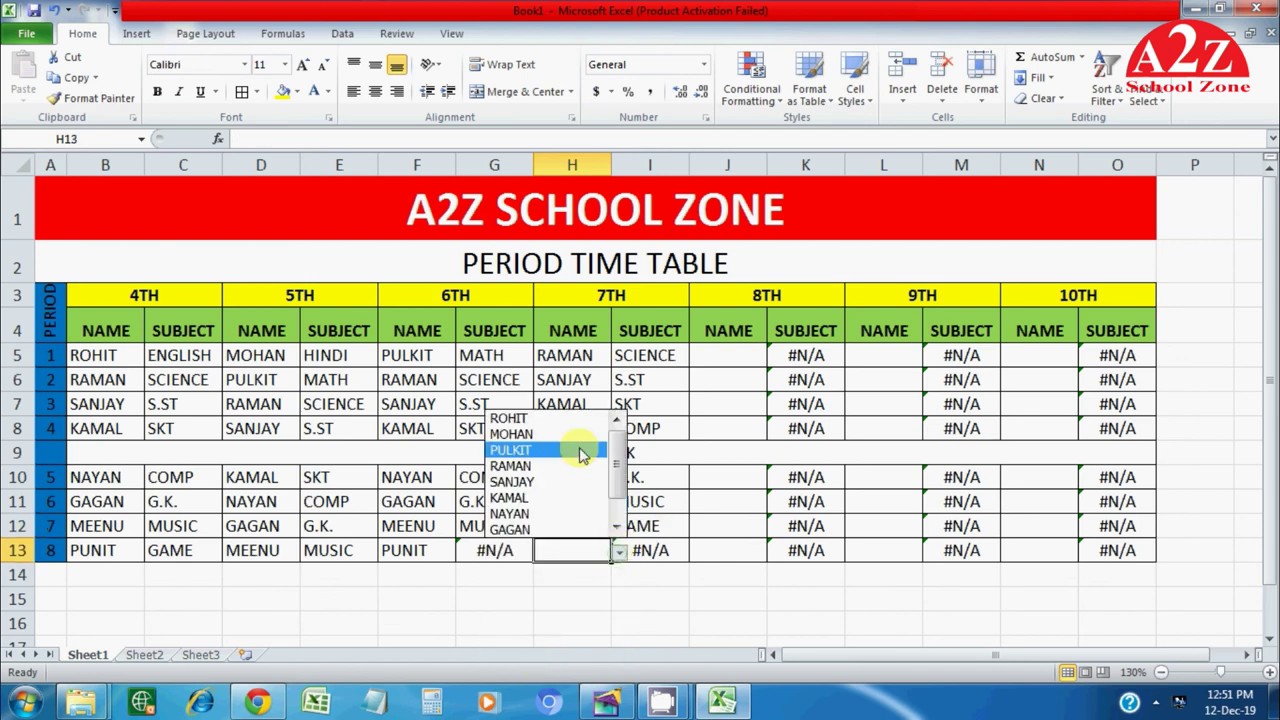
click(570, 419)
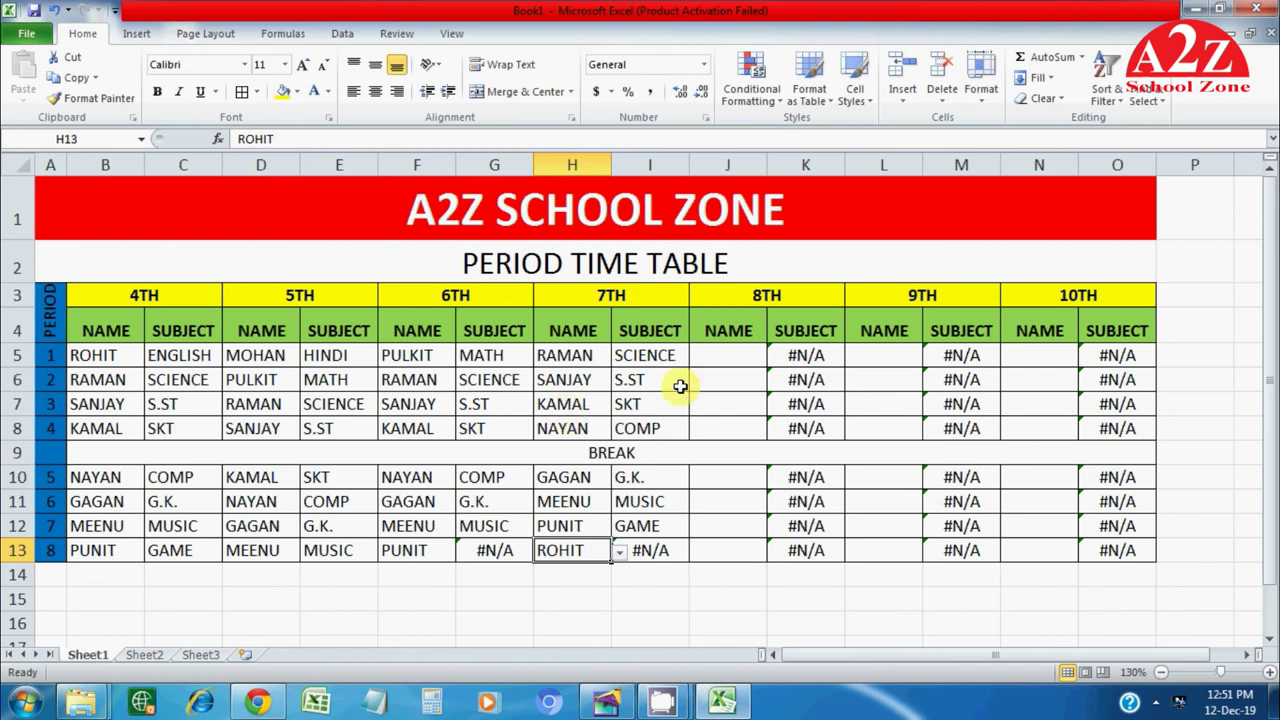
click(707, 357)
click(773, 357)
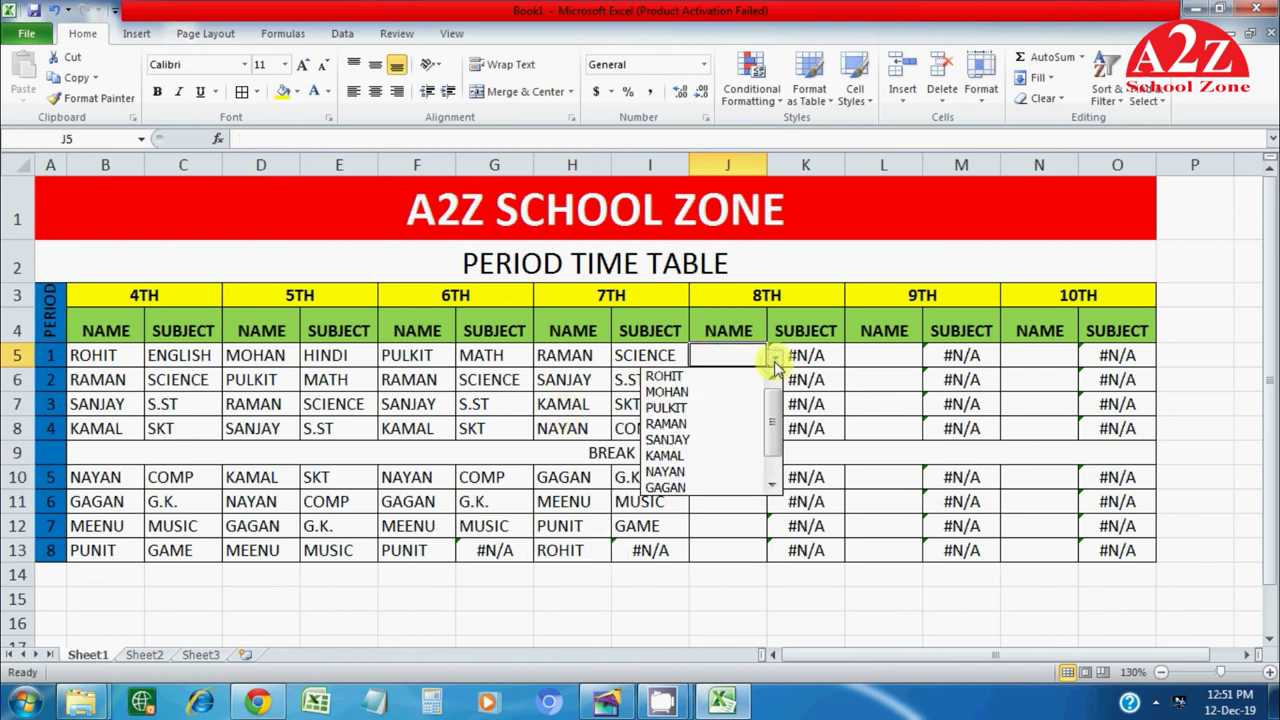
Step: Choose SANJAY, KAMAL, NAYAN and GAGAN for the 8TH class's periods 1–4 in J5:J8
click(735, 440)
click(735, 379)
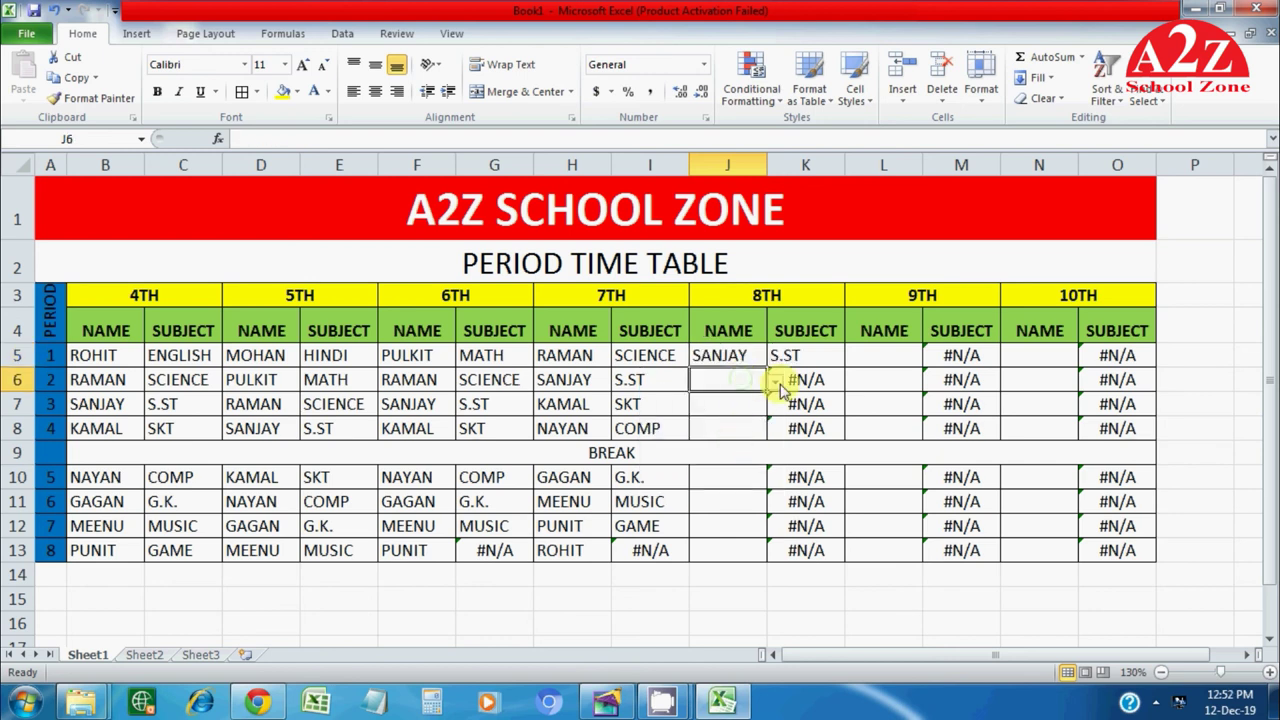
click(775, 381)
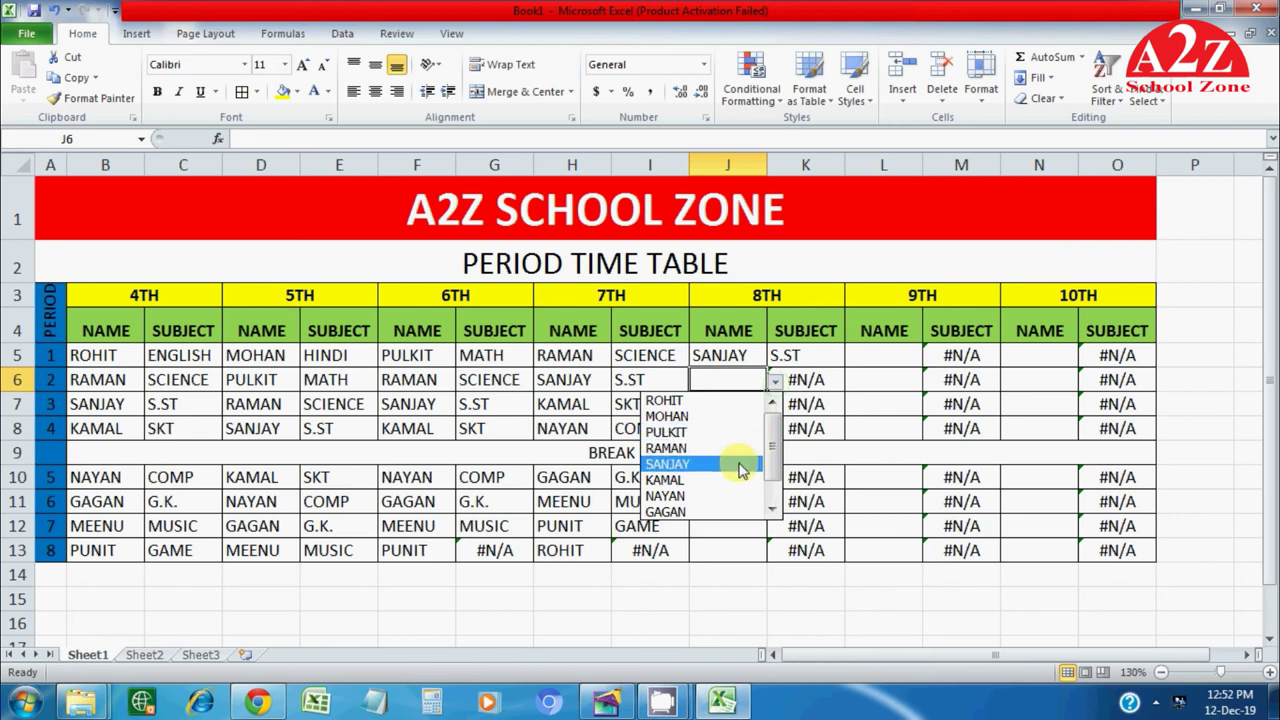
click(737, 482)
click(745, 405)
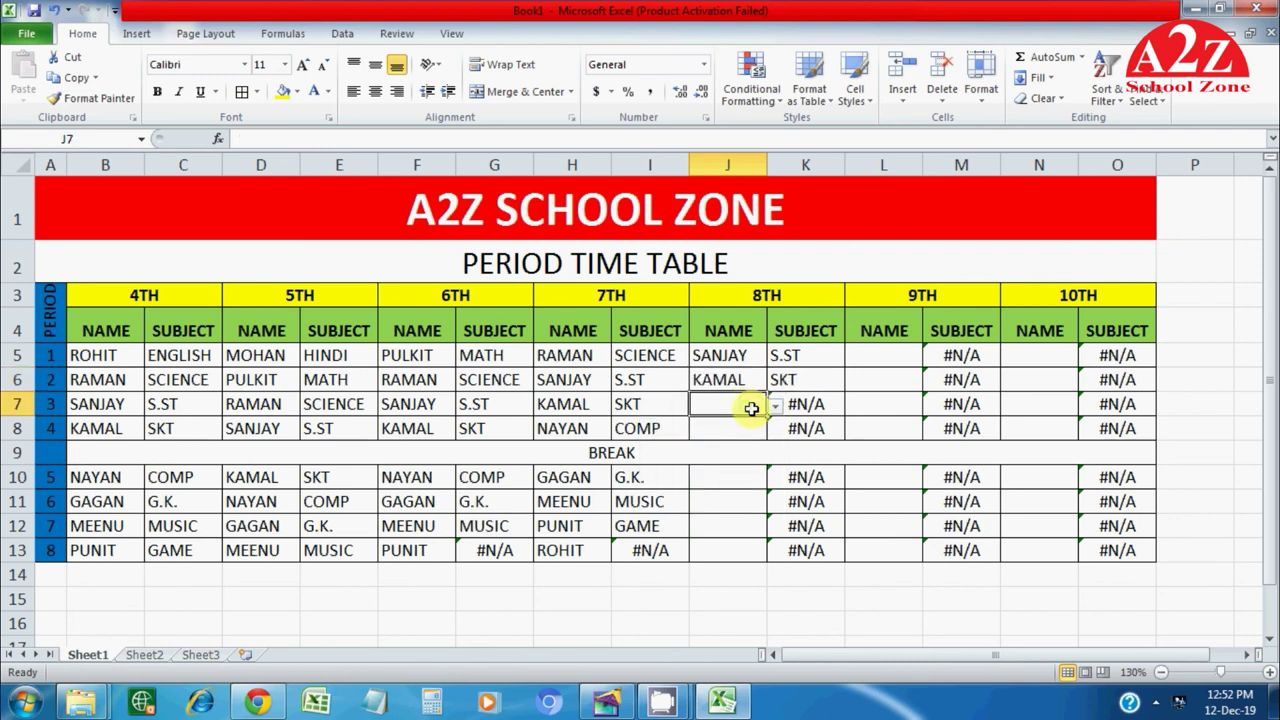
click(775, 405)
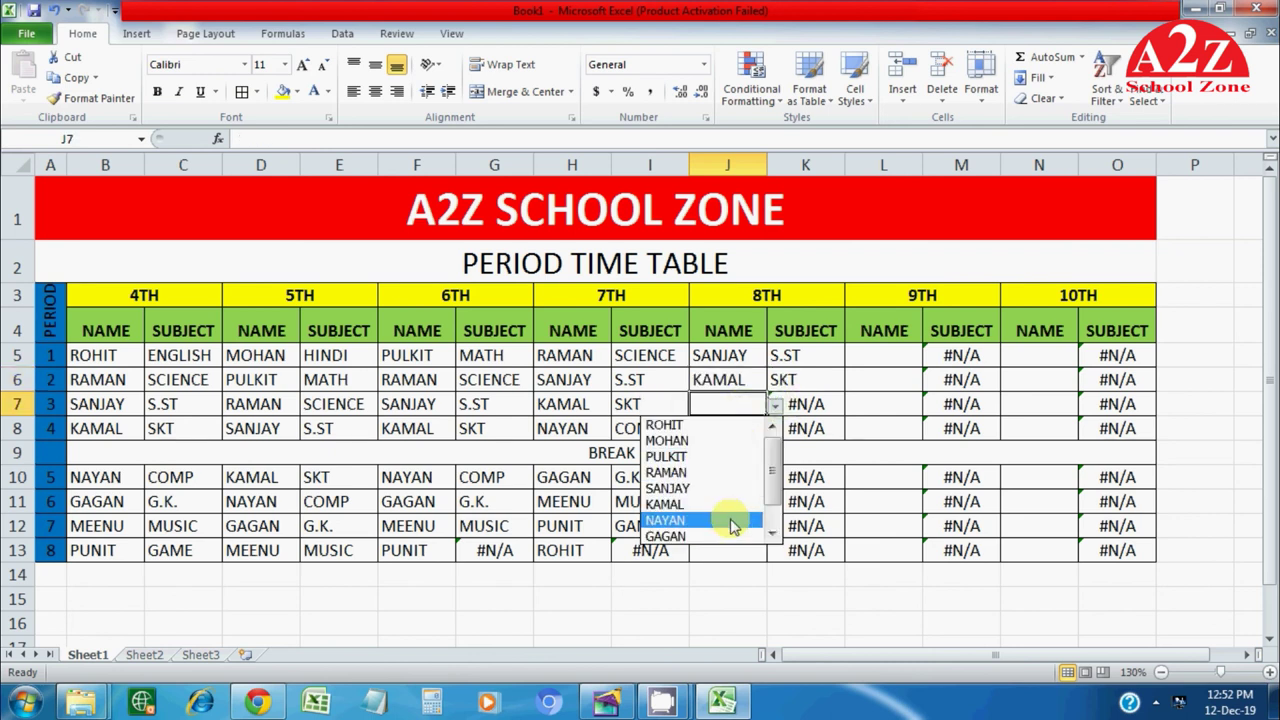
click(732, 521)
click(740, 428)
click(775, 428)
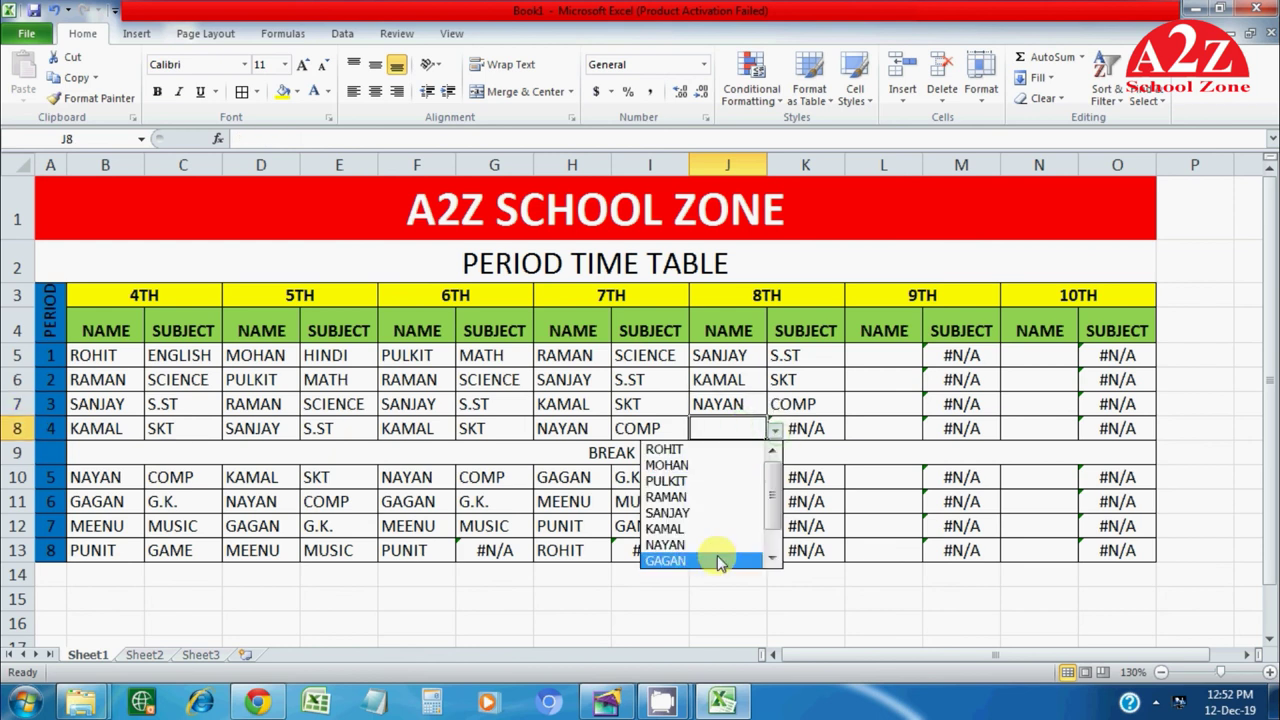
click(717, 562)
Step: Choose MEENU, PUNIT, ROHIT and MOHAN for the 8TH class's periods 5–8 in J10:J13
click(731, 479)
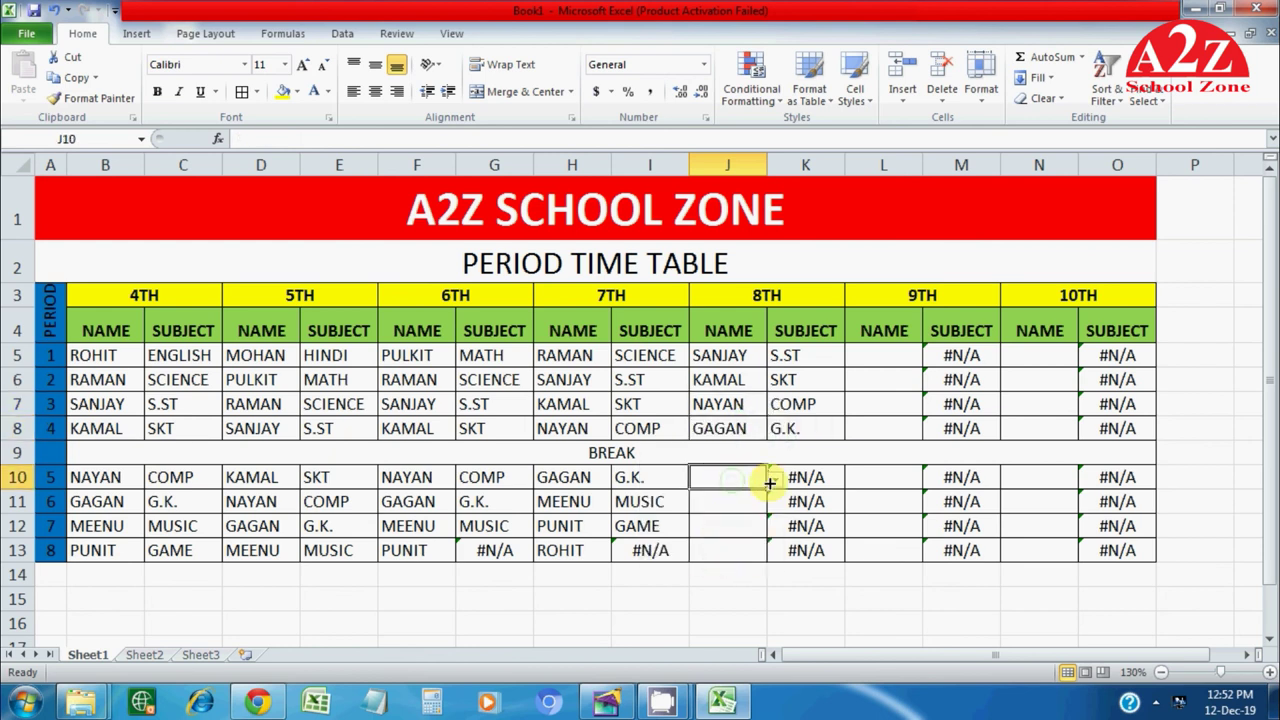
click(776, 479)
scroll(766, 535, down, 1)
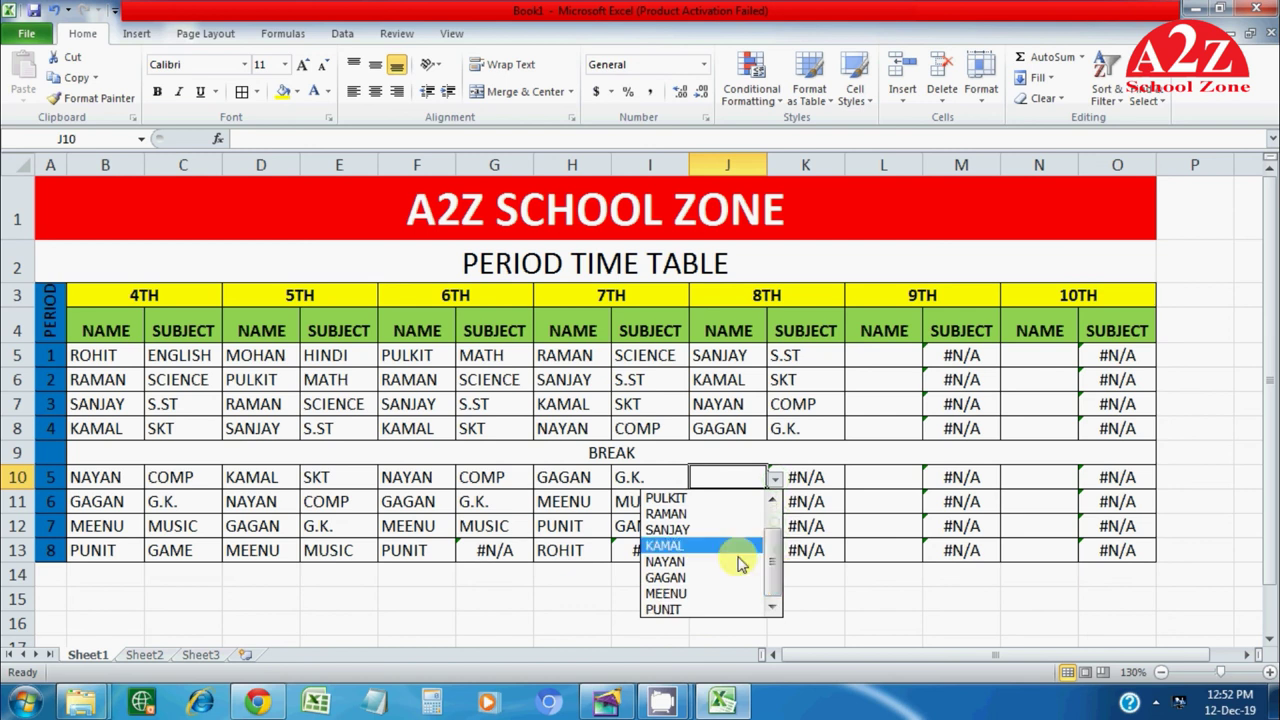
click(701, 593)
click(760, 503)
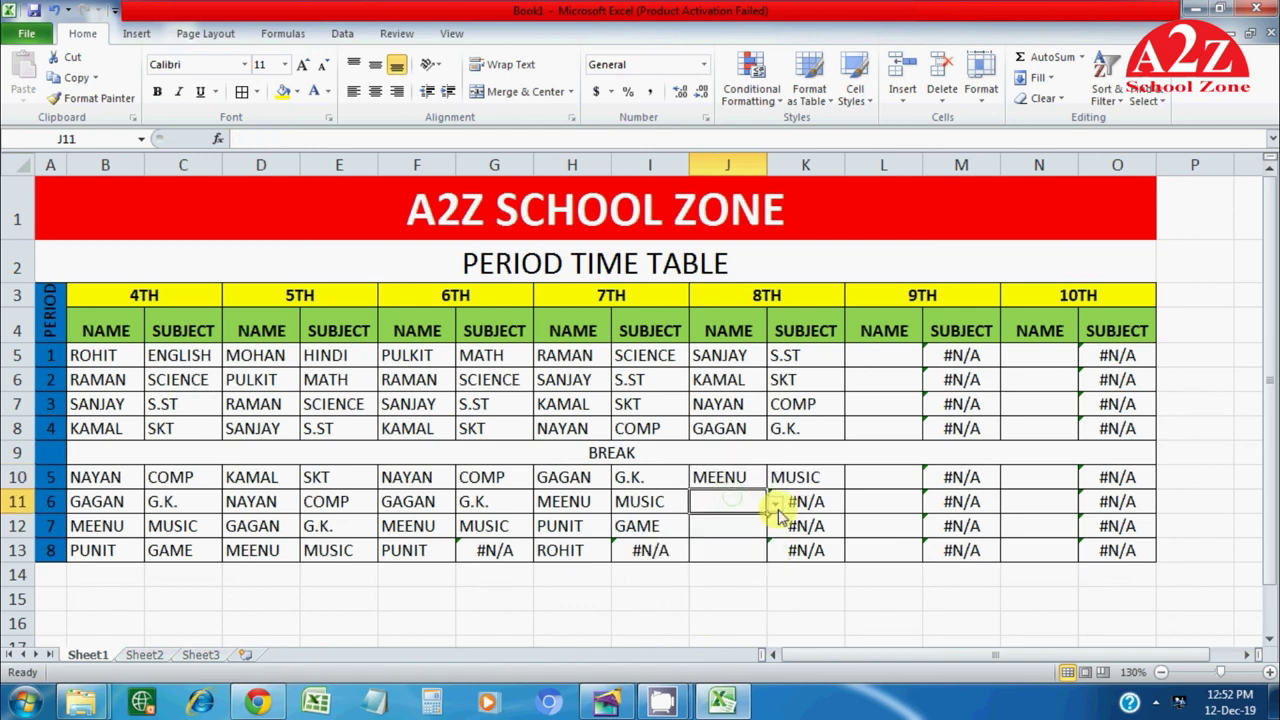
click(776, 505)
click(771, 631)
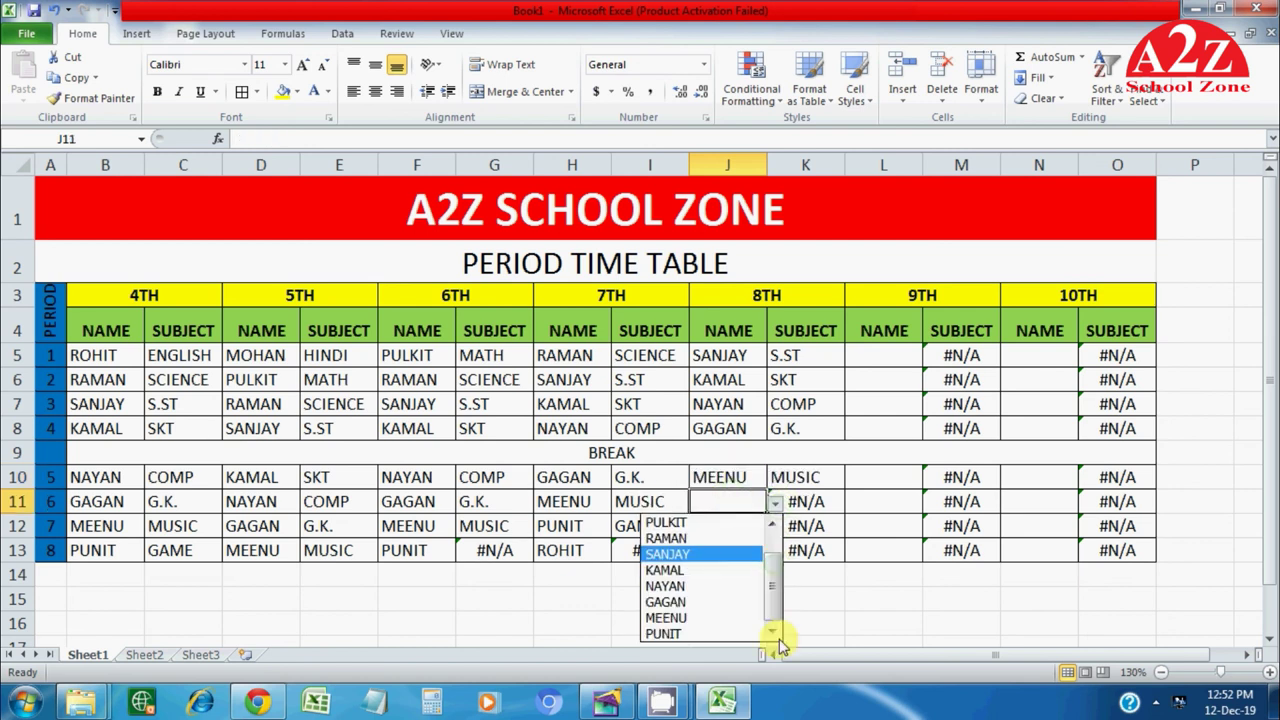
click(718, 633)
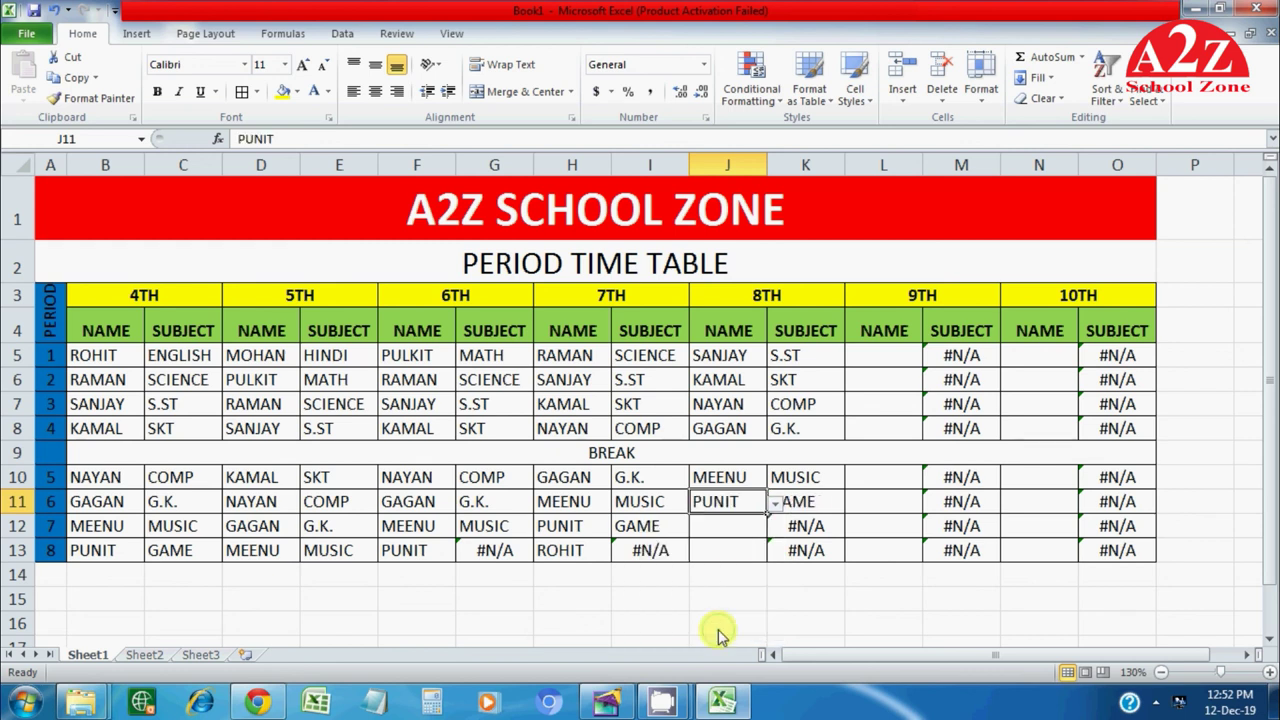
click(758, 527)
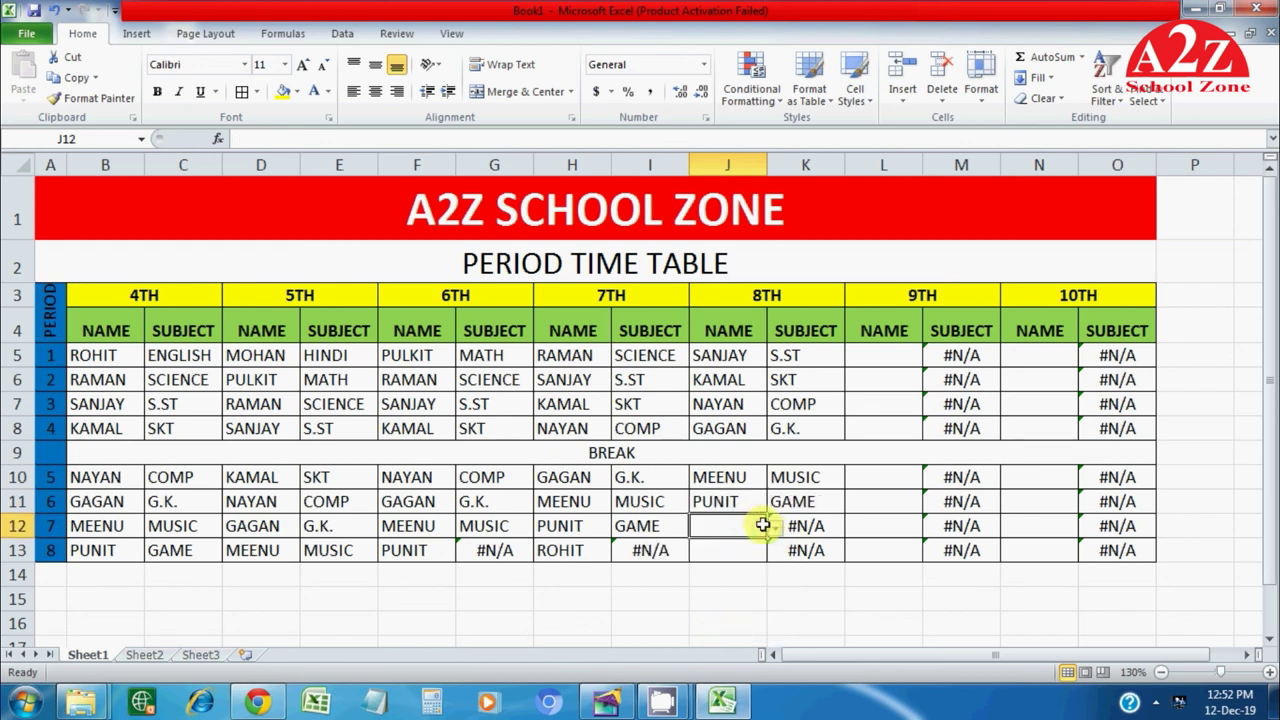
click(775, 527)
click(733, 548)
click(737, 549)
click(774, 551)
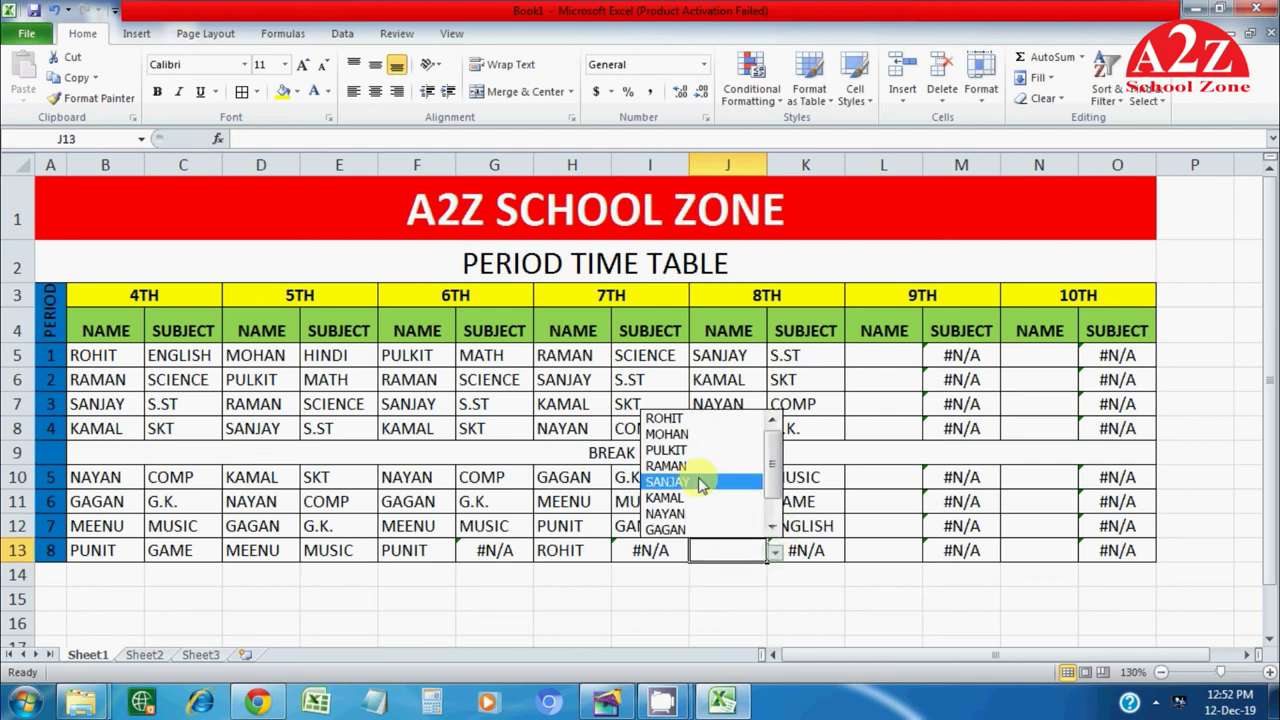
click(668, 434)
click(911, 355)
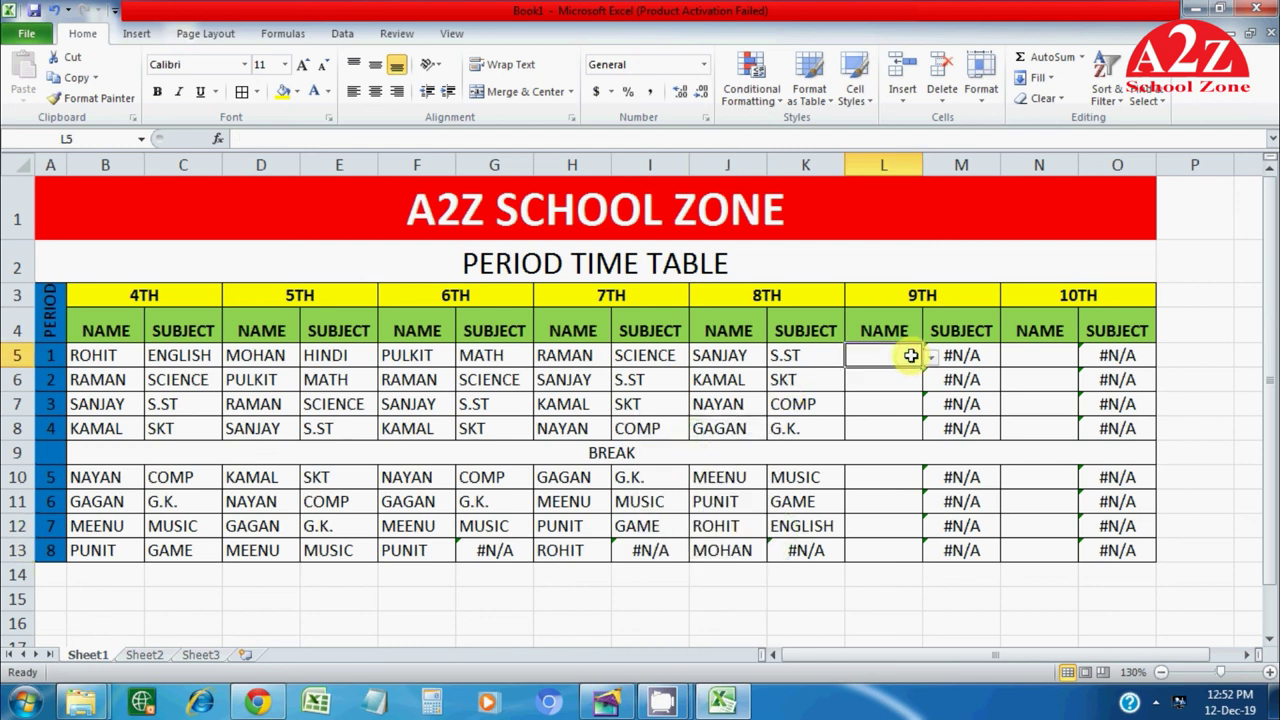
Step: Choose KAMAL, NAYAN, GAGAN and MEENU for the 9TH class's periods 1–4 in L5:L8
click(931, 358)
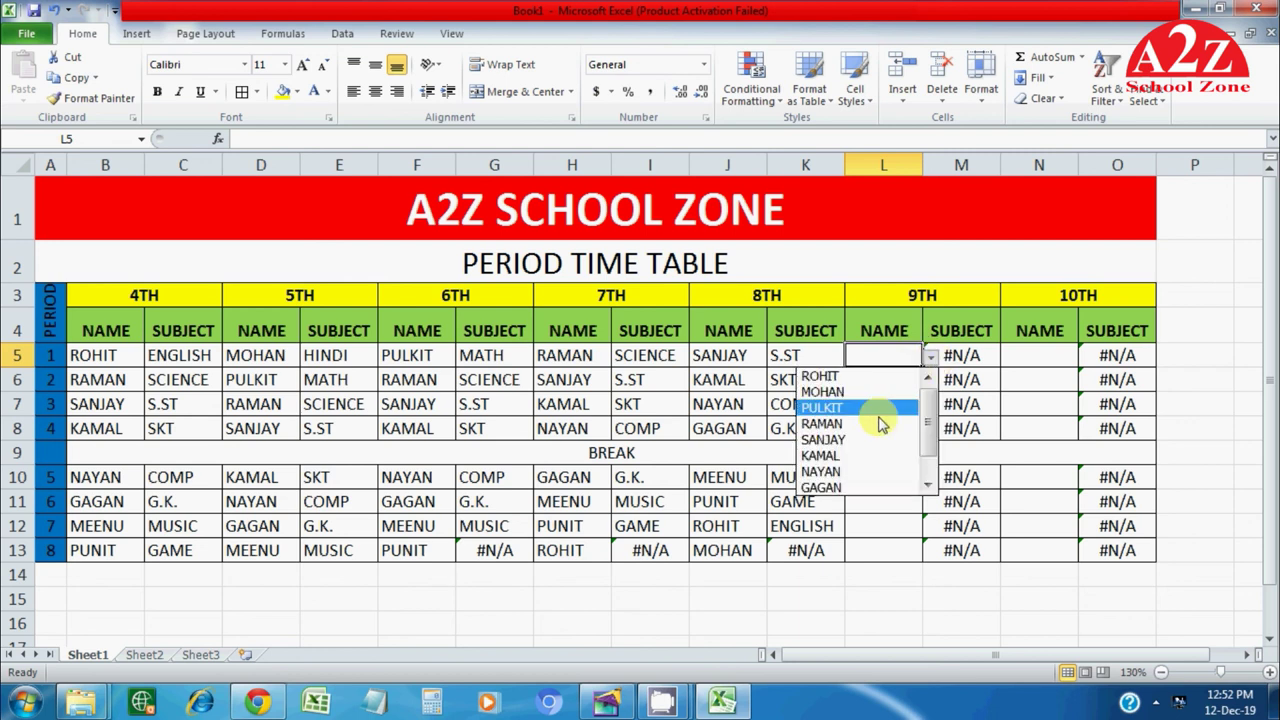
click(869, 458)
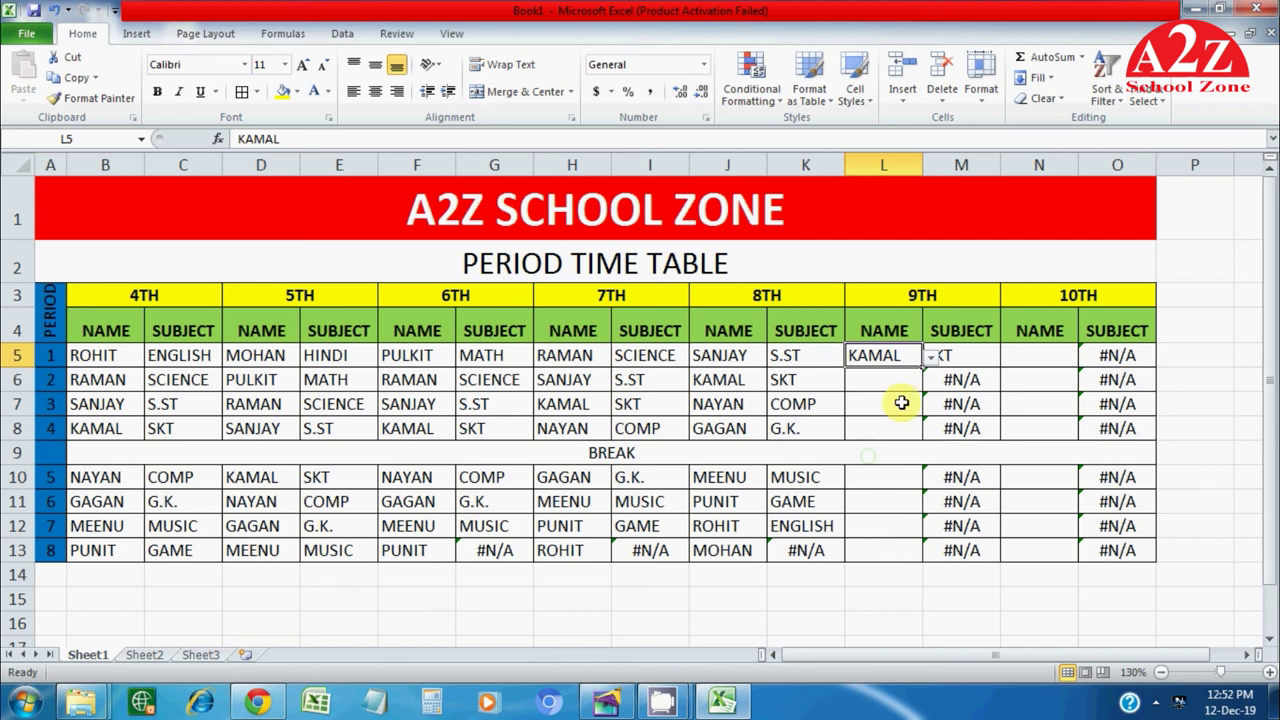
click(903, 380)
click(931, 383)
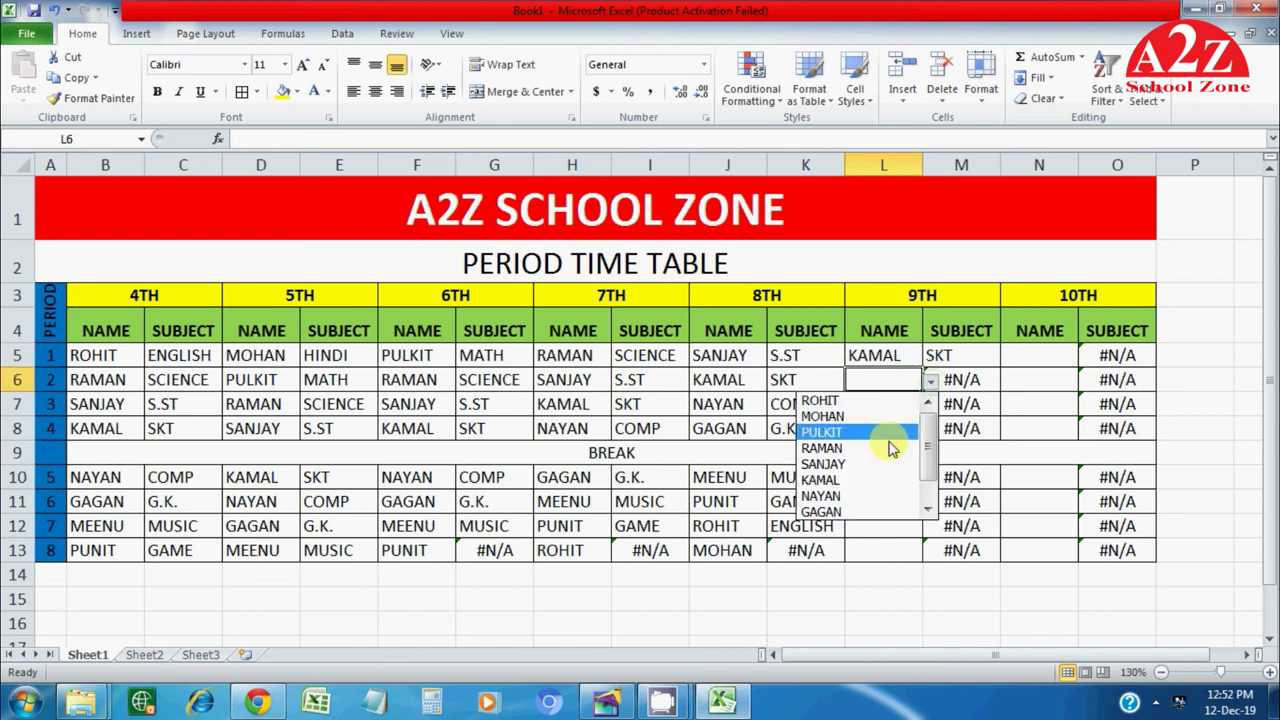
click(886, 506)
click(918, 407)
click(930, 406)
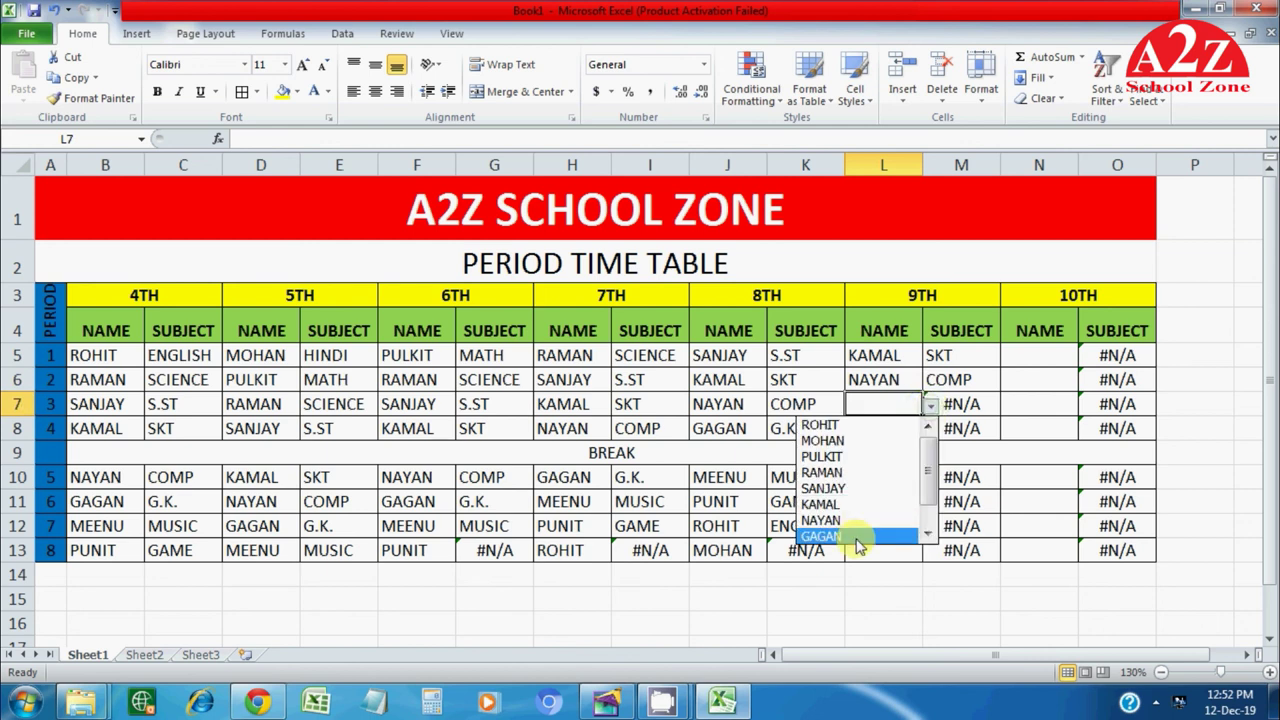
click(857, 533)
click(900, 428)
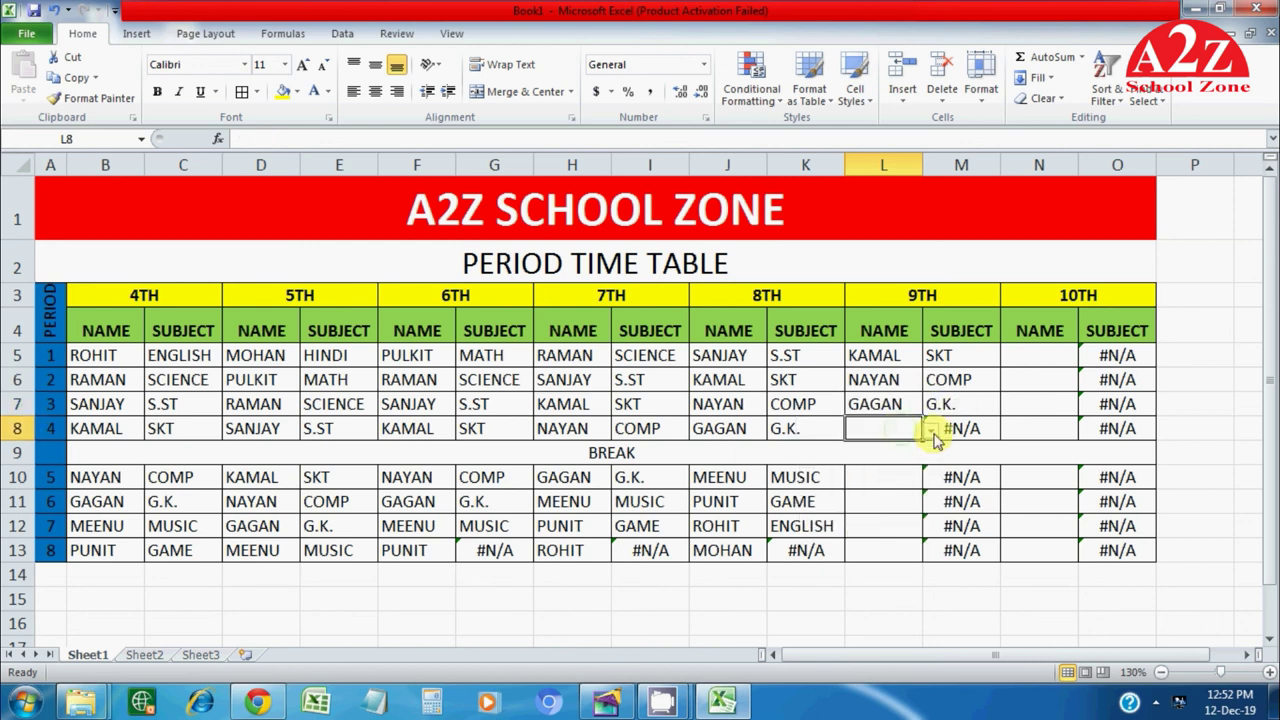
click(930, 429)
scroll(932, 490, down, 2)
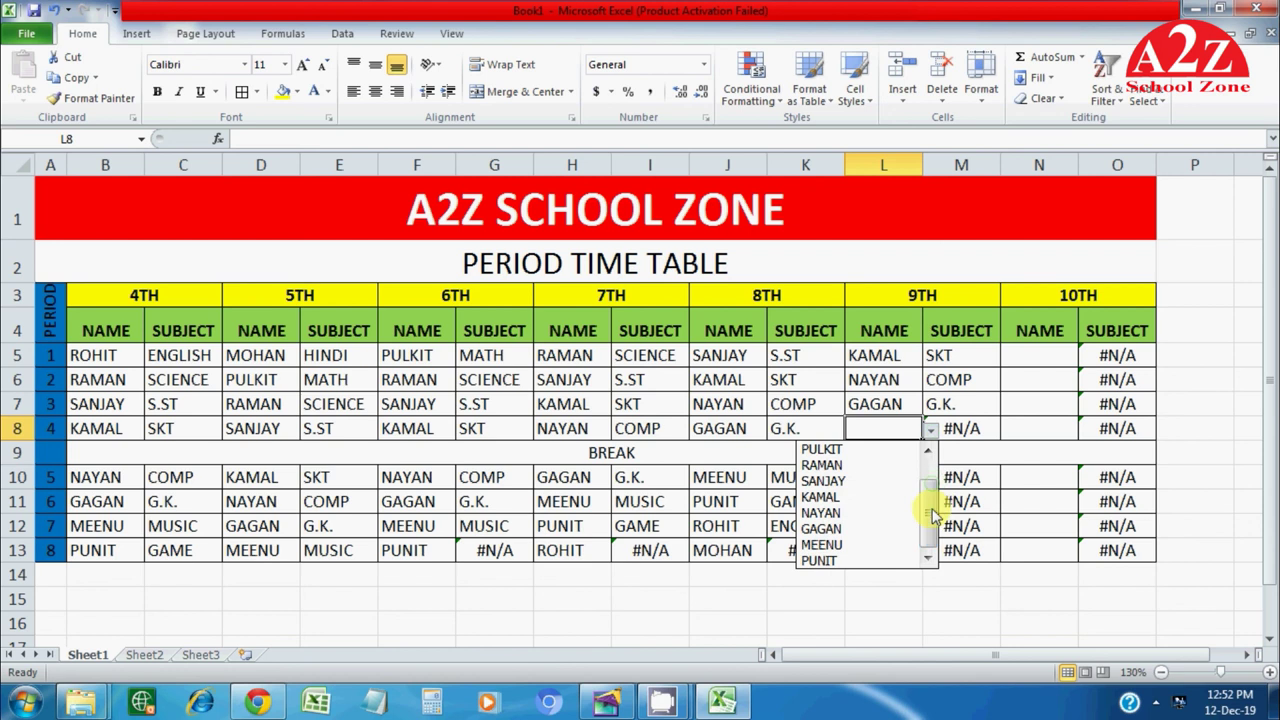
click(873, 545)
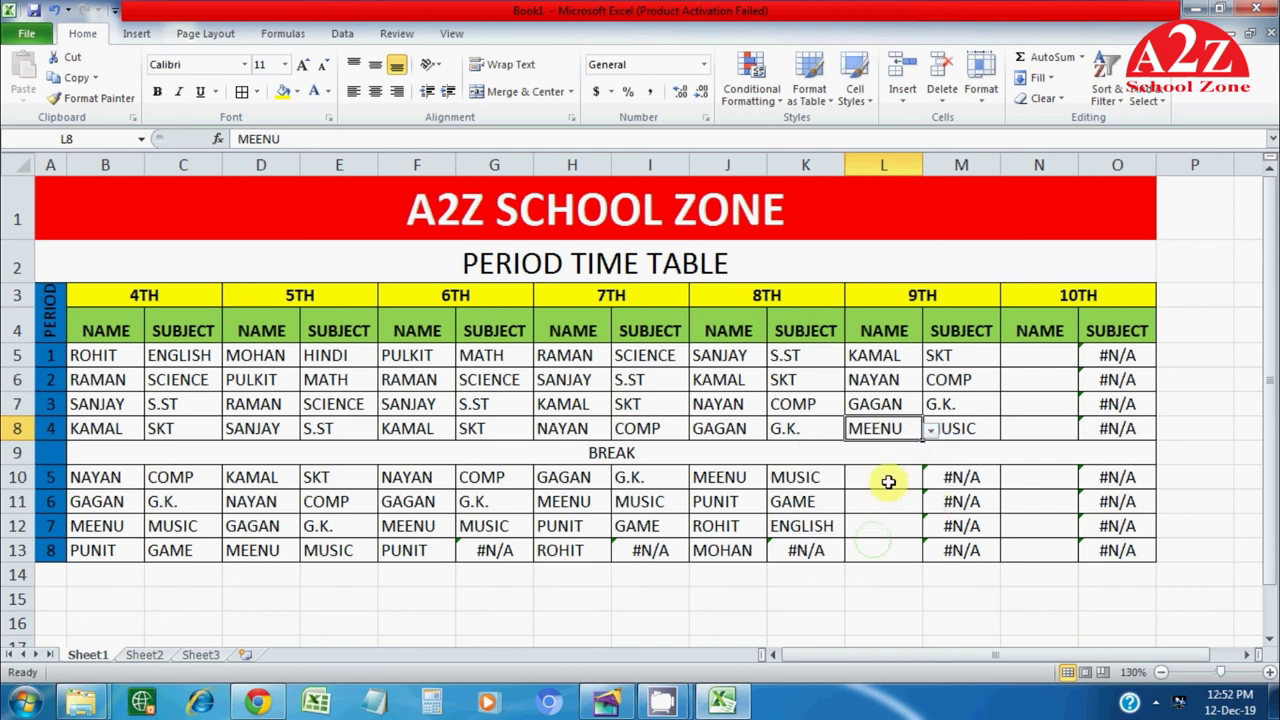
Step: Choose PUNIT, ROHIT, MOHAN and PULKIT for the 9TH class's periods 5–8 in L10:L13
click(889, 478)
click(930, 483)
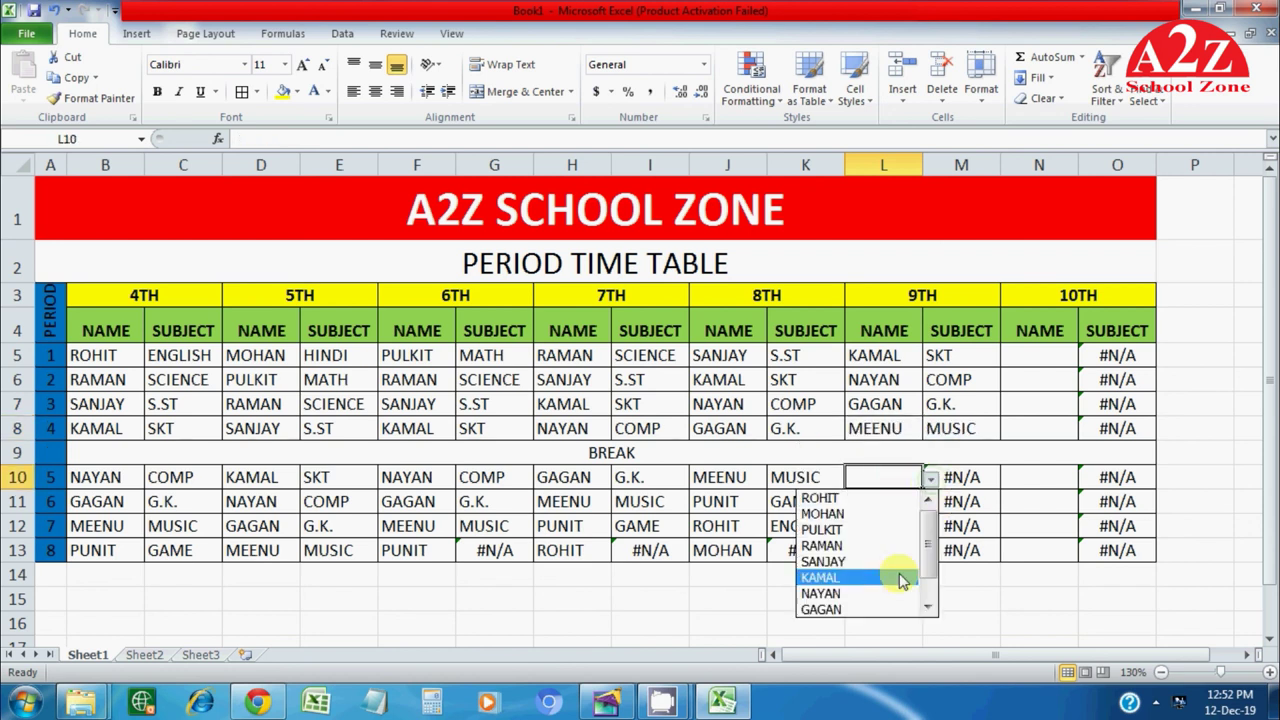
scroll(920, 570, down, 2)
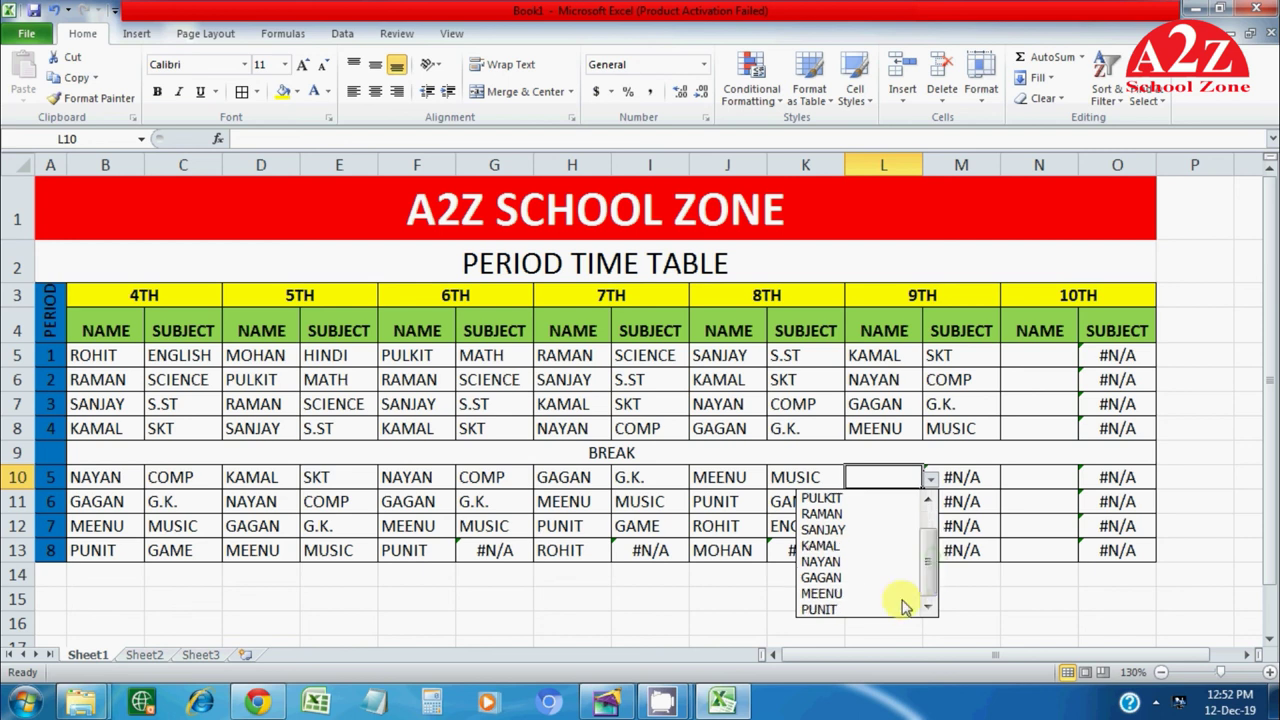
click(872, 609)
click(903, 504)
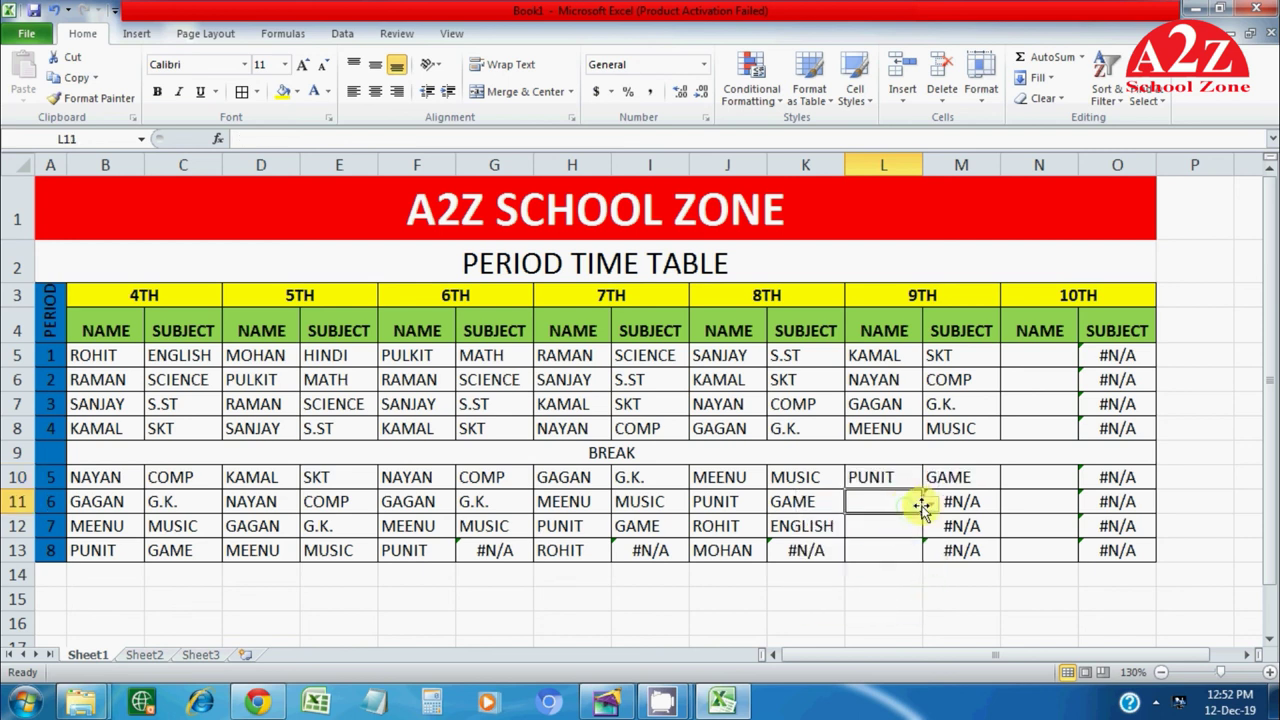
click(929, 503)
click(883, 523)
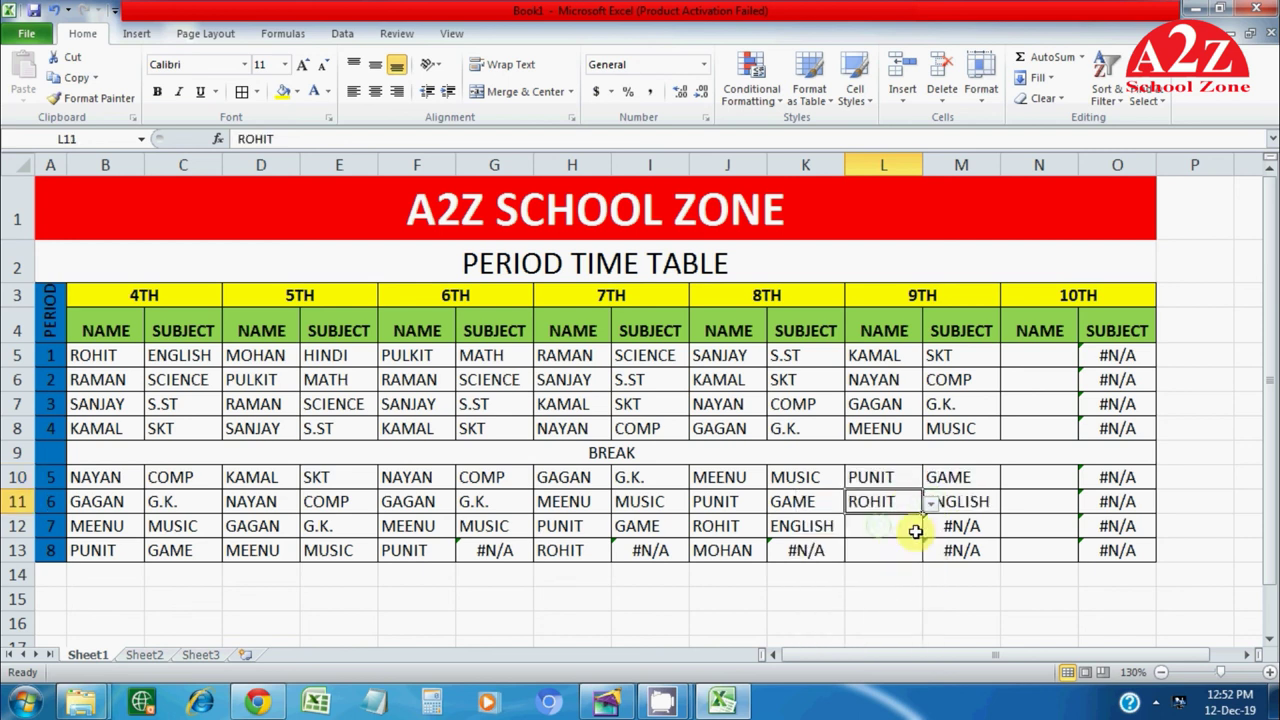
click(906, 530)
click(931, 528)
click(891, 563)
click(892, 551)
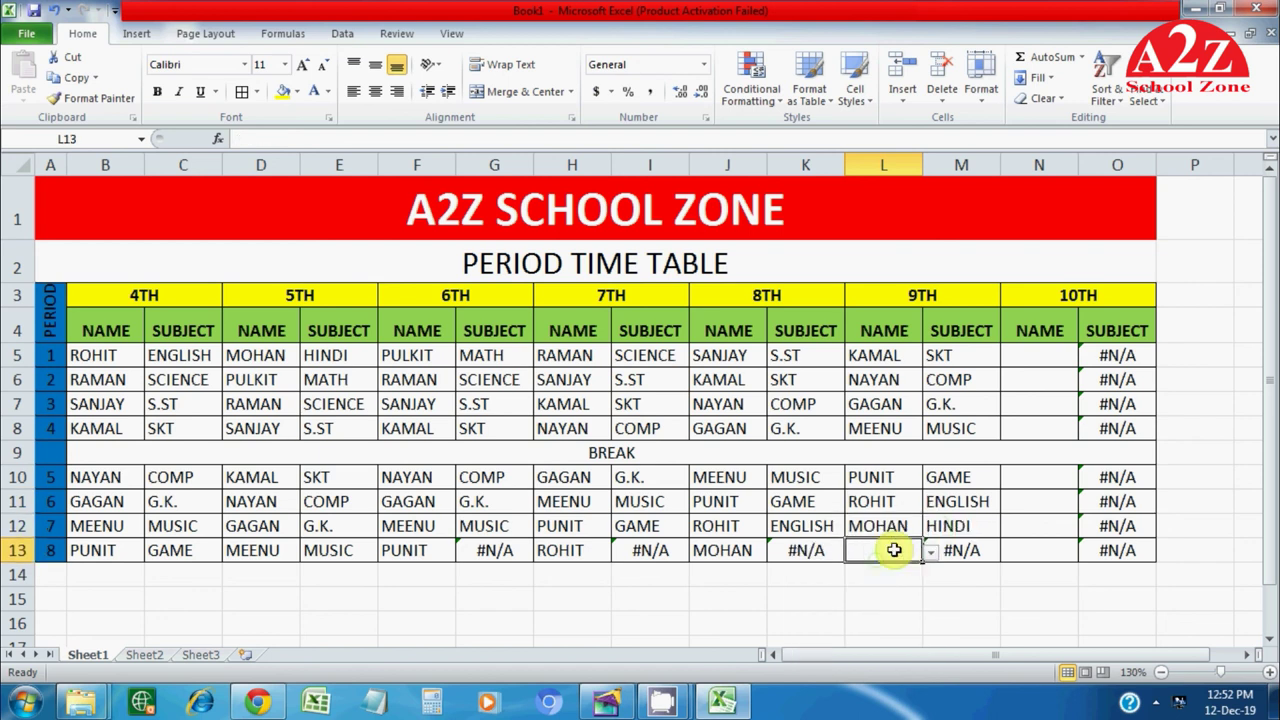
click(929, 551)
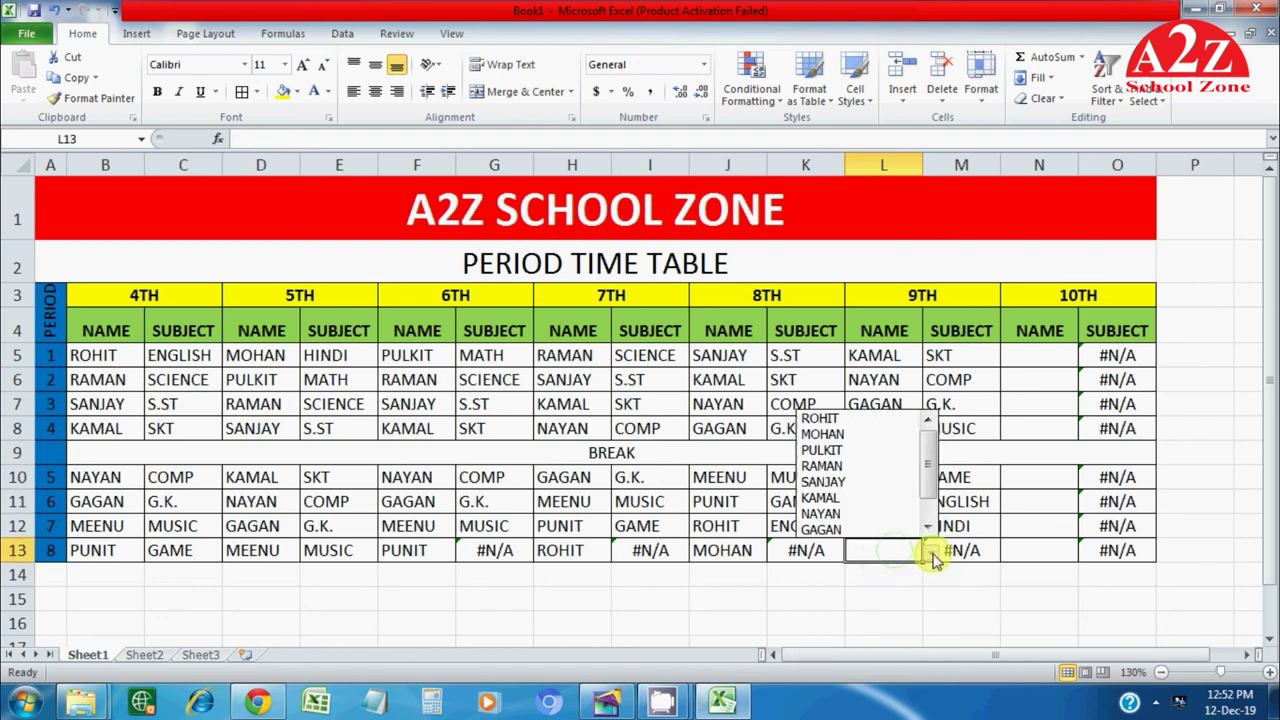
click(880, 458)
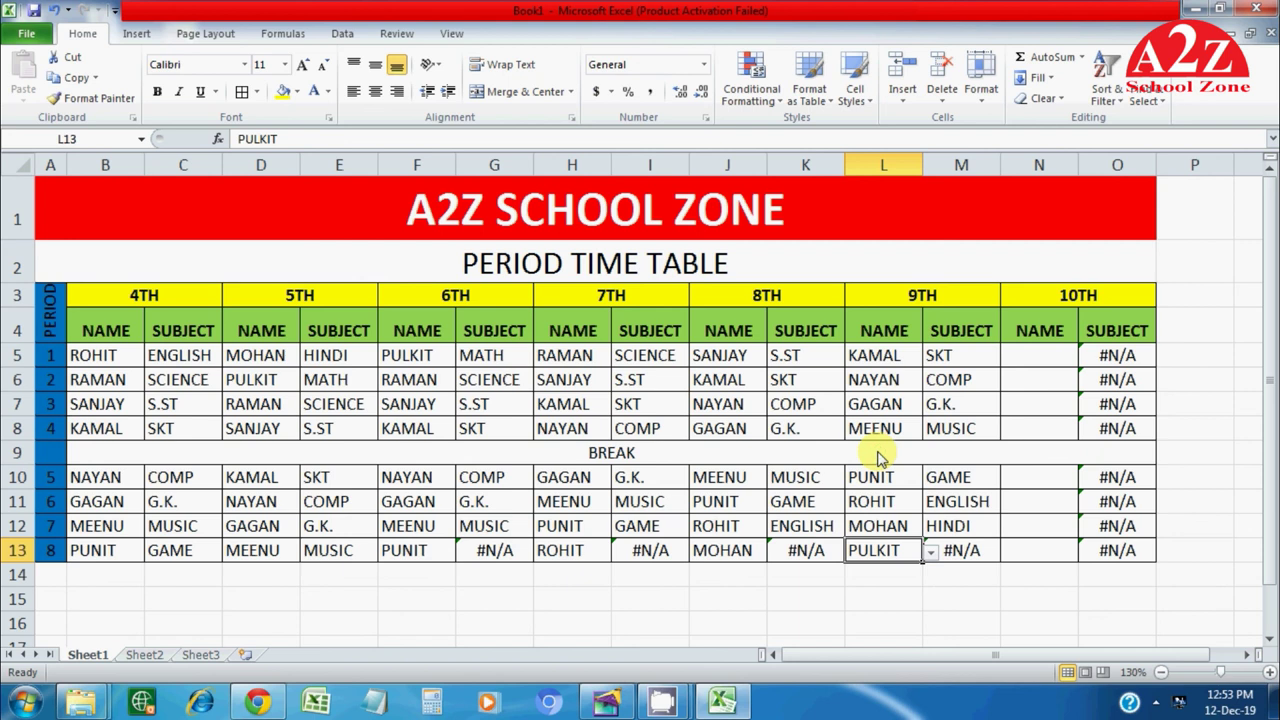
click(1024, 360)
Step: Pick NAYAN, GAGAN, MEENU and PUNIT for the 10TH class's periods 1–4 in N5:N8
click(1086, 360)
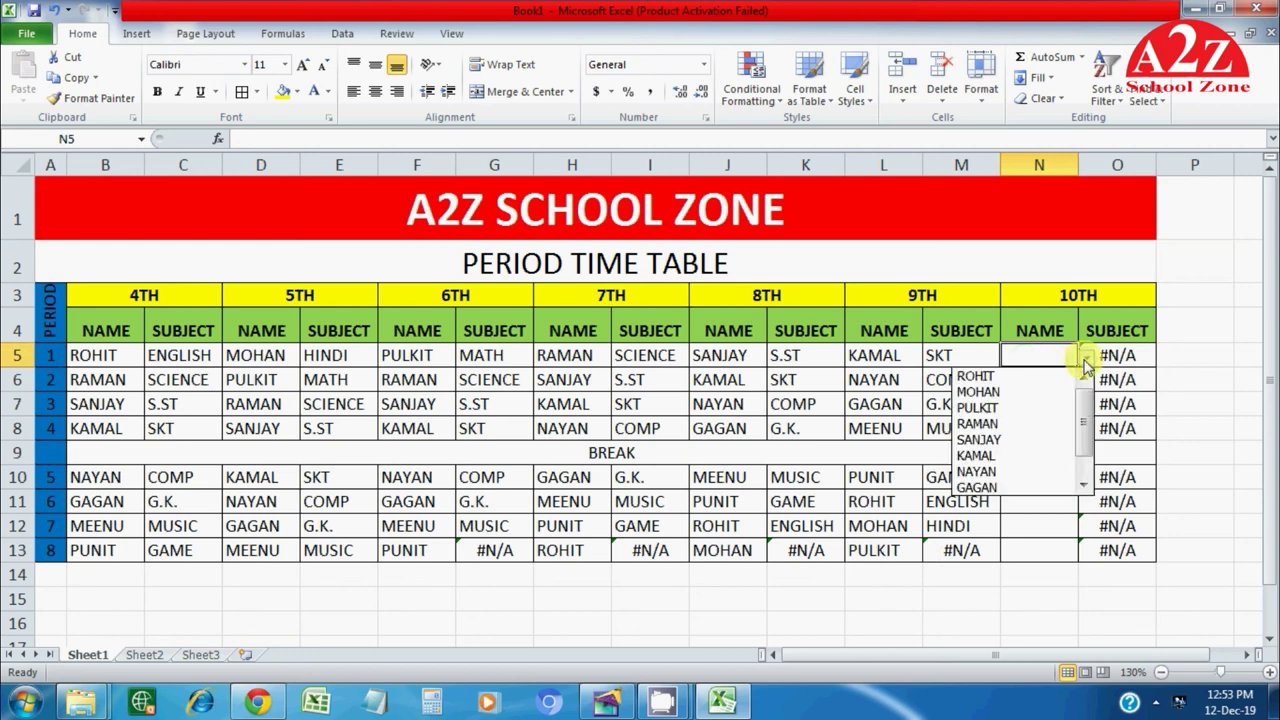
click(1032, 469)
click(1060, 388)
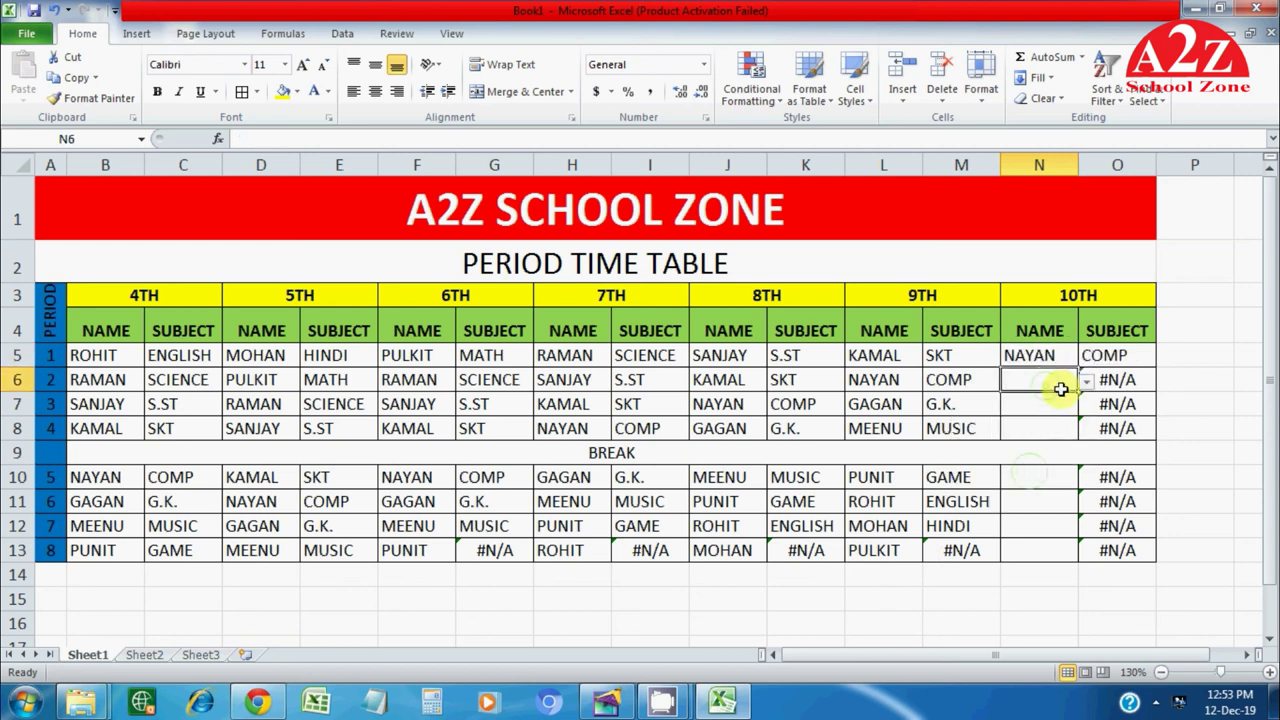
click(1086, 380)
click(1042, 509)
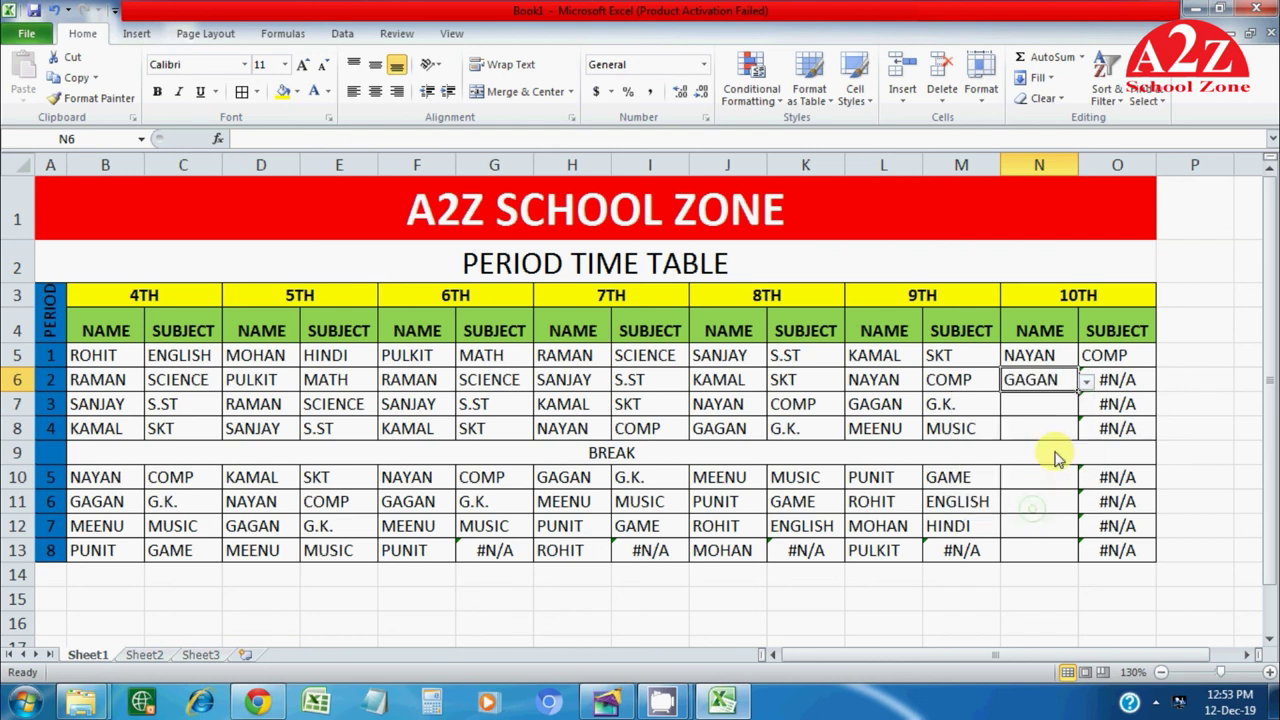
click(1056, 404)
click(1086, 405)
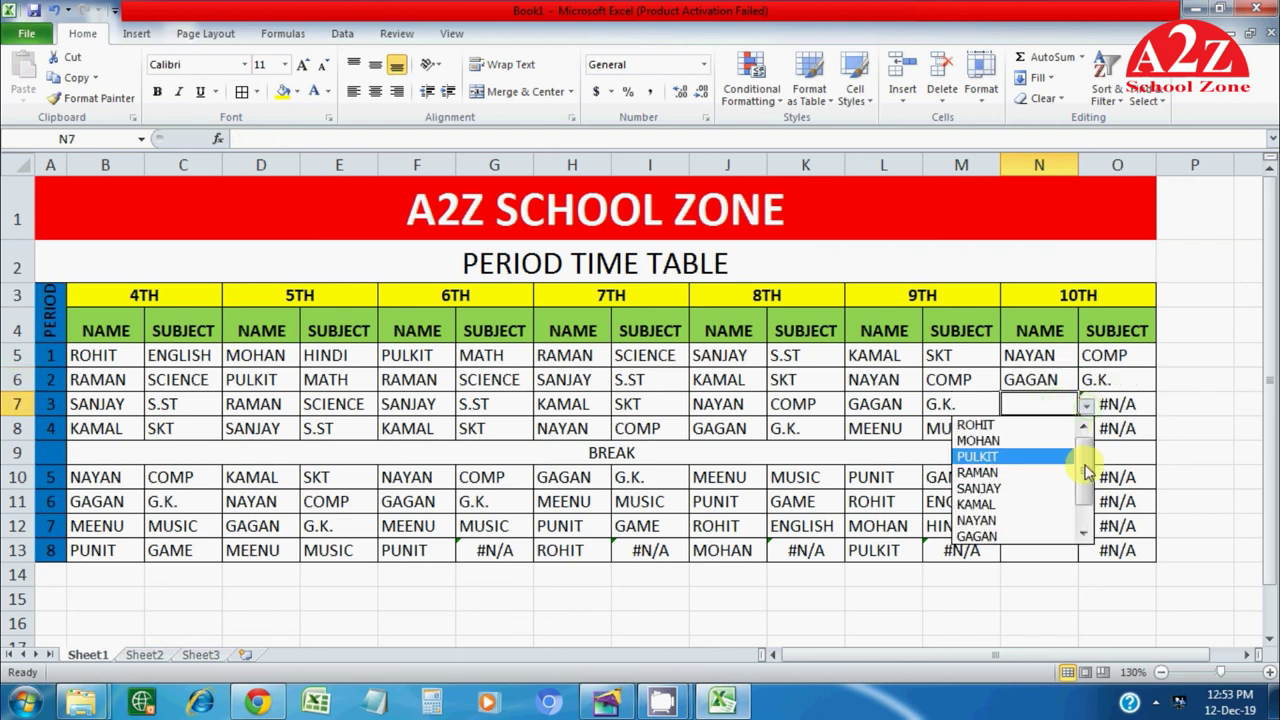
scroll(1086, 500, down, 1)
click(1033, 521)
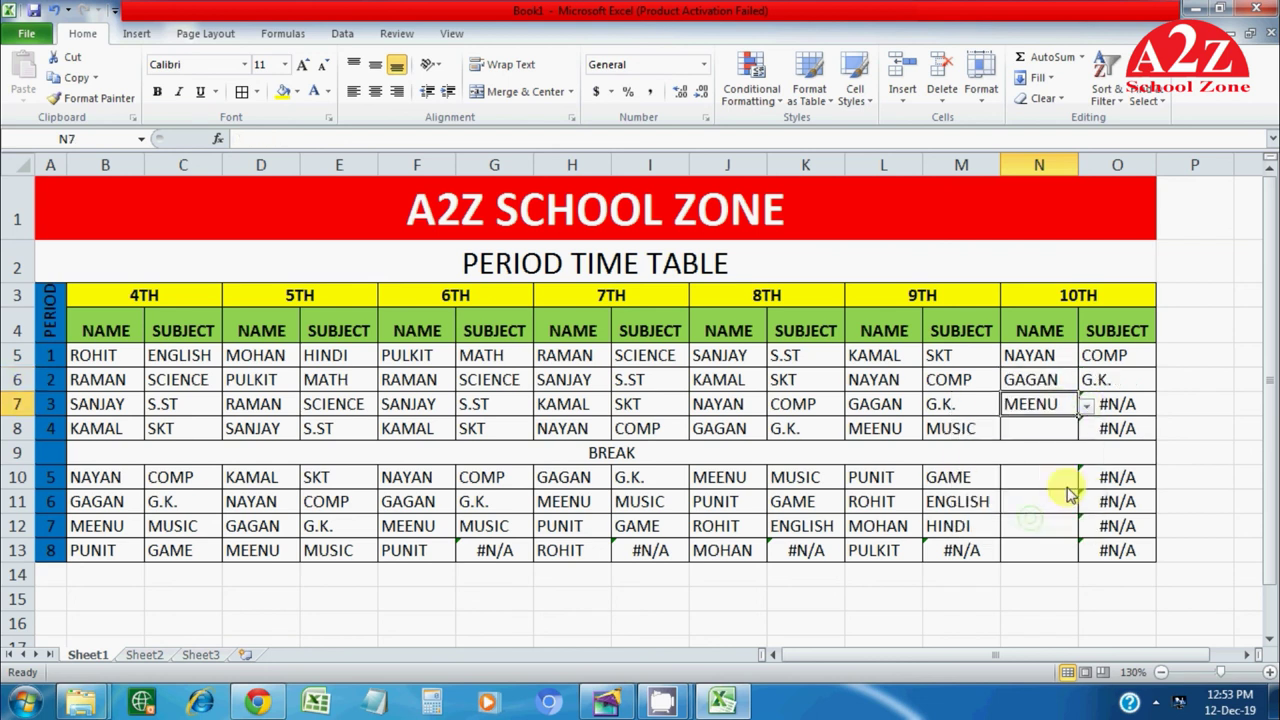
click(1050, 430)
click(1088, 432)
scroll(1066, 505, down, 1)
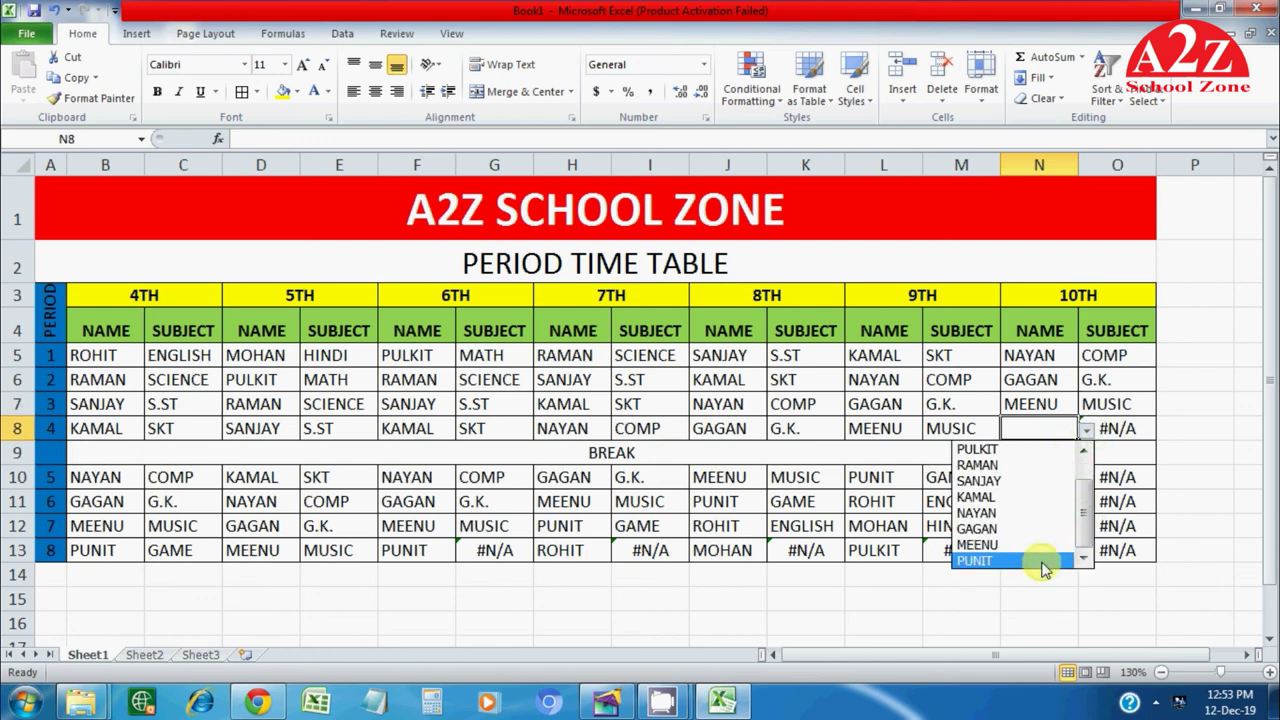
click(1043, 561)
Step: Pick ROHIT, MOHAN, RAMAN (correcting a mistaken MOHAN) and PULKIT for N10:N13
click(1045, 477)
click(1086, 478)
click(1033, 499)
click(1045, 502)
click(1086, 502)
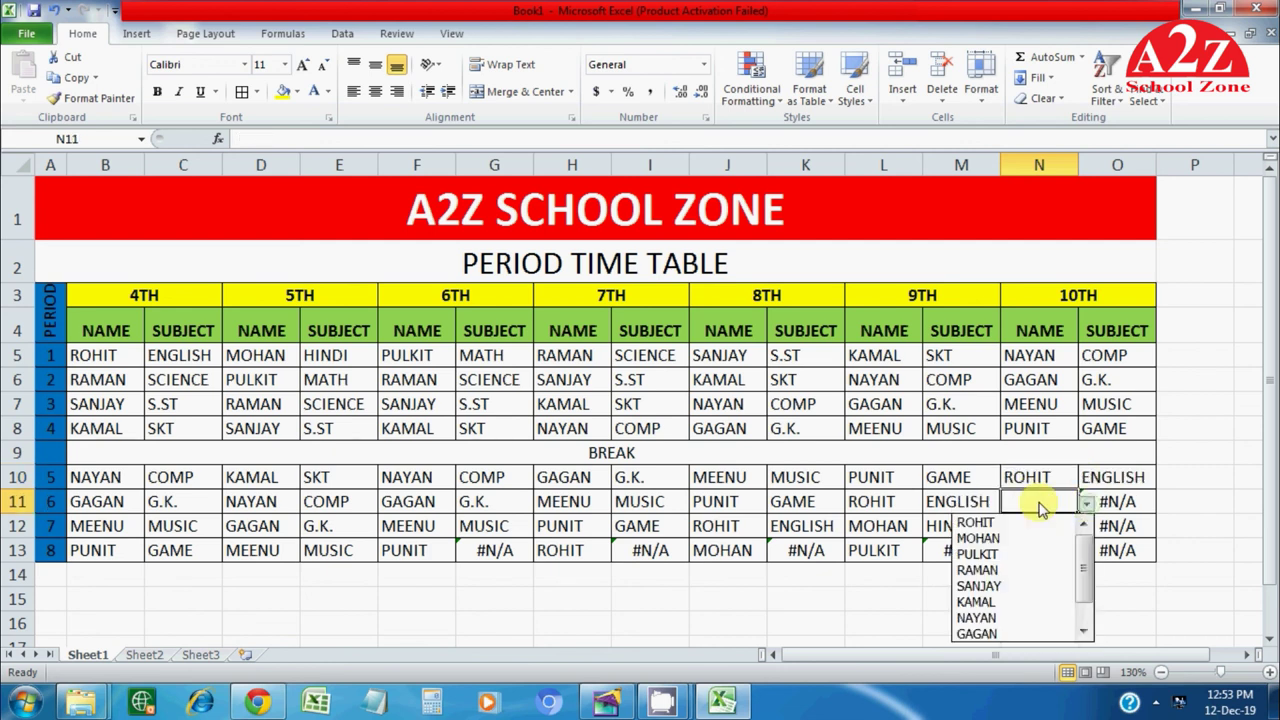
click(1040, 538)
click(1078, 525)
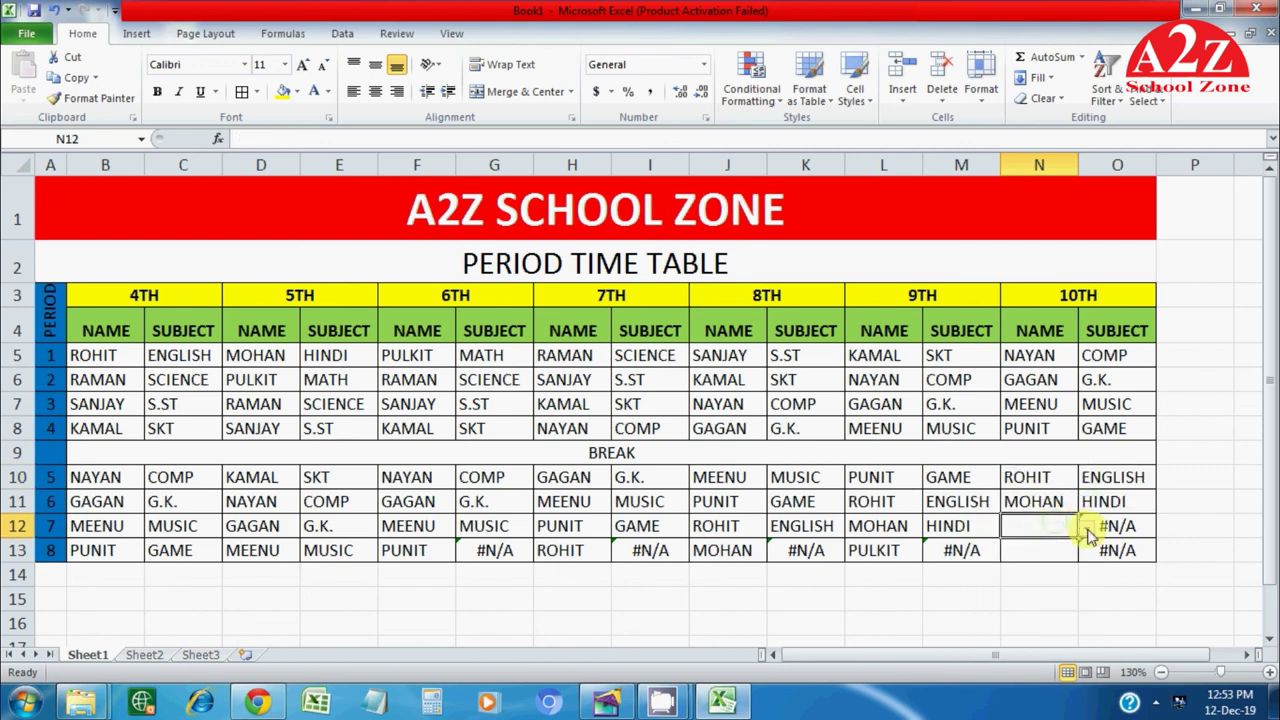
click(1087, 527)
click(1025, 557)
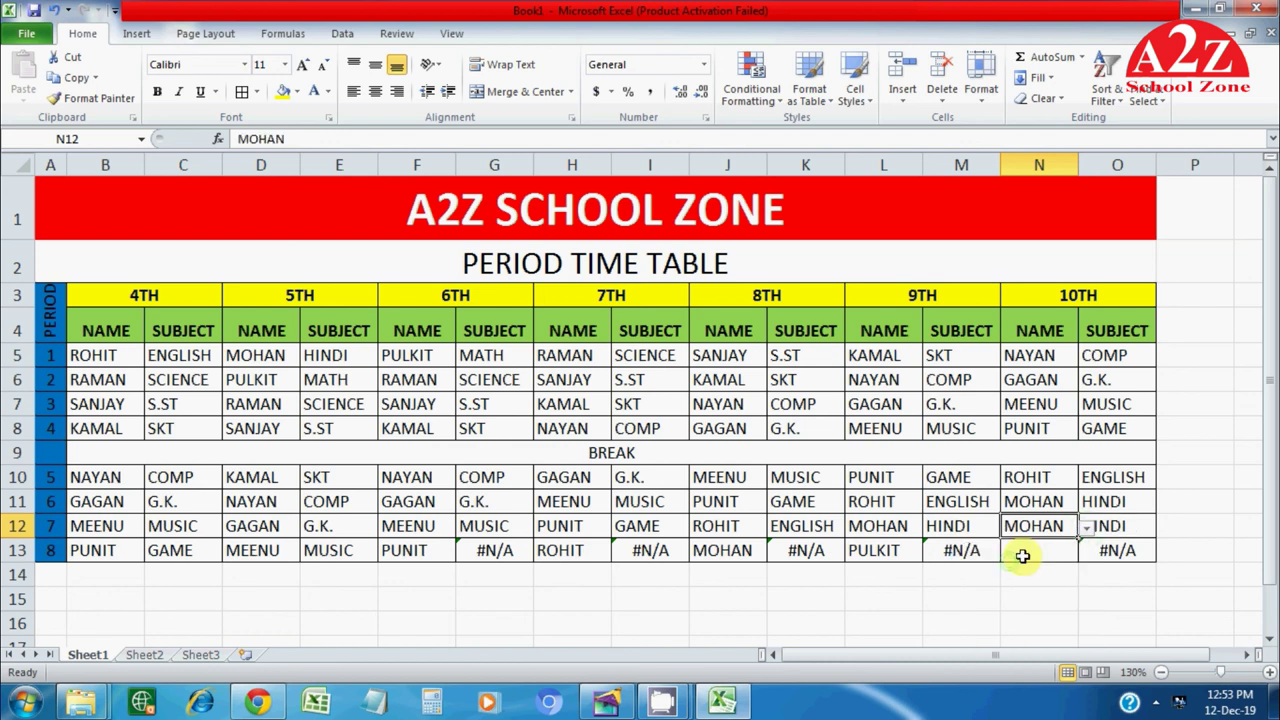
click(1087, 527)
click(1051, 582)
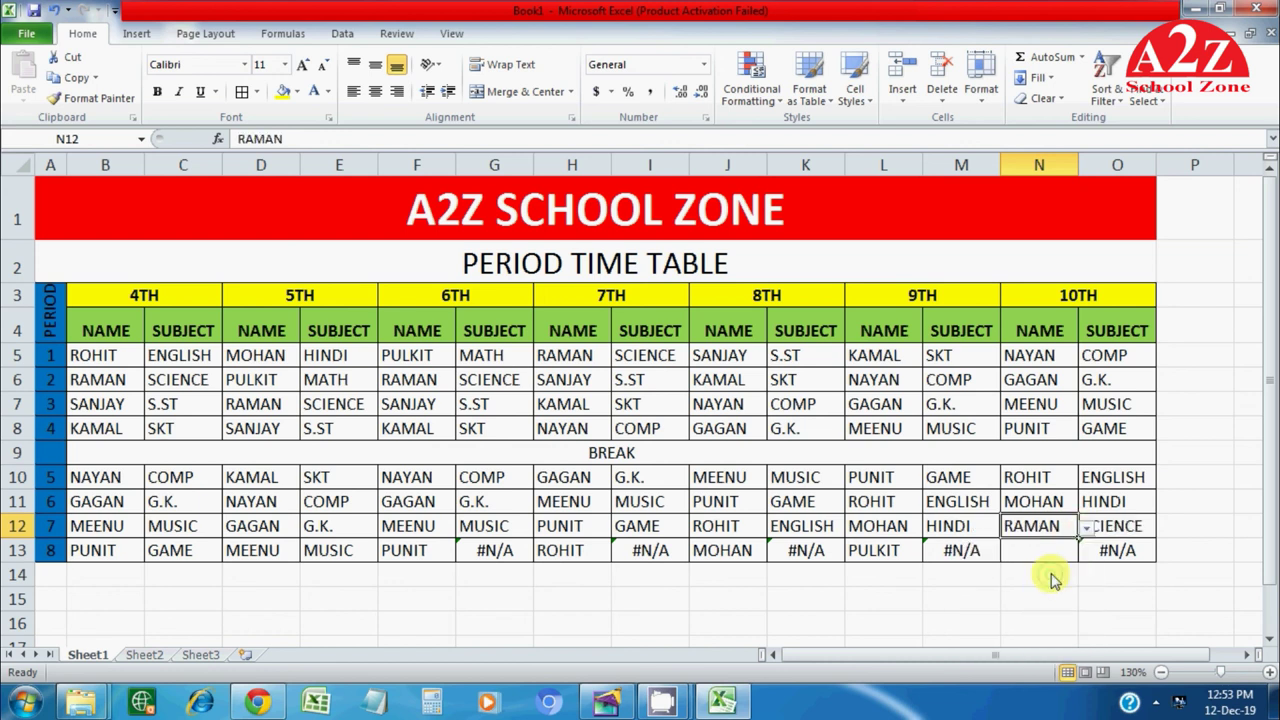
click(1056, 552)
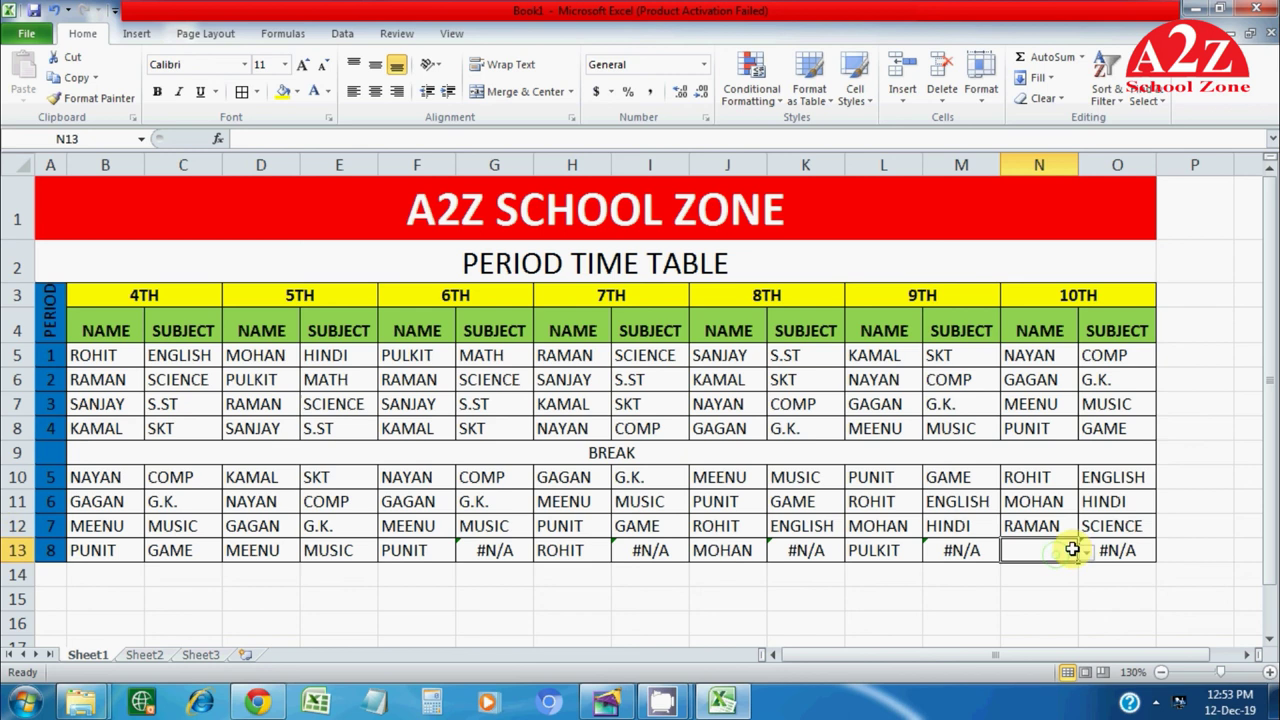
click(1087, 551)
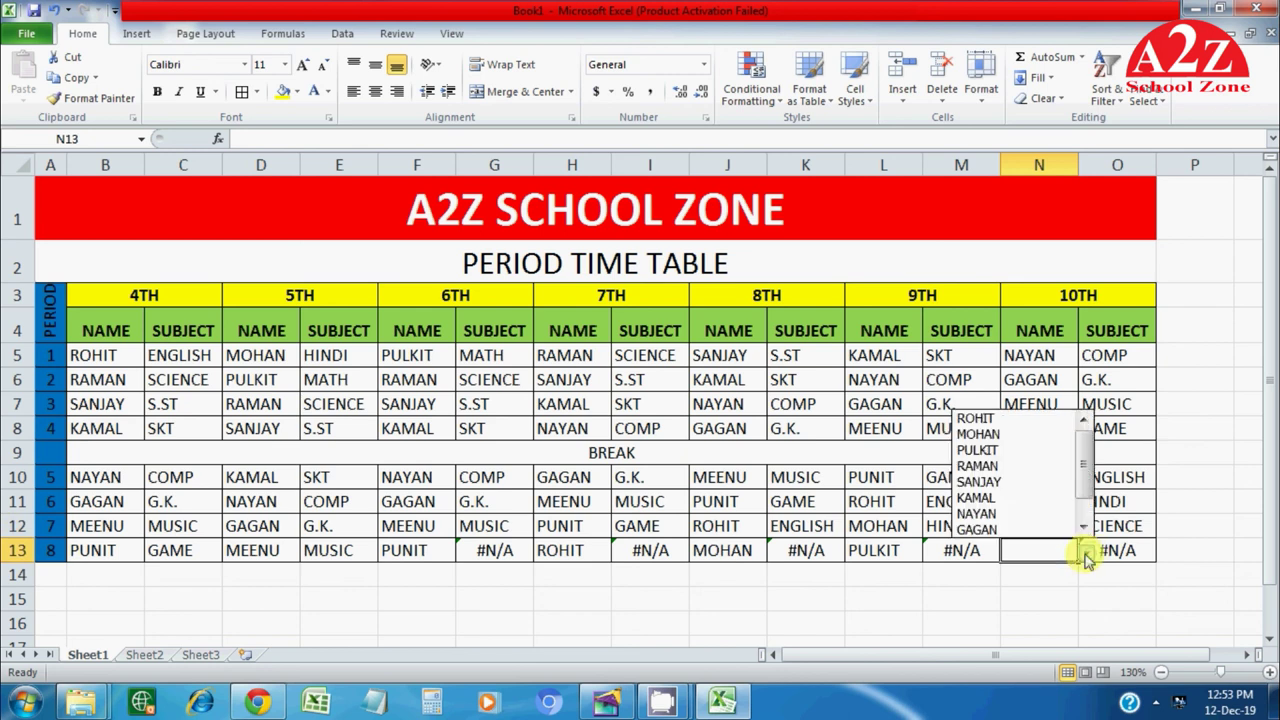
click(1058, 460)
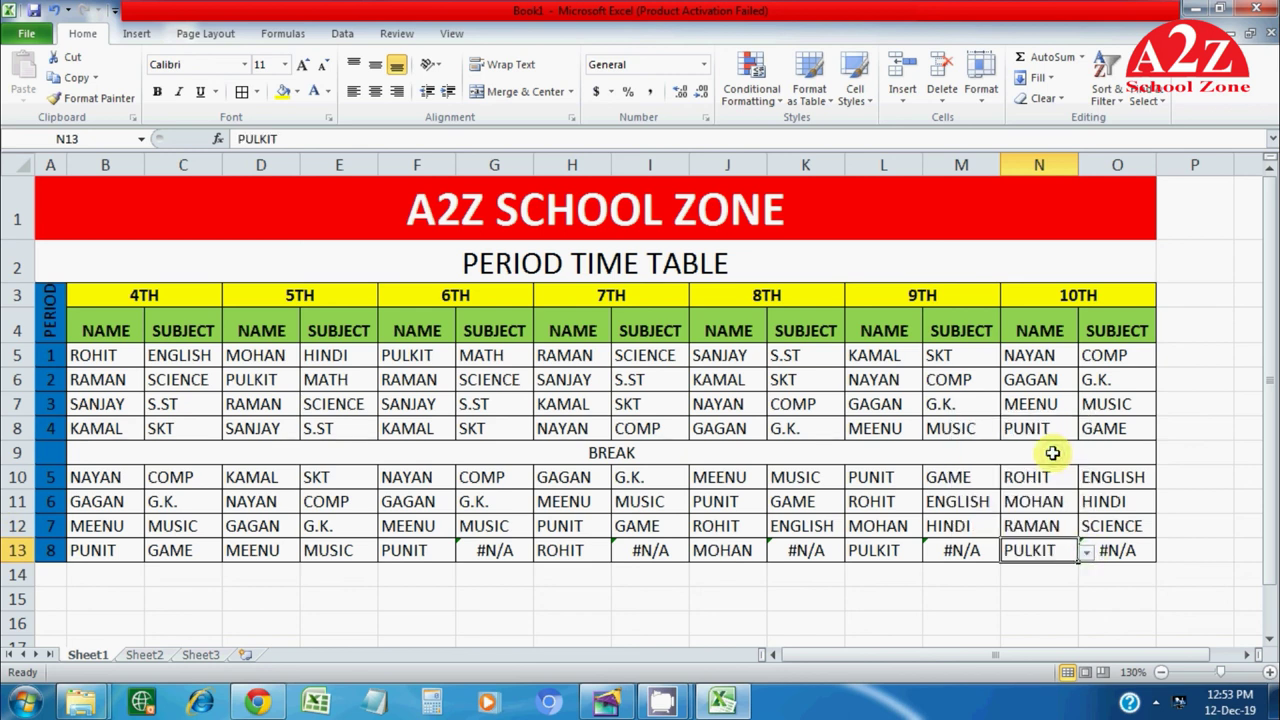
click(1057, 590)
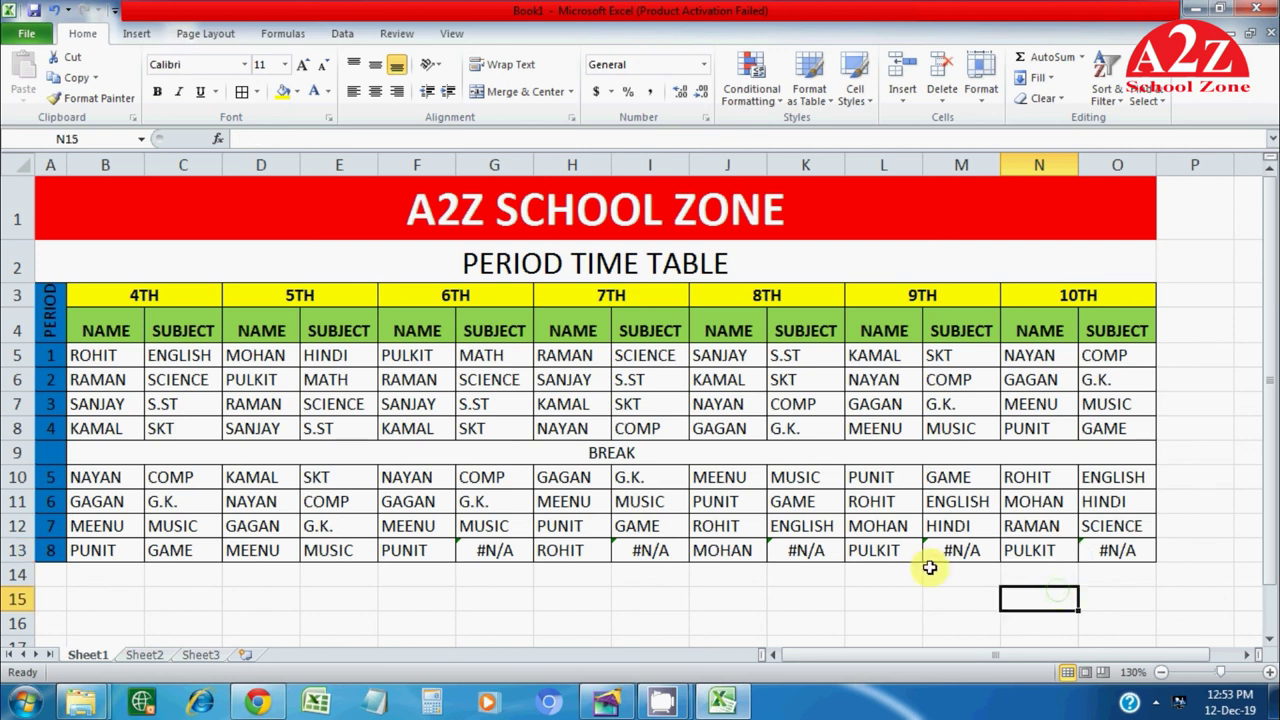
Step: Copy the VLOOKUP formulas in O12, M12, K12, I12 and G12 down to row 13, showing GAME, ENGLISH, HINDI, MATH, MATH
click(1116, 526)
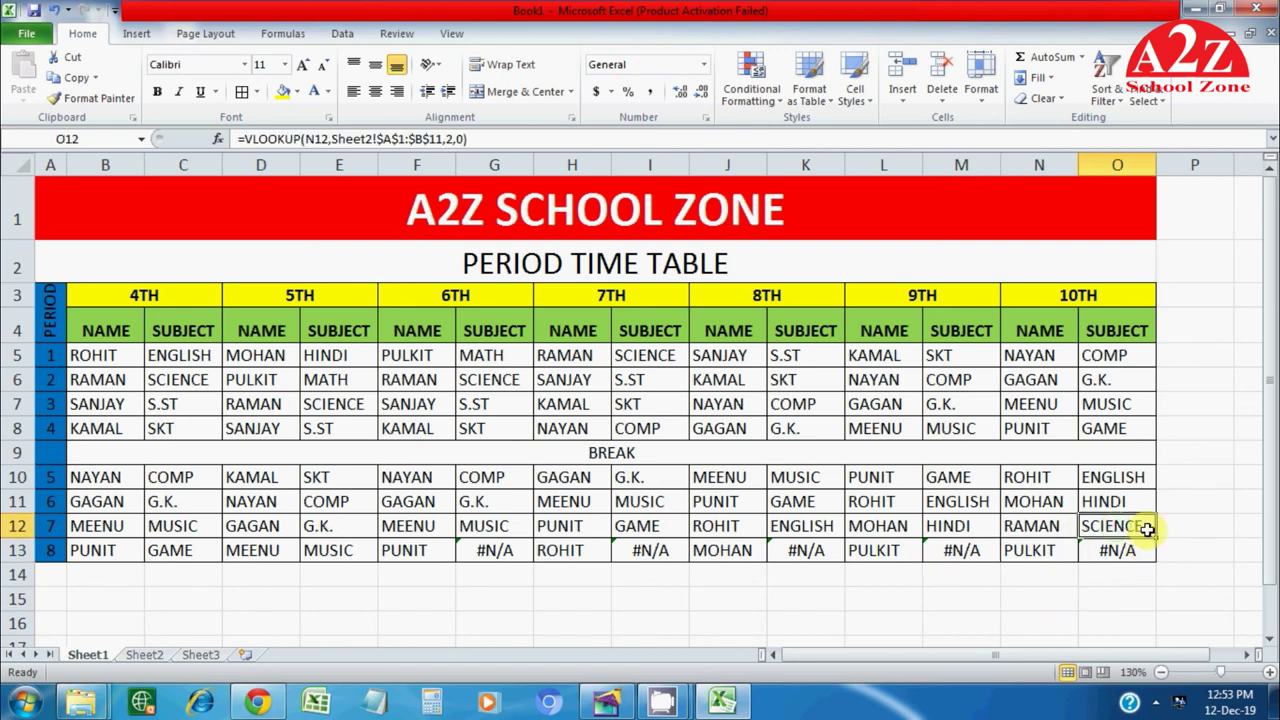
click(1159, 531)
click(1147, 534)
mouse_move(1159, 538)
mouse_down()
mouse_move(1166, 530)
mouse_move(1160, 546)
mouse_up()
click(966, 530)
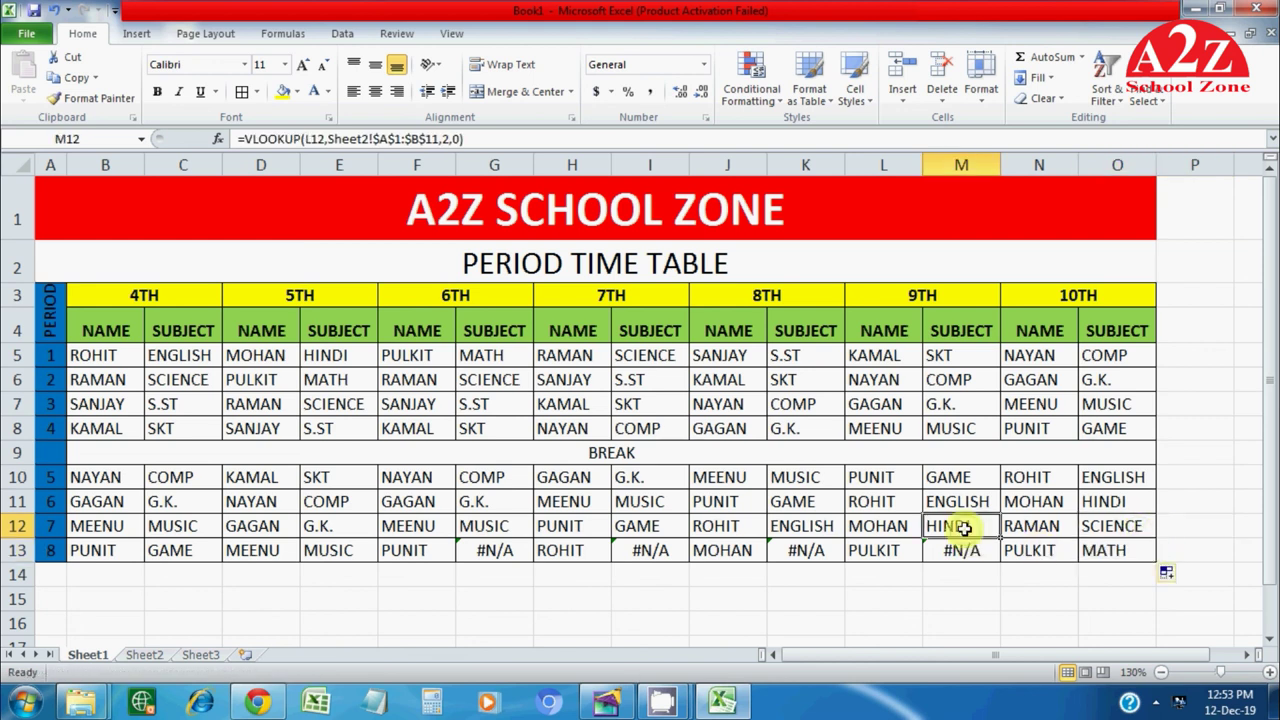
drag(1001, 538, 1002, 560)
click(819, 534)
drag(844, 538, 842, 555)
click(668, 527)
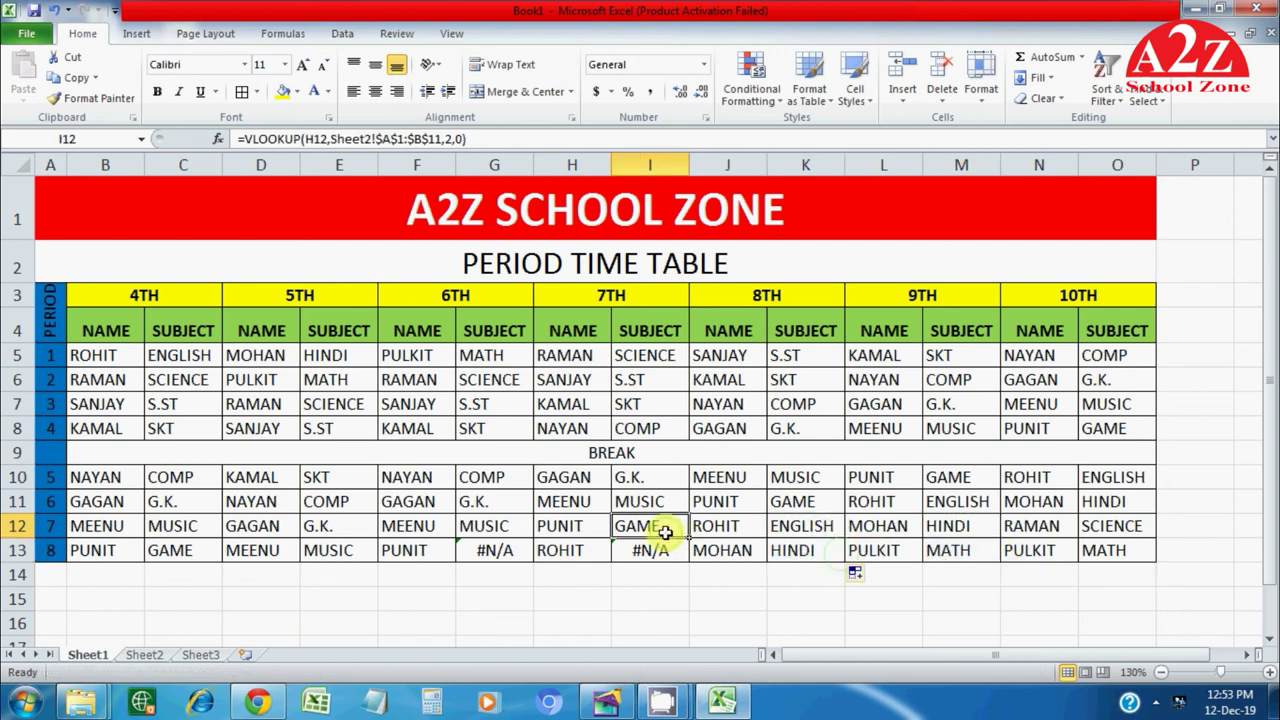
drag(687, 539, 660, 556)
click(498, 532)
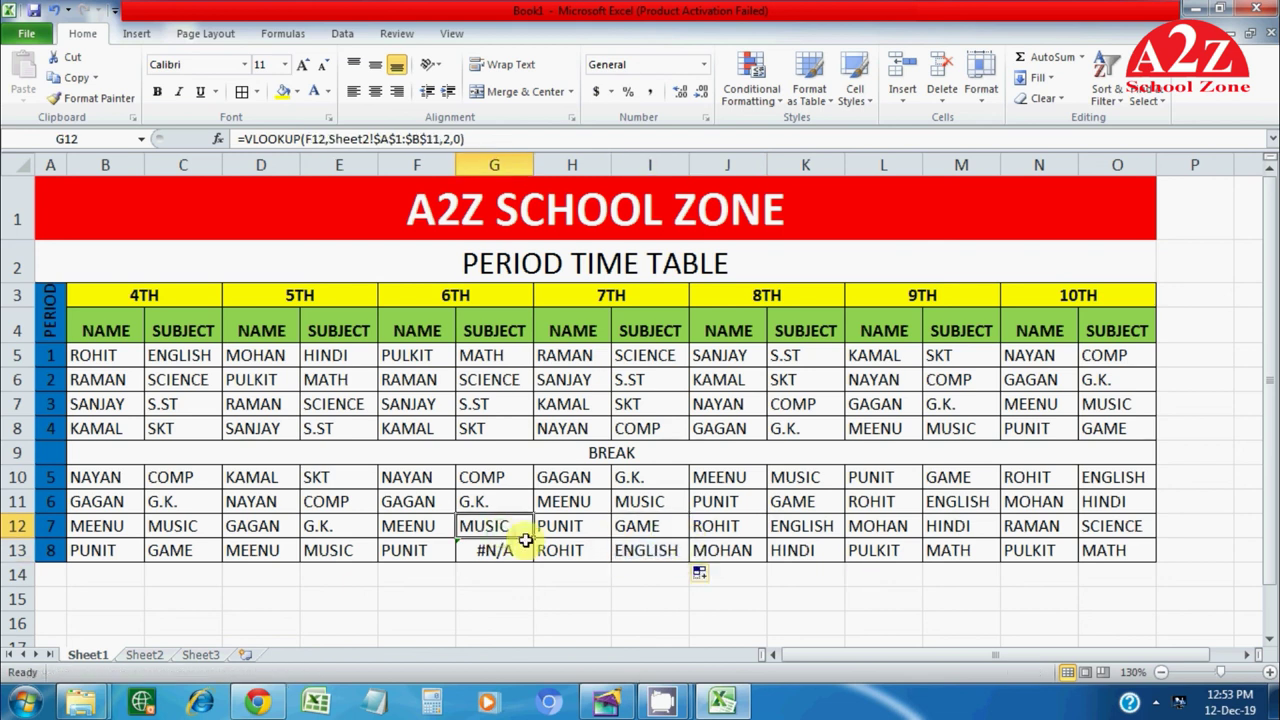
drag(533, 540, 532, 556)
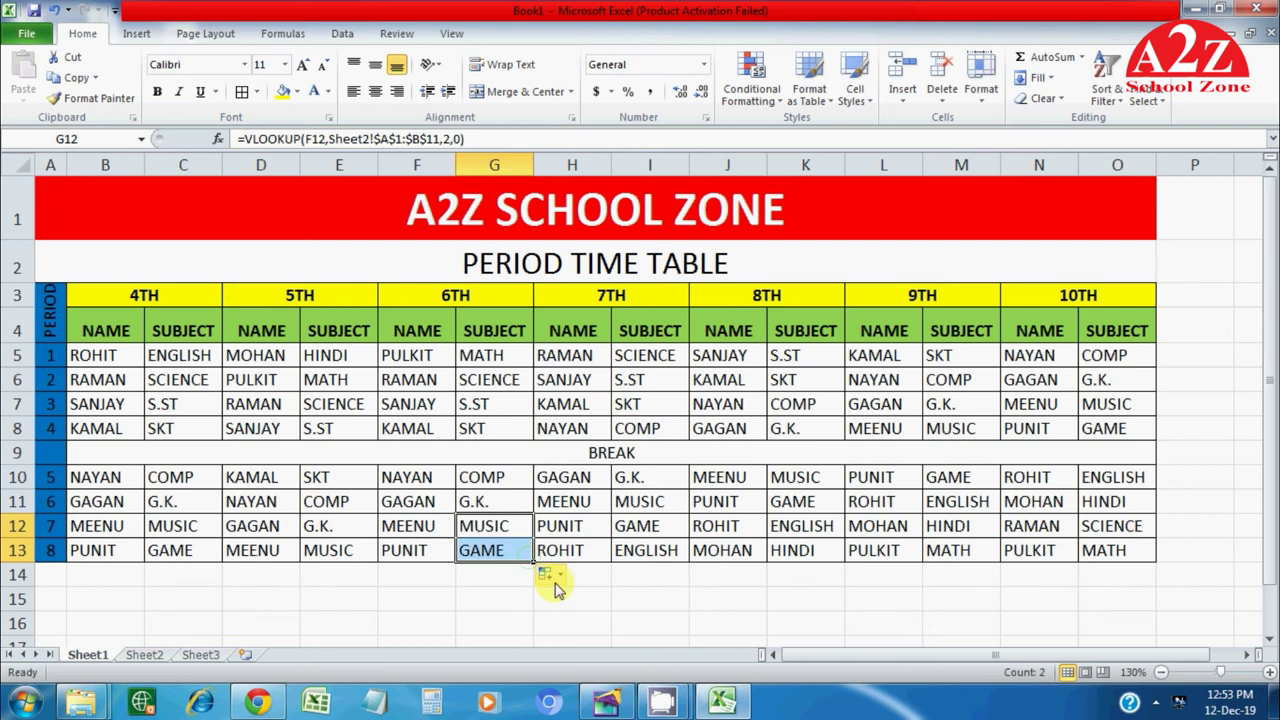
click(700, 624)
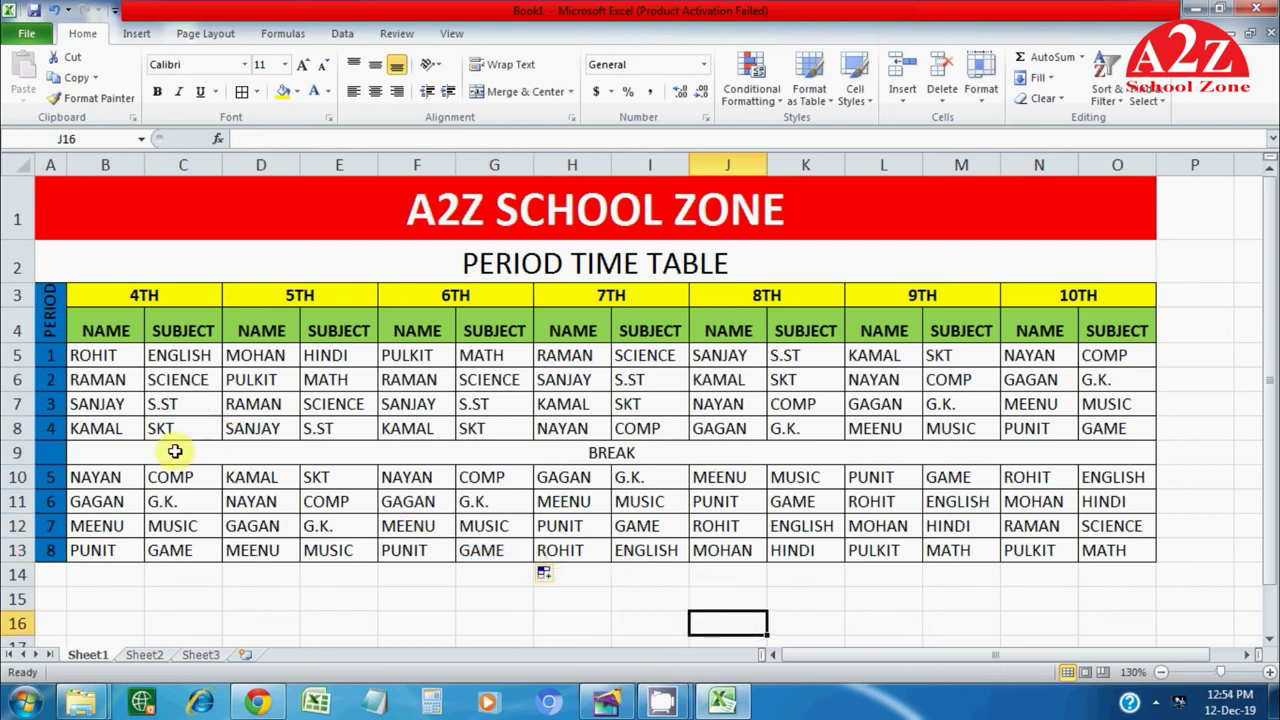
Step: Give the merged BREAK cell B9 a yellow fill to match the class header row
ctrl+scroll(175, 451, up, 1)
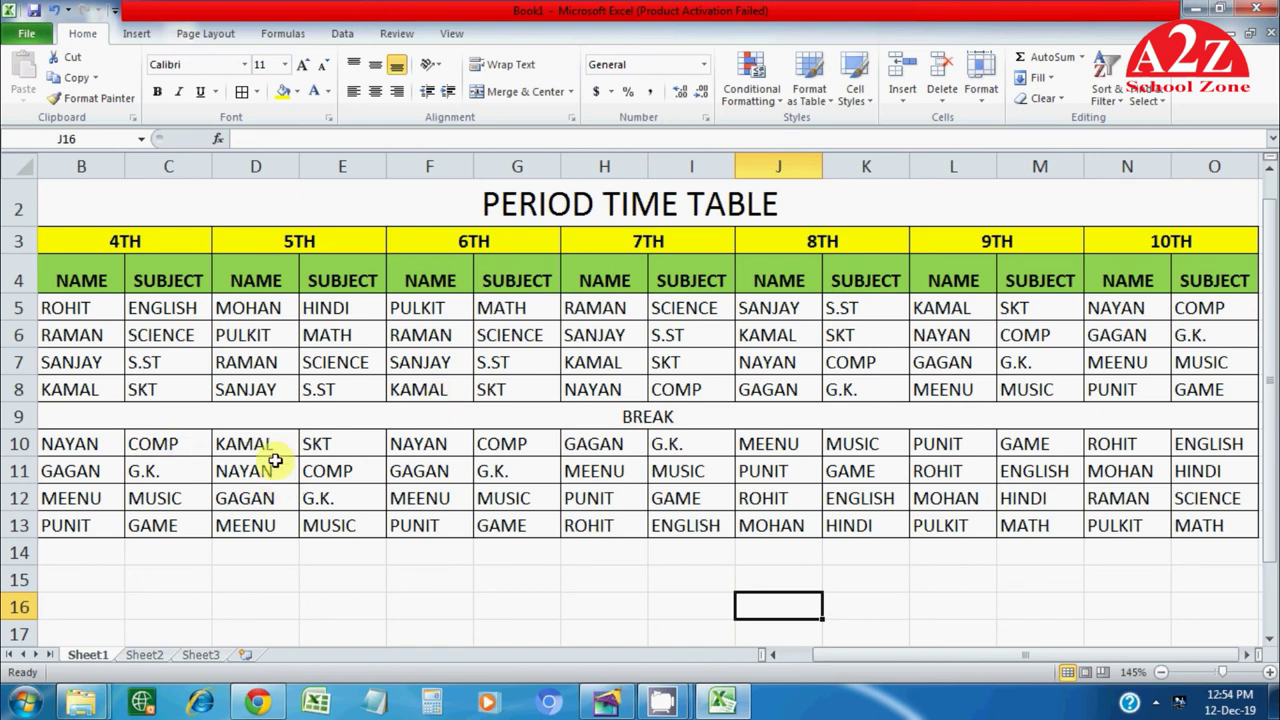
scroll(277, 456, up, 1)
drag(829, 654, 622, 650)
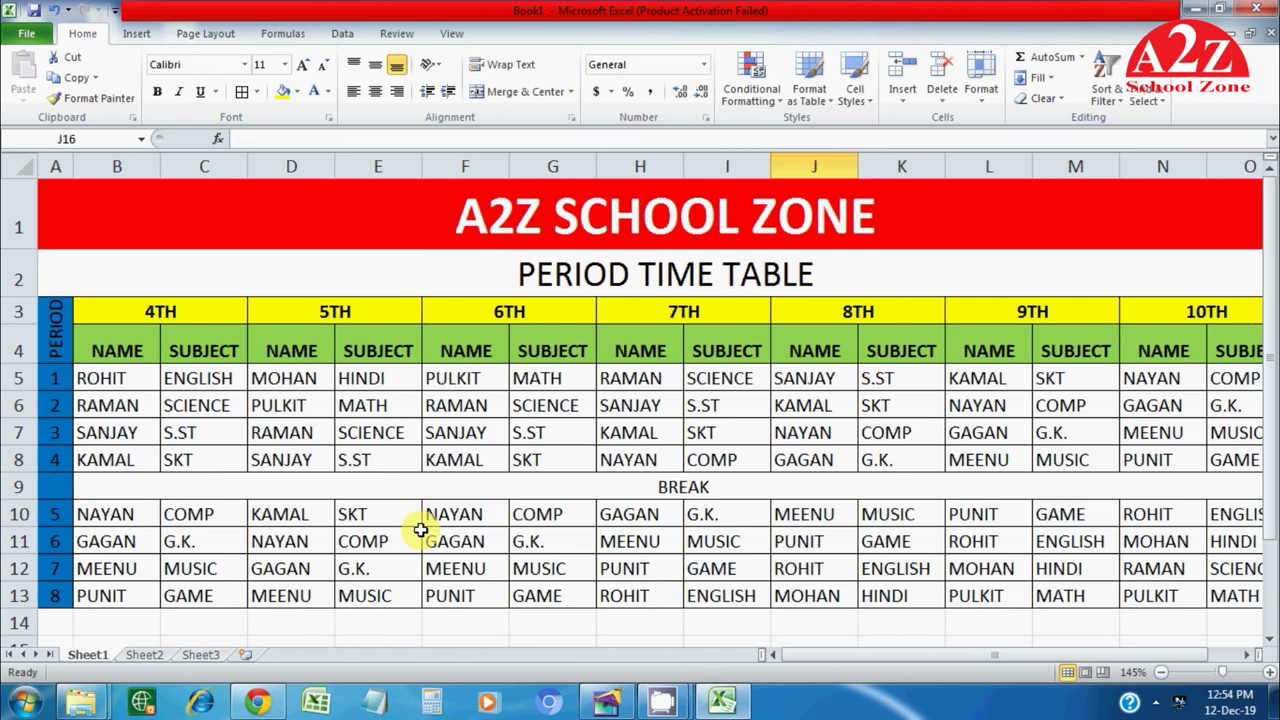
click(655, 487)
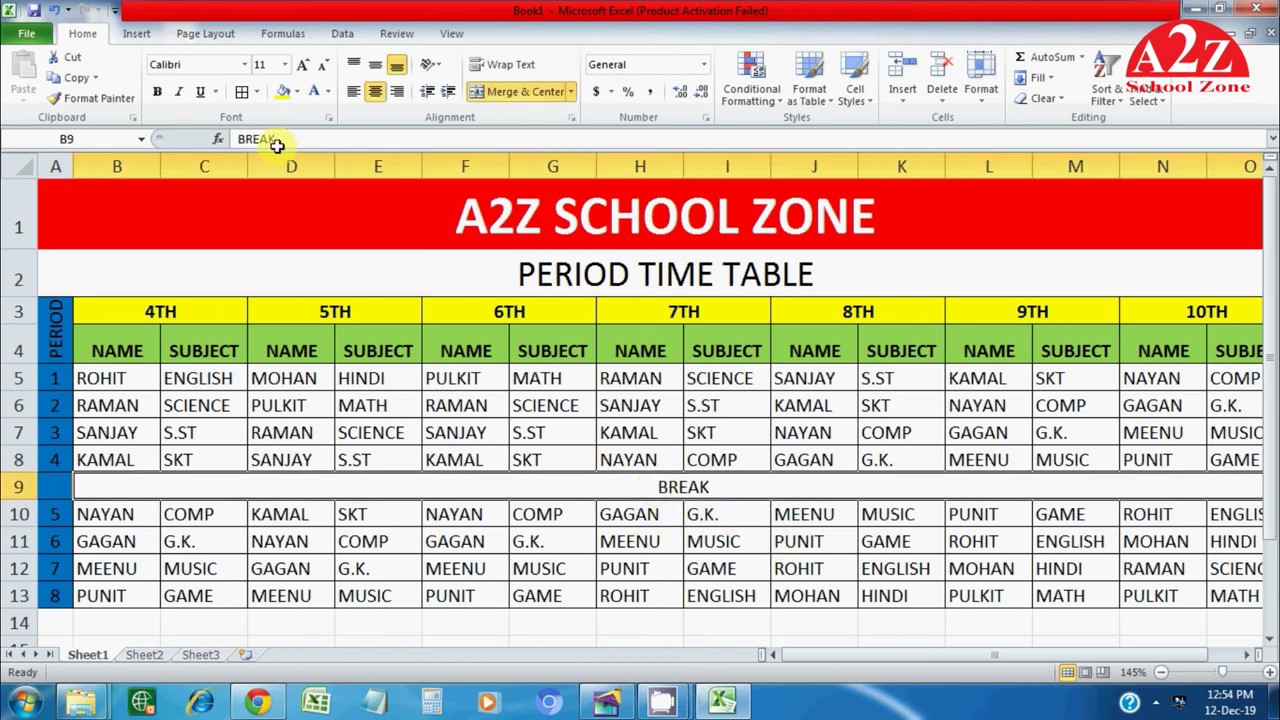
click(284, 92)
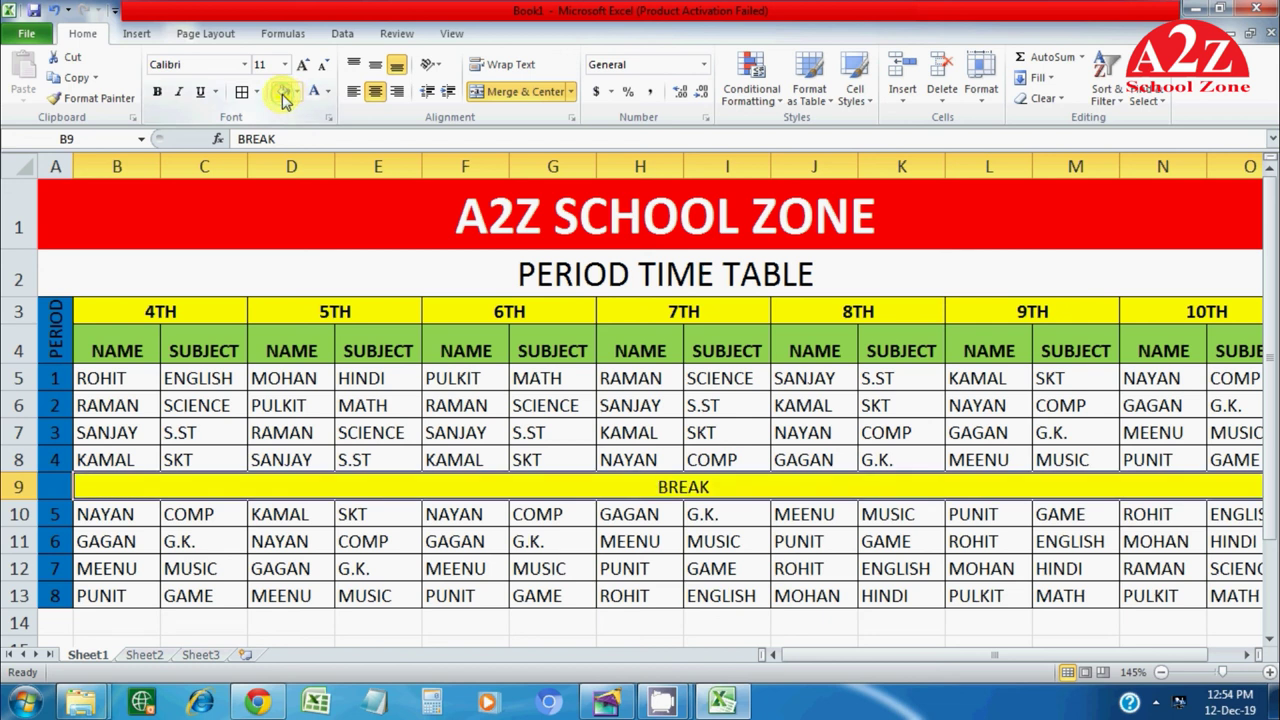
click(636, 545)
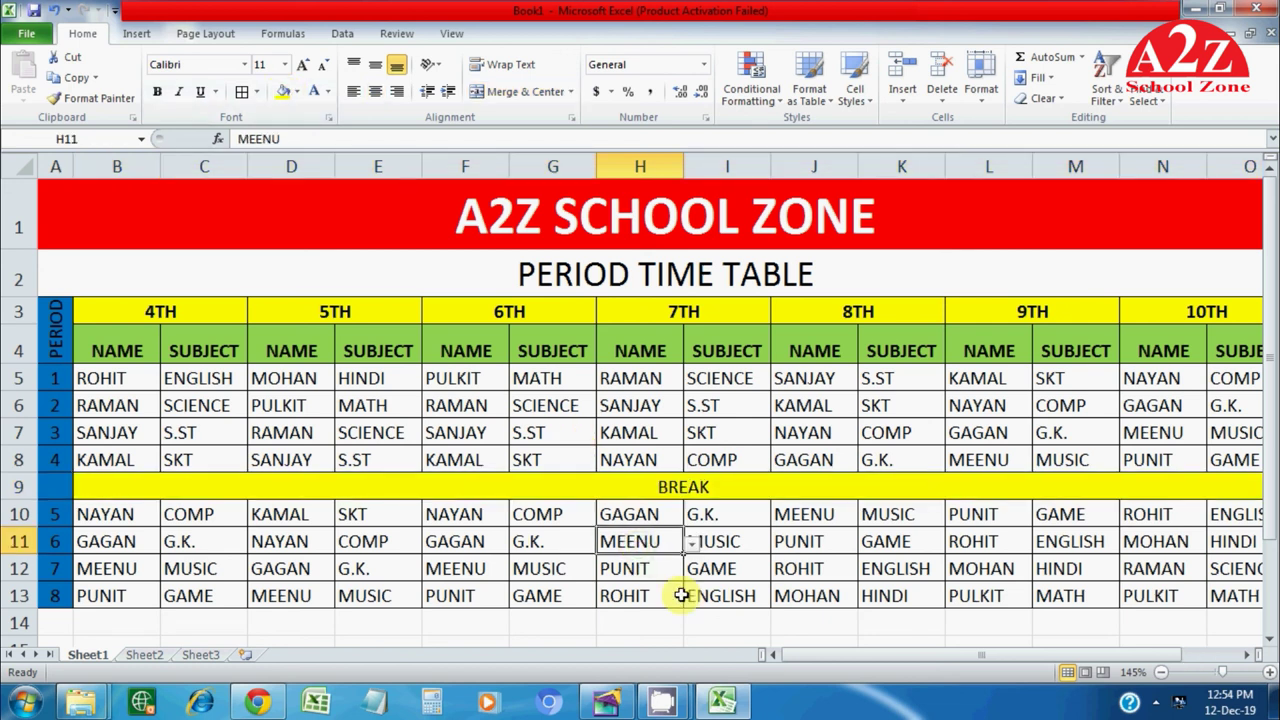
drag(820, 655, 1236, 451)
click(1236, 451)
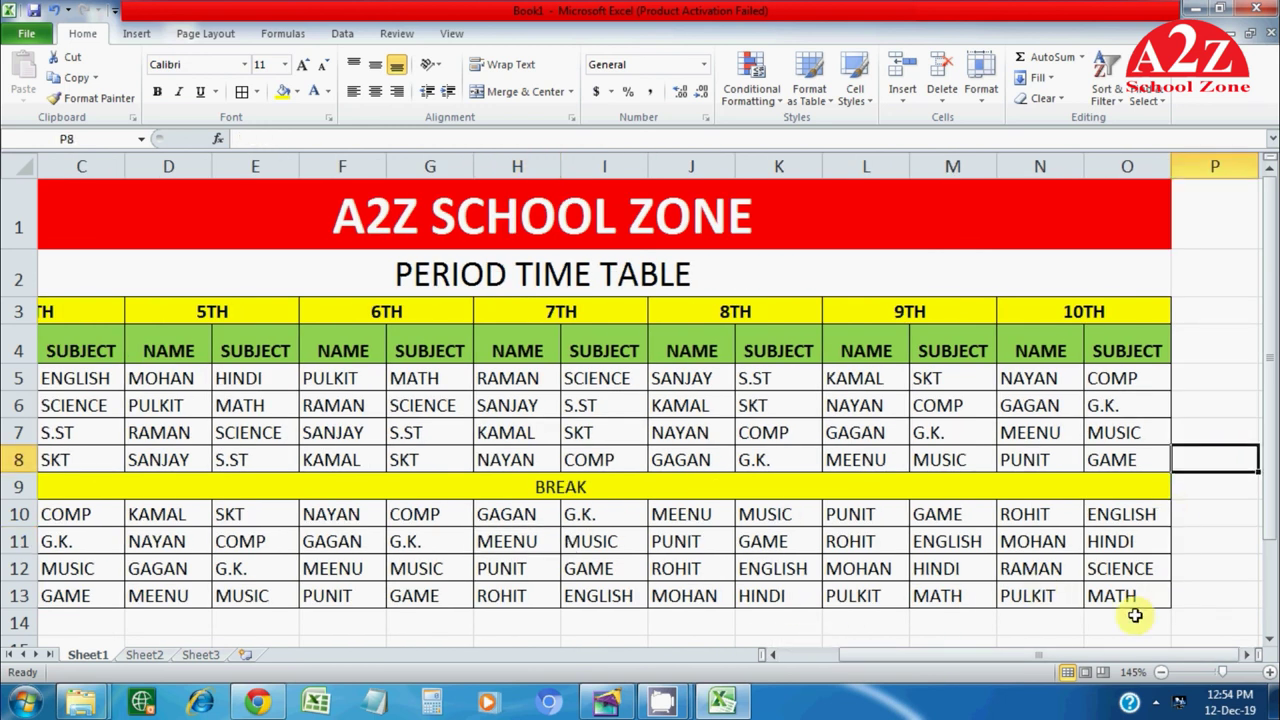
drag(1086, 654, 1020, 658)
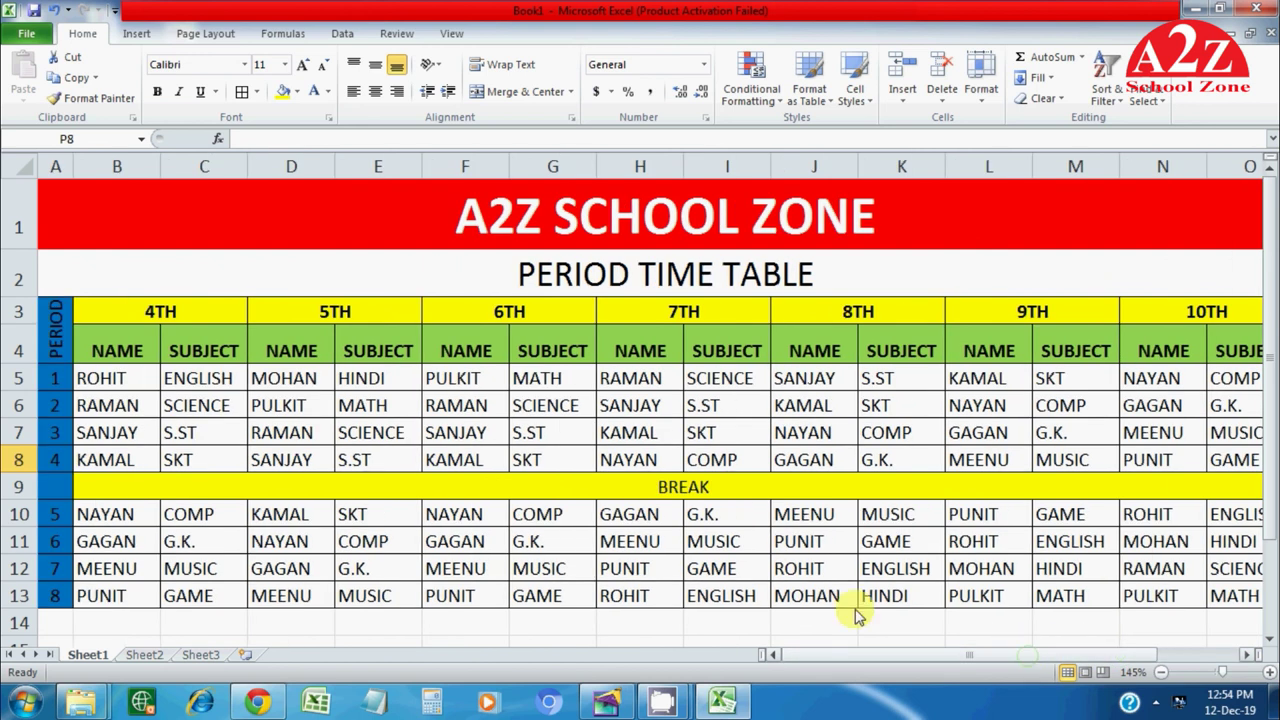